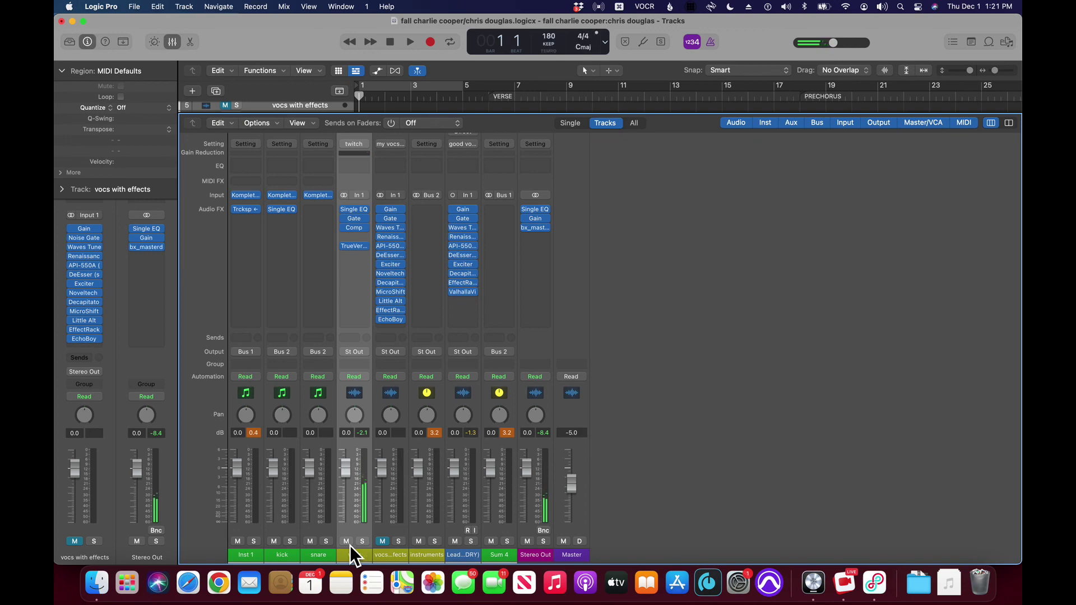
Step: Look over the "logic pass through" device in Loopback, switch back to Logic Pro and briefly play the project from bar 1
key(super+Tab)
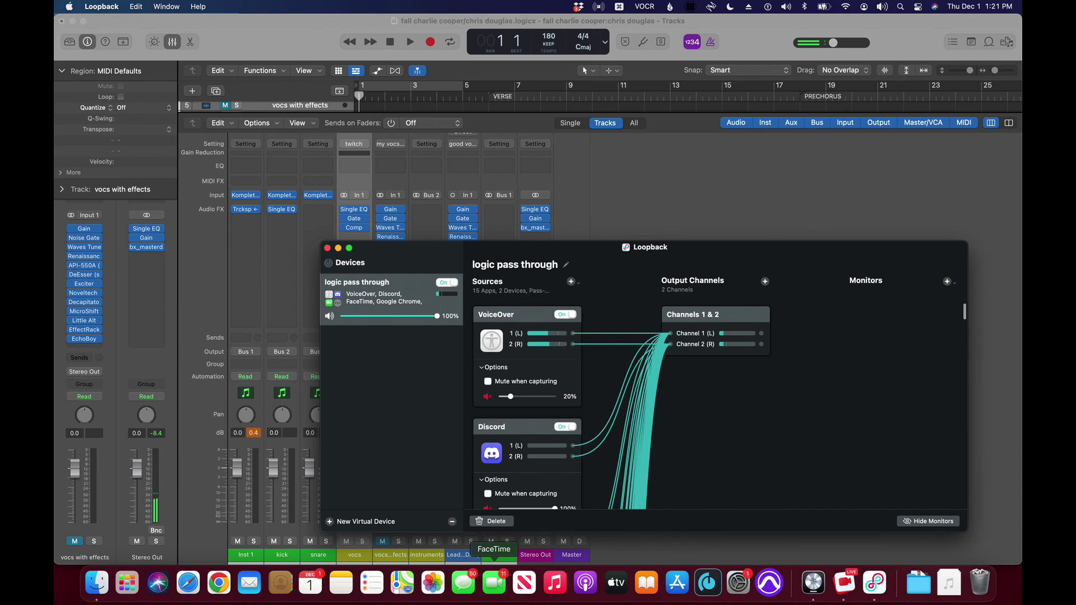
key(super+Tab)
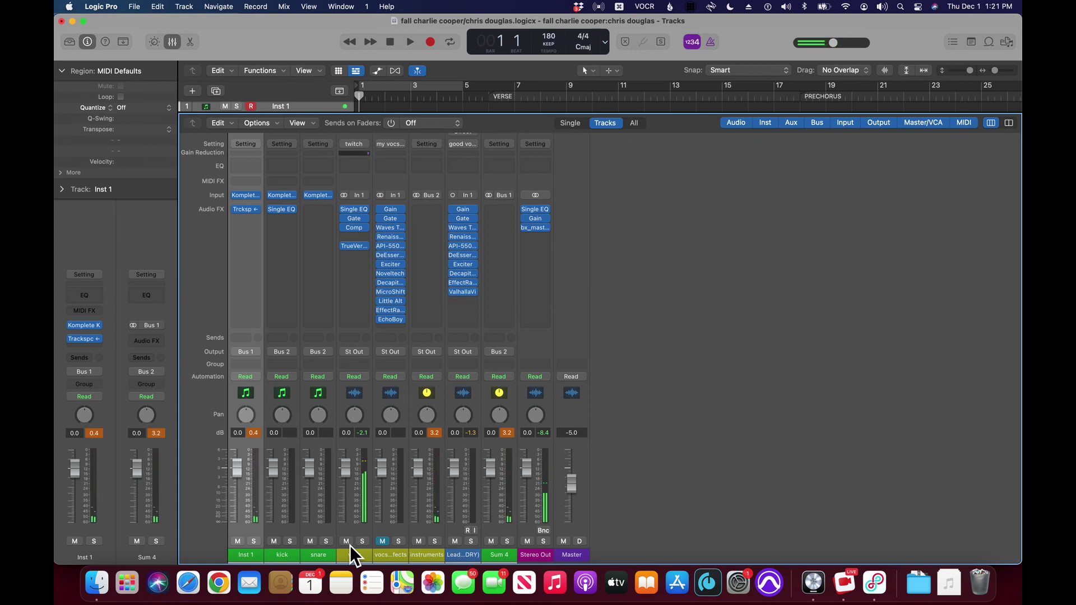
key(space)
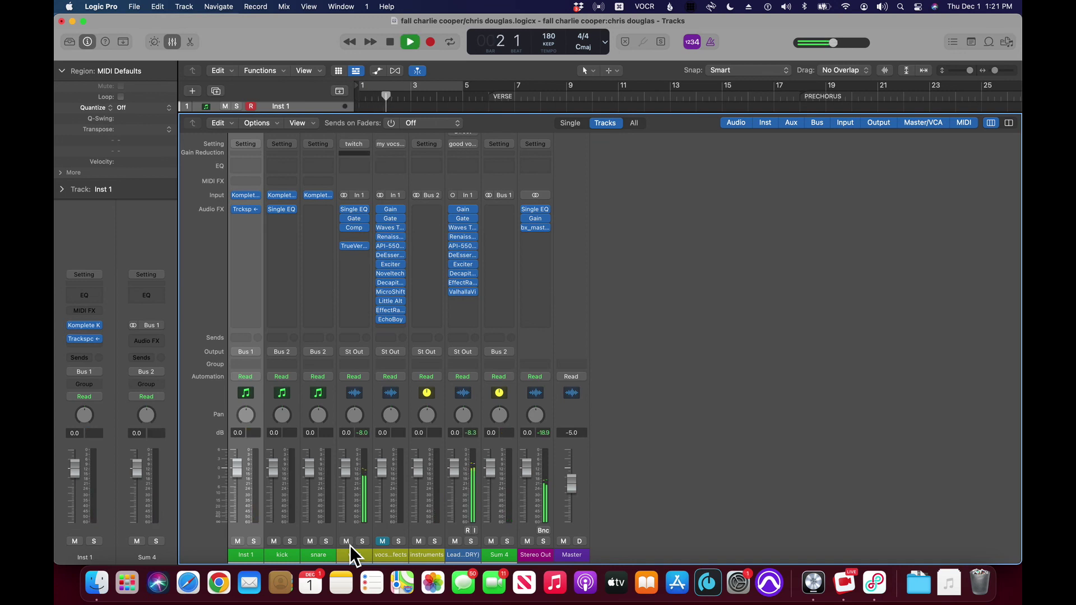
key(space)
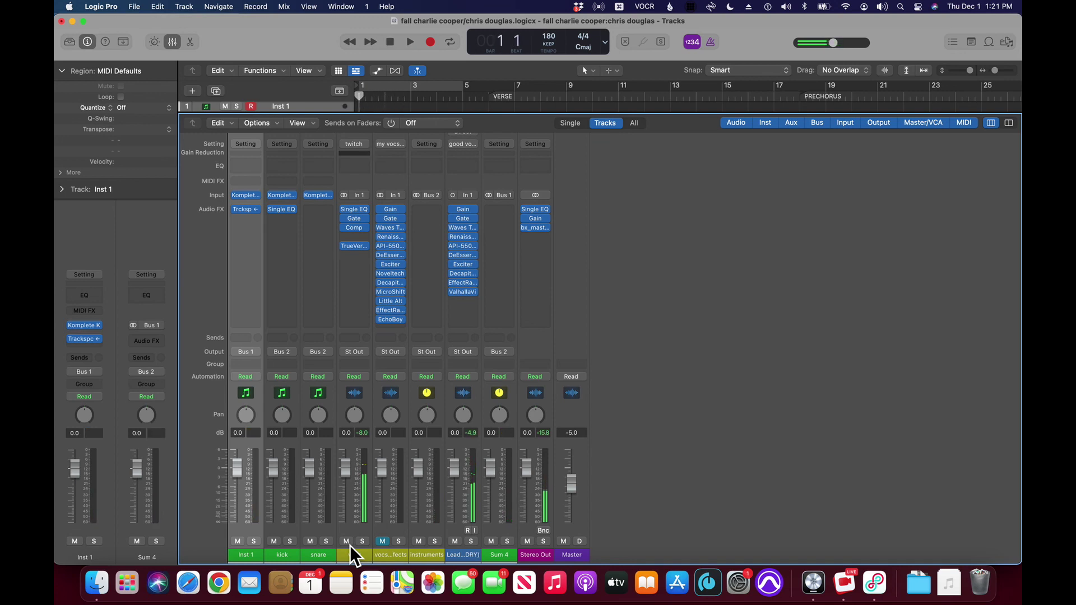
Step: Select the Lead Vox (DRY) track, play it from the start into bar 26 and return the playhead to bar 1
key(Down)
key(Down)
key(Down)
key(Down)
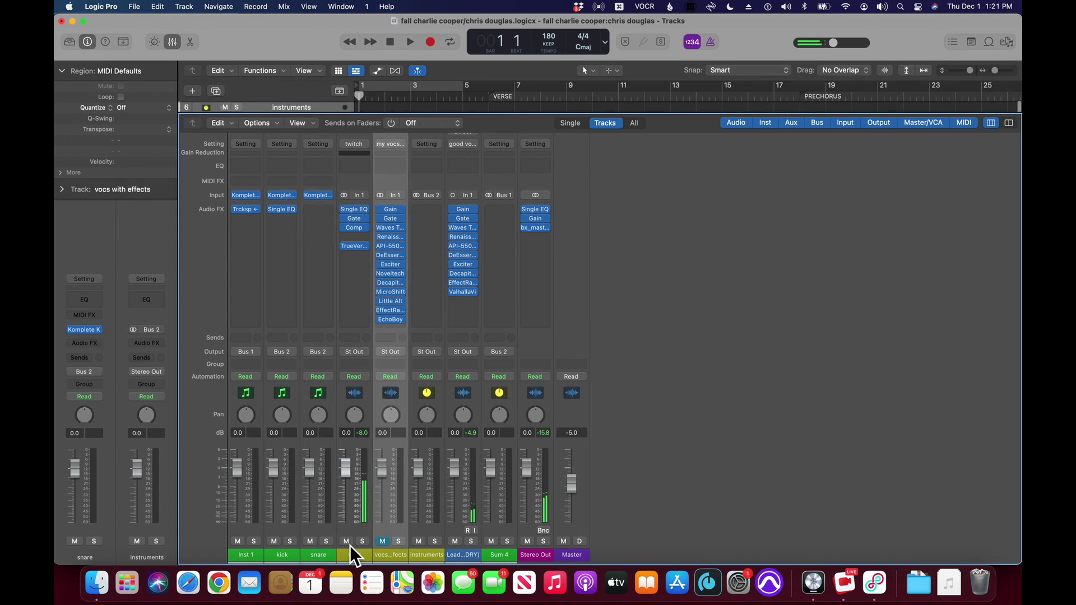
key(Down)
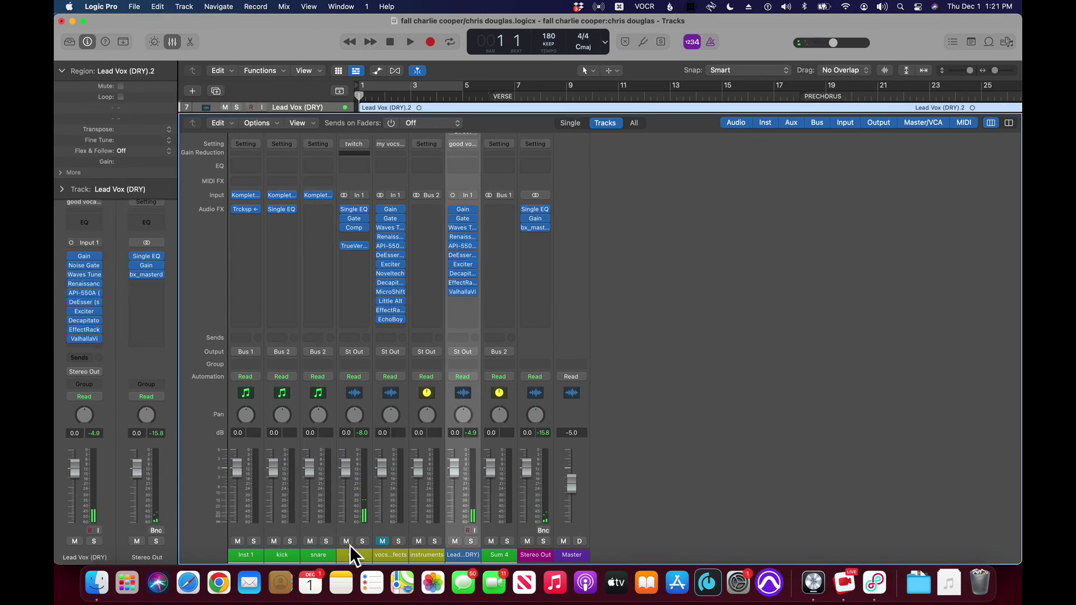
click(270, 97)
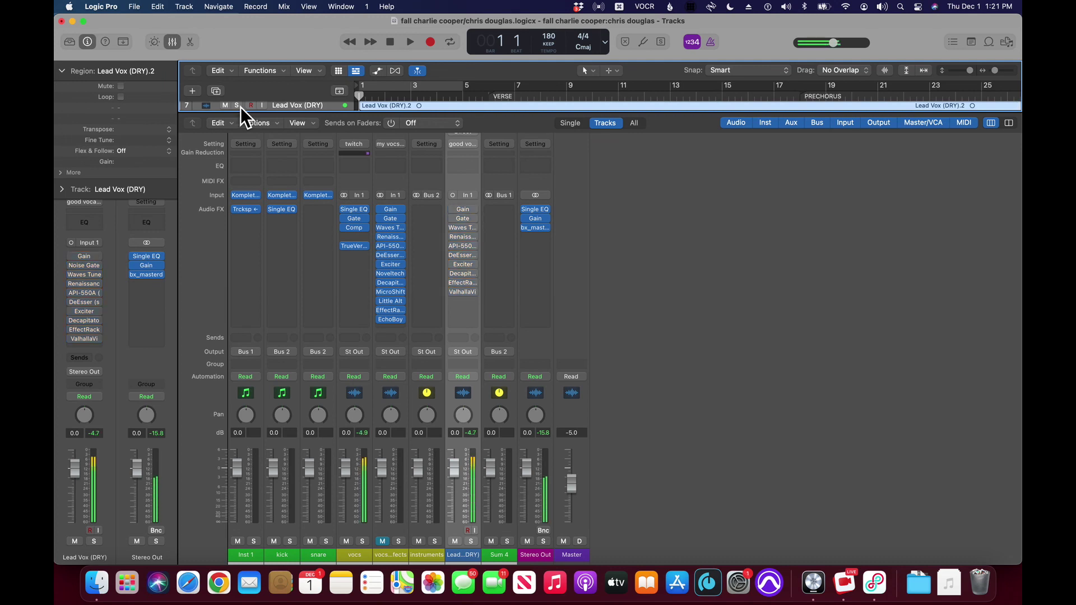
key(space)
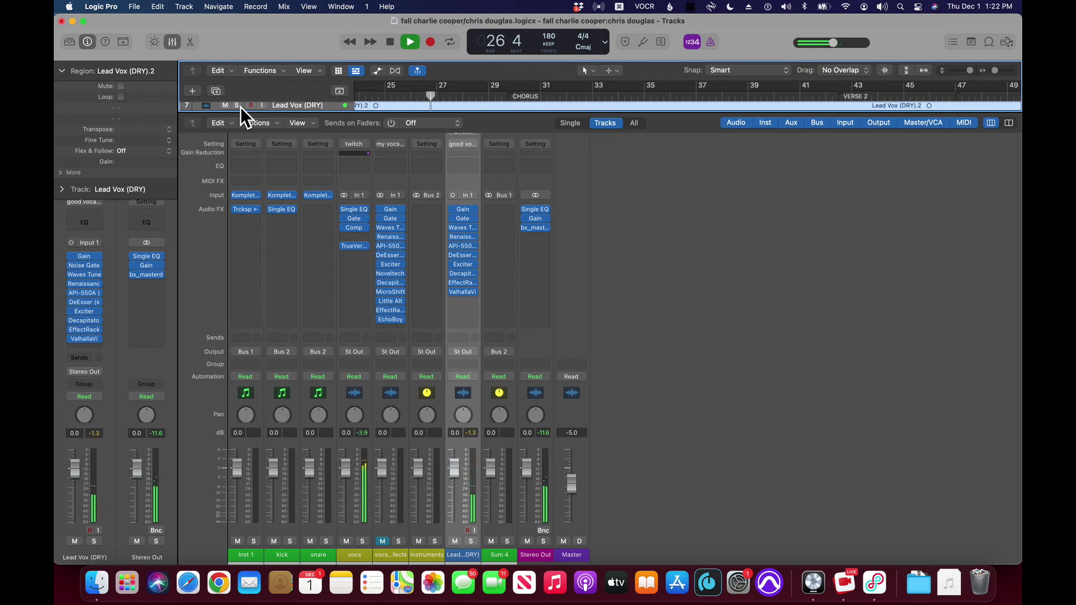
key(space)
key(Return)
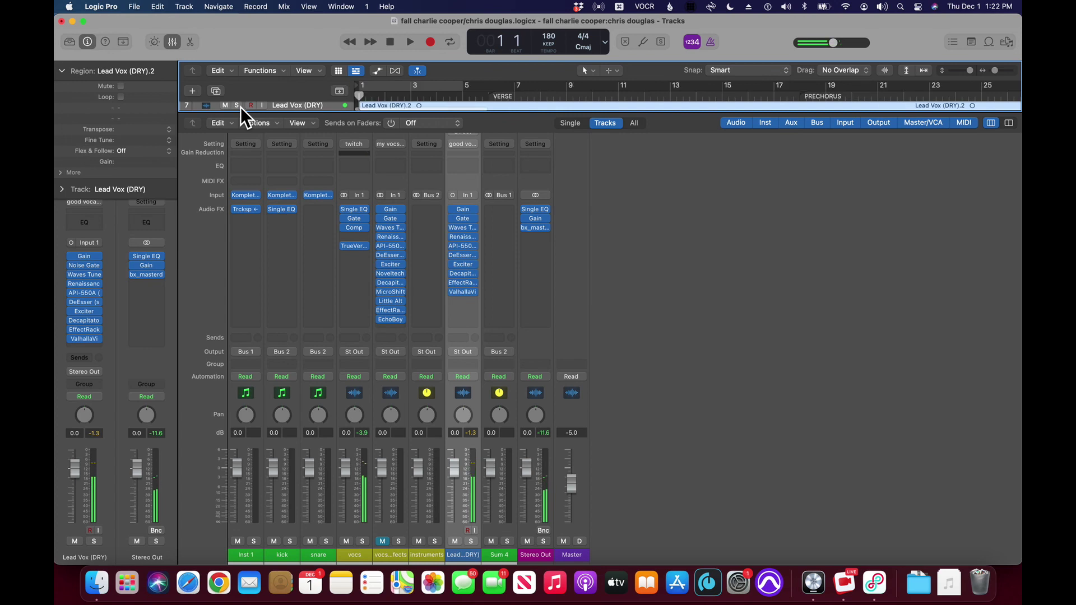
key(space)
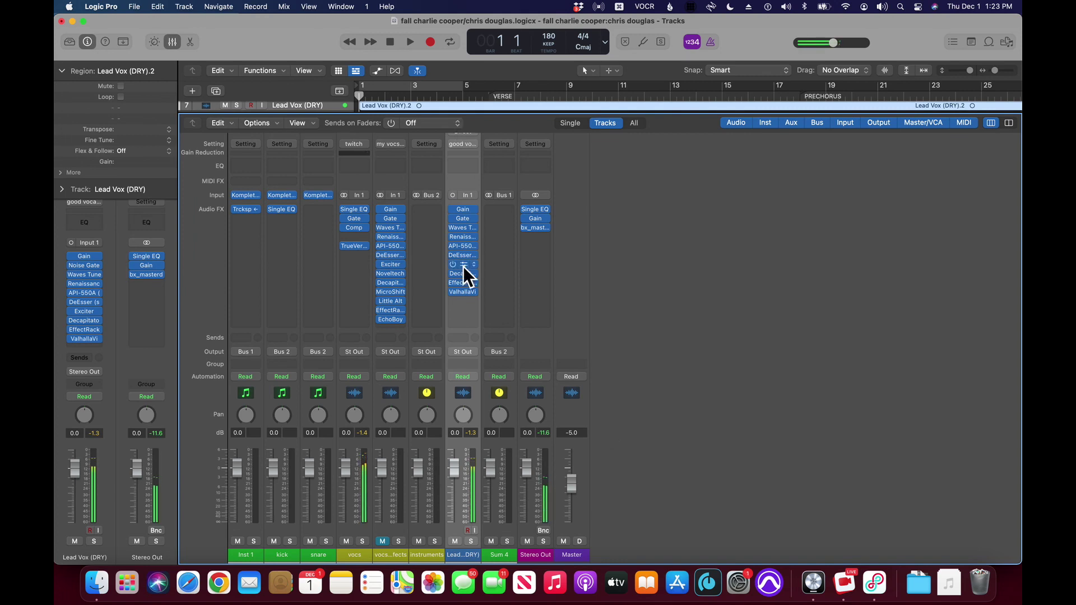
Step: Record a MIDI part on the Inst 1 track from bar 1 to bar 17
click(463, 70)
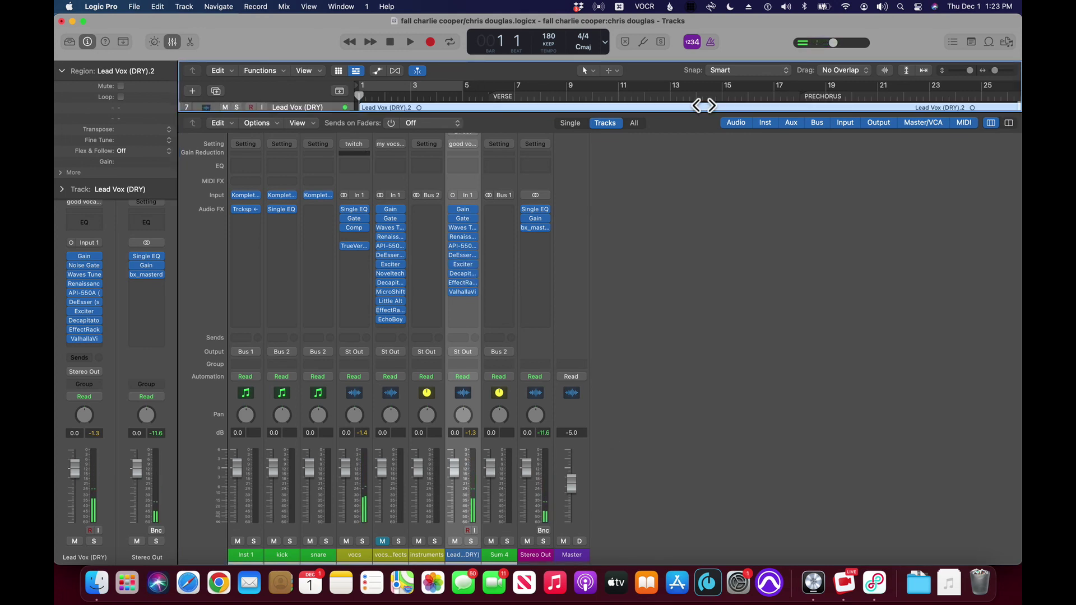
click(240, 182)
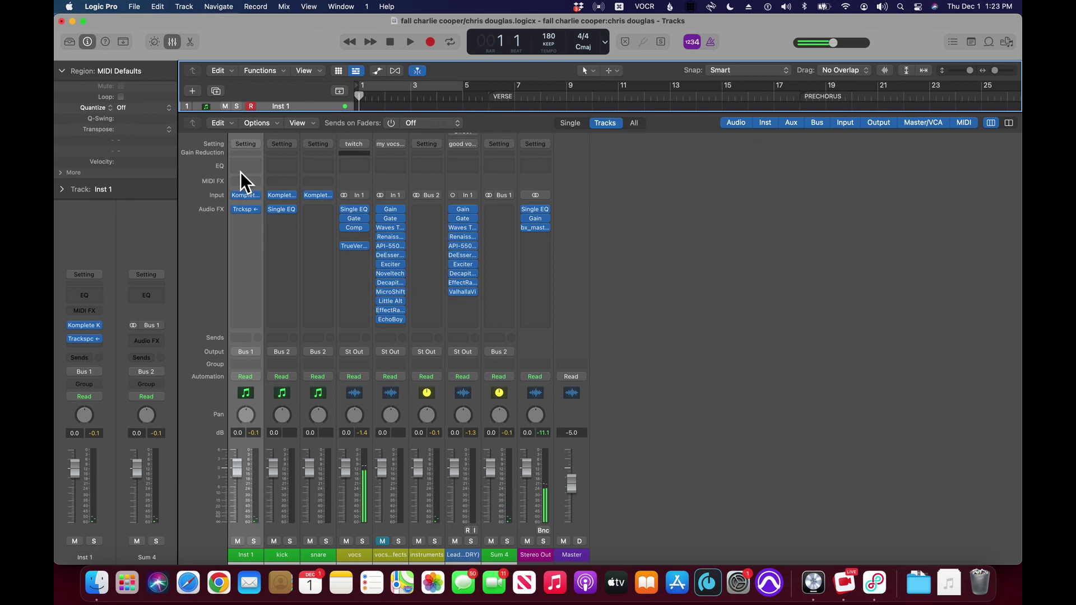
key(r)
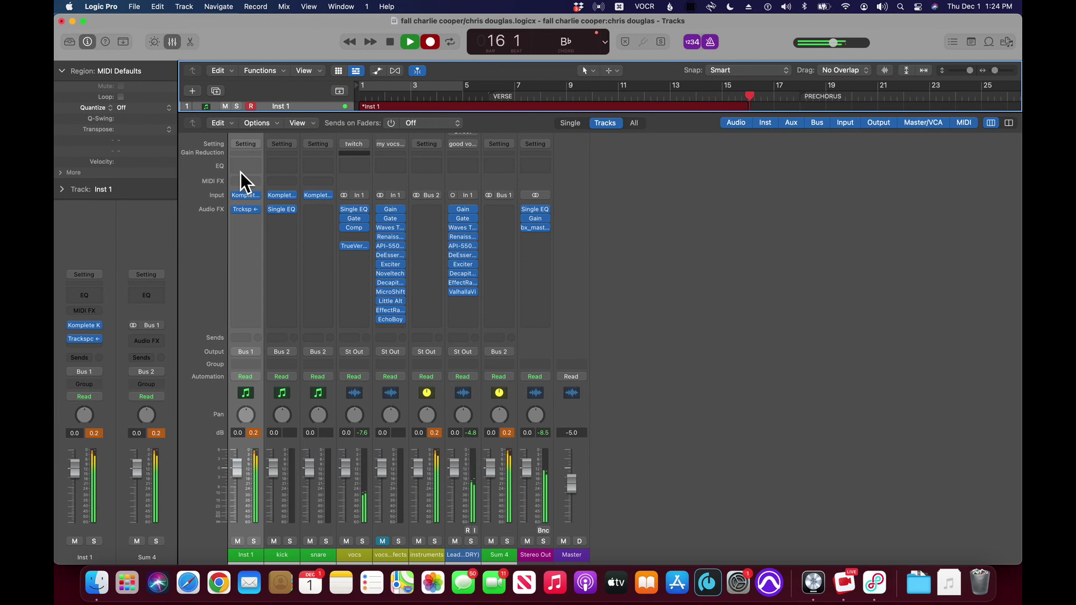
key(space)
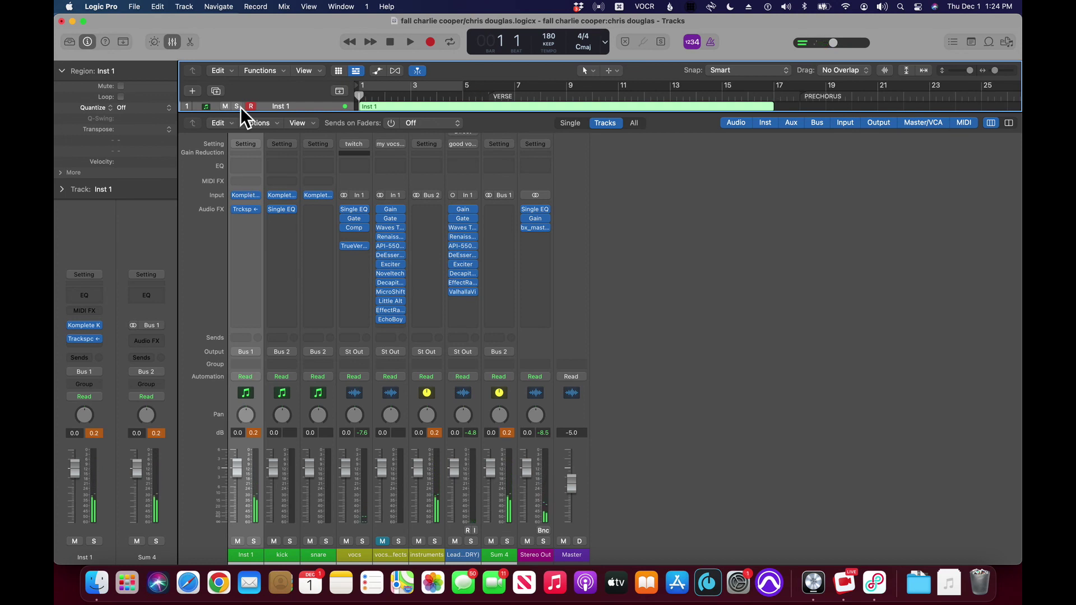
Step: Quantize the Inst 1 region to 1/8 notes and place the playhead at its end, bar 17
click(152, 107)
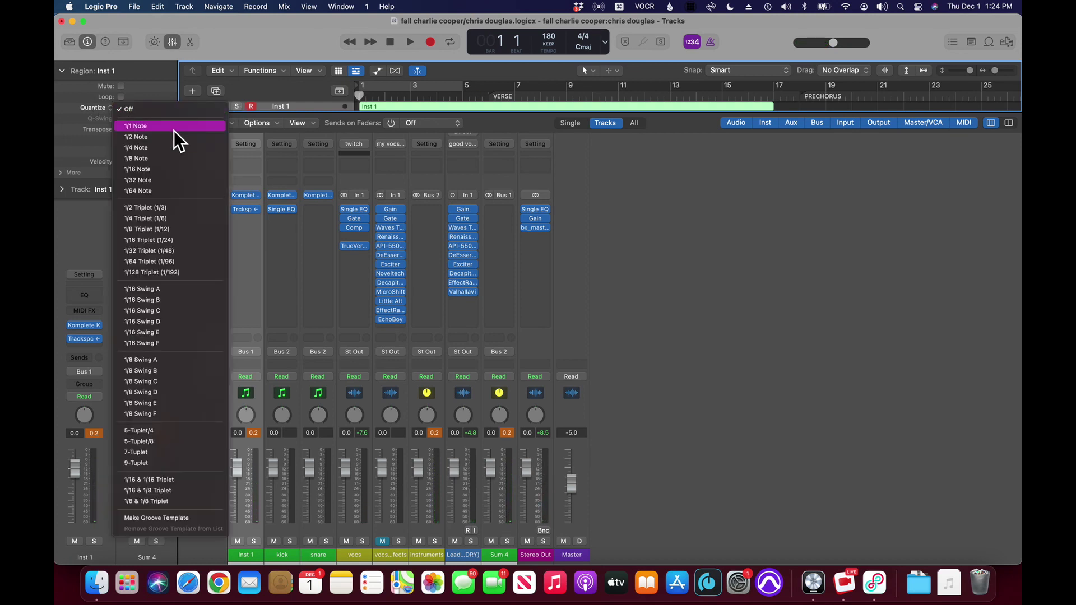
click(175, 159)
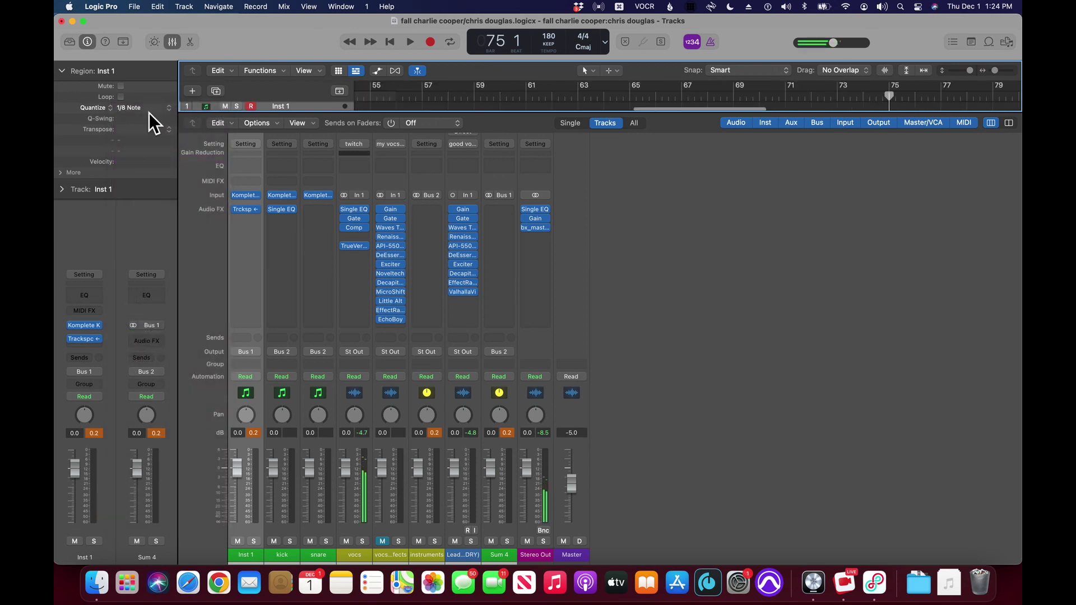
key(shift+period)
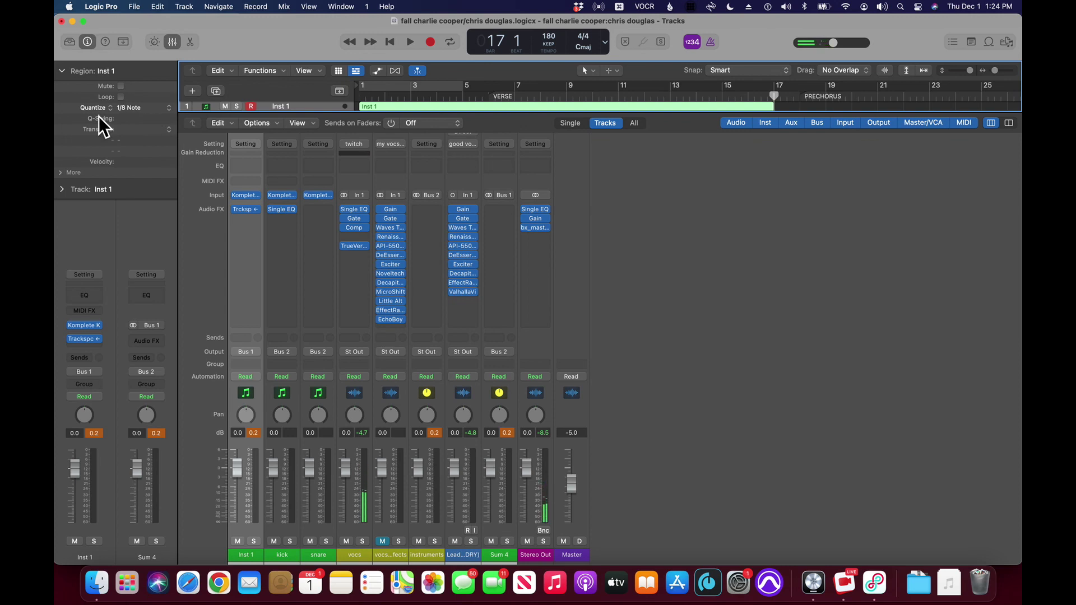
Step: Select the "vocs with effects" and Lead Vox (DRY) tracks together and hide them
mouse_move(463, 267)
key(Up)
key(Up)
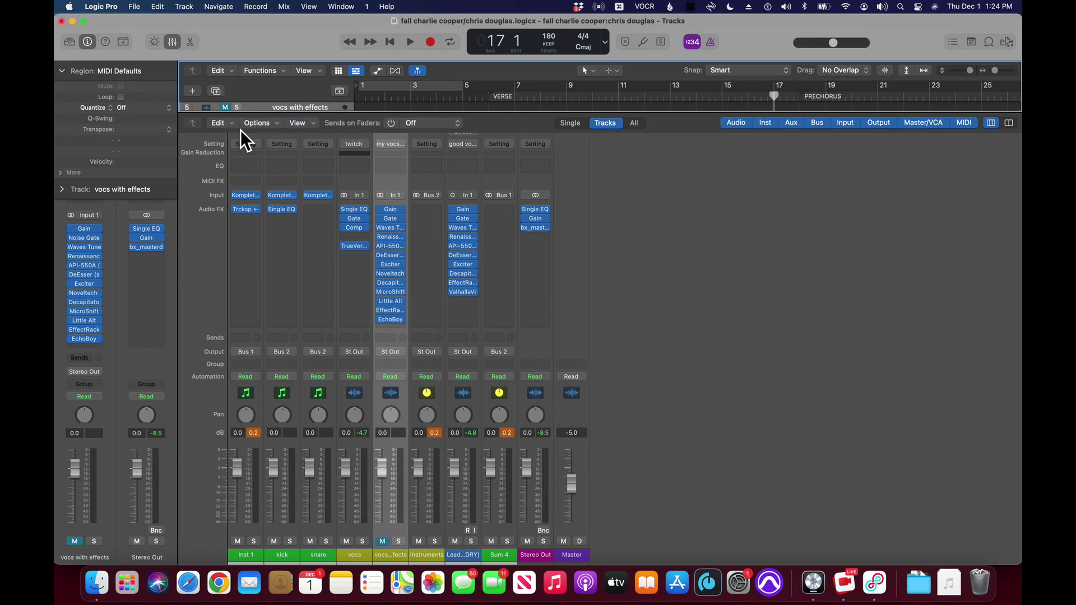
key(Right)
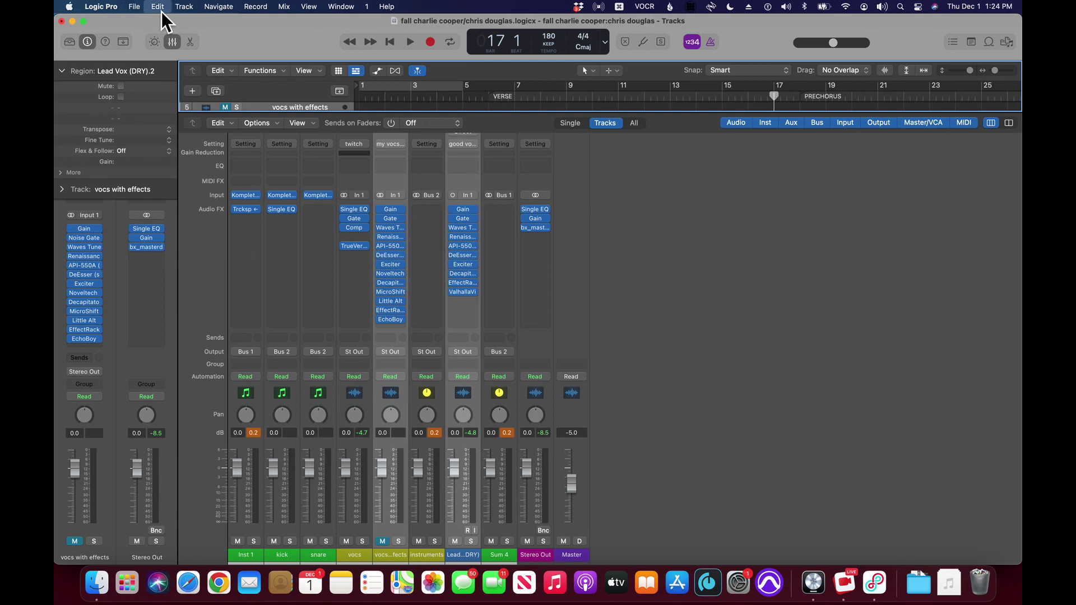
click(188, 9)
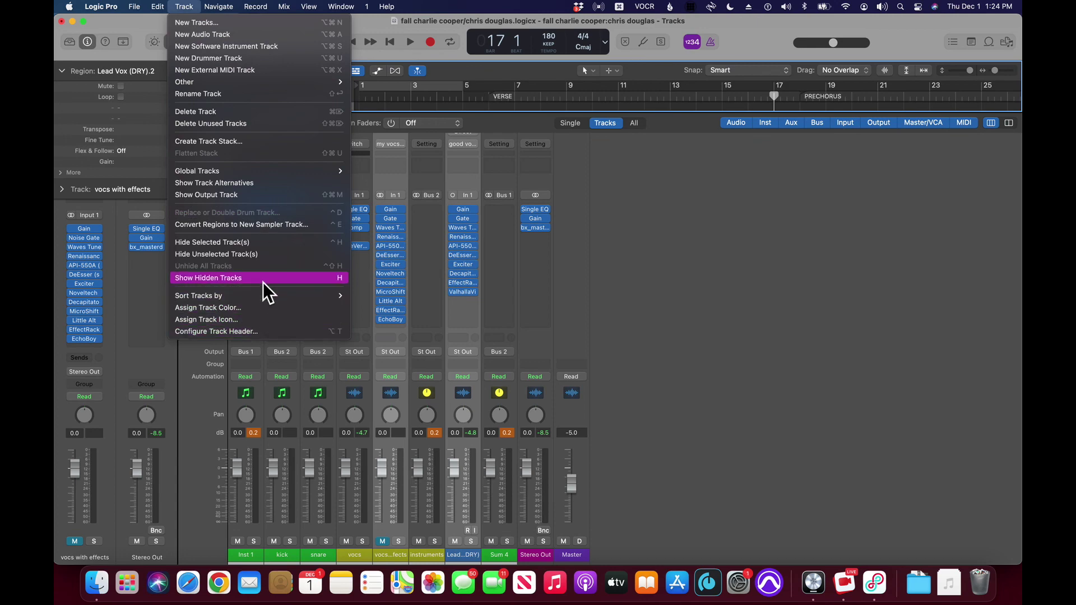
click(263, 246)
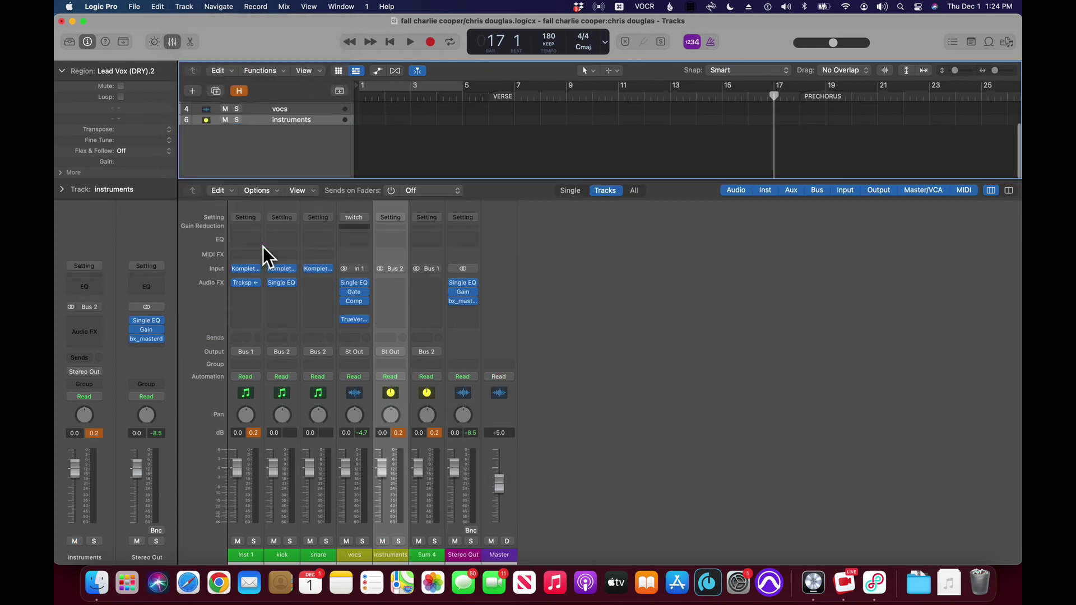
Step: Select the Inst 1 track and play the project from bar 1 to hear the quantized part
click(270, 112)
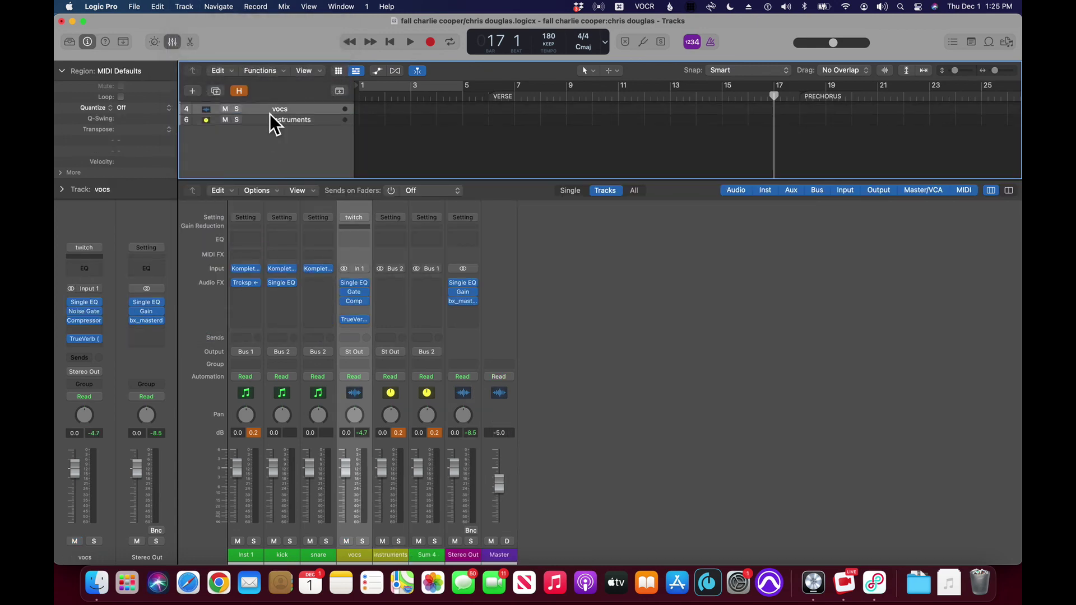
click(270, 115)
key(Up)
key(Up)
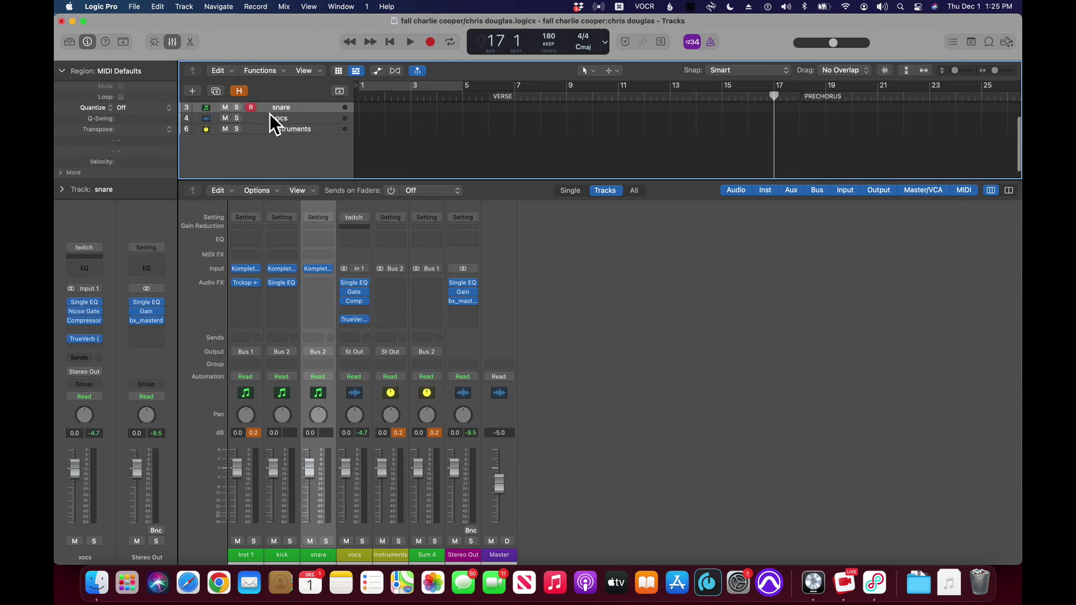
key(Up)
key(Up)
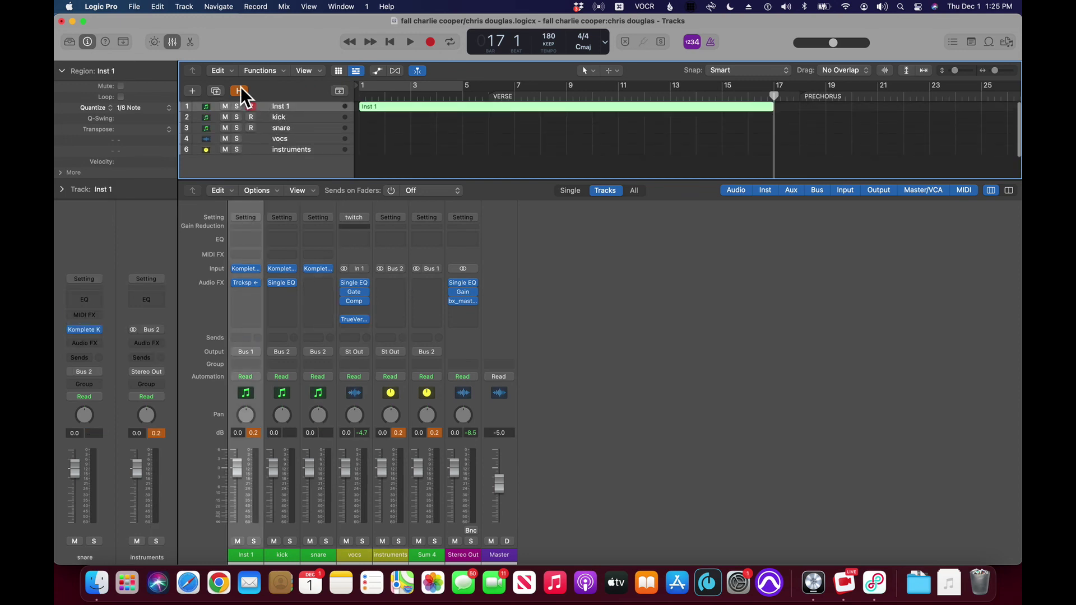
key(Return)
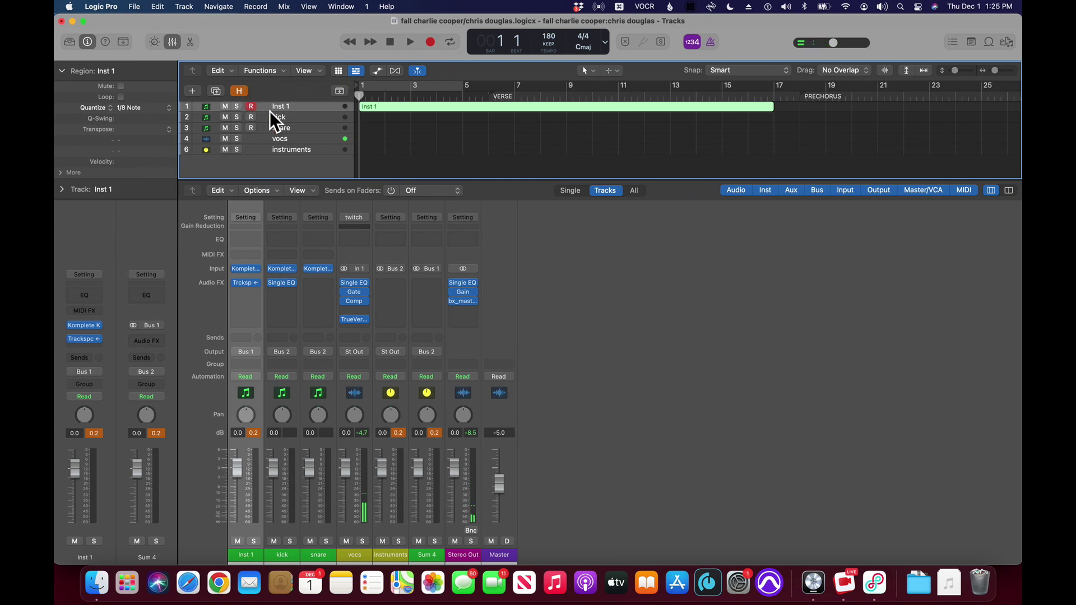
key(space)
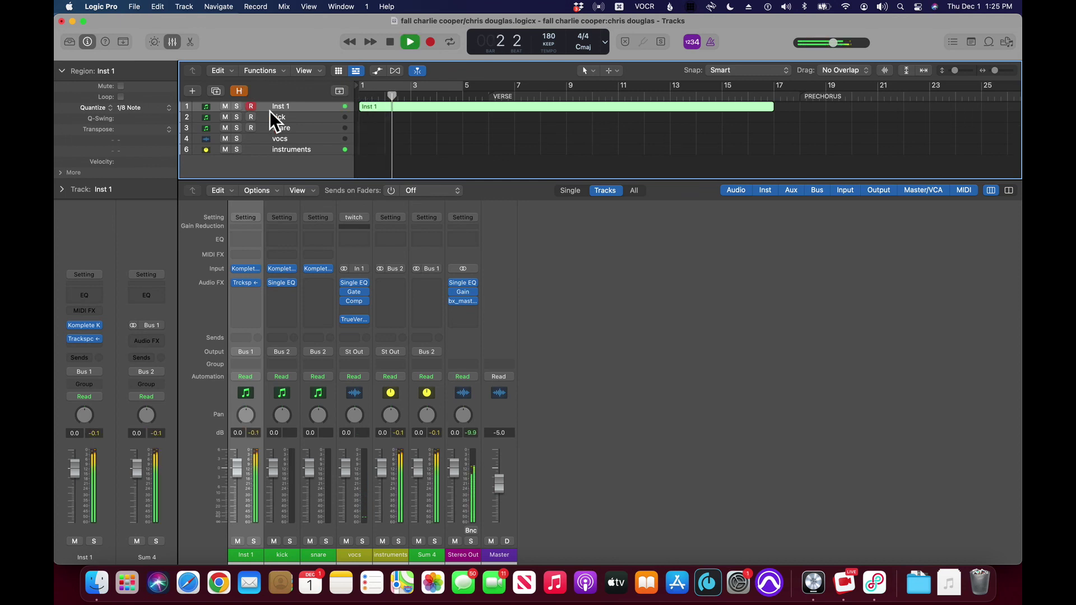
Step: Select the kick track, stop playback and return the playhead to bar 1
key(Down)
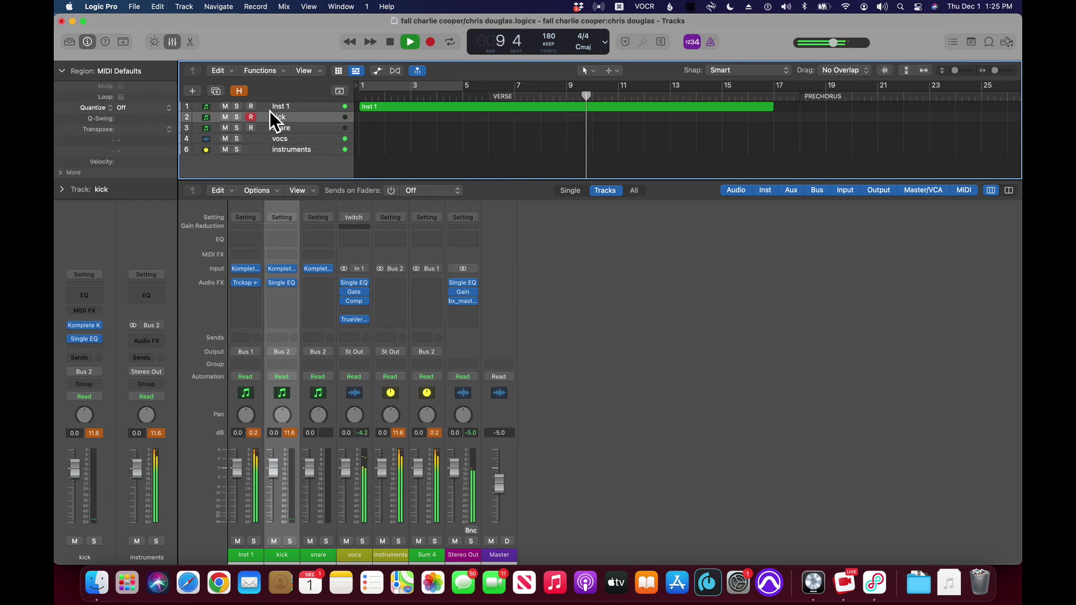
key(space)
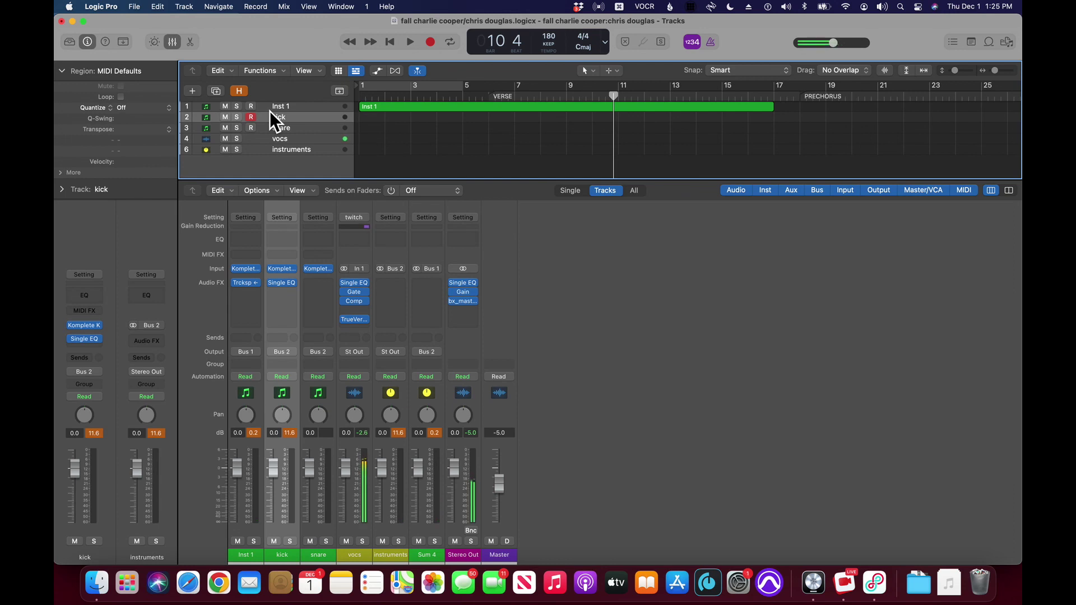
key(Return)
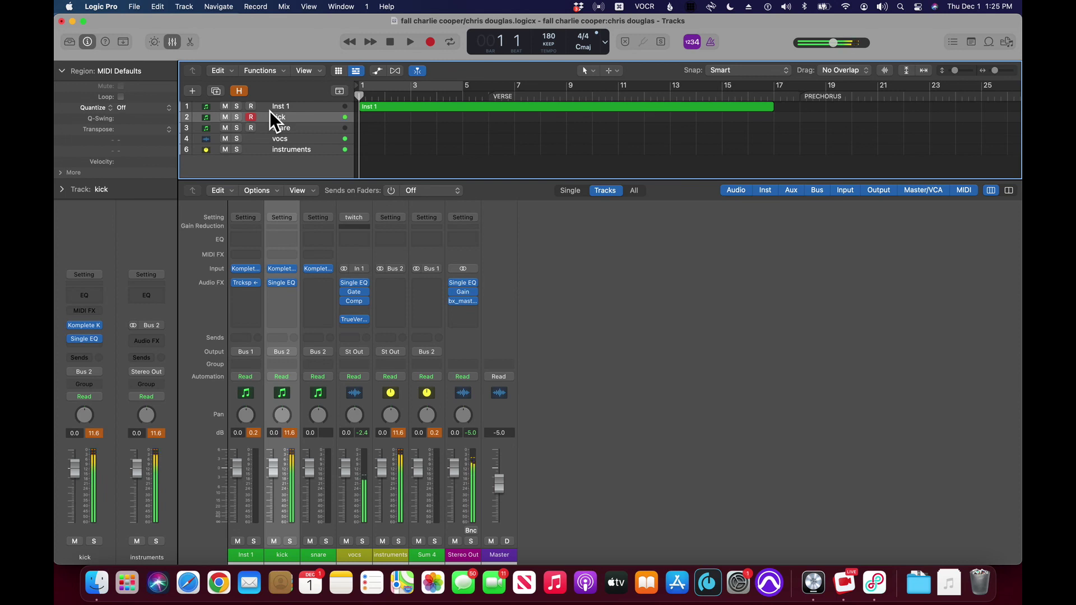
key(r)
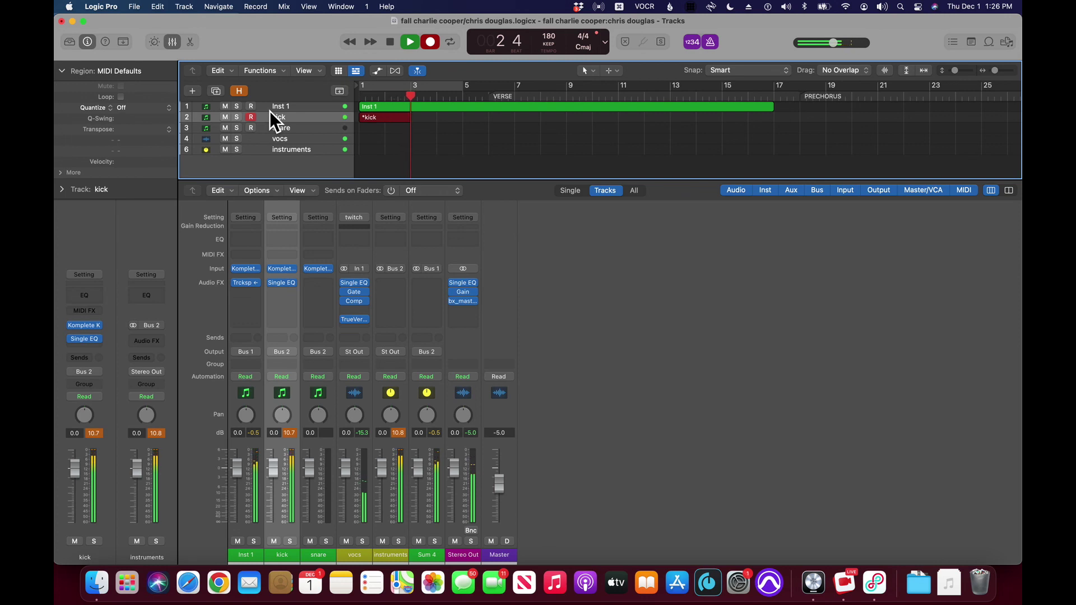
key(space)
key(super+z)
key(Return)
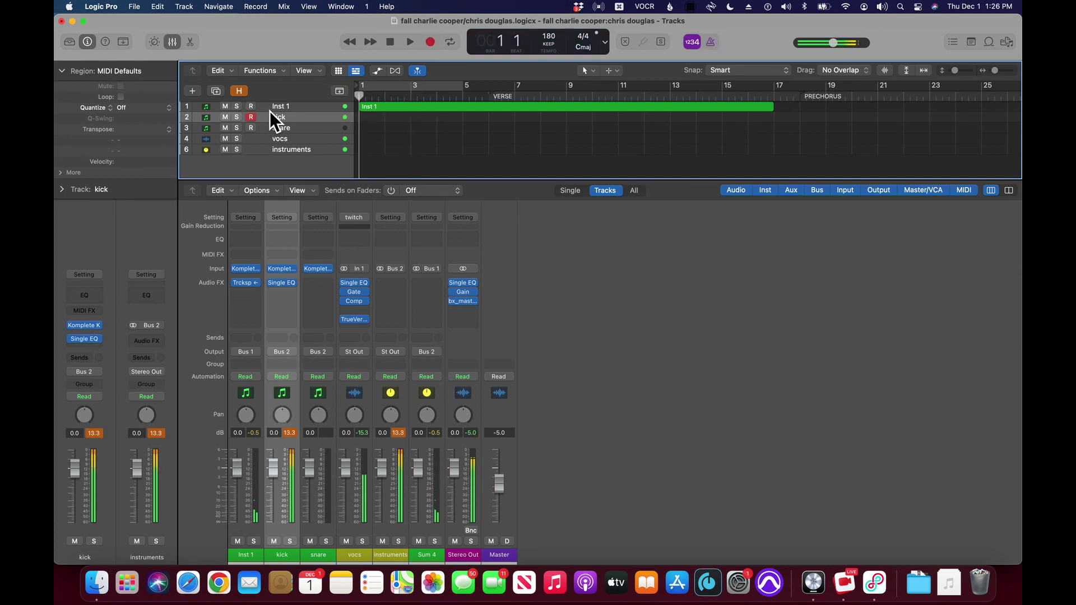
Step: Record a MIDI part on the kick track from bar 1 to bar 9
key(r)
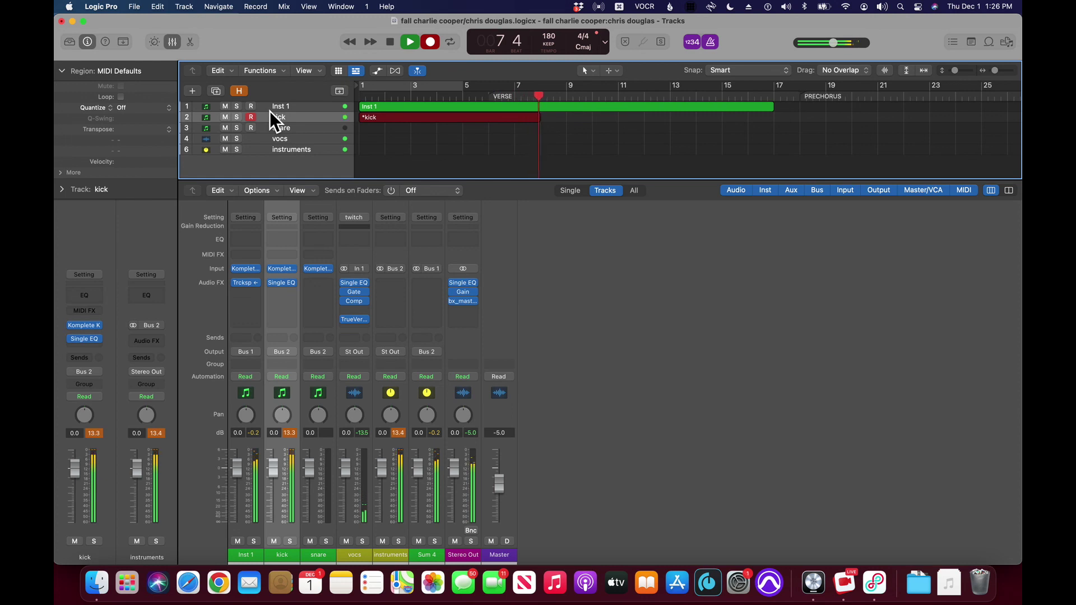
key(space)
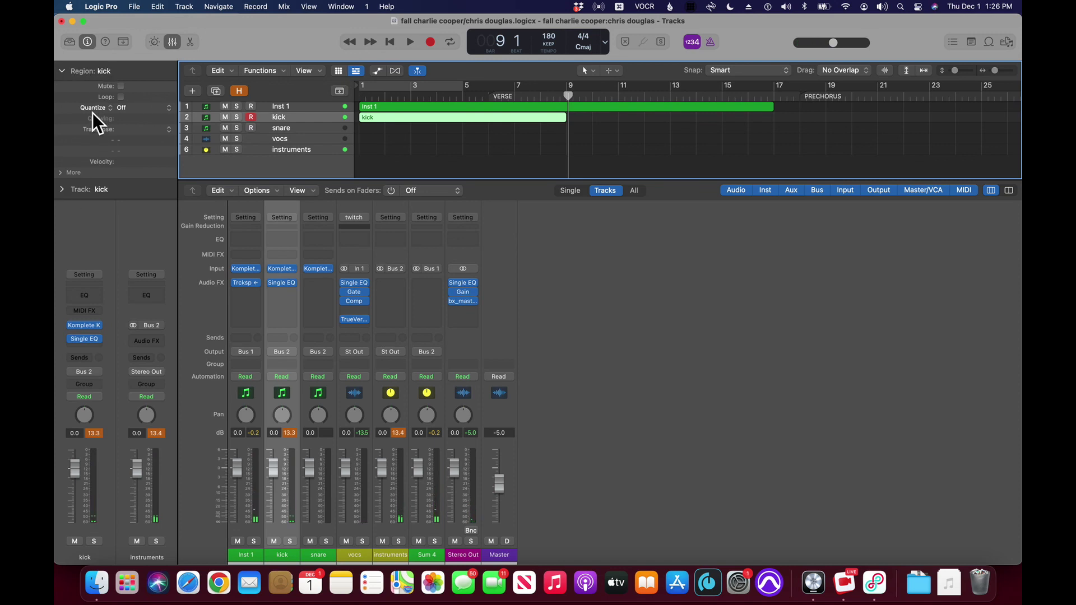
Step: Quantize the kick region to 1/4 notes and repeat it once so the kick fills the verse up to bar 17
click(148, 112)
click(175, 149)
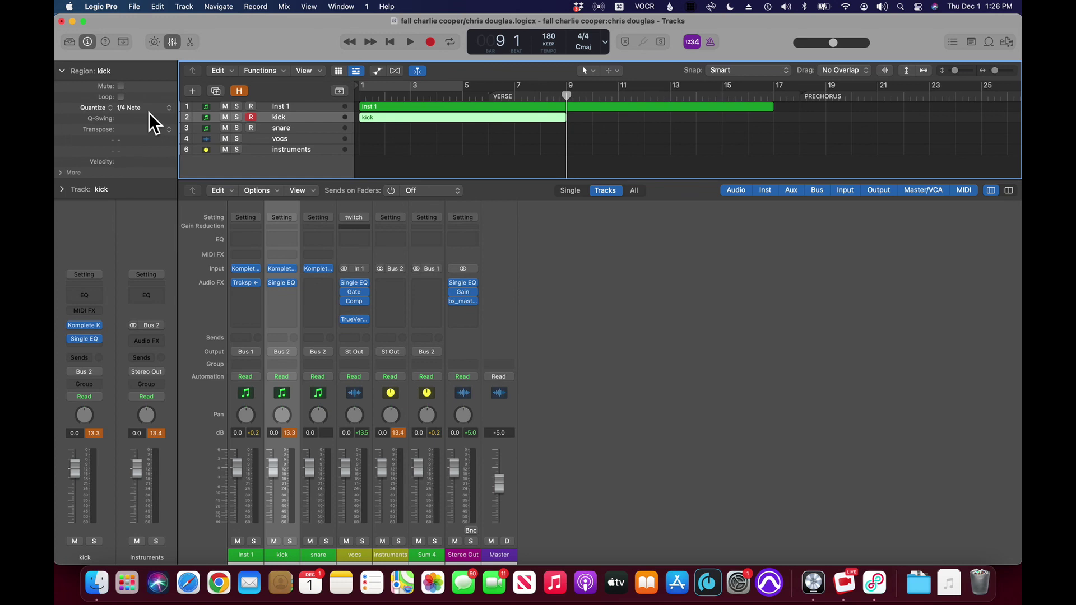
key(super+r)
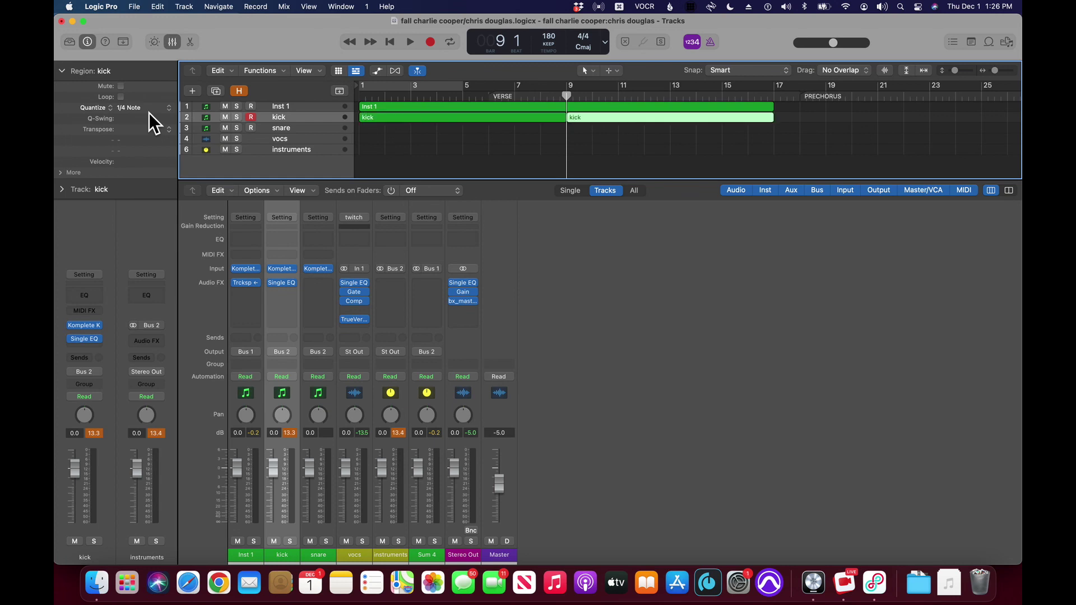
Step: Play the project from bar 1 to hear the repeated kick with the Inst 1 part, and stop playback in bar 11
key(space)
key(Return)
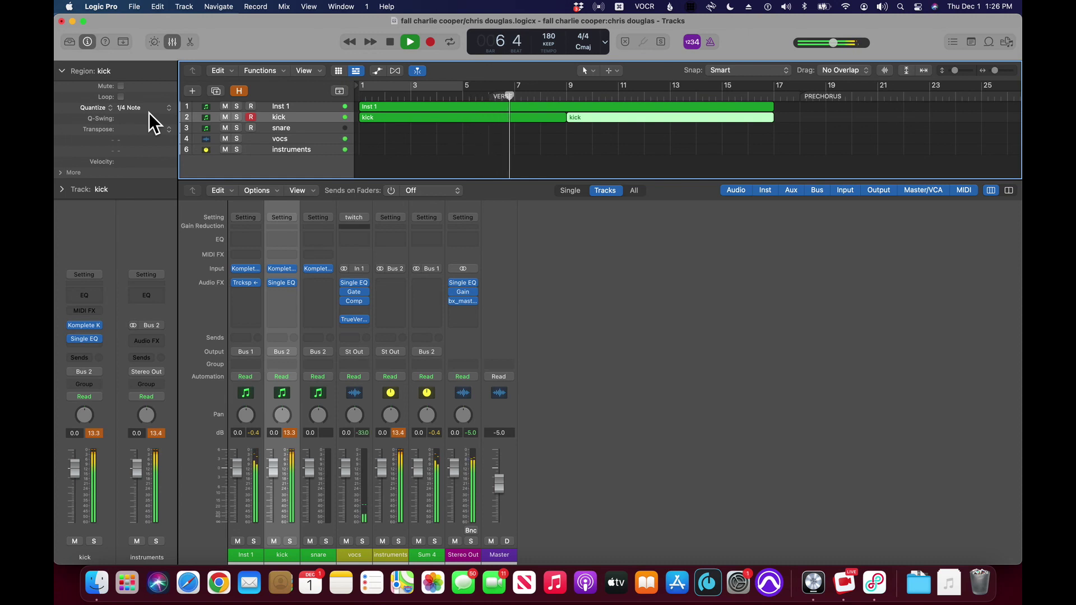
key(Up)
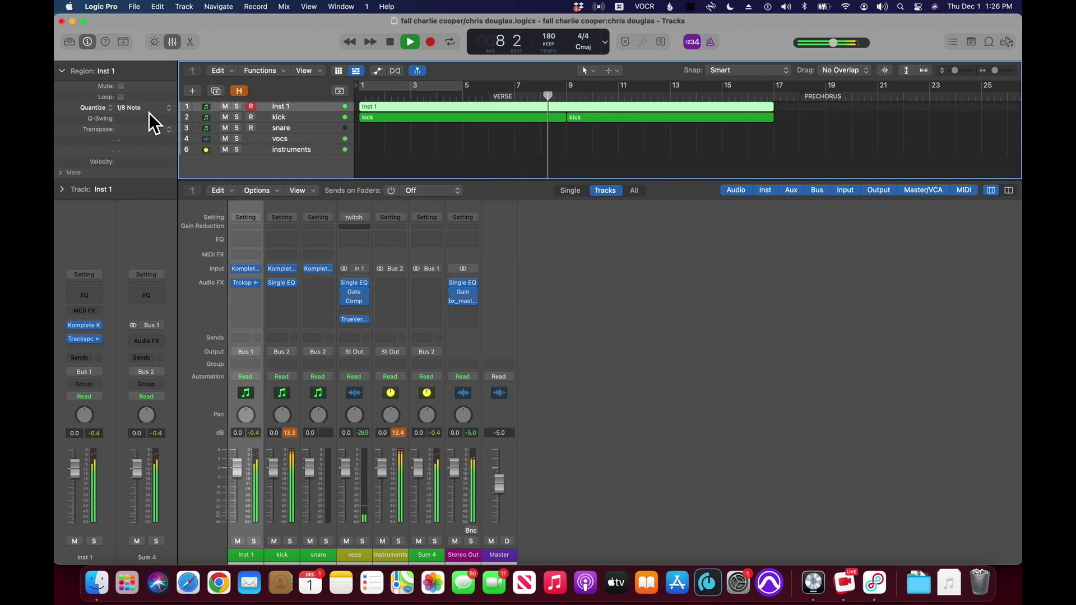
key(Down)
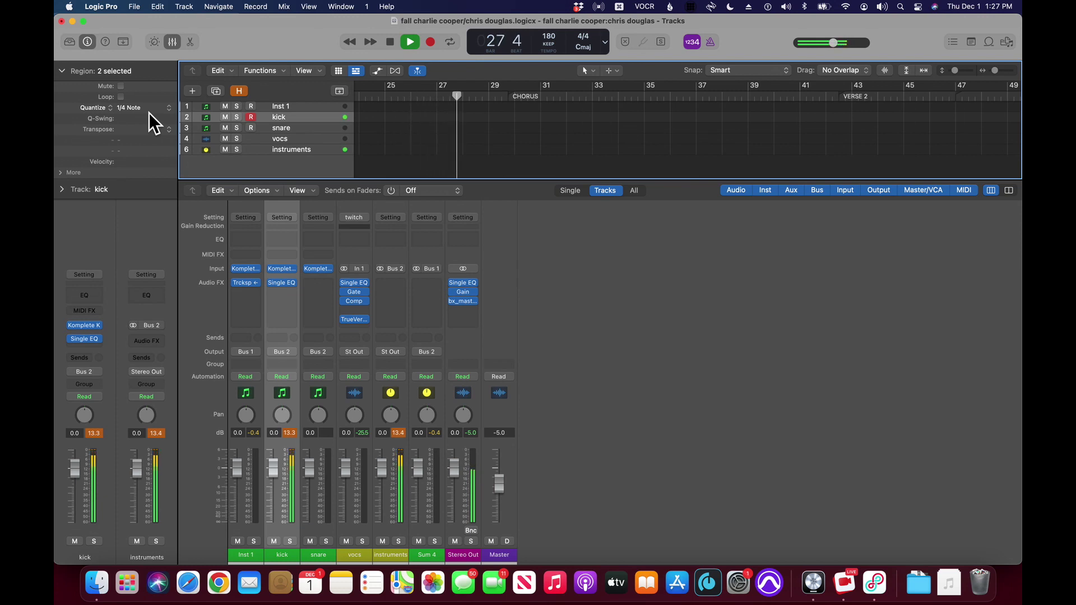
key(Return)
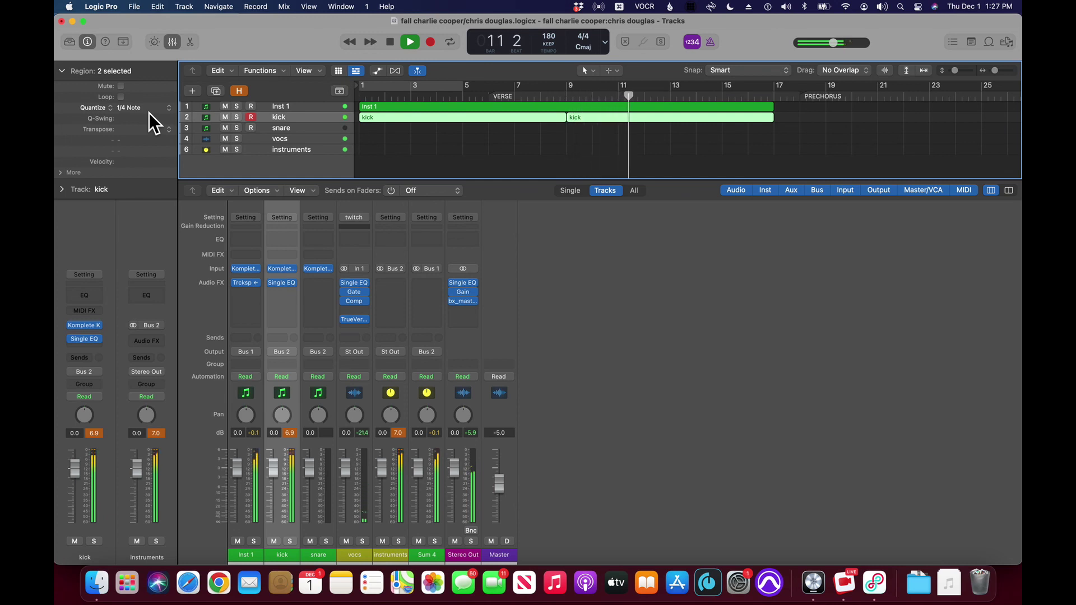
key(space)
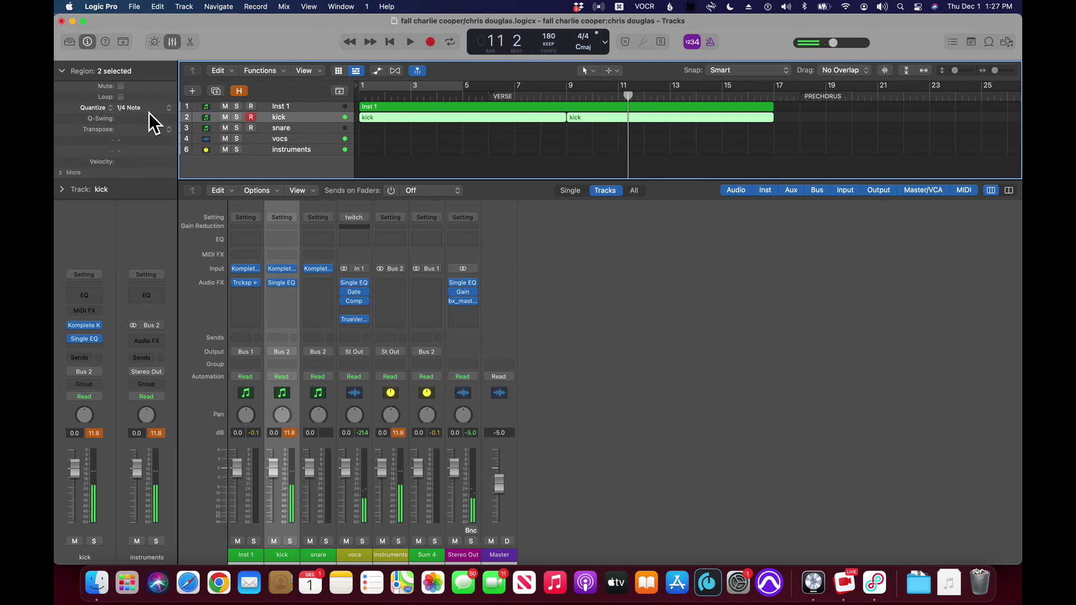
Step: Replay the arrangement from bar 1 and select the snare track to try its sound over the verse
key(Return)
key(space)
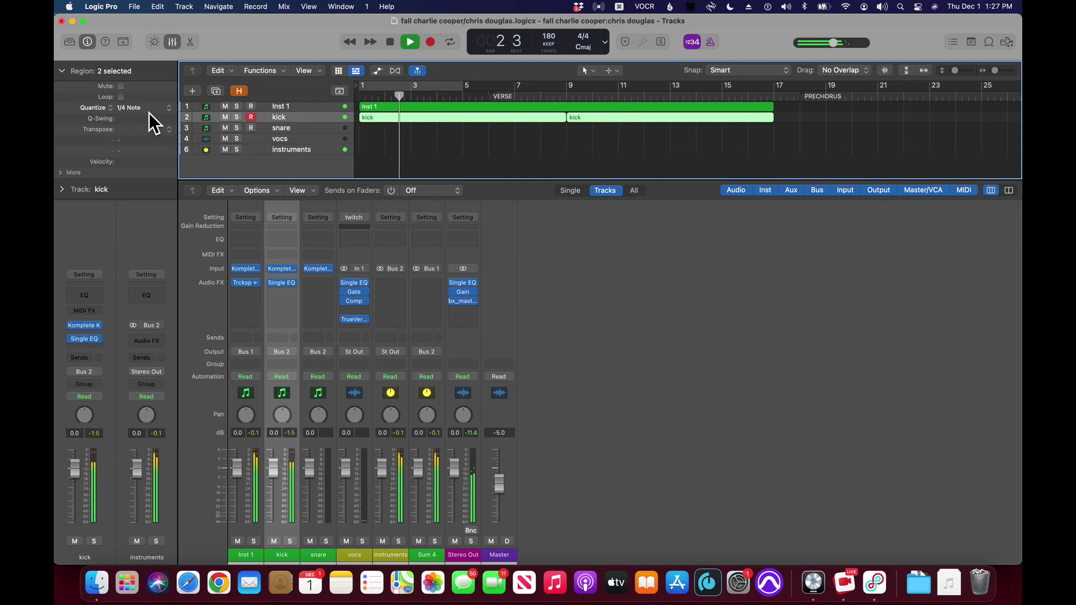
key(Down)
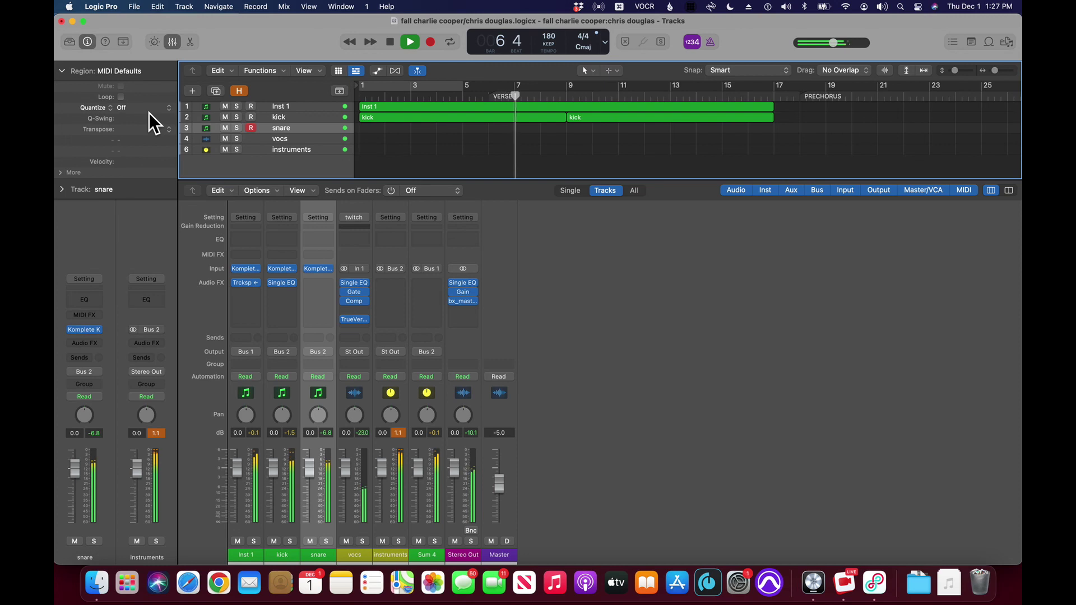
key(space)
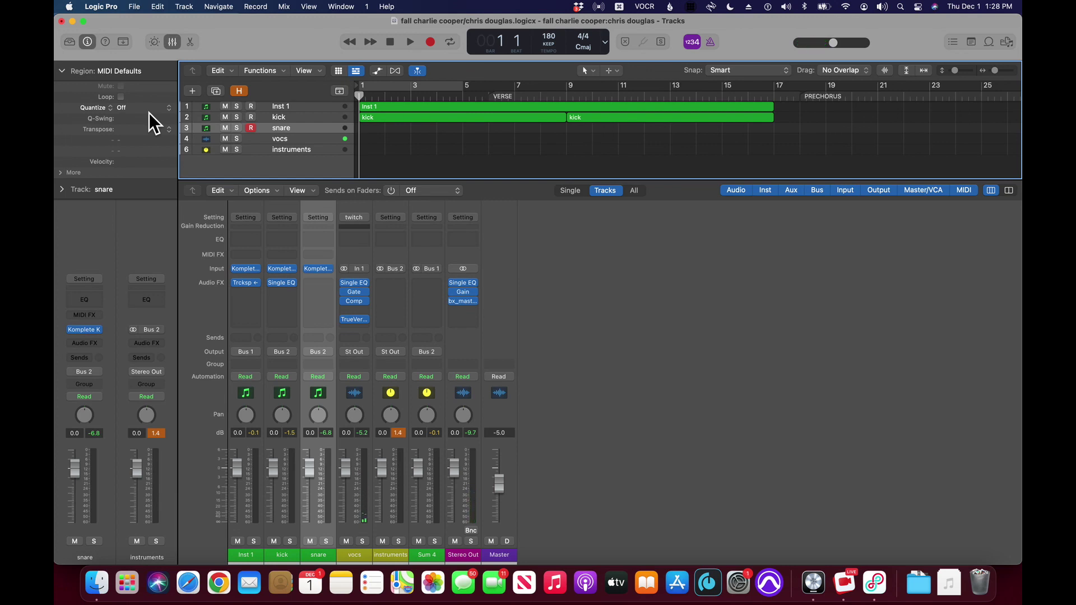
key(space)
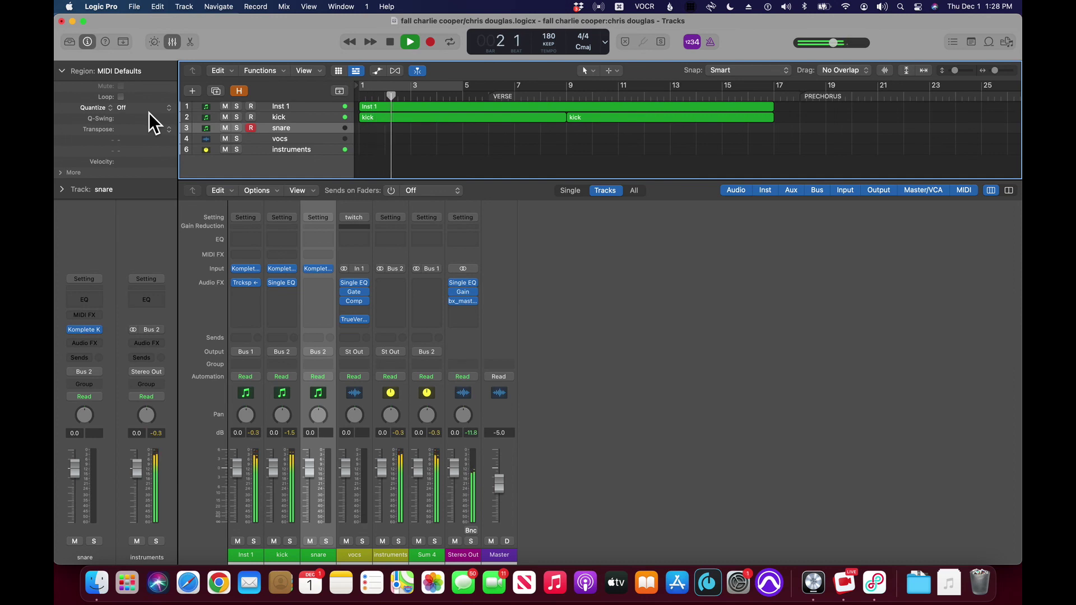
key(Up)
key(Up)
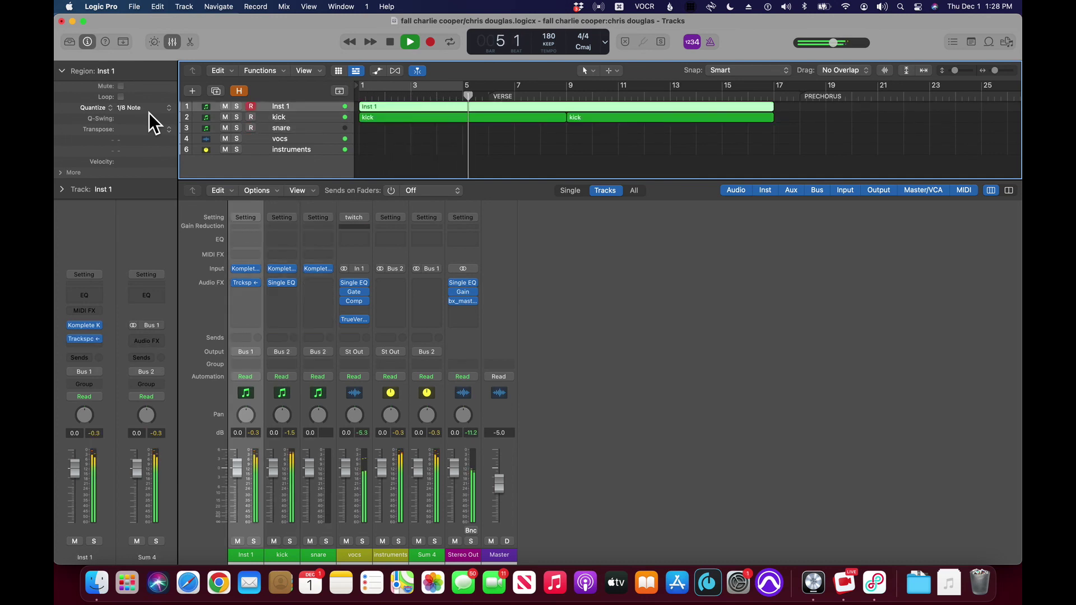
key(shift+Return)
text(h)
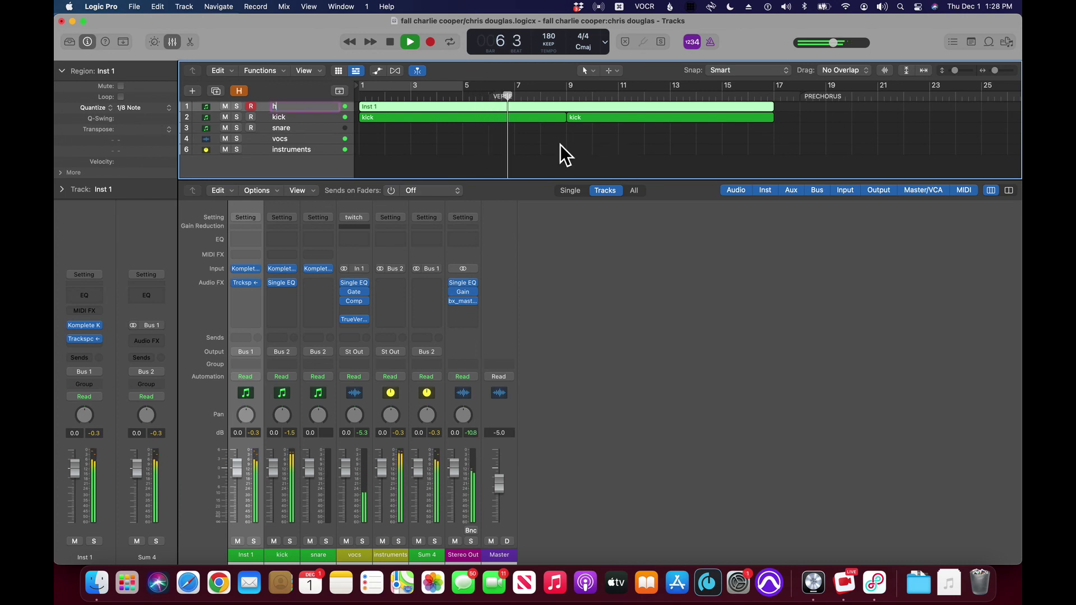
key(Escape)
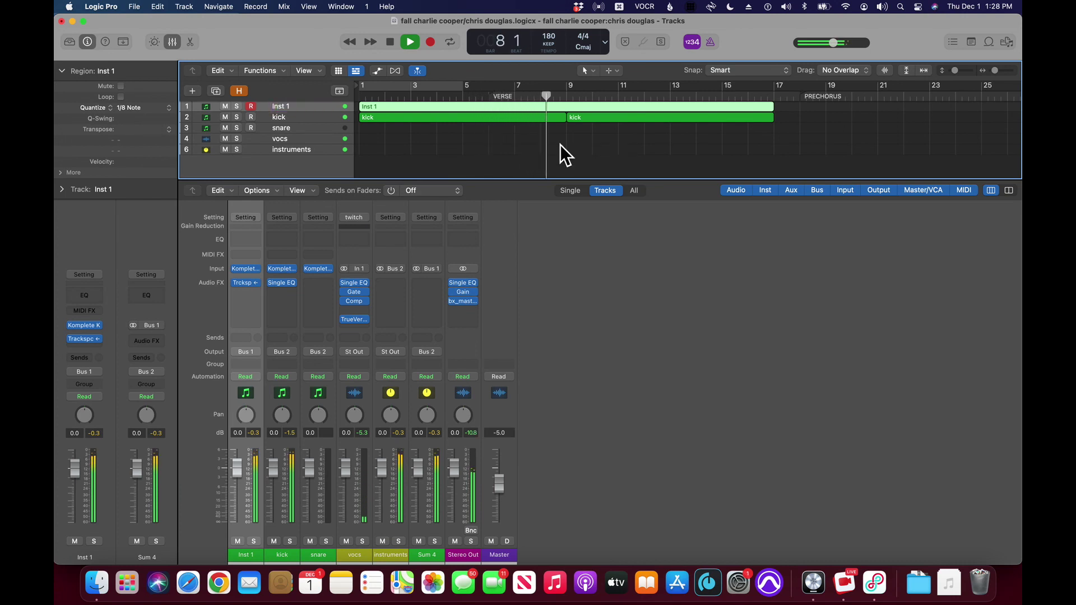
text(c)
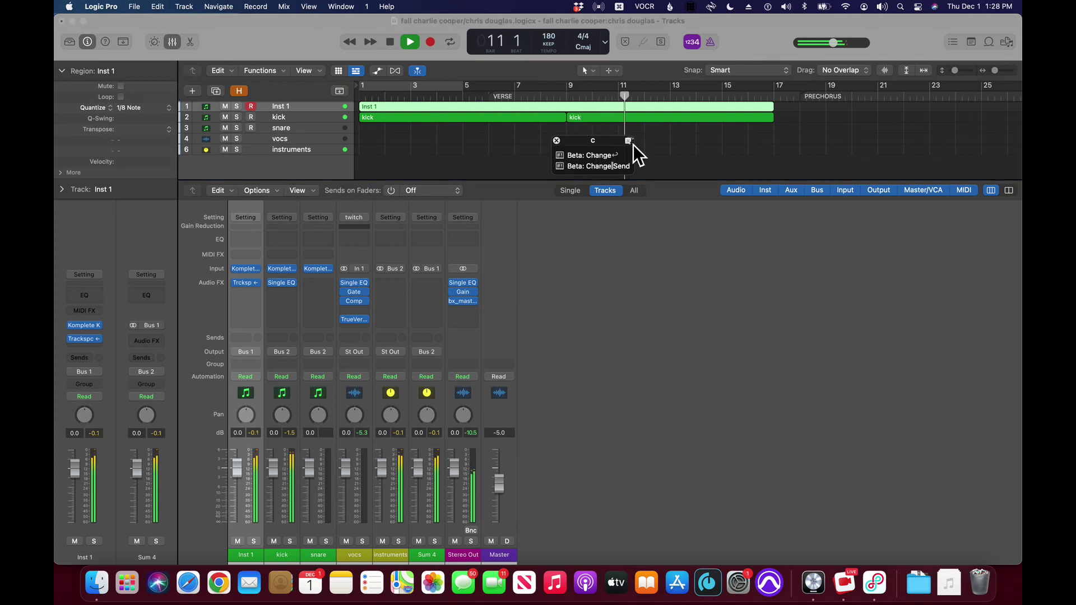
click(597, 161)
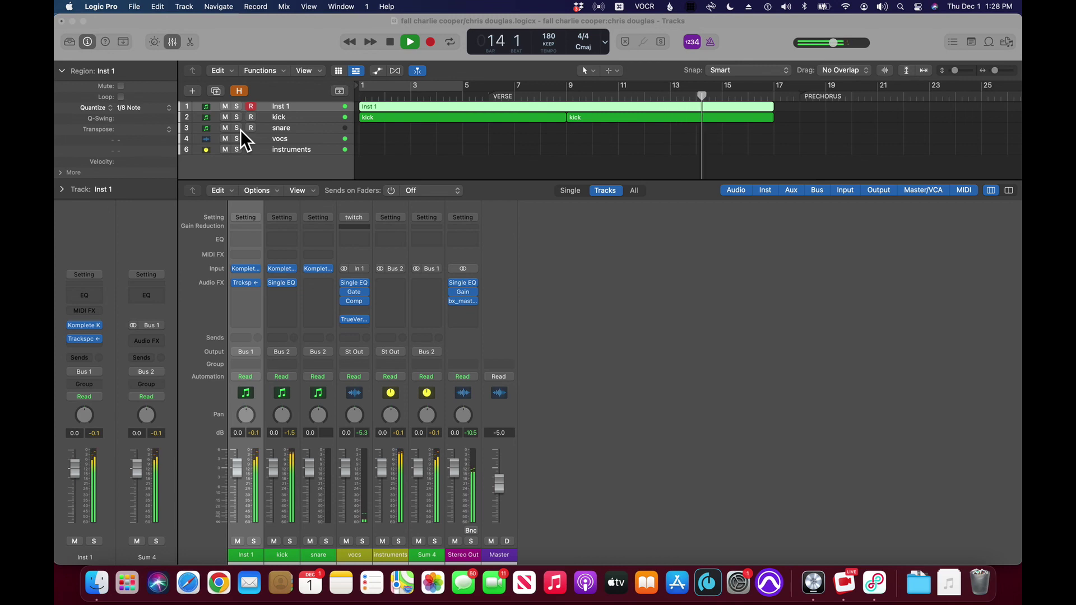
click(704, 104)
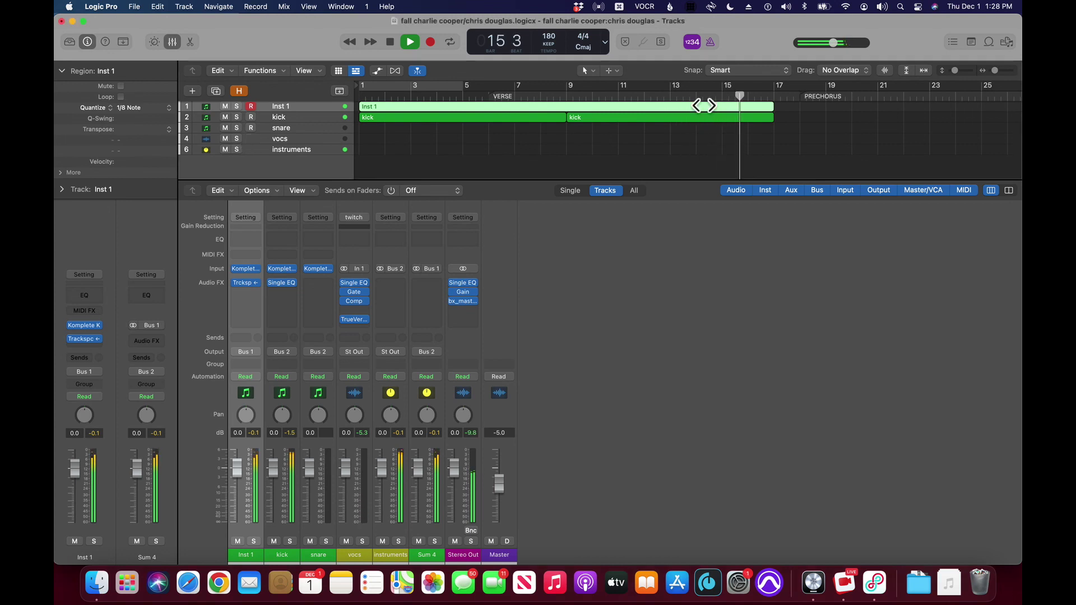
Step: Restart playback from bar 1 and listen to the verse while switching between the kick and Inst 1 tracks
key(Return)
key(Down)
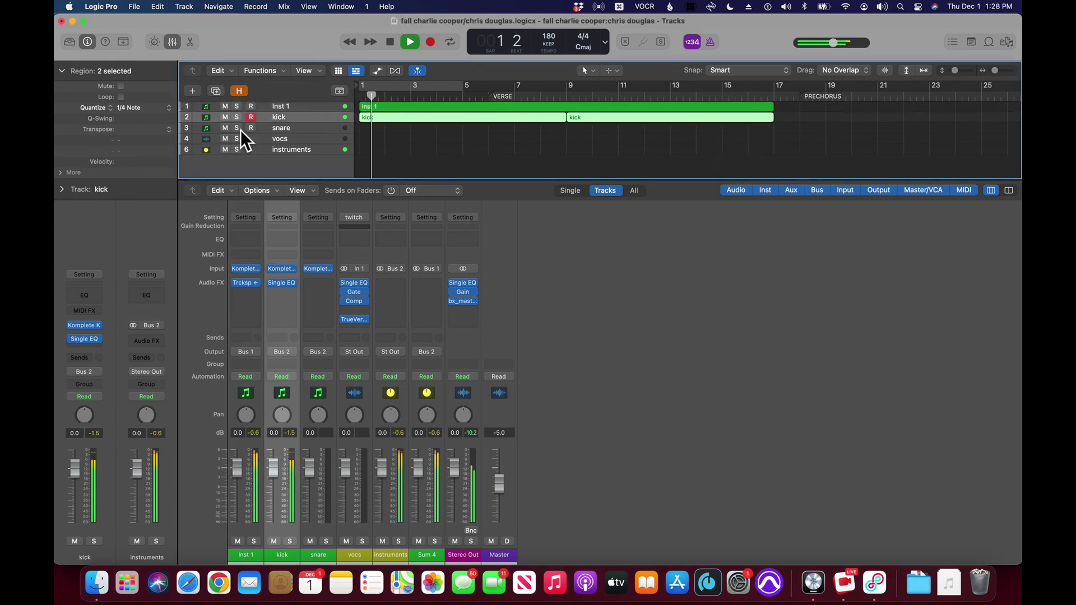
key(Up)
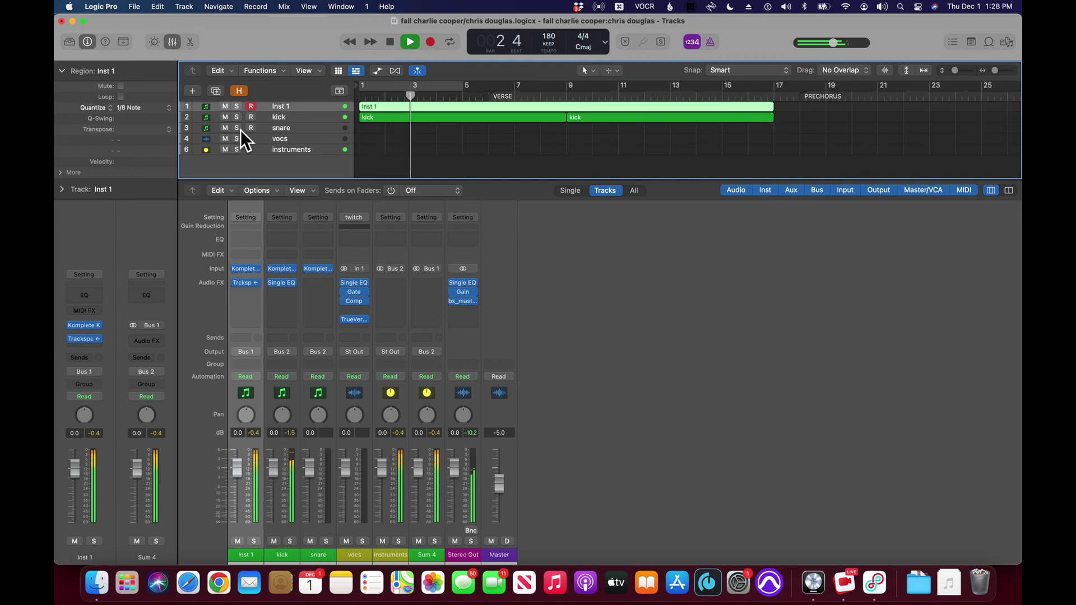
key(Return)
key(c)
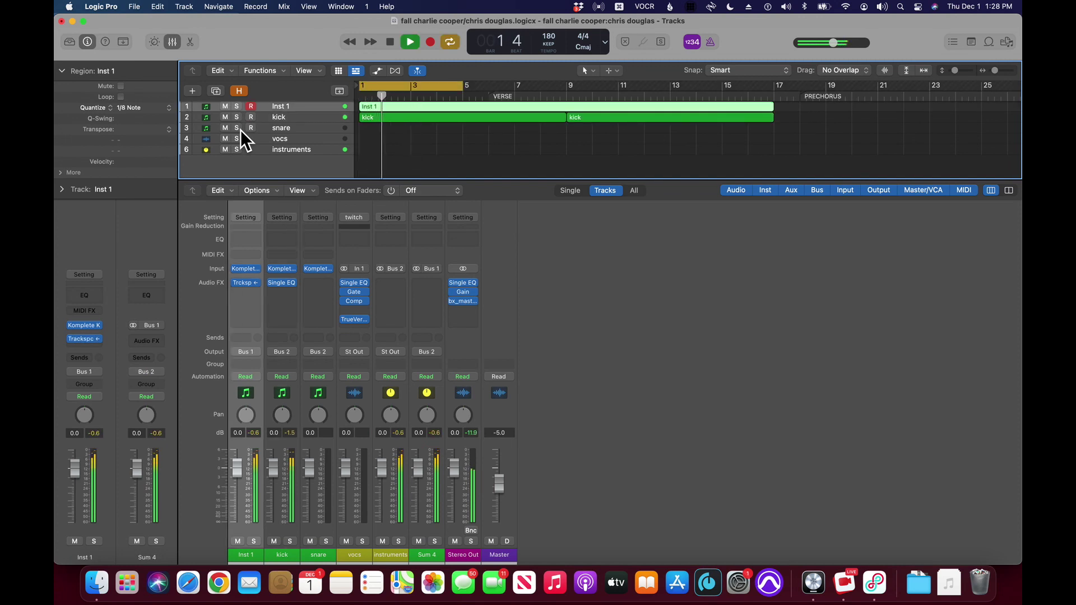
key(c)
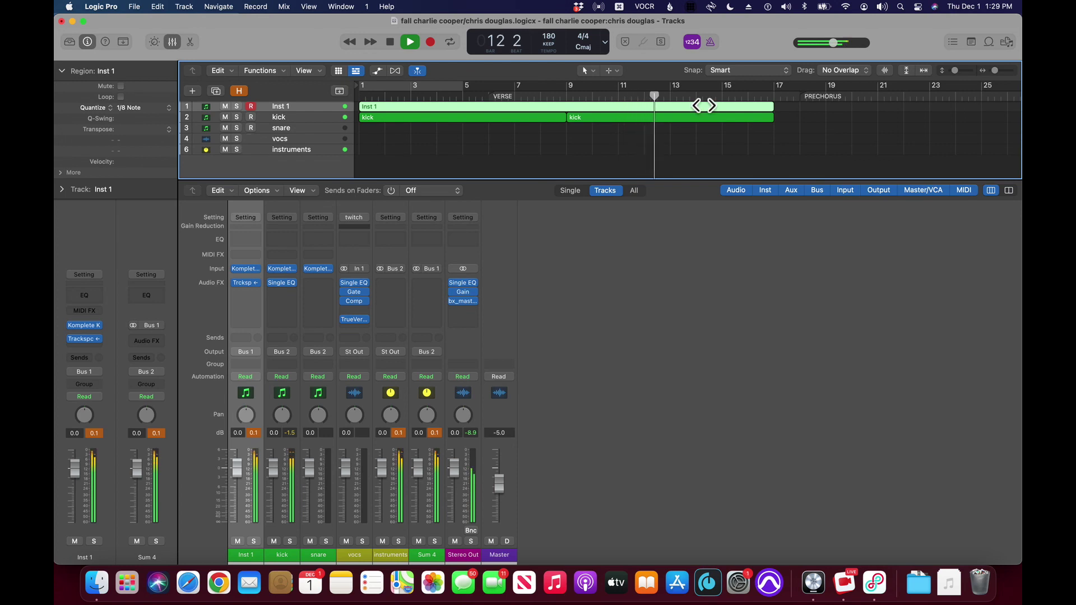
Step: Rename the Inst 1 track as "chords arps" and restart playback from bar 1
double_click(270, 111)
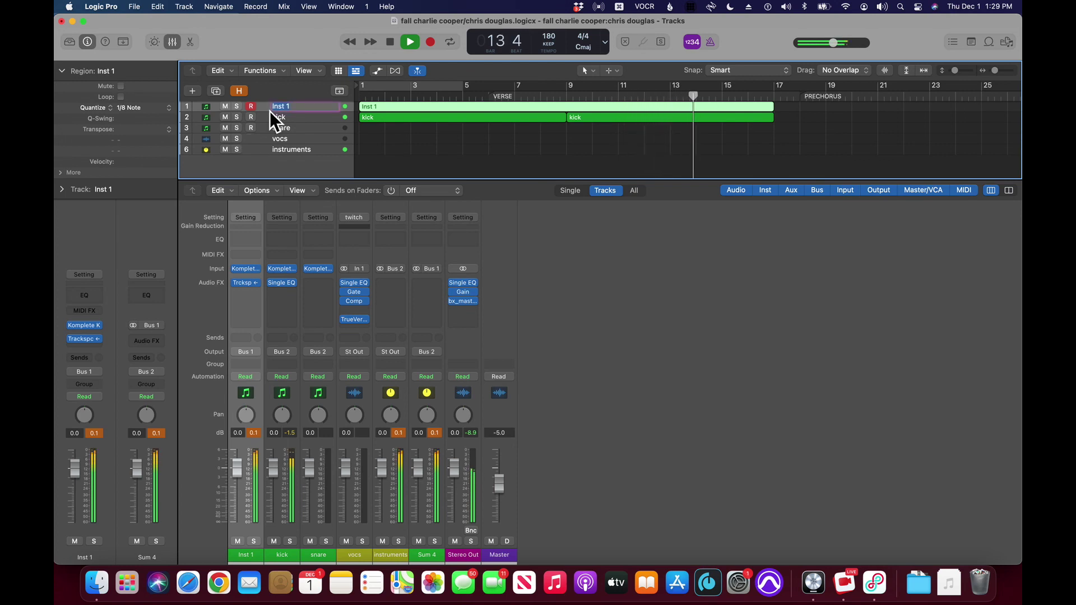
text(chords)
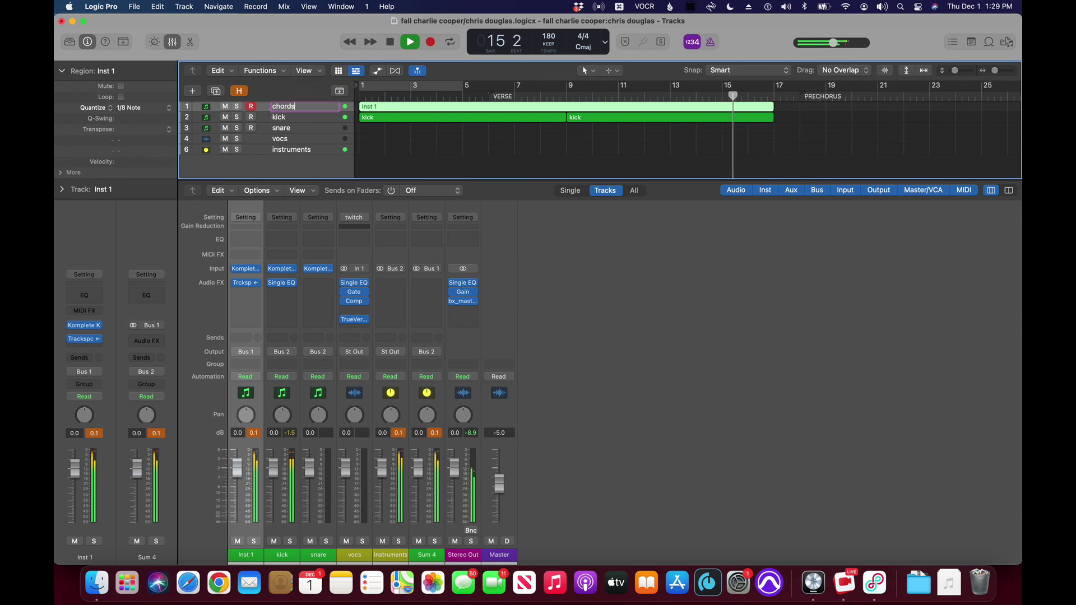
text( arps)
key(Return)
key(Return)
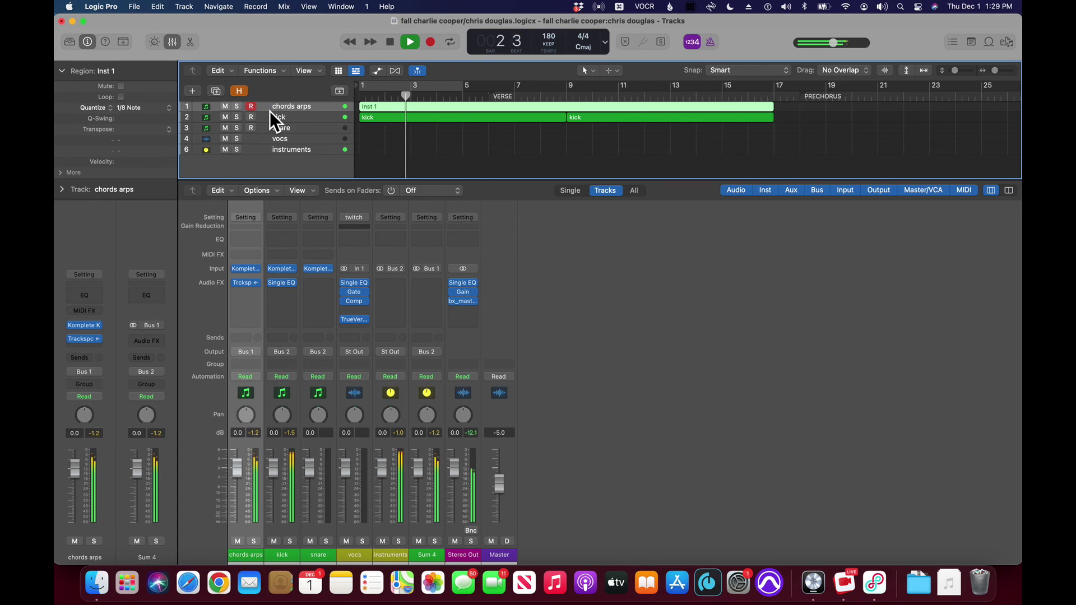
Step: Create one software instrument track using Komplete Kontrol with output to Bus 2 (instruments), and close its plug-in window
key(alt+super+n)
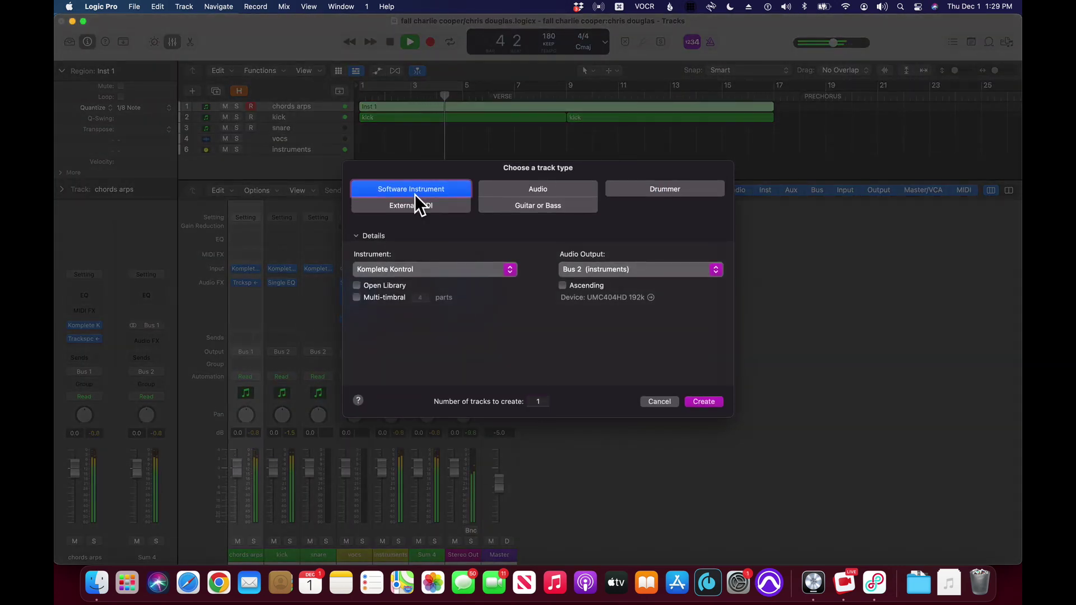
click(704, 402)
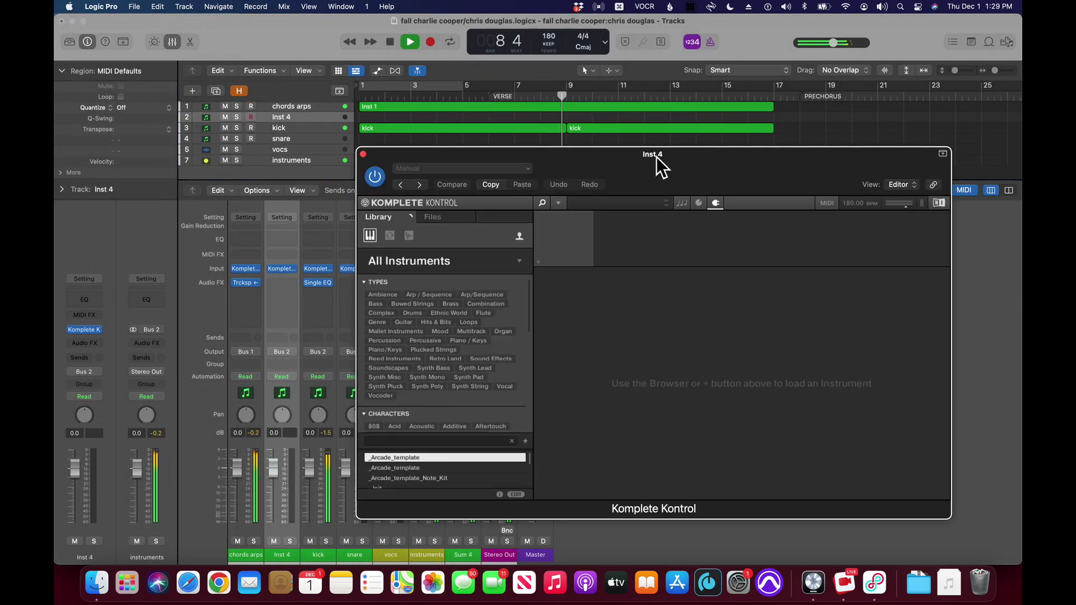
click(363, 155)
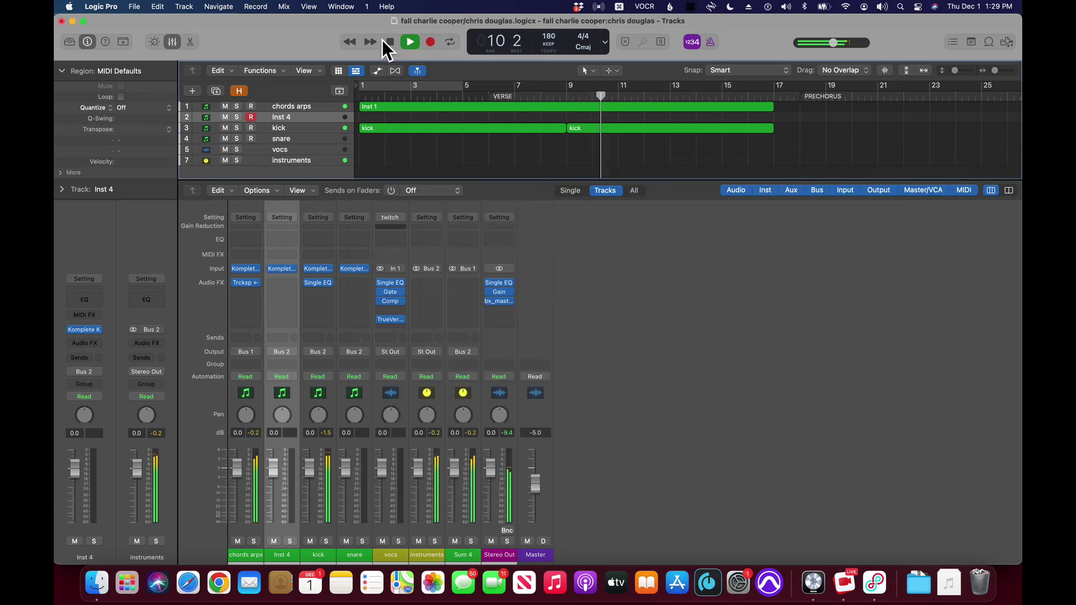
Step: Try out a sound on the new Inst 4 track during playback, and stop and return the playhead to bar 1
key(Up)
key(Down)
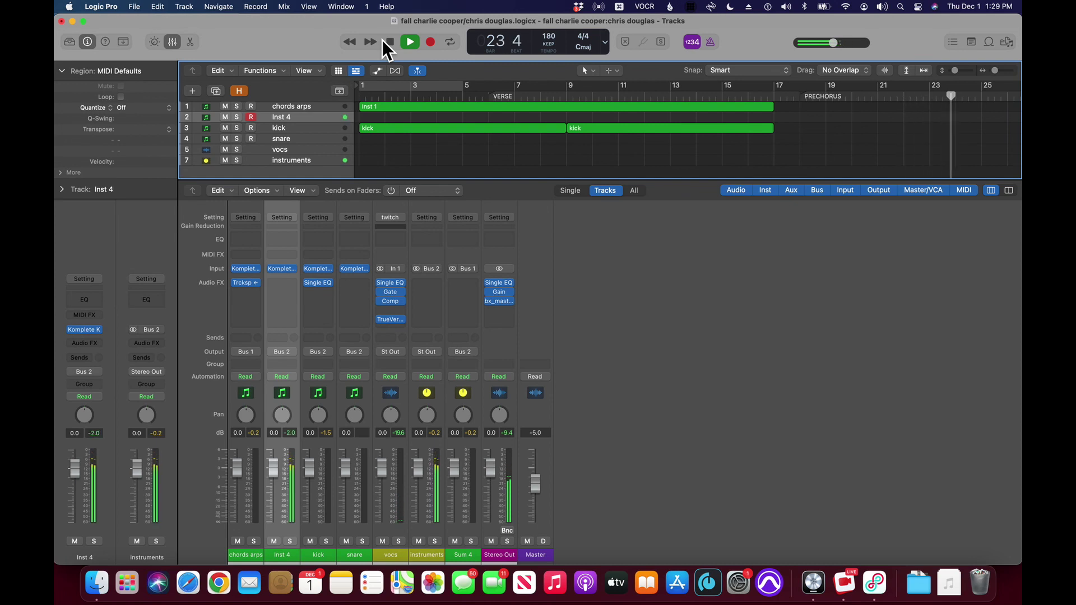
click(387, 42)
click(387, 43)
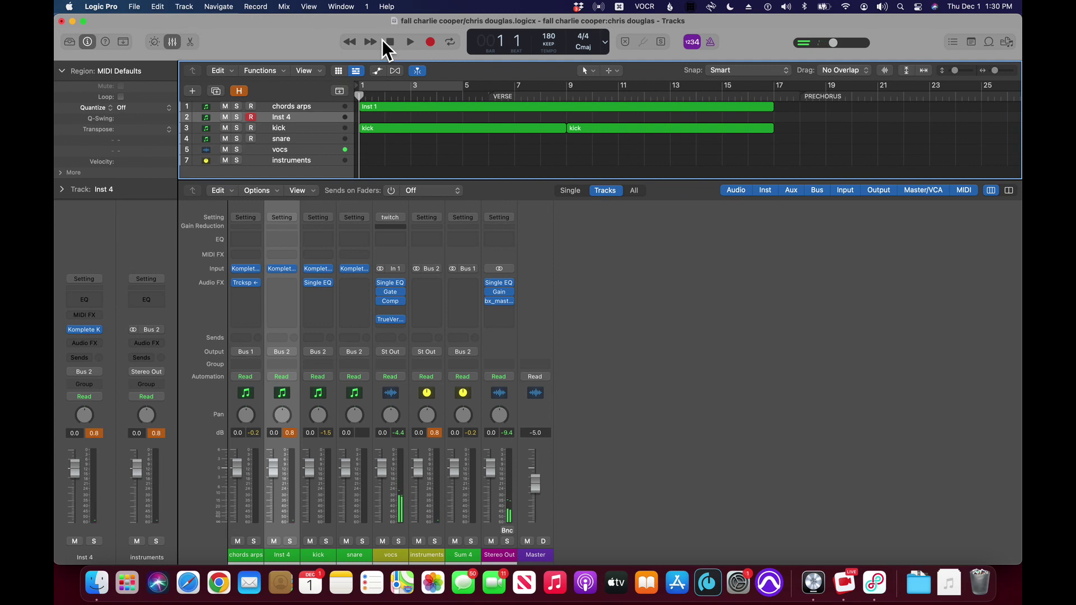
key(r)
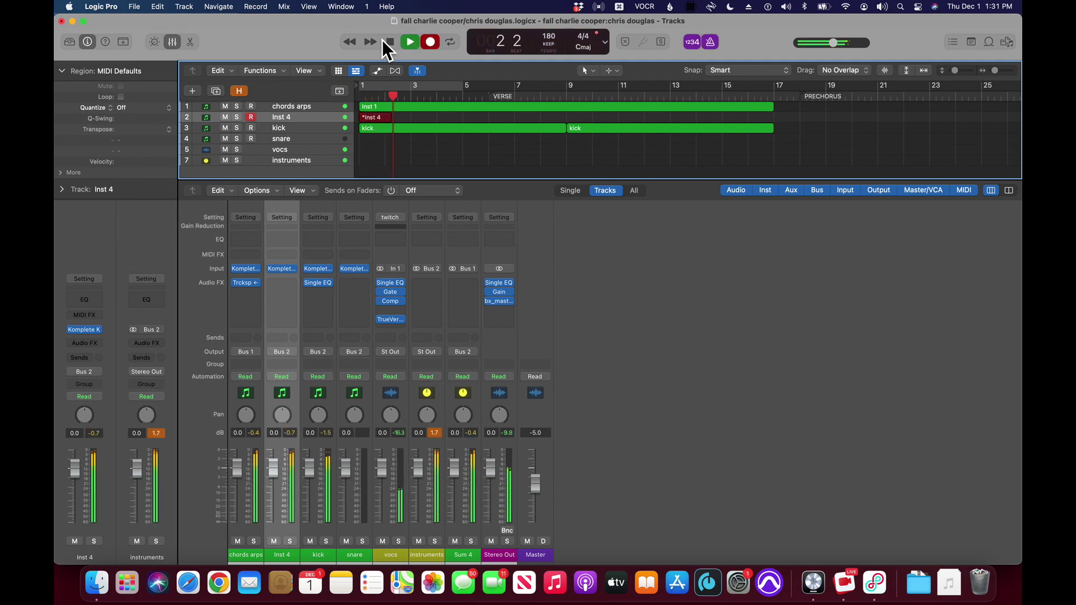
click(385, 44)
key(Delete)
click(384, 43)
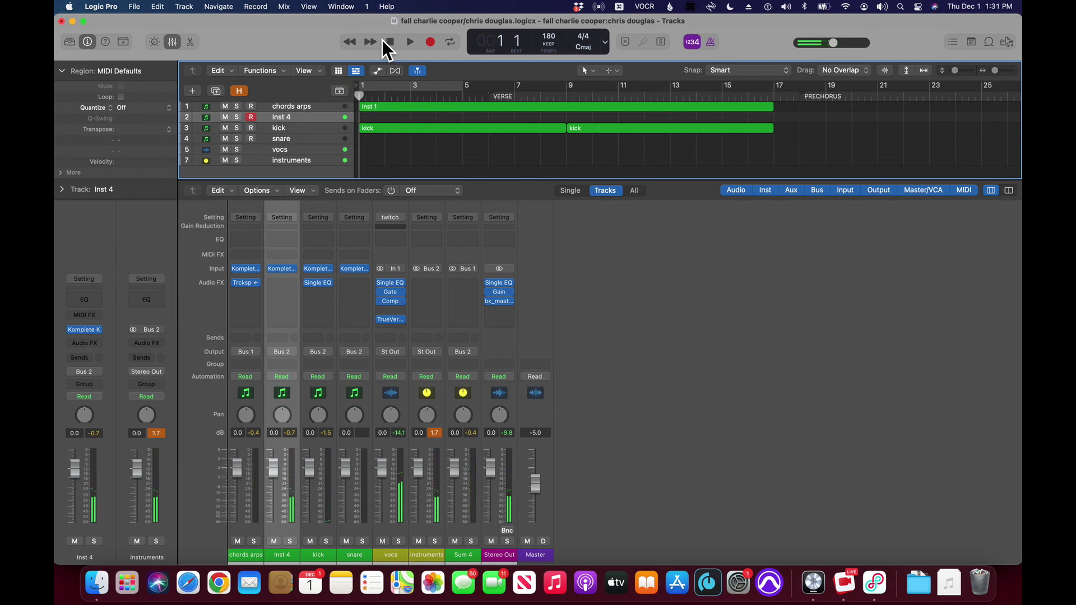
Step: Insert the stereo Trackspacer 2.5 plug-in as an audio effect on the Inst 4 channel
click(605, 447)
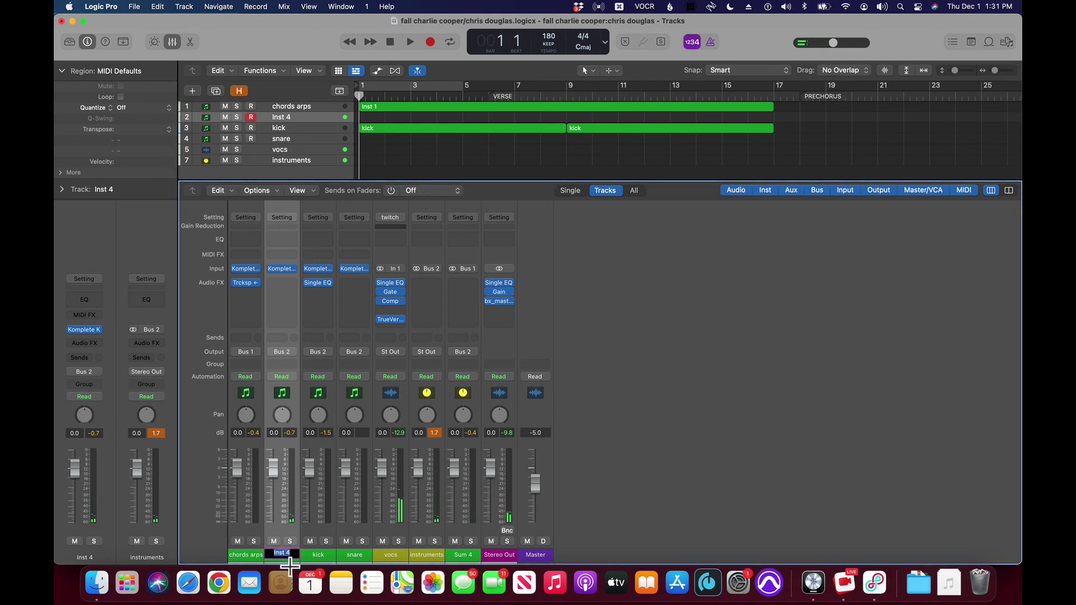
click(285, 282)
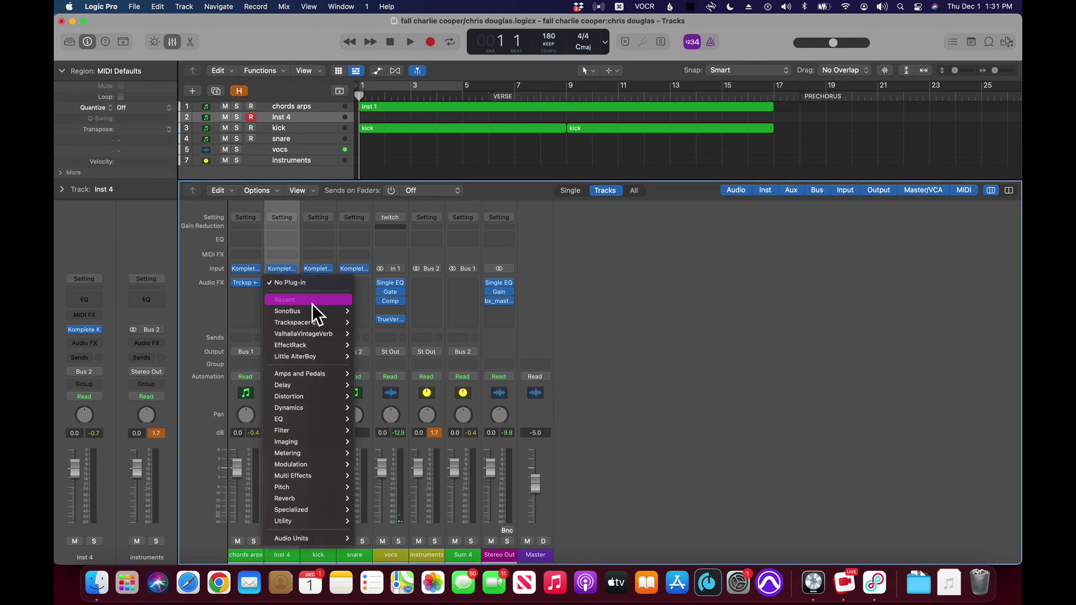
mouse_move(312, 313)
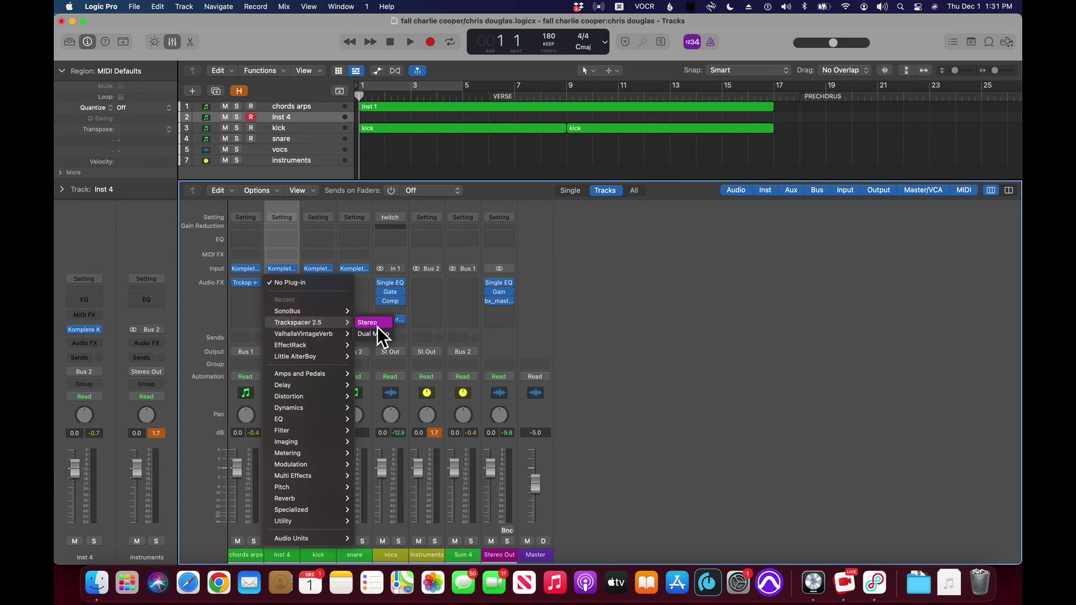
click(377, 327)
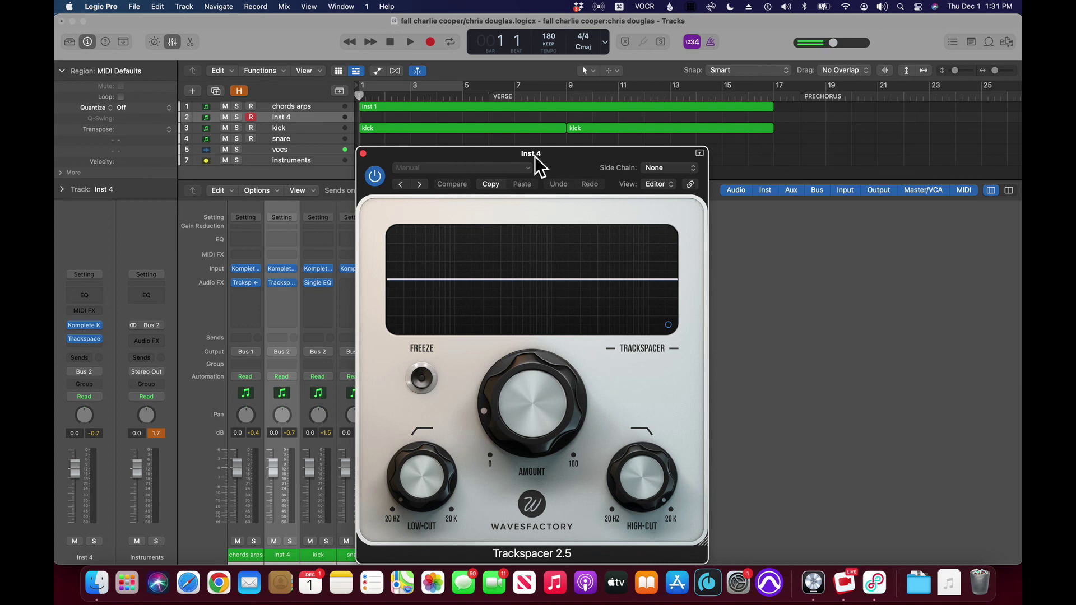
Step: Load the quick sidechain preset in Trackspacer on Inst 4, set its side chain source to kick (Inst 2), and close the plug-in window
click(464, 172)
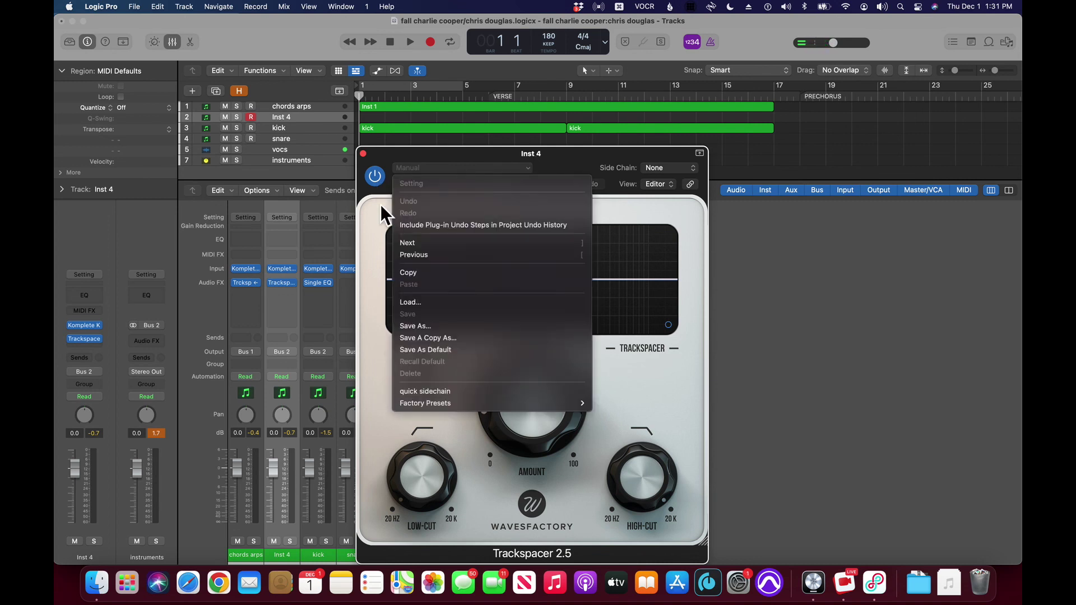
click(496, 404)
click(667, 169)
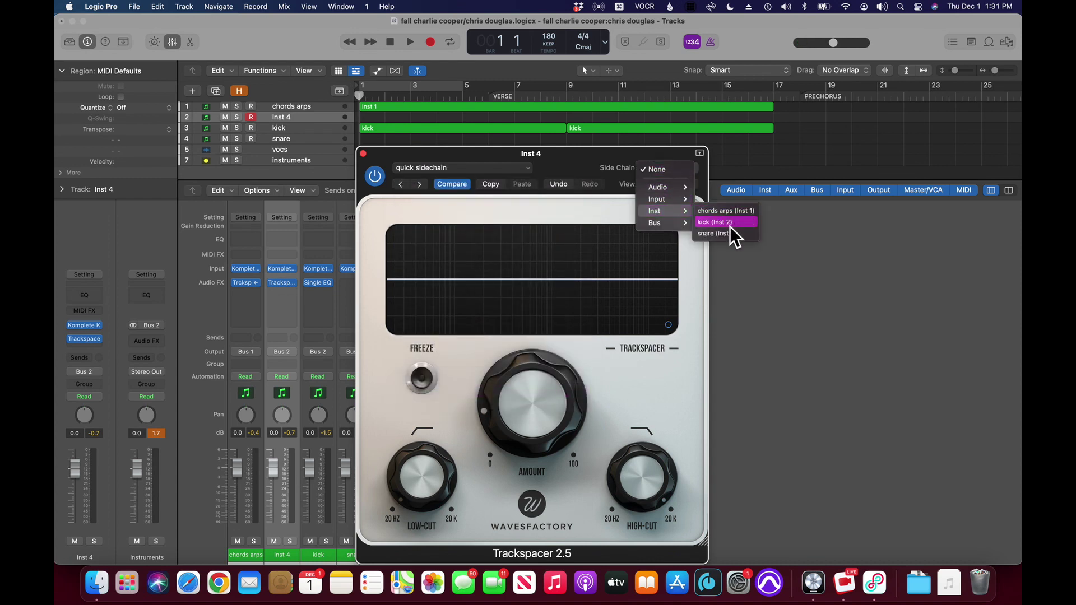
click(730, 225)
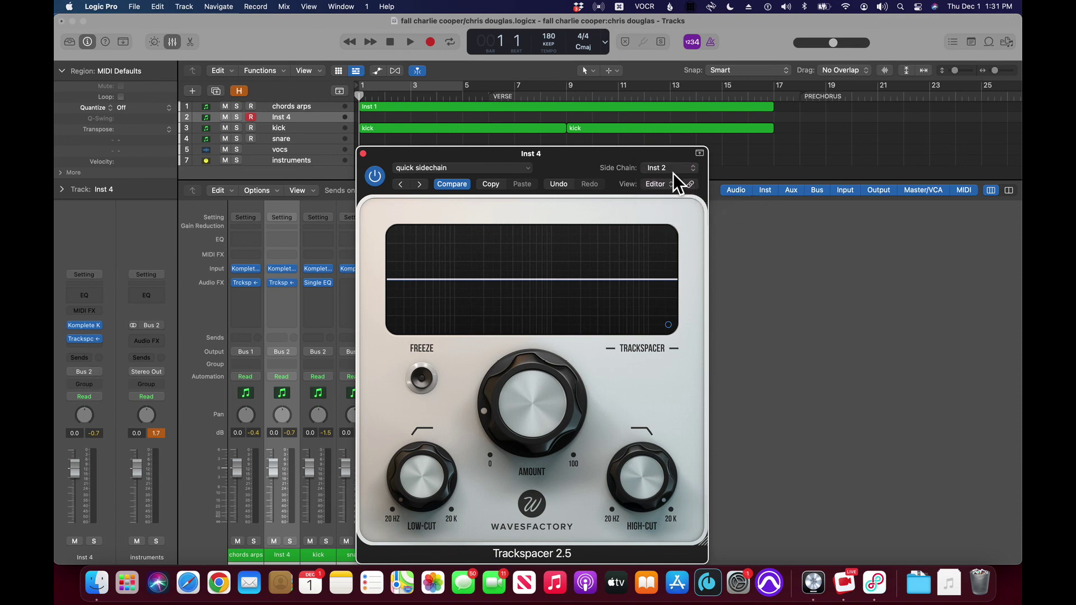
key(super+w)
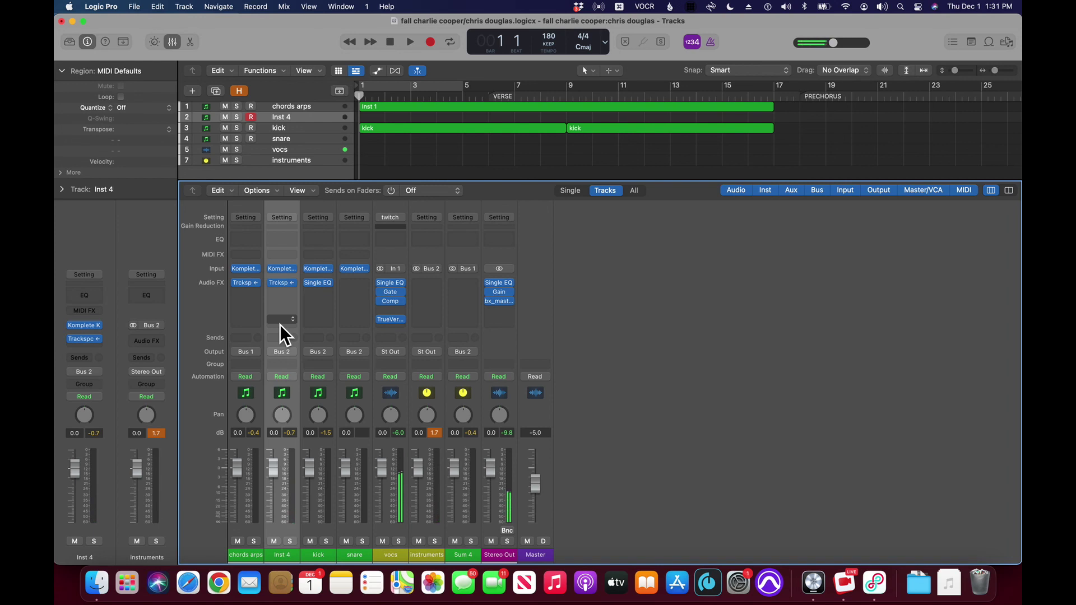
key(r)
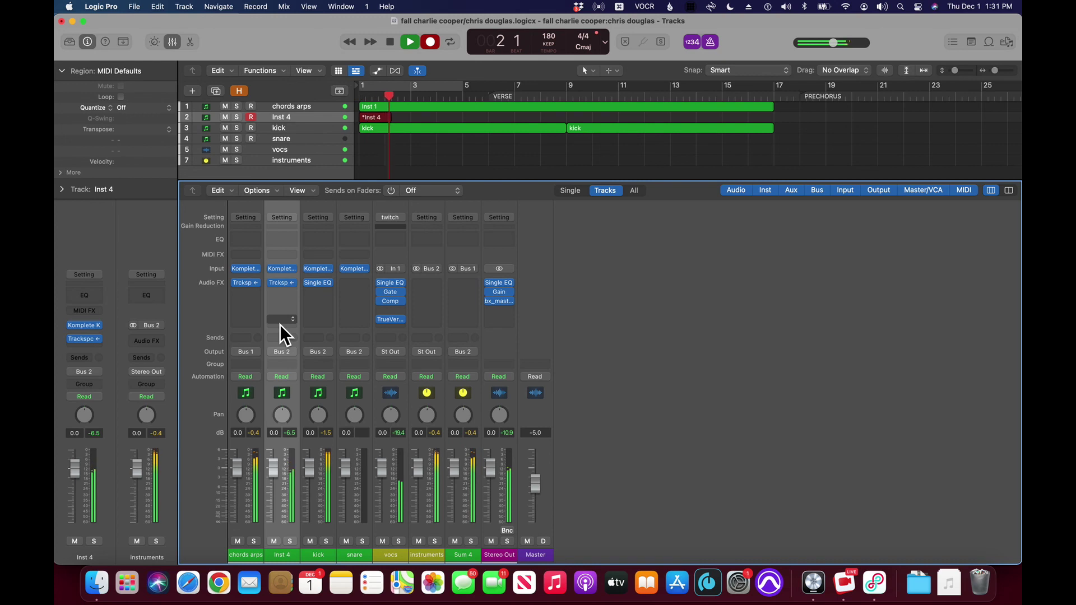
key(space)
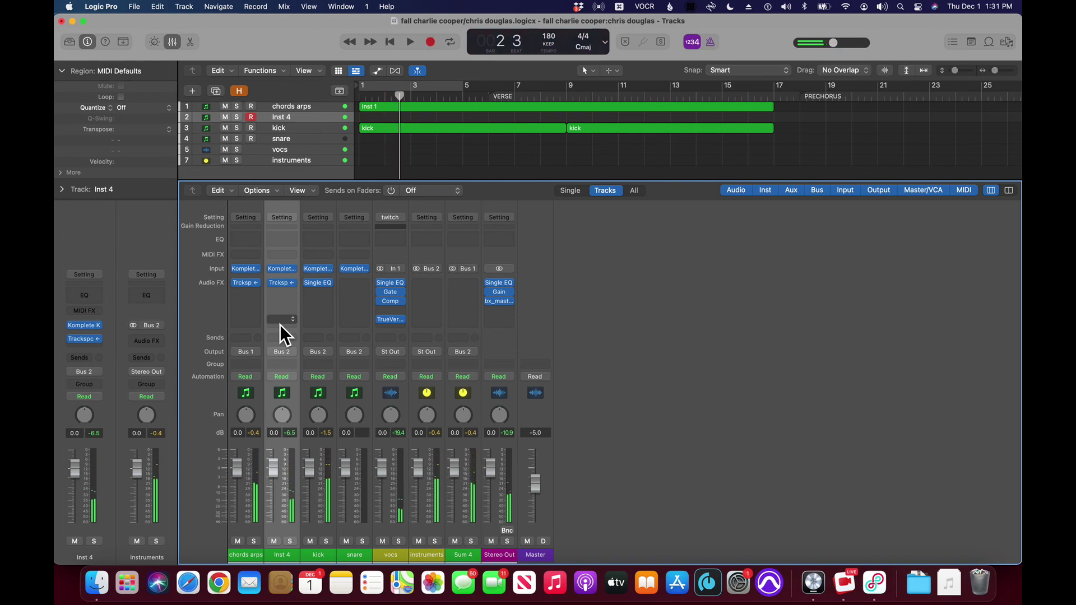
key(Return)
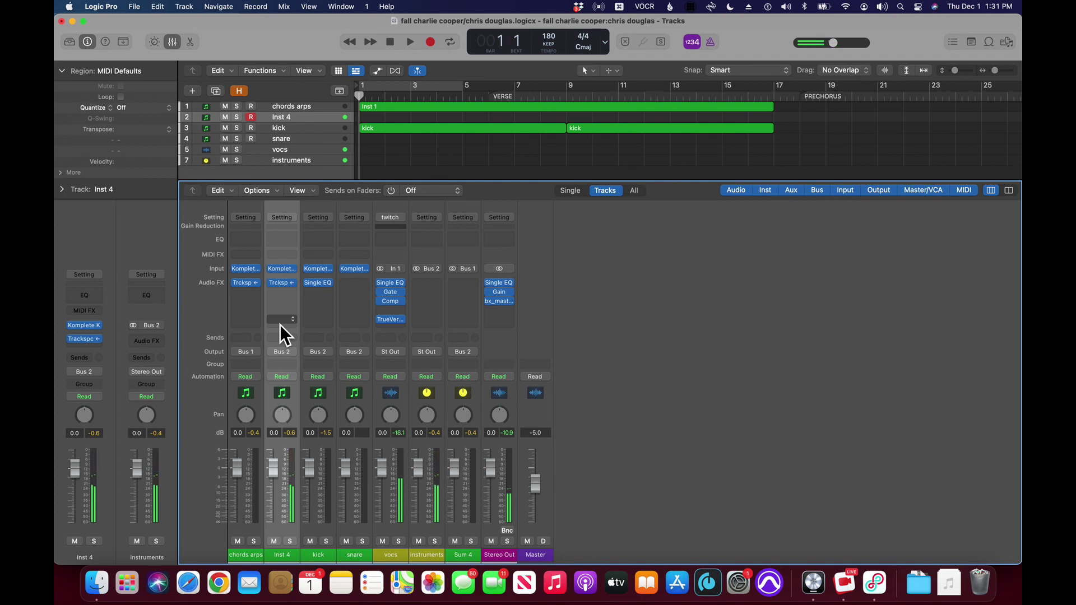
key(Up)
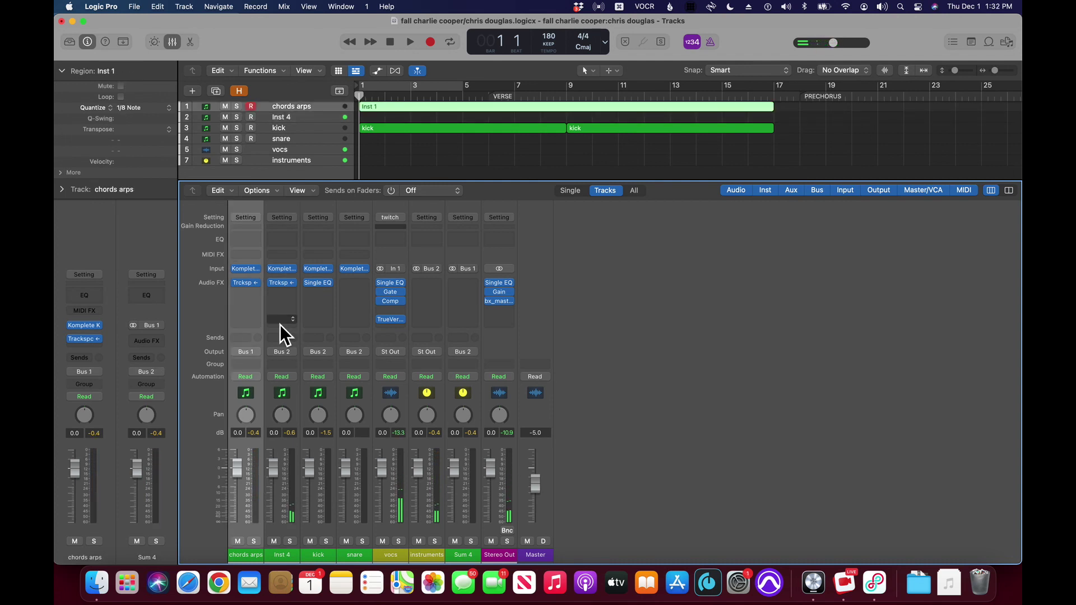
key(Down)
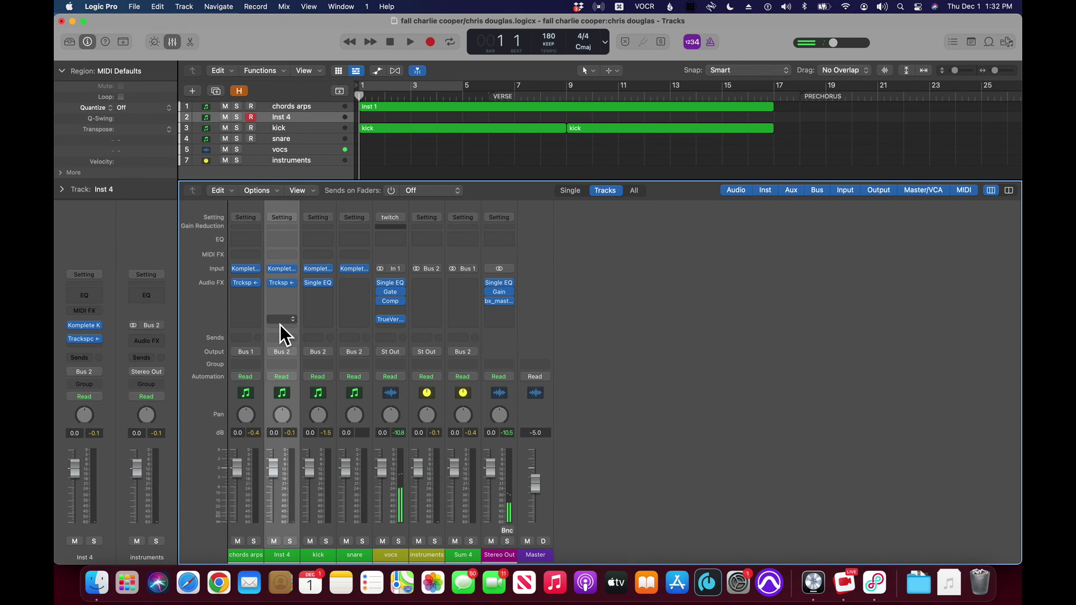
key(r)
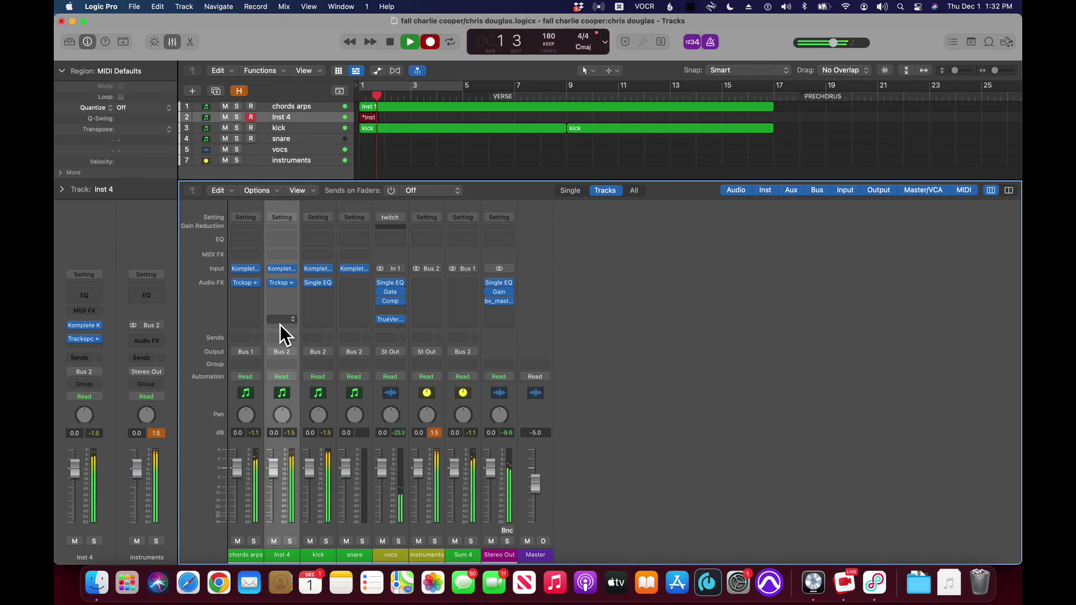
key(space)
key(Delete)
key(Return)
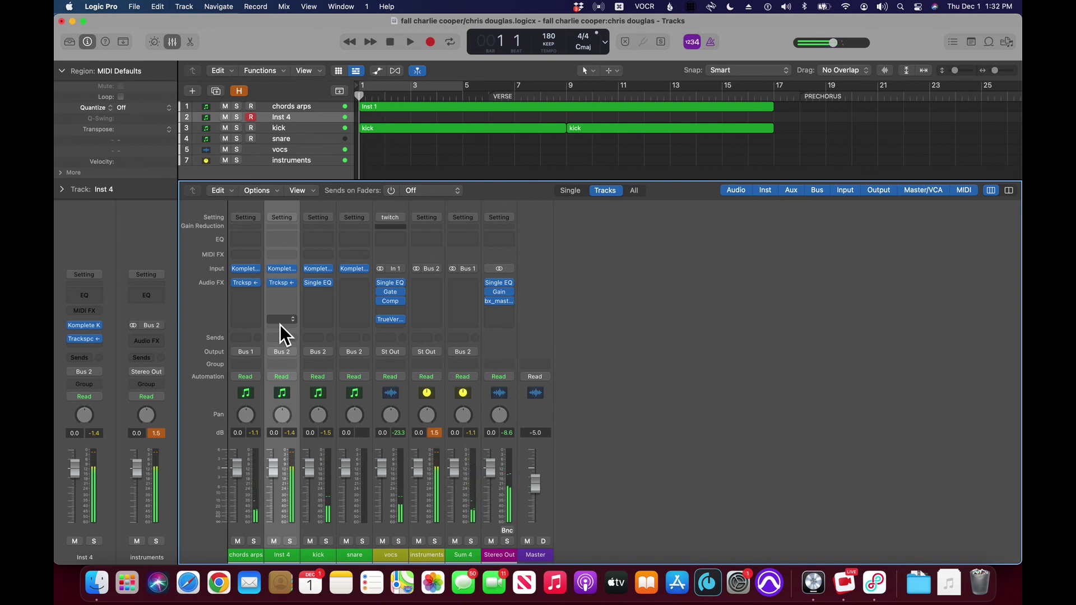
Step: Play the arrangement from bar 1 and compare the chords arps and Inst 4 tracks
key(space)
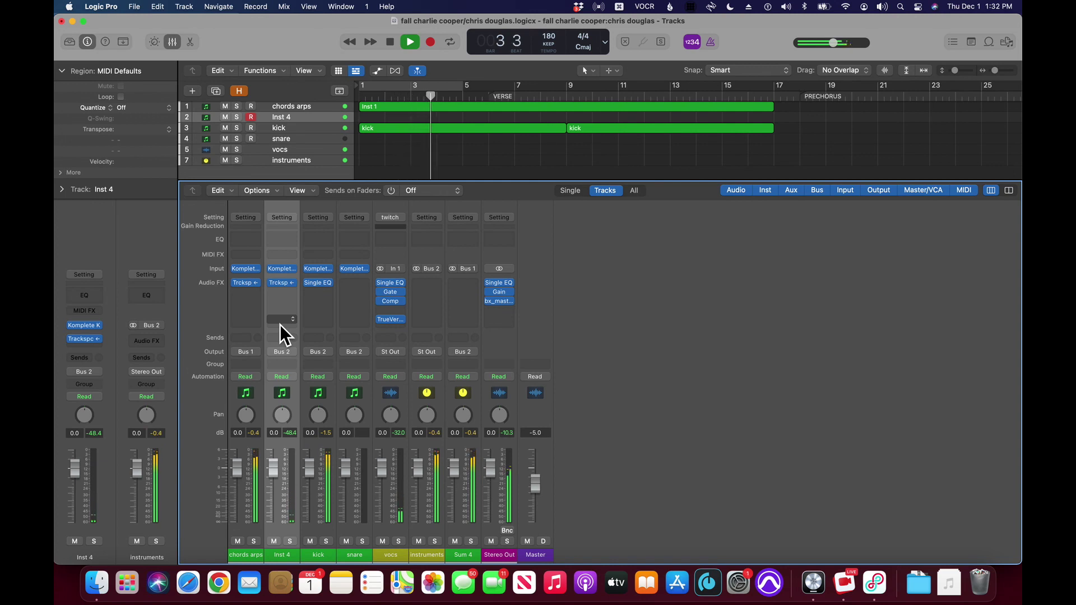
key(space)
key(Up)
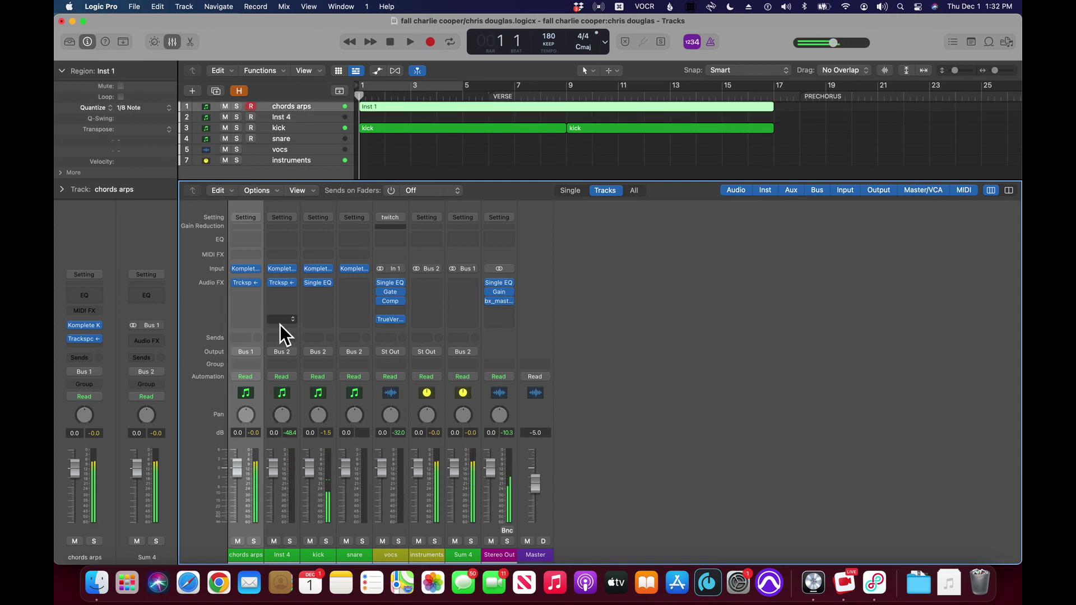
key(Down)
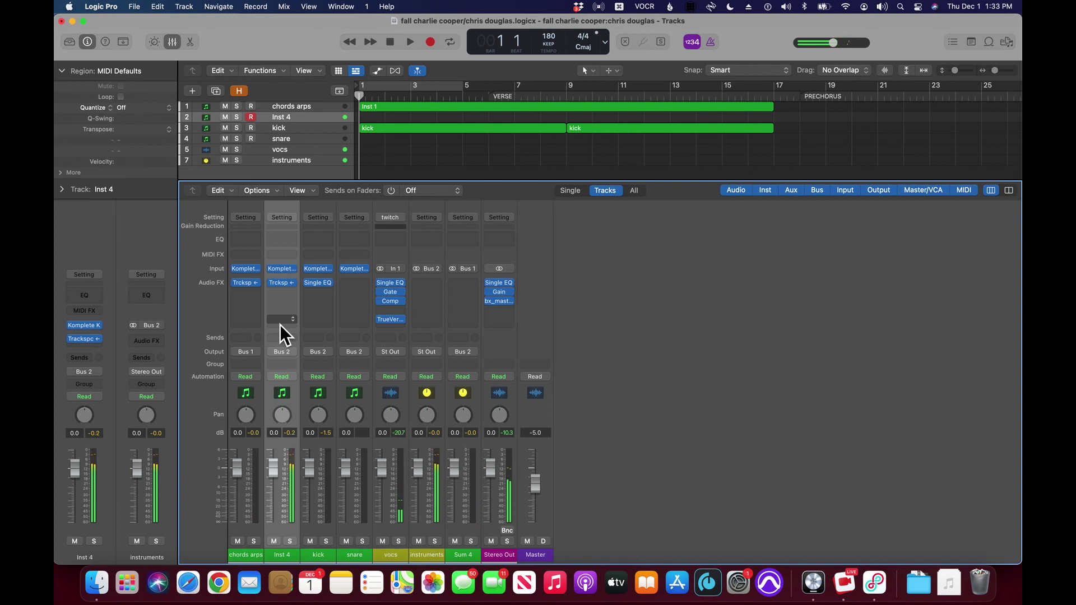
key(r)
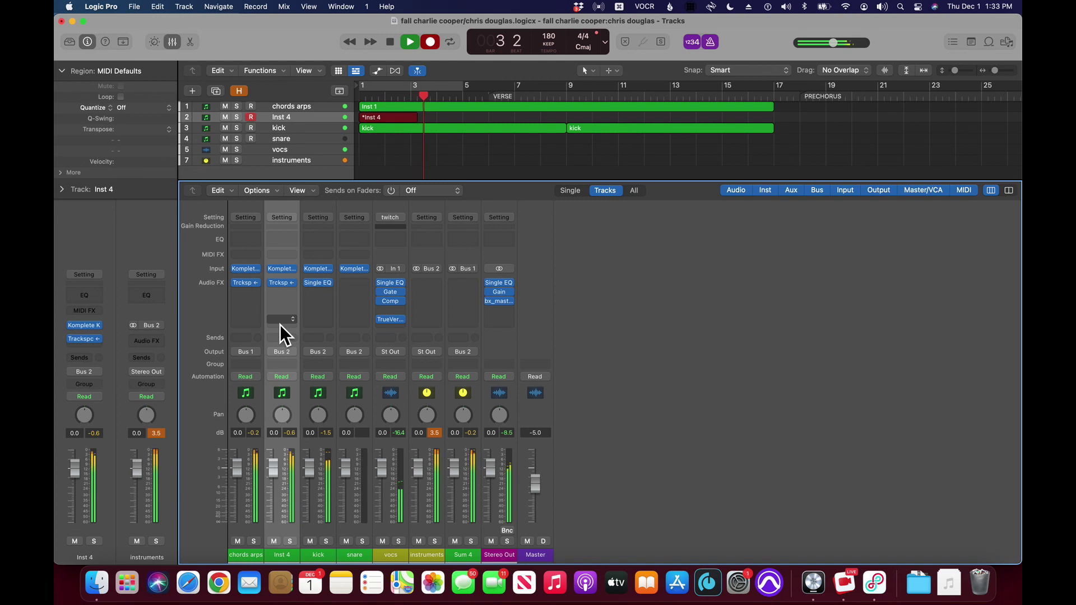
key(space)
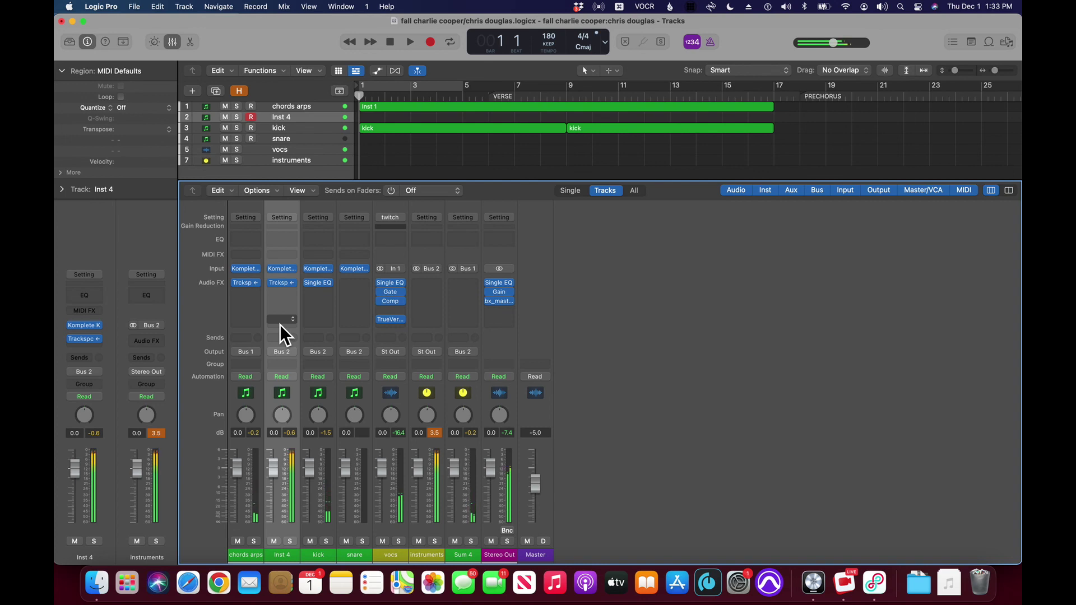
key(Up)
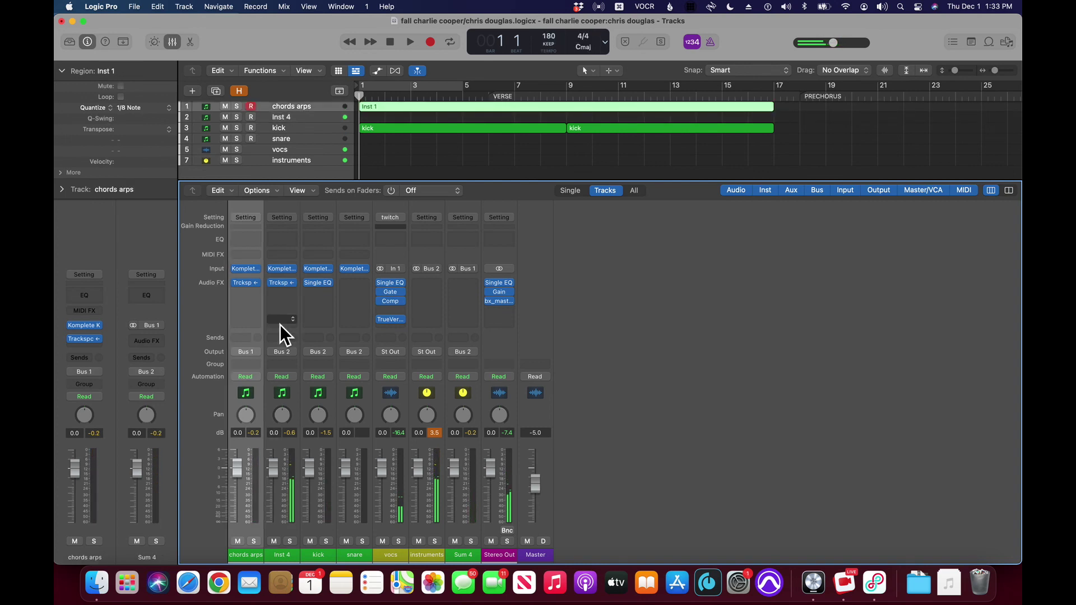
key(Down)
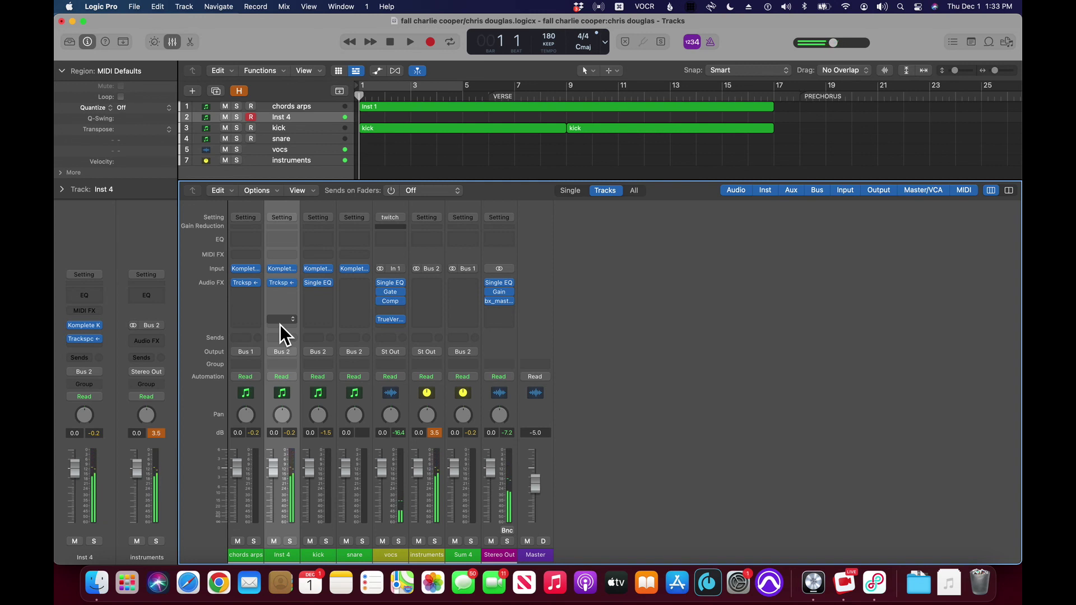
Step: Record a MIDI part on Inst 4 from bar 1 through bar 16 and quantize its region to 1/8 Note
key(r)
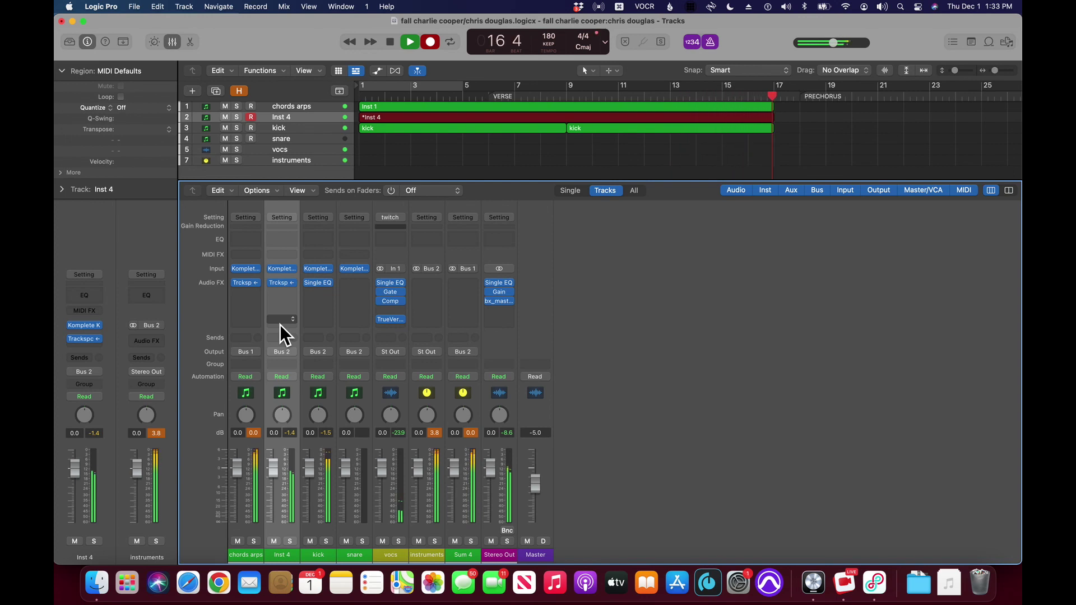
key(space)
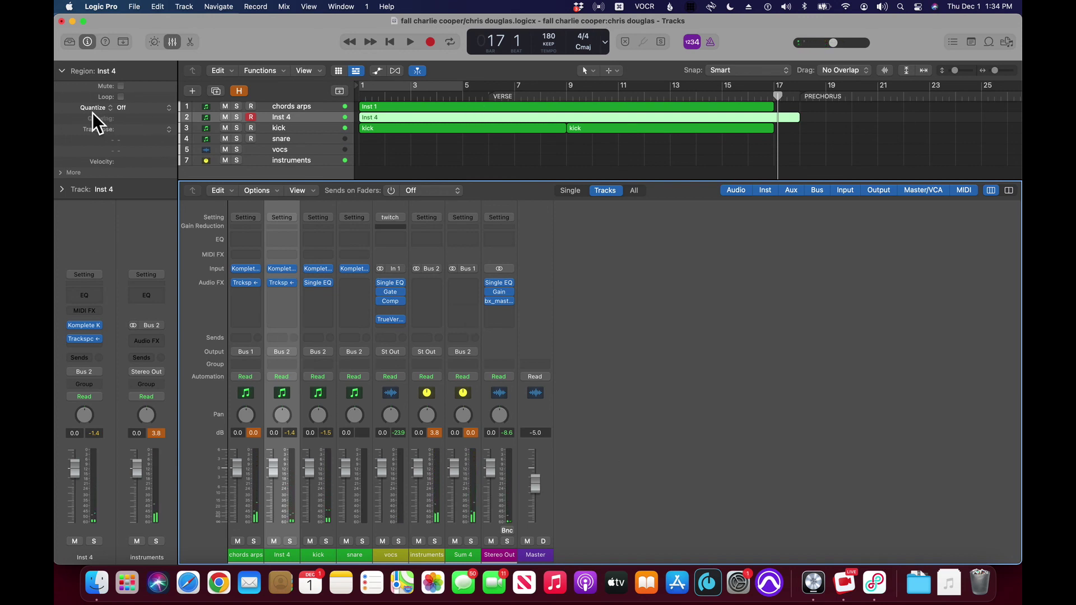
click(149, 112)
click(174, 127)
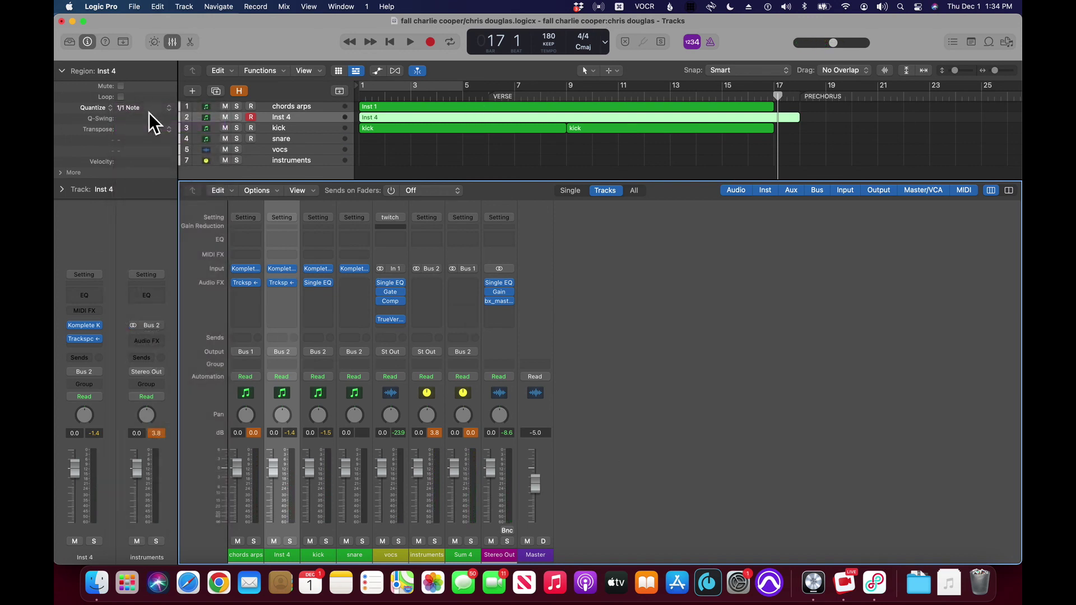
click(149, 112)
click(174, 143)
Step: Return the playhead to bar 1 and rename the Inst 4 track as "bass1"
key(space)
key(Return)
key(shift+Return)
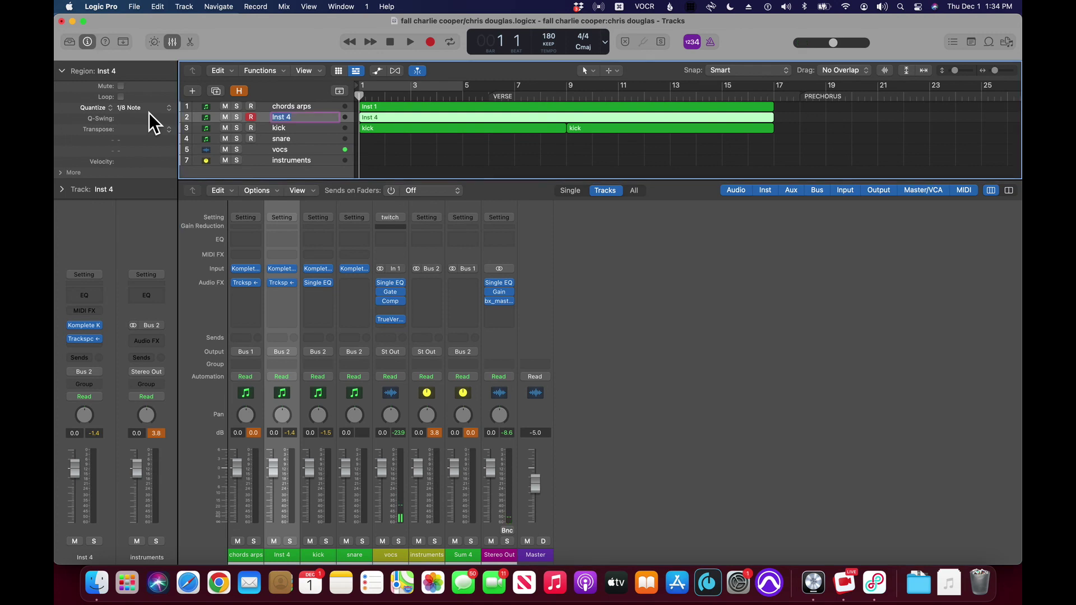
text(bass1)
key(Return)
Step: Duplicate the bass1 track along with its MIDI region and rename the copy as "bass2"
key(super+d)
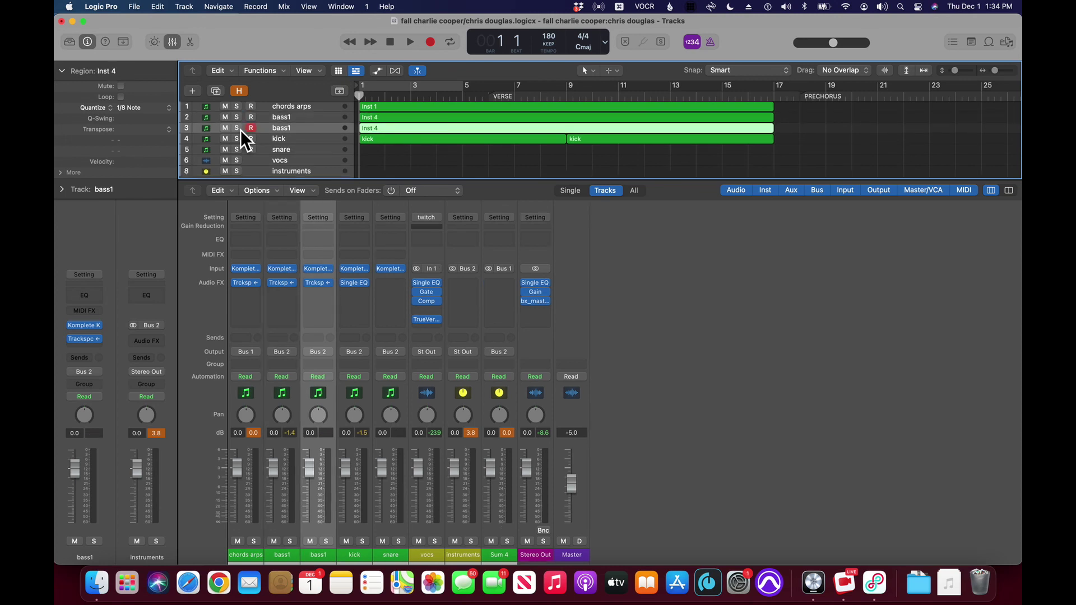
key(shift+Return)
text(bass2)
key(Return)
Step: Compare the bass1 and bass2 tracks and check the bass2 sound in playback from bar 1
click(270, 115)
click(270, 128)
key(Up)
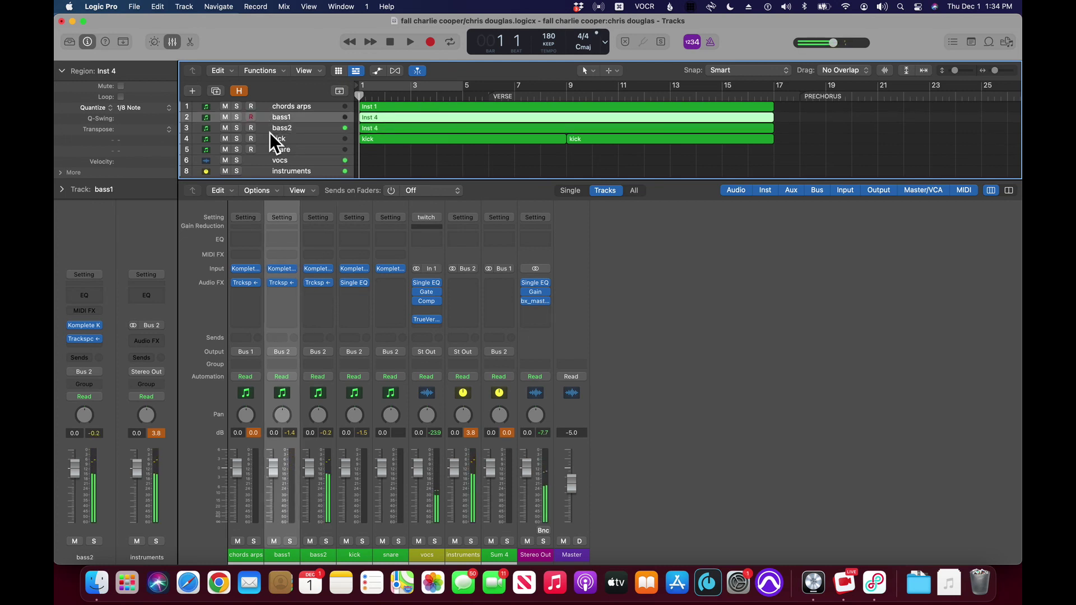
key(Down)
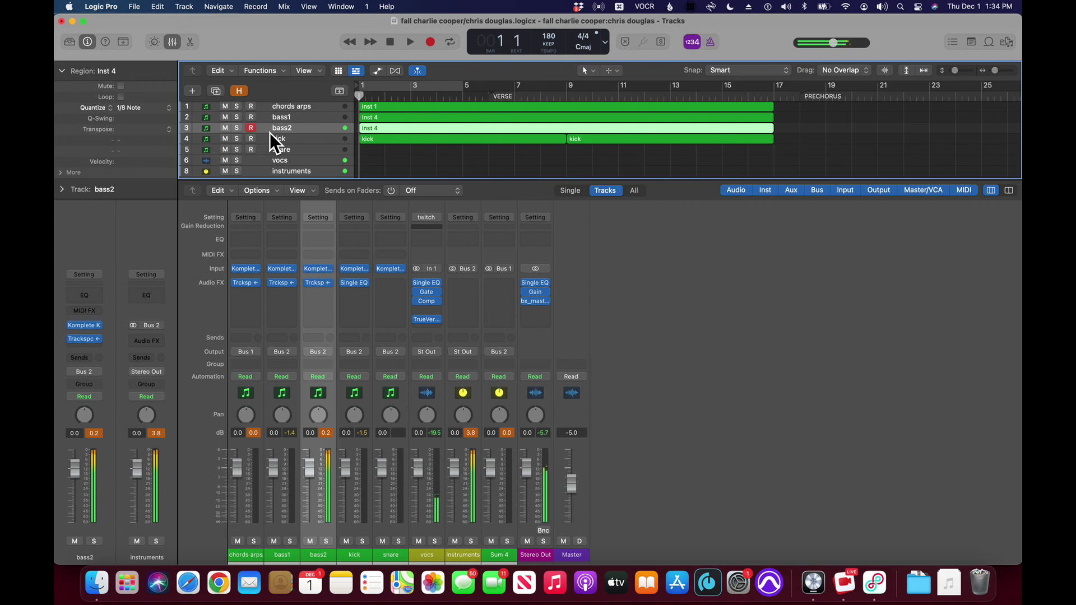
key(space)
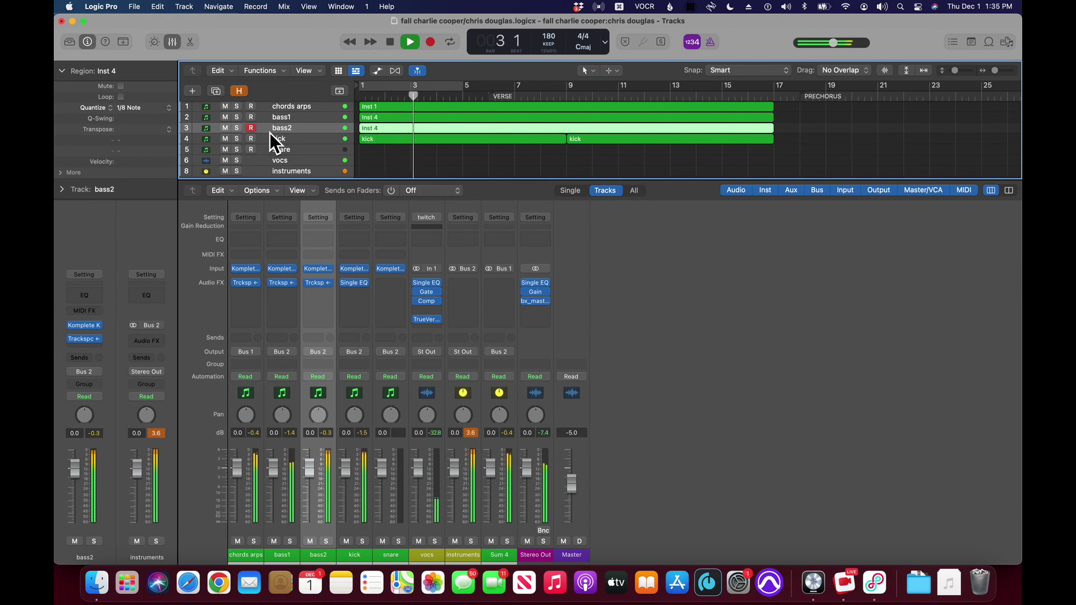
key(space)
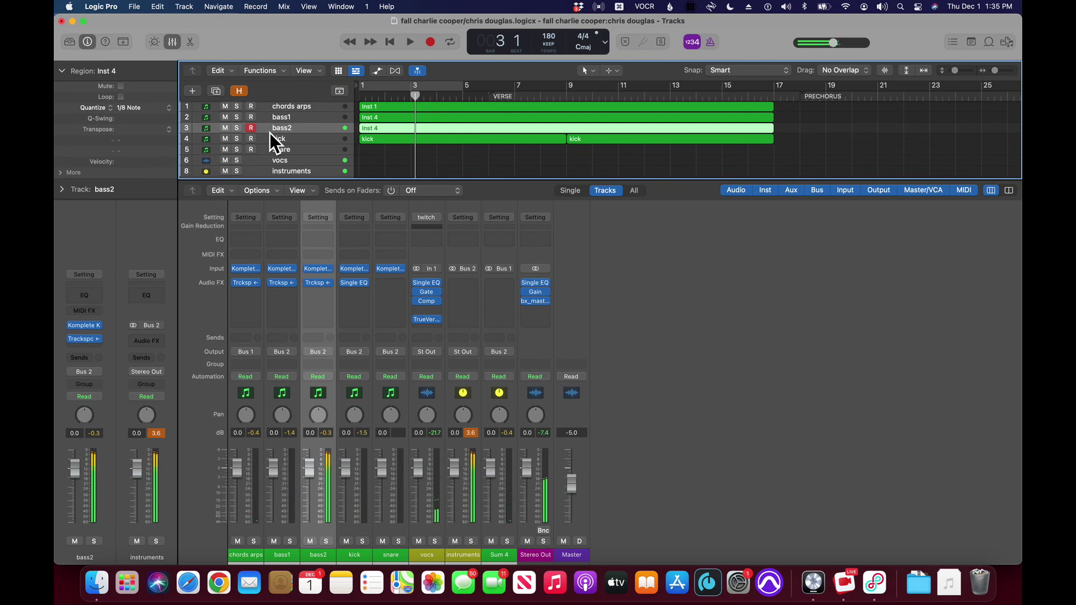
Step: Replay the verse from bar 1 repeatedly, stopping between passes to try out sounds on the bass2 track
key(Return)
key(space)
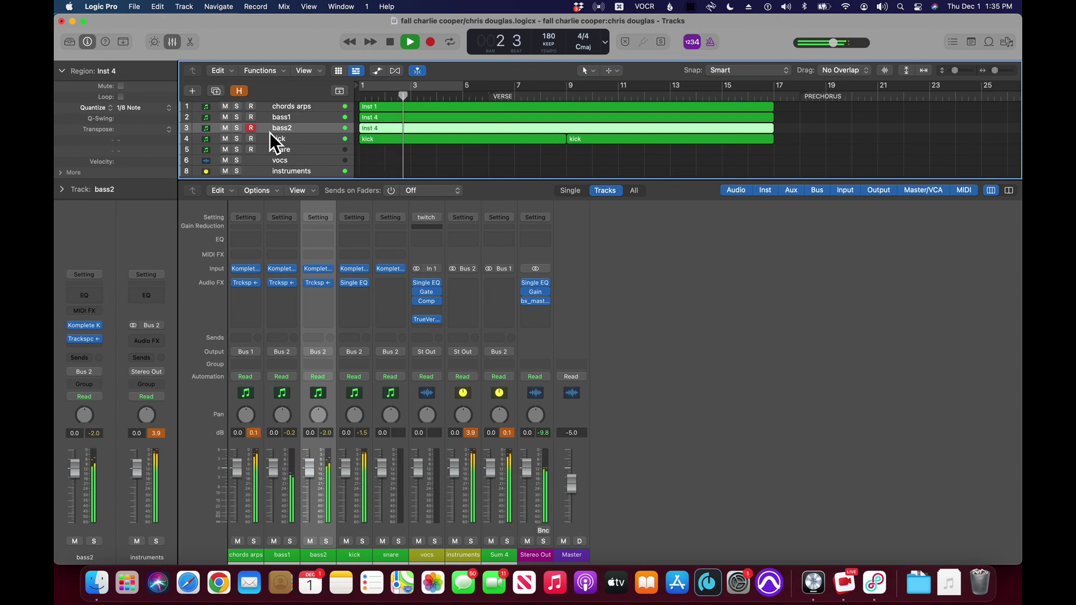
key(space)
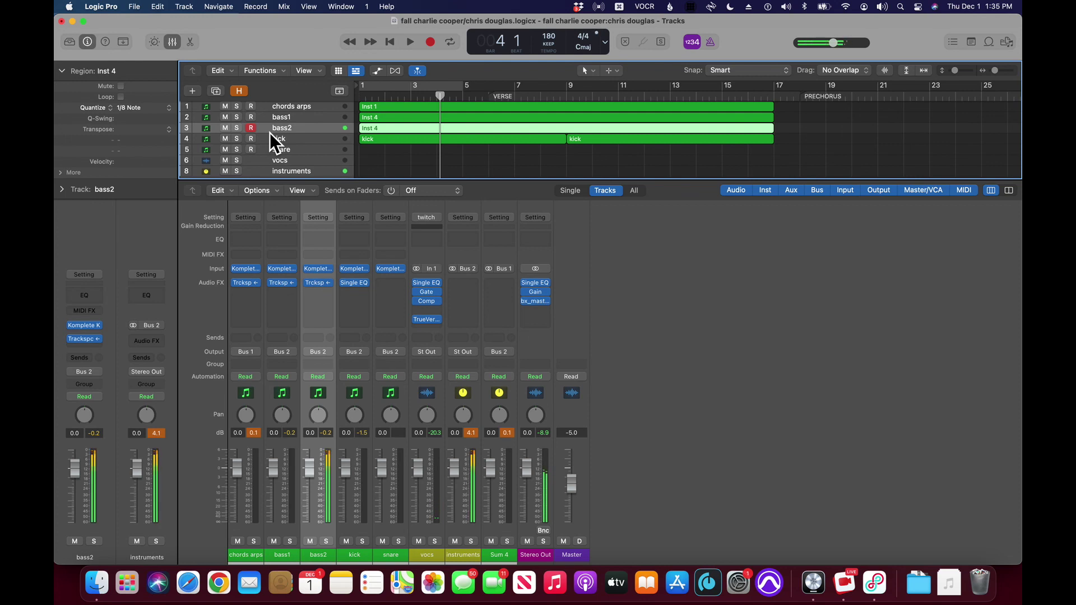
key(Return)
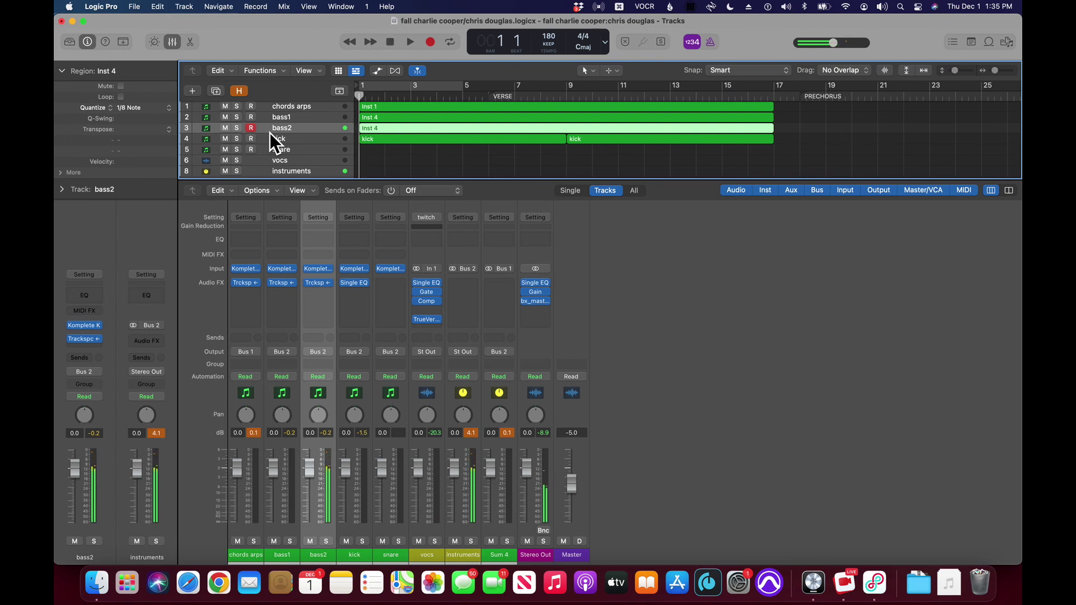
key(space)
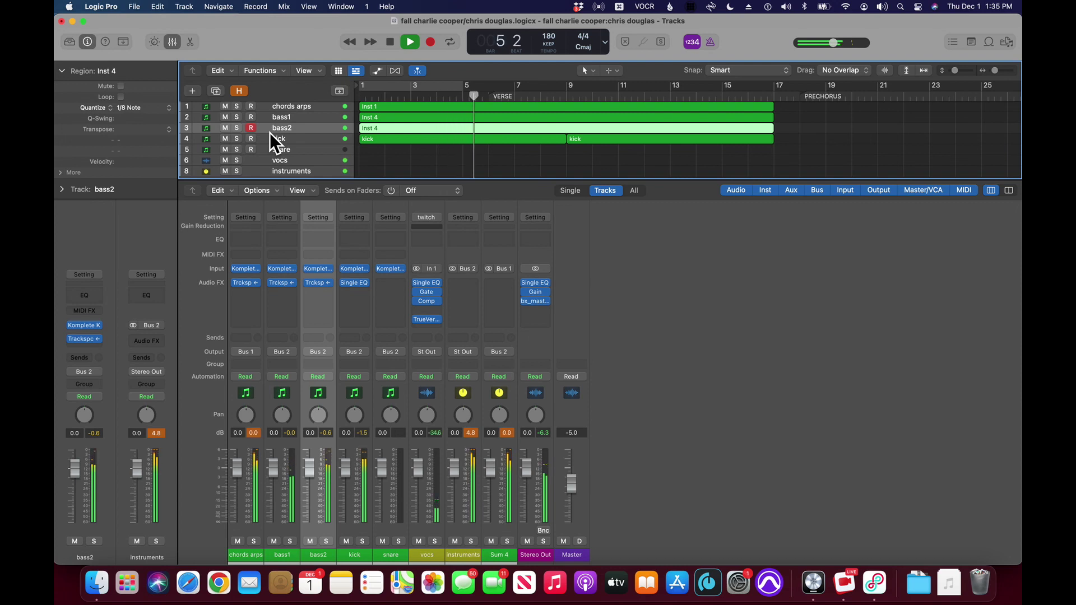
key(space)
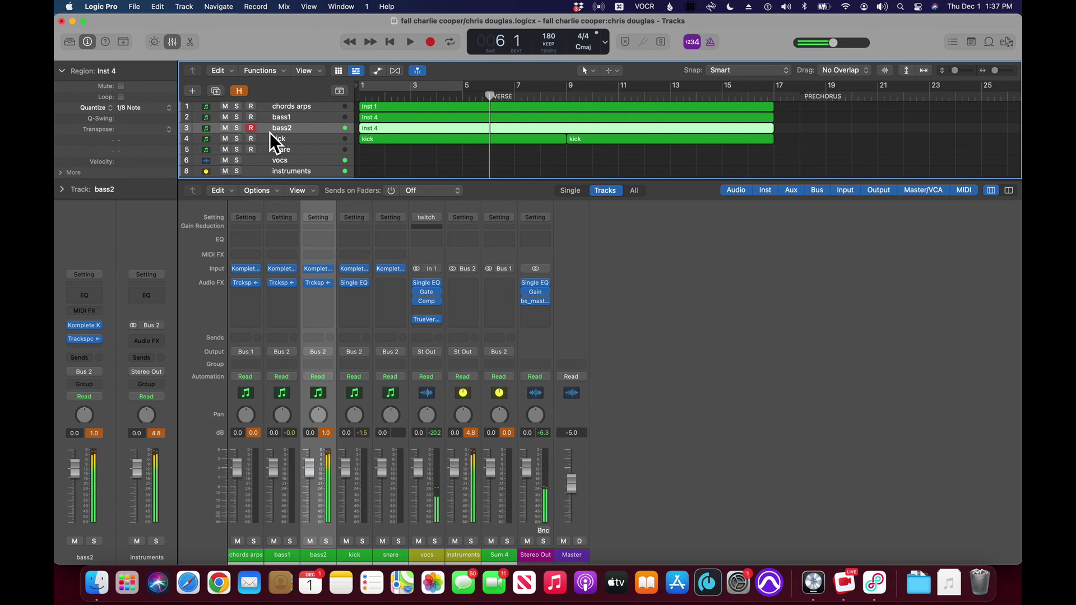
Step: Restart playback from bar 1 and solo the bass2 track
key(Return)
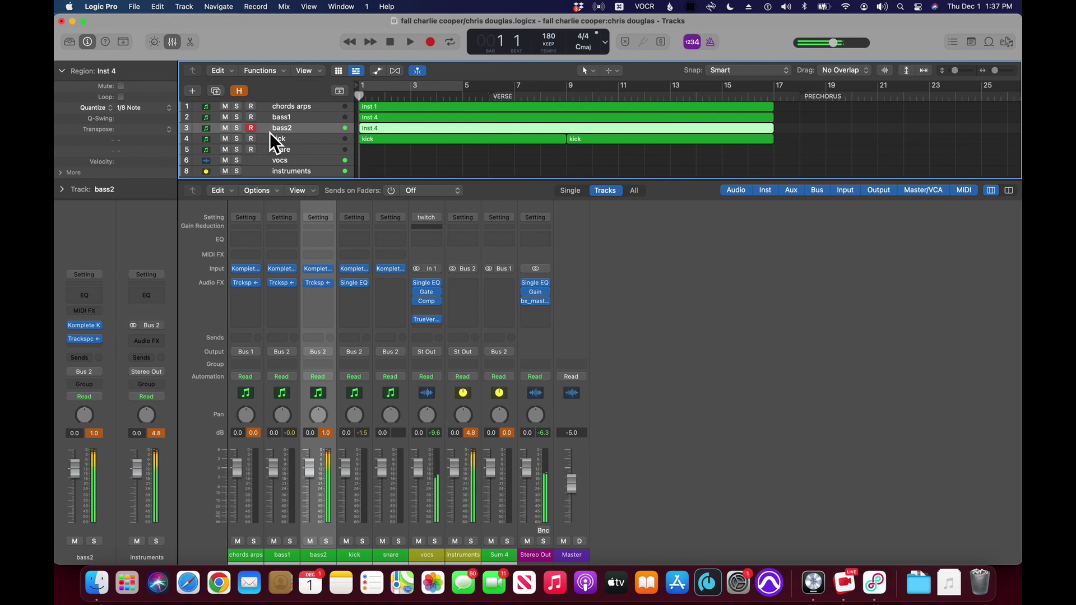
key(space)
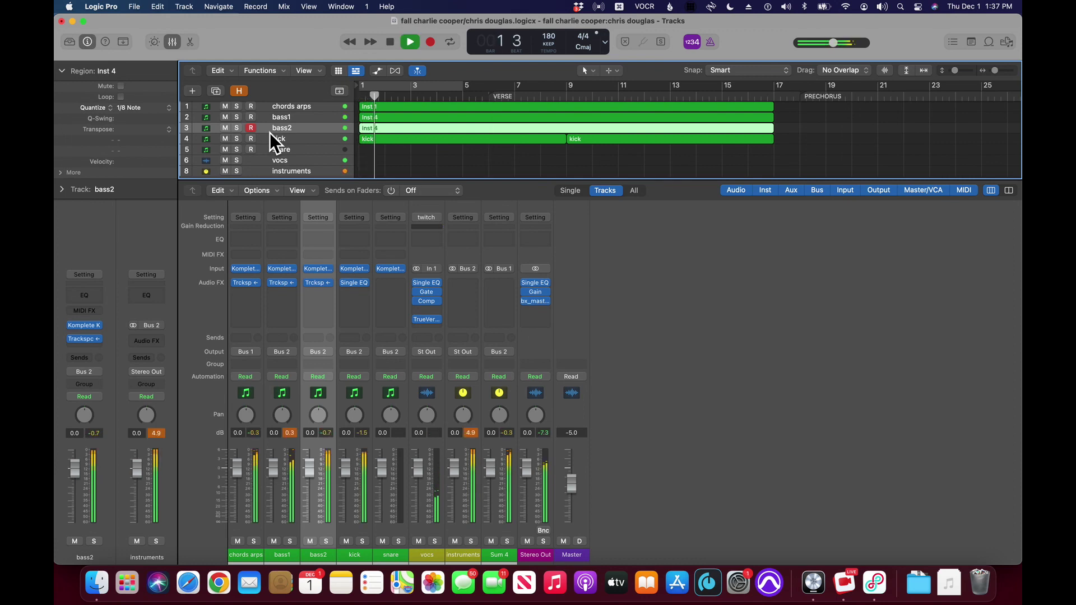
key(s)
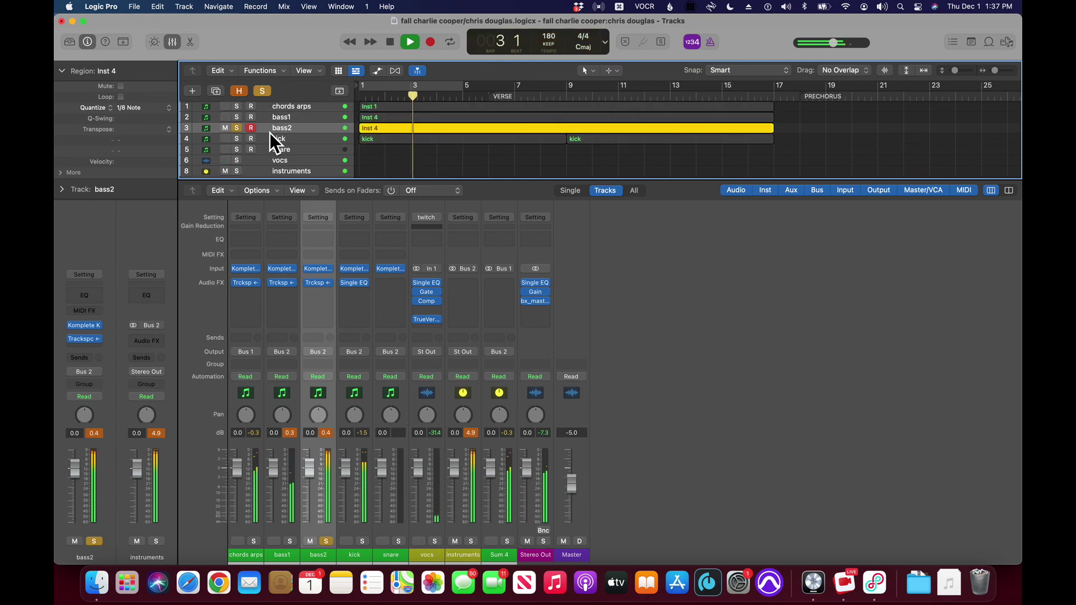
Step: Transpose all notes of the bass2 region down one octave and play the soloed track briefly from bar 1
key(super+0)
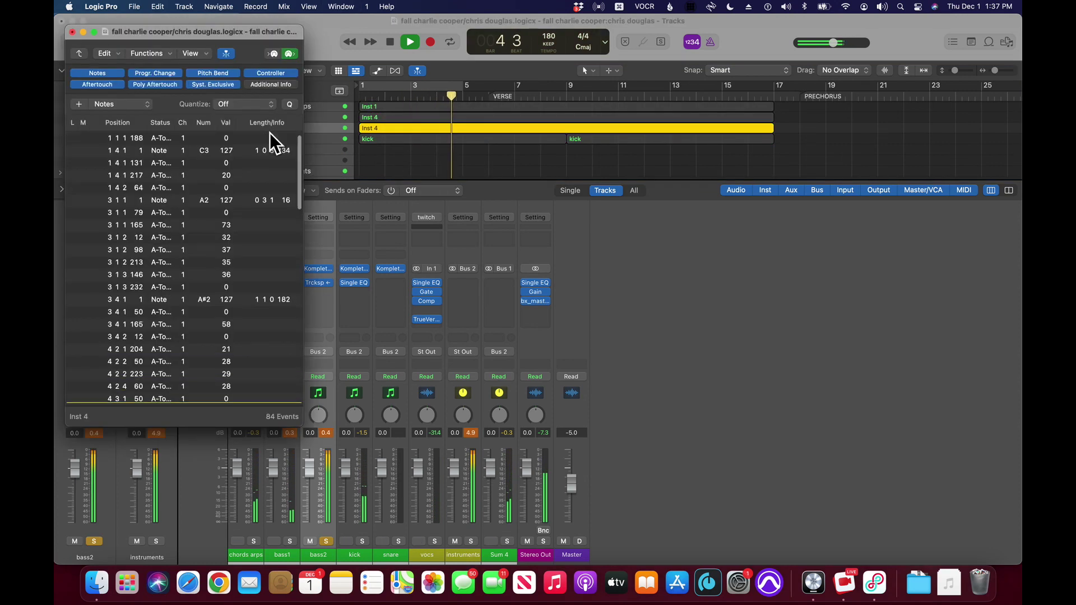
key(space)
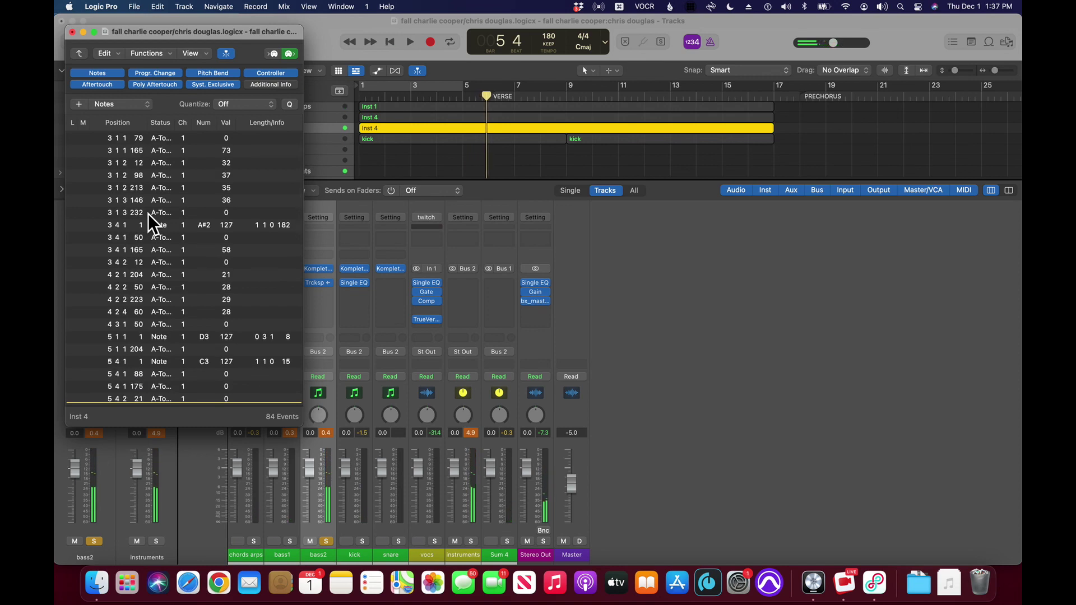
key(Return)
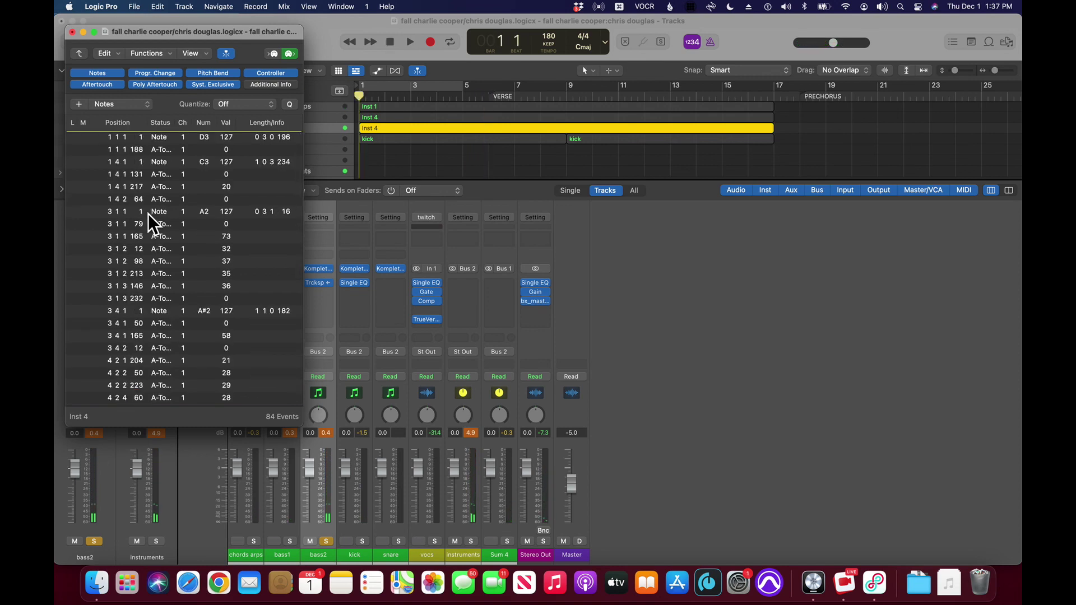
key(space)
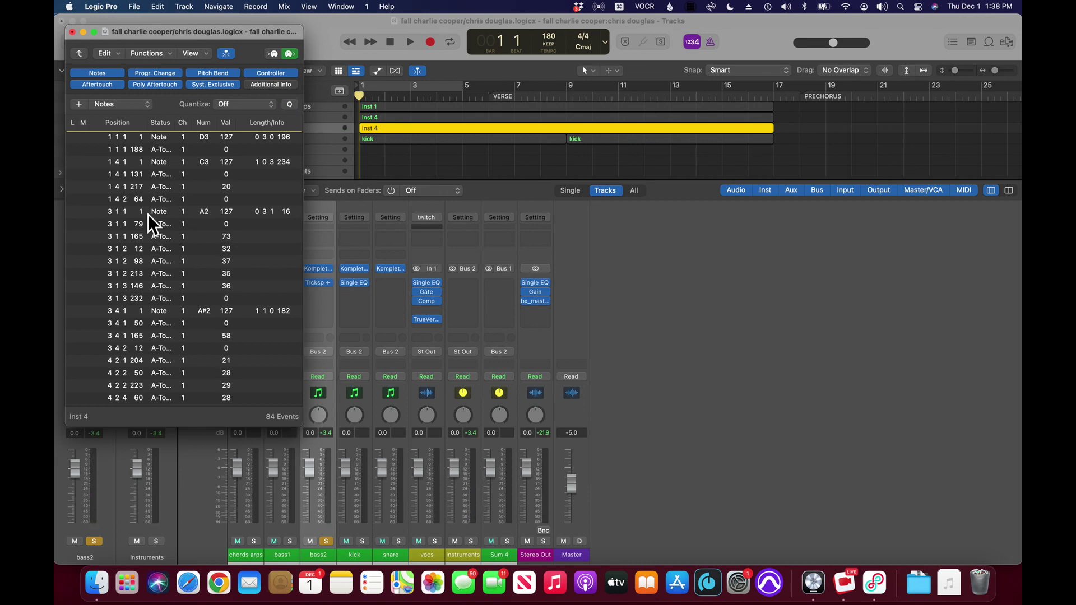
key(super+a)
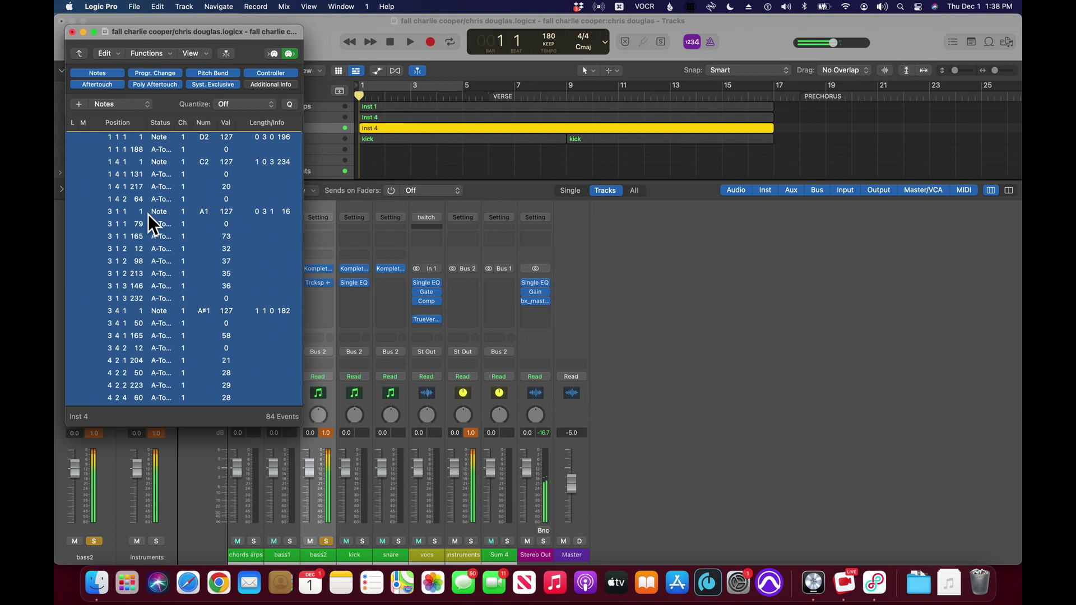
key(super+w)
key(space)
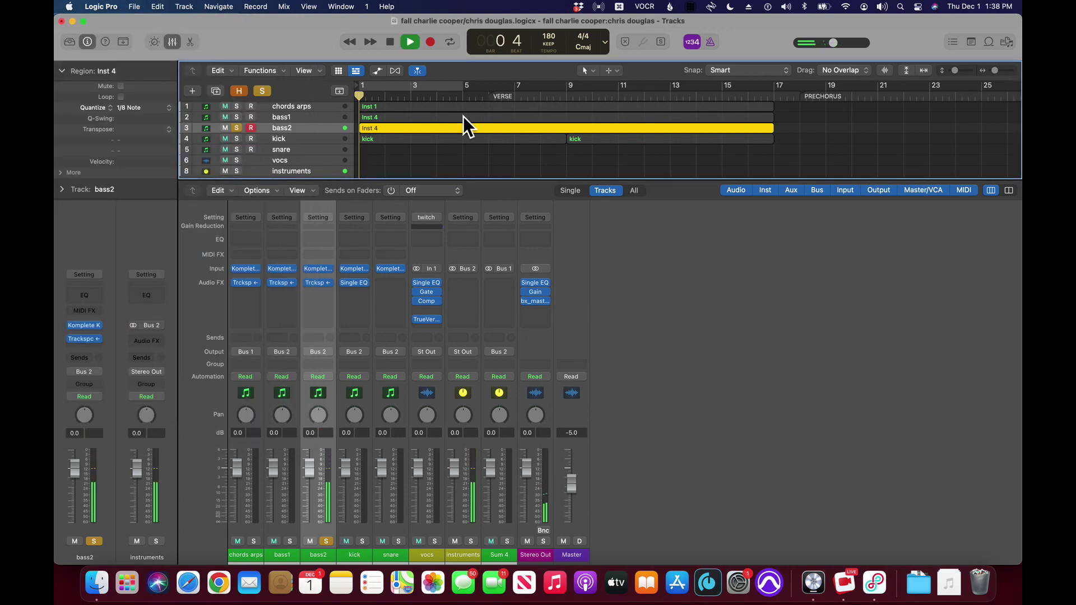
key(space)
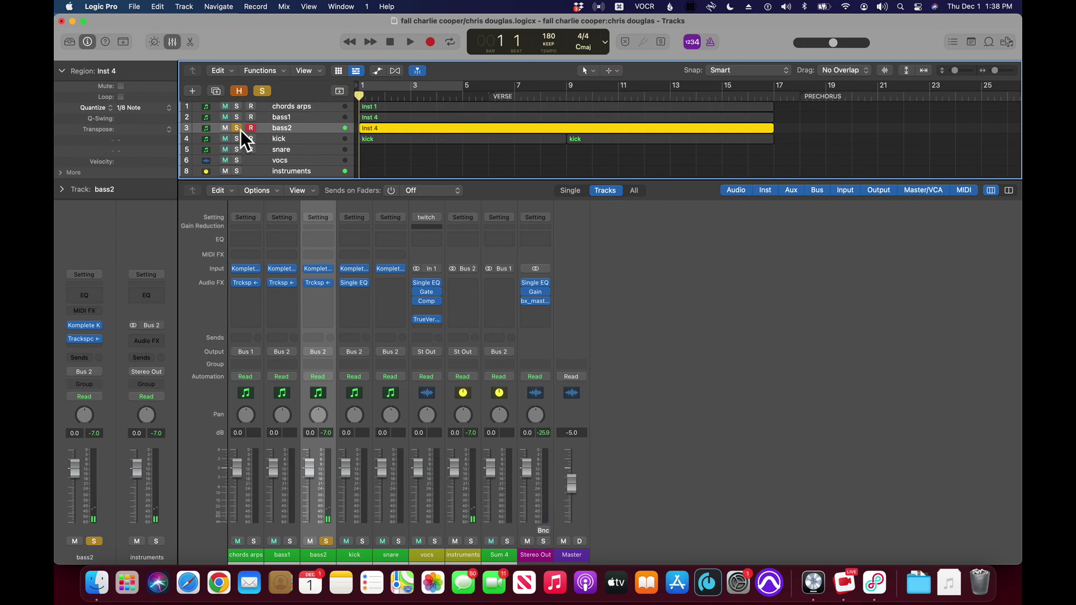
click(270, 173)
click(270, 164)
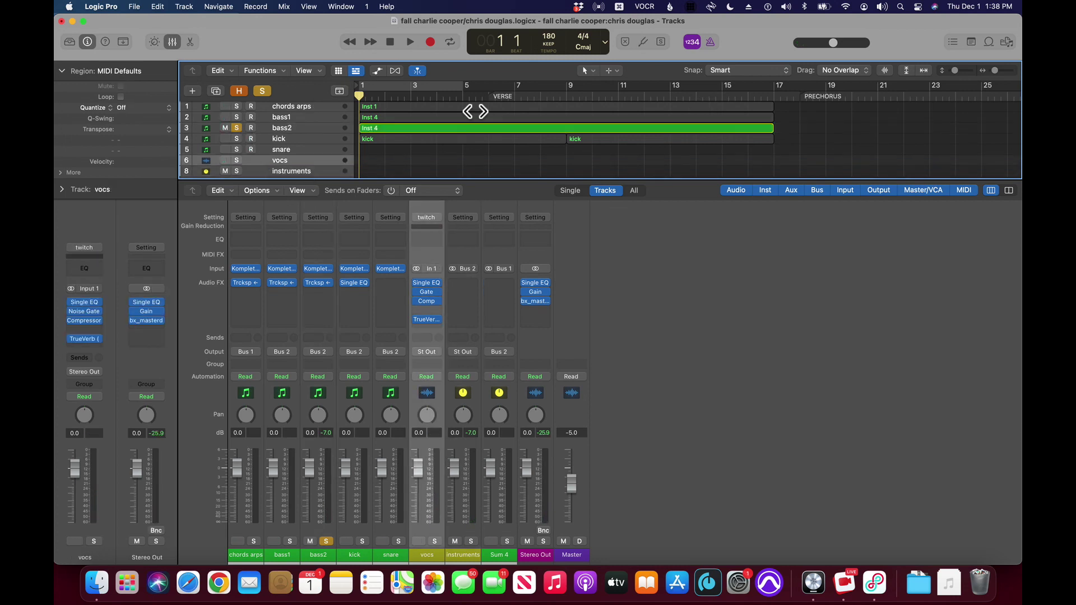
click(465, 192)
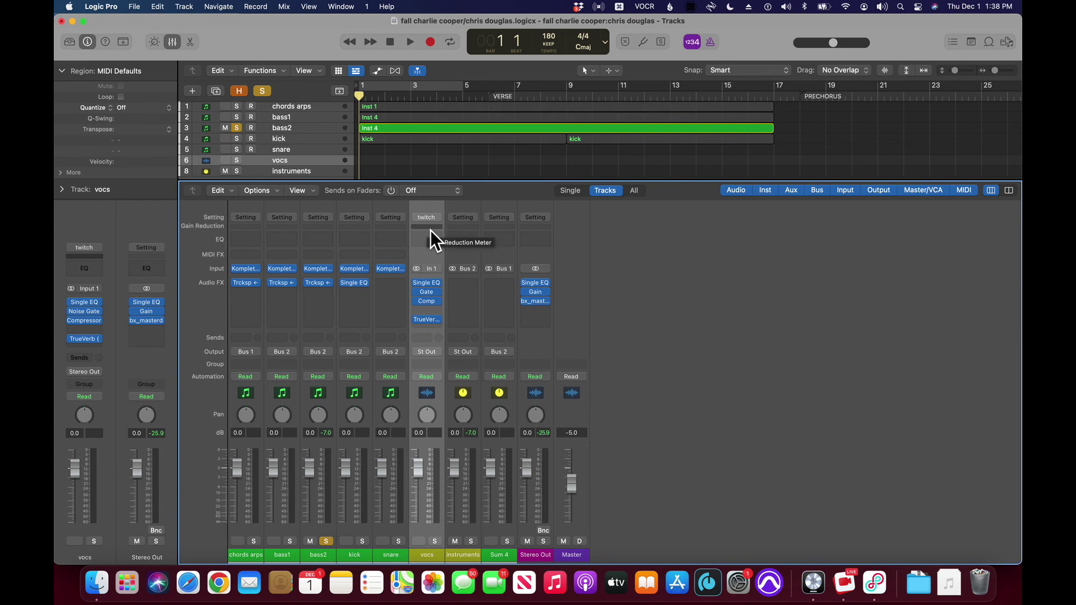
double_click(427, 555)
key(Return)
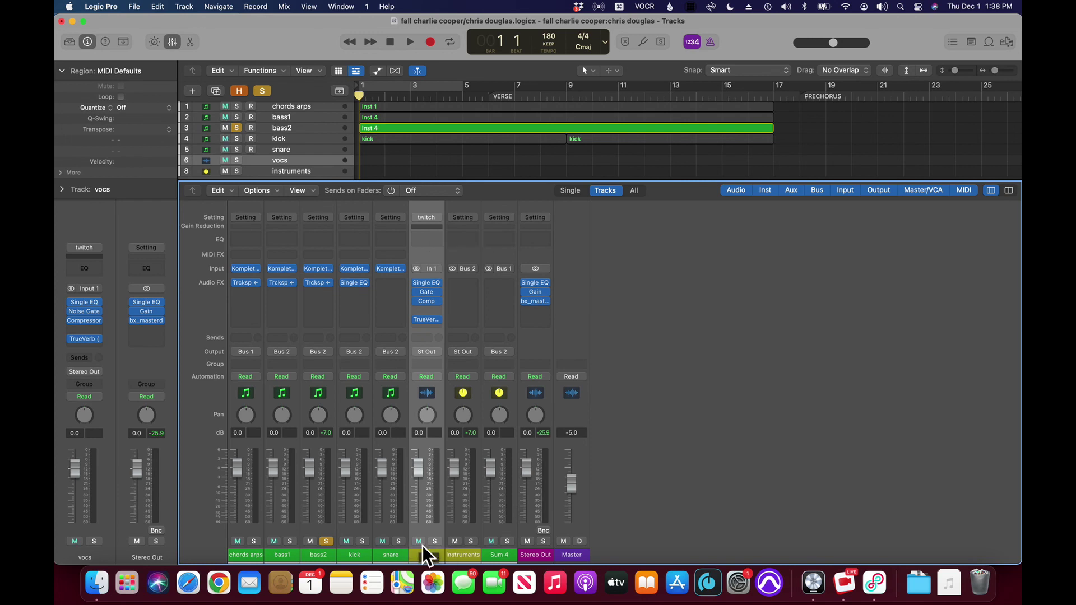
click(463, 116)
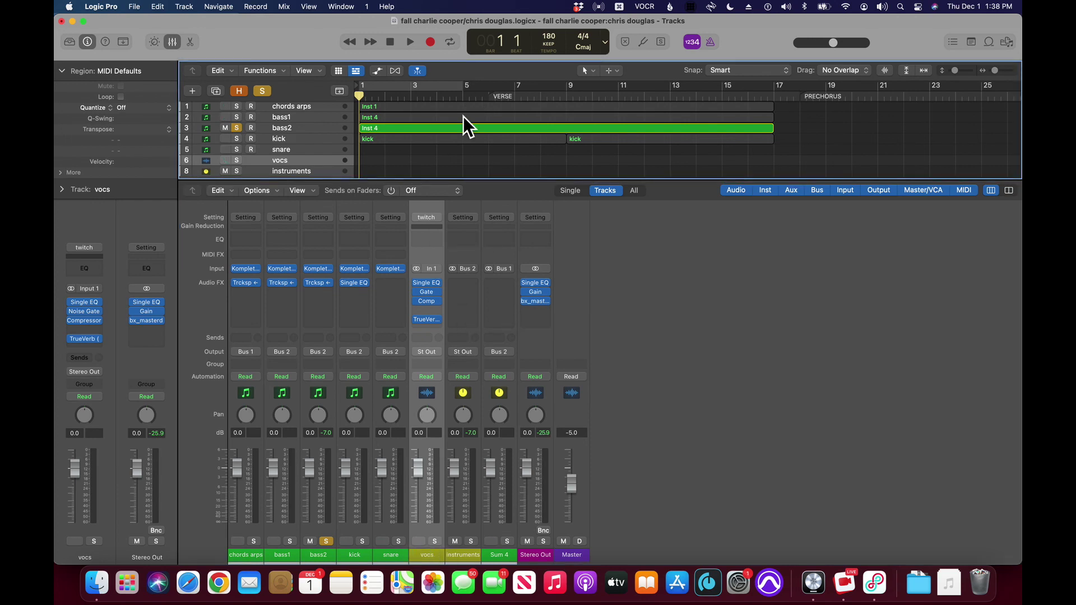
key(Up)
key(Up)
key(Up)
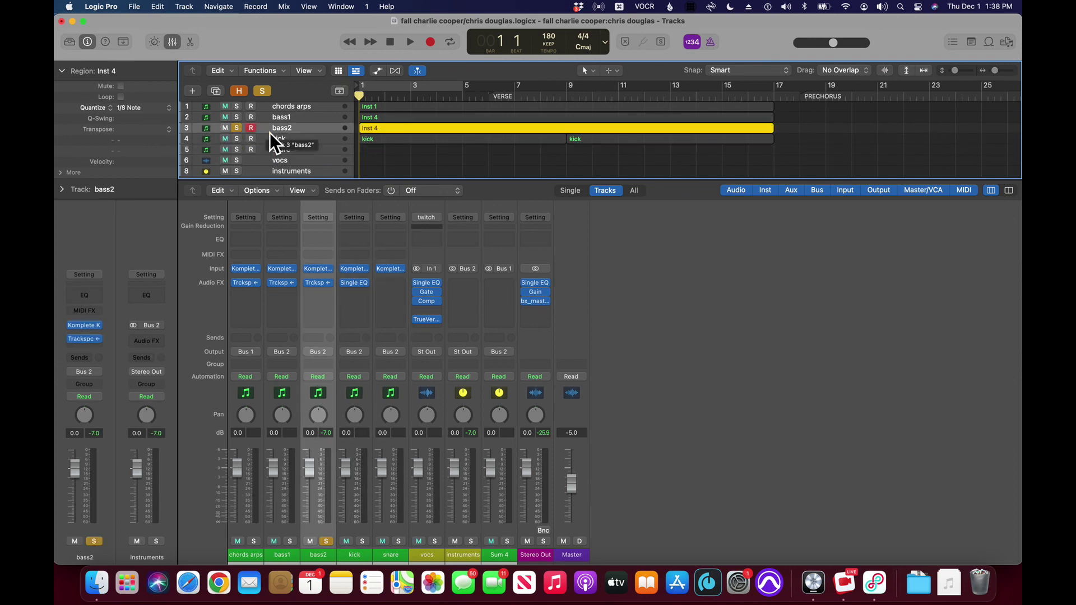
Step: Play the verse from bar 1, comparing the bass2 track soloed and within the full mix
key(s)
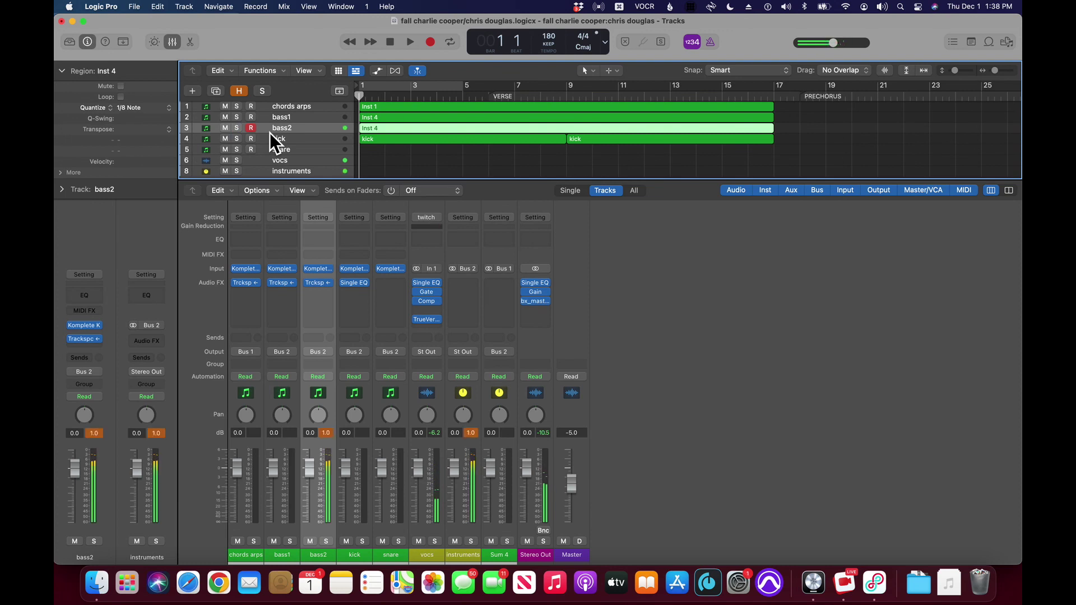
key(space)
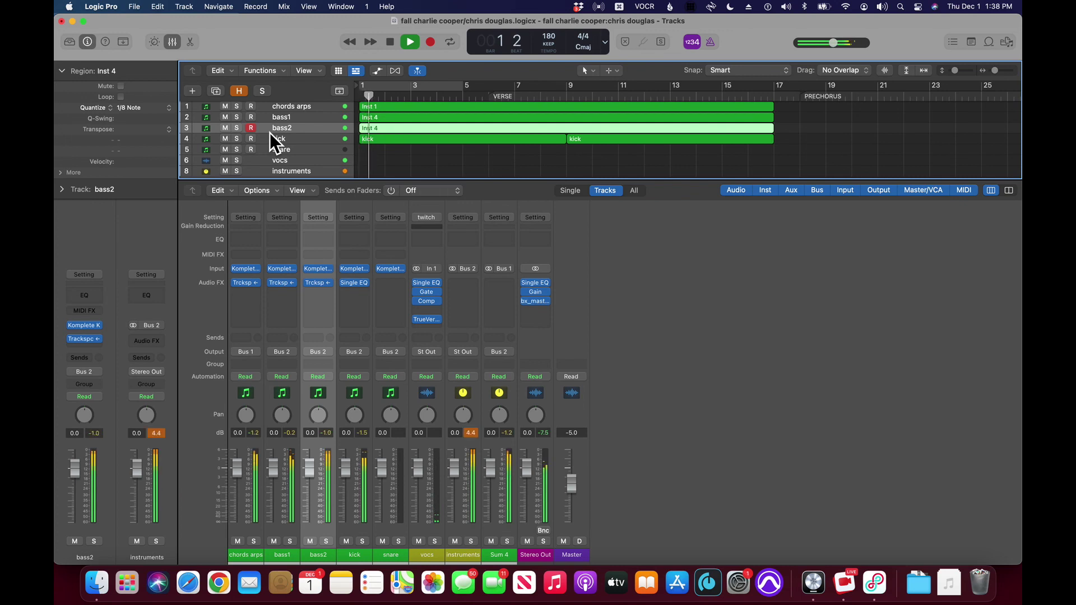
key(s)
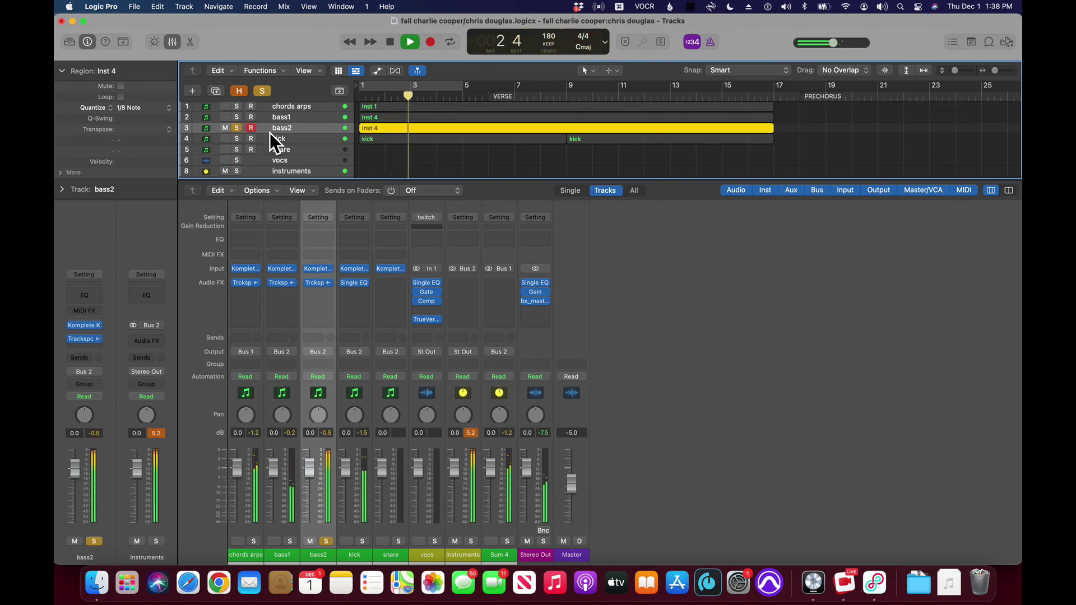
key(s)
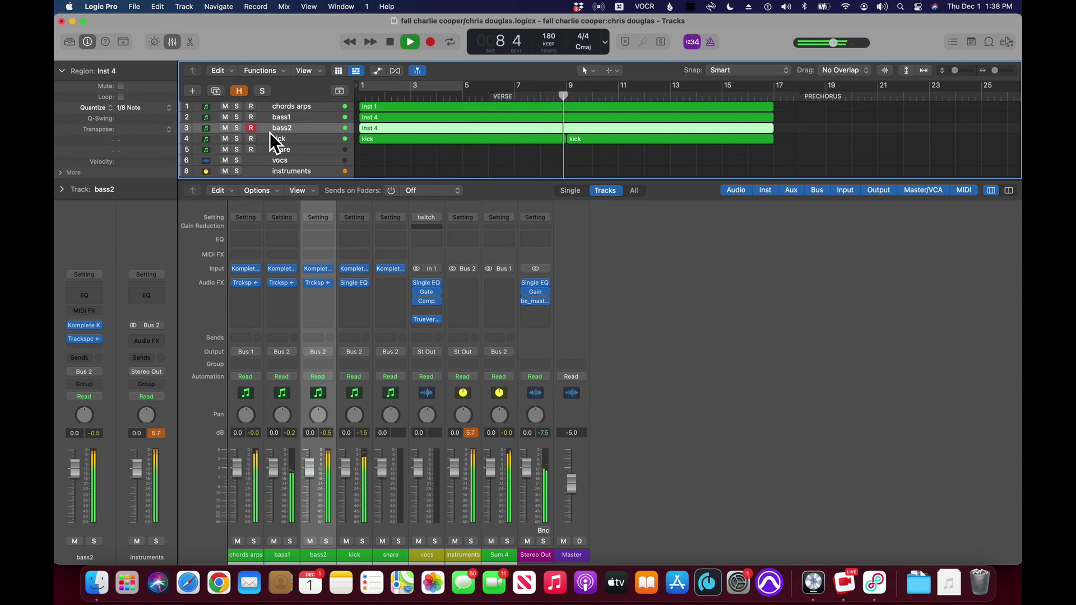
Step: Select the snare track and audition it against the arrangement, restarting playback from bar 1
click(272, 135)
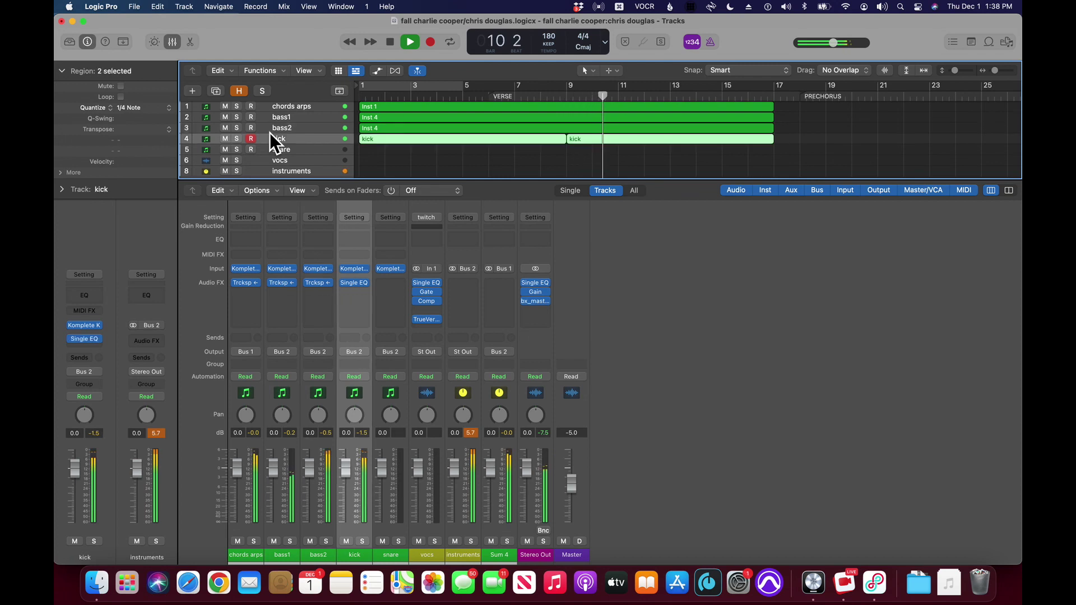
key(Down)
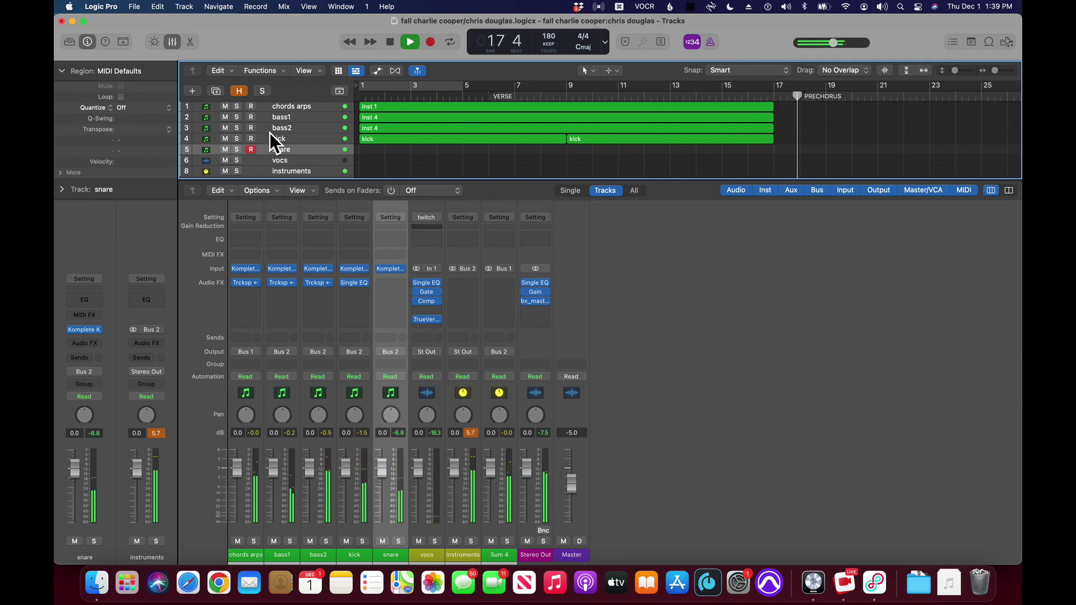
key(Return)
key(space)
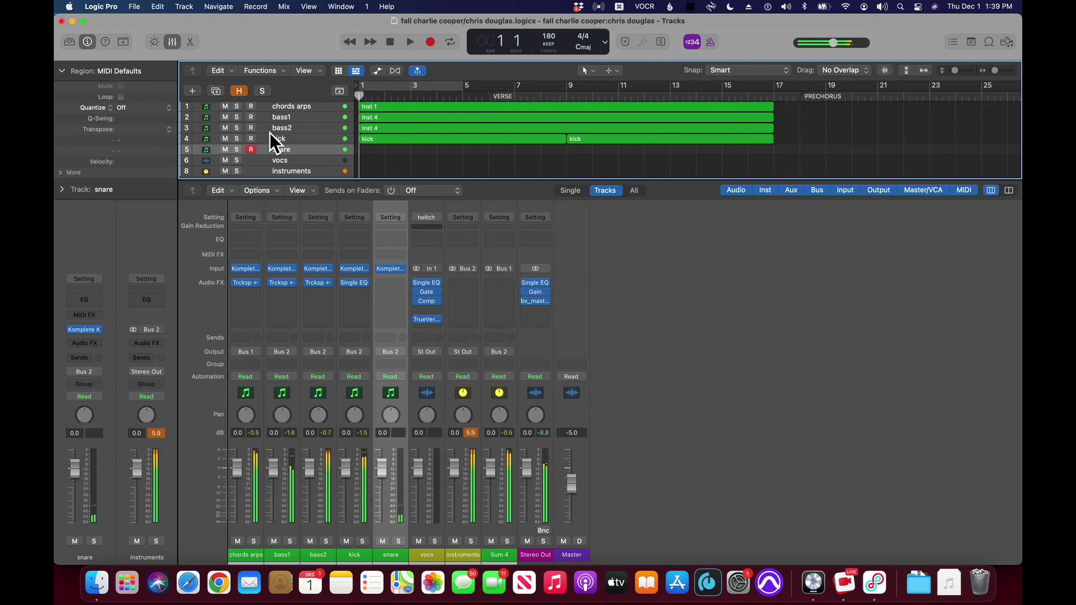
key(space)
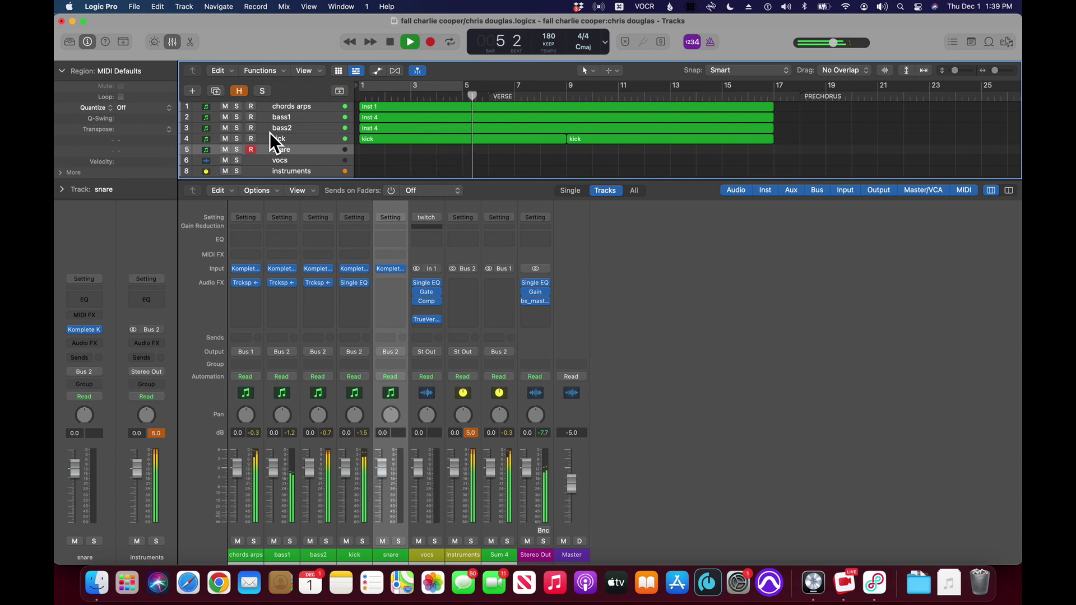
key(Return)
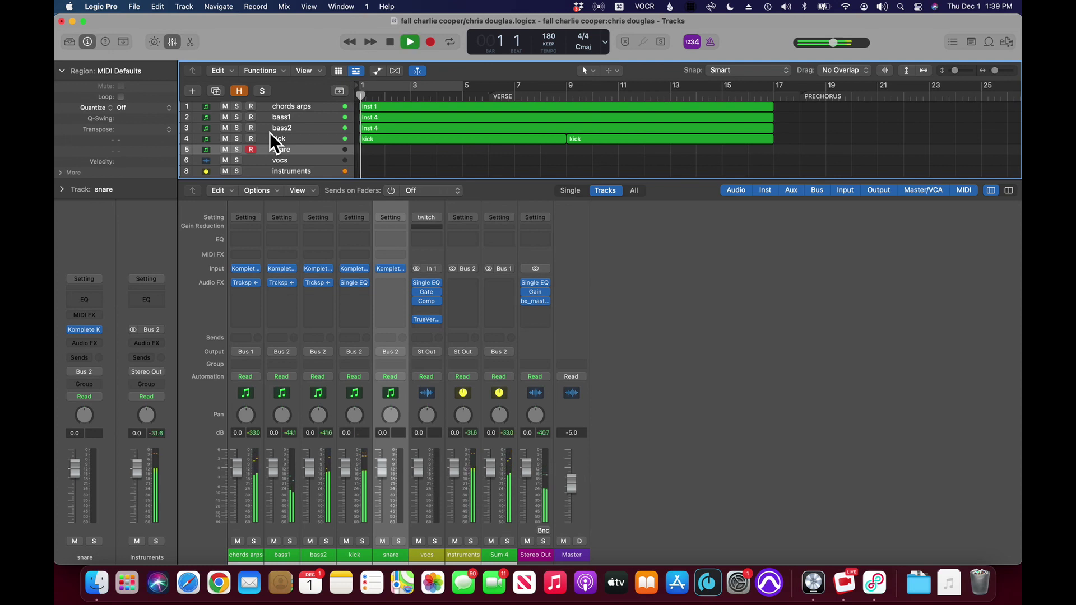
Step: Solo the bass1 track during playback, listen to it on its own, and stop at bar 5
key(Up)
key(Up)
key(Up)
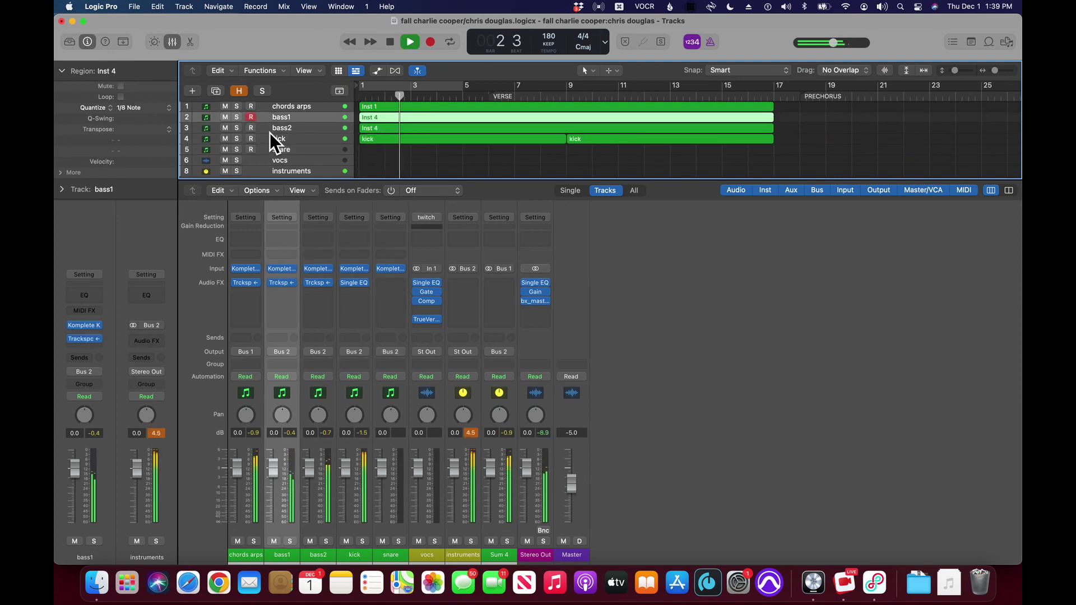
key(s)
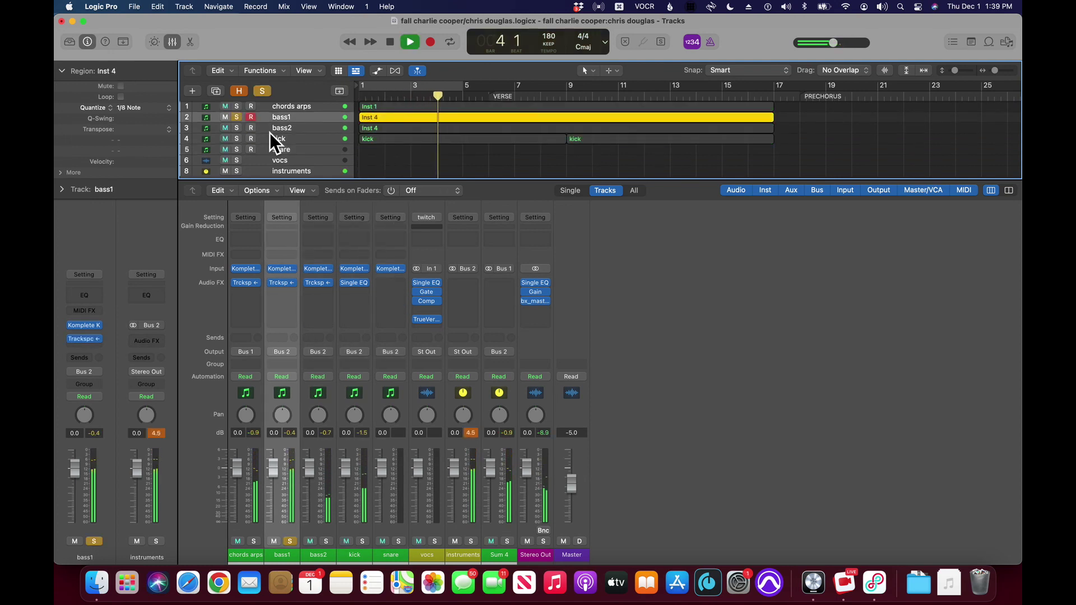
key(space)
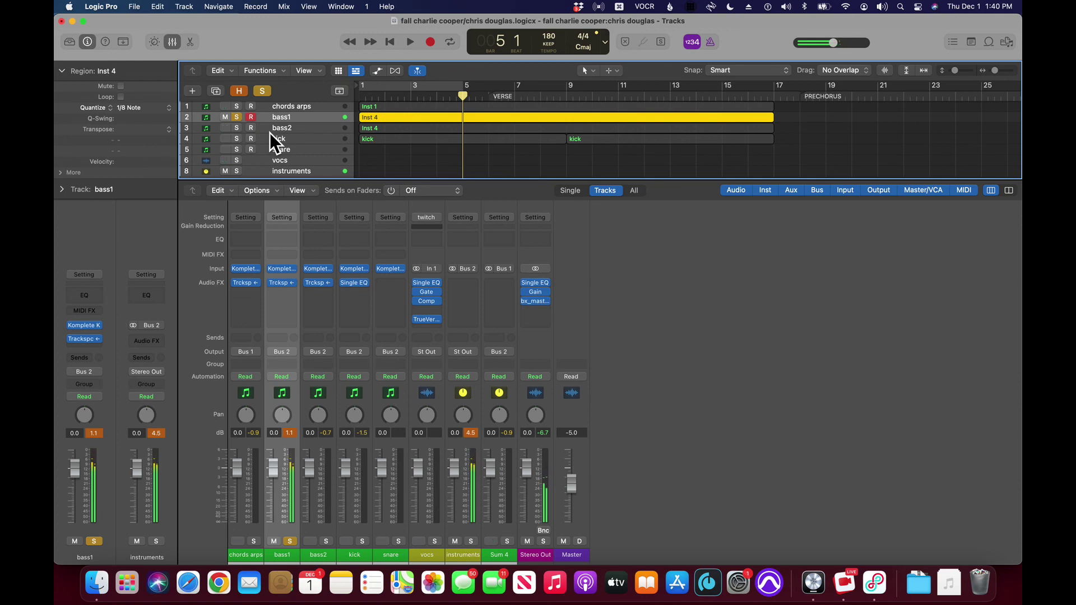
Step: Transpose all events of the bass1 region down three octaves, putting its first note at D0
key(super+0)
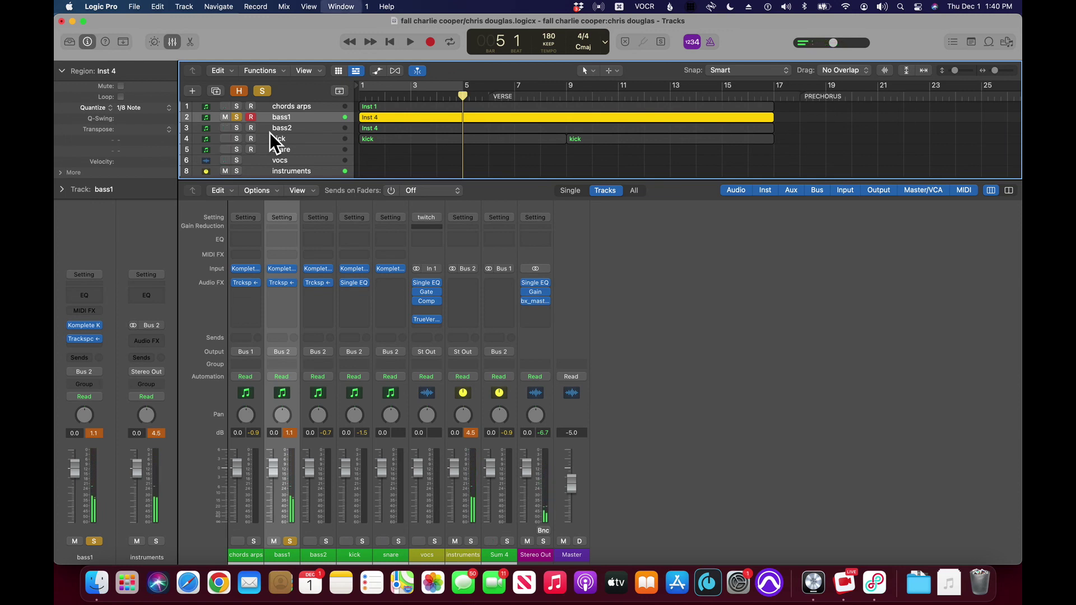
click(272, 140)
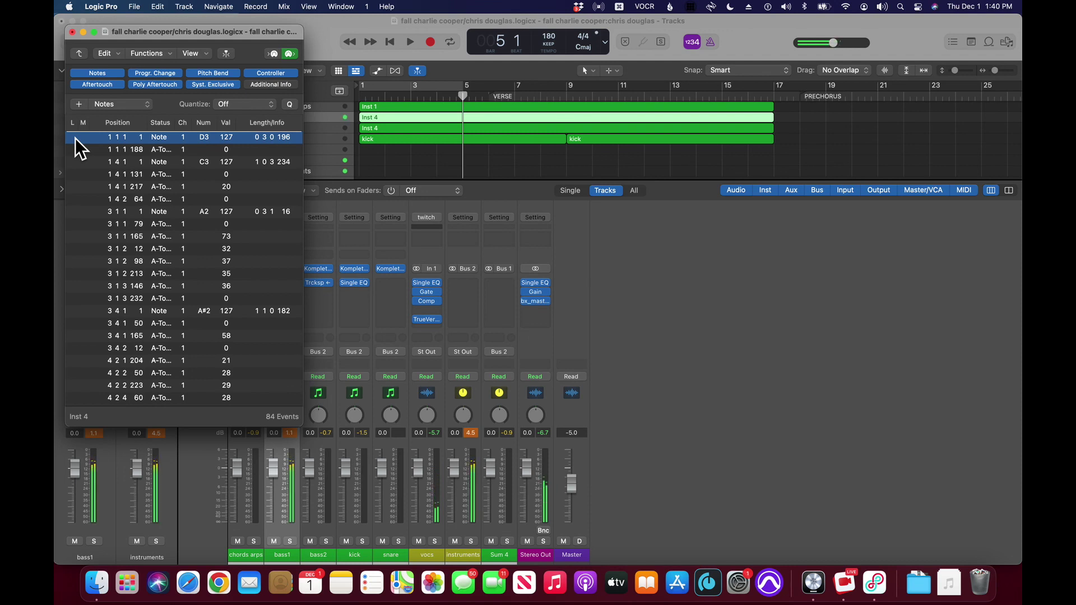
key(super+a)
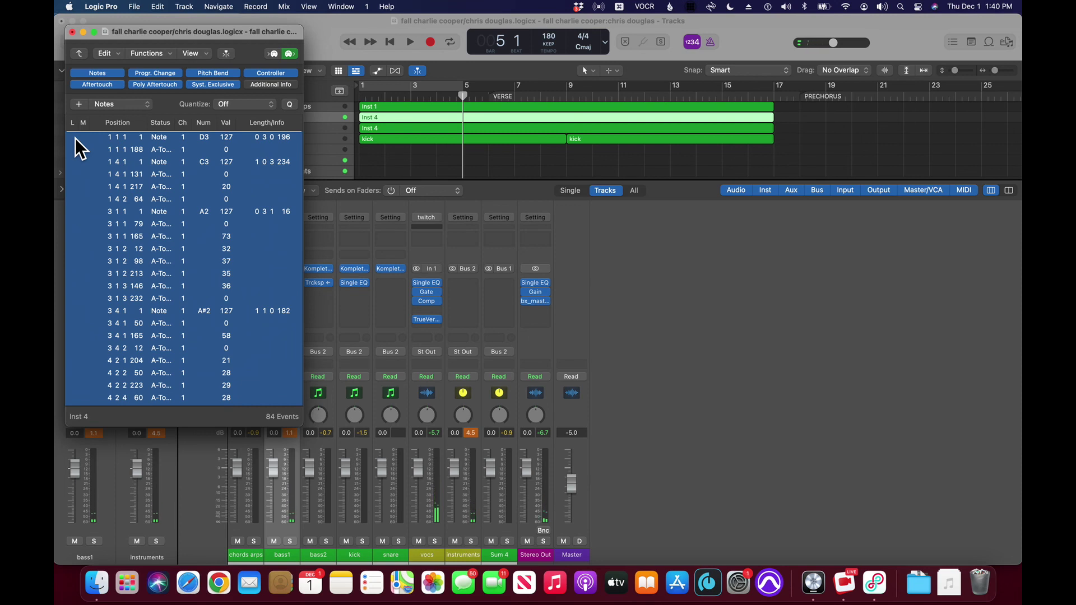
key(shift+s)
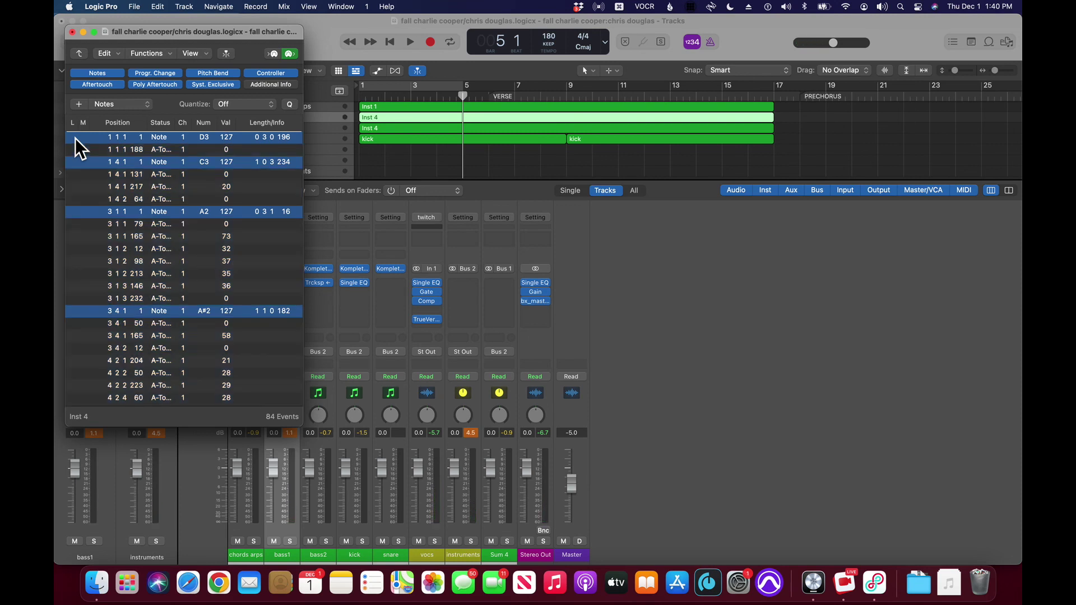
key(super+a)
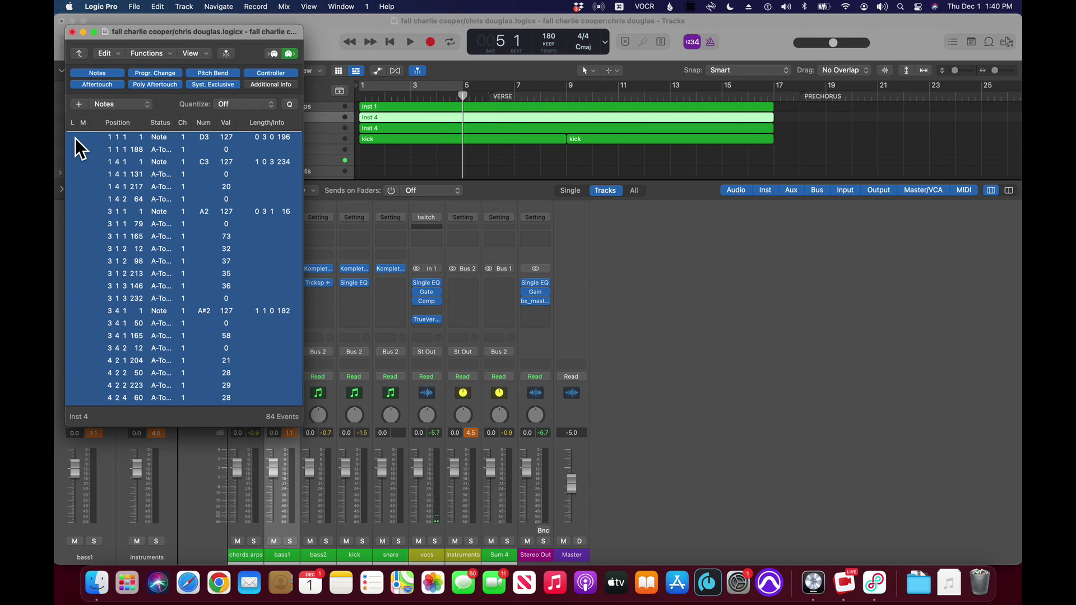
key(alt+shift+Down)
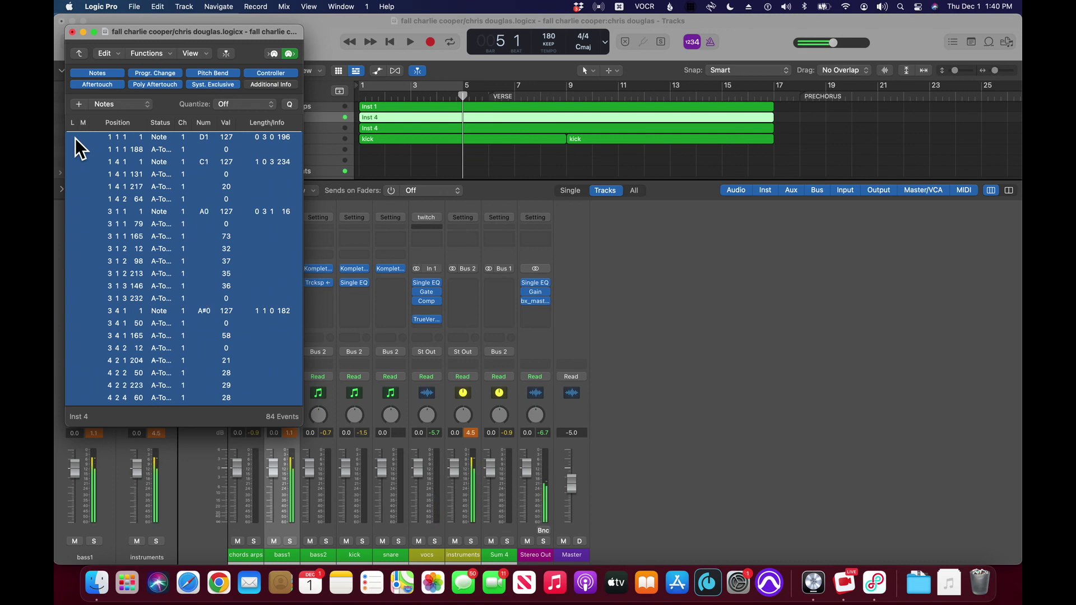
key(alt+shift+Down)
Step: Solo bass1 in playback from bar 1, compare its notes an octave apart, and settle on the octave starting at D1
key(Return)
key(space)
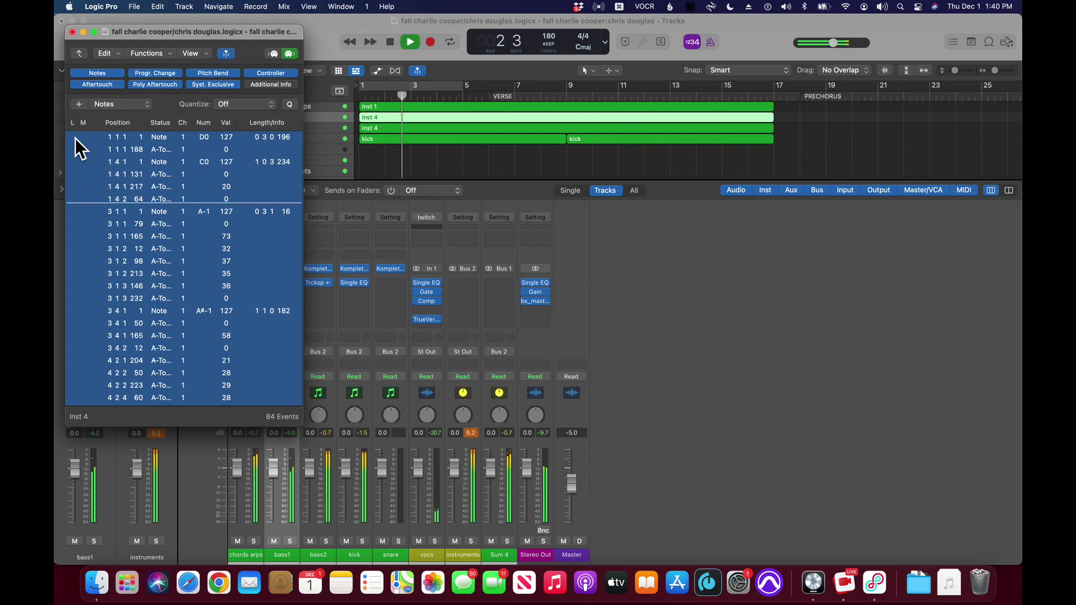
key(s)
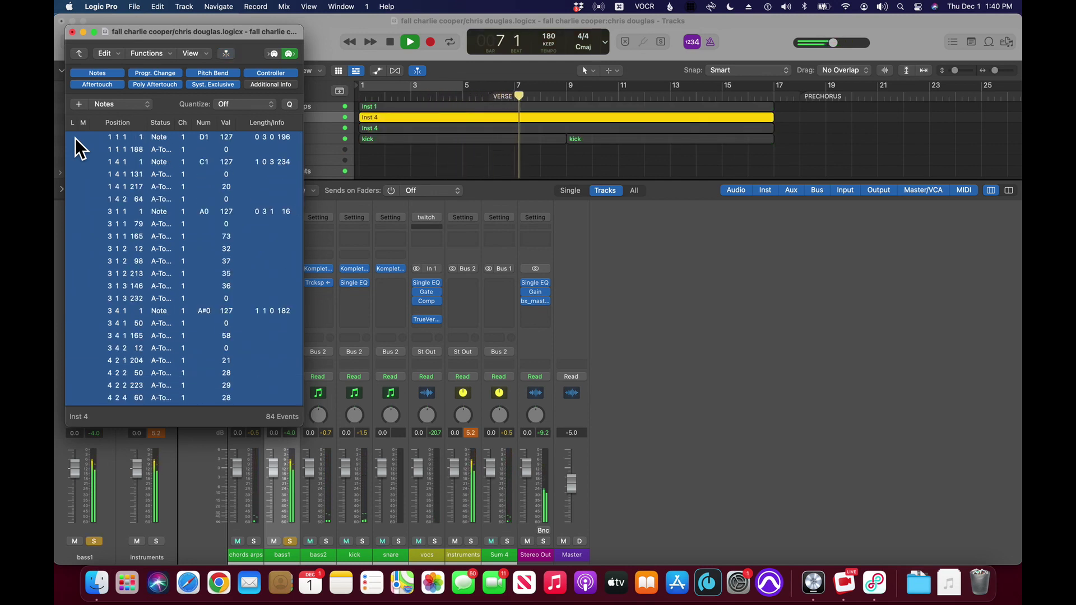
key(alt+shift+Down)
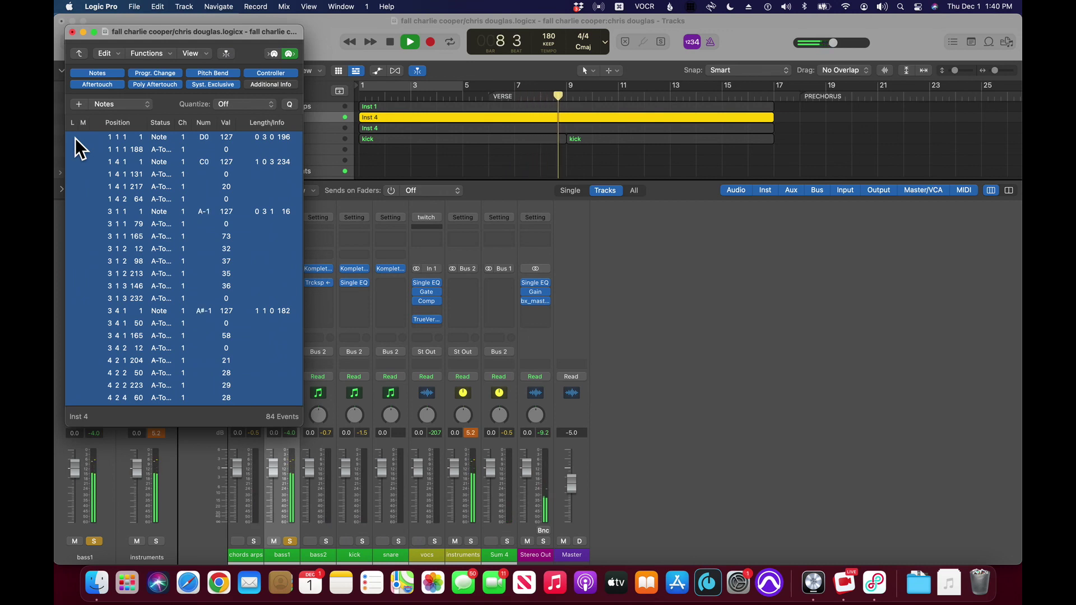
key(Return)
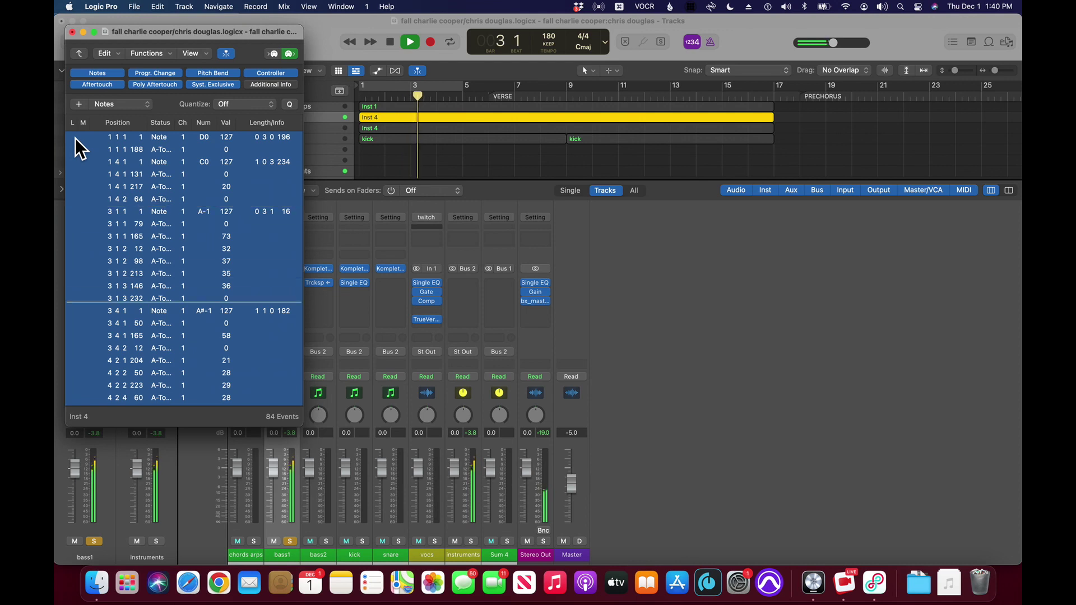
key(alt+shift+Up)
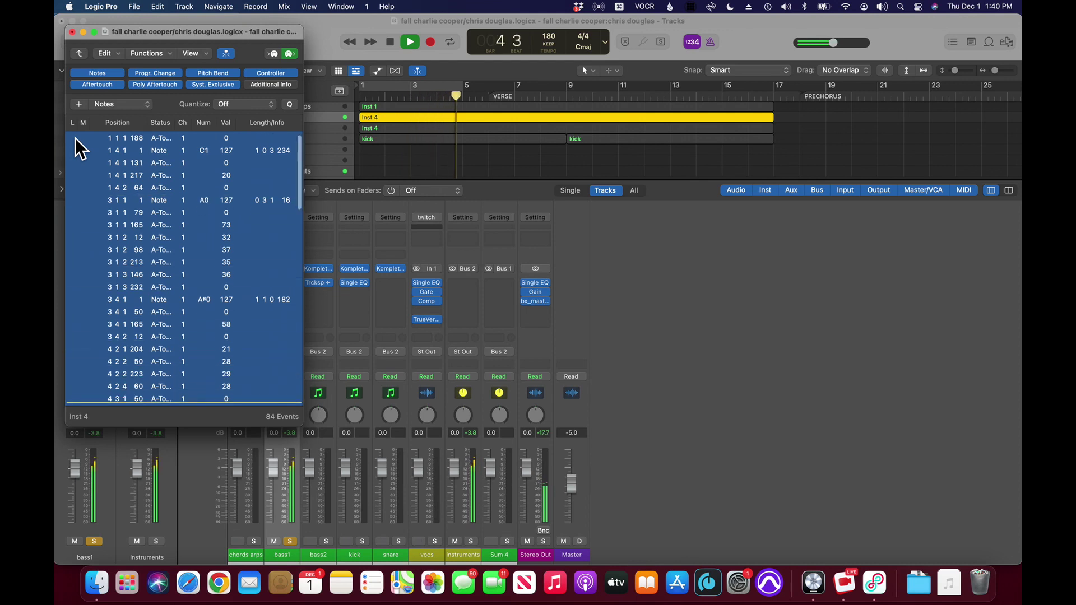
Step: Delete the existing bass1 region from the arrangement, return to bar 1, and take the bass1 track out of solo
click(463, 116)
key(Return)
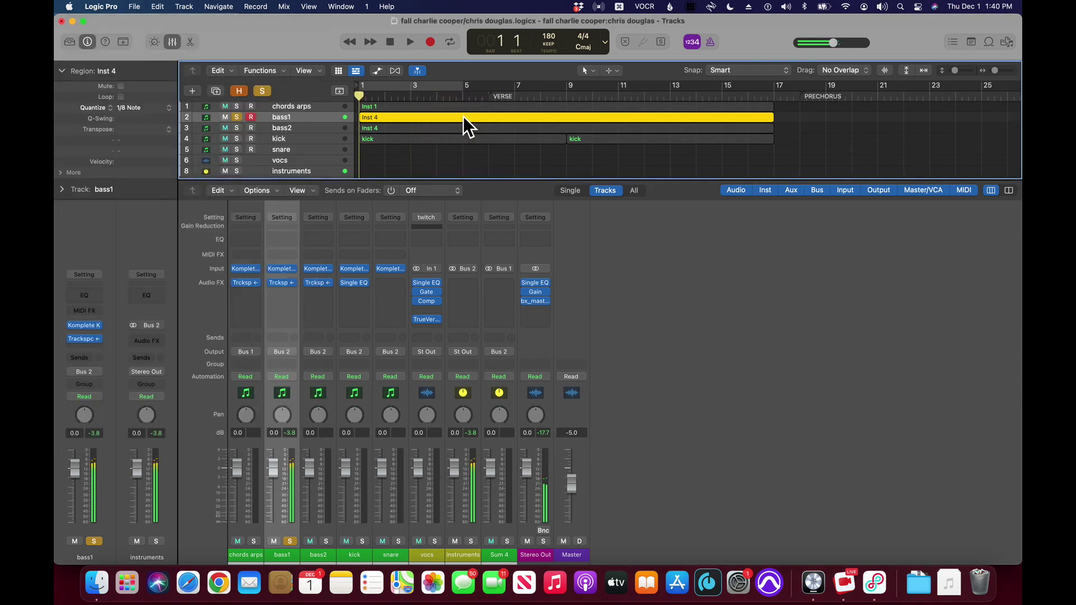
key(Delete)
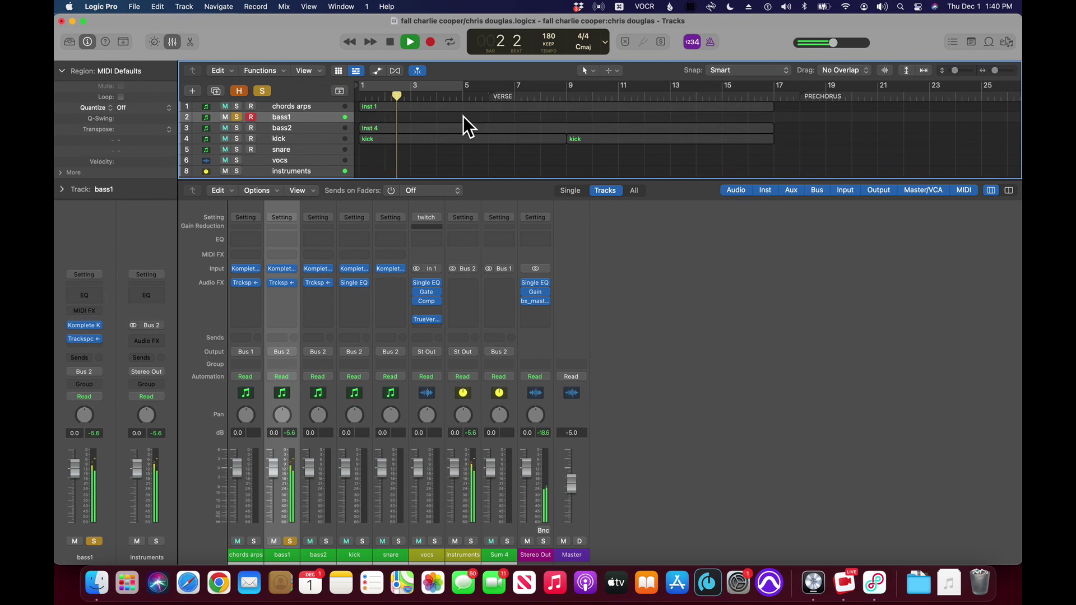
key(space)
key(Return)
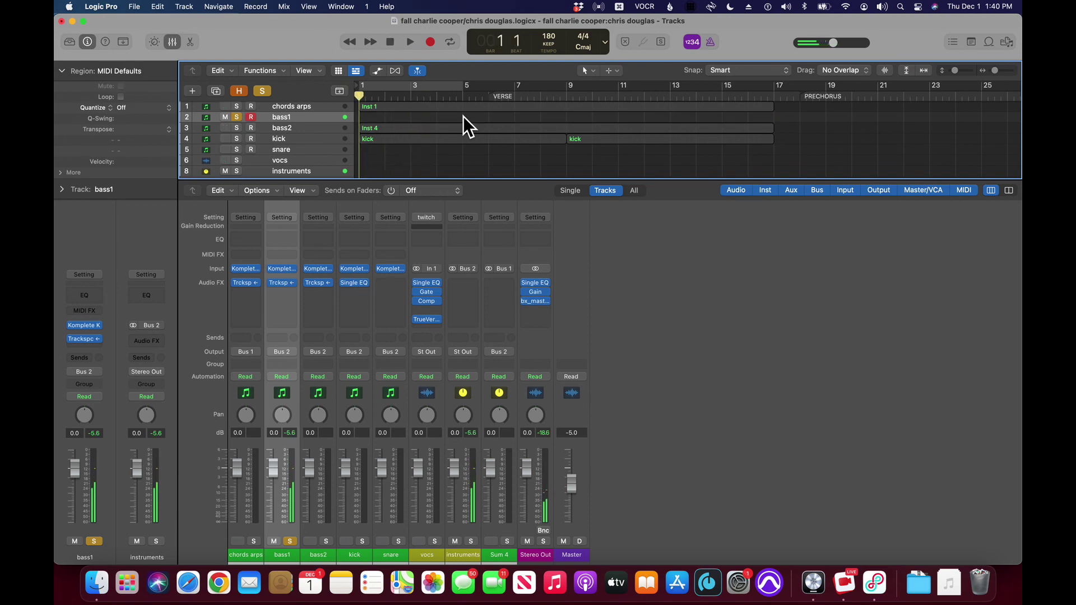
key(s)
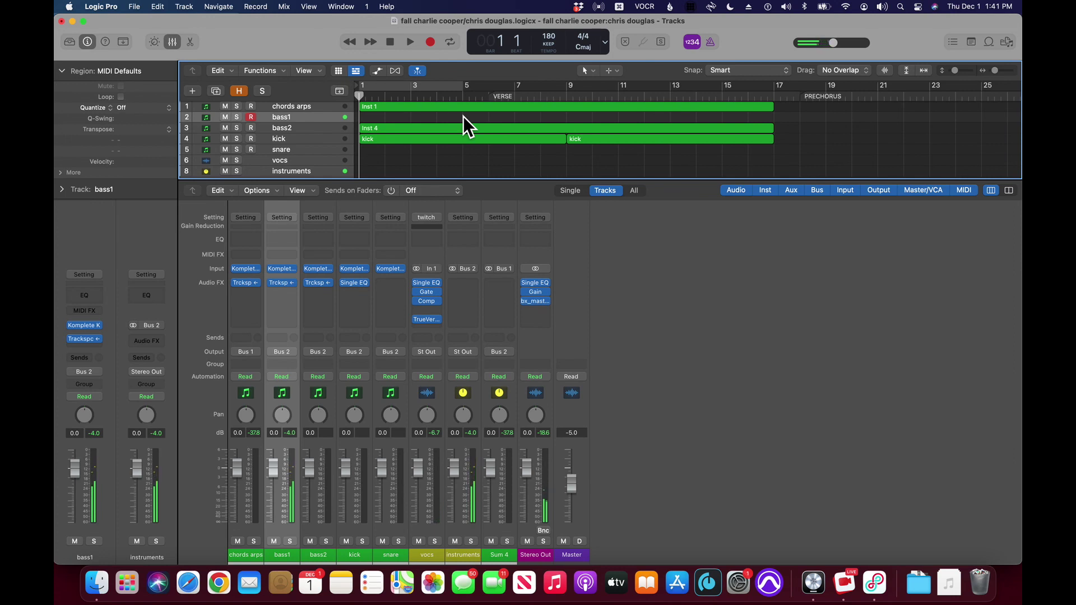
Step: Record a new bass1 part from bar 1 through bar 16 and quantize its region to 1/4 Note
key(r)
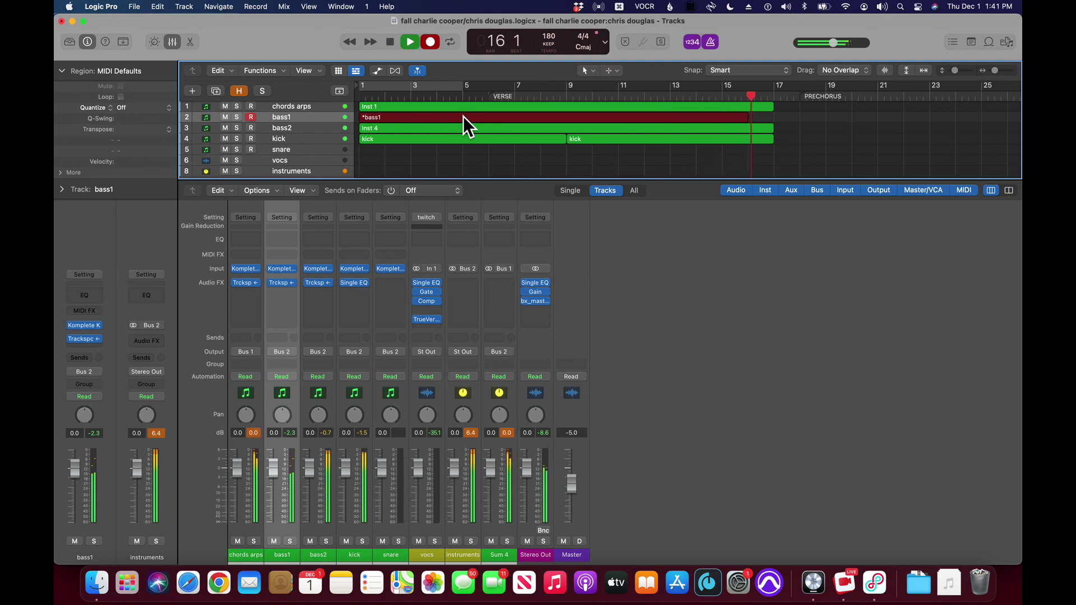
key(space)
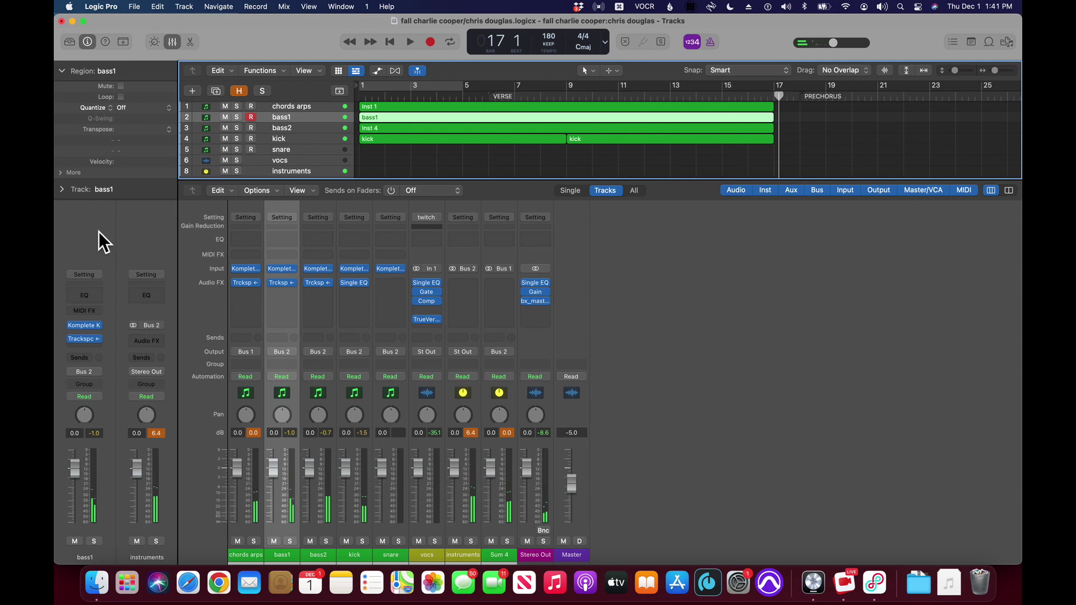
click(150, 111)
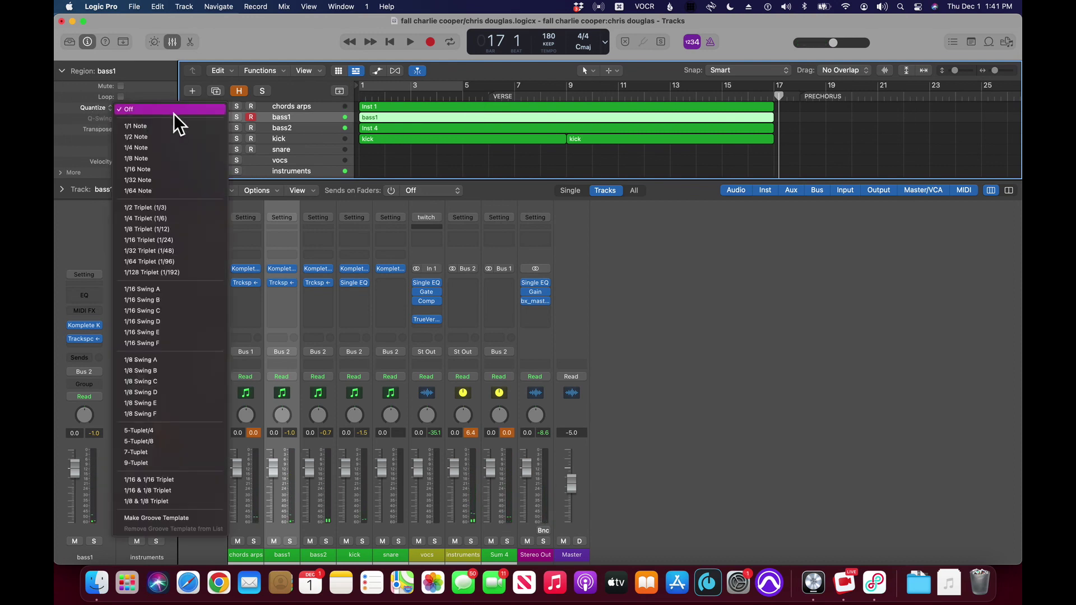
click(174, 148)
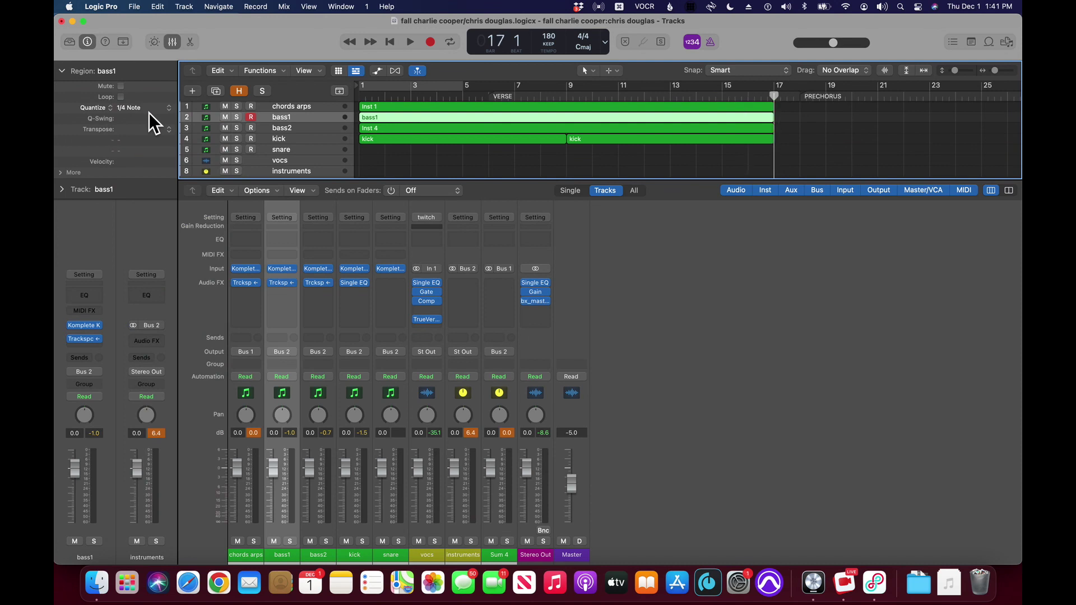
Step: Play the arrangement from bar 1 and compare bass2 alone with bass1 and bass2 soloed together, ending with both unsoloed
key(Return)
key(space)
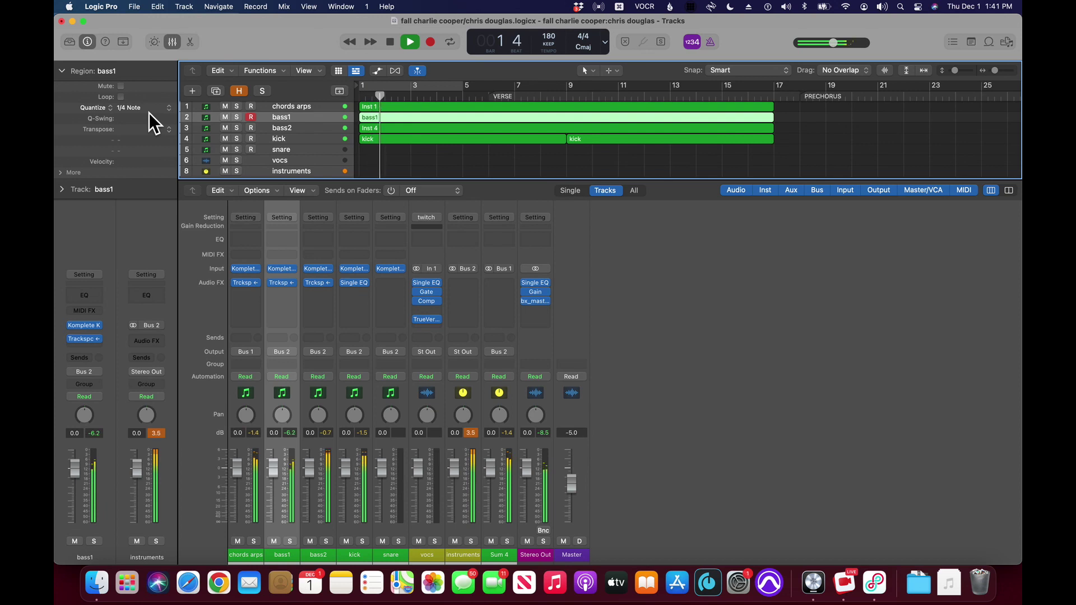
key(Up)
key(Down)
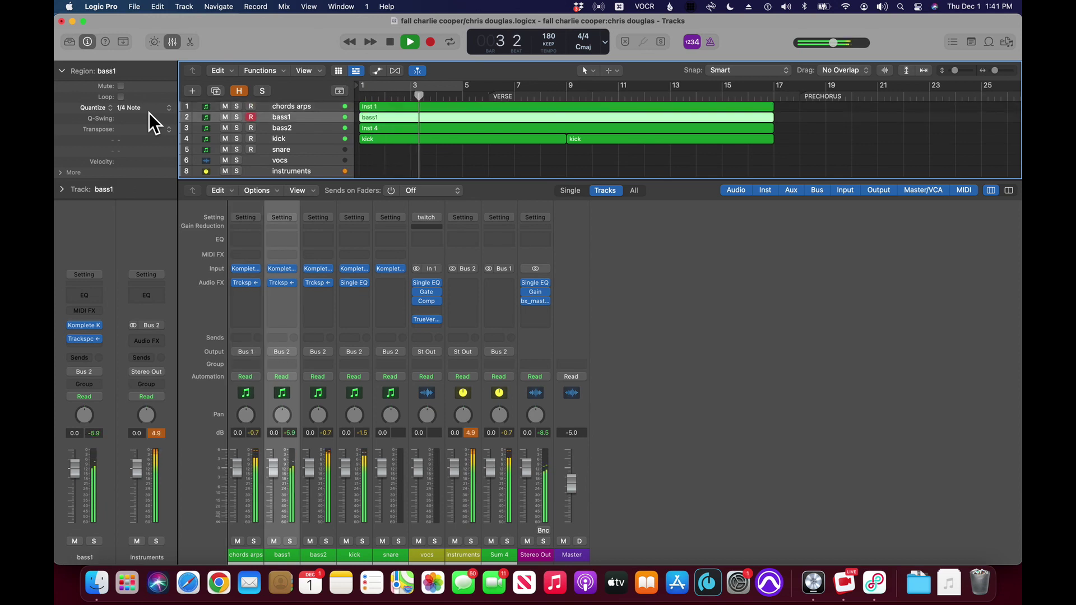
key(Down)
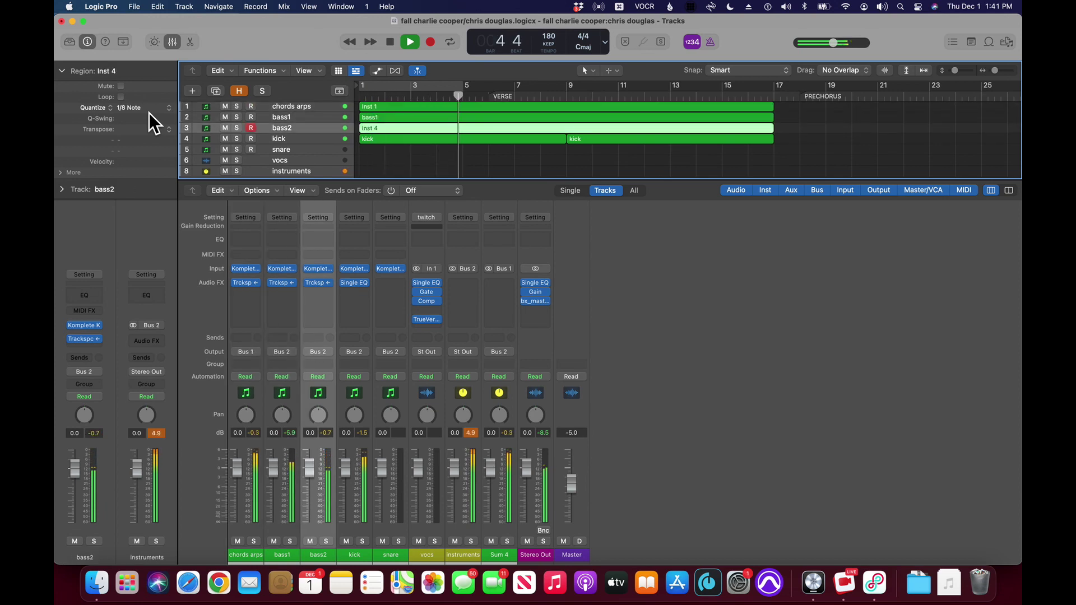
key(s)
key(Up)
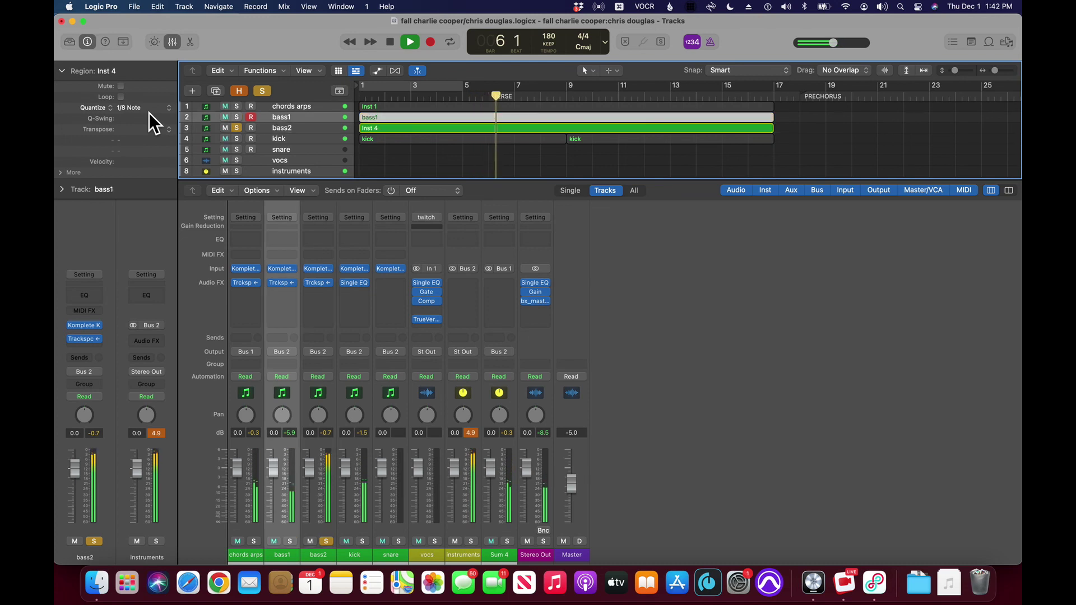
key(s)
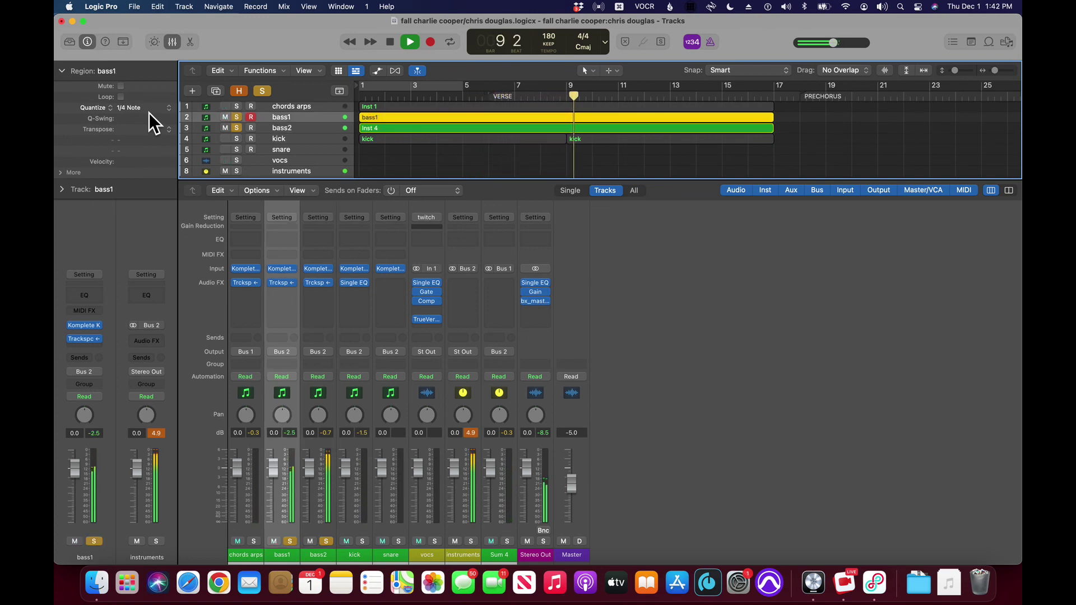
key(Down)
key(s)
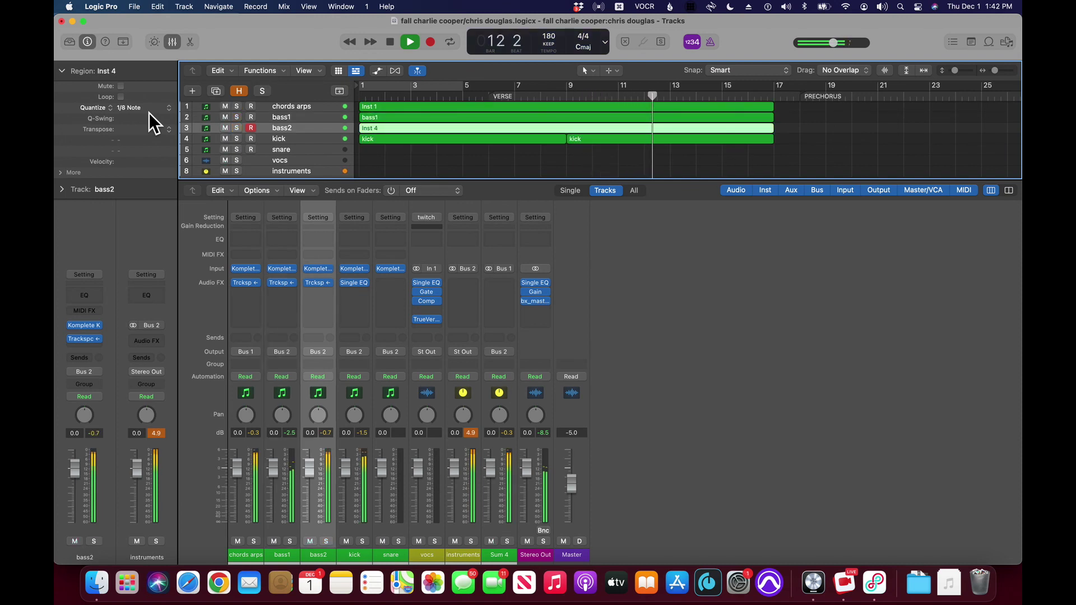
Step: Audition the snare track along with playback, restart from bar 1, and try the kick track against the verse
key(Down)
key(Down)
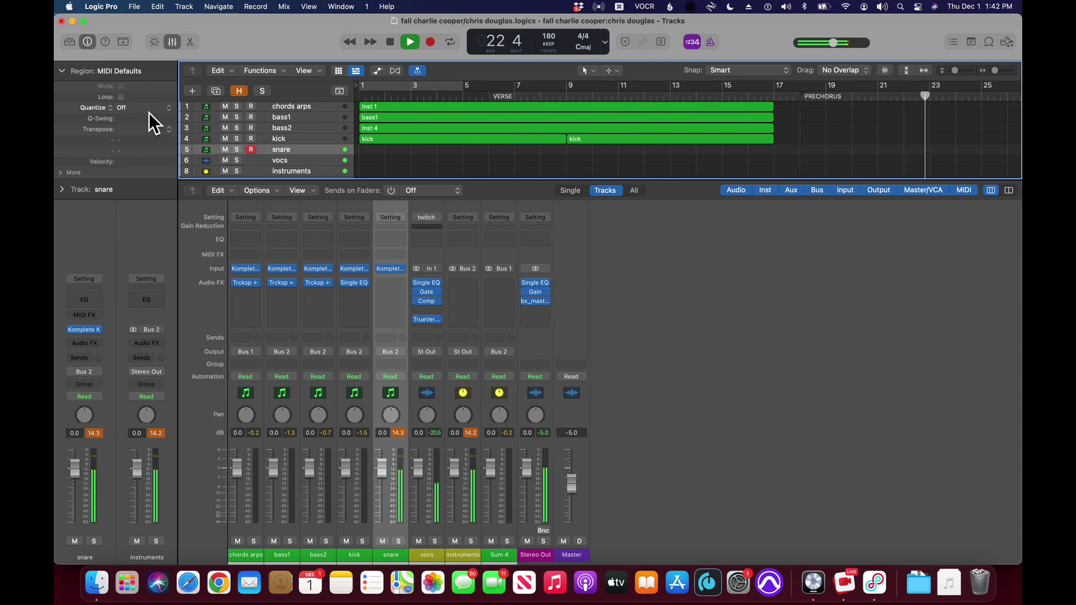
key(Return)
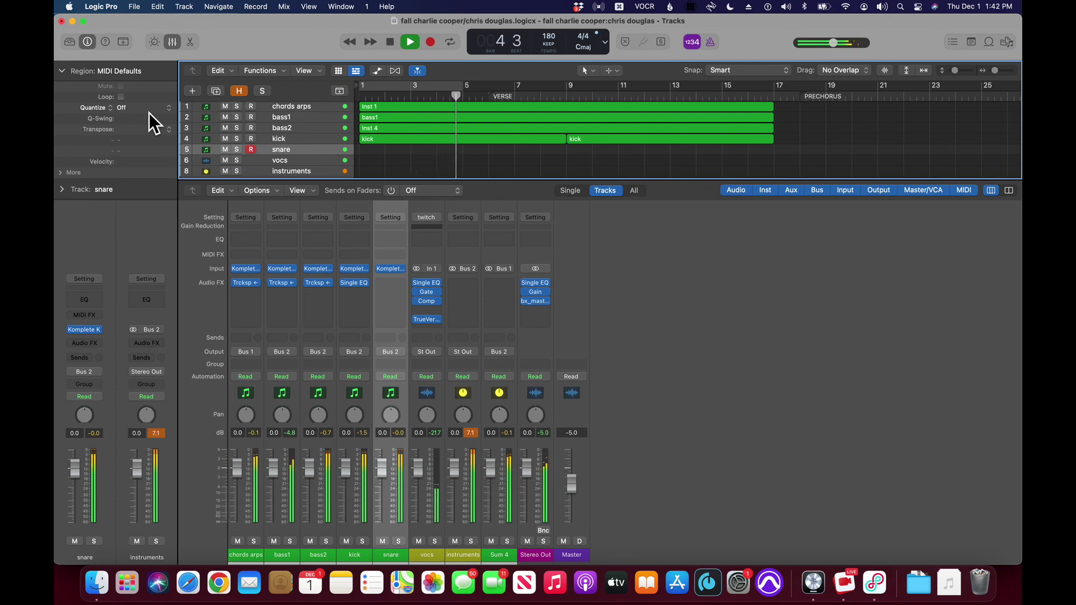
key(Down)
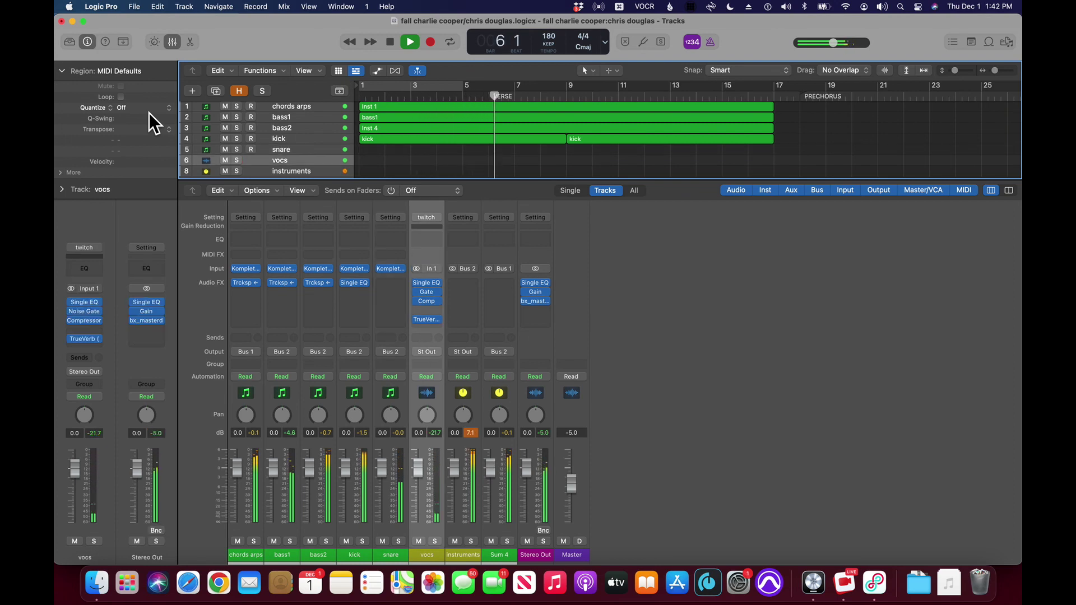
key(Up)
key(Up)
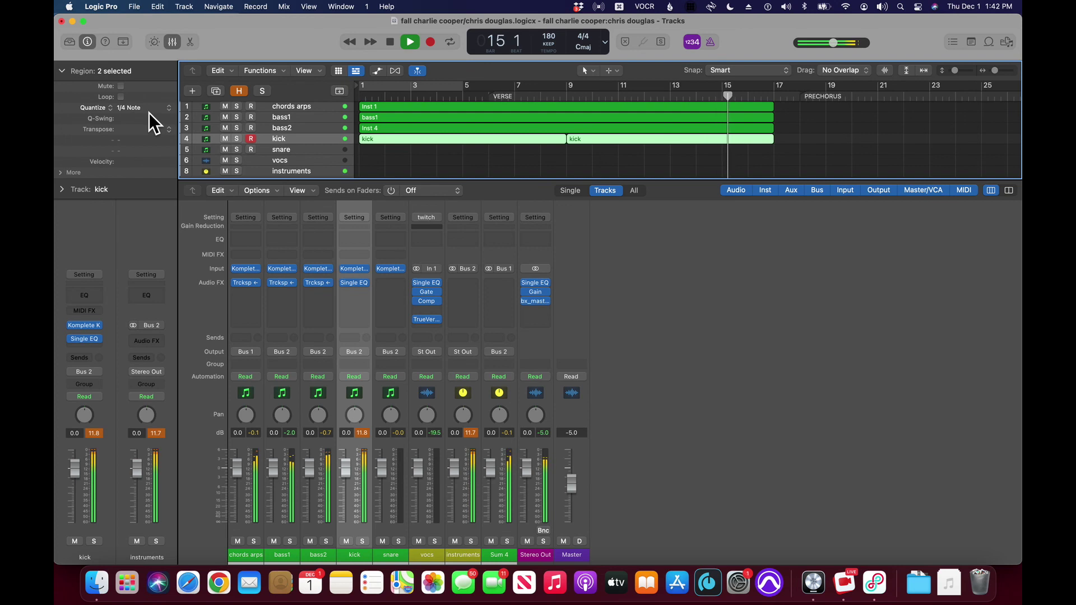
Step: Return to bar 1, try the bass2 and kick sounds while stopped, and rehearse the snare track over the verse
key(space)
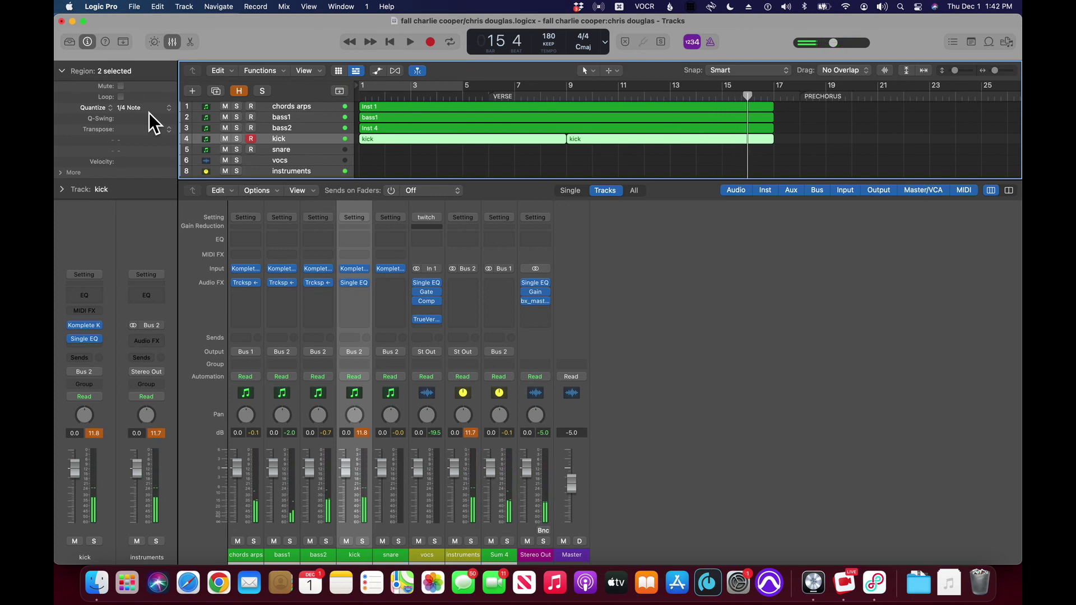
key(Return)
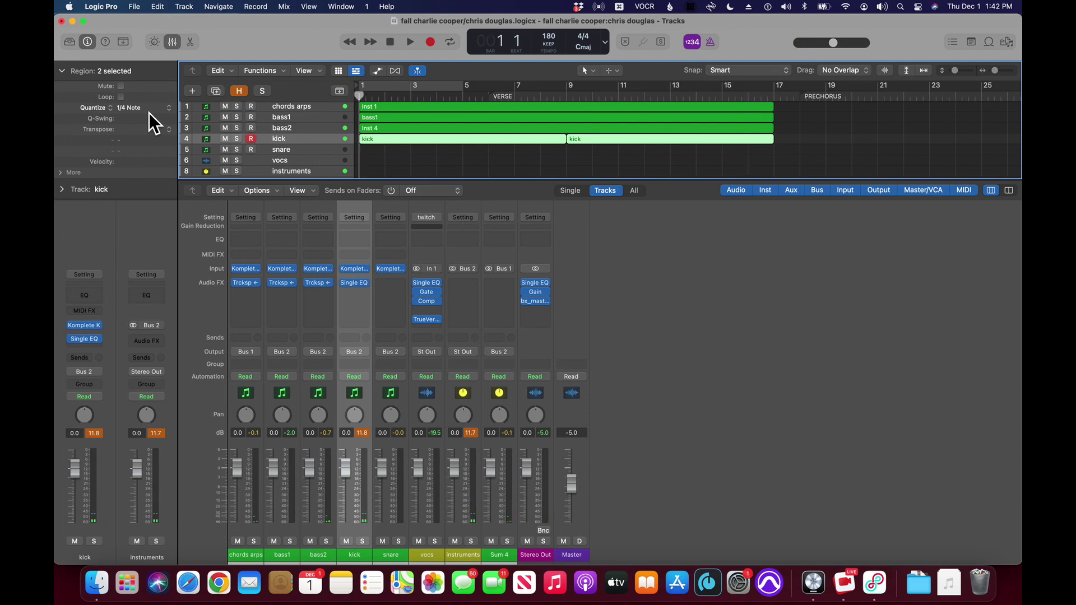
key(Up)
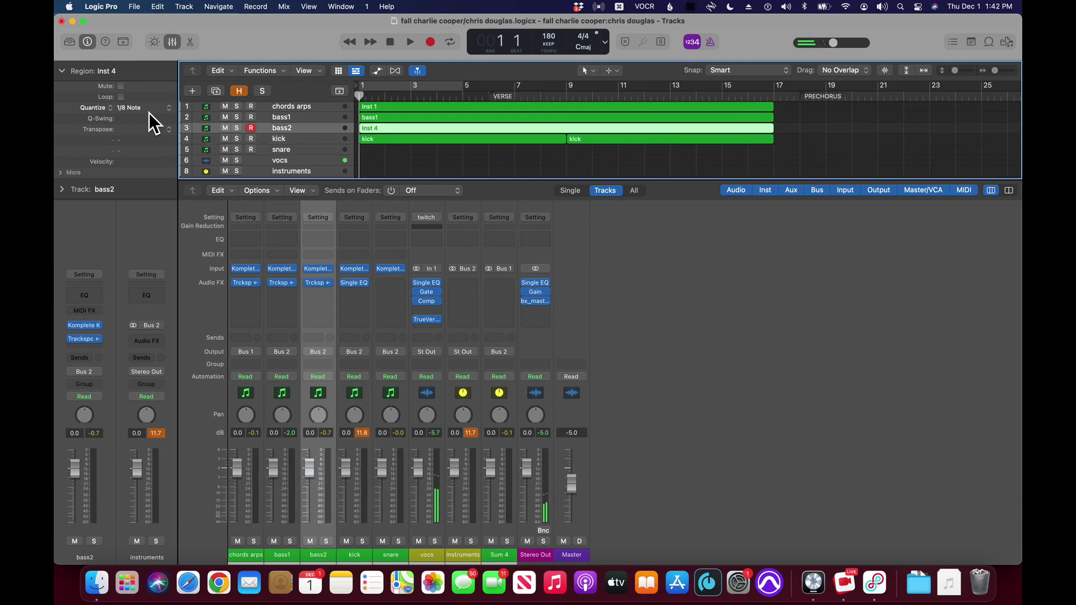
key(Down)
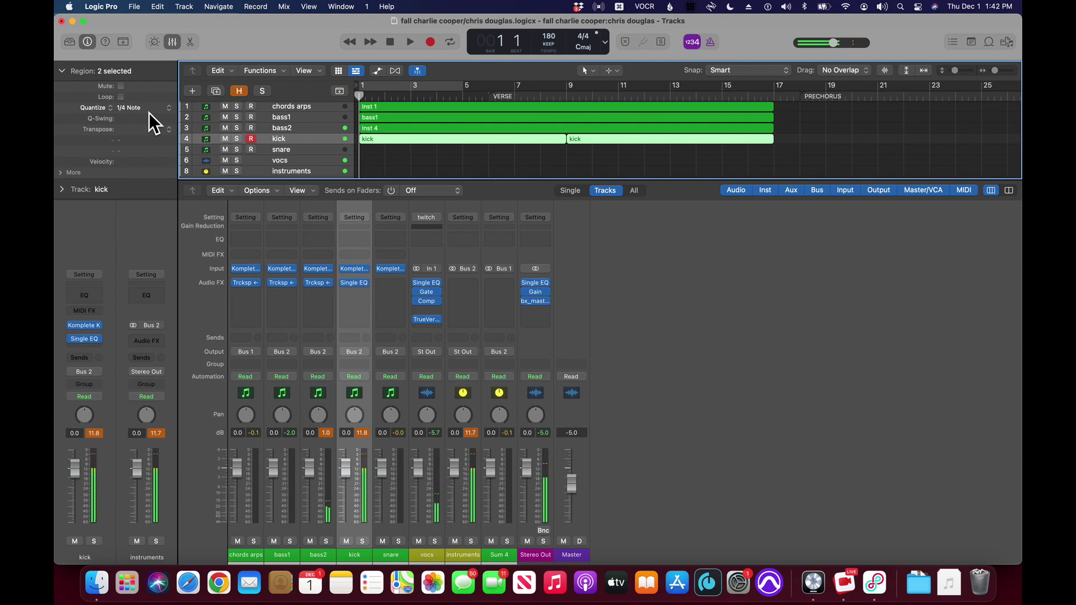
key(space)
key(Down)
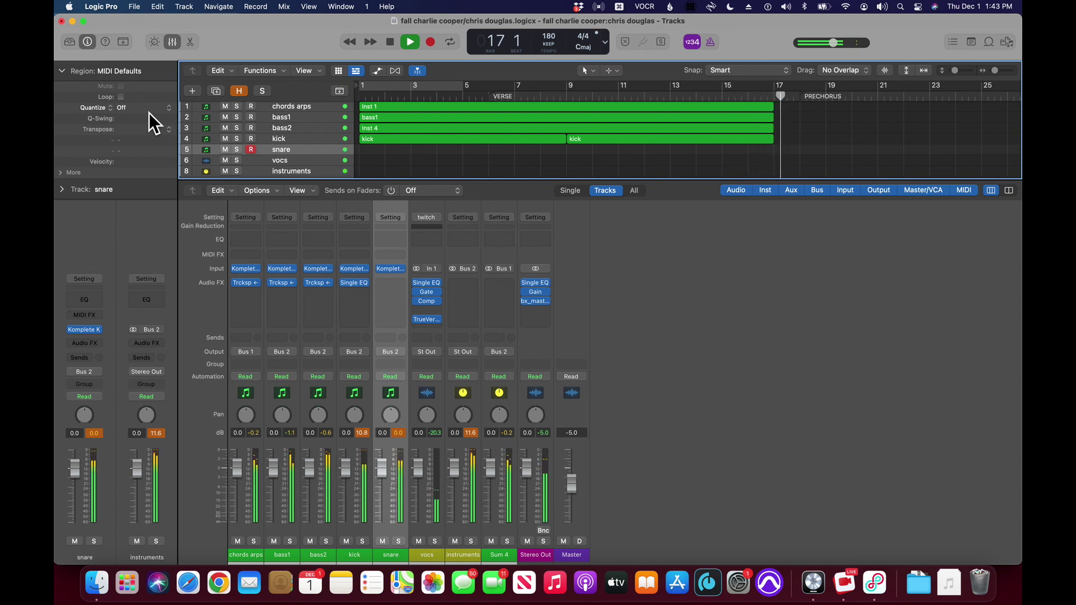
key(Return)
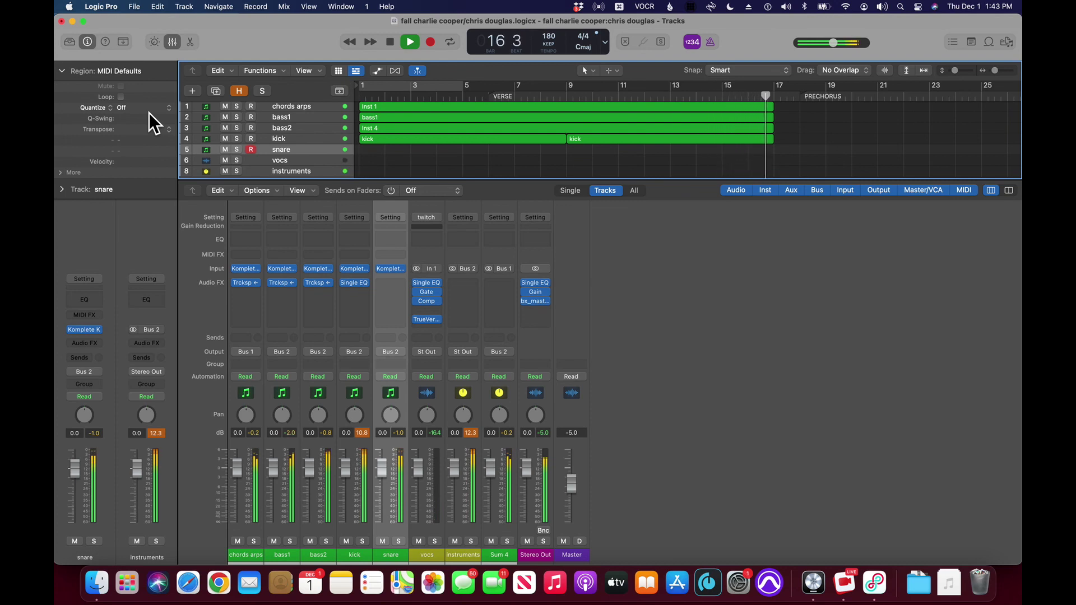
Step: Record a snare part from bar 1 through bar 8 and quantize its region to 1/8 Note
key(space)
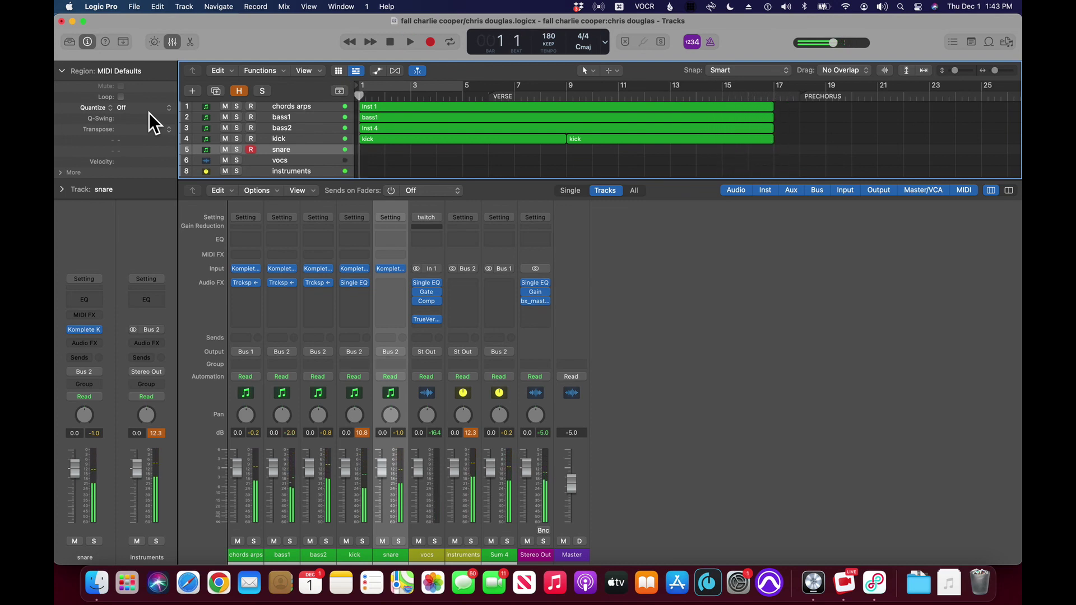
key(r)
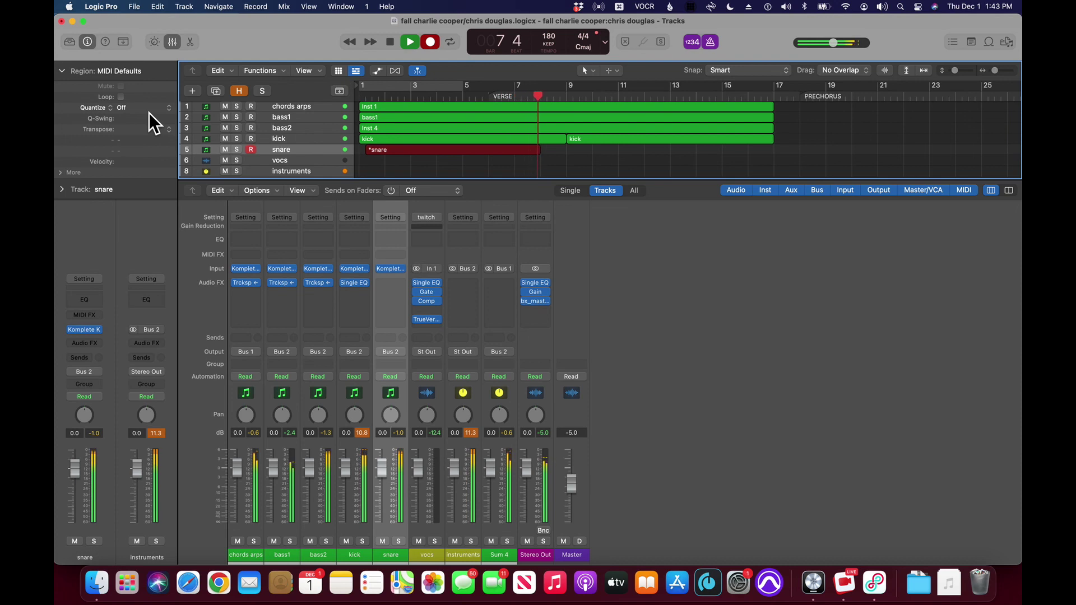
key(space)
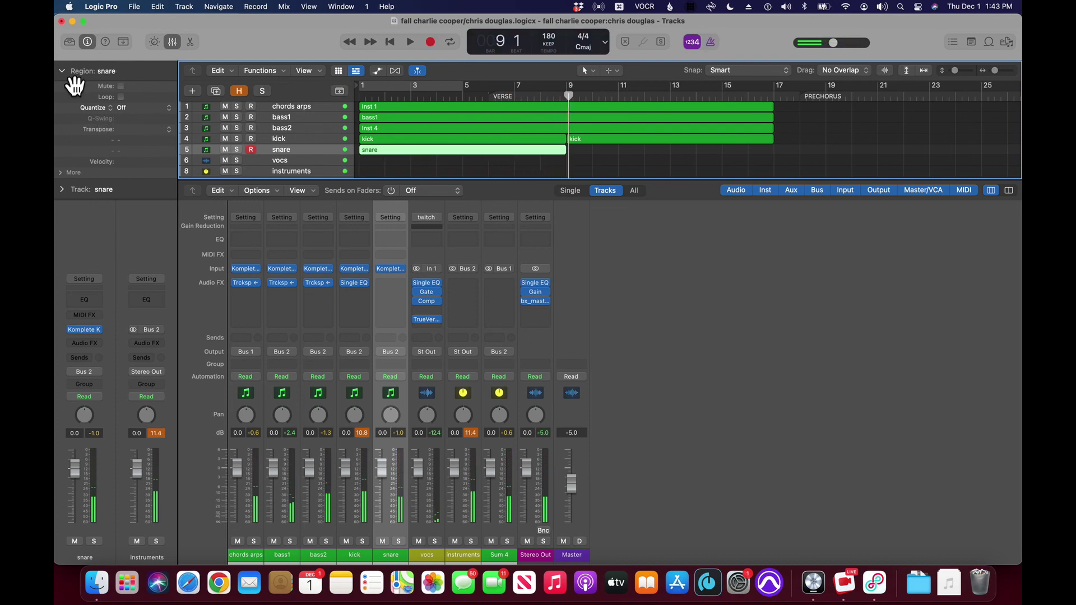
click(149, 110)
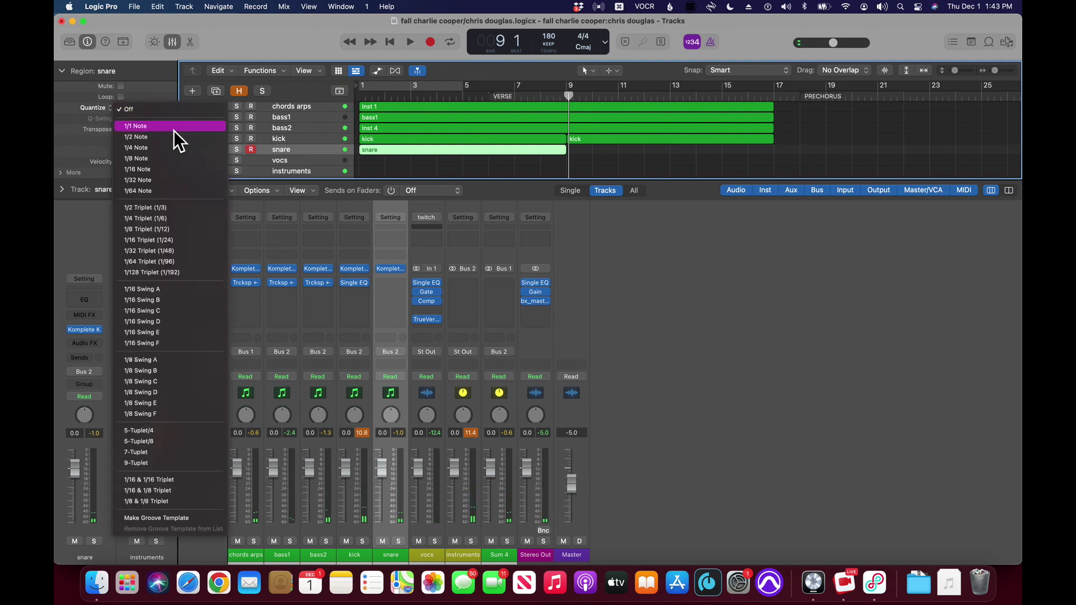
click(174, 162)
Step: Check the quantized snare part from bar 1, place a copy of its region at bar 9, and play it back
key(Return)
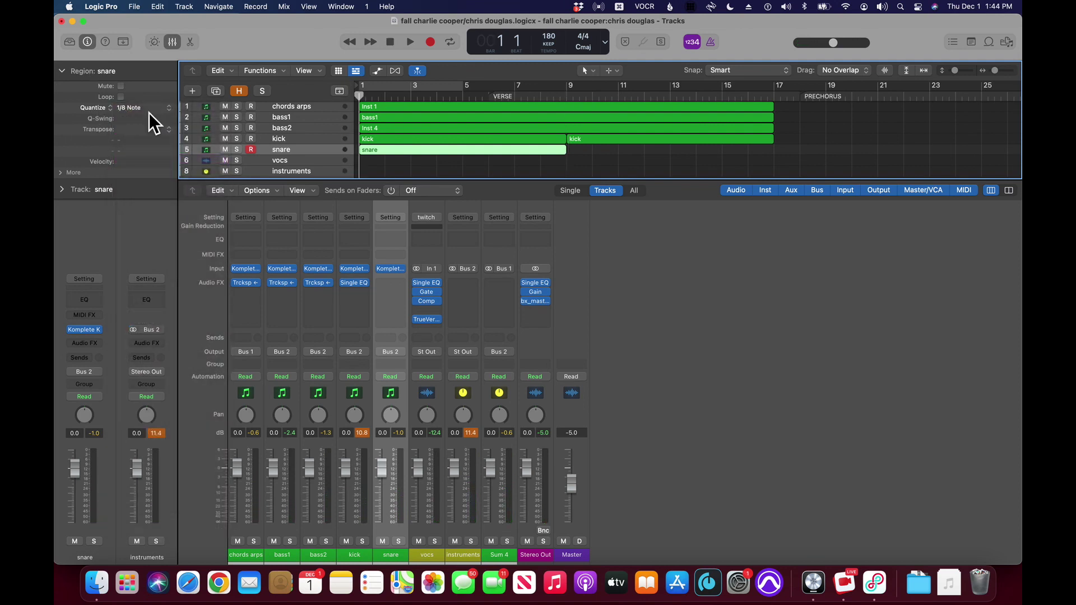
key(space)
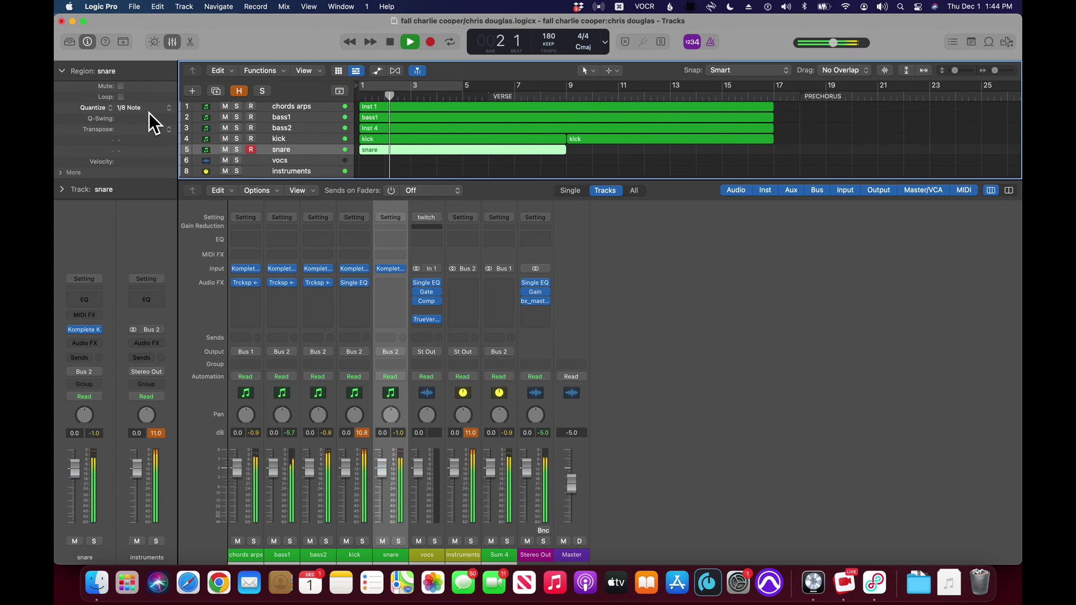
key(space)
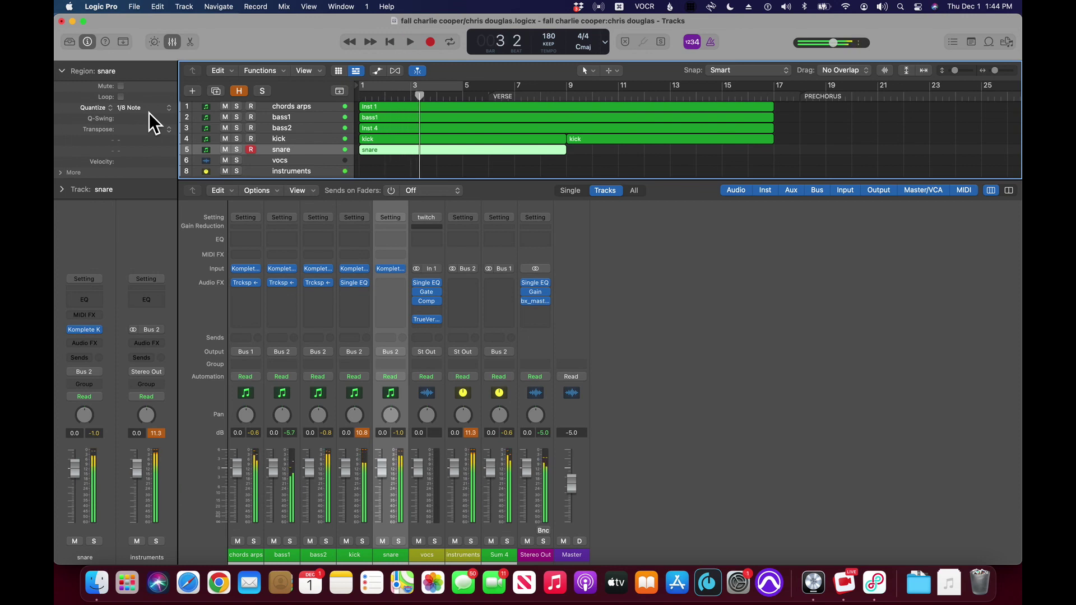
key(Return)
key(shift+period)
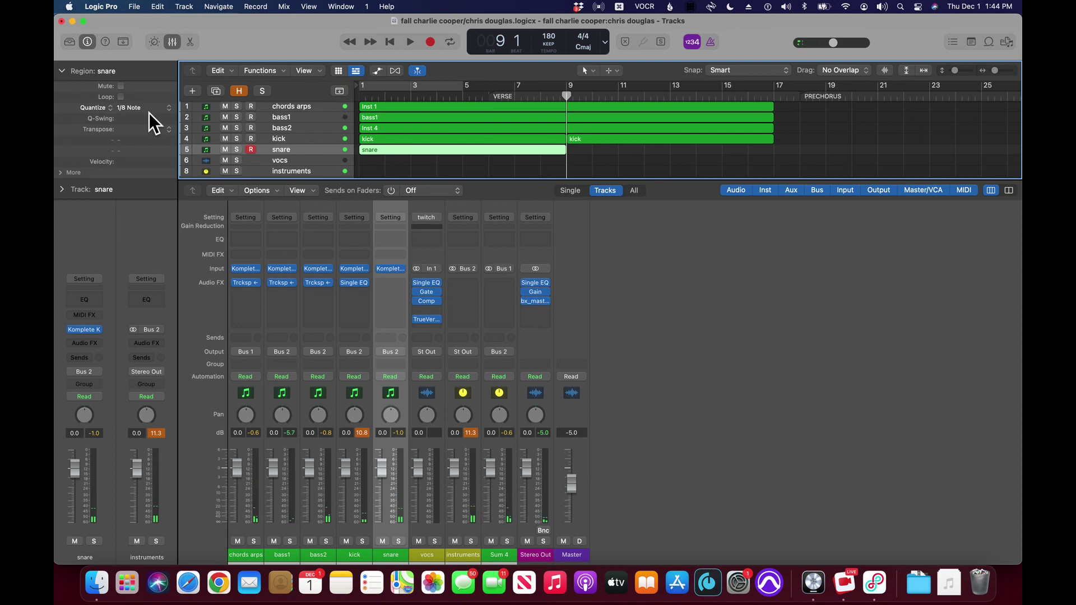
key(super+v)
key(space)
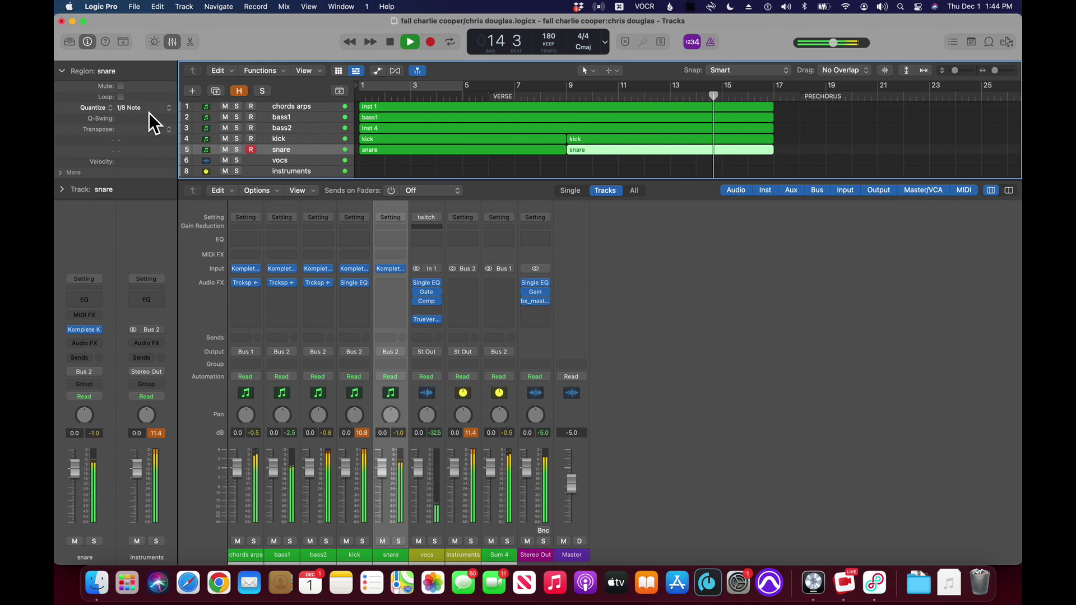
Step: Rename the snare track as rim and restart playback of the arrangement from bar 1
key(shift+Return)
text(rim)
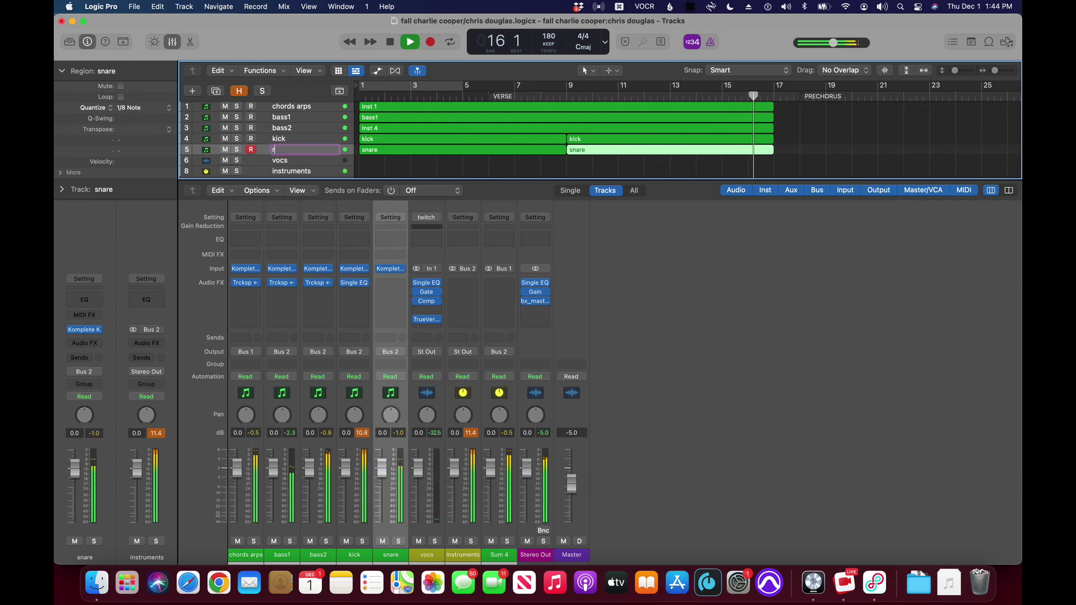
key(Return)
key(space)
key(space)
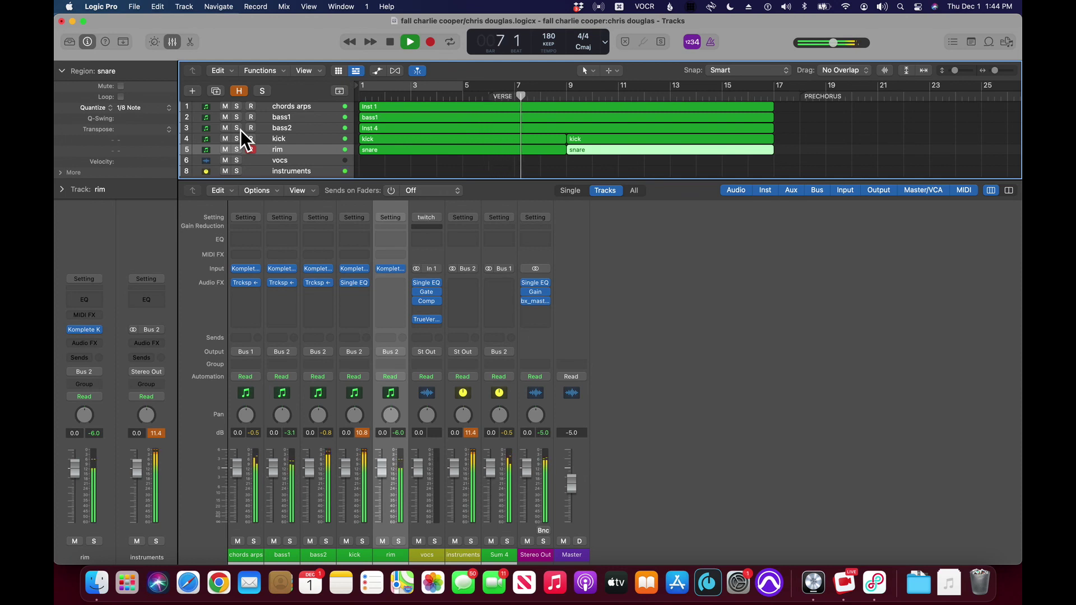
Step: Stop playback, return to bar 1, and go through the mixer channels to the Sum 4 bus
key(space)
key(Return)
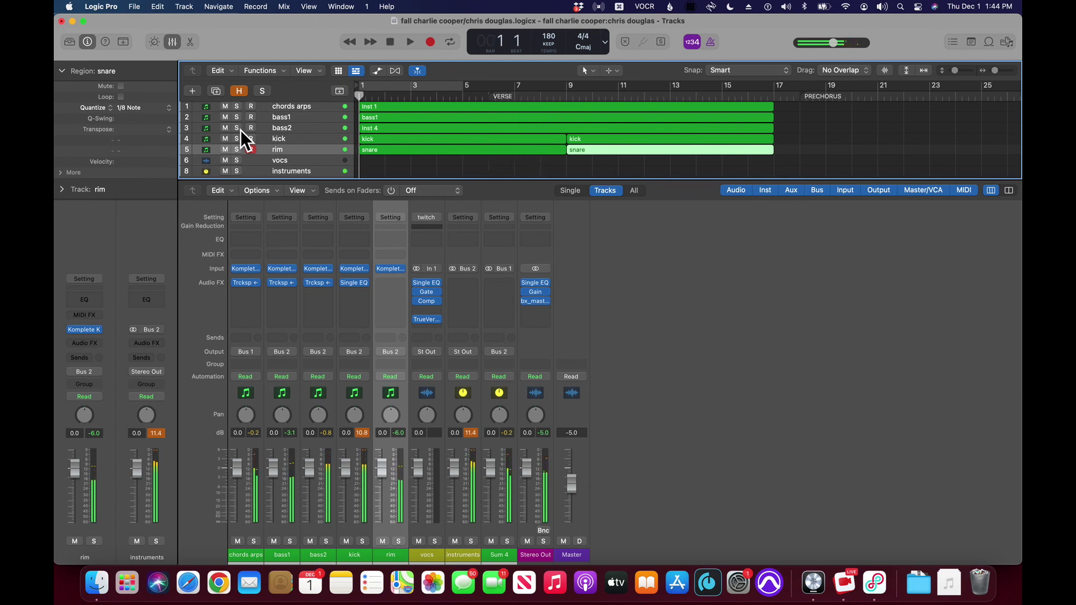
click(603, 447)
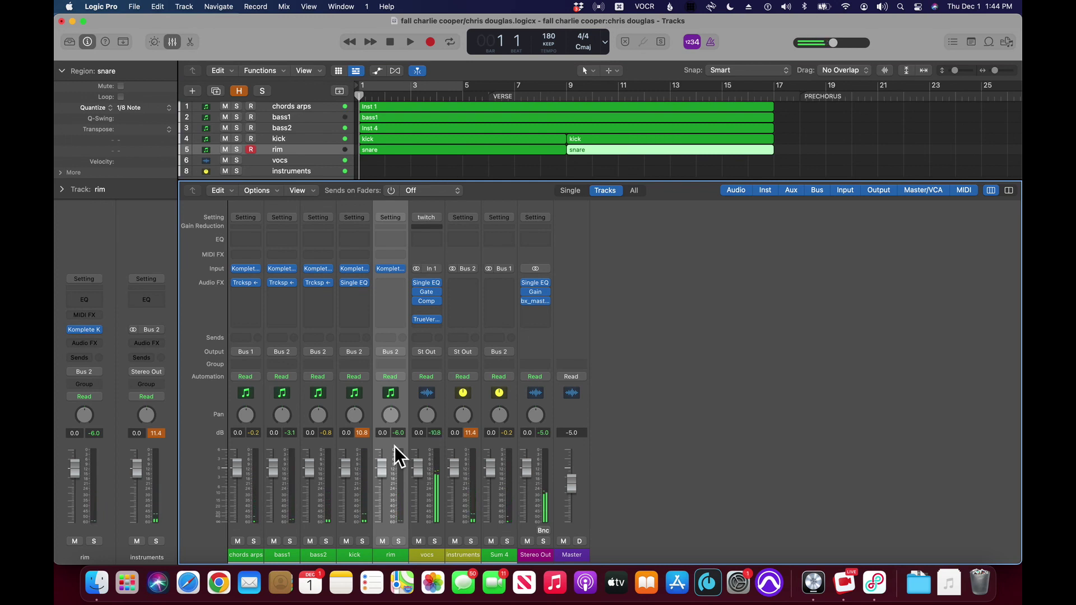
click(575, 385)
click(539, 447)
click(504, 446)
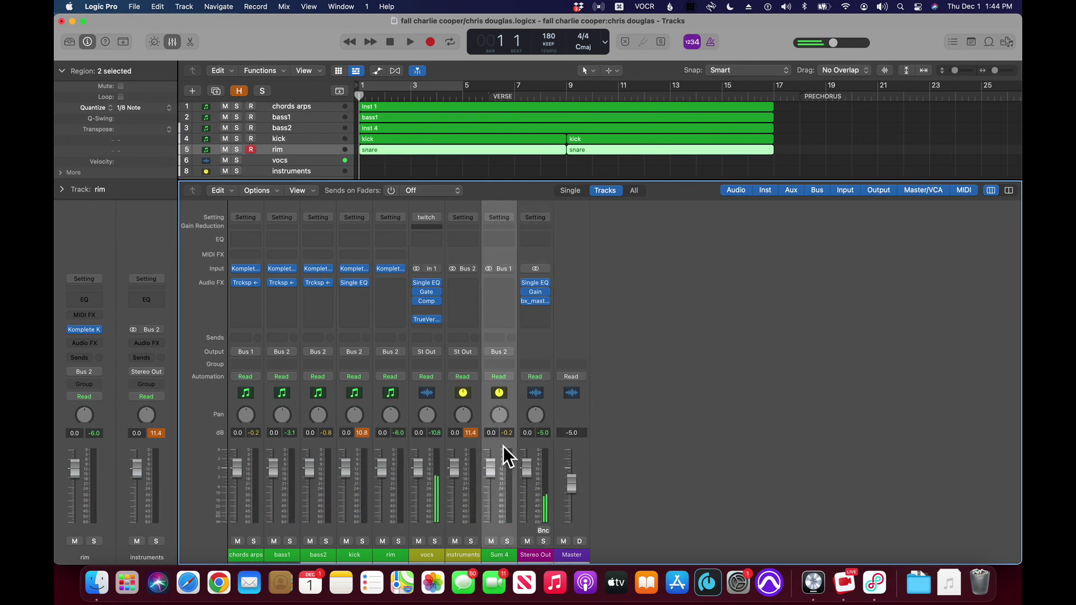
click(539, 446)
click(504, 447)
click(468, 454)
click(503, 455)
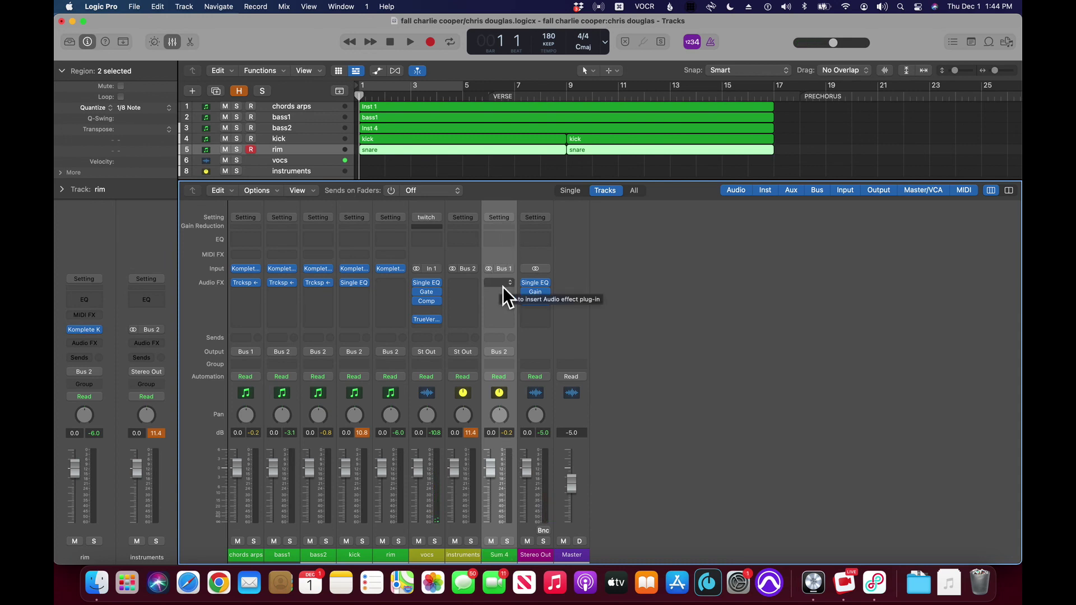
double_click(498, 555)
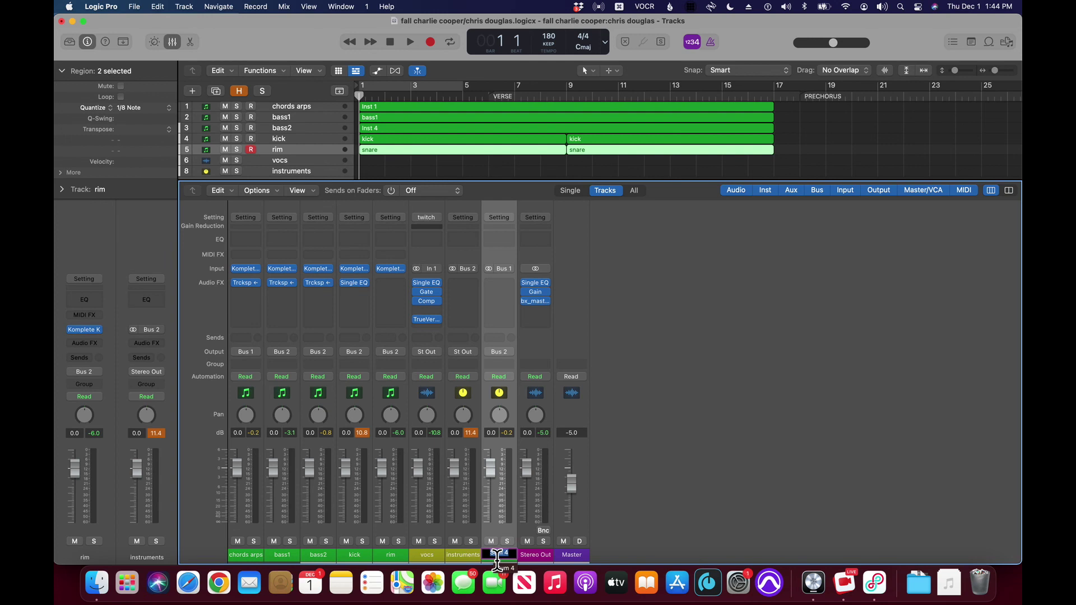
key(Return)
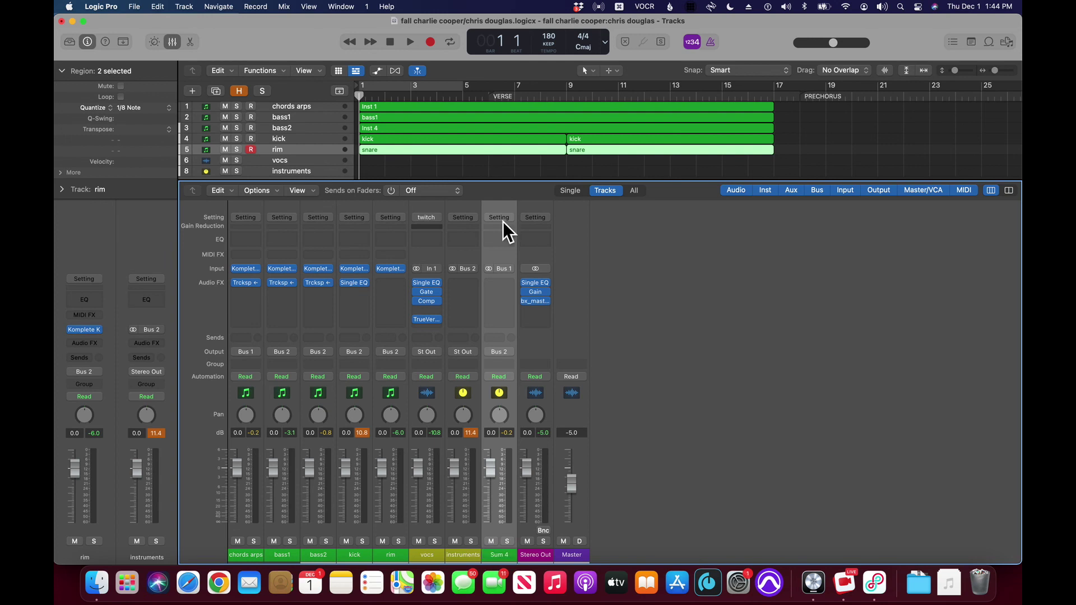
click(503, 222)
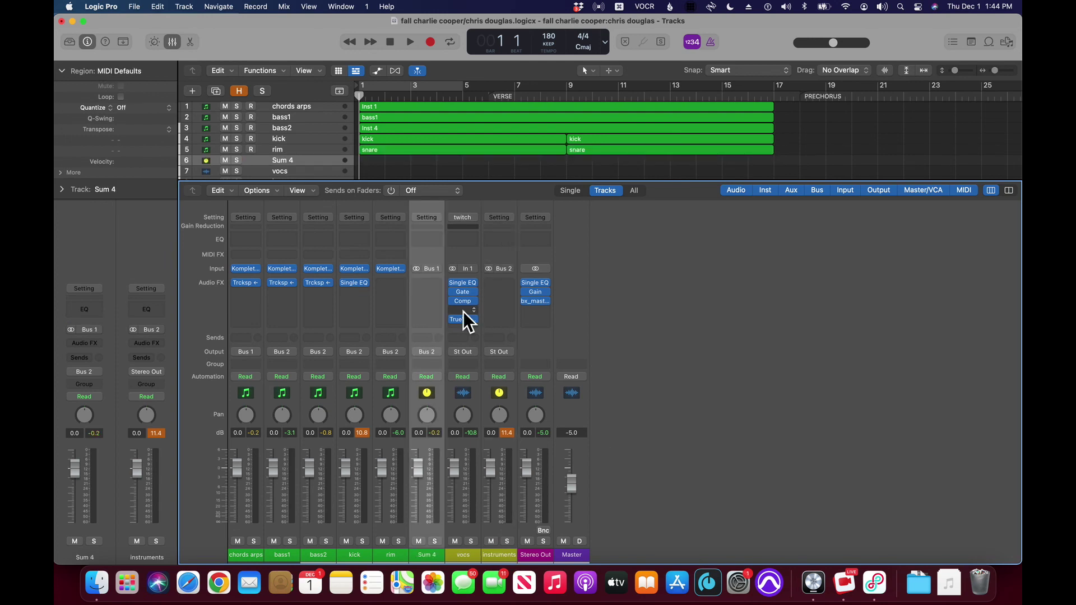
click(464, 116)
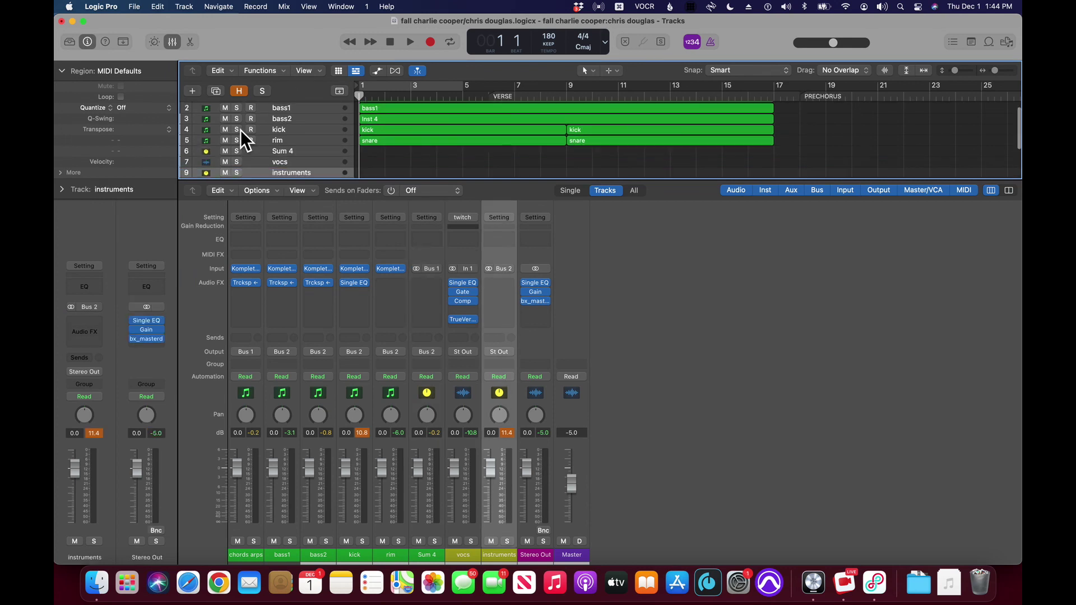
scroll(241, 131, down, 1)
click(270, 167)
click(270, 156)
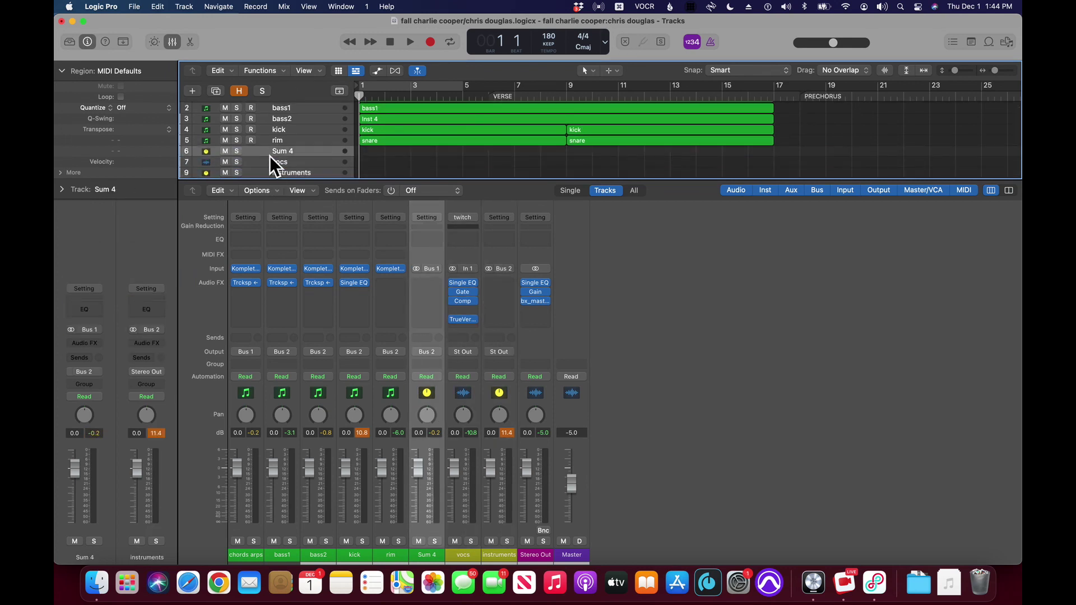
key(super+BackSpace)
click(270, 144)
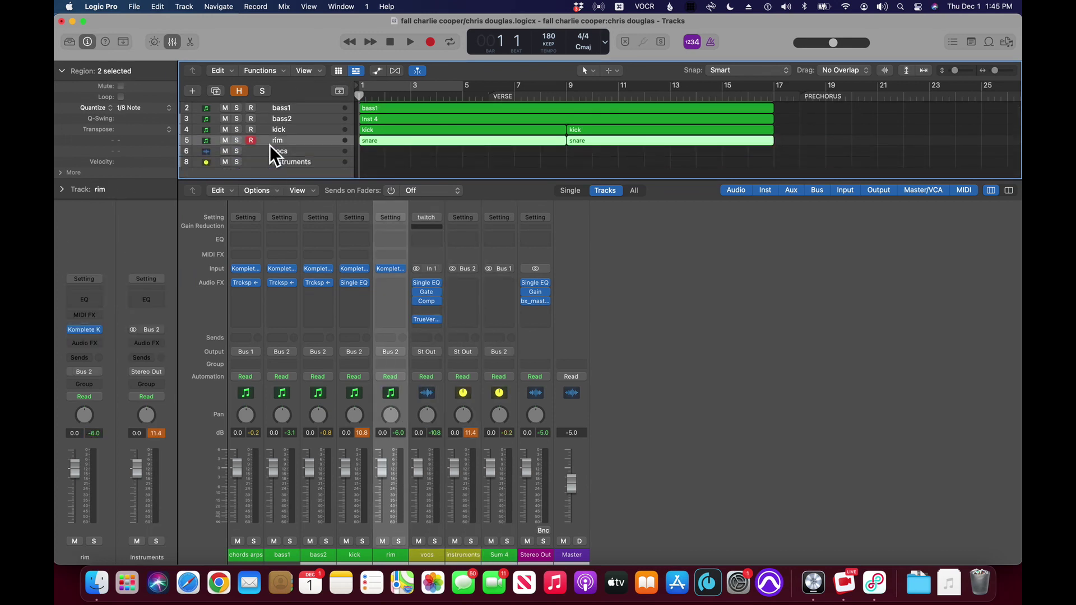
Step: Play the opening bars of the arrangement, return to bar 1, and select the kick track
key(space)
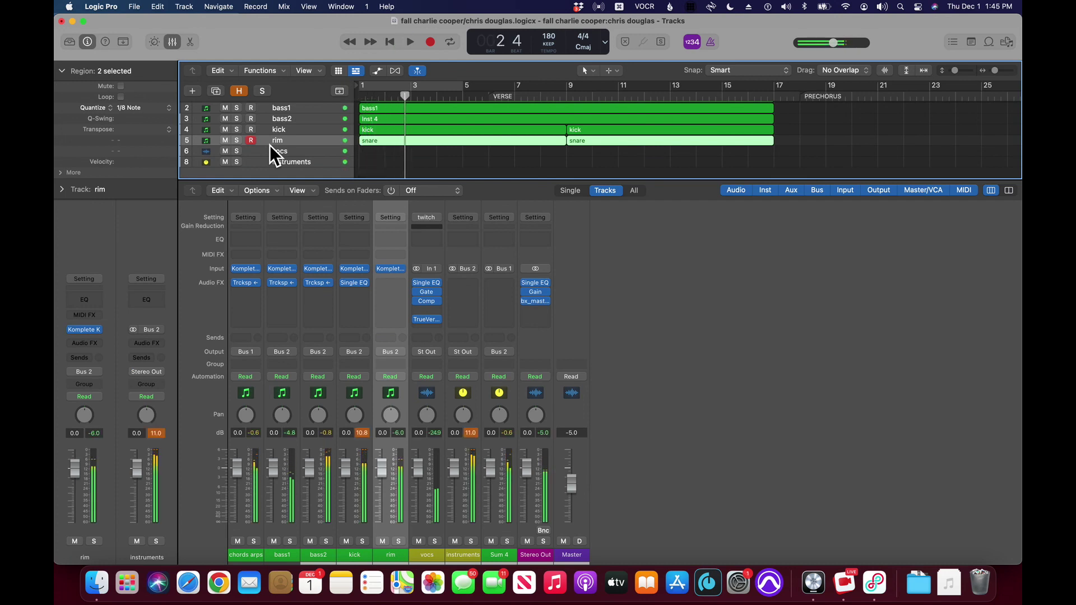
key(space)
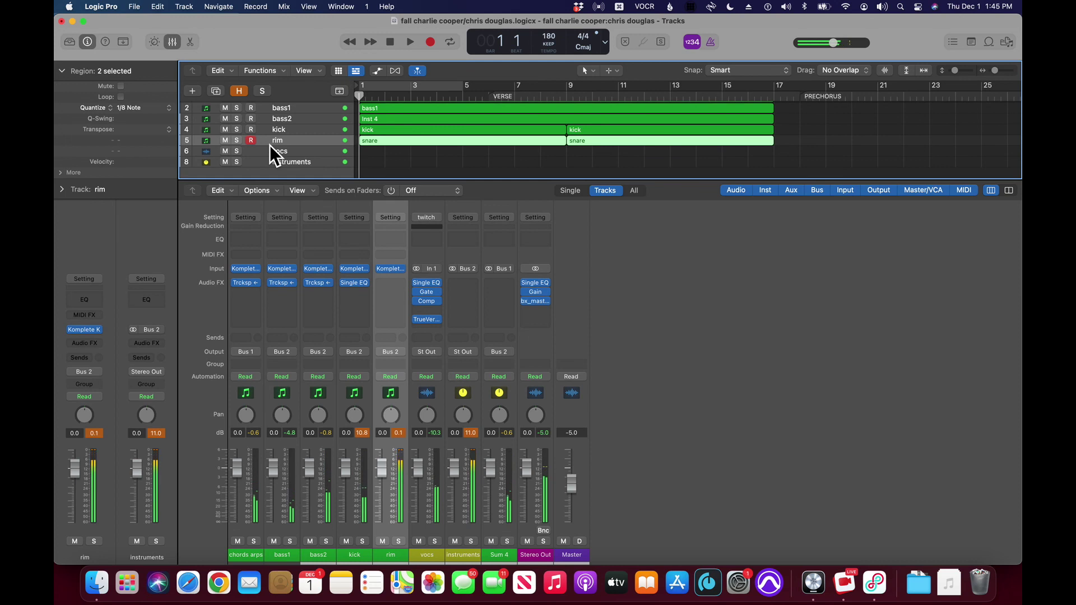
key(Up)
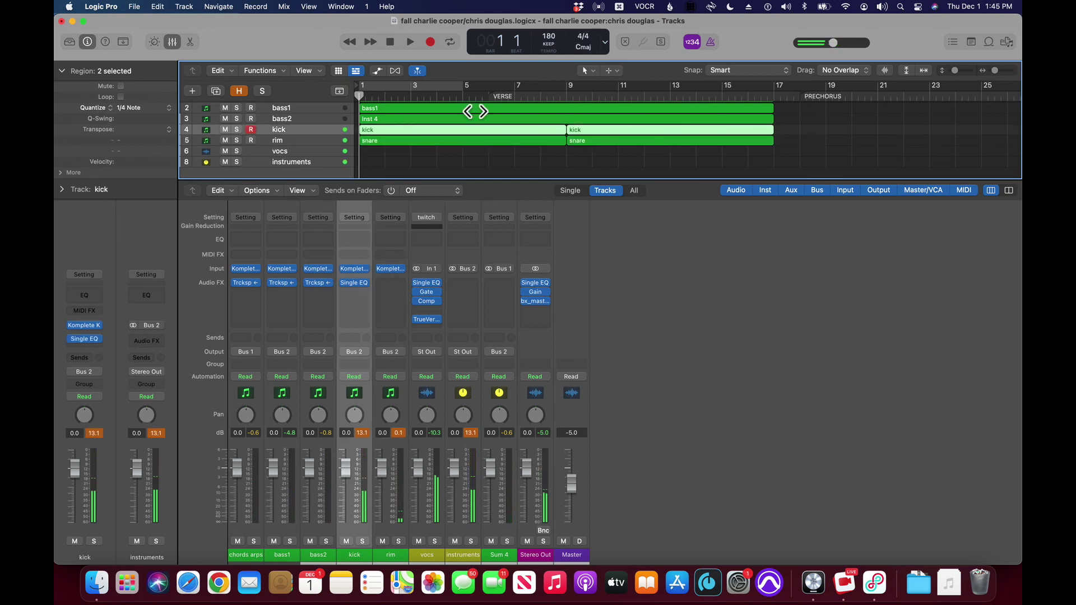
Step: Load the 21 EDM 4 Life preset in the bx_masterdesk True Peak plug-in on Stereo Out and close its window
click(604, 447)
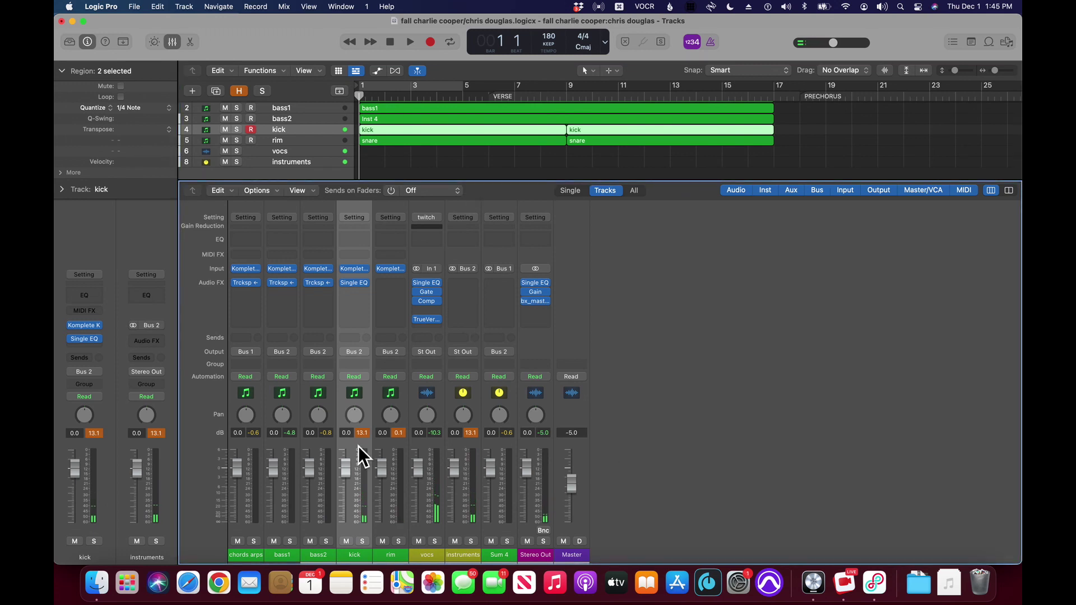
click(576, 388)
key(Left)
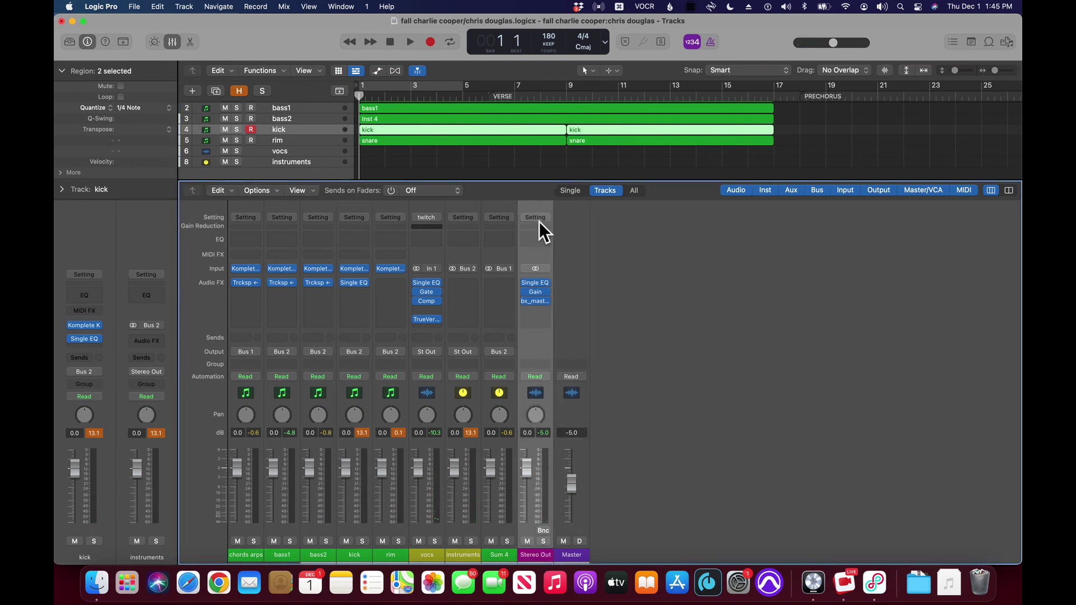
click(539, 303)
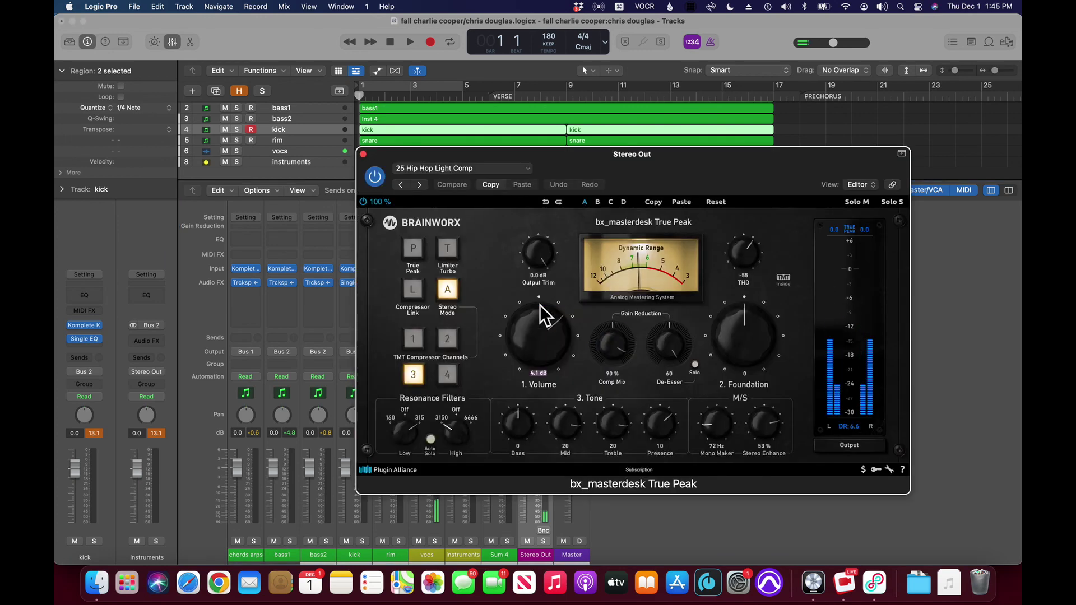
click(465, 171)
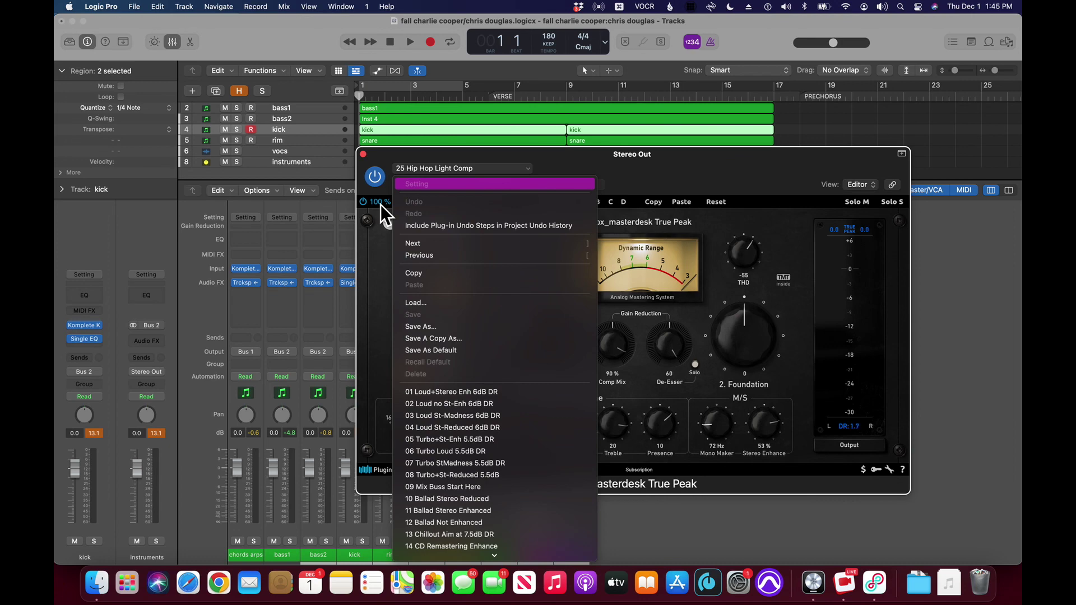
mouse_move(498, 549)
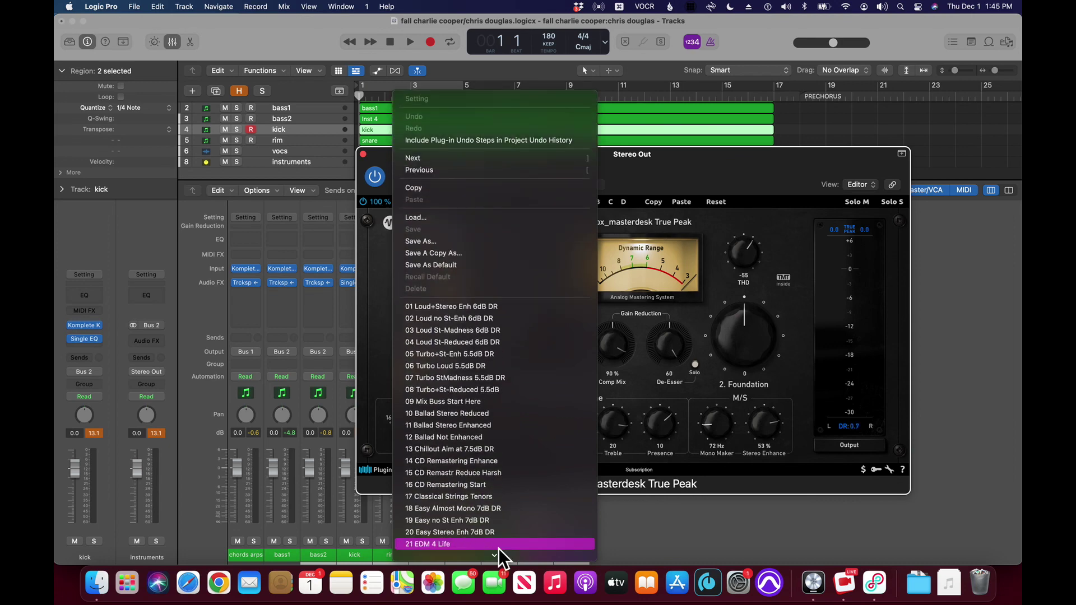
click(498, 546)
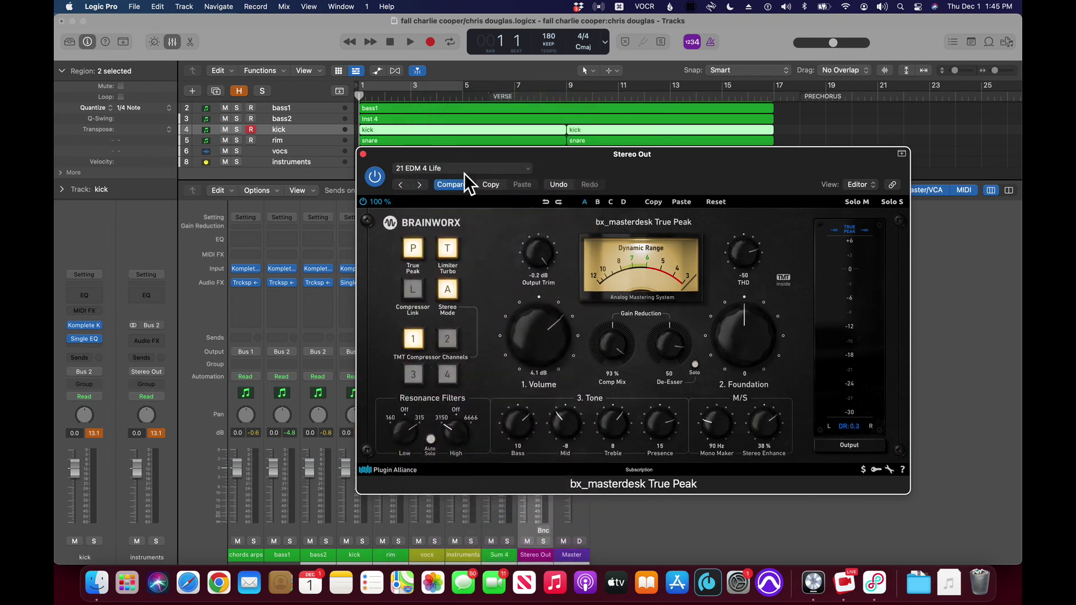
key(super+w)
Step: Listen to the arrangement from bar 1 while going through the chords arps to rim tracks, and replay the verse
key(space)
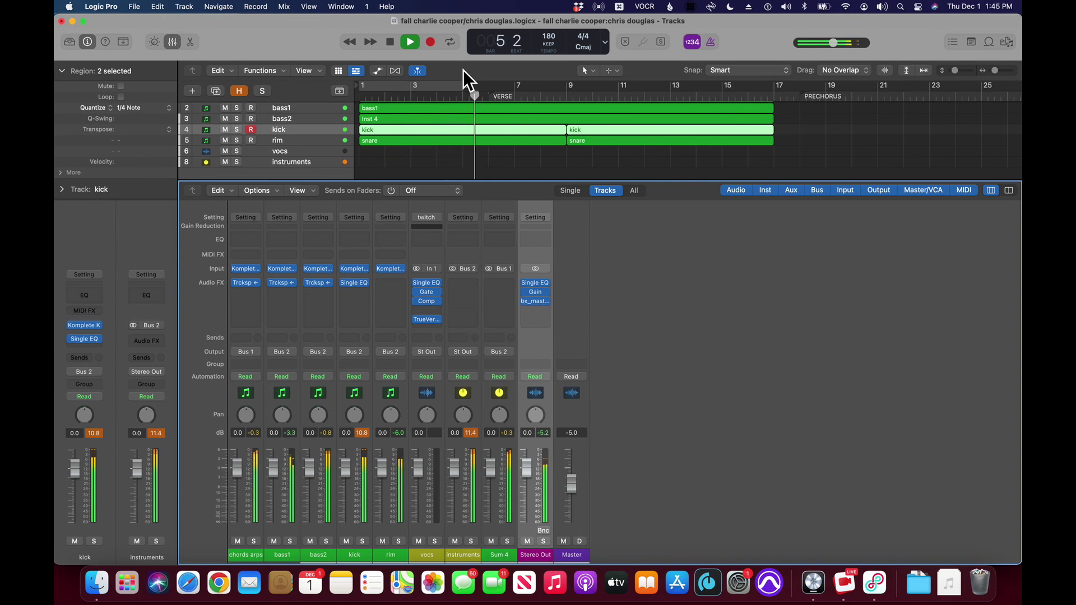
click(299, 91)
click(270, 134)
scroll(241, 131, up, 1)
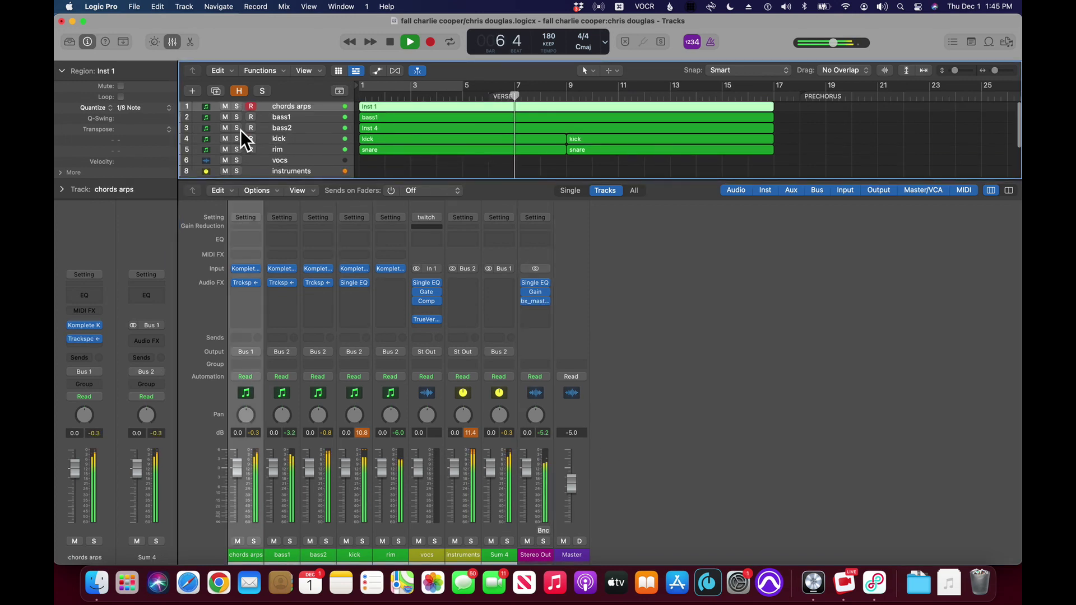
click(270, 112)
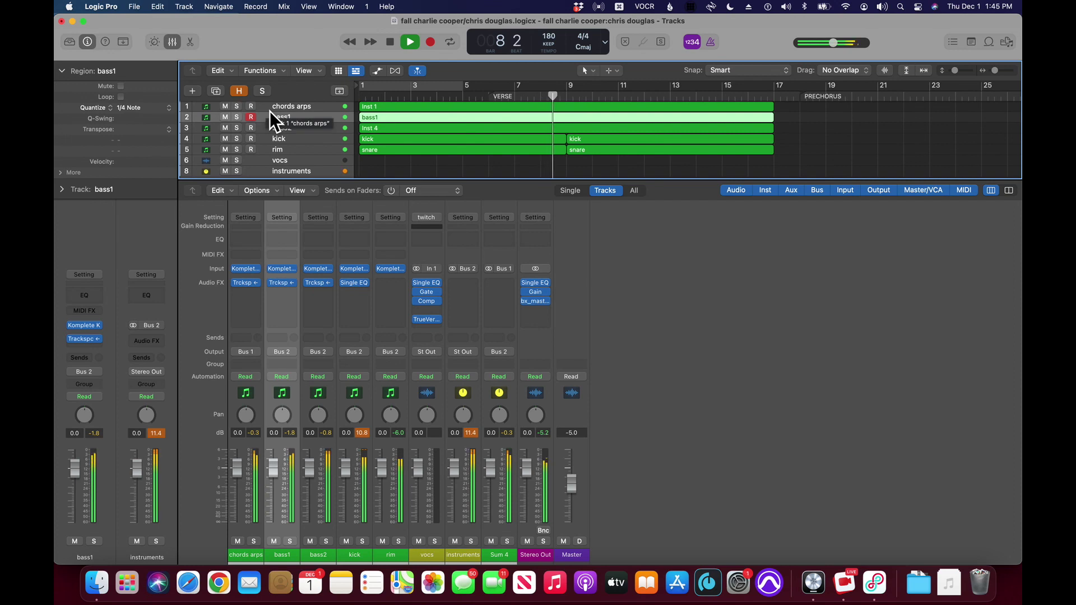
click(270, 131)
click(270, 142)
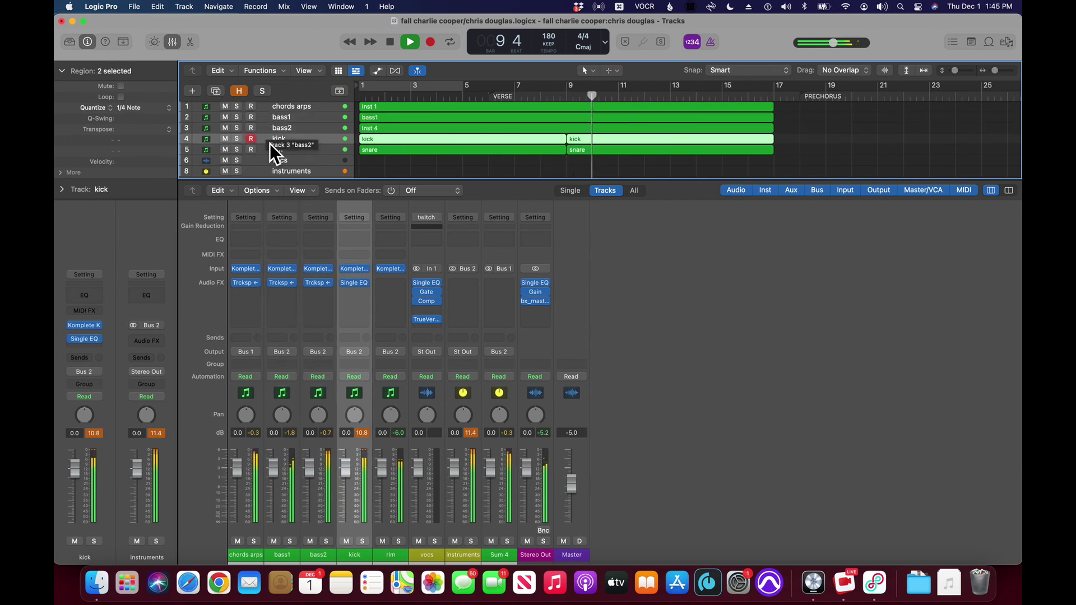
click(270, 153)
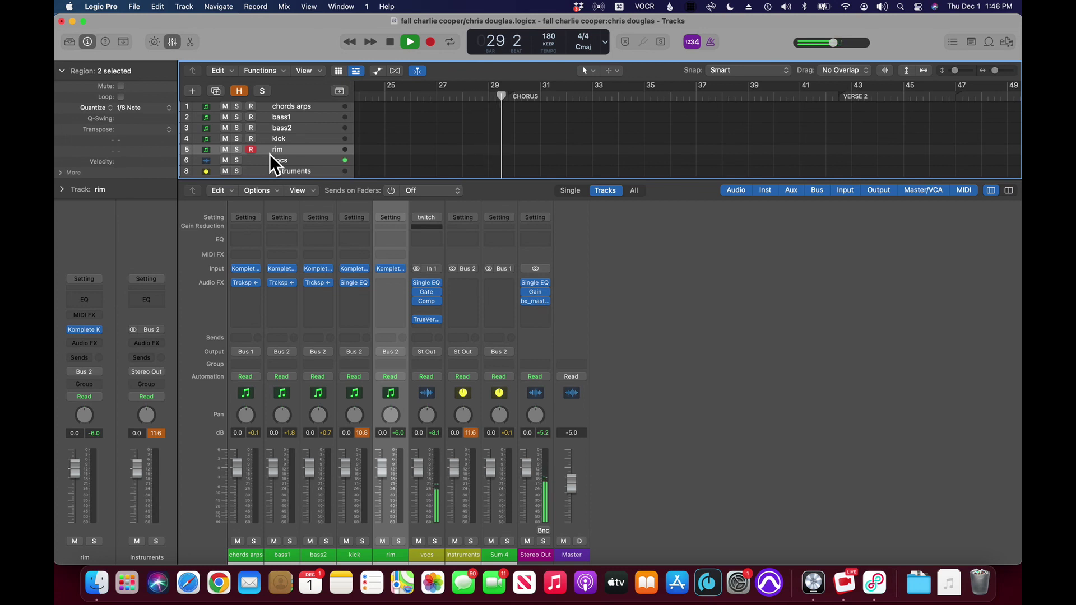
key(space)
key(Return)
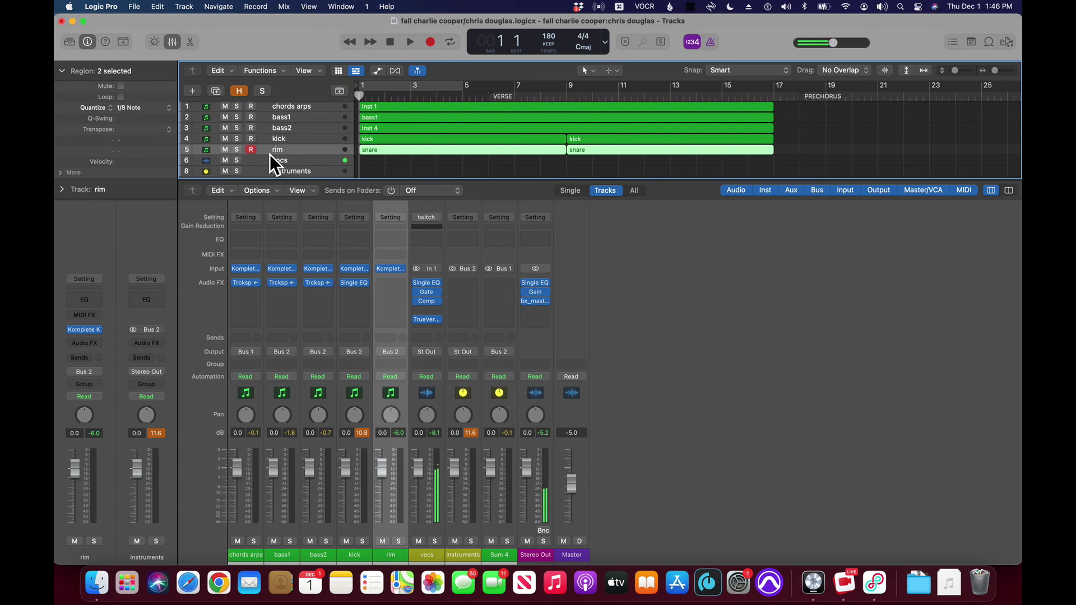
key(space)
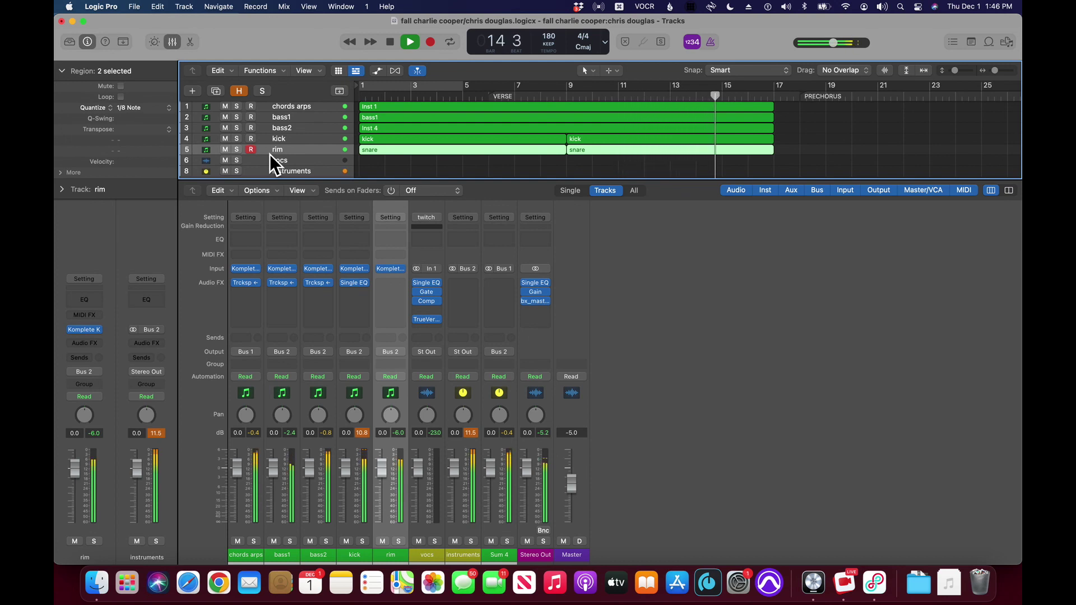
Step: Add a new track with the rim track's settings and rehearse a part on it over the verse from bar 1
key(super+d)
key(Up)
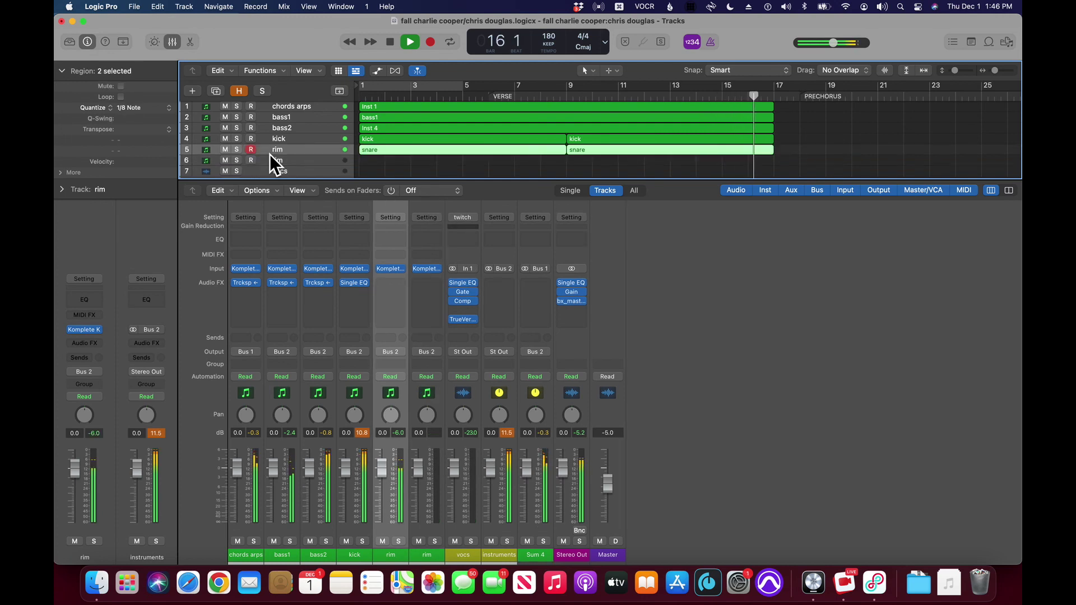
key(Down)
key(space)
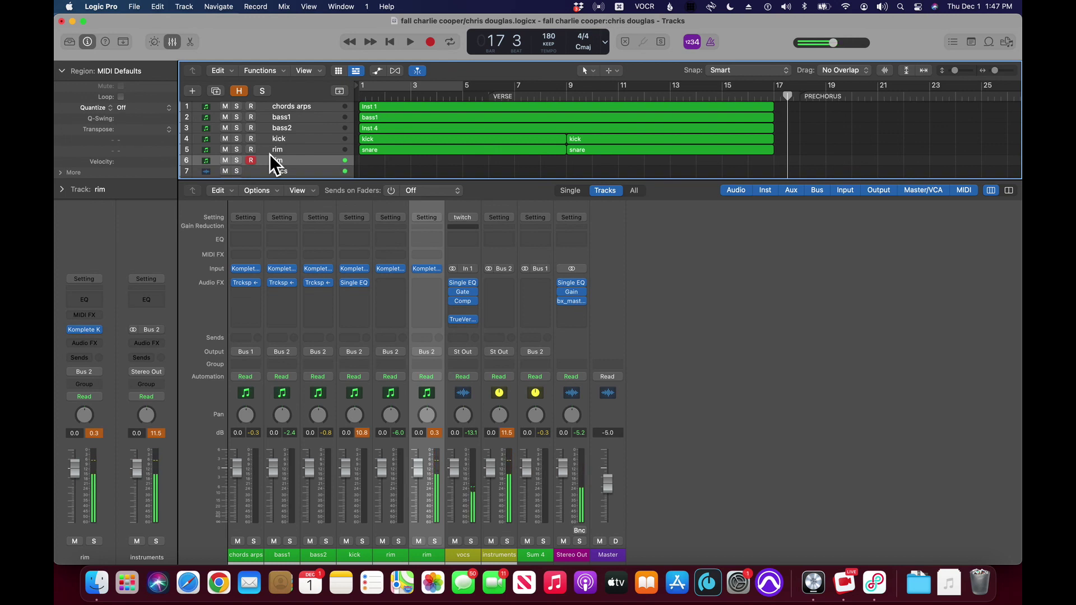
key(Return)
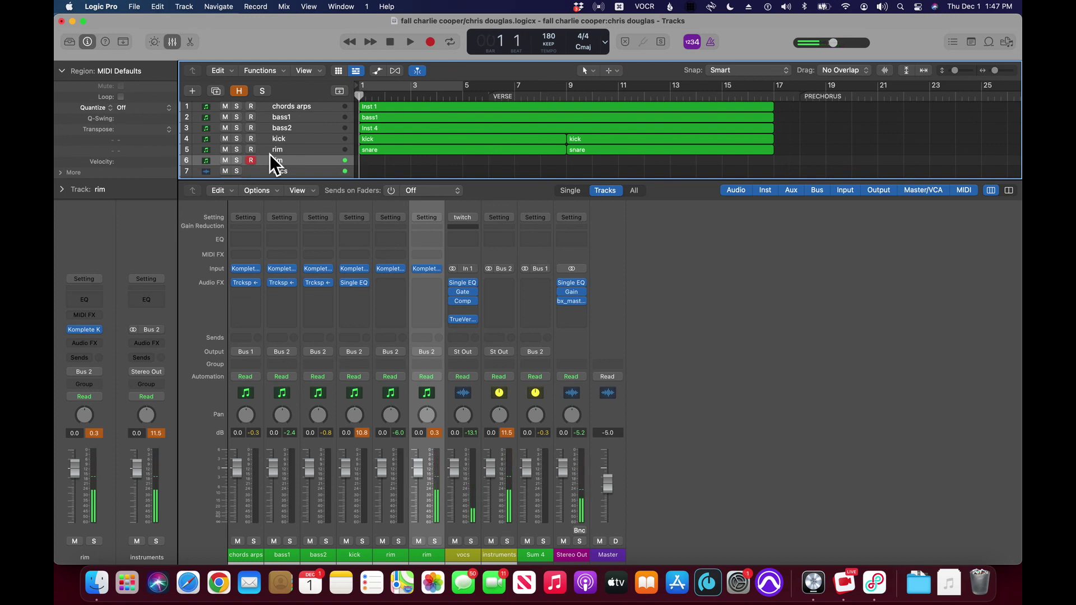
key(space)
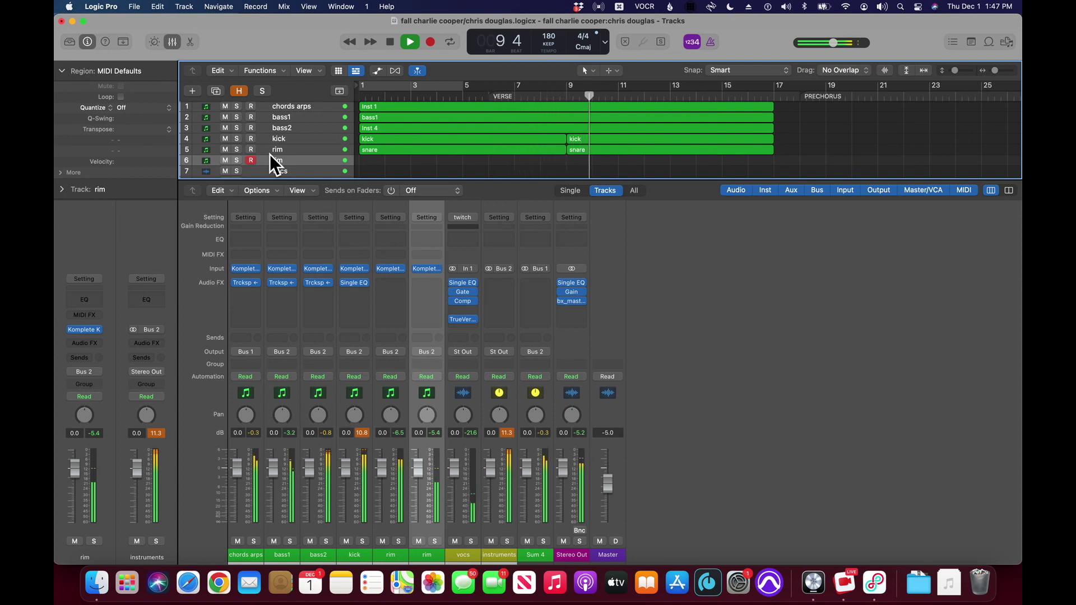
key(space)
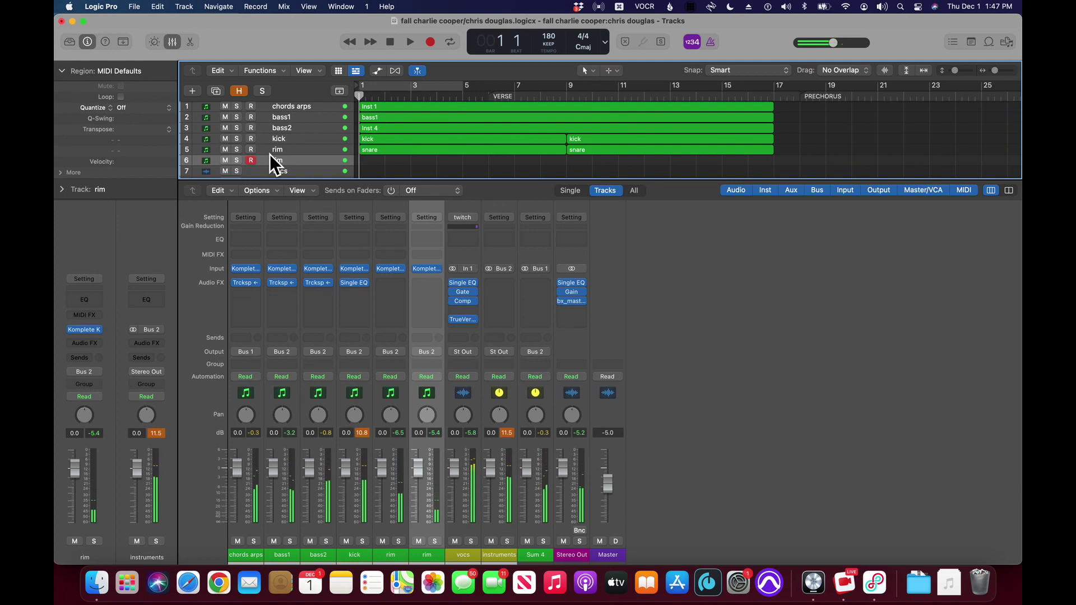
Step: Record a part on the second rim track from bar 1 through bar 8 and quantize its region to 1/4 Note
key(r)
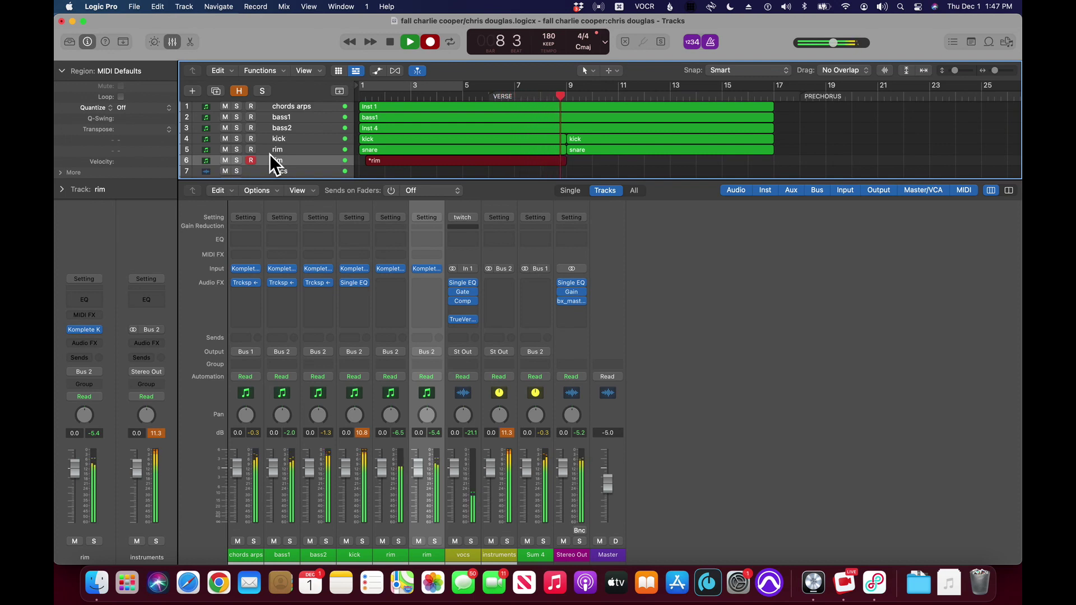
key(space)
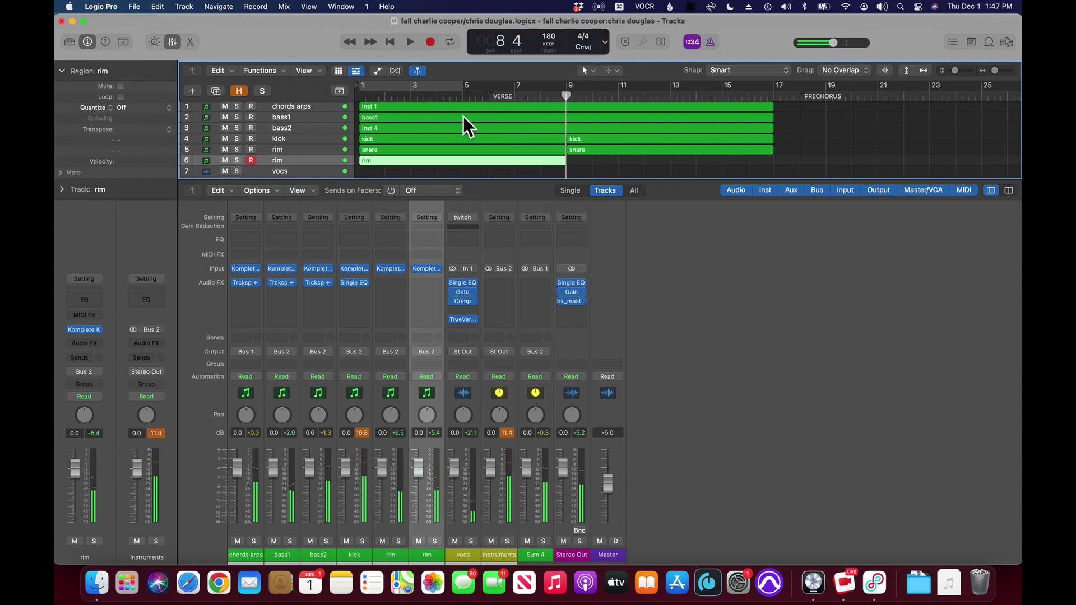
click(149, 111)
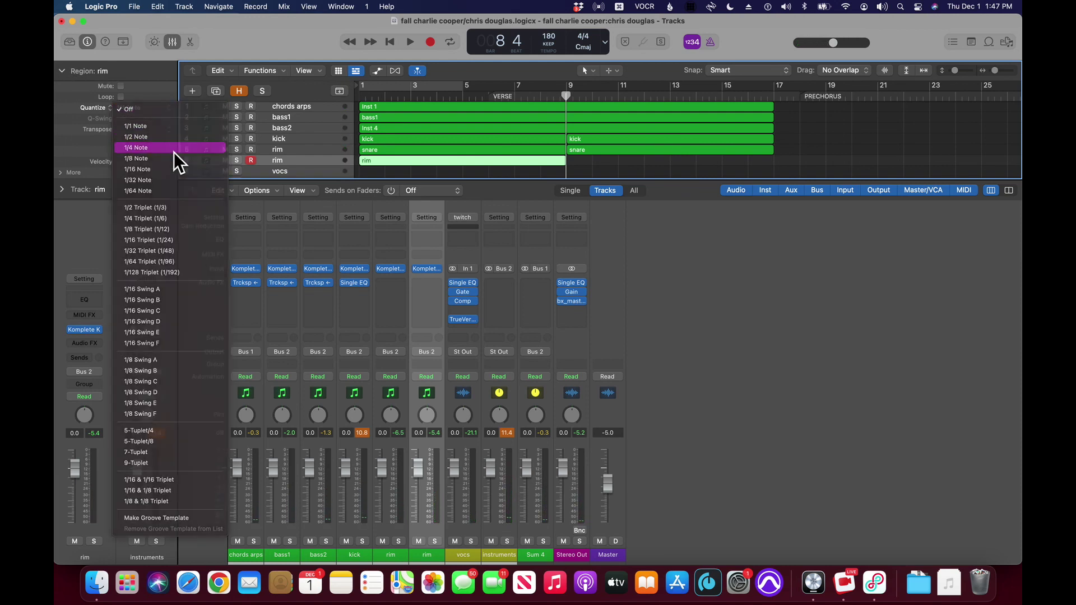
click(174, 151)
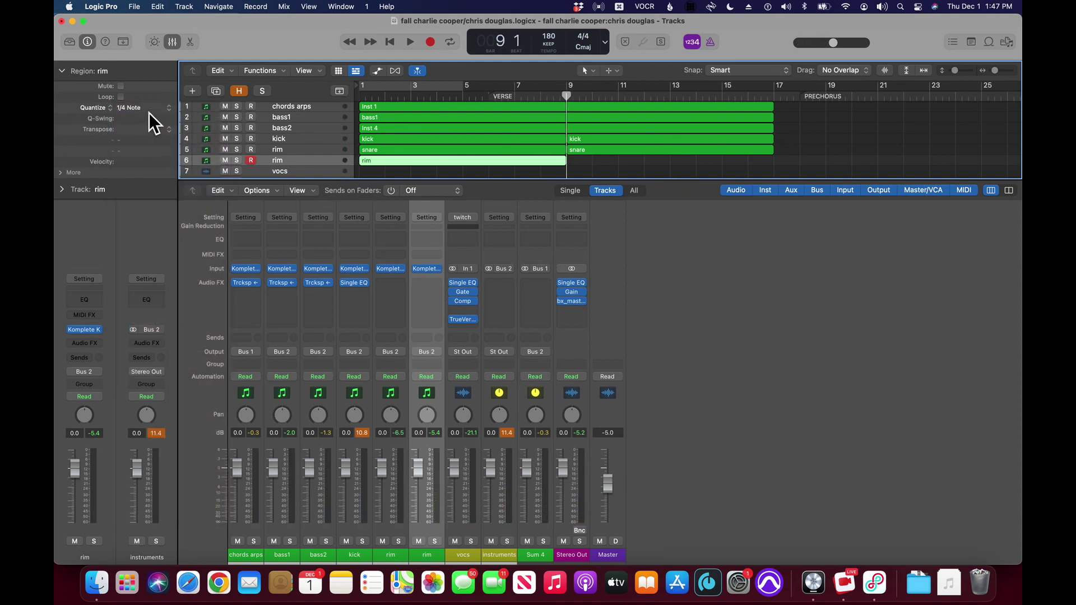
Step: Repeat the second rim track's region at bar 9, quantize the copy to 1/8 Note and play the verse from bar 1
key(super+r)
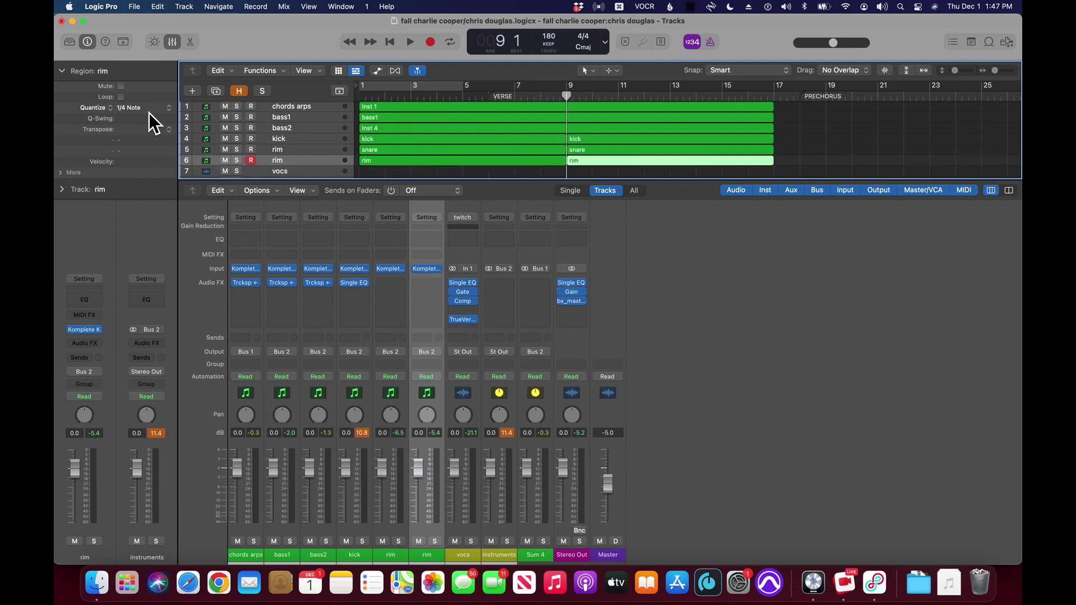
key(Return)
key(space)
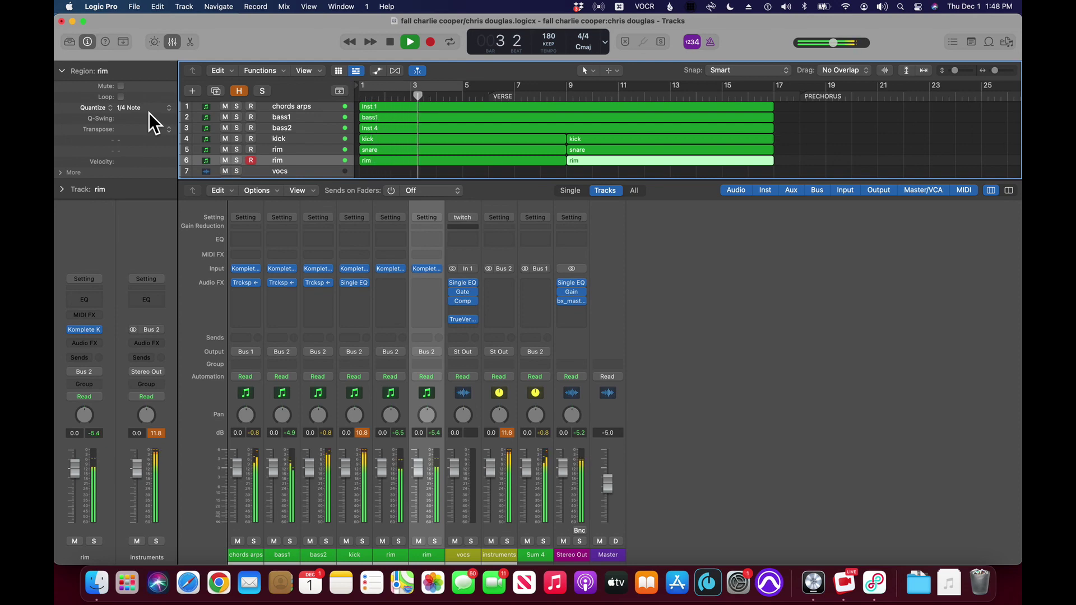
click(149, 113)
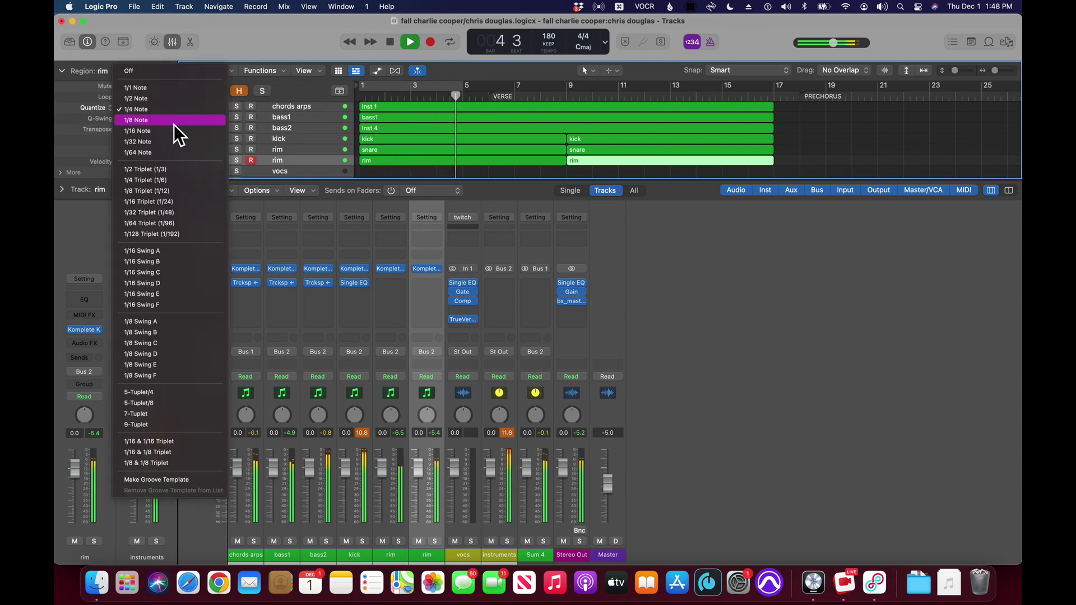
click(174, 125)
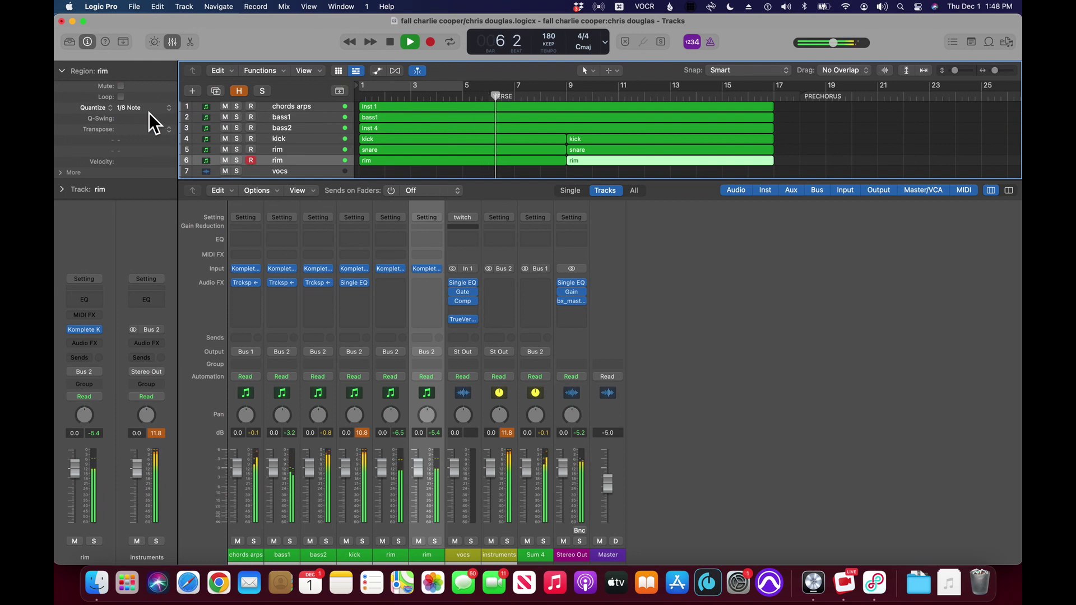
key(Return)
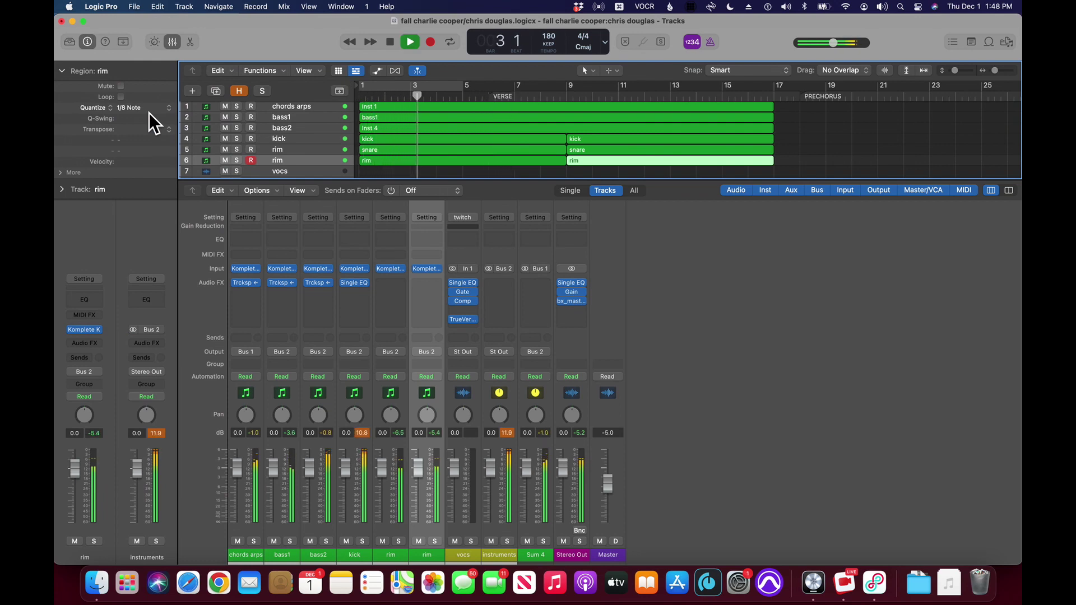
key(space)
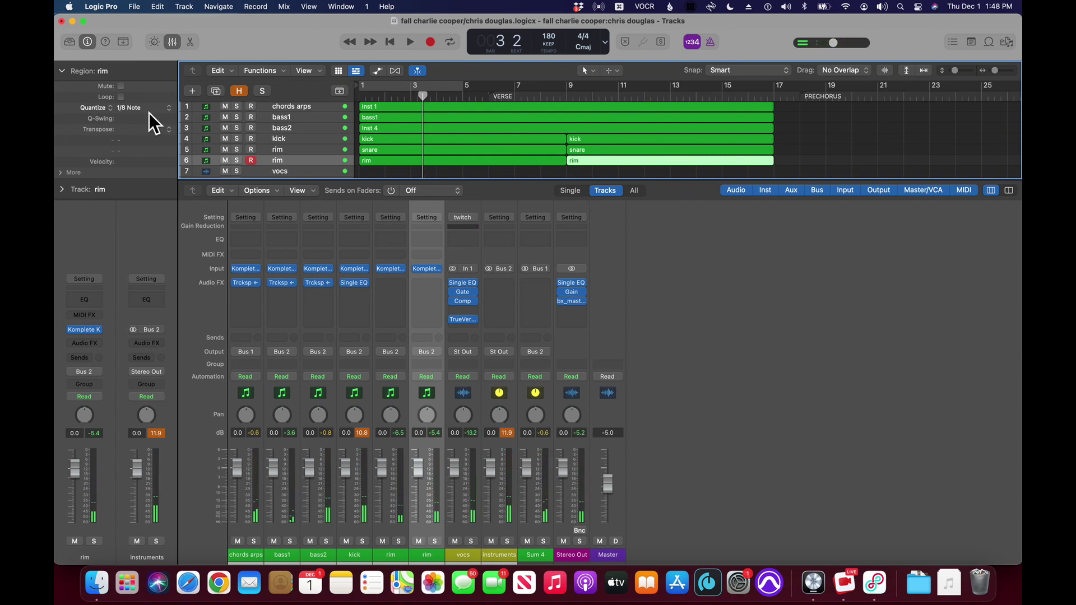
key(Return)
key(space)
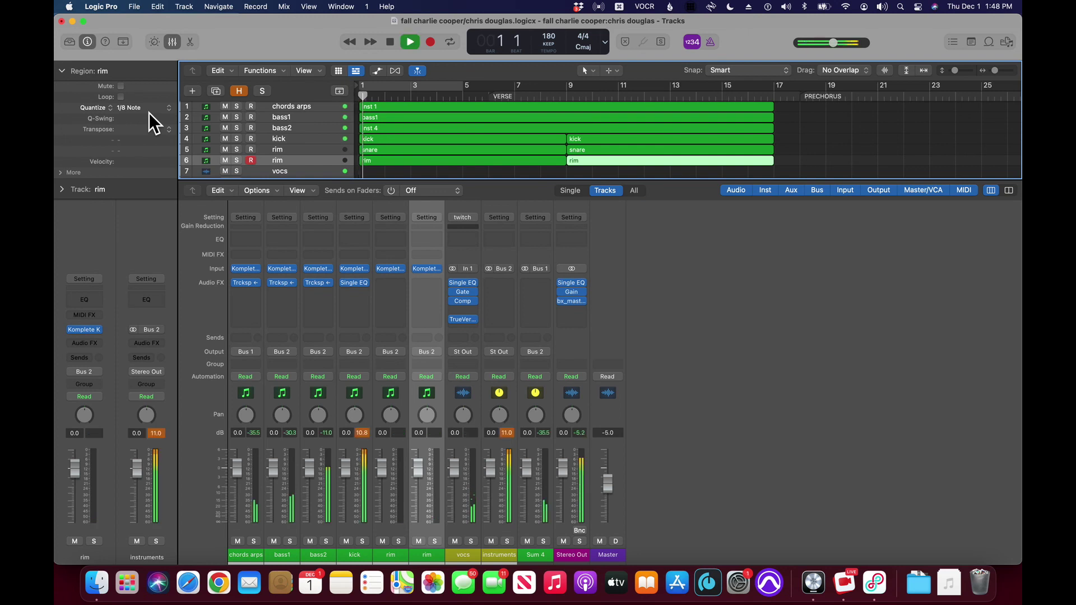
Step: Solo the second rim track during playback and delete both of its regions
key(s)
scroll(149, 112, up, 1)
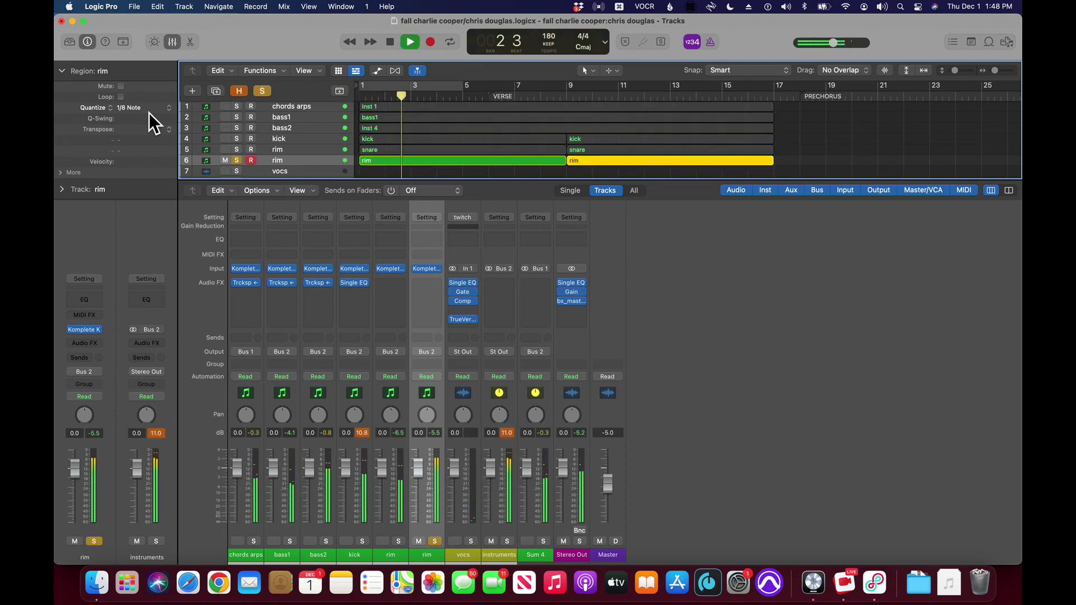
key(Delete)
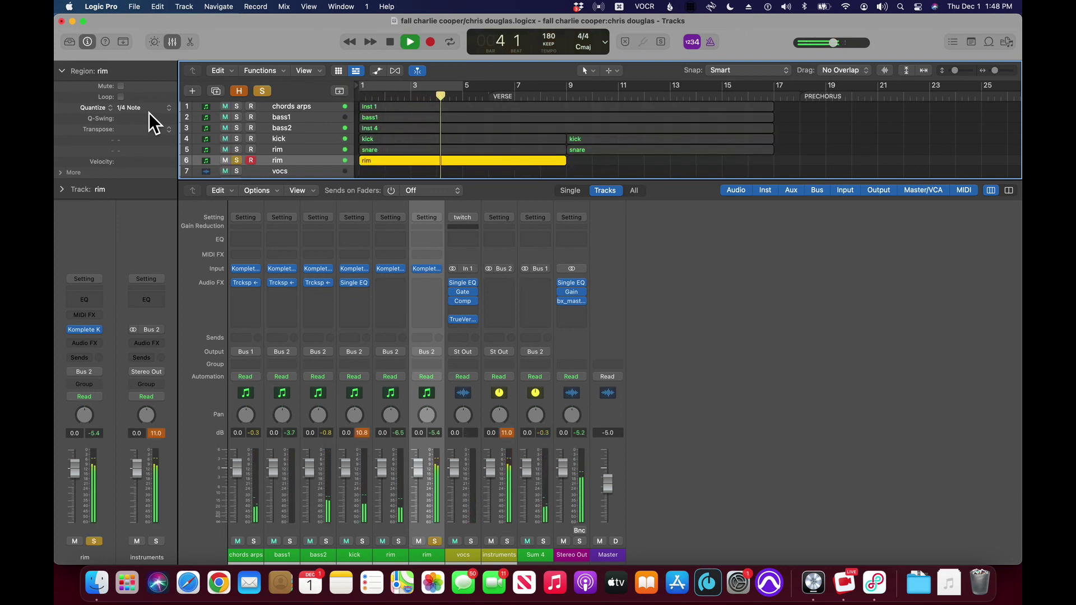
key(Return)
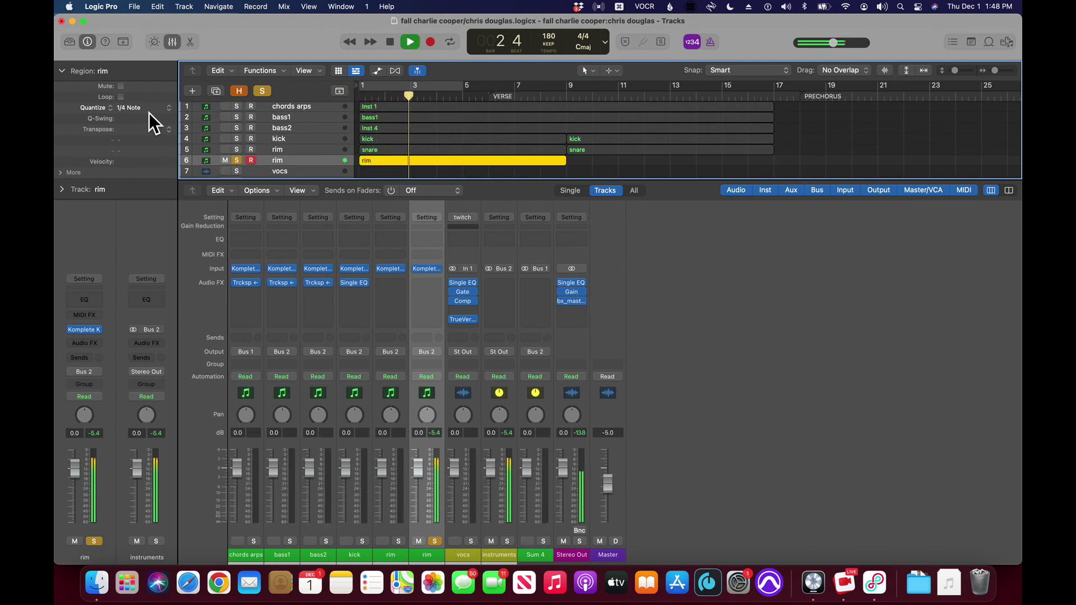
key(Return)
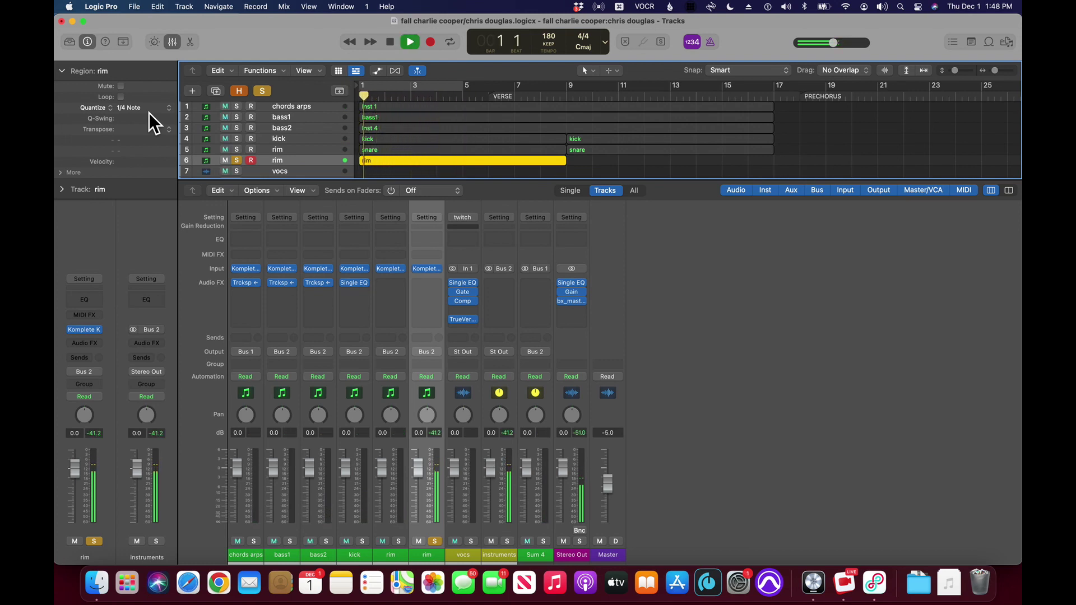
scroll(149, 112, up, 3)
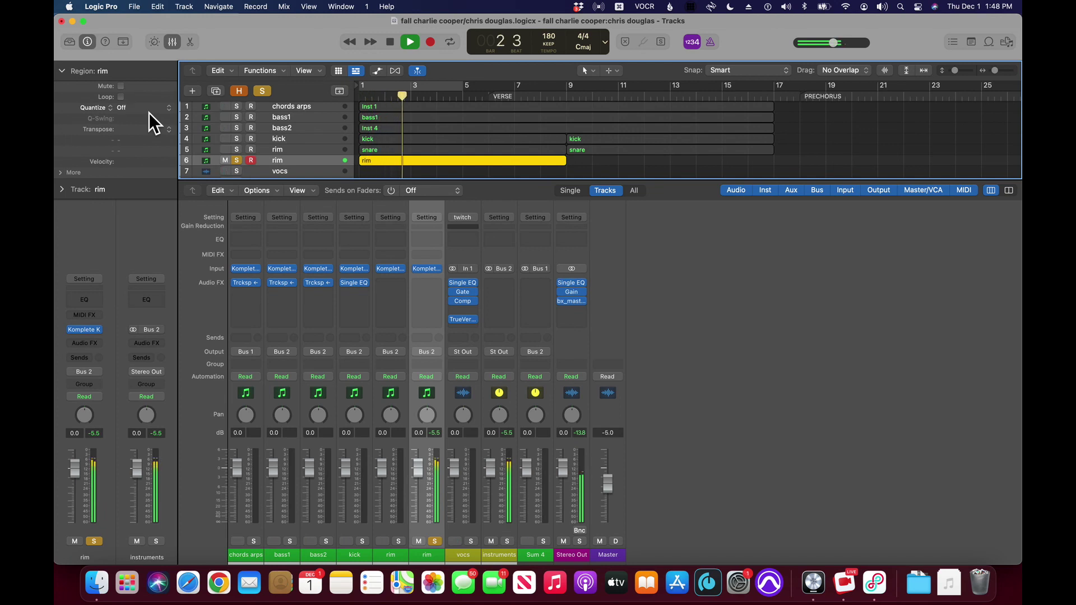
key(Return)
key(Delete)
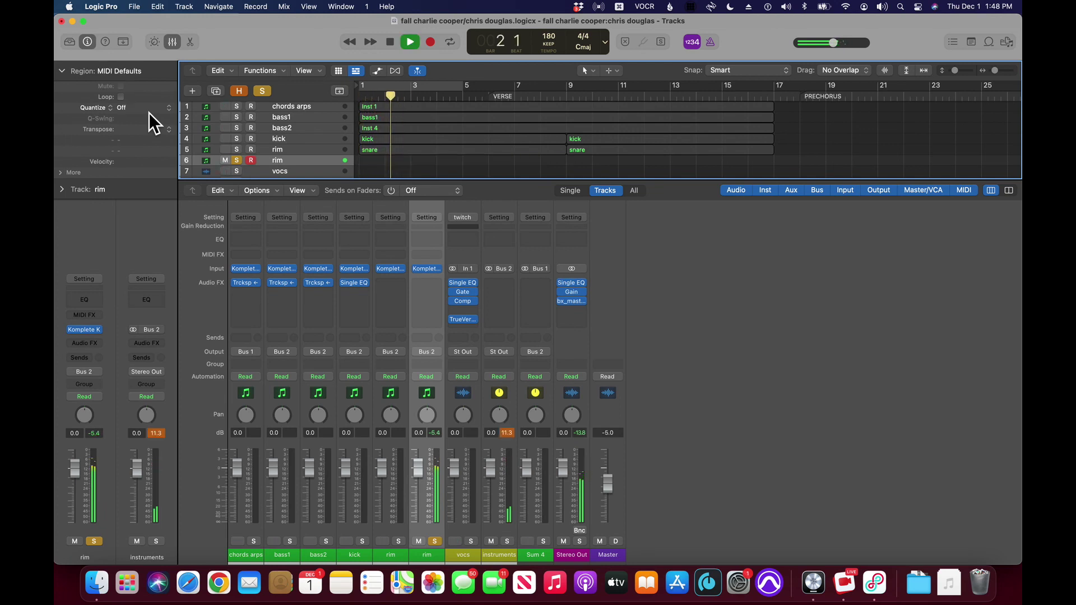
Step: Rehearse a new part on the second rim track from bar 1 and turn off its solo
key(Return)
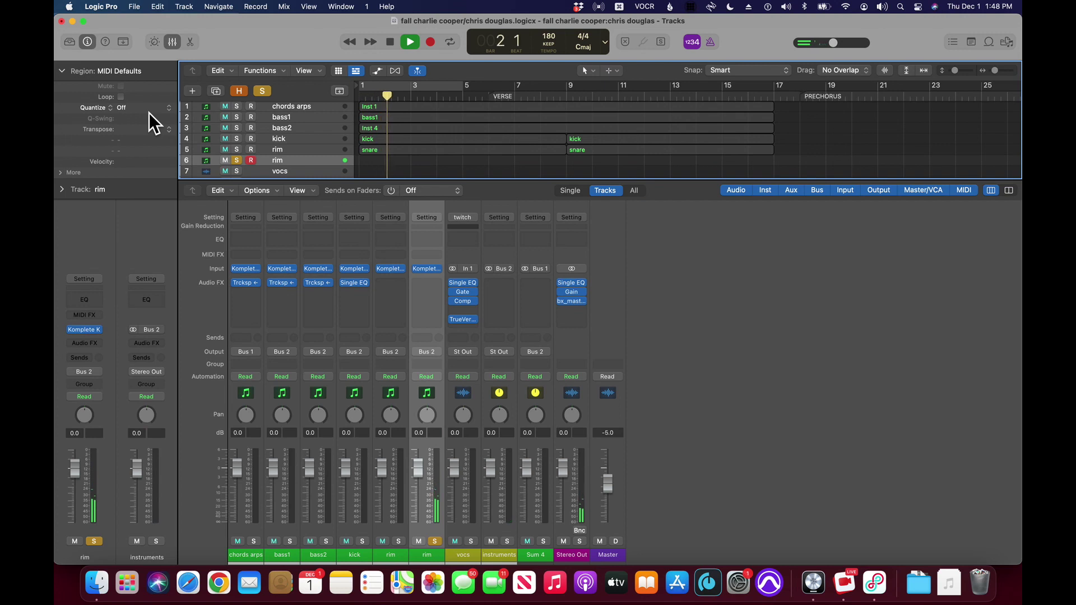
key(space)
key(space)
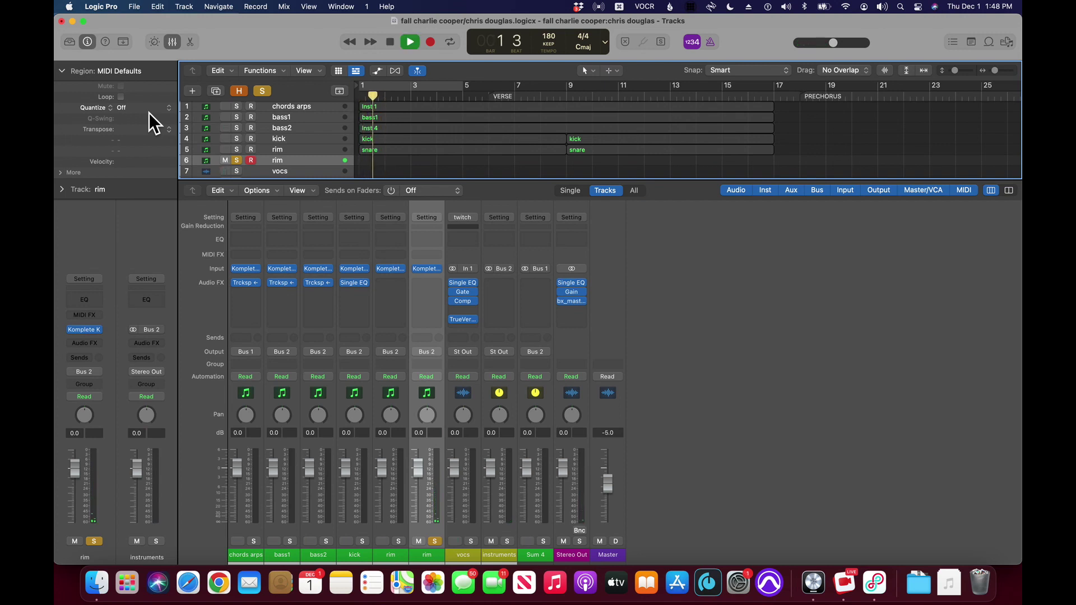
key(s)
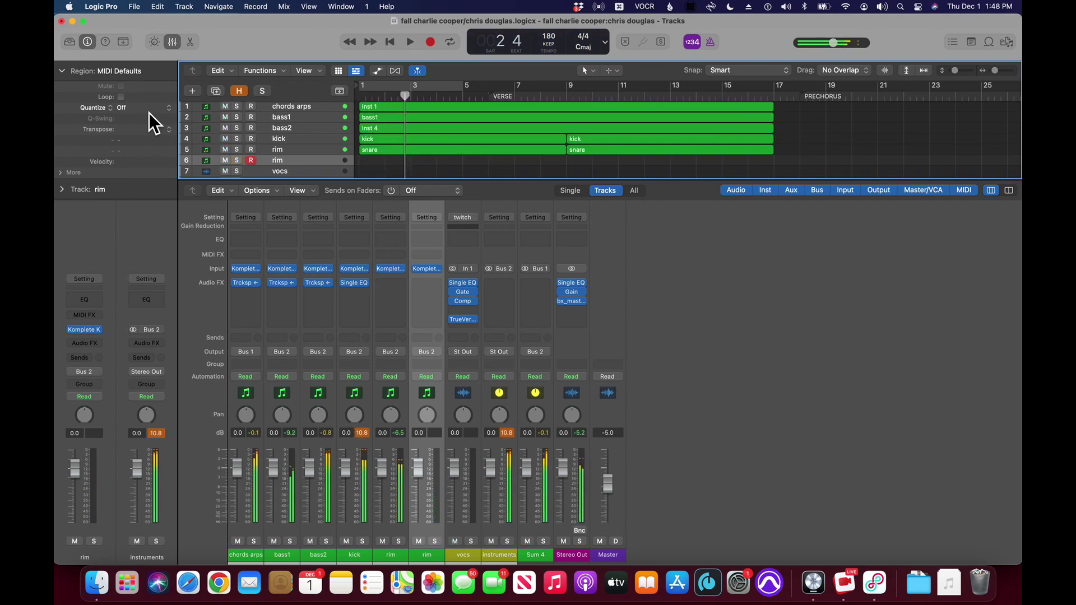
key(space)
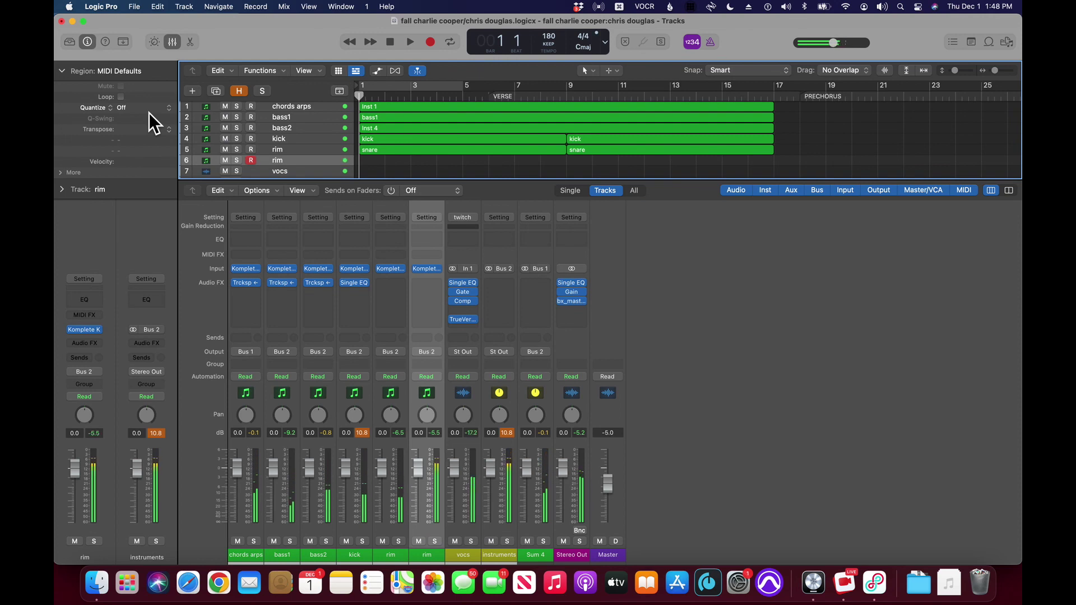
Step: Record a new part on the second rim track from bar 1 through bar 16 and quantize its region to 1/8 Note
key(r)
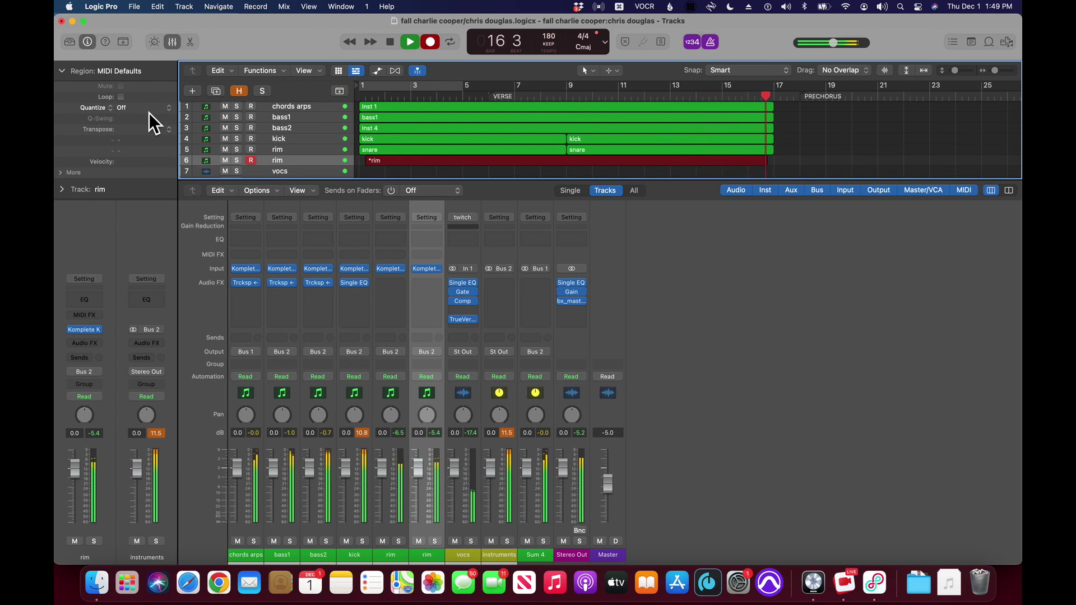
key(space)
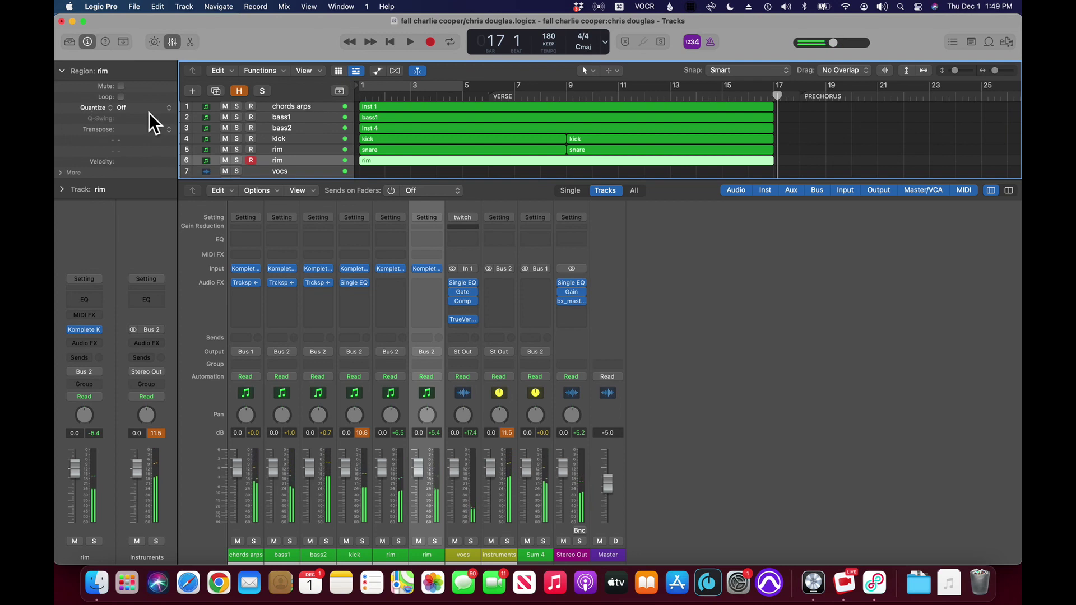
click(149, 112)
click(174, 163)
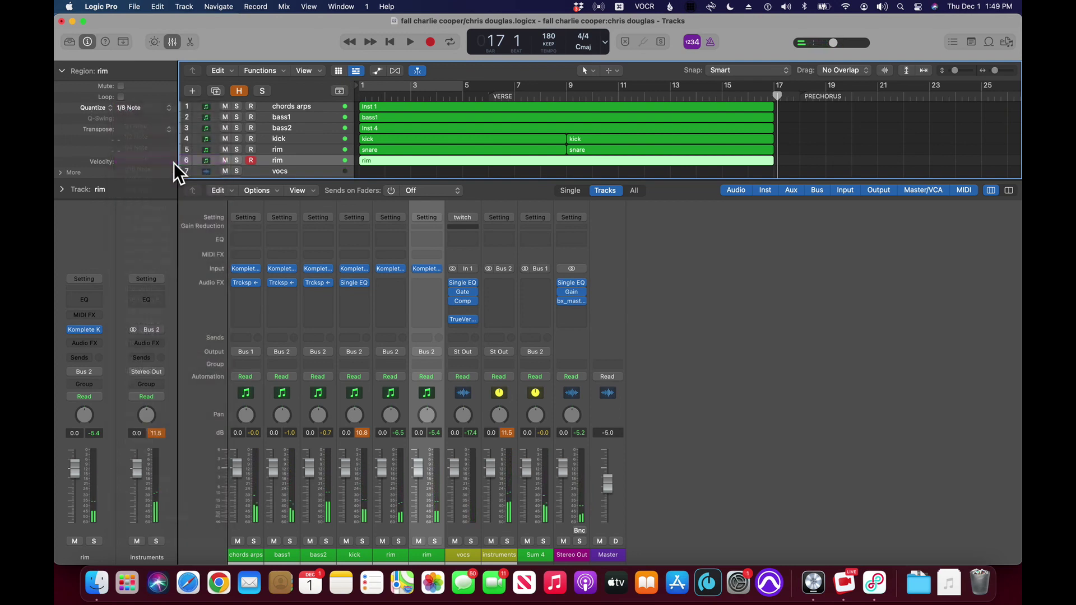
Step: Play the verse from bar 1 repeatedly to check the newly quantized rim part against the arrangement
key(Return)
key(space)
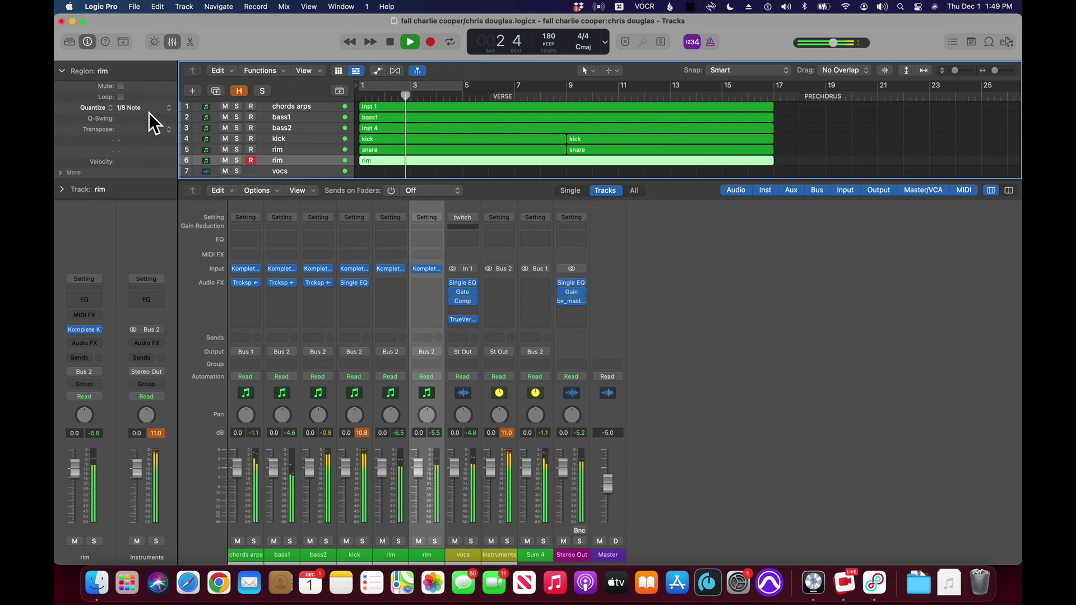
key(space)
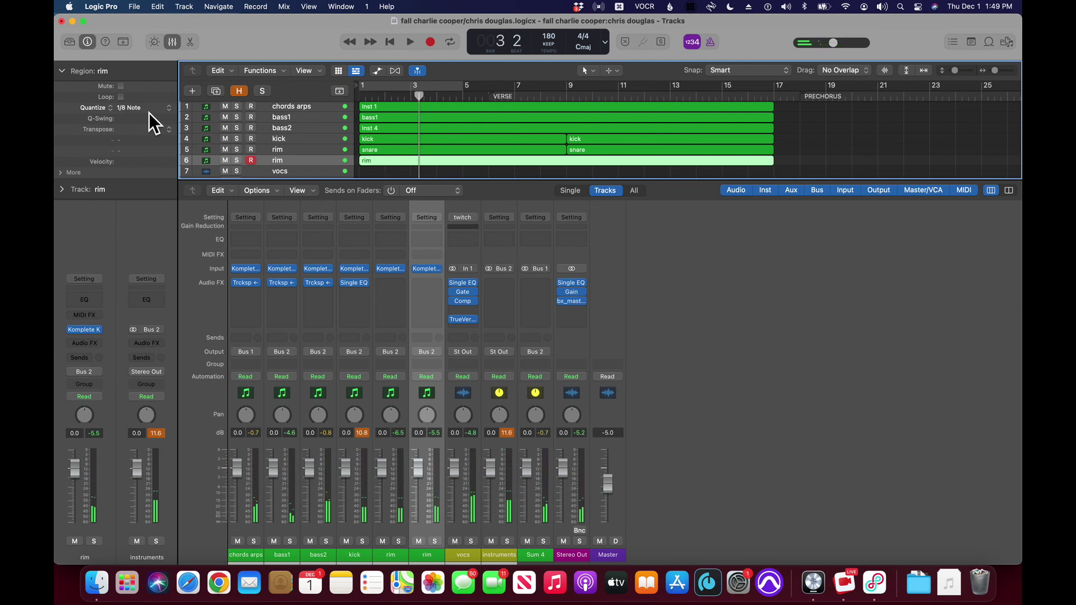
key(Return)
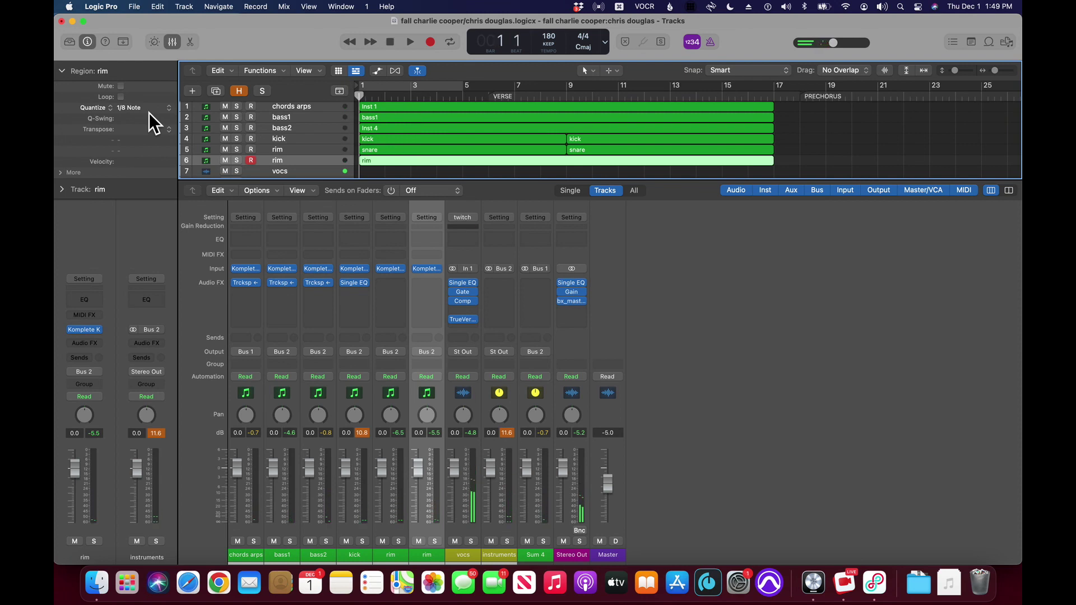
key(space)
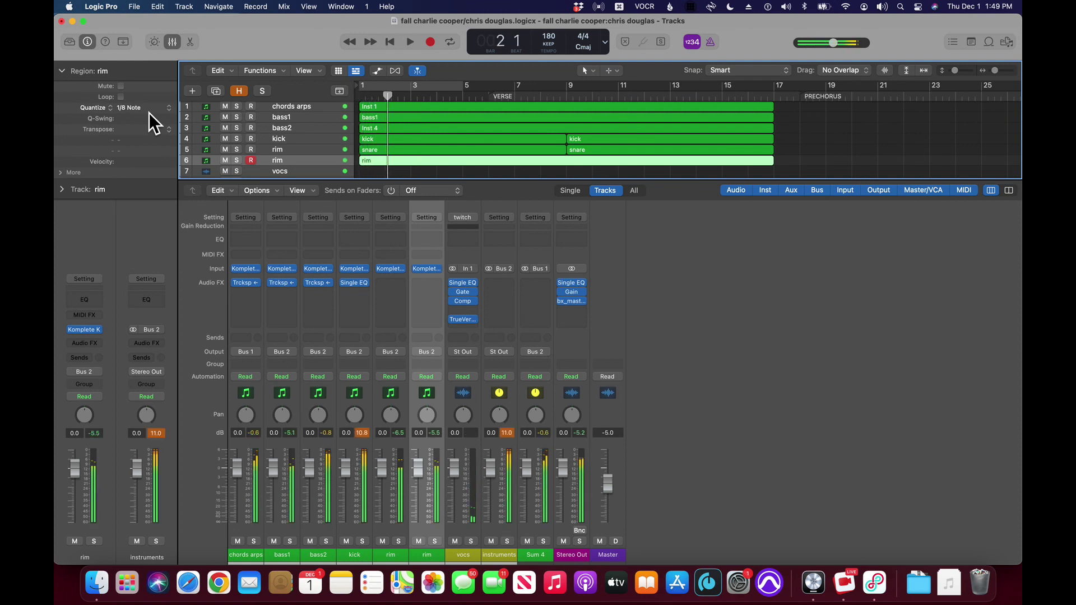
key(space)
key(Return)
key(shift+period)
key(shift+period)
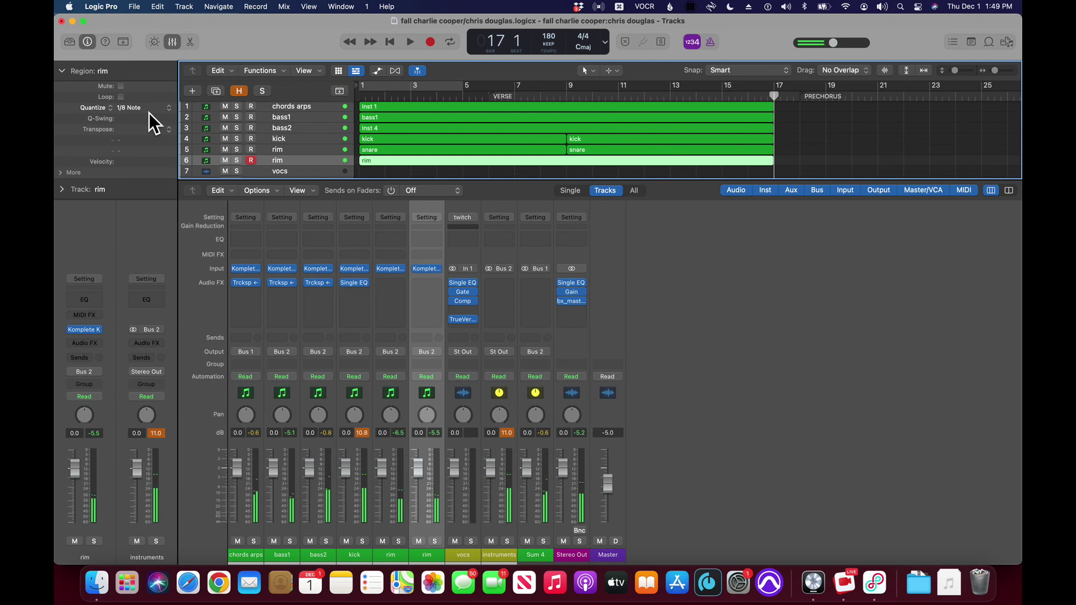
key(Return)
key(space)
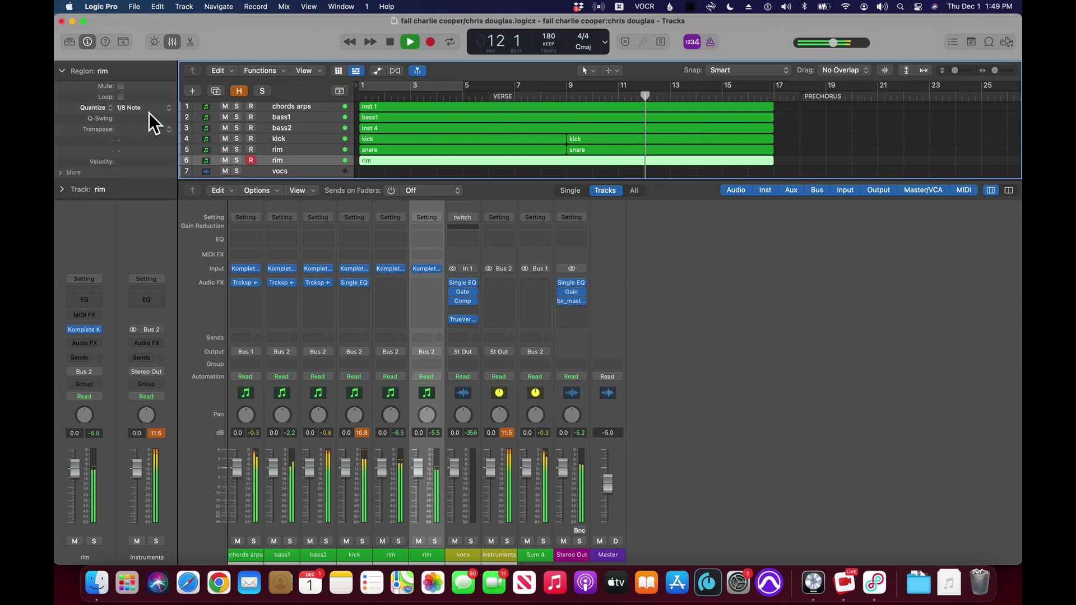
Step: Rename the second rim track as clap and restart playback from bar 1
key(shift+n)
text(clap)
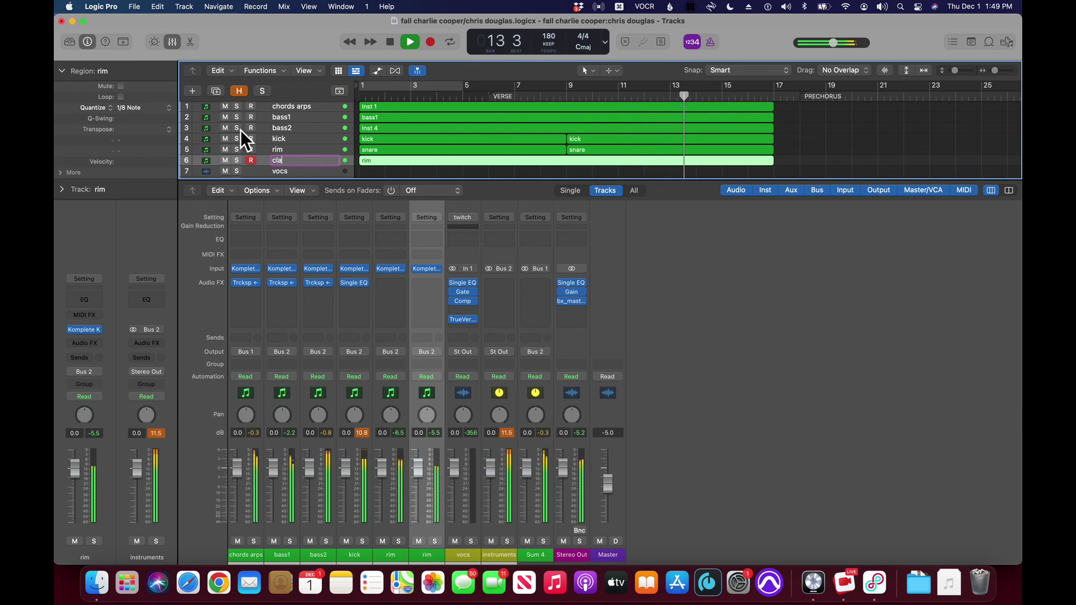
key(Return)
key(Return)
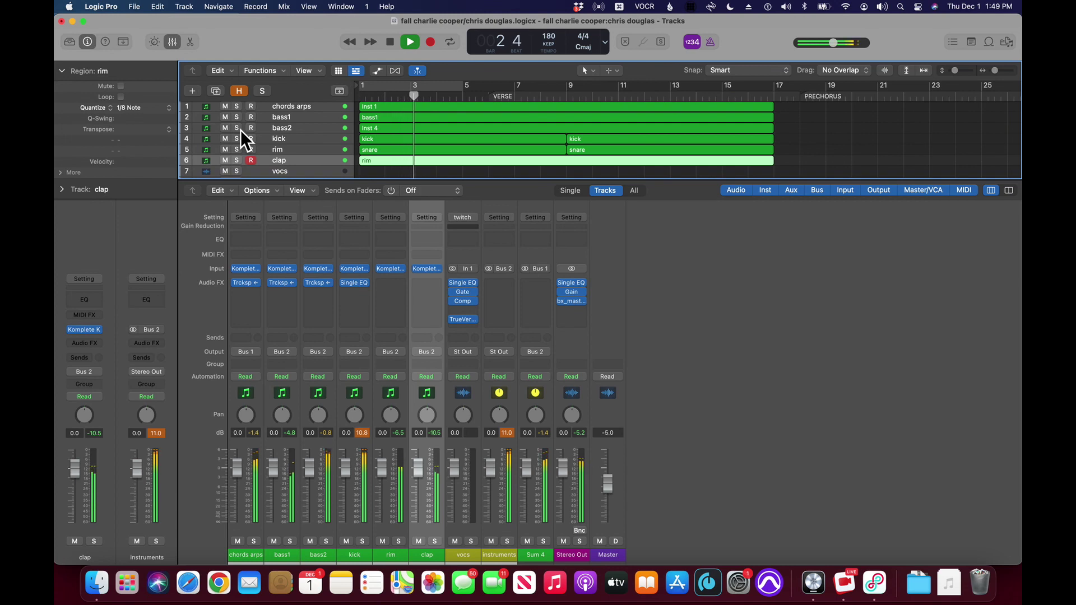
Step: Add a new track with the clap track's settings and rehearse a part on it over the verse from bar 1
key(super+d)
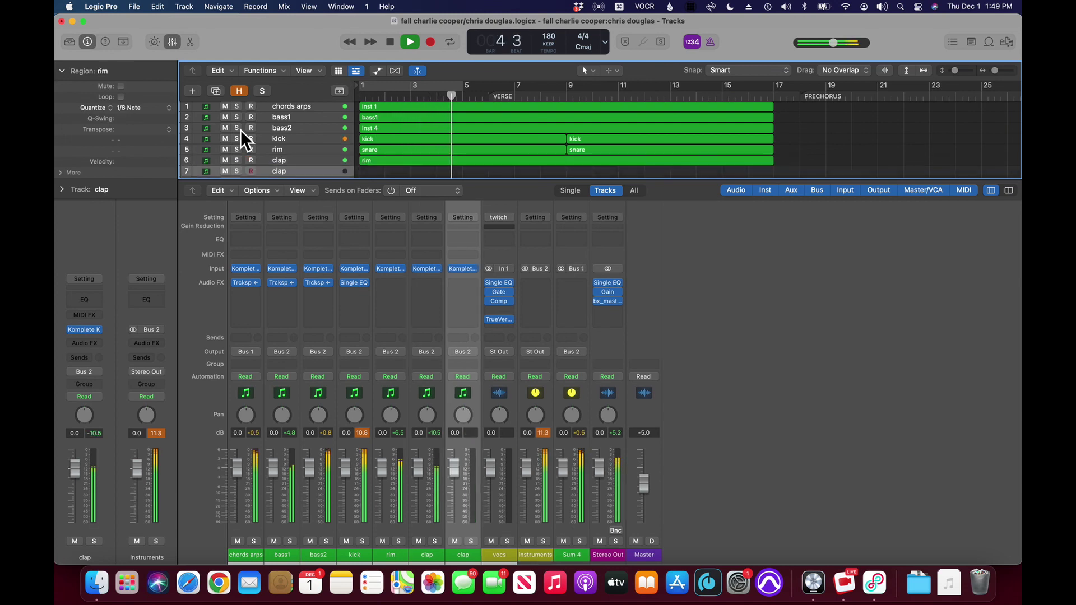
key(space)
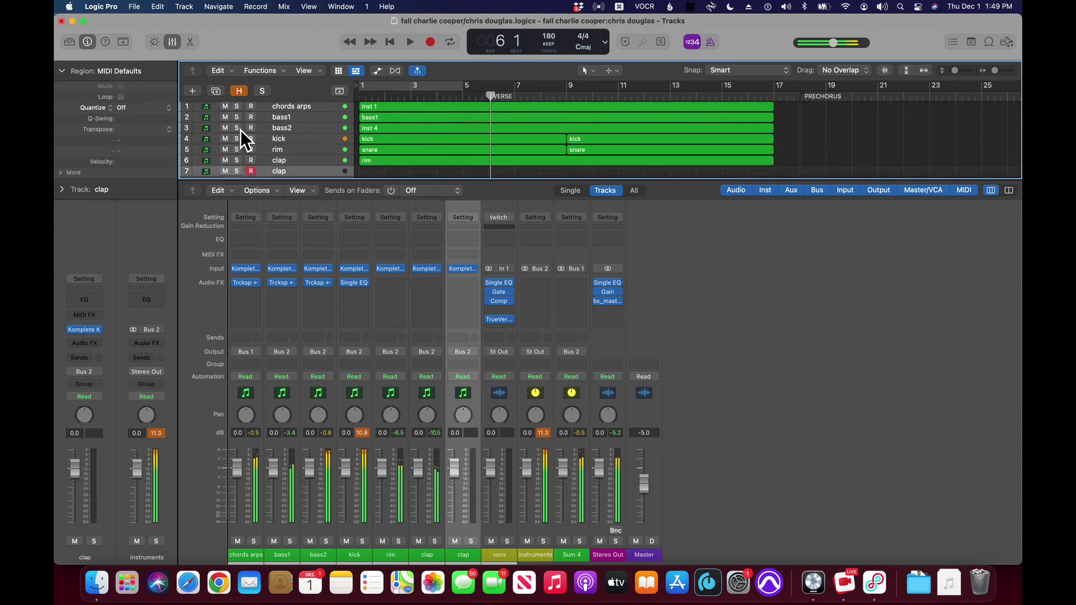
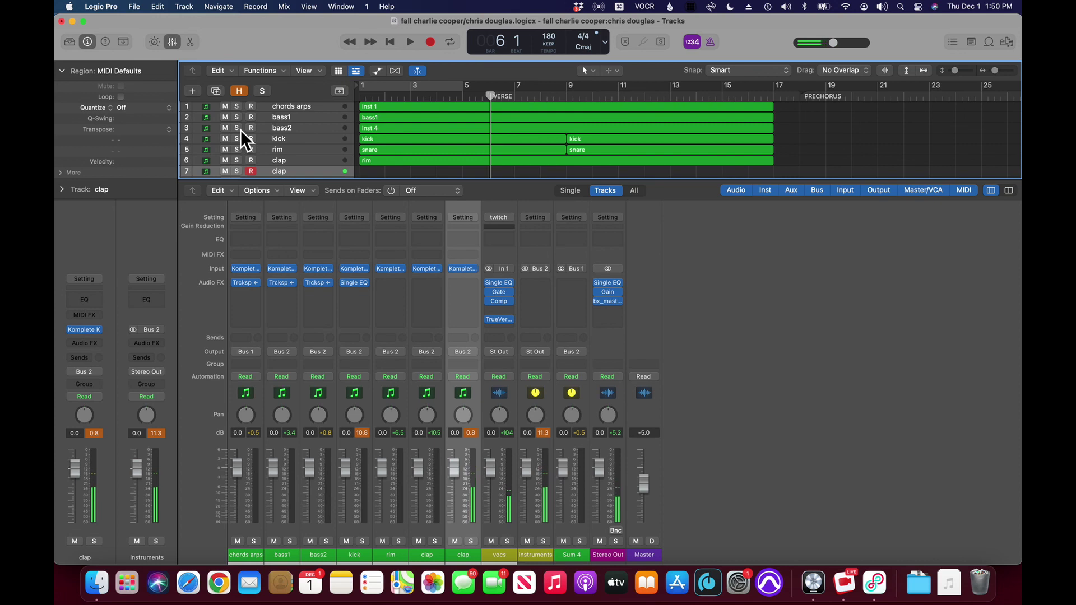
key(Return)
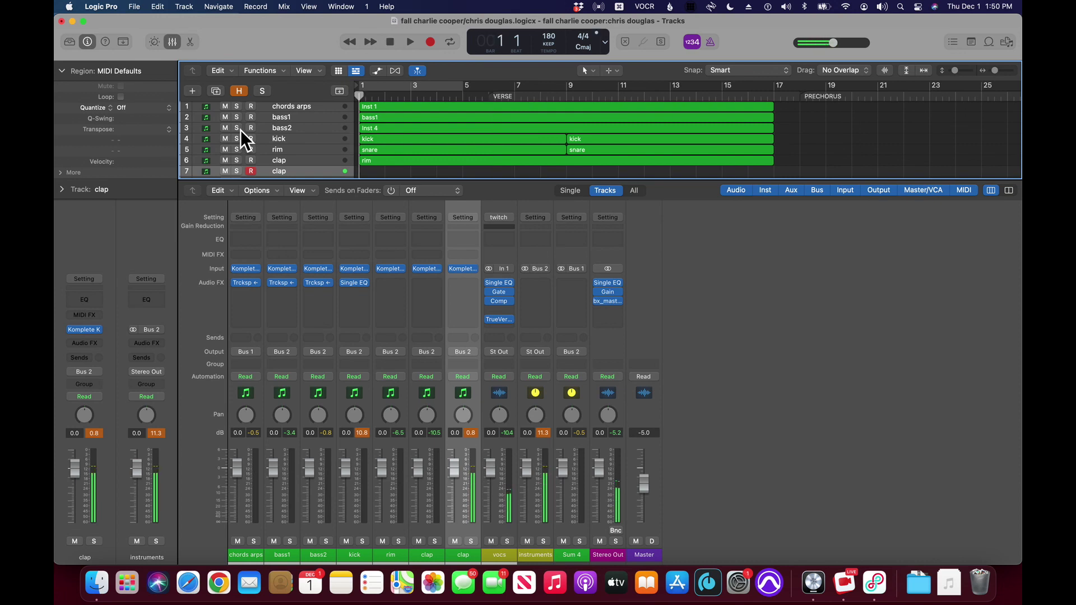
key(space)
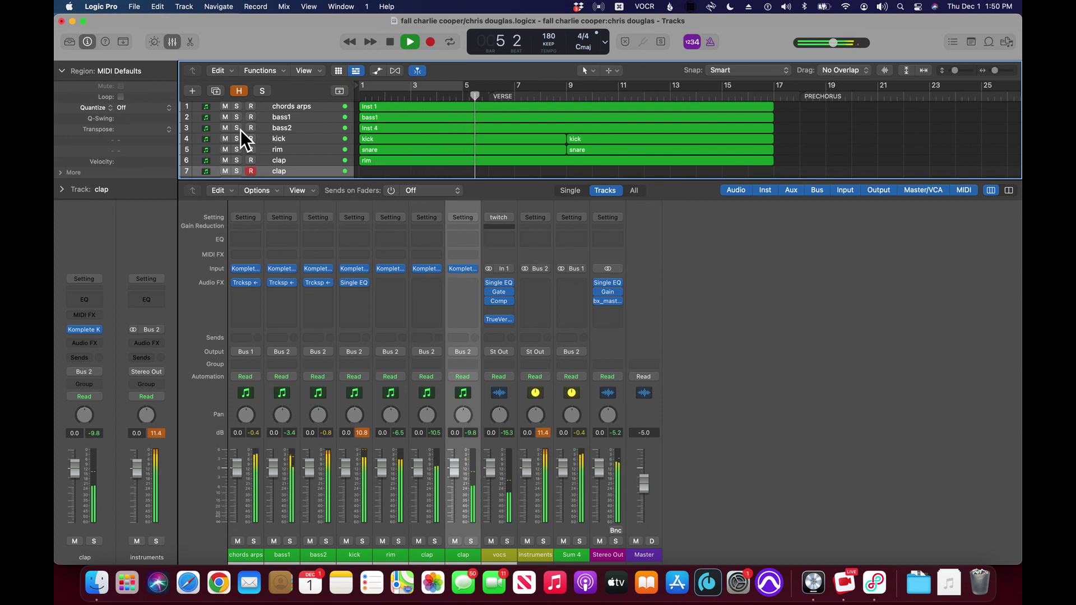
key(space)
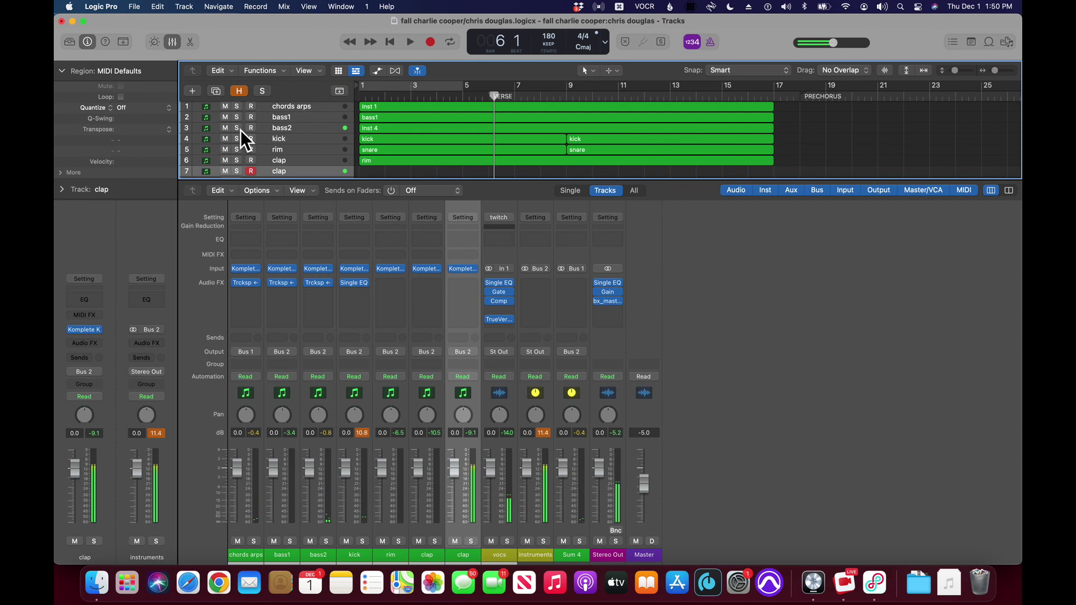
key(Return)
key(space)
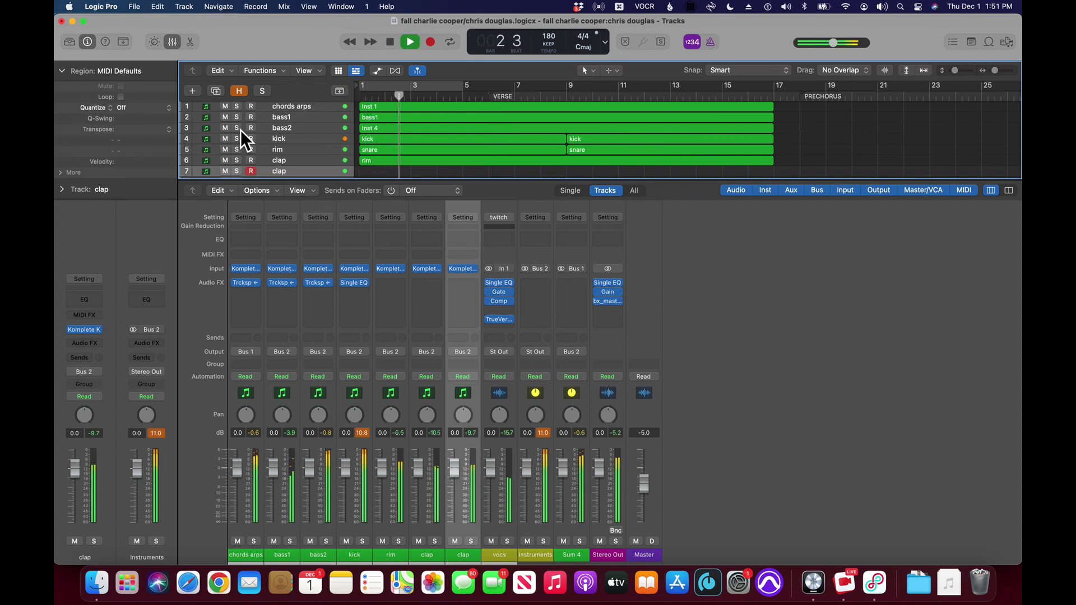
Step: Restart playback from bar 1 and rehearse the second clap track's part through the whole verse
key(space)
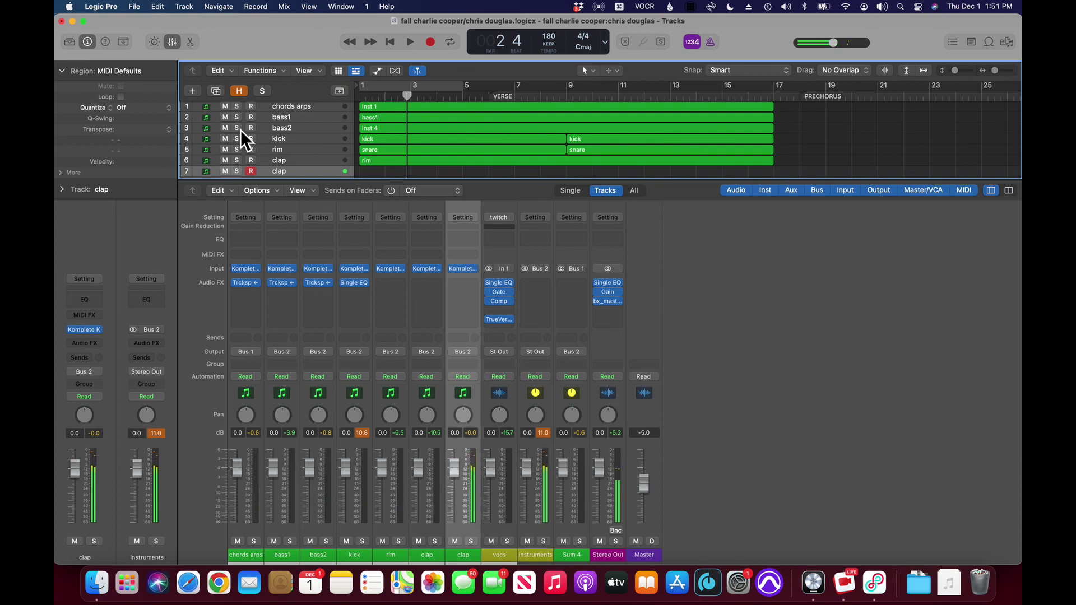
key(Return)
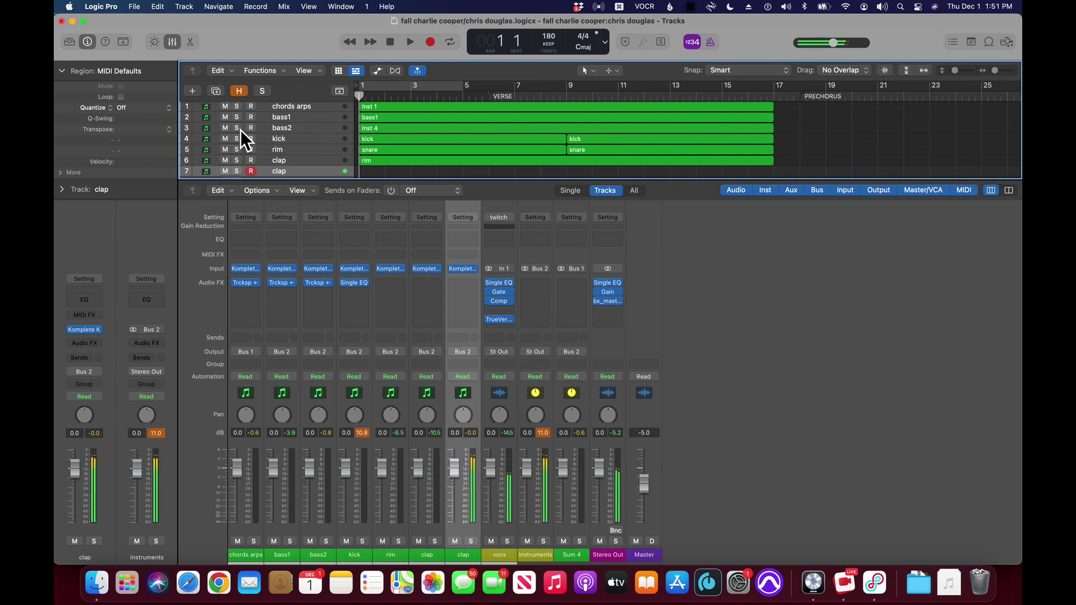
key(space)
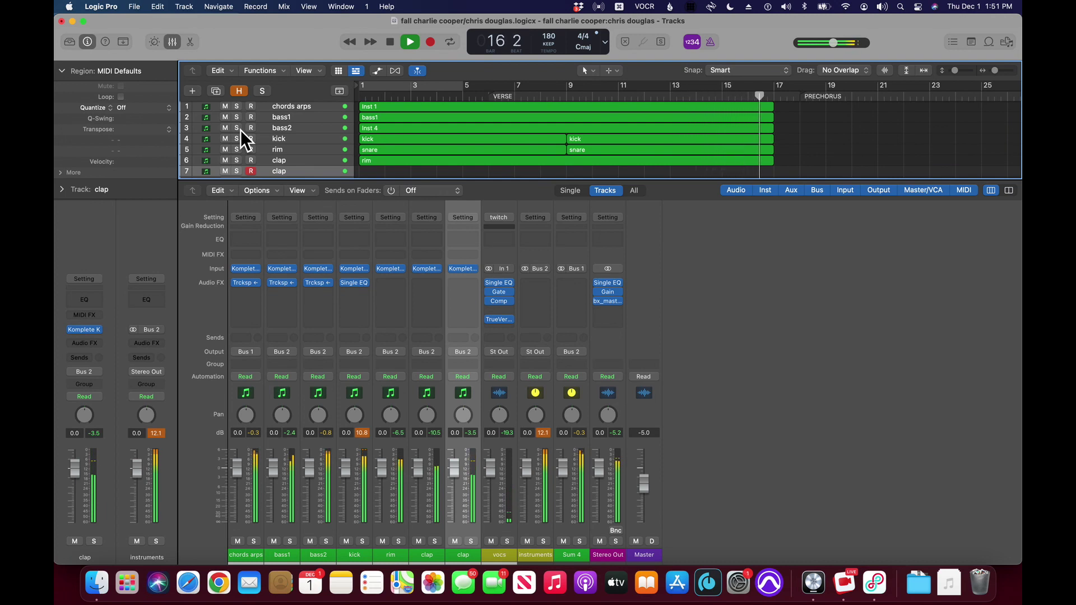
key(space)
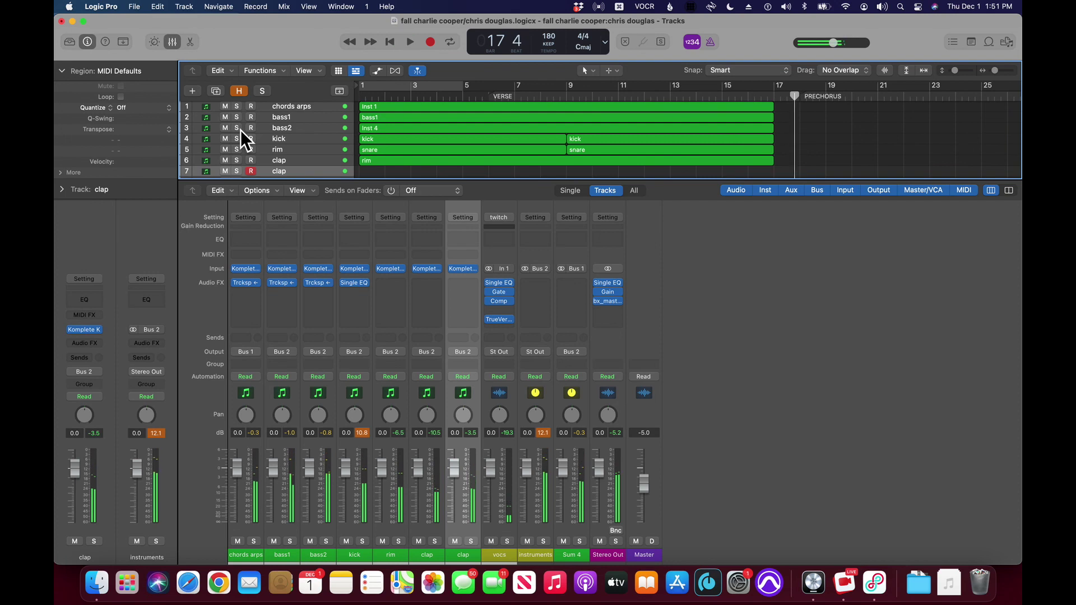
key(Return)
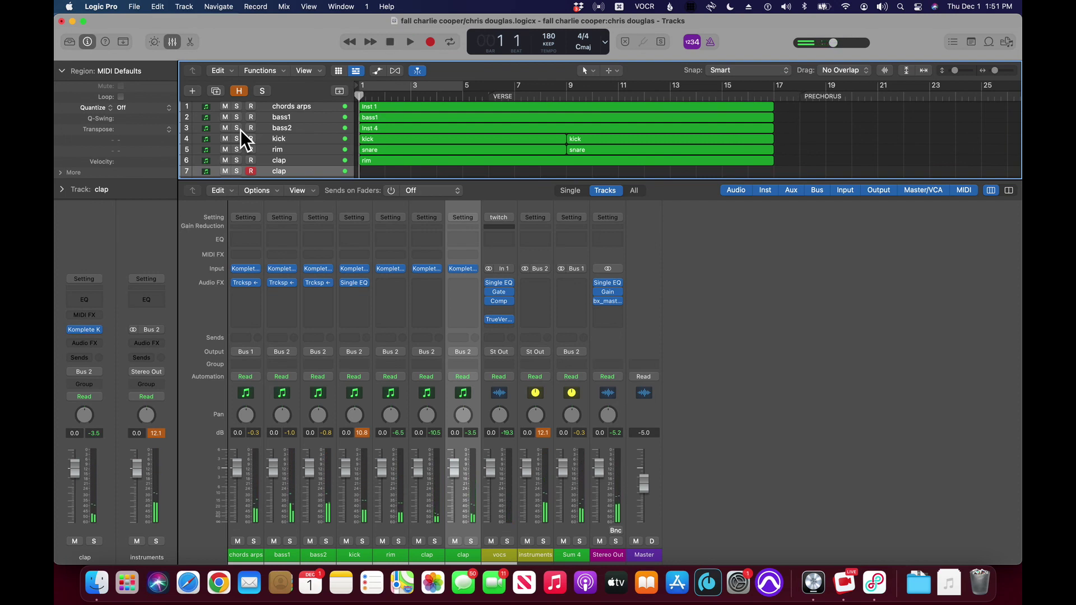
Step: Record a part on the second clap track from bar 1 through bar 16 and quantize its region to 1/4 Note
key(r)
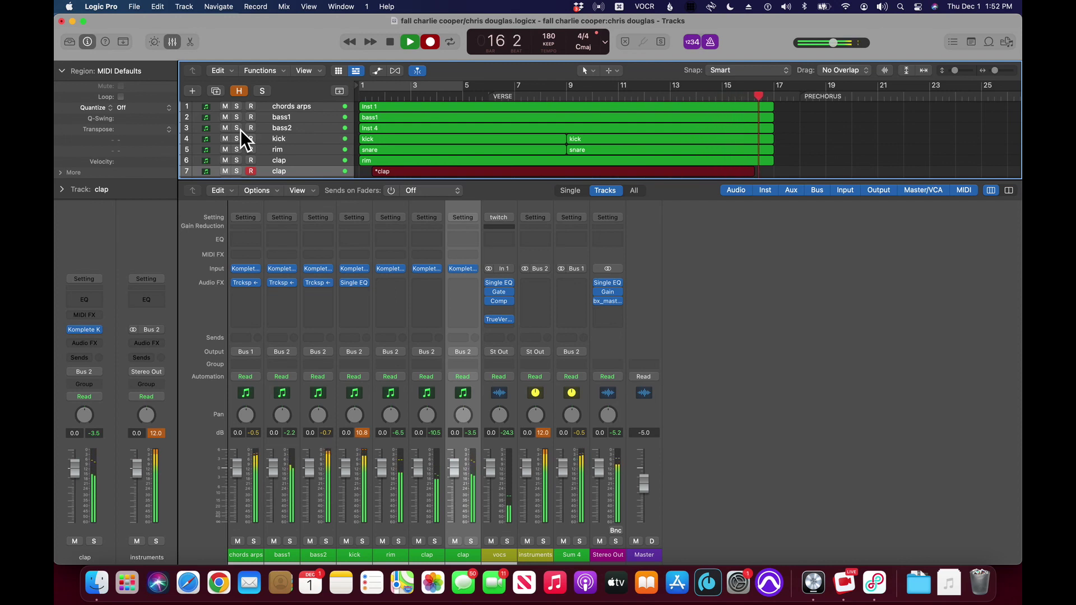
key(space)
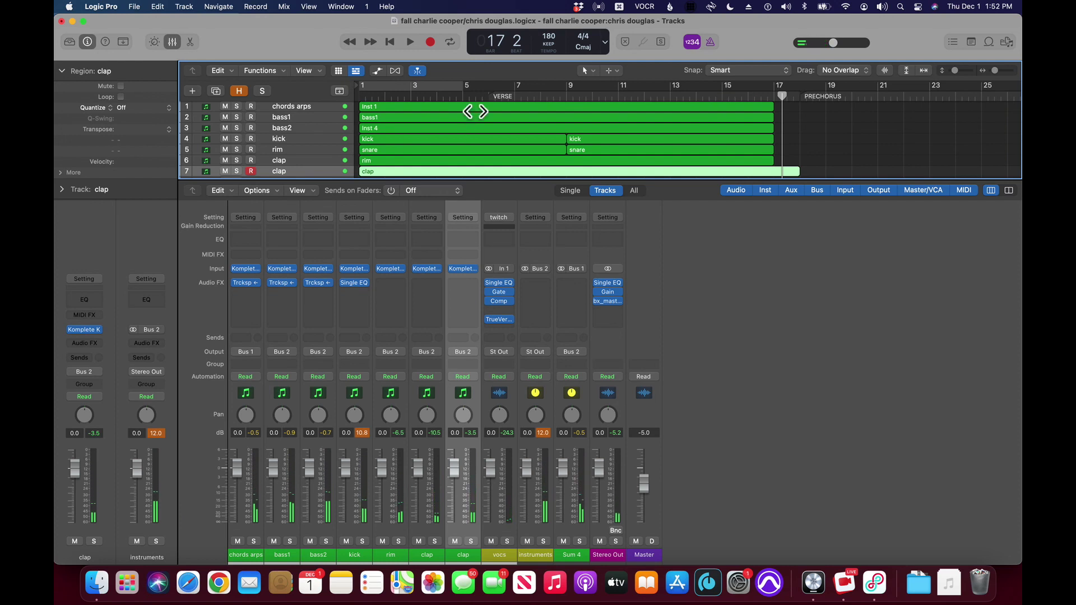
click(149, 112)
click(175, 151)
key(Return)
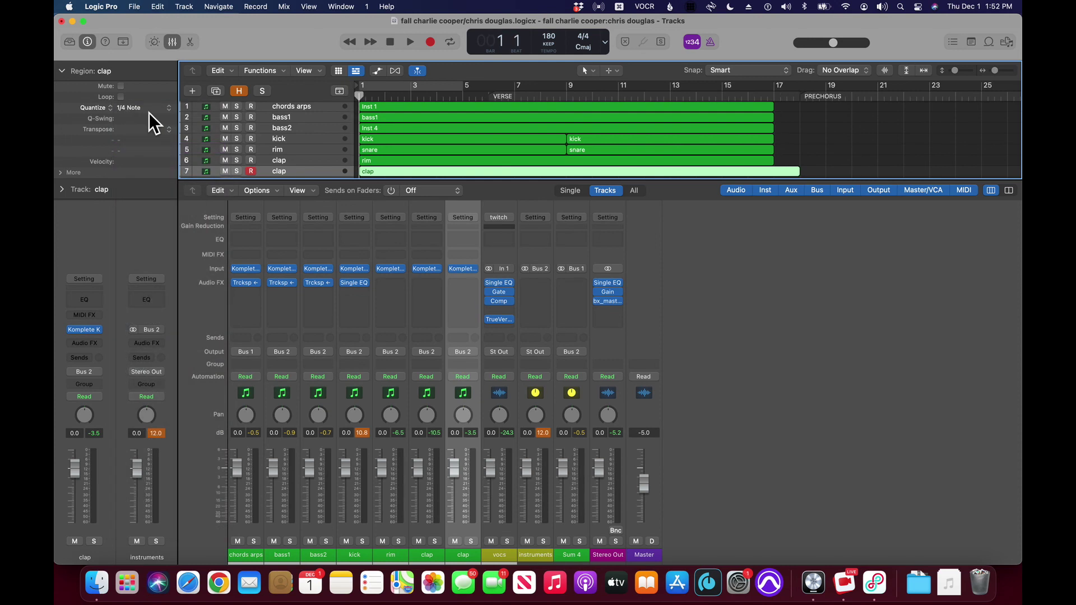
Step: Check the new part from bar 1 and trim the end of the second clap track's region to bar 17
key(space)
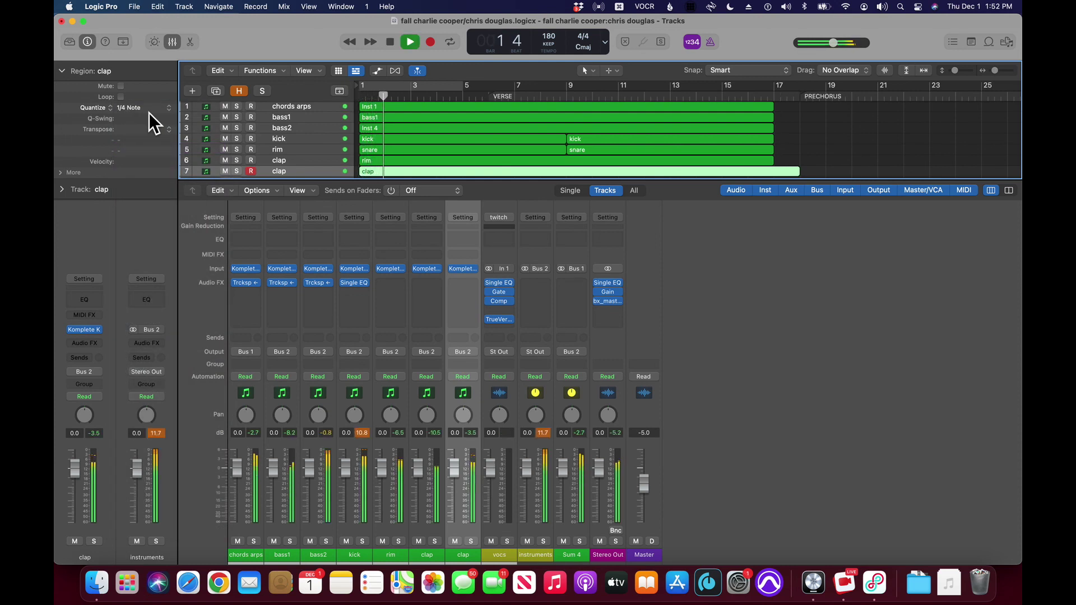
key(space)
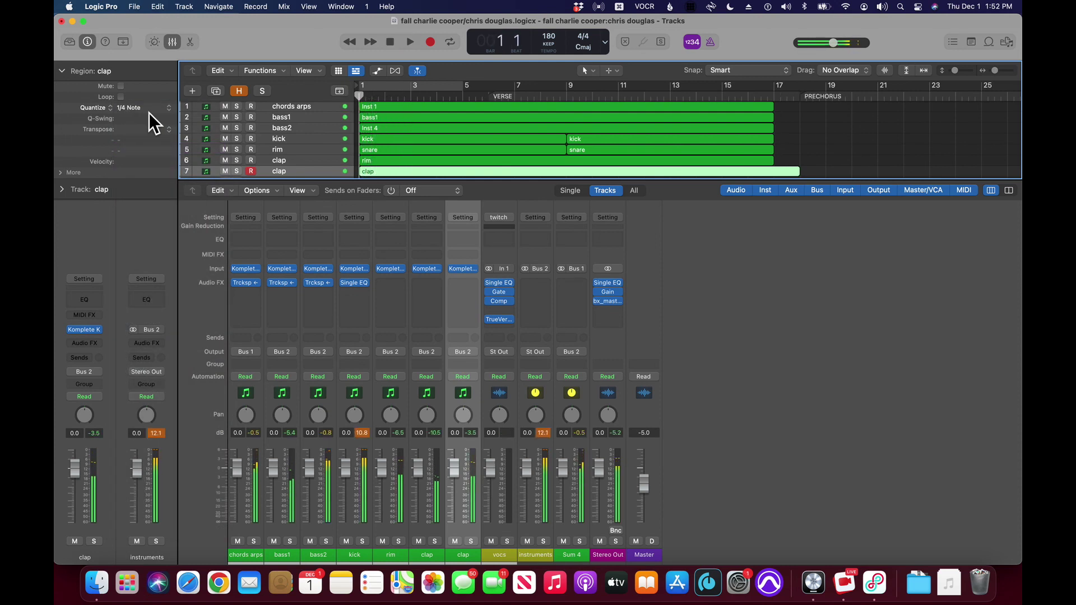
key(End)
key(Home)
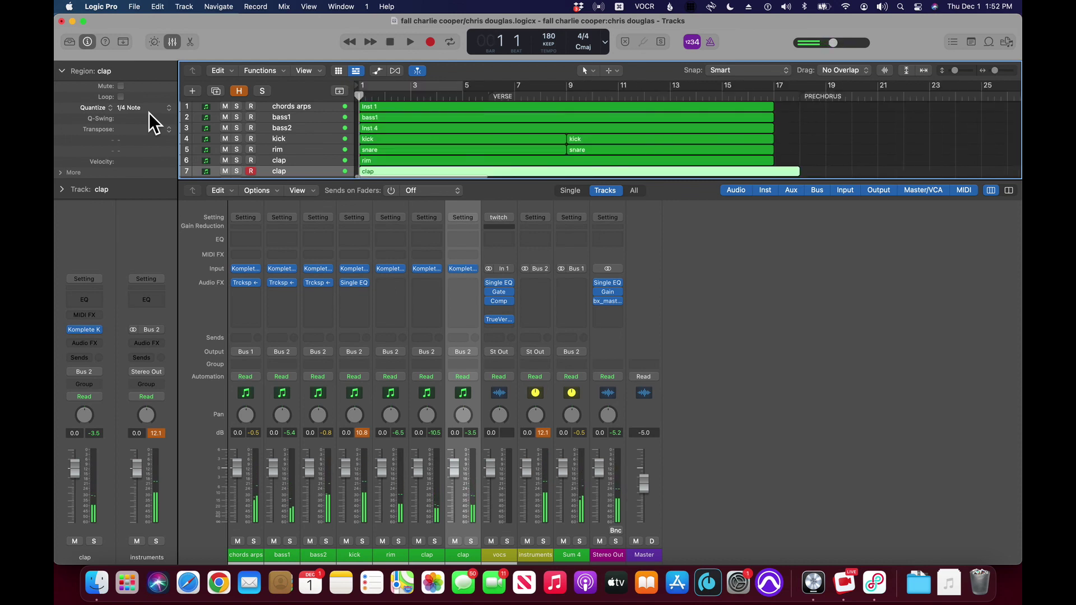
key(alt+period)
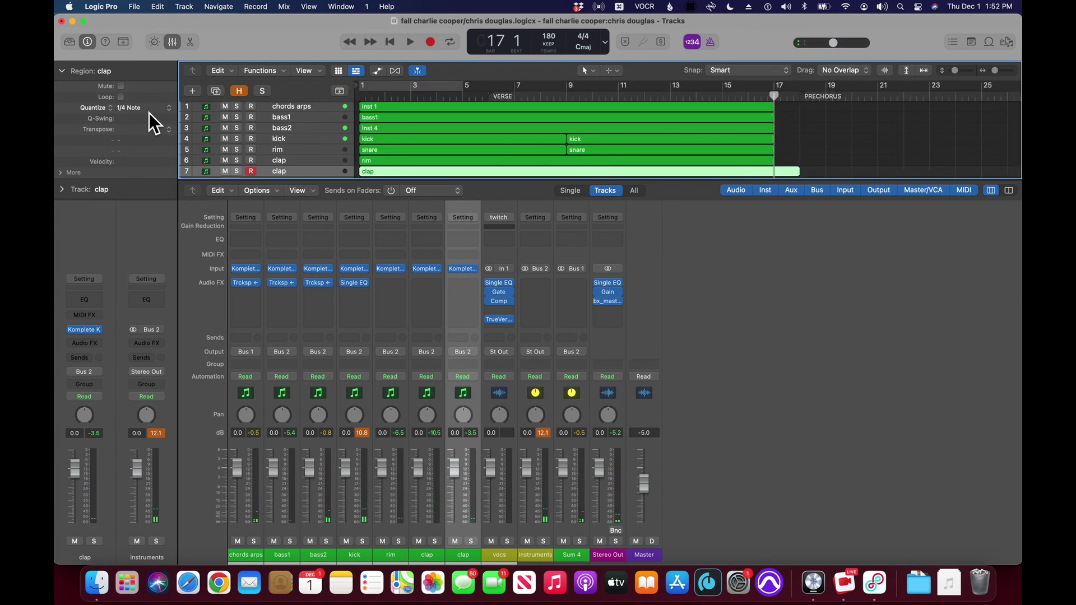
key(Return)
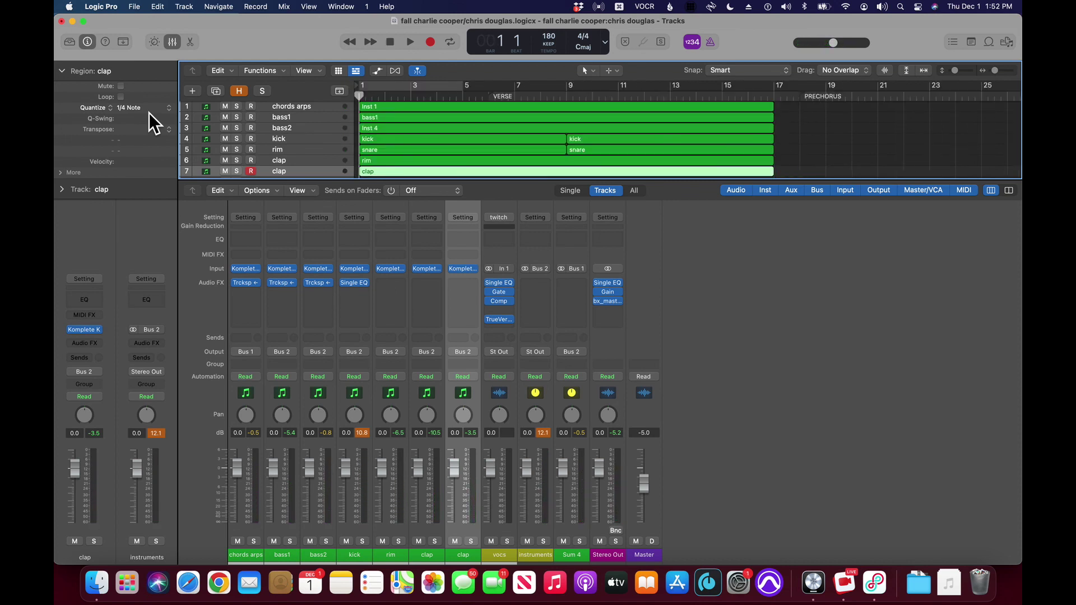
Step: Rename the second clap track as clap snap while the verse plays from bar 1
key(space)
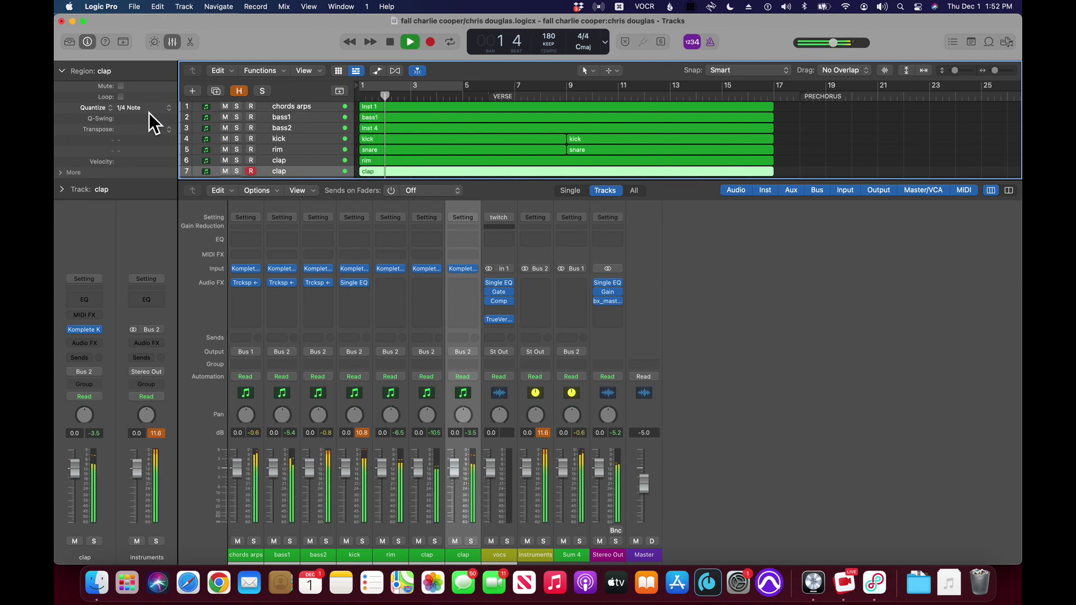
key(shift+Return)
text(cl)
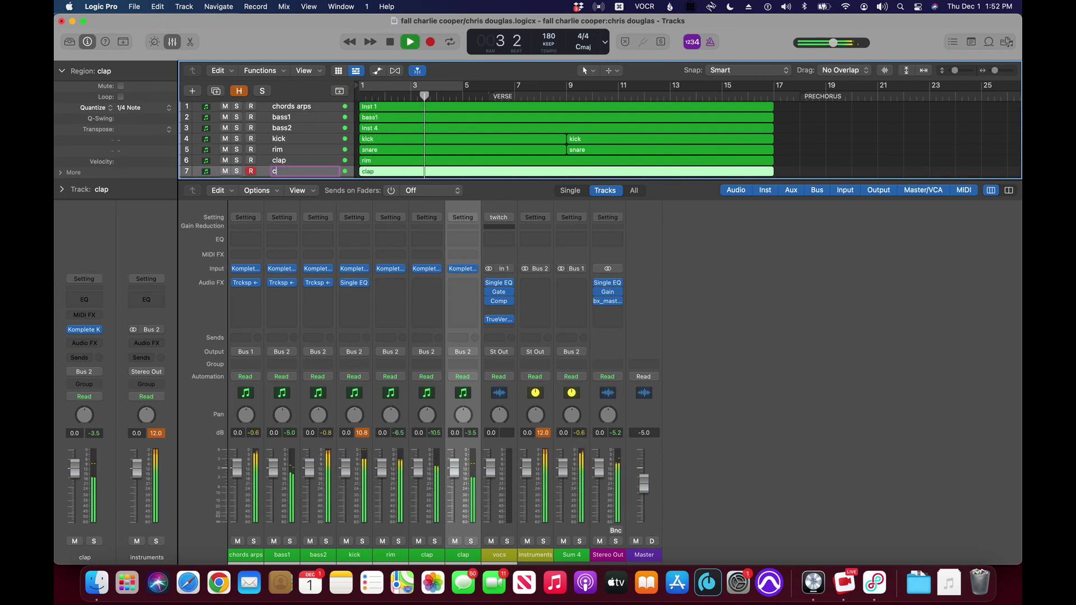
text(ap snap)
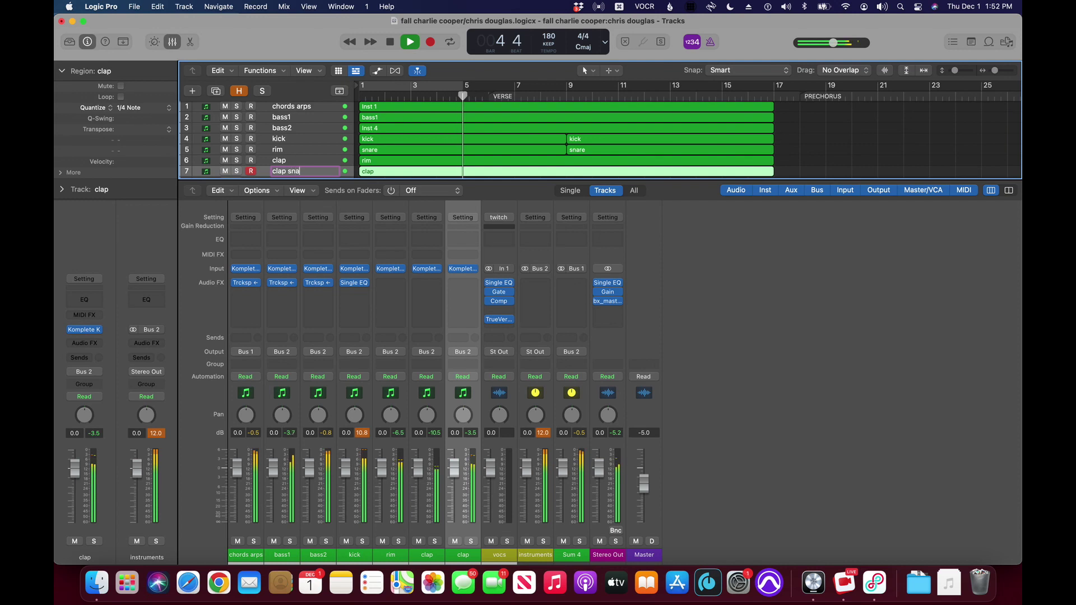
key(Return)
key(Return)
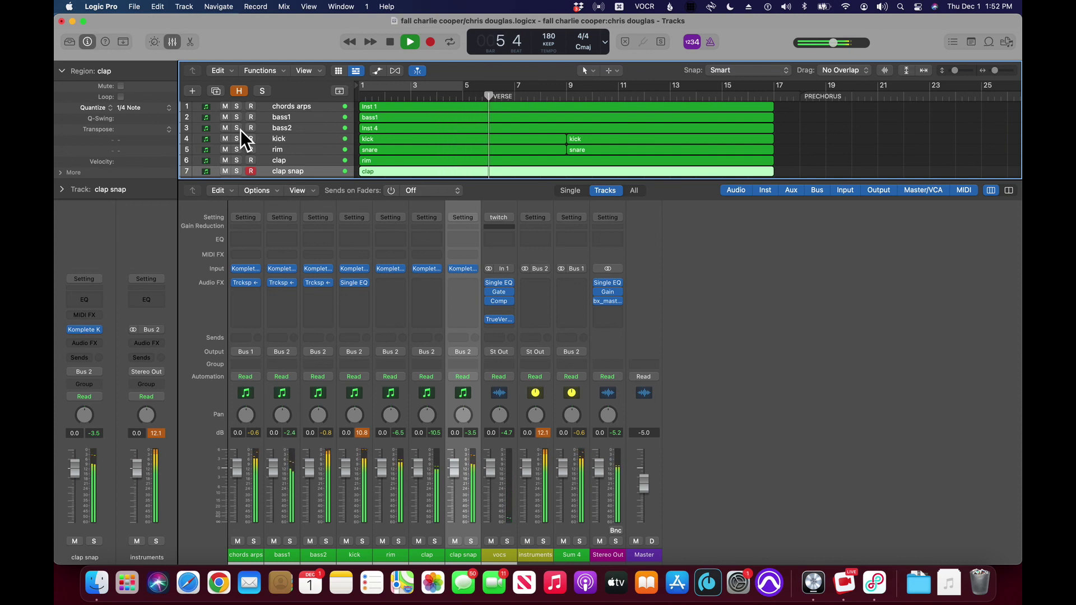
Step: Record another pass on the clap track from bar 1 to bar 17 and quantize its region to 1/8 Note
key(Up)
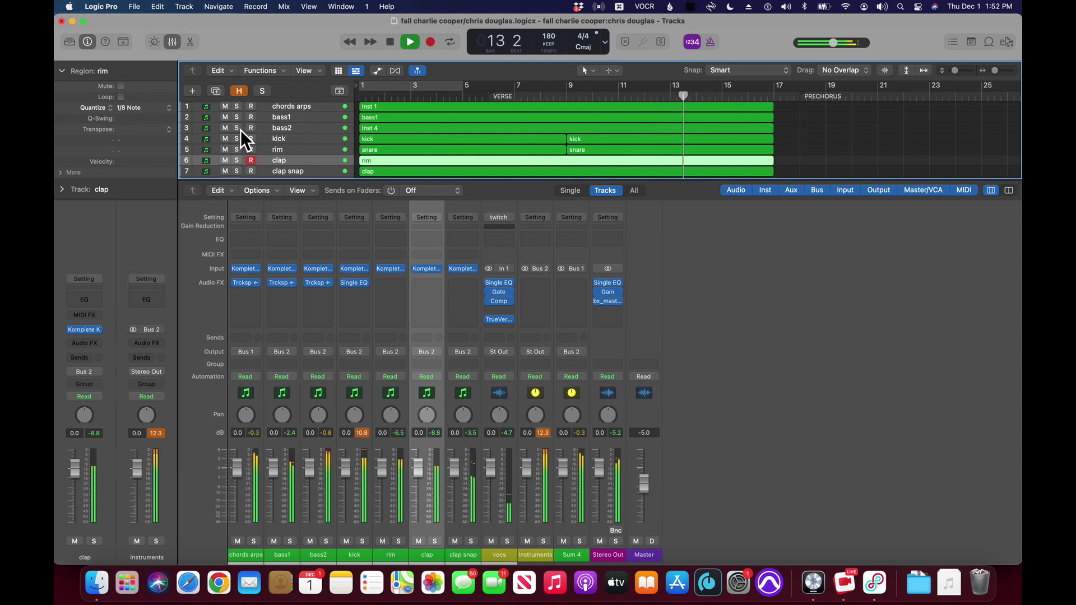
key(space)
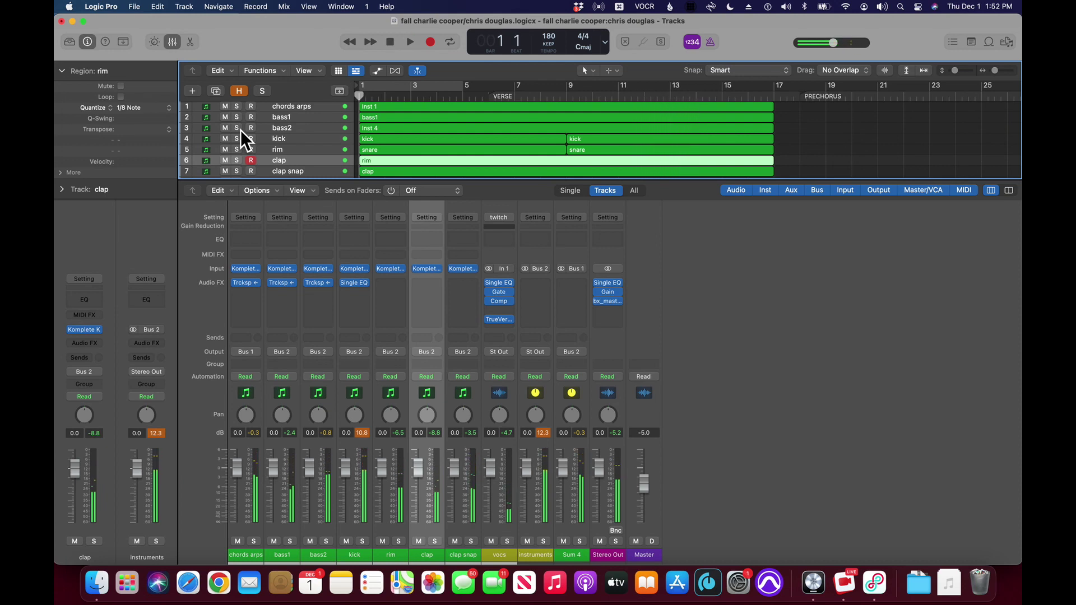
key(r)
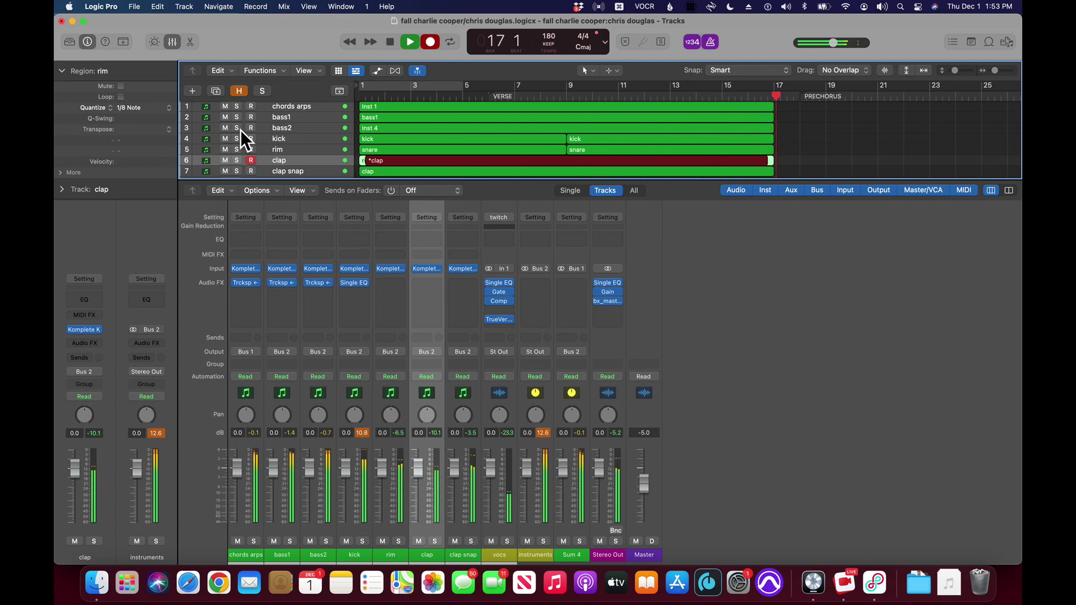
key(space)
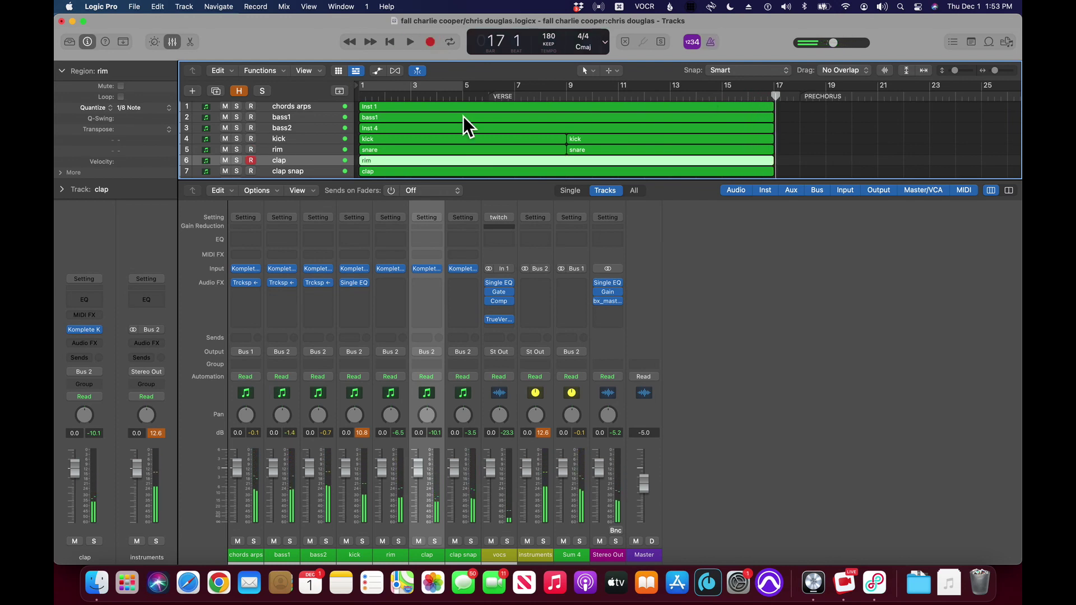
click(150, 112)
click(174, 113)
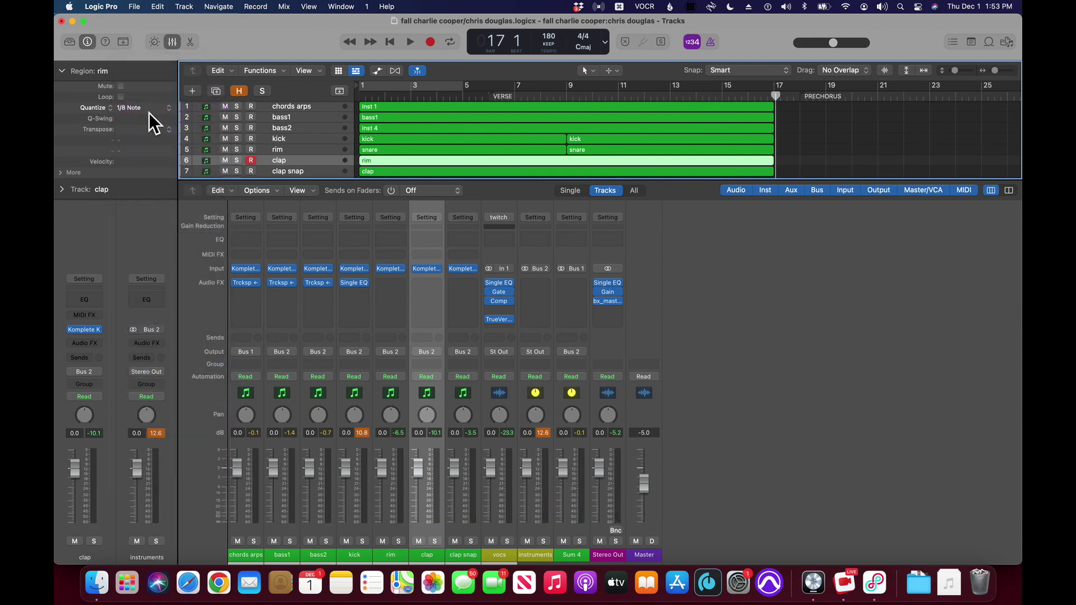
Step: Play the verse from bar 1 and briefly solo the clap track to check its part
key(Return)
key(End)
key(Return)
key(space)
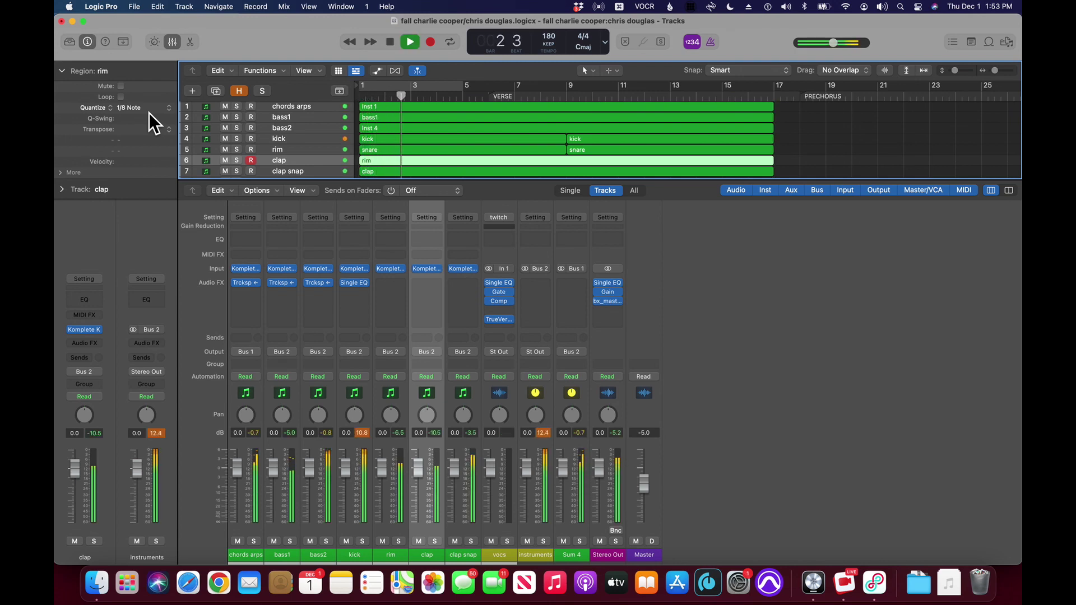
key(s)
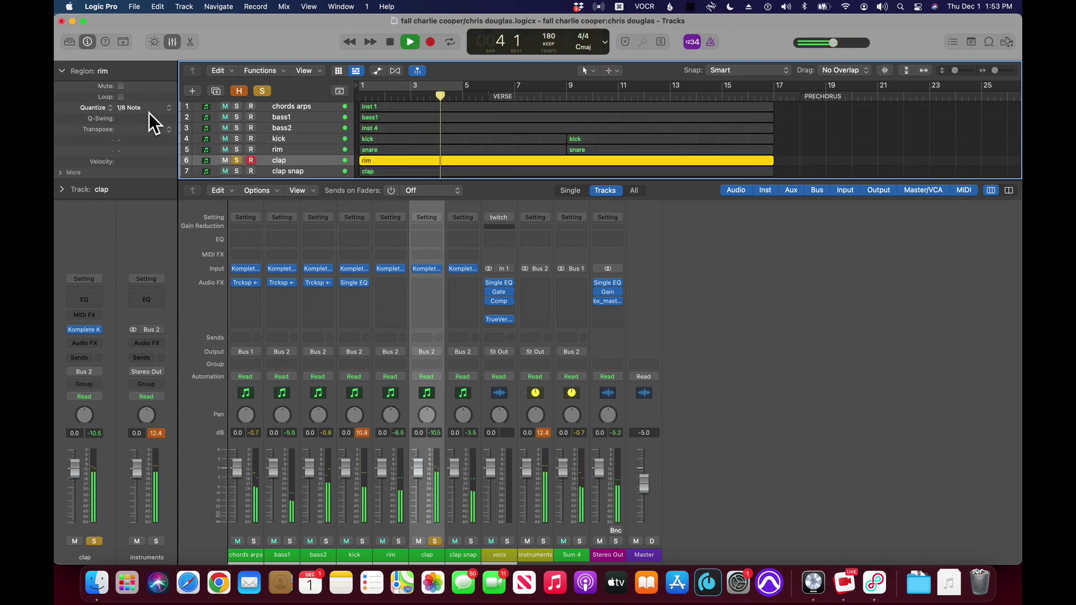
key(s)
Step: Listen to the rest of the verse with the vocs track temporarily muted
key(Up)
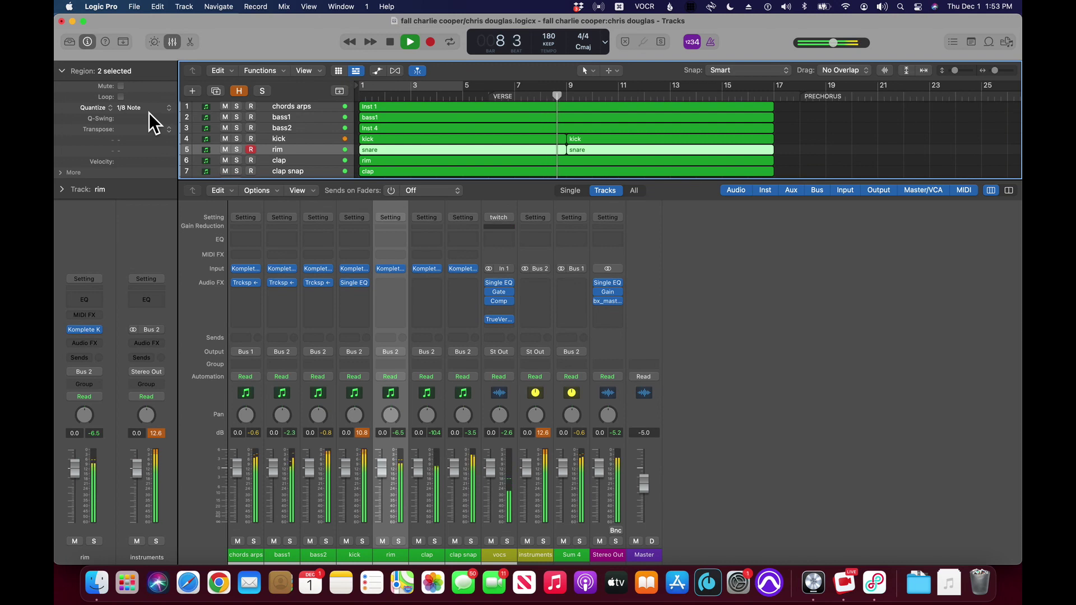
key(Down)
key(Down)
key(Down)
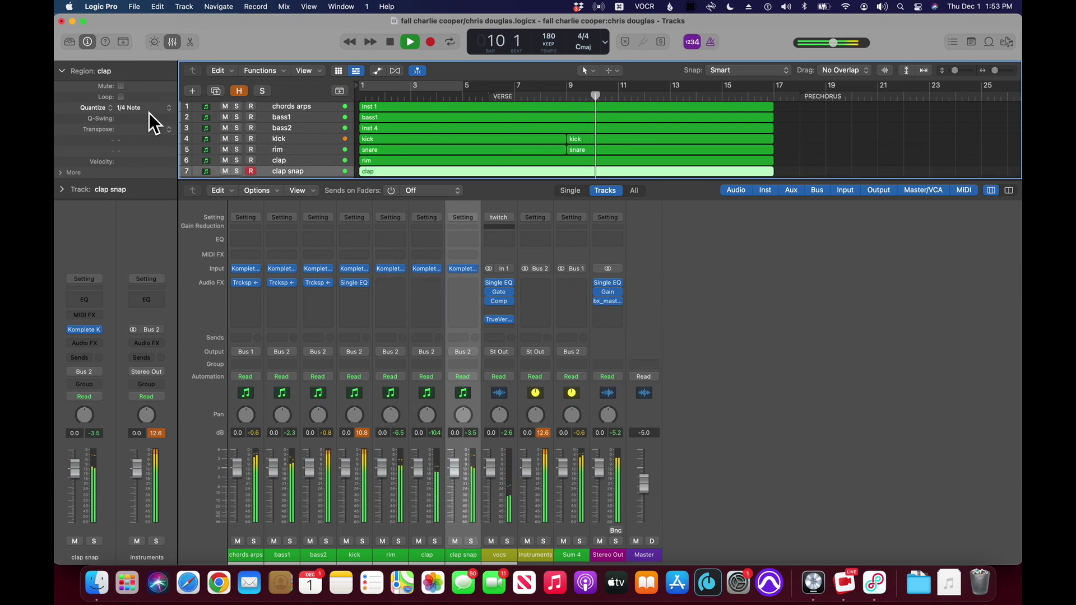
key(ctrl+m)
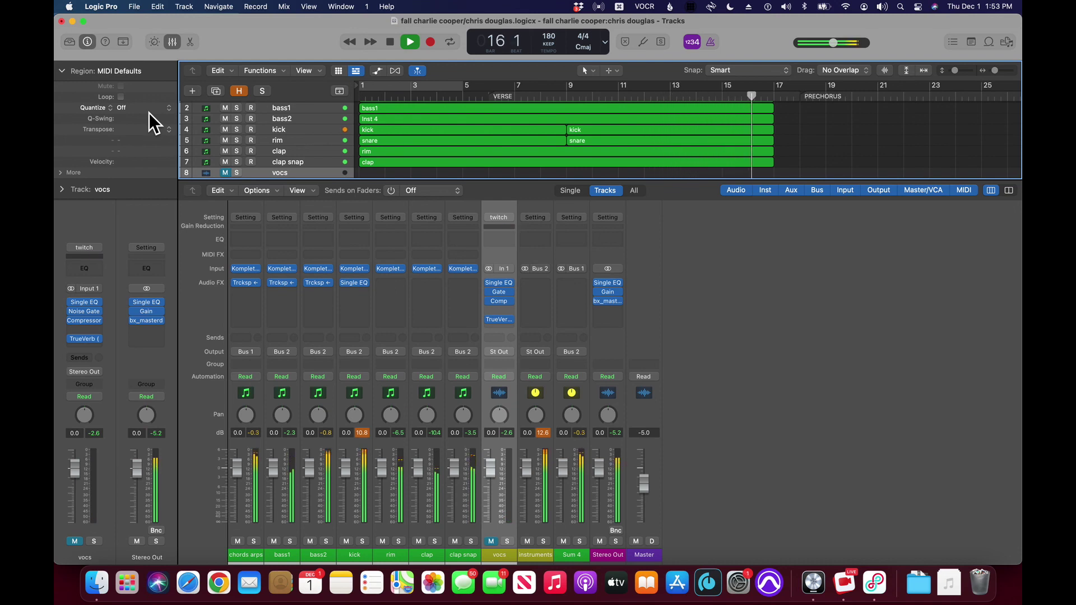
key(ctrl+m)
Step: Select the rim track and replay the arrangement from bar 1 to rehearse its part
key(Up)
key(Up)
key(Up)
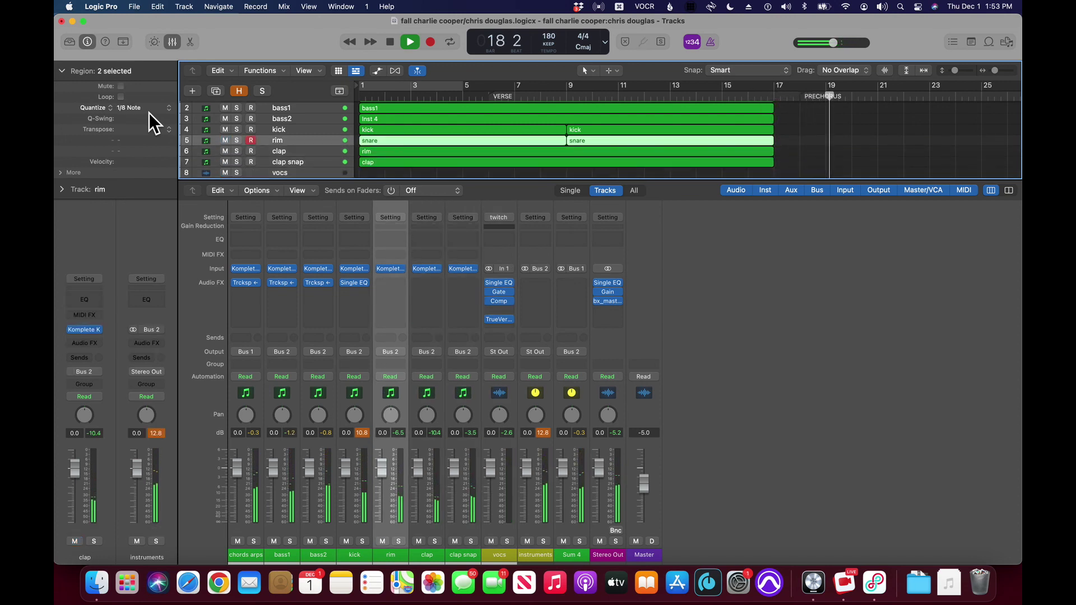
key(space)
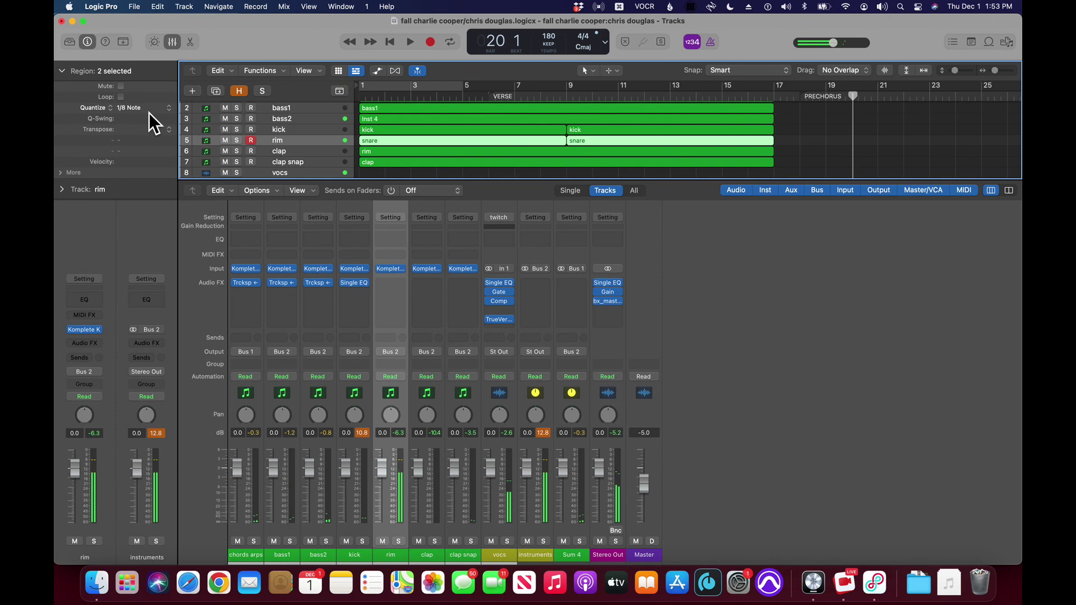
key(Return)
key(space)
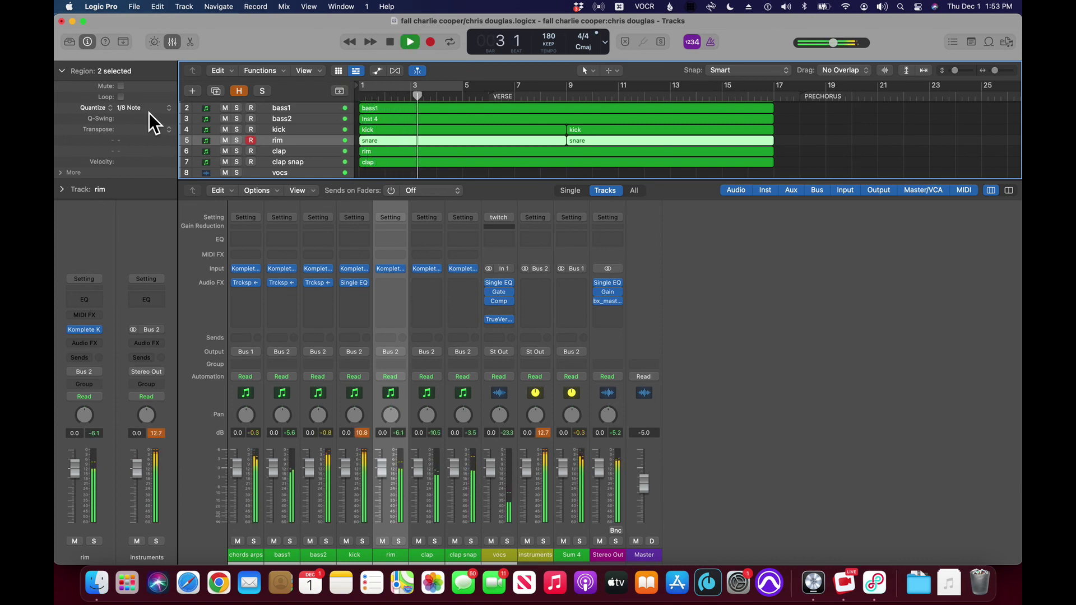
key(space)
Step: Record a new part on the rim track from bar 1 through bar 16, quantize its region to 1/8 Note and play it back
key(Return)
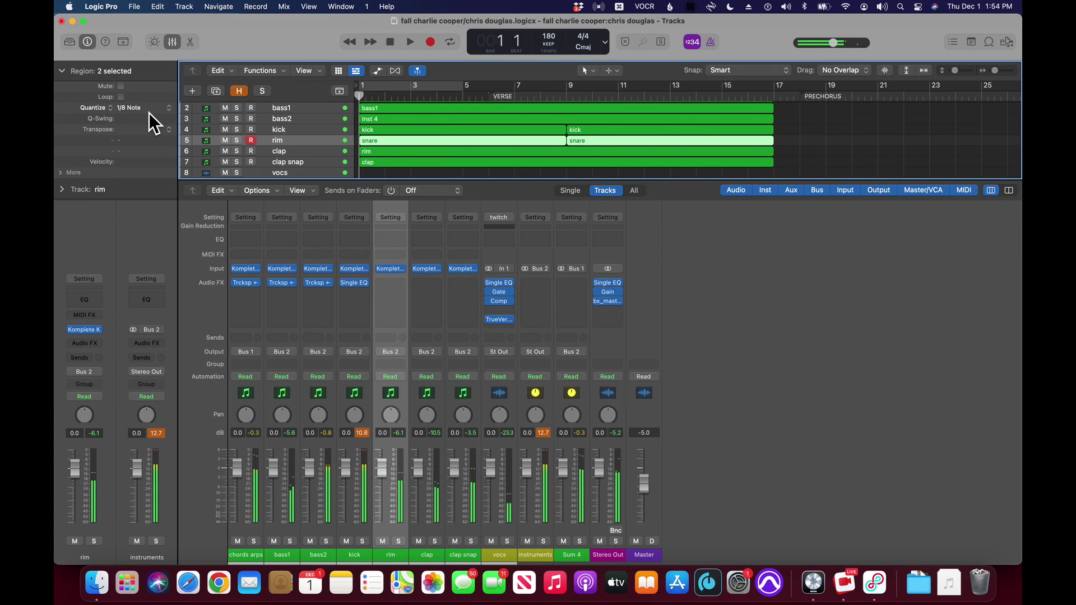
key(r)
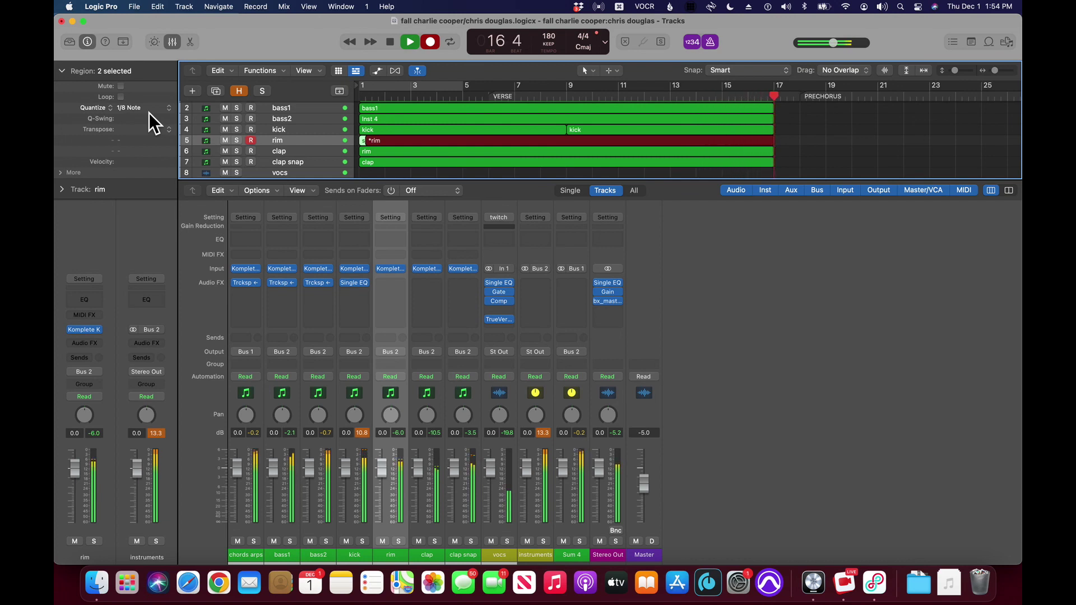
key(space)
click(149, 112)
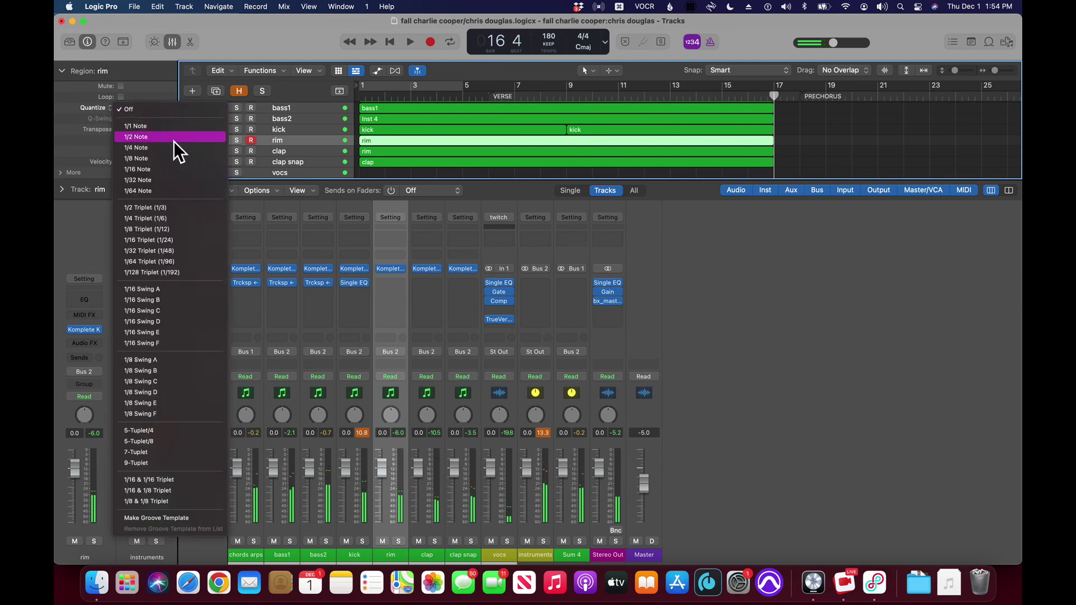
click(174, 158)
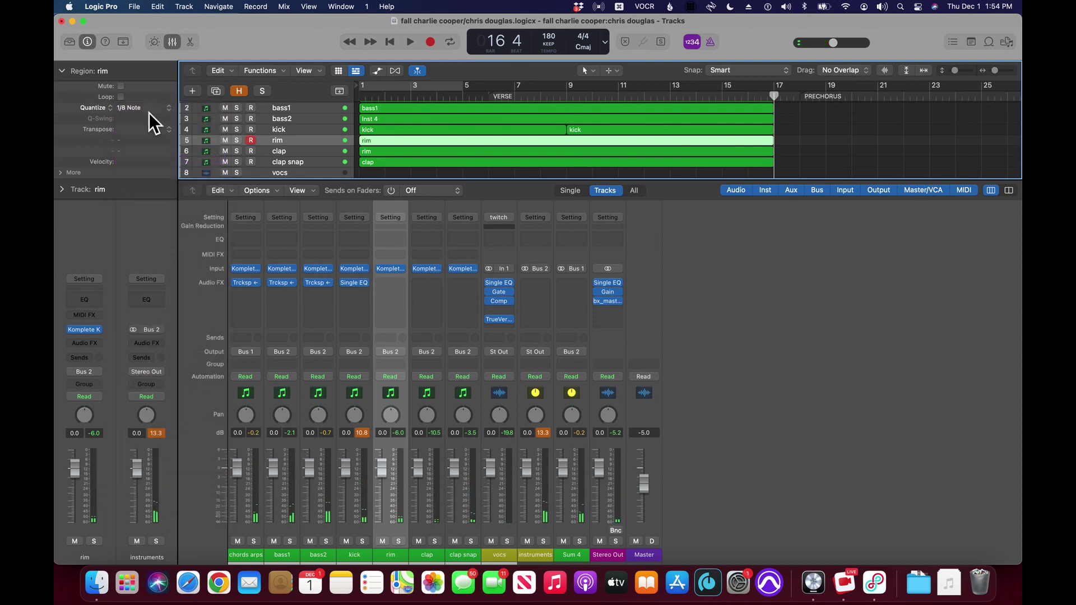
key(space)
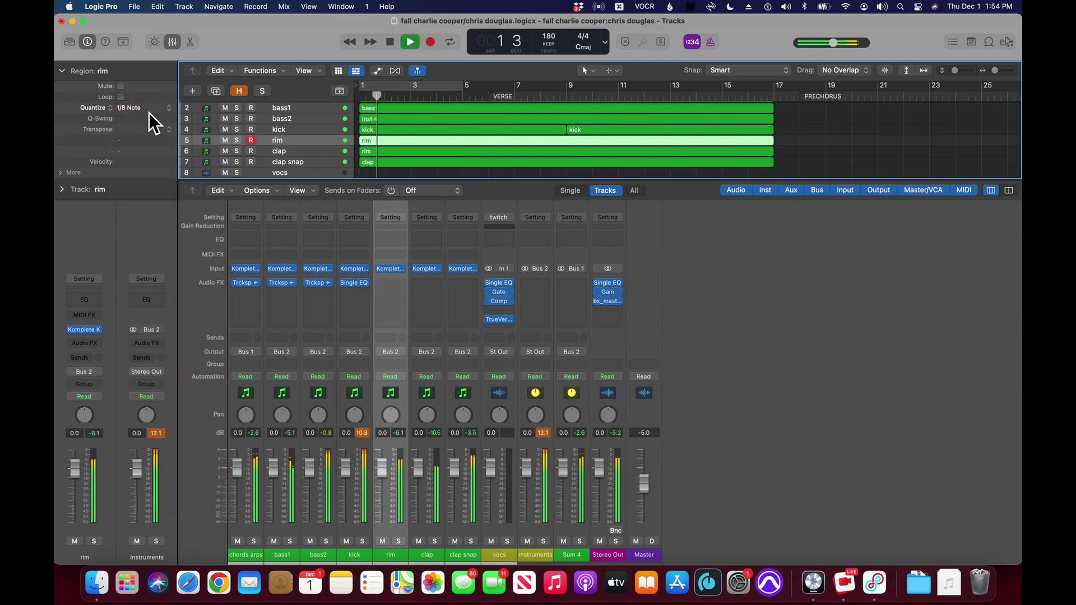
Step: Audition the new rim part briefly in solo and against the full mix, checking the kick track before reselecting rim
key(s)
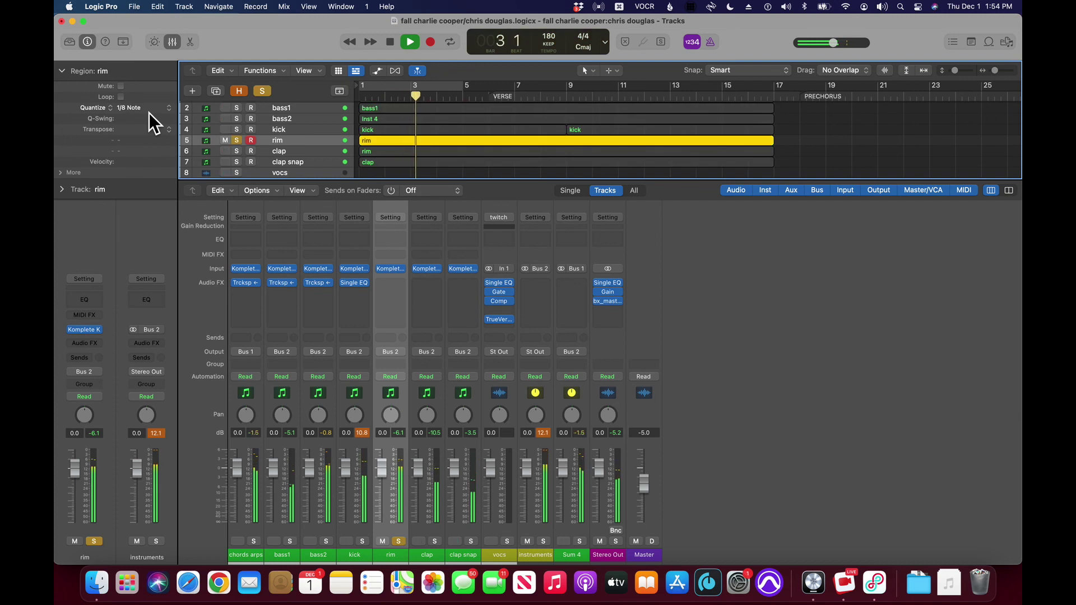
key(s)
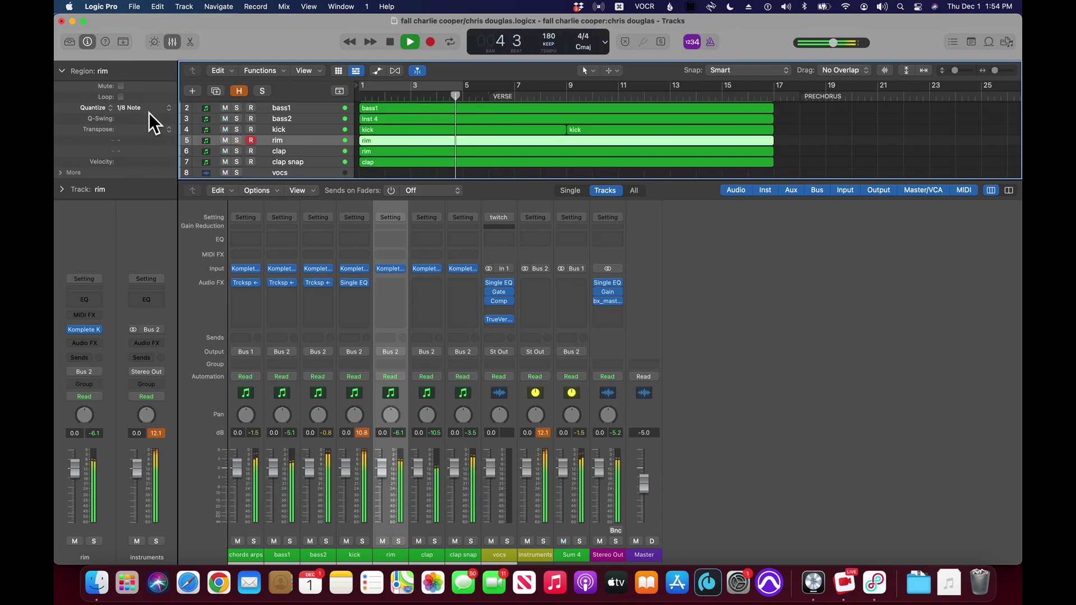
key(Up)
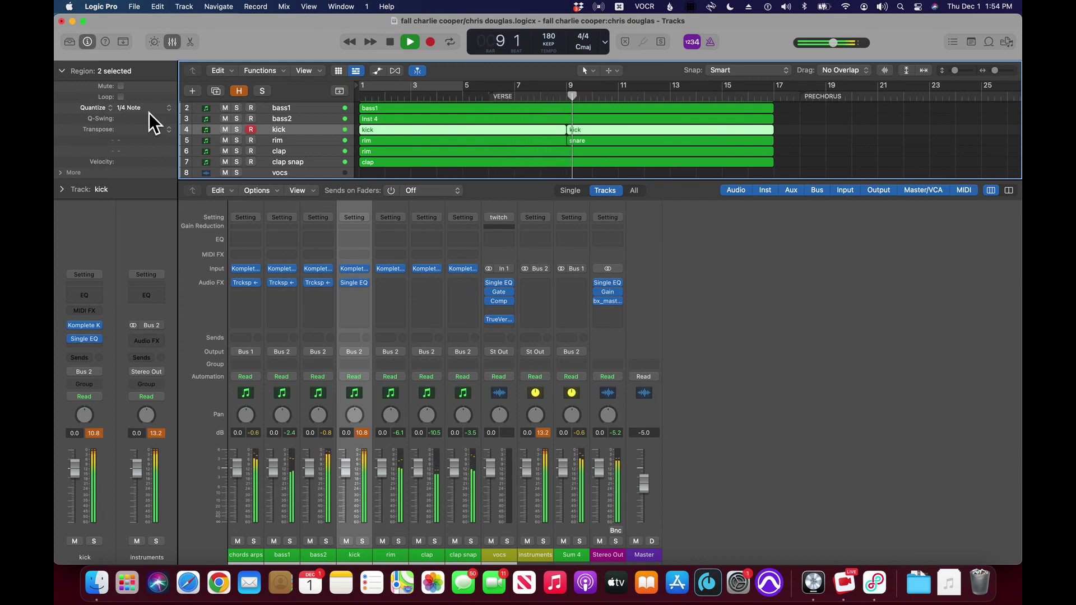
key(Down)
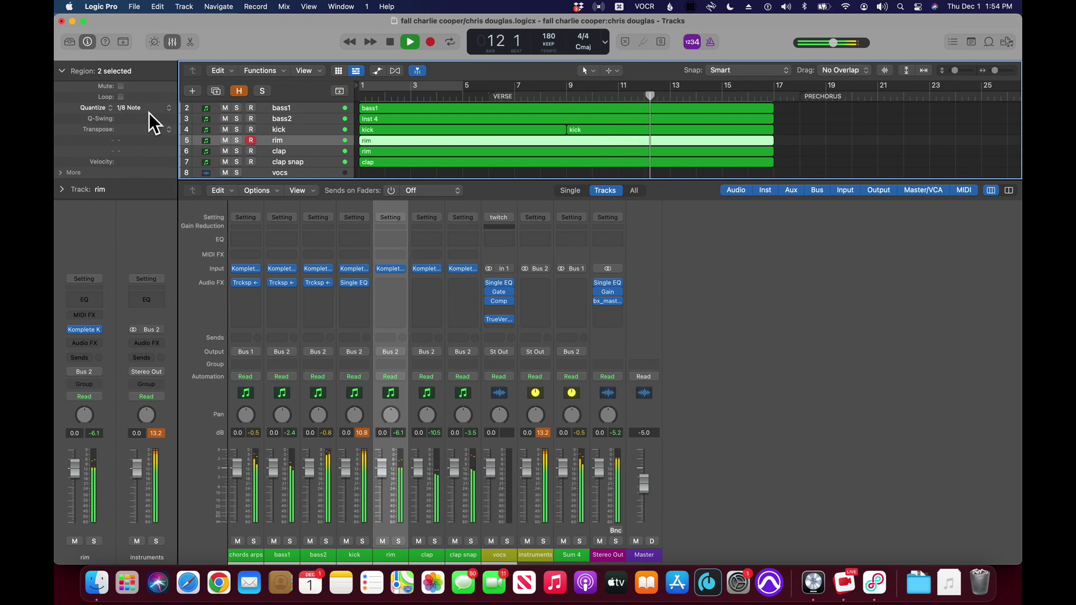
Step: Undo the new rim recording to restore the track's earlier snare regions, using solo to compare before unsoloing it
key(s)
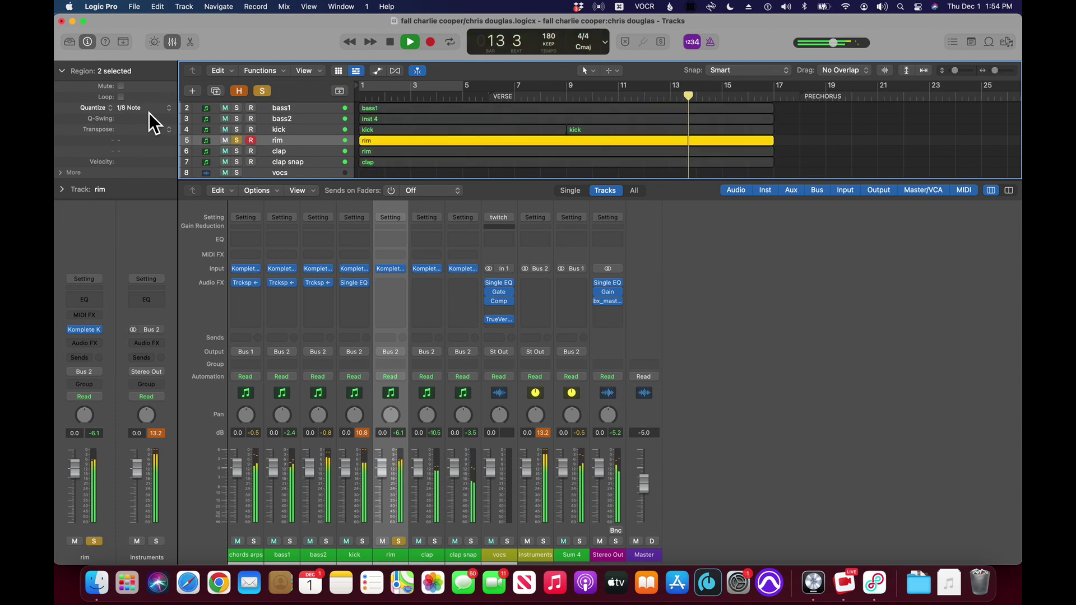
key(super+z)
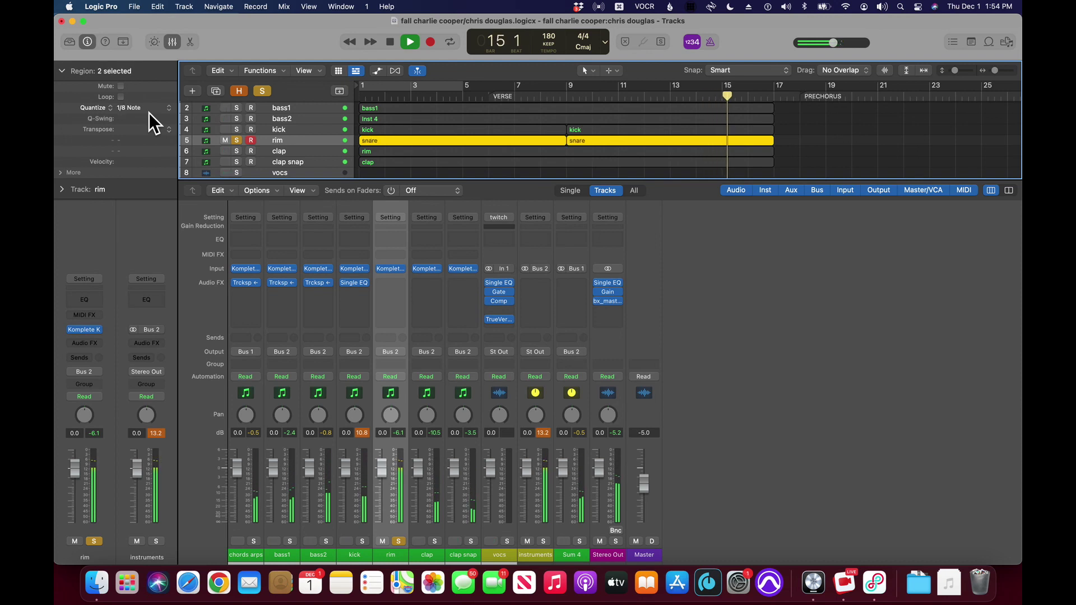
key(s)
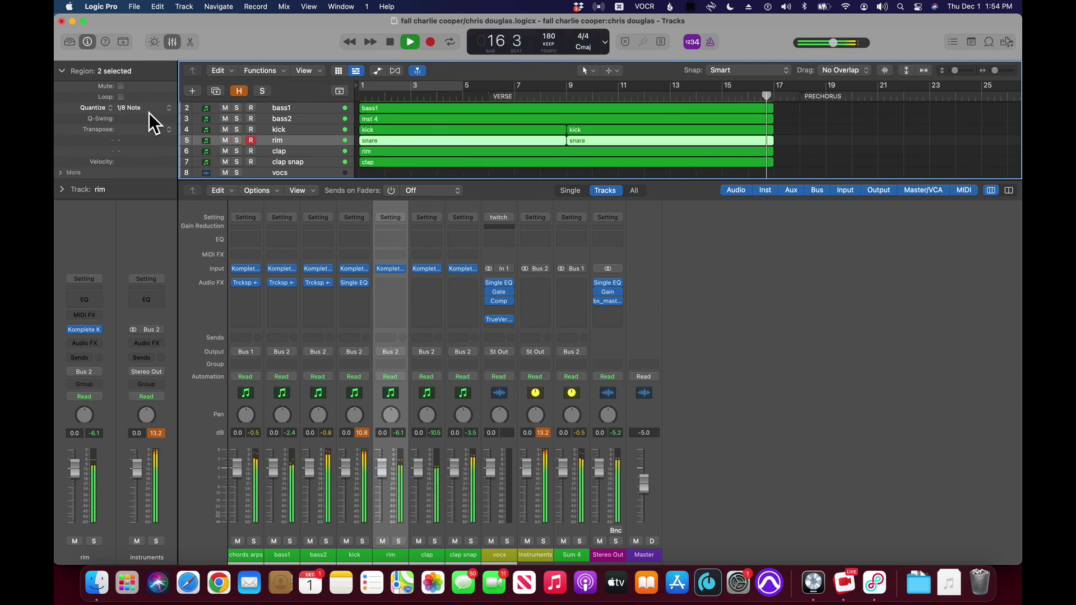
Step: Replay the verse from bar 1 with the earlier snare regions and check the transition at bar 17
key(Return)
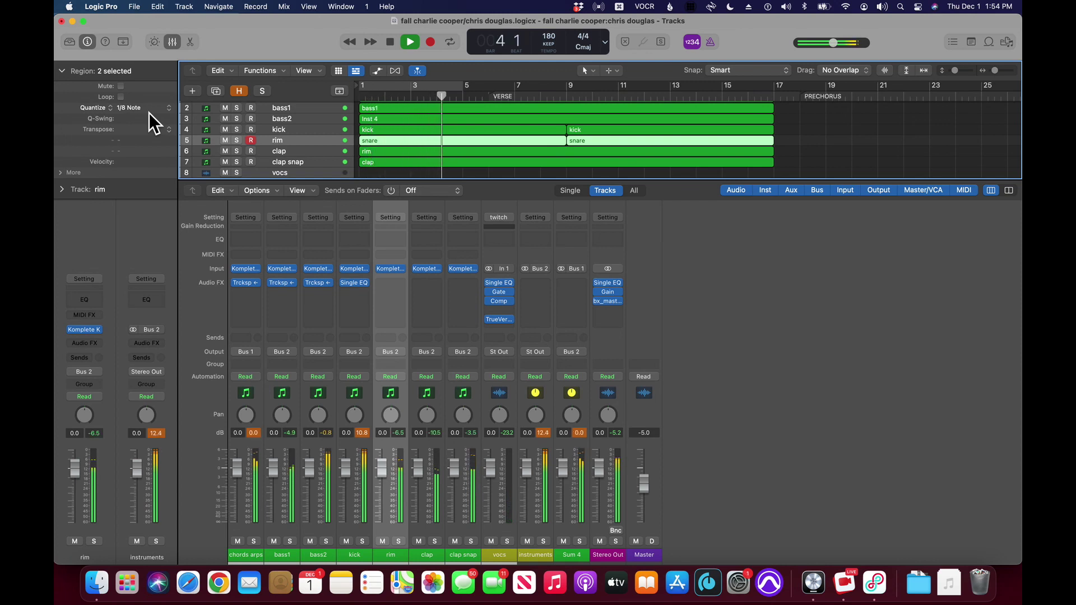
key(space)
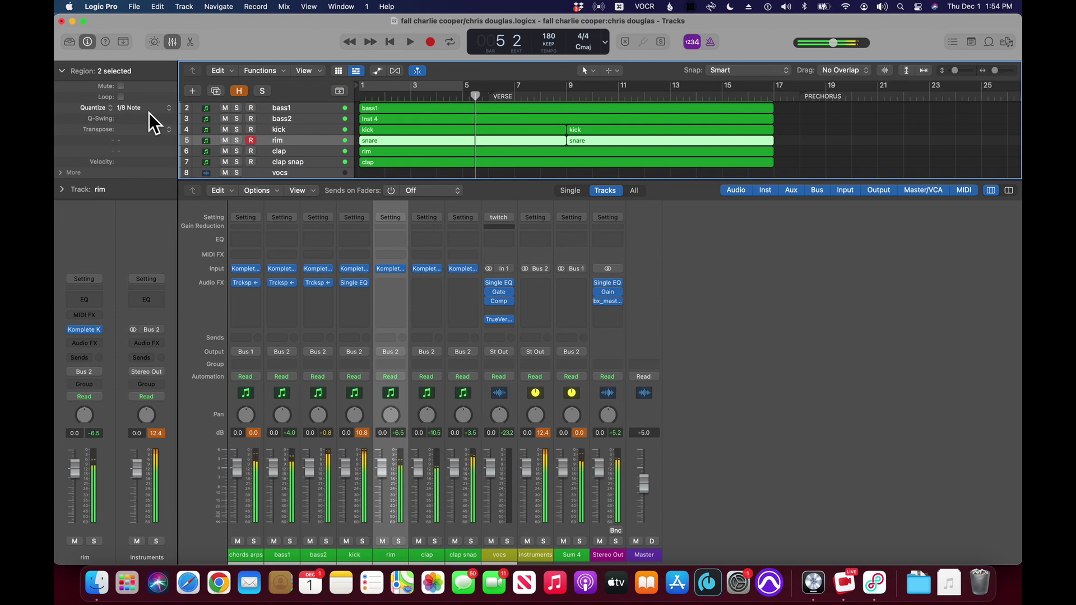
key(Return)
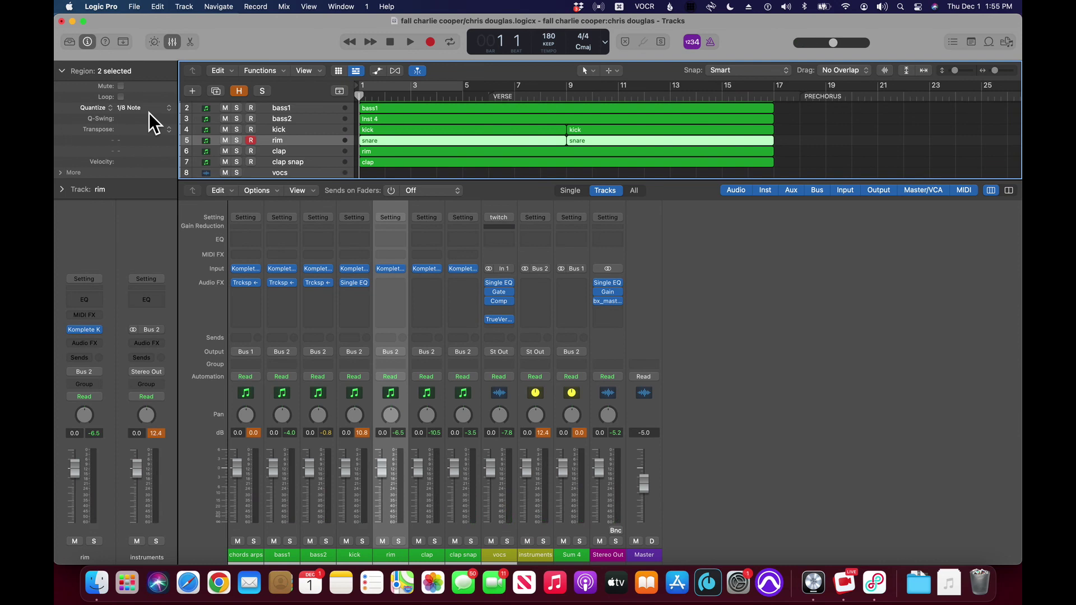
key(shift+period)
key(shift+period)
key(space)
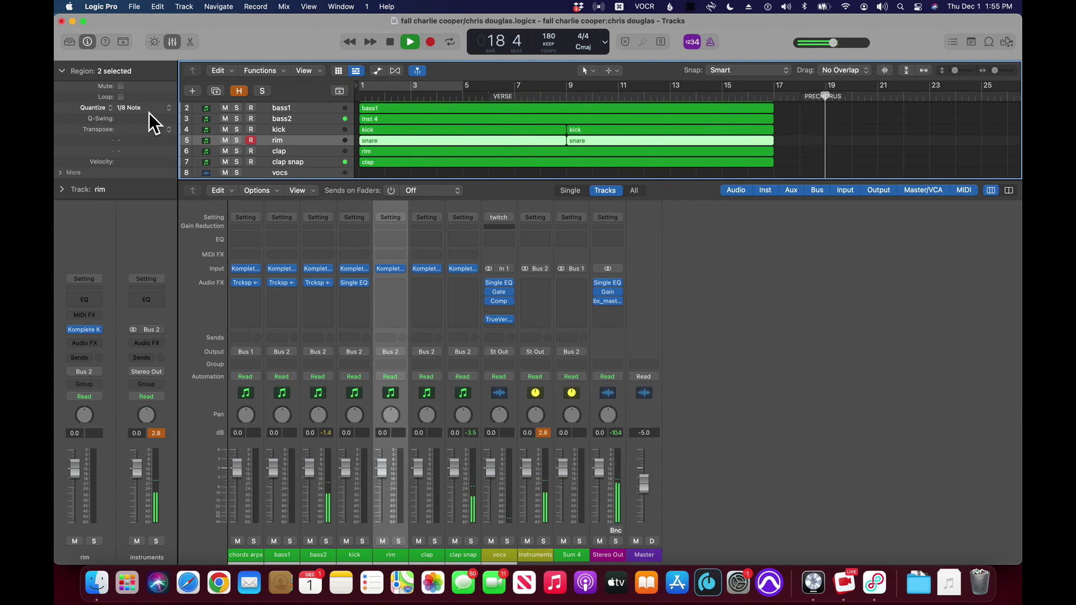
key(Return)
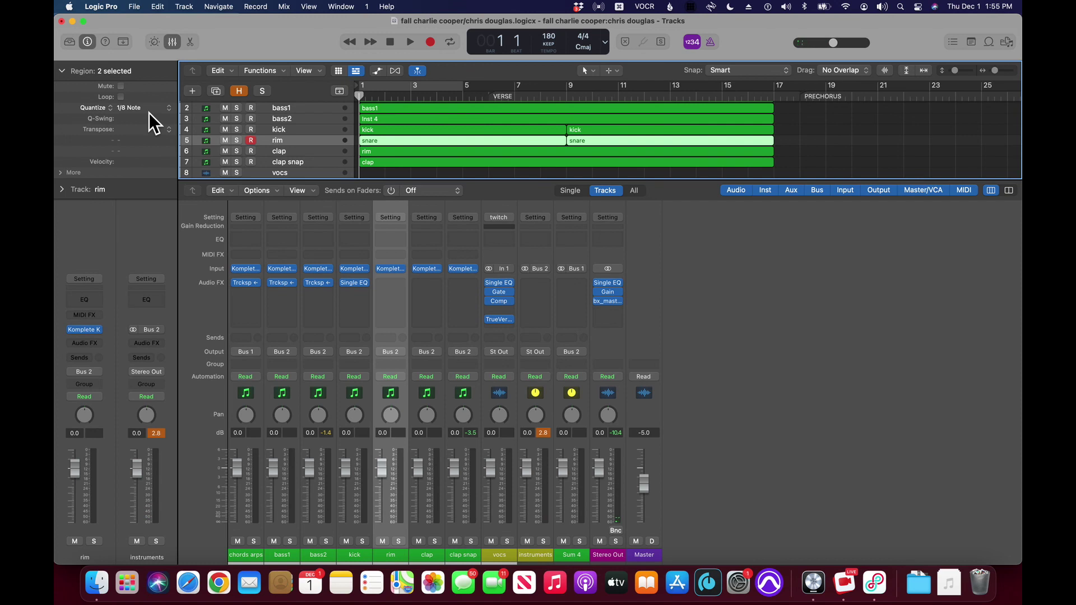
key(space)
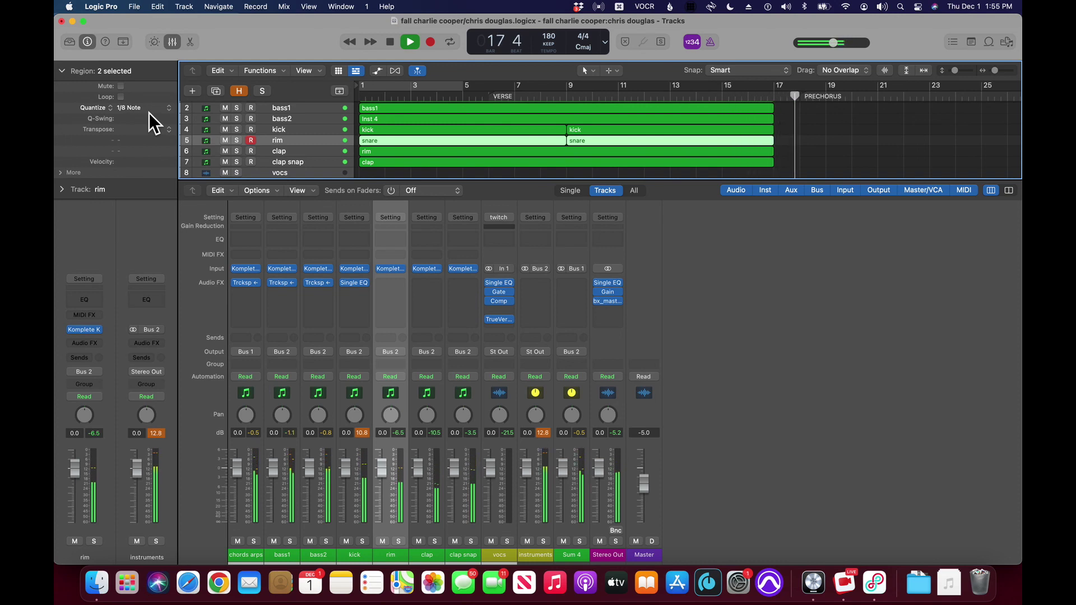
key(space)
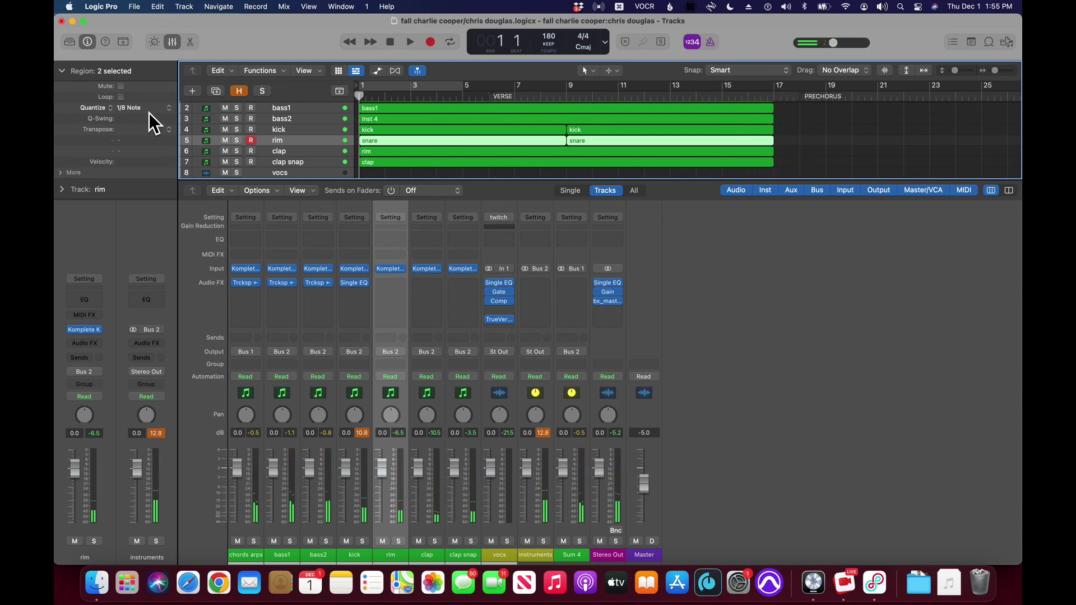
Step: Copy all the instrument regions of the verse to bar 17 to fill bars 17 to 32, and play the copied section
key(shift+period)
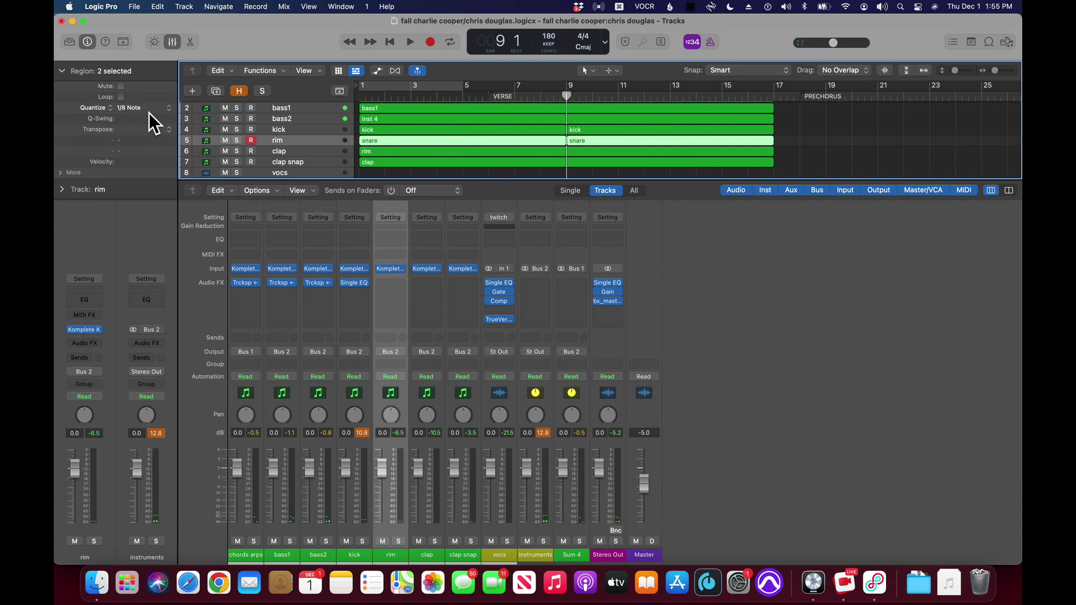
key(shift+period)
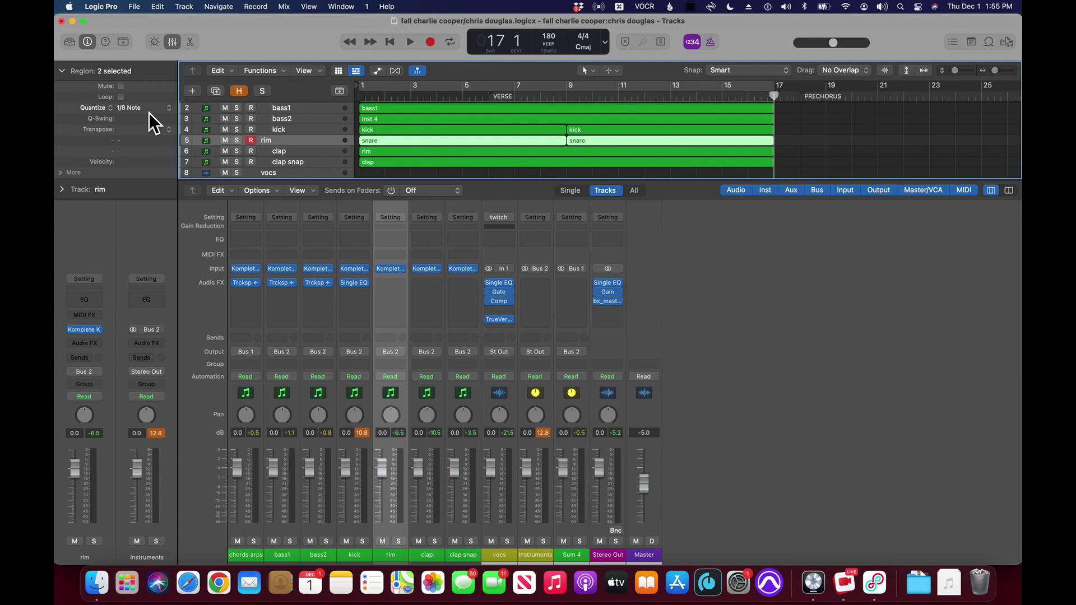
key(shift+f)
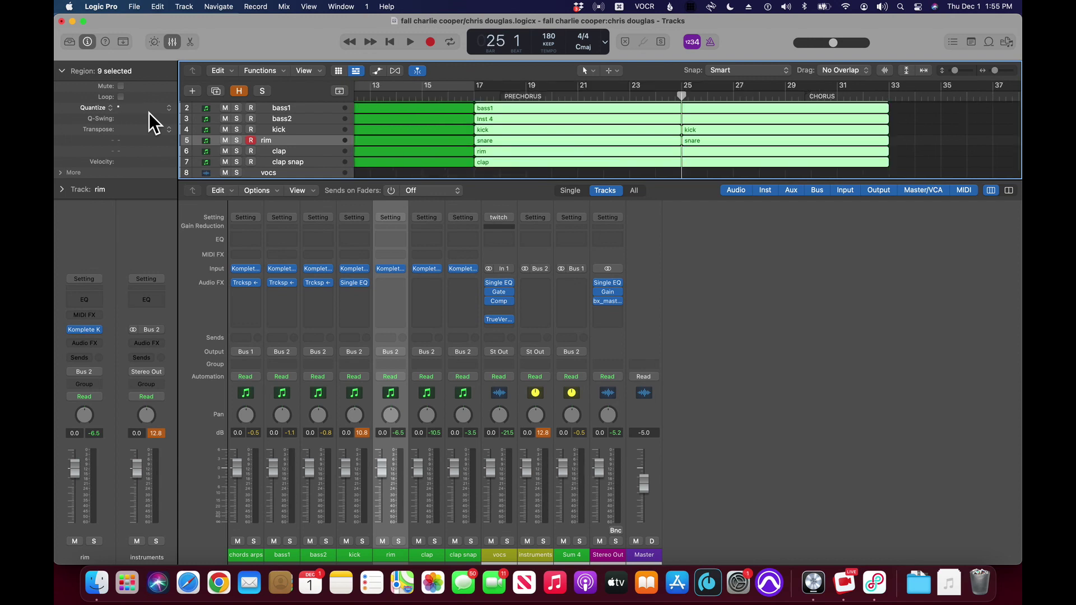
key(space)
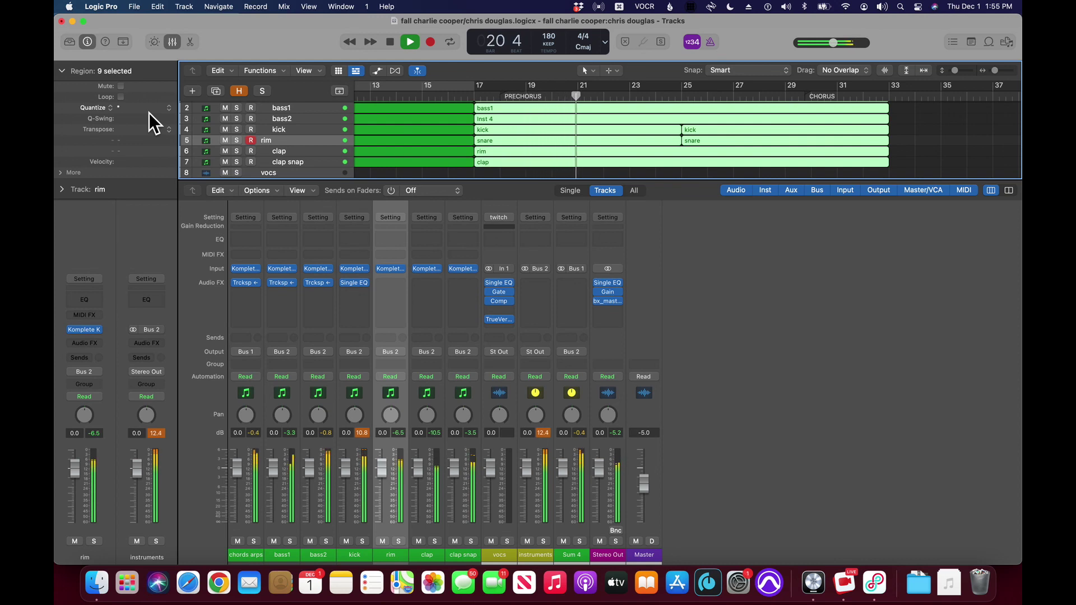
key(space)
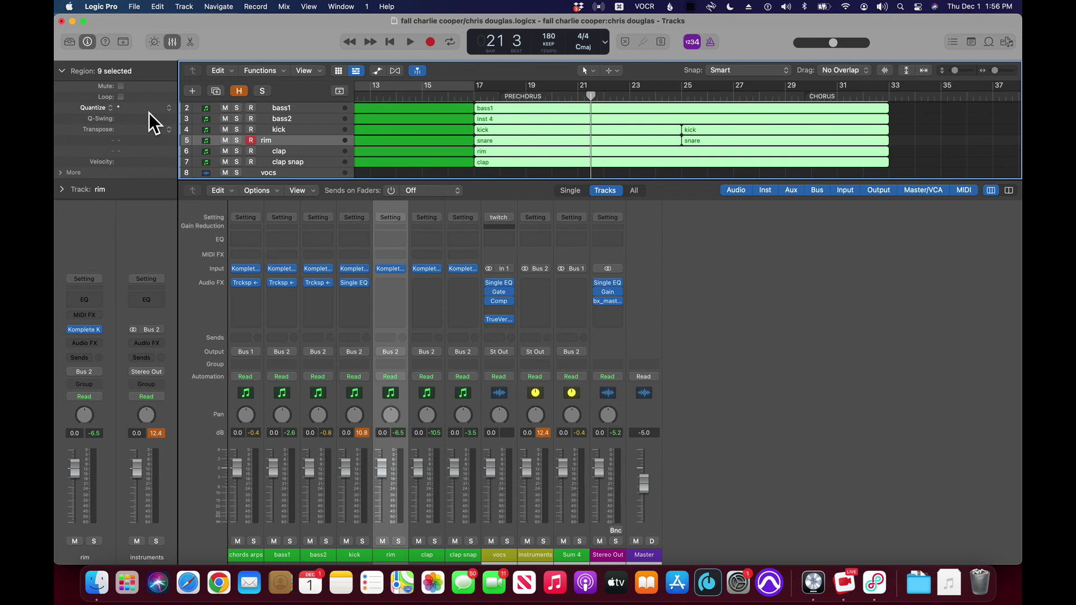
key(Return)
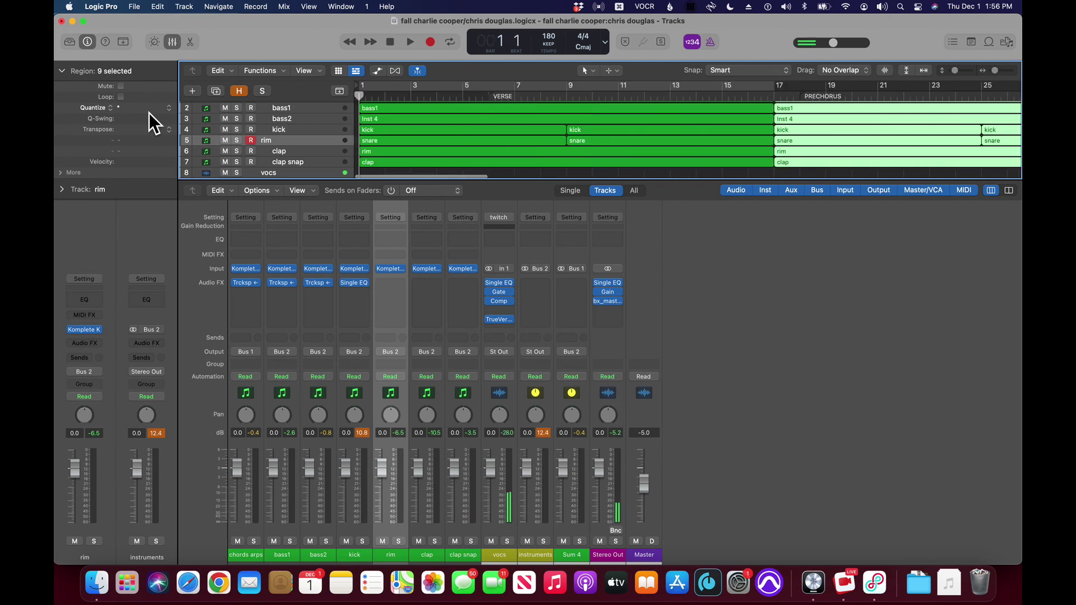
Step: Play the arrangement from bar 1 and duplicate the clap snap track directly beneath the original
key(space)
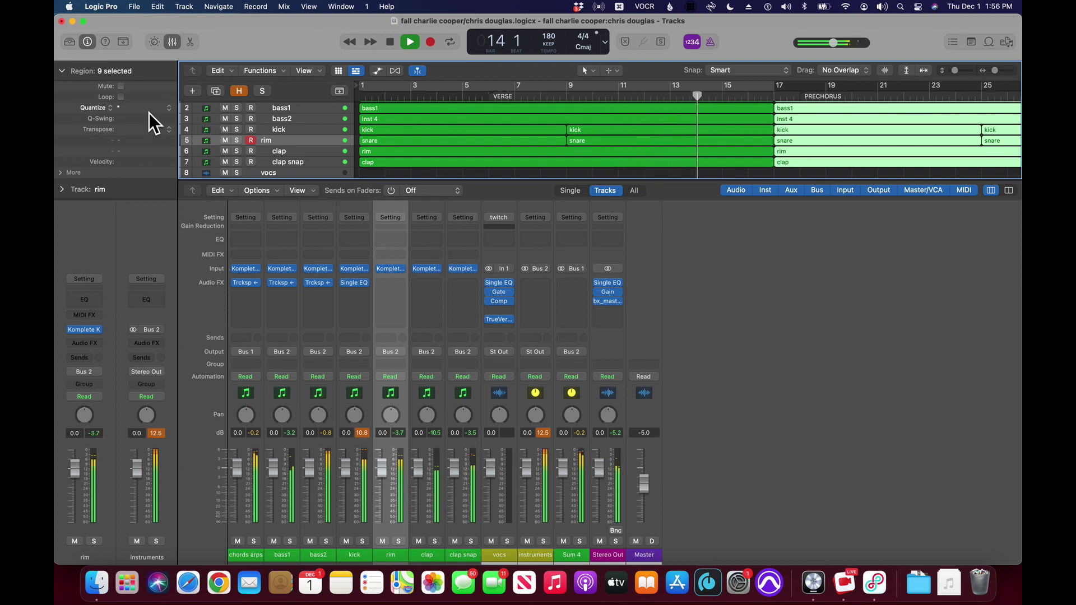
key(space)
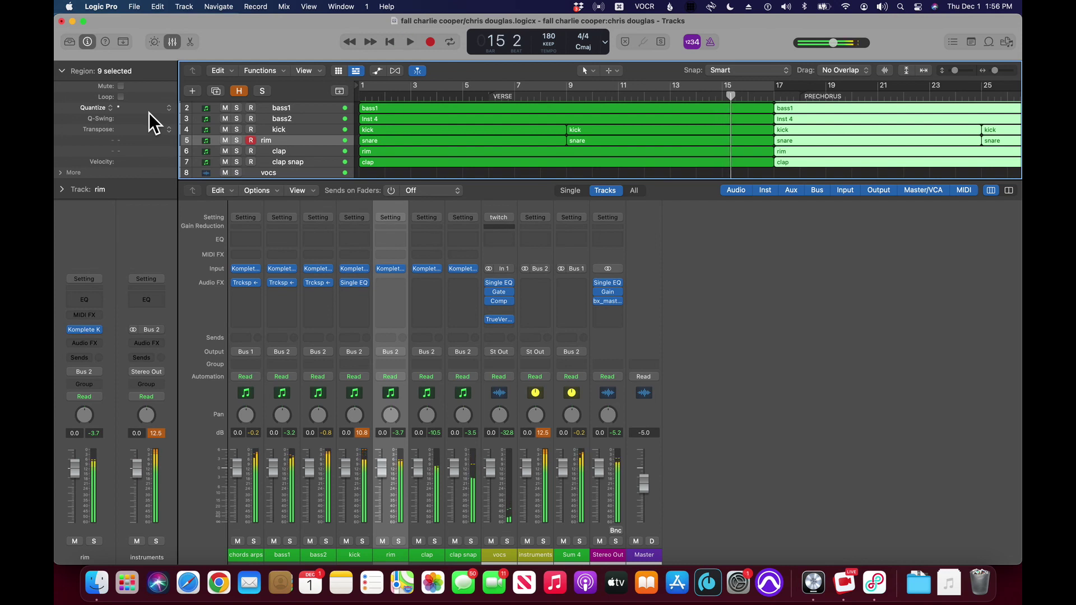
key(Up)
key(Down)
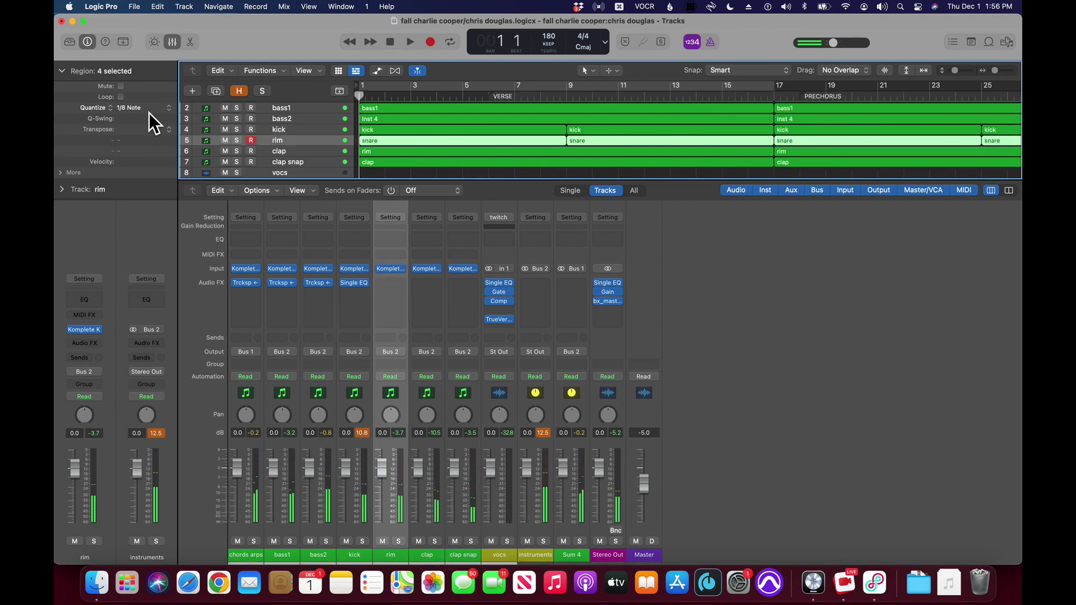
key(Down)
key(Down)
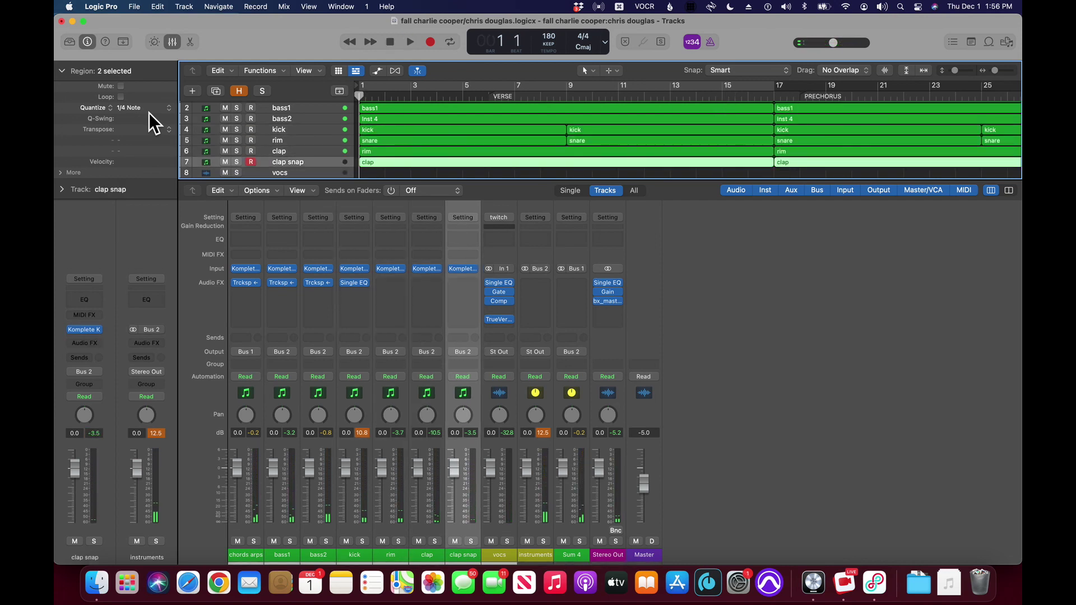
key(Down)
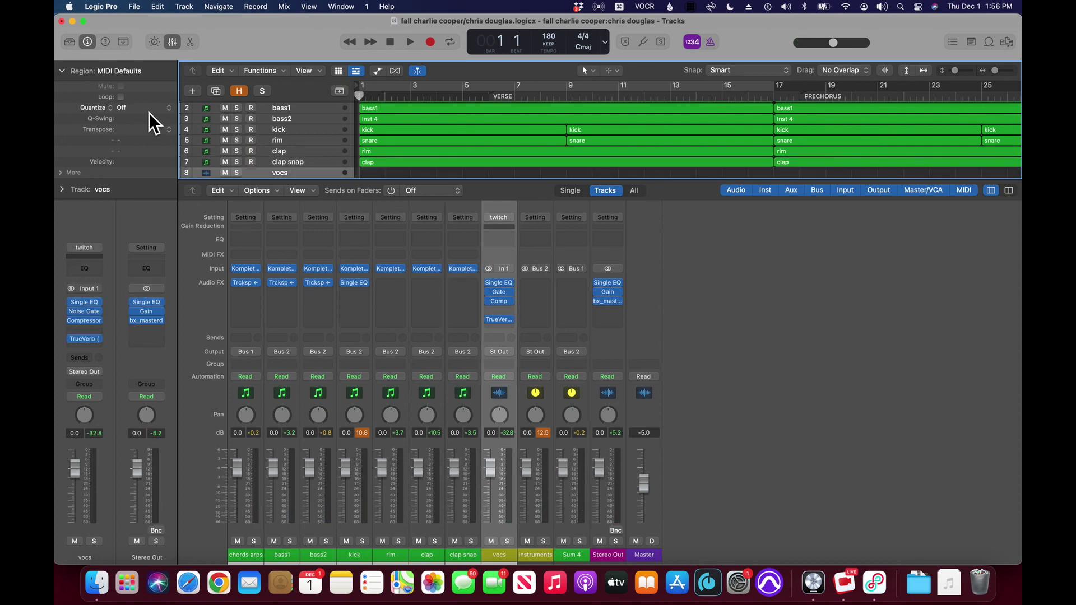
key(Up)
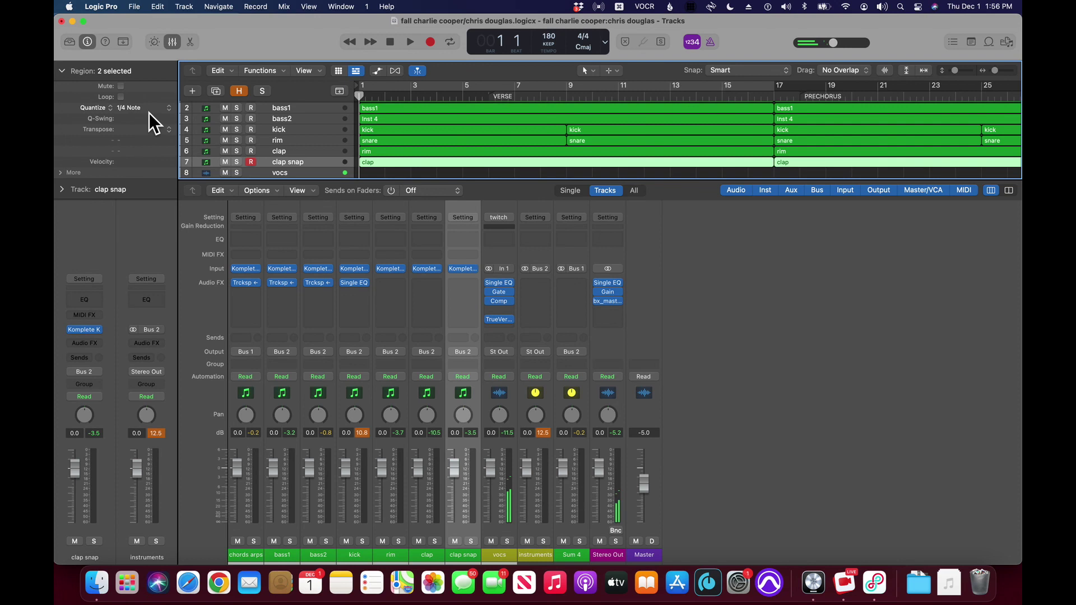
key(super+d)
key(Up)
key(Down)
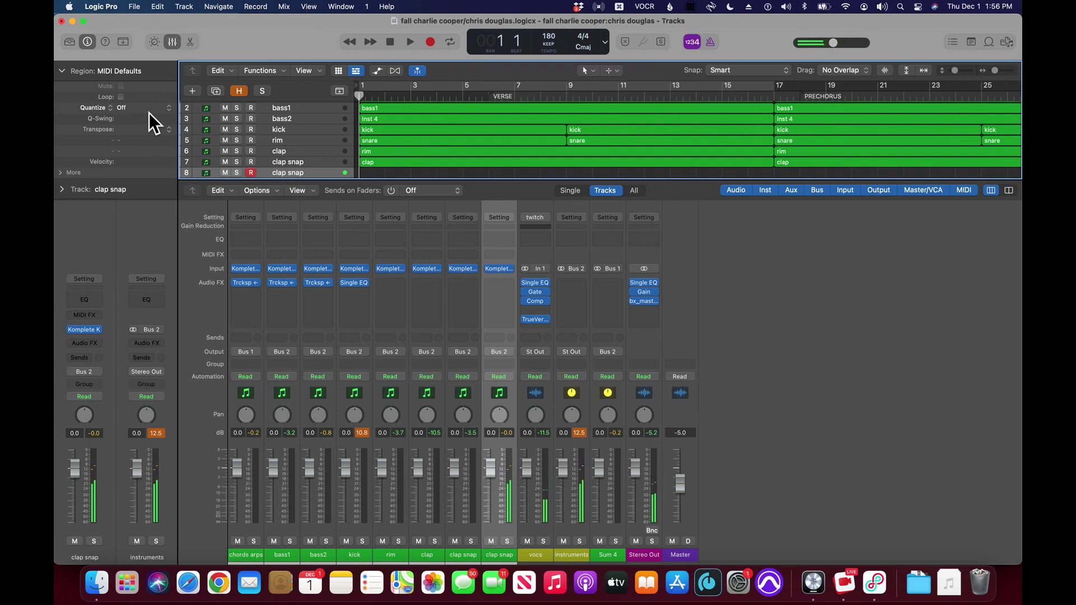
Step: Preview the opening bars, return to bar 1 and record a MIDI part on the duplicated clap snap track through bar 16
key(space)
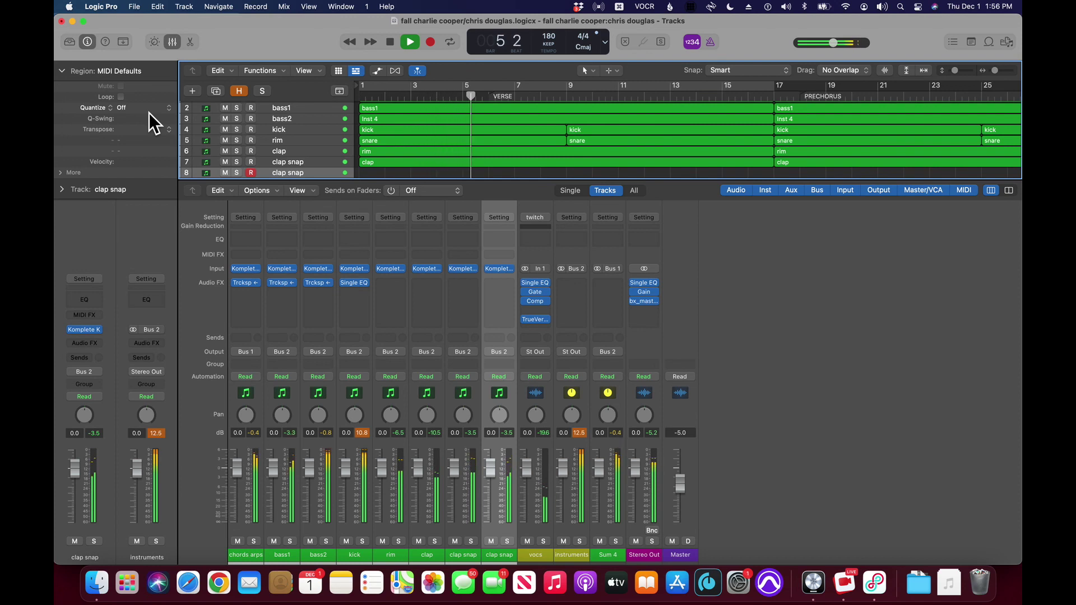
key(space)
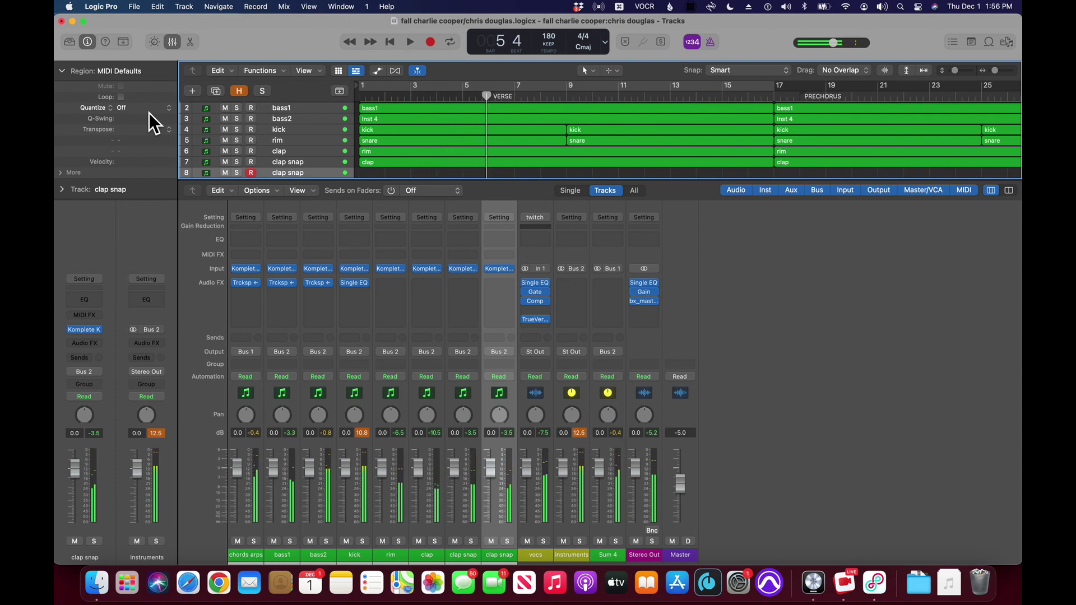
key(Return)
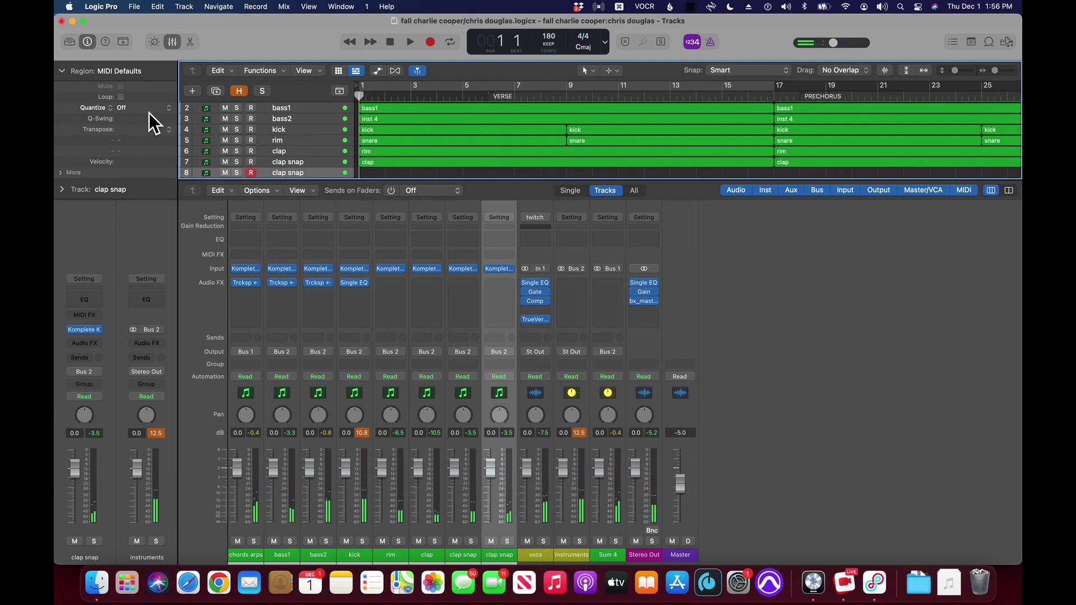
key(r)
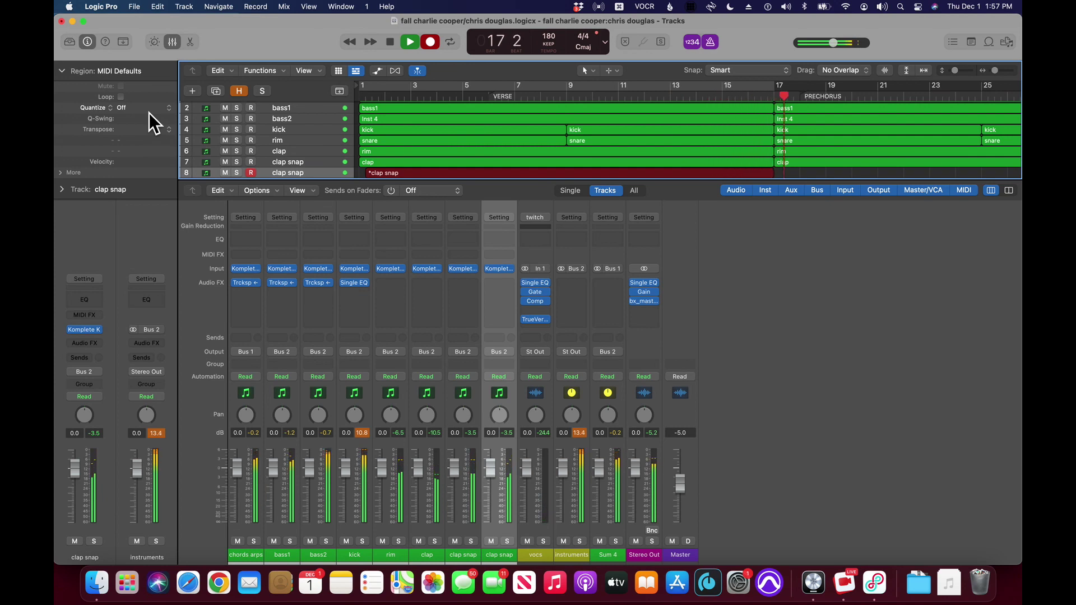
key(space)
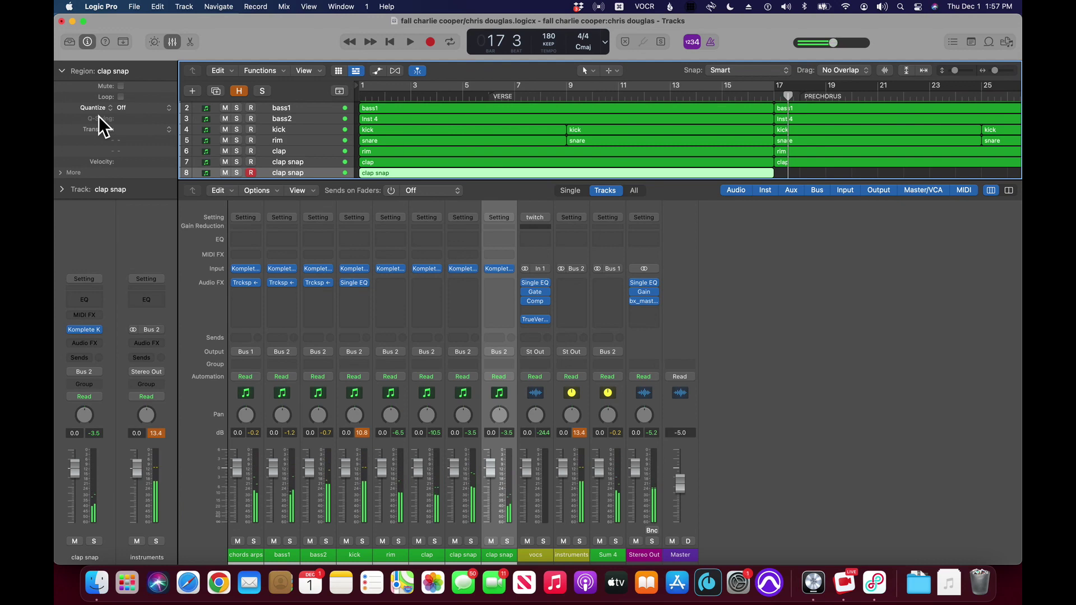
Step: Quantize the newly recorded clap snap region to 1/8 Note and repeat it from bar 17 across the prechorus
click(172, 112)
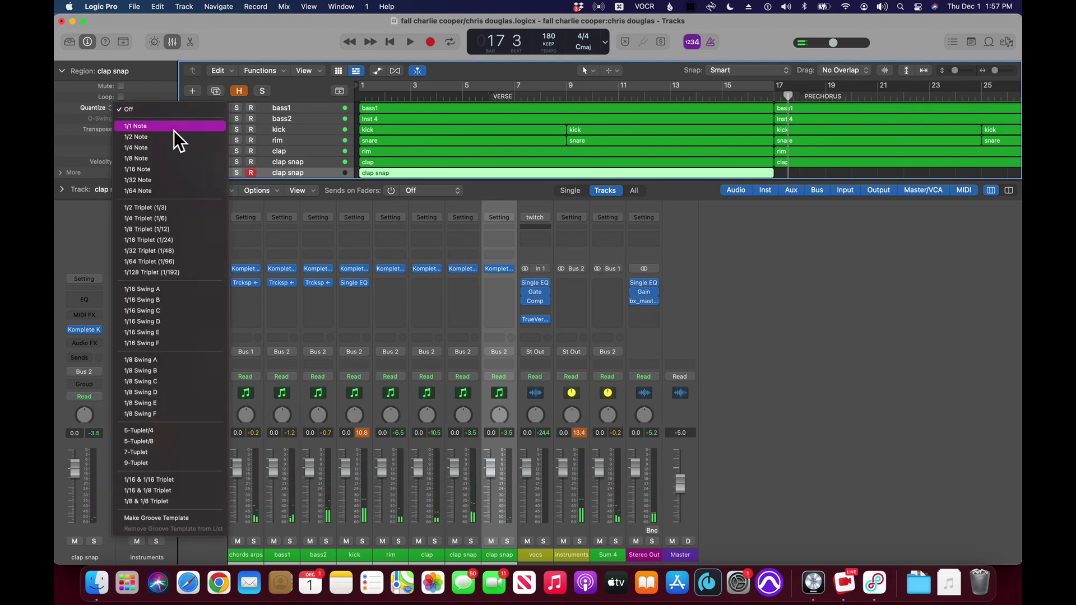
click(173, 162)
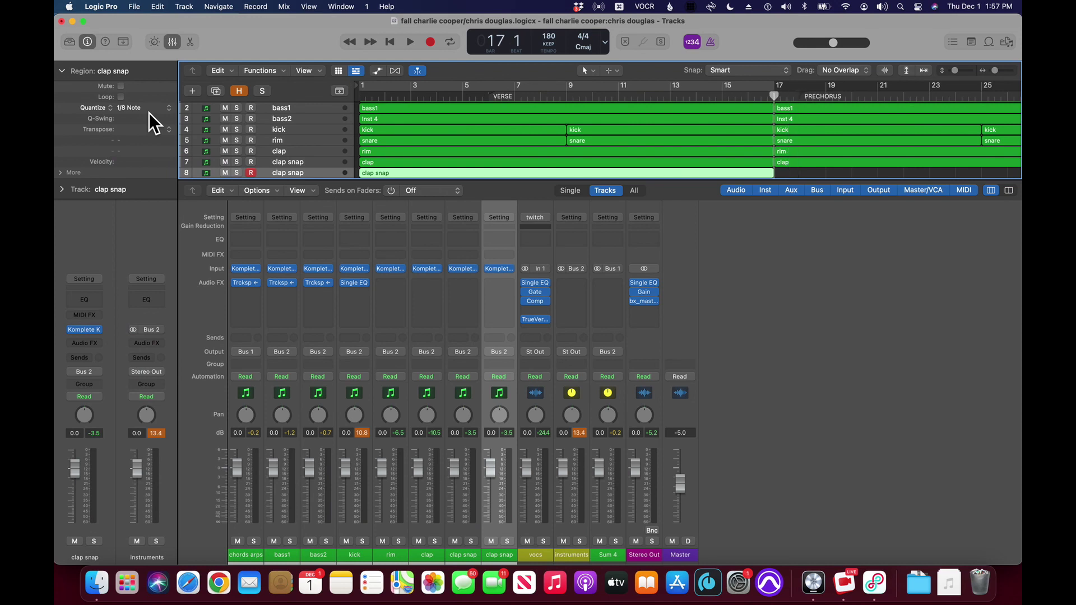
key(super+r)
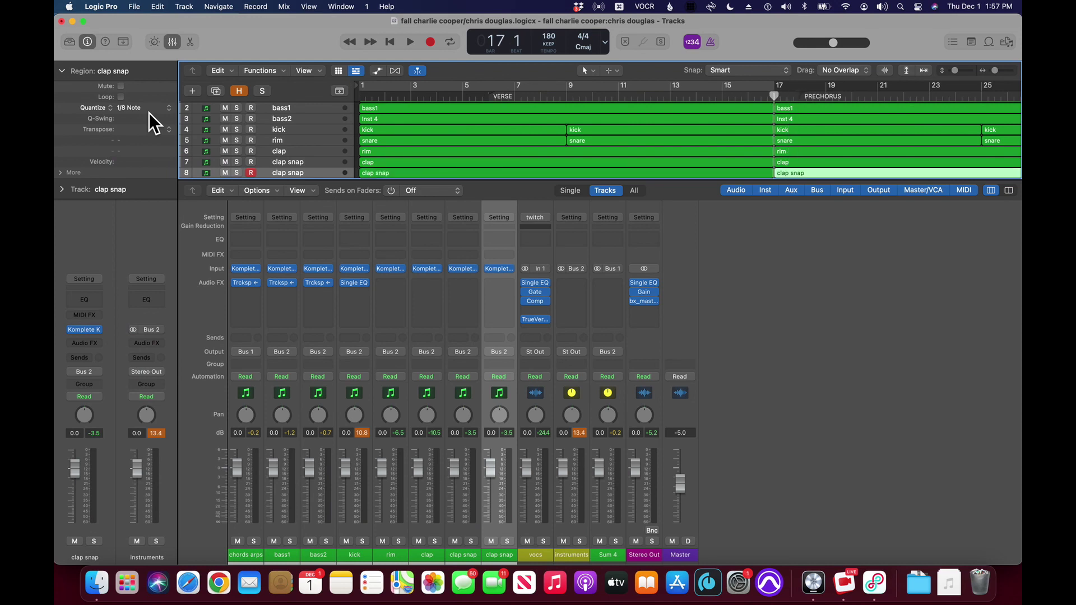
Step: Play the song from bar 1 and rename the duplicated clap snap track to "group clap"
key(Return)
key(space)
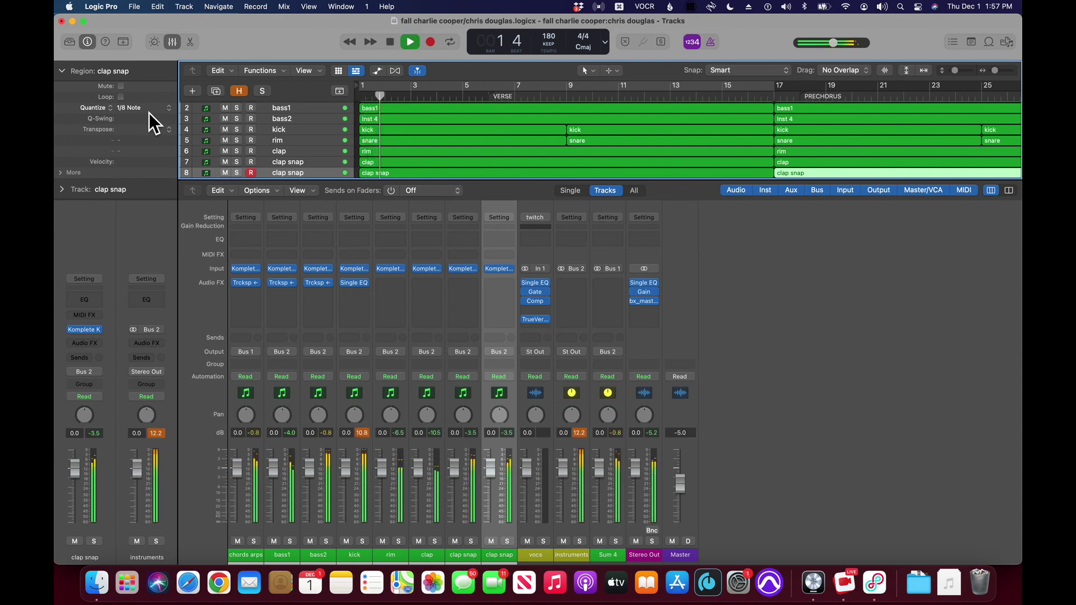
key(ctrl+s)
key(ctrl+s)
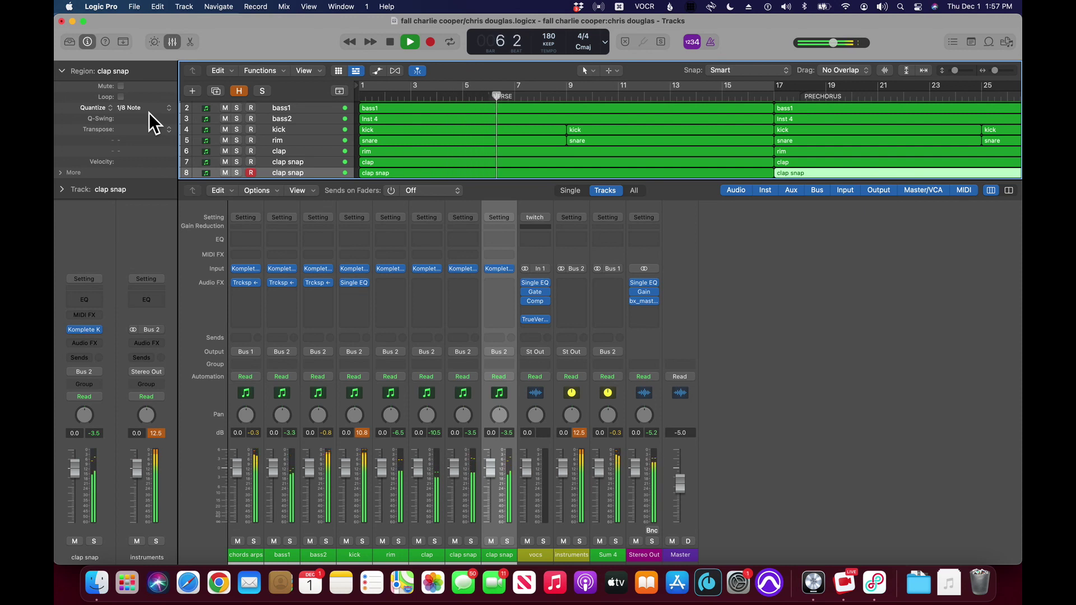
key(shift+Return)
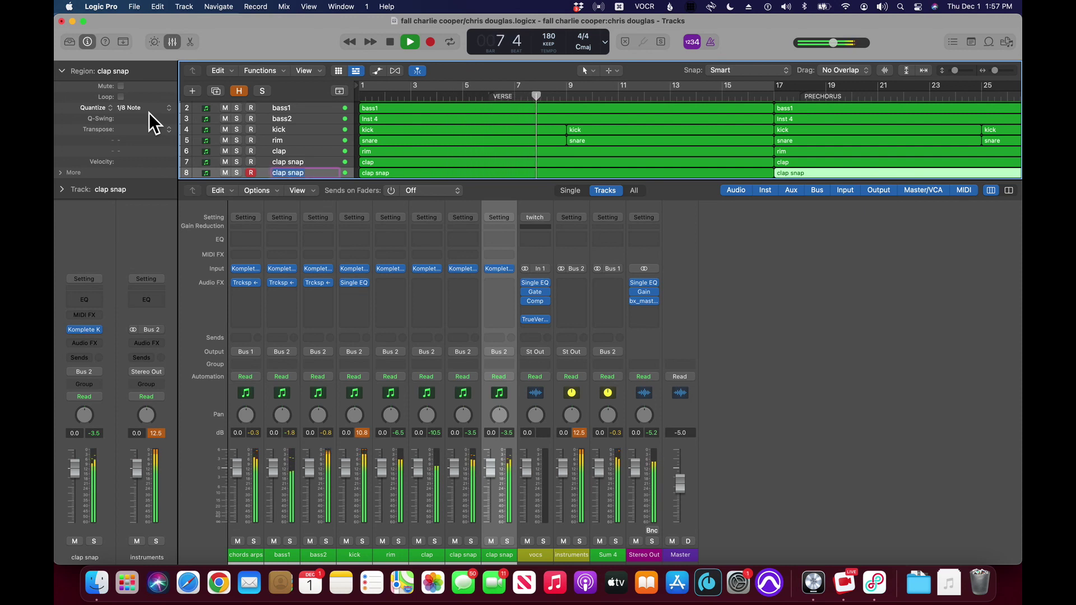
text(group)
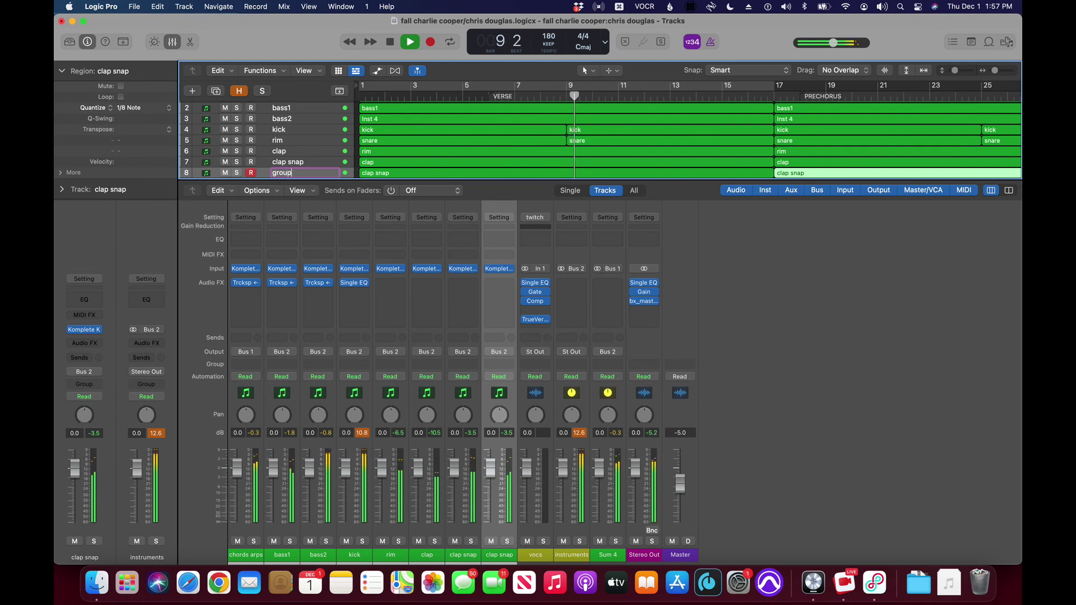
text( cla)
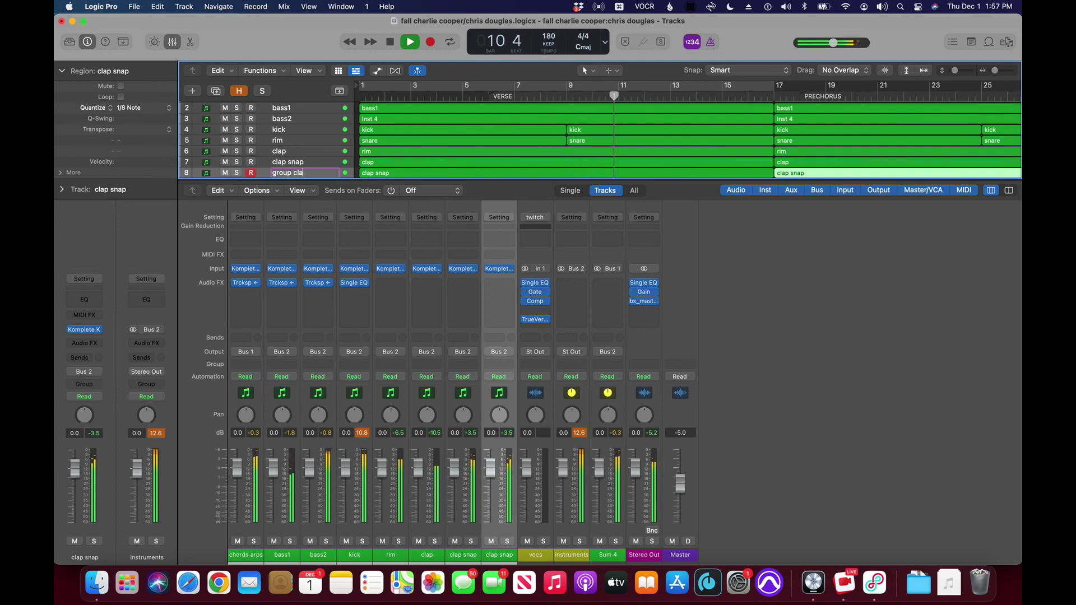
text(p)
key(Return)
Step: Listen to the arrangement from bar 1 while moving through the tracks from group clap up to chords arps
key(Return)
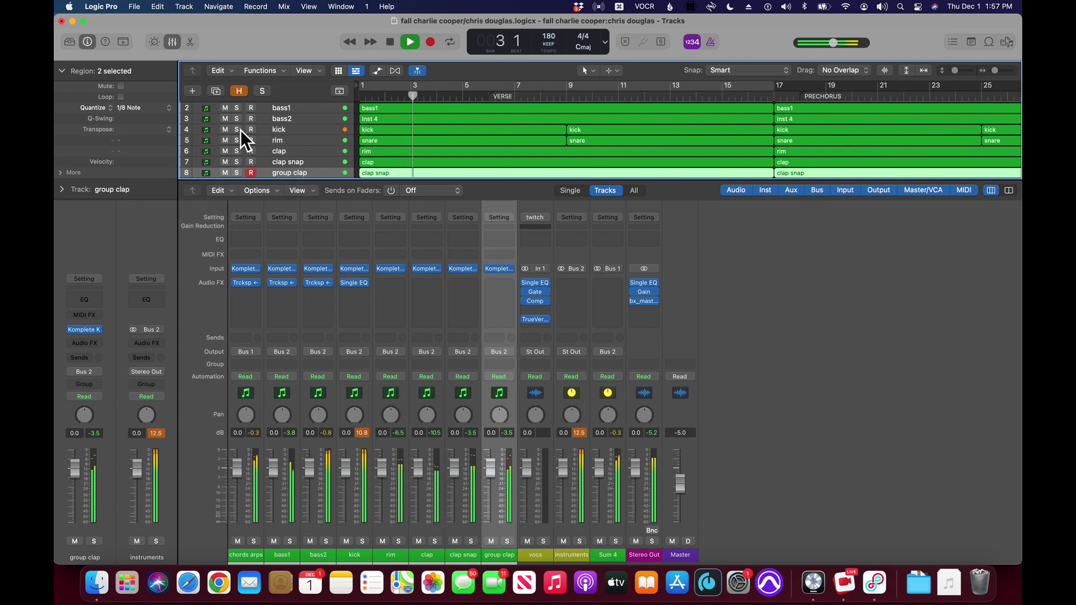
key(Down)
key(Up)
key(Up)
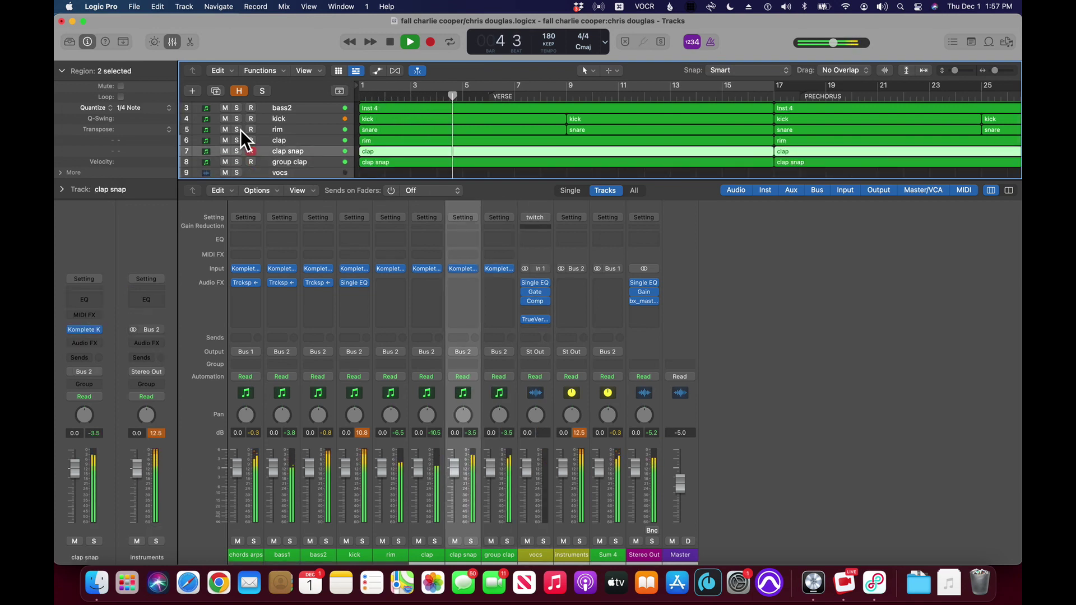
key(Up)
key(Up)
key(Up)
key(Up)
key(Up)
key(Up)
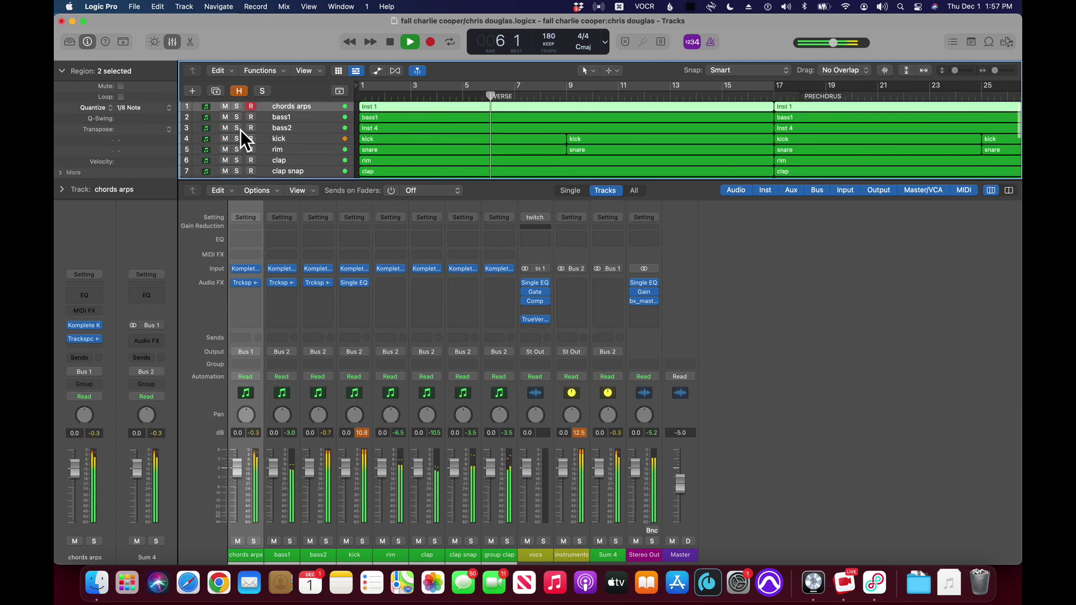
key(Down)
key(Down)
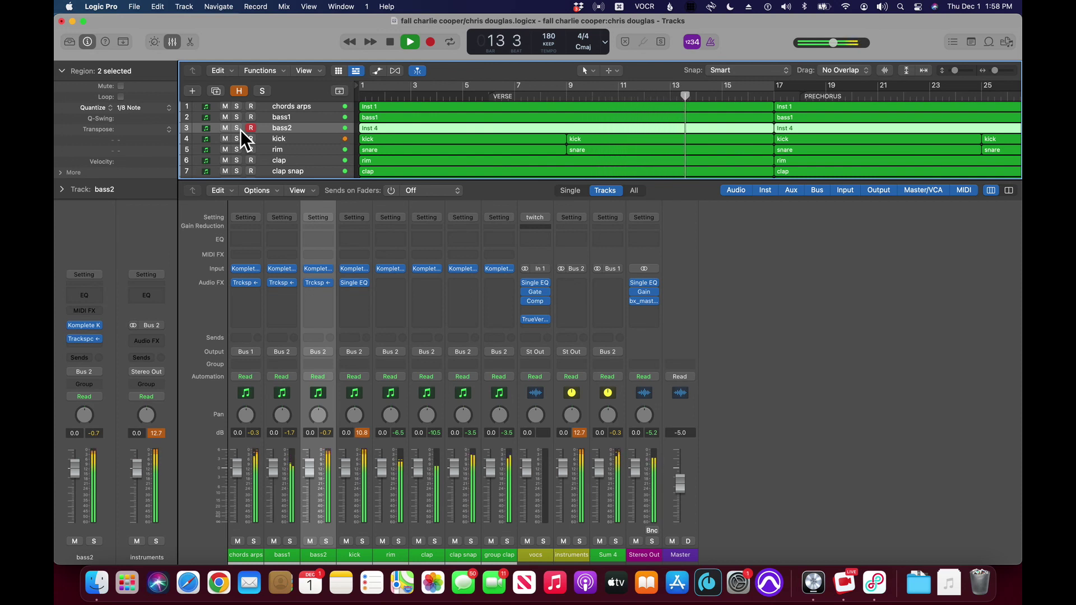
key(Up)
key(Up)
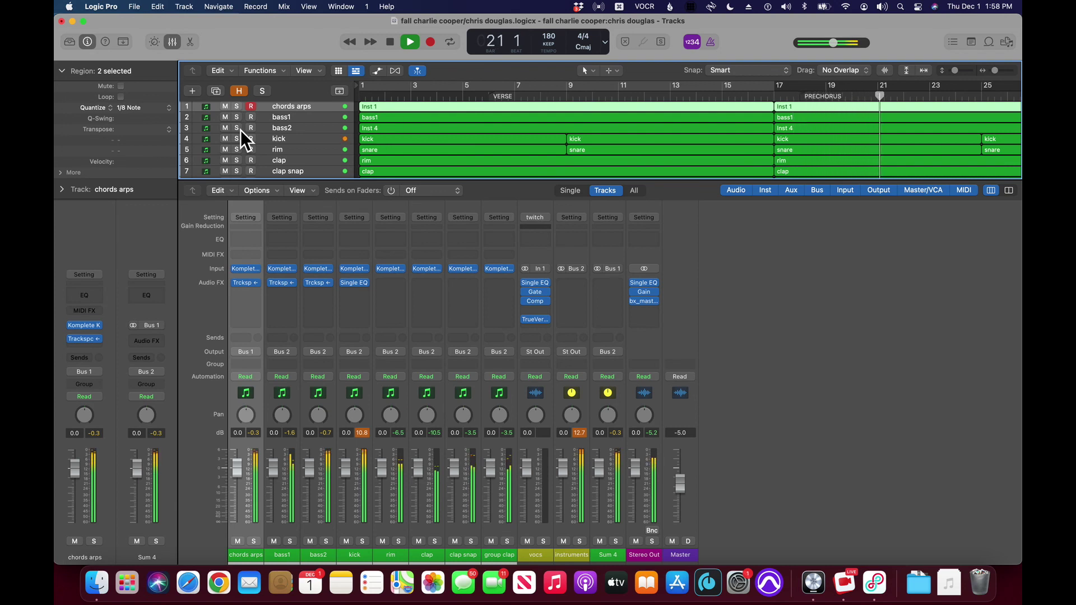
key(super+Tab)
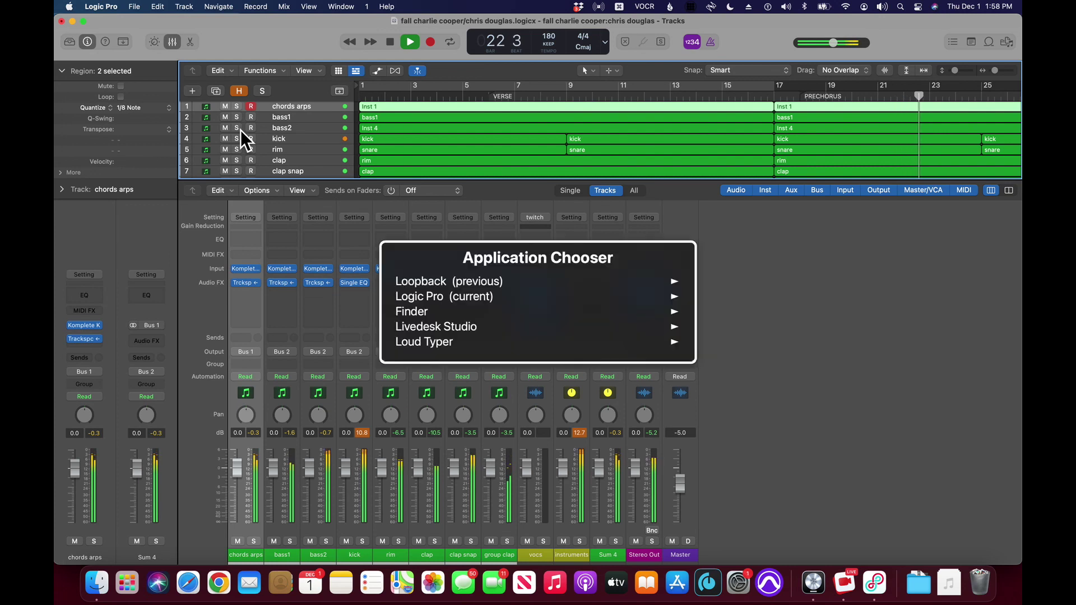
key(Down)
key(Down)
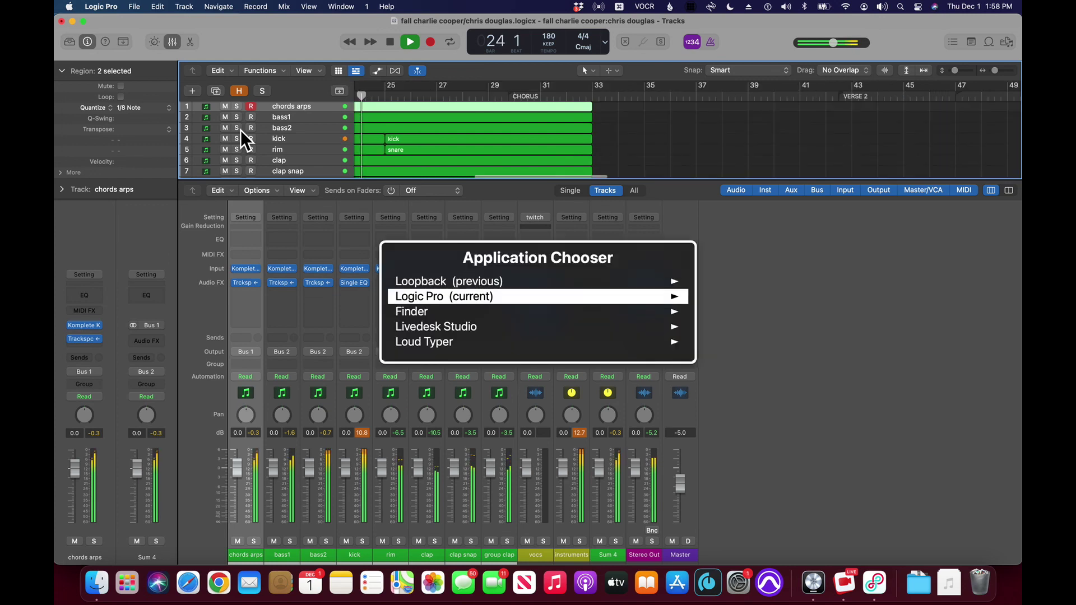
key(Down)
key(Up)
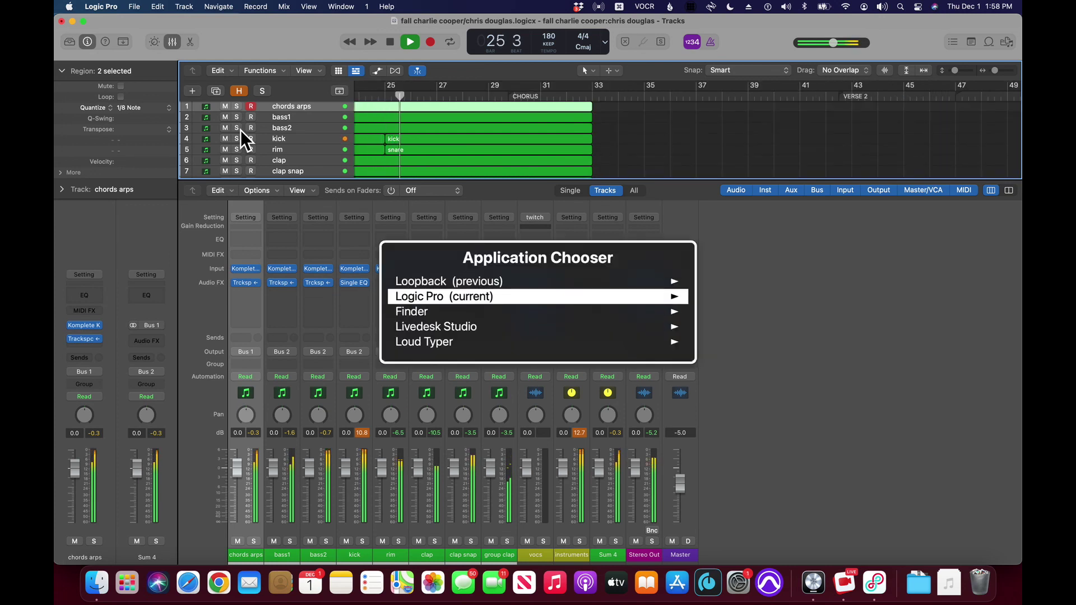
key(Return)
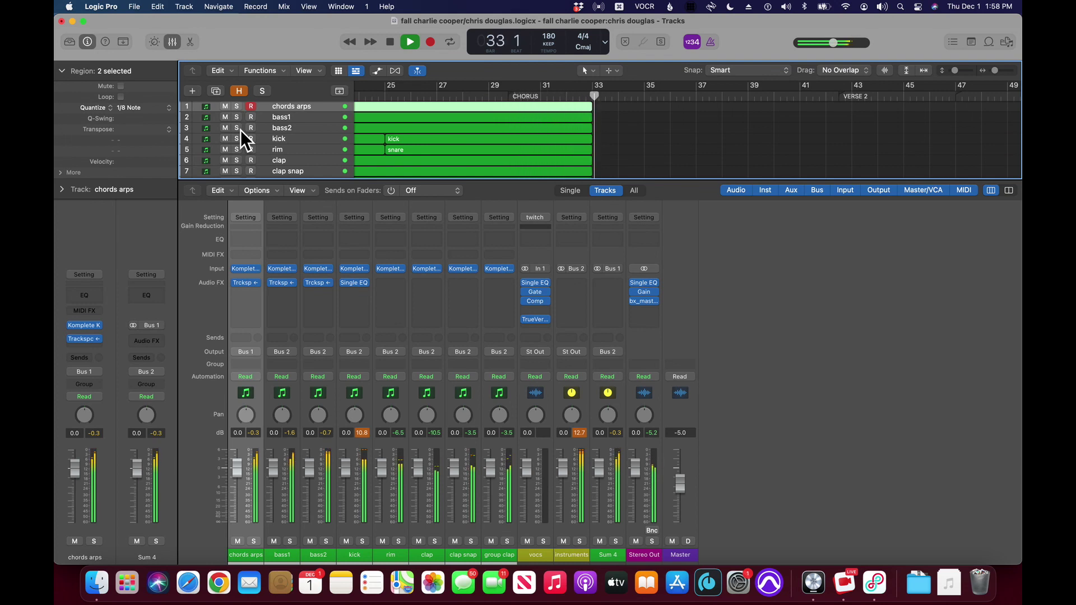
Step: Replay the opening bars of the verse, stop playback and return the playhead to bar 1
key(Return)
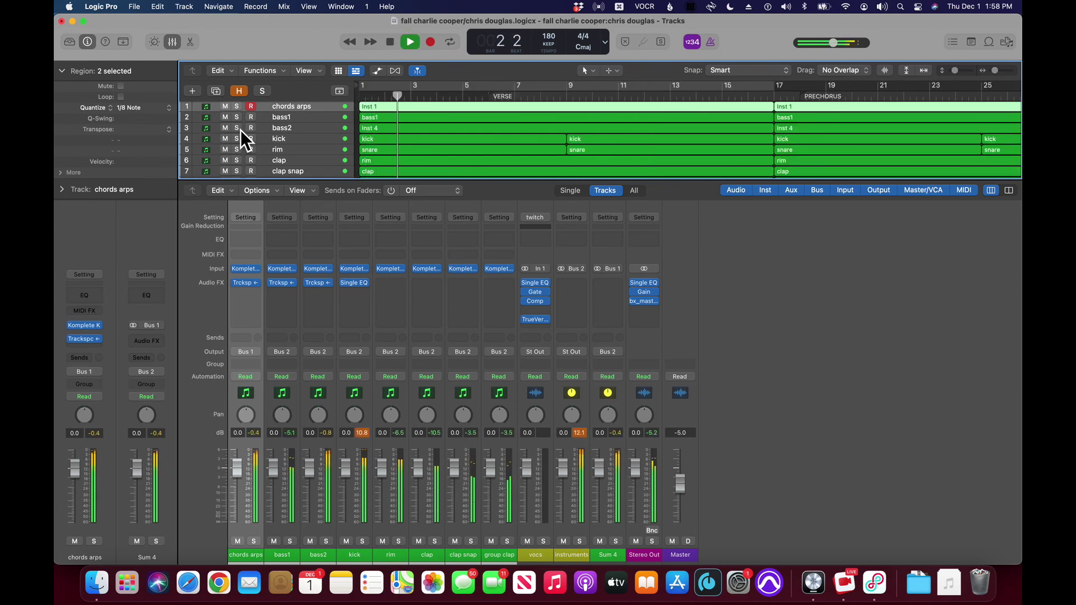
key(space)
key(Return)
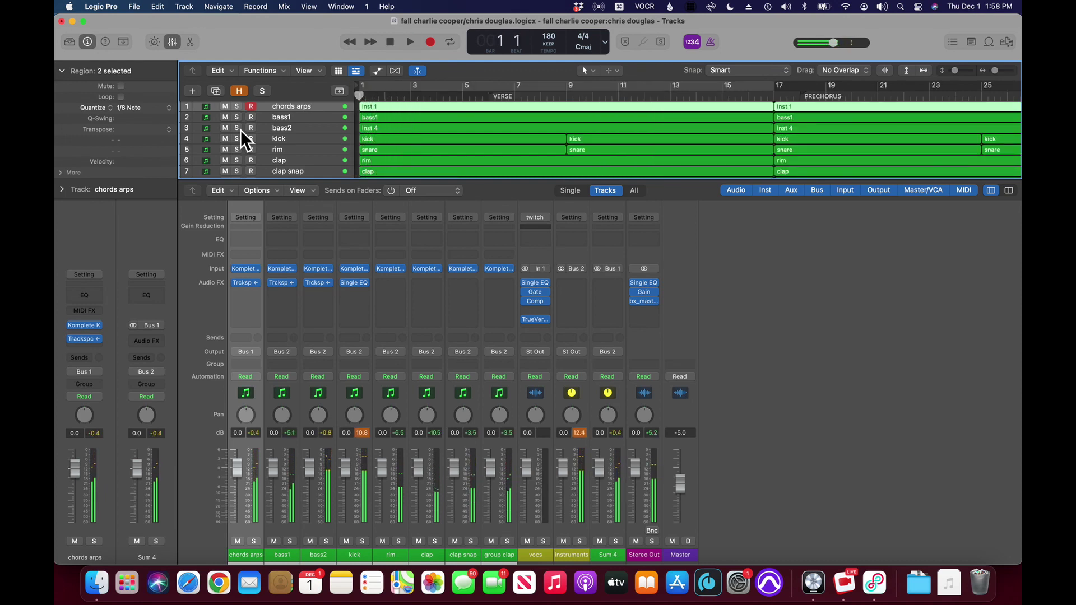
key(Down)
key(Up)
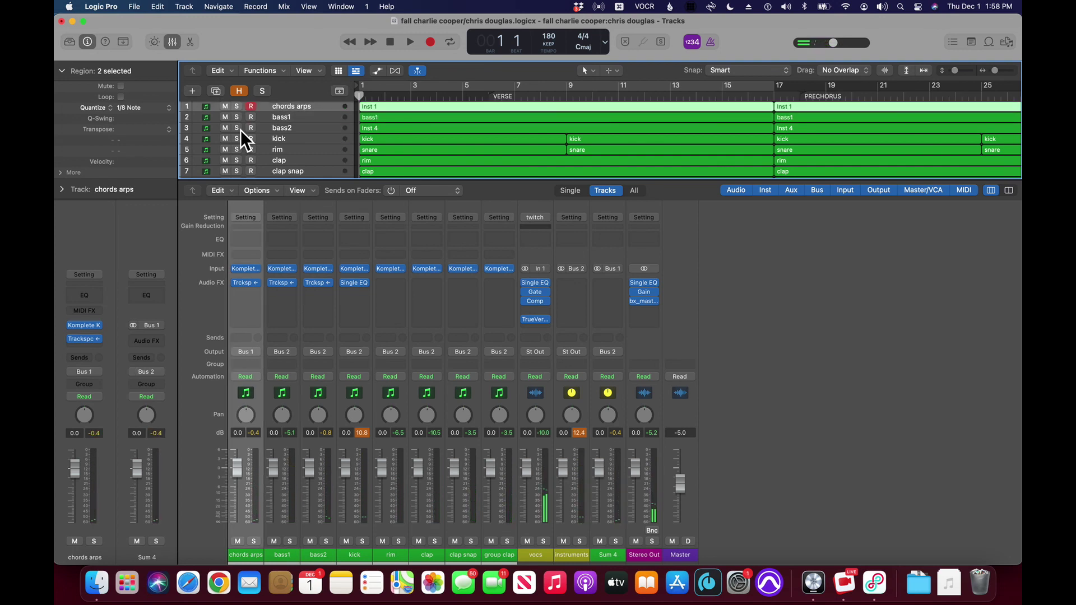
key(Down)
key(Down)
key(Down)
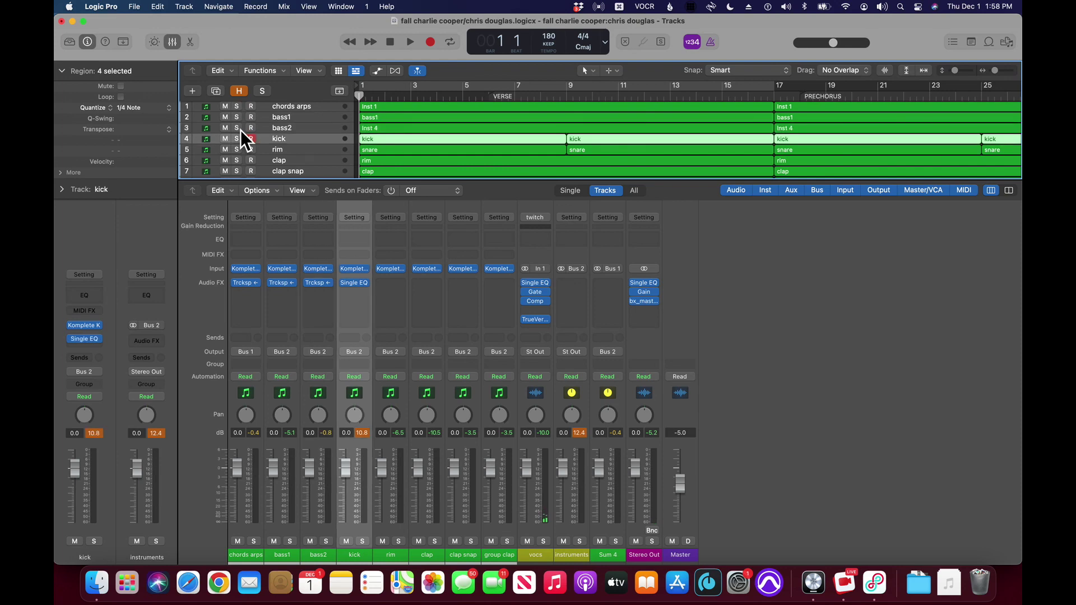
key(Up)
key(Up)
key(Up)
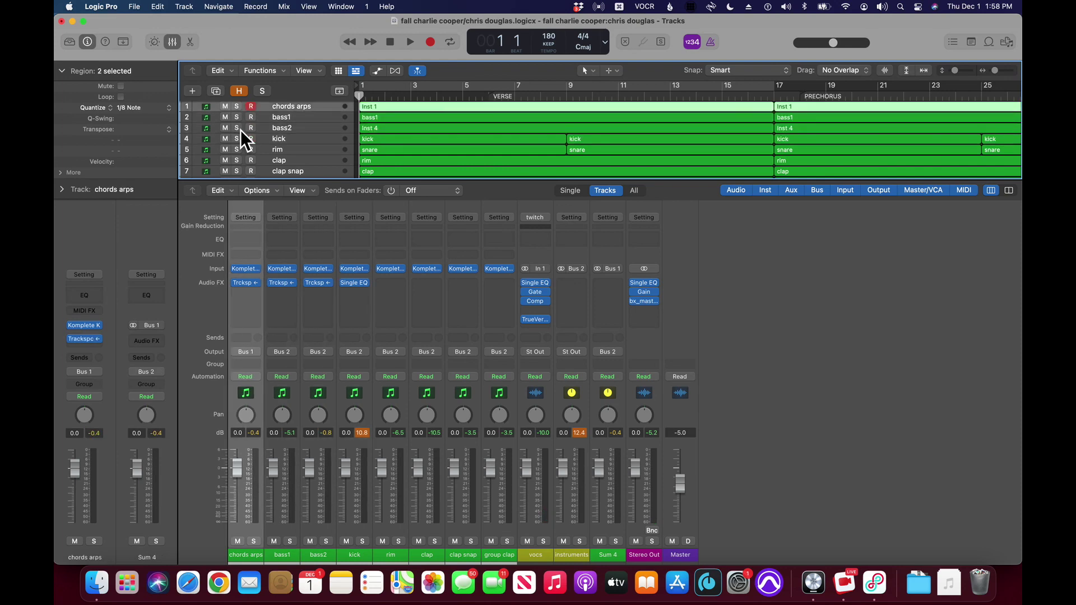
Step: Add a Komplete Kontrol software instrument track below chords arps, output to Bus 2, and name it "piano"
key(alt+super+n)
click(414, 194)
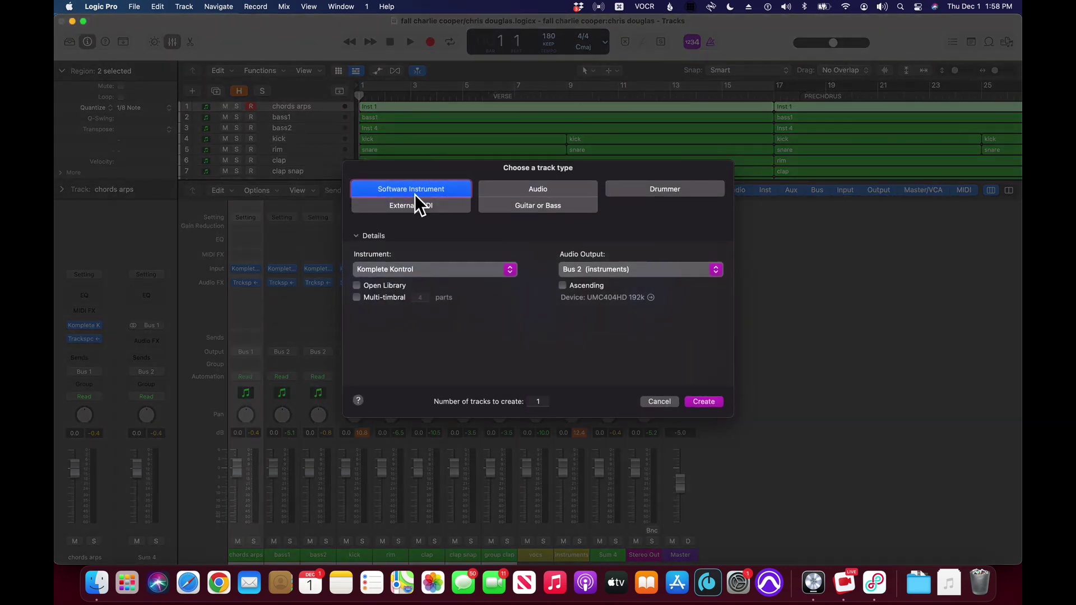
click(708, 408)
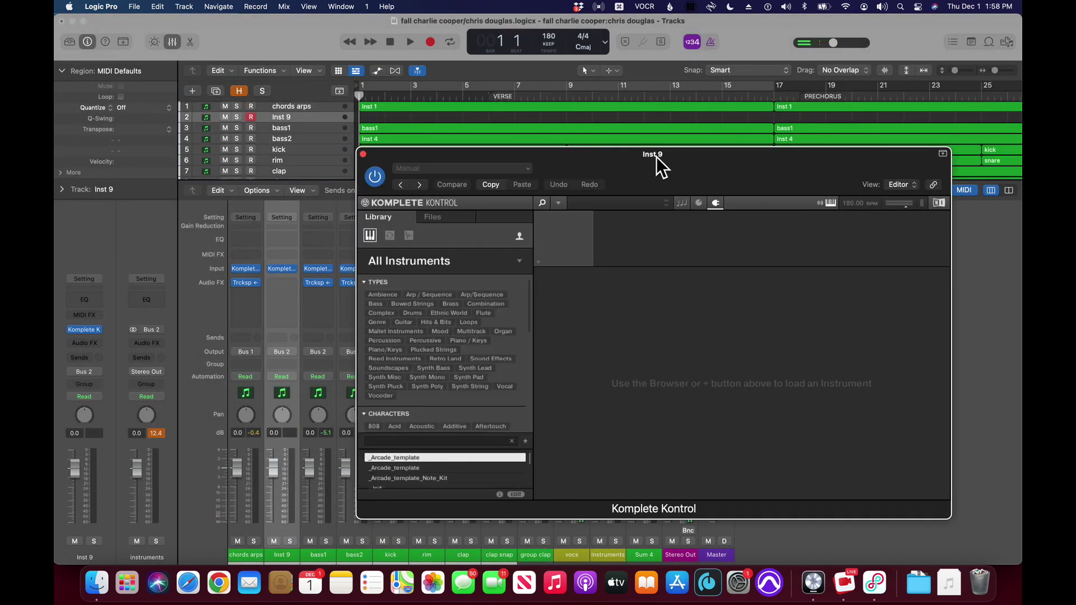
click(364, 154)
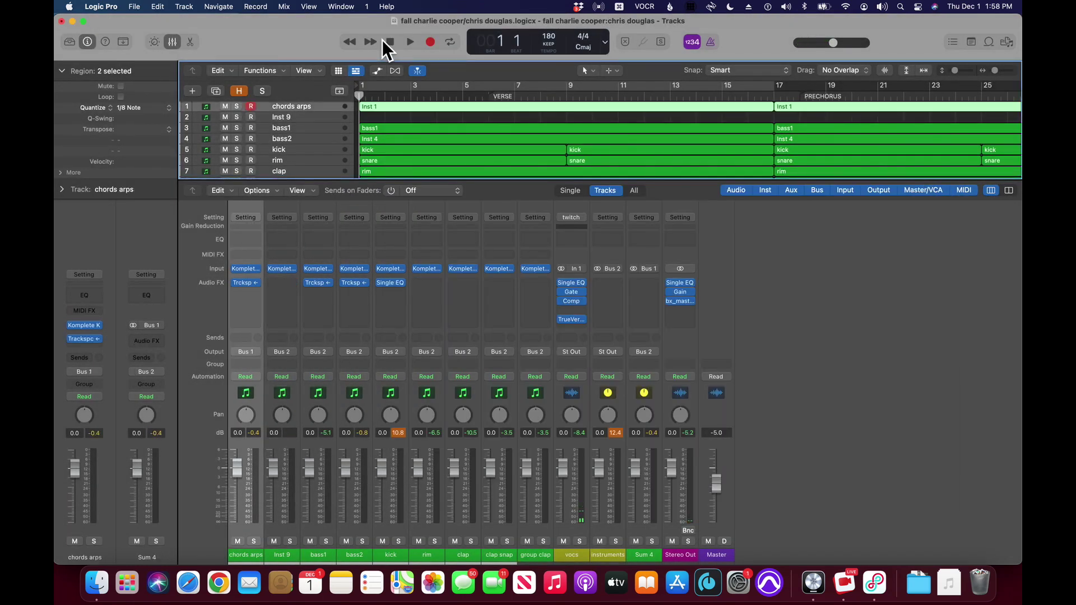
key(shift+n)
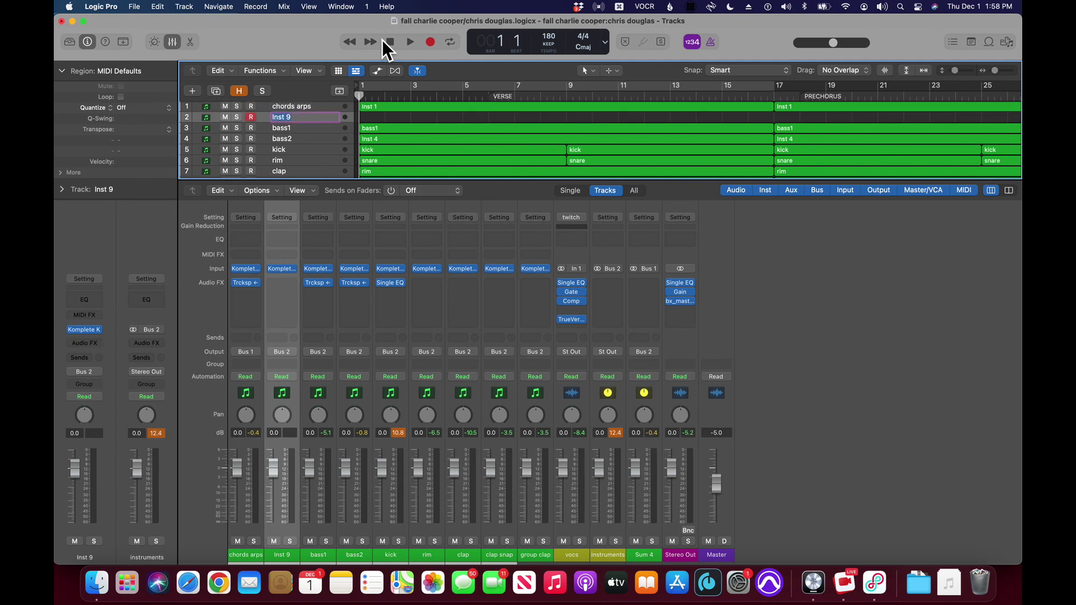
text(piano)
key(Return)
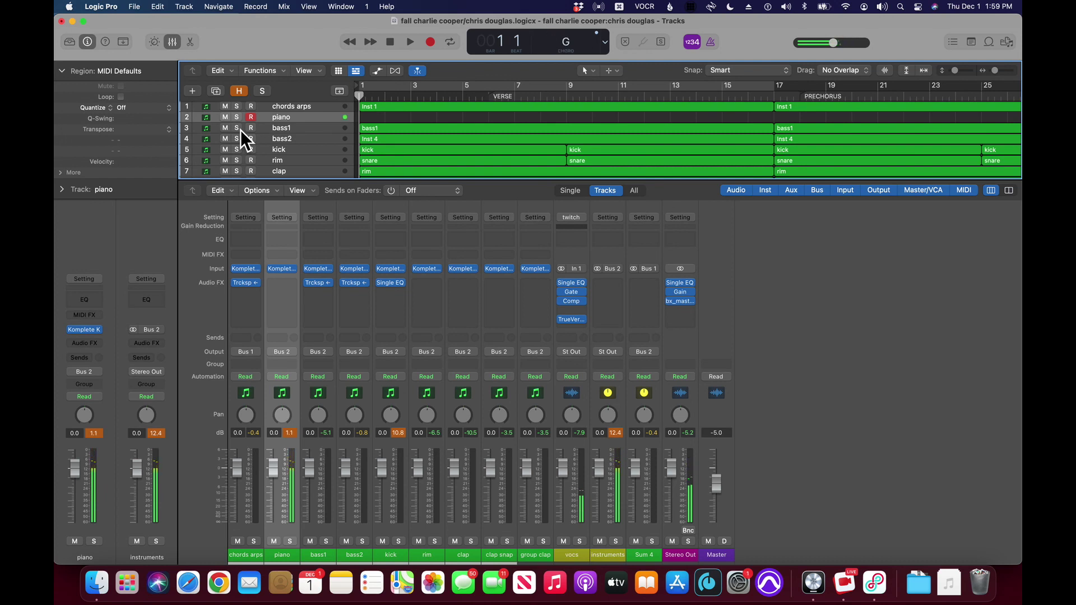
Step: Play the song from bar 1 to rehearse a part on the piano track
key(space)
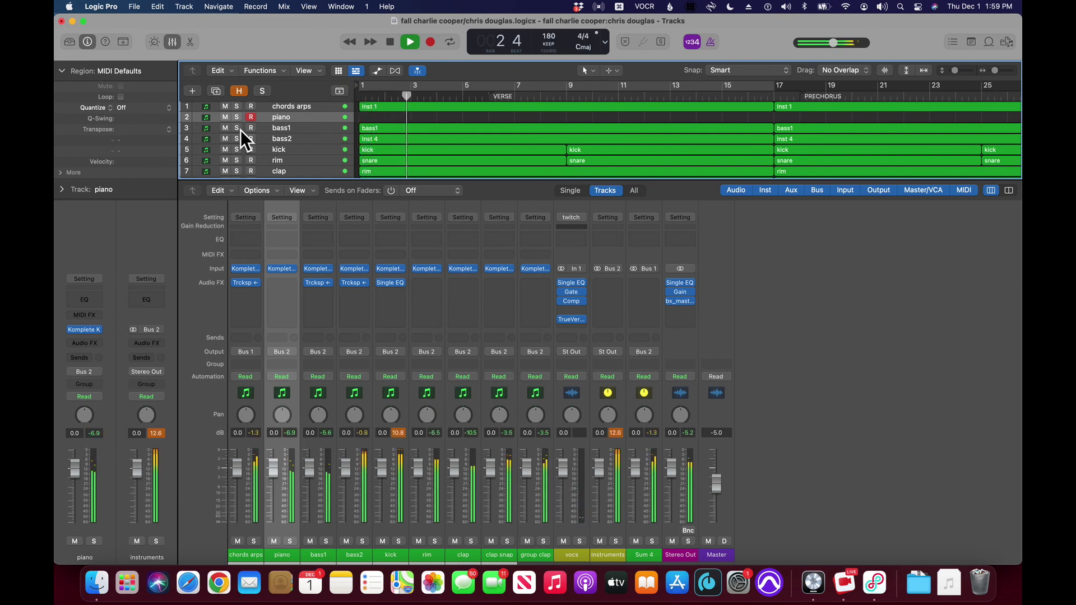
key(space)
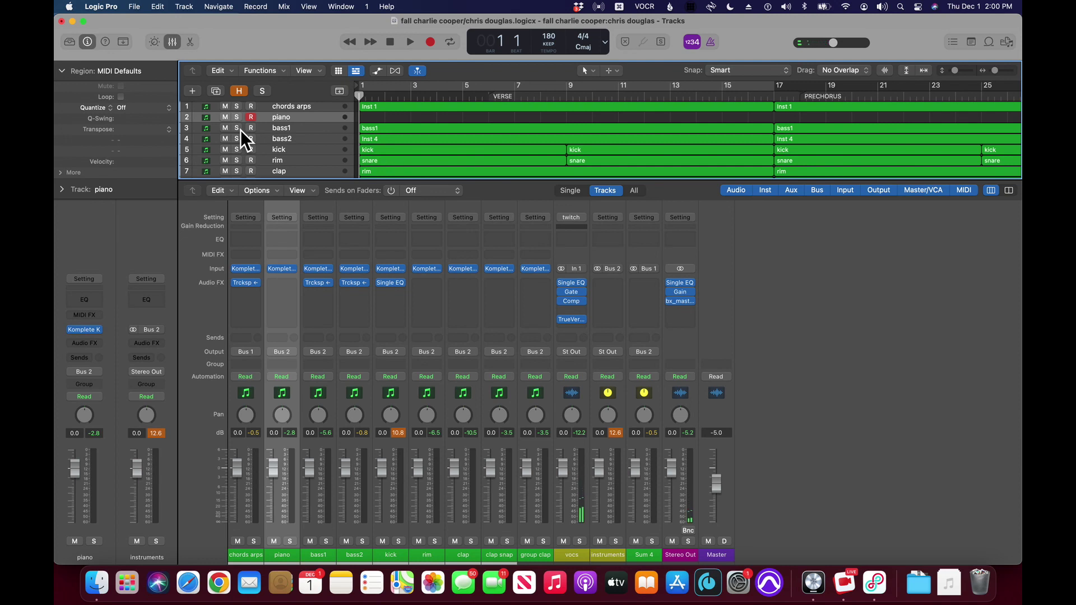
scroll(270, 121, down, 3)
click(269, 172)
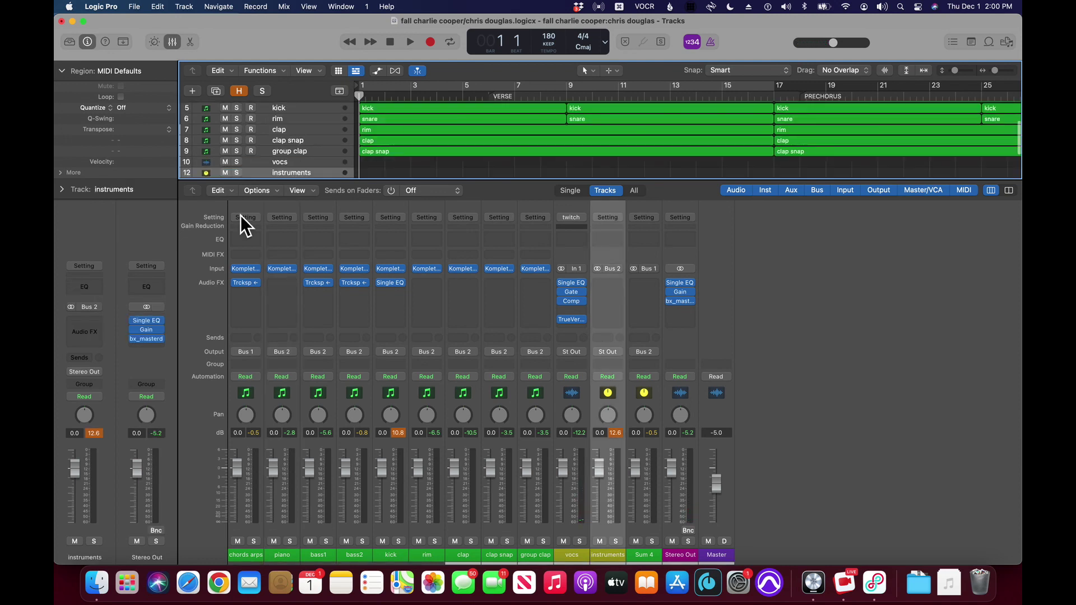
click(270, 167)
key(ctrl+m)
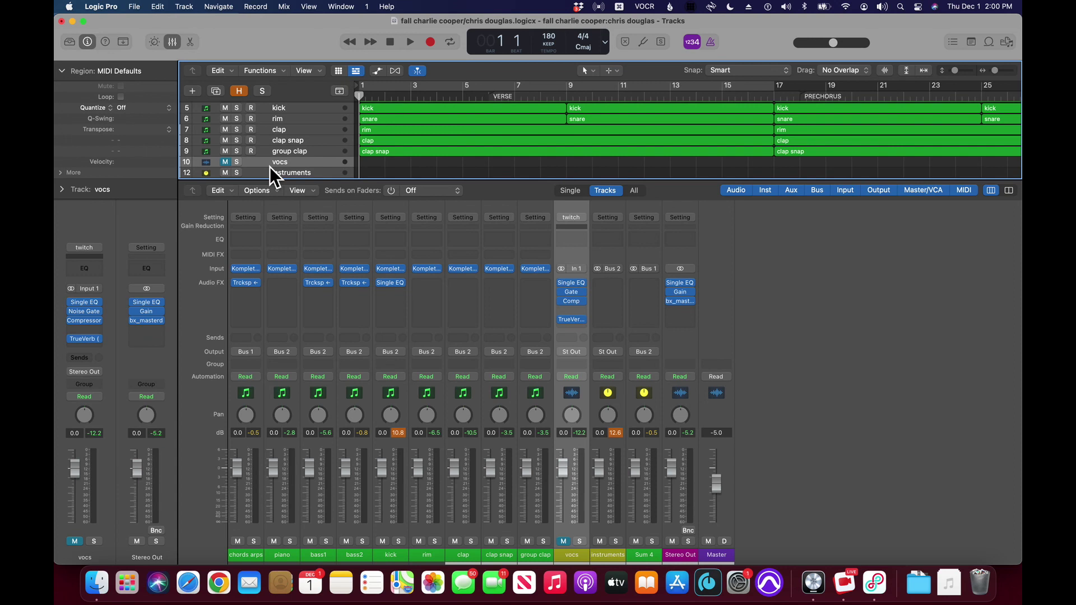
key(ctrl+m)
scroll(270, 167, up, 3)
click(263, 106)
click(270, 122)
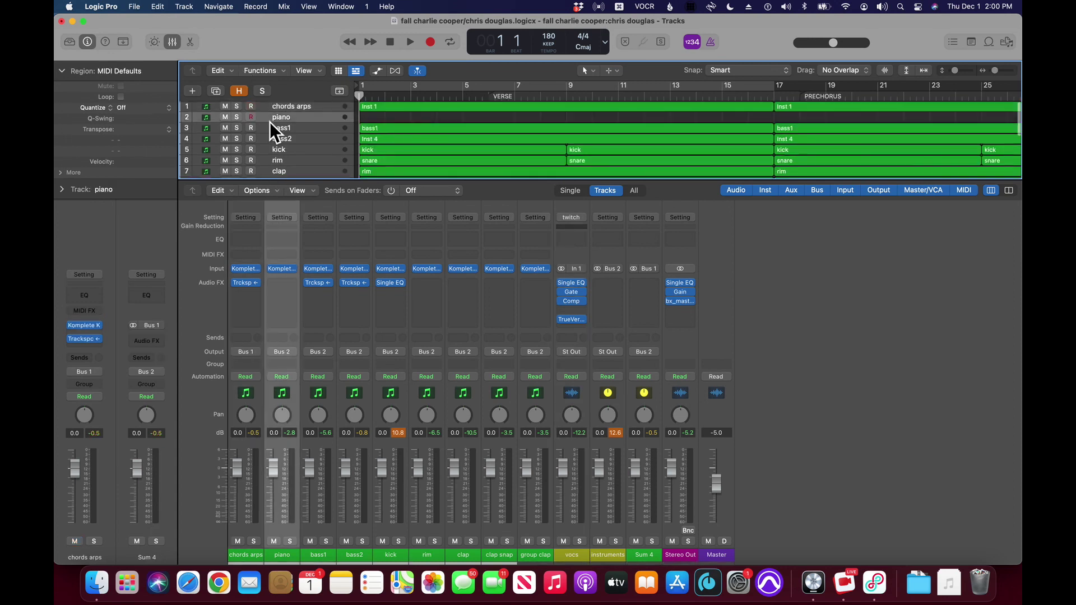
click(270, 132)
click(270, 122)
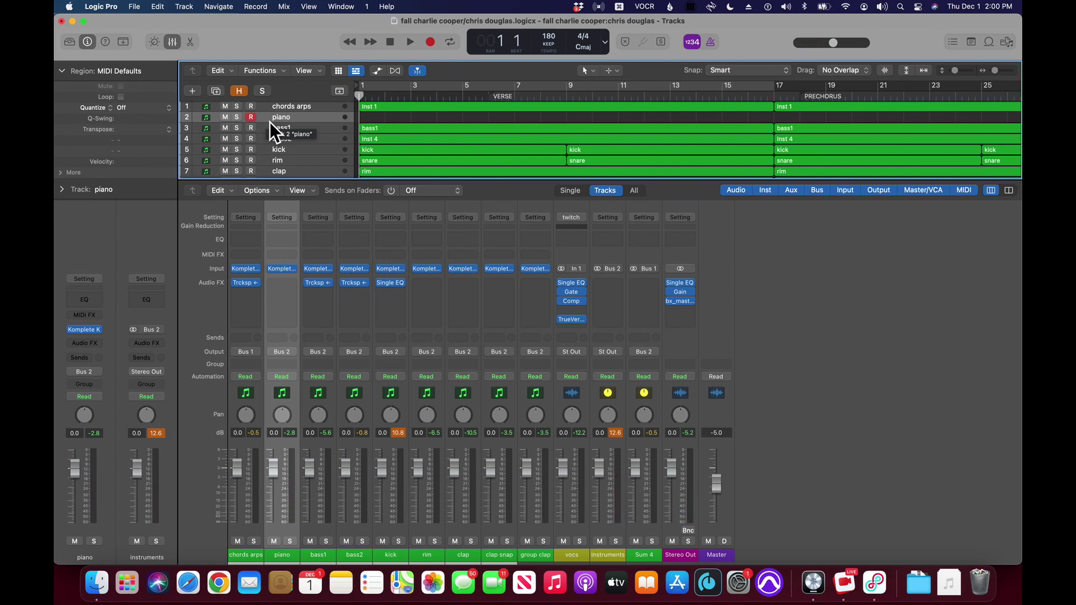
click(270, 111)
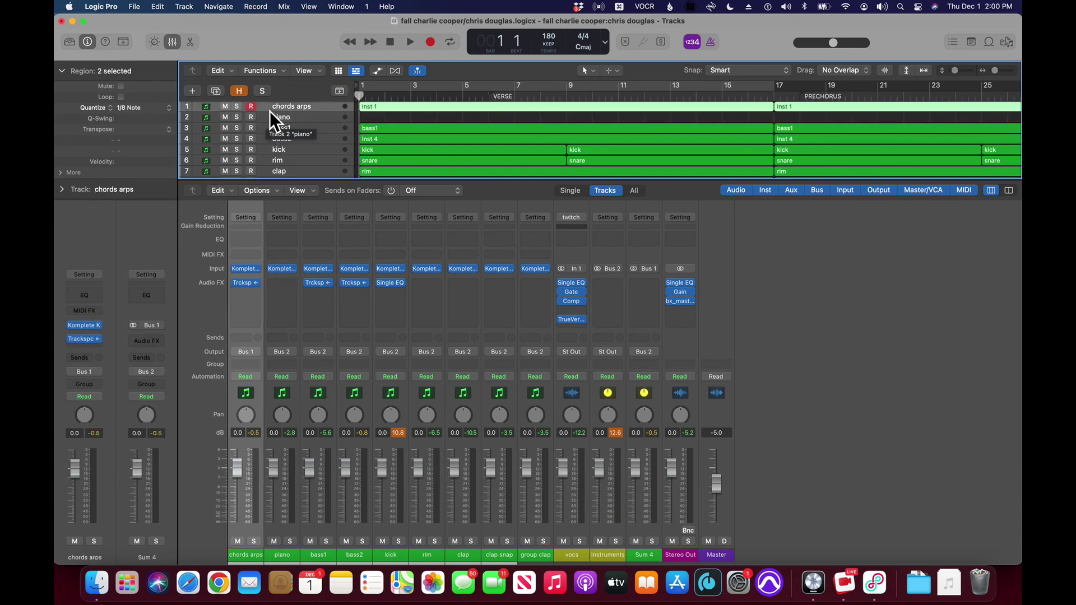
Step: Try a take on the piano track over the first seven bars of the verse and delete the recorded region
click(270, 121)
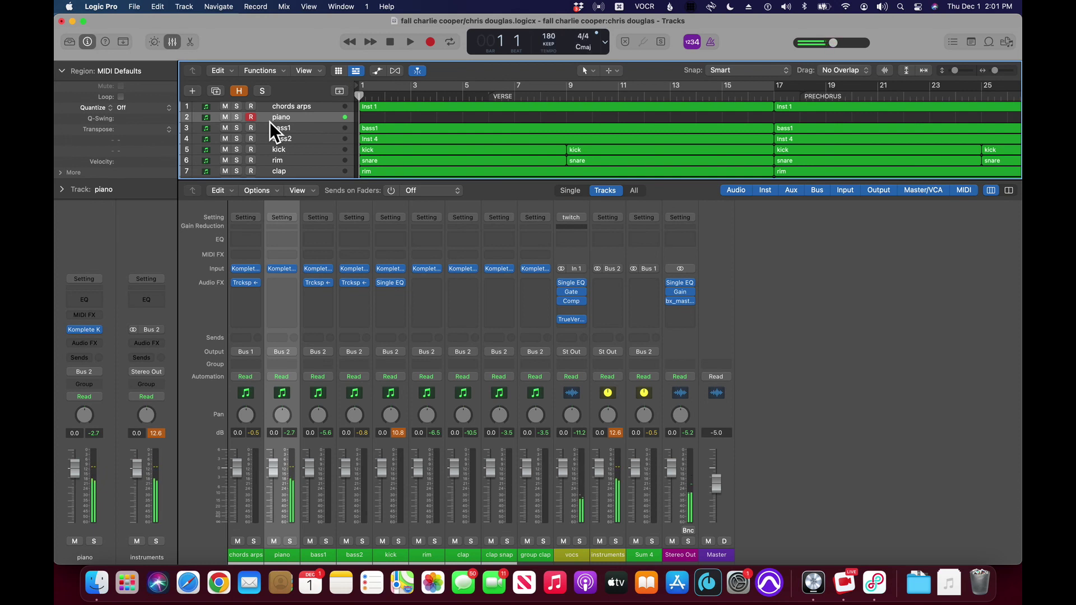
key(r)
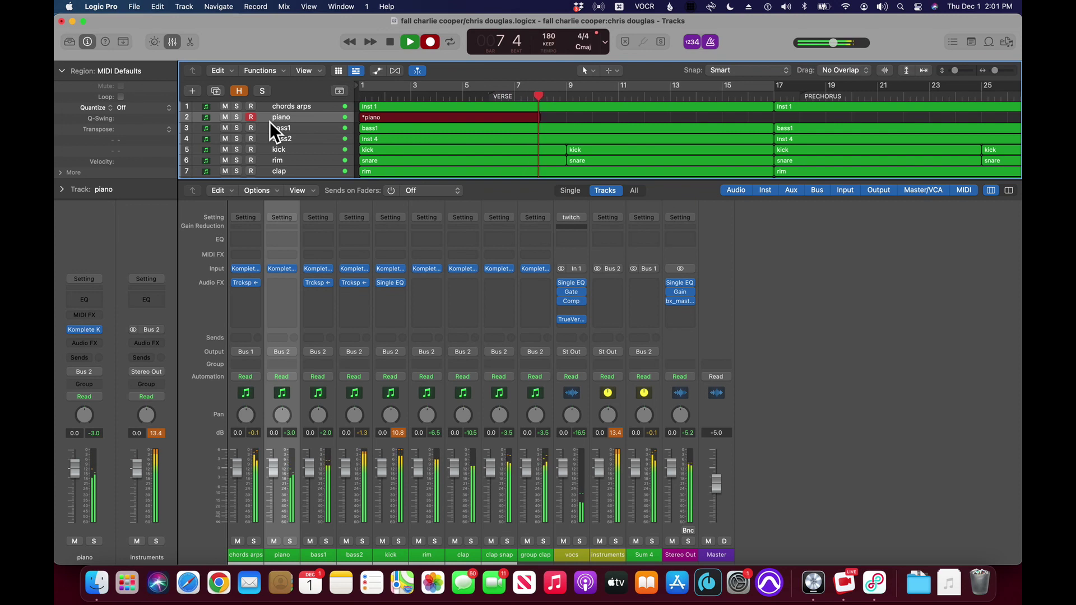
key(space)
key(Return)
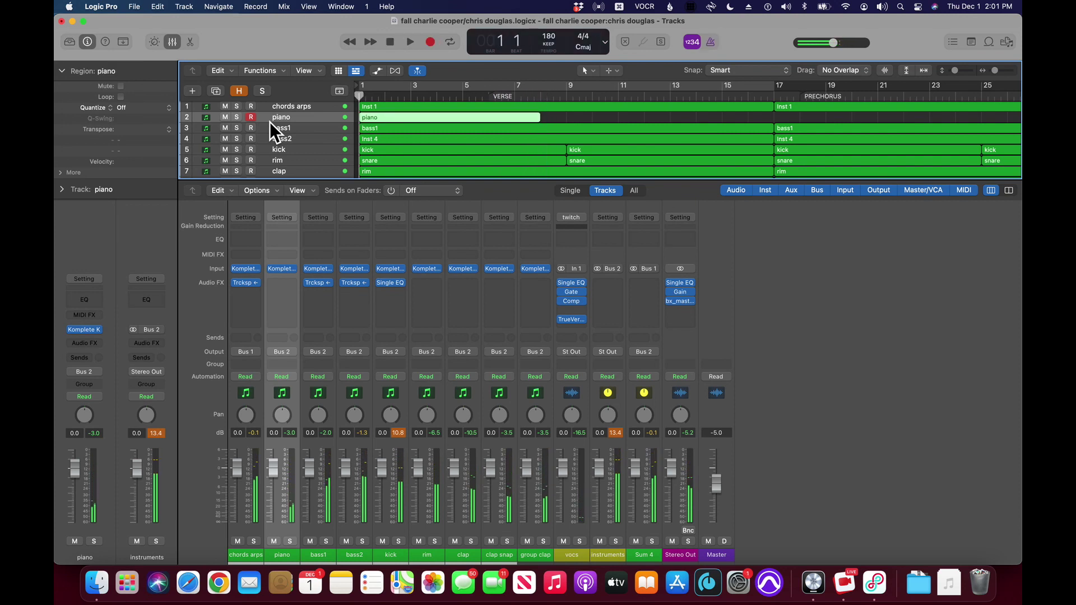
key(space)
key(Delete)
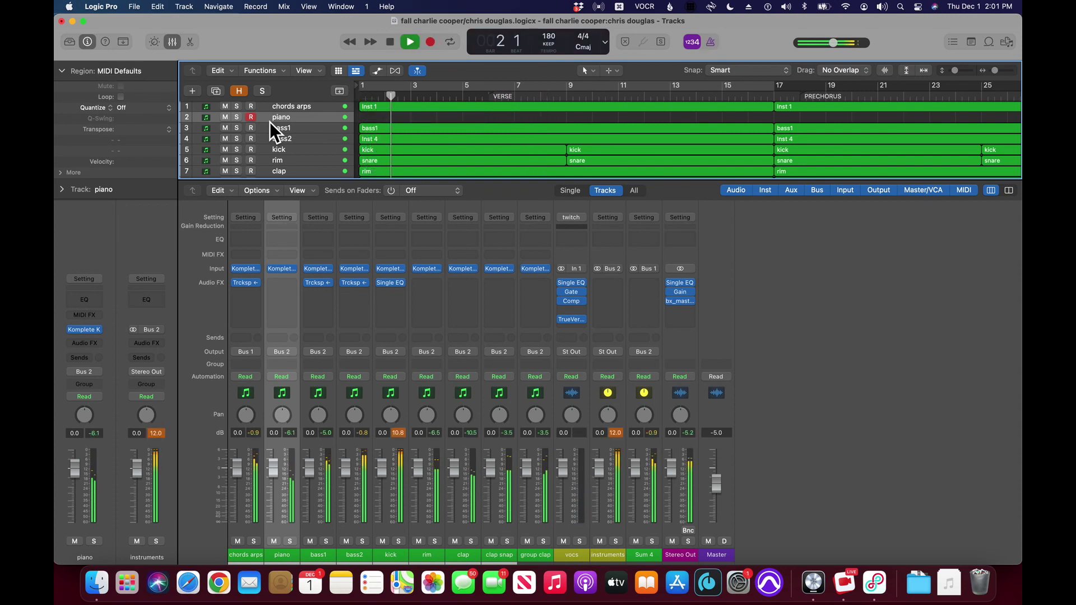
key(space)
key(Return)
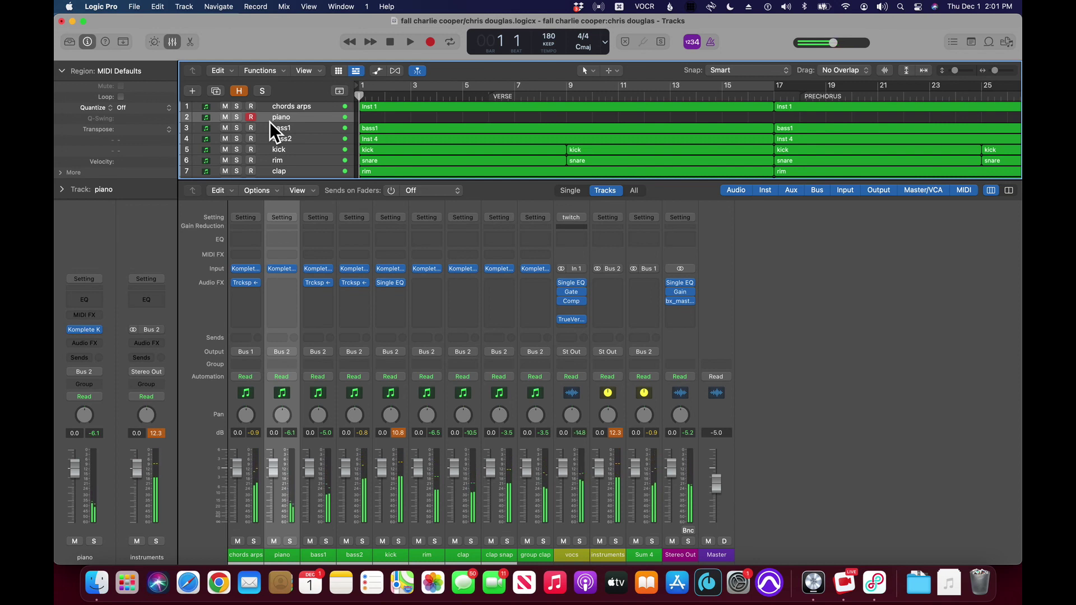
Step: Record a second, shorter piano take from bar 1 to bar 5, discard it and return the playhead to bar 1
key(r)
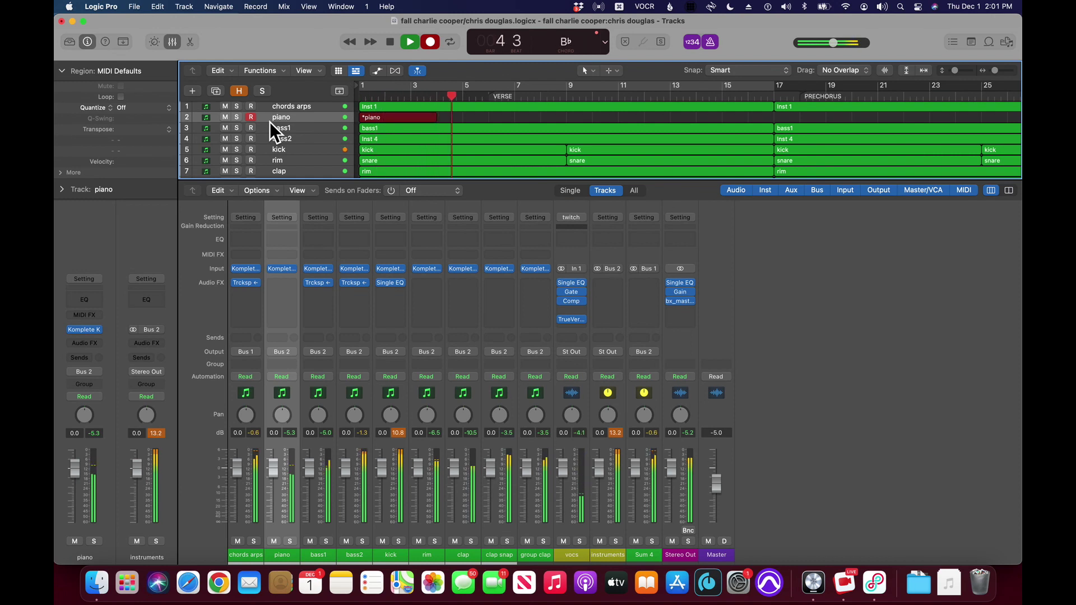
key(space)
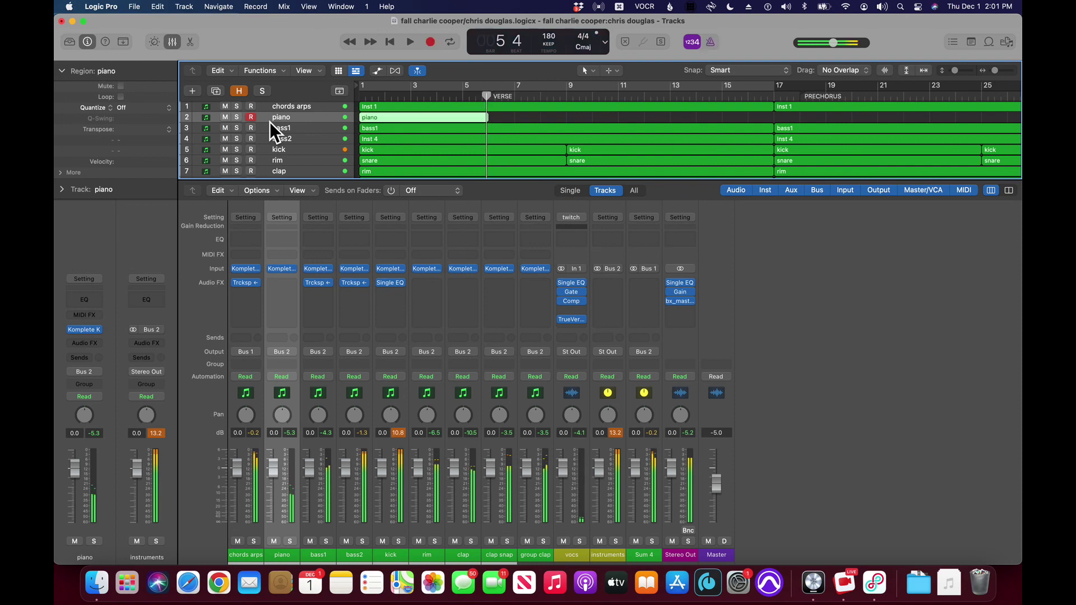
key(Delete)
key(Return)
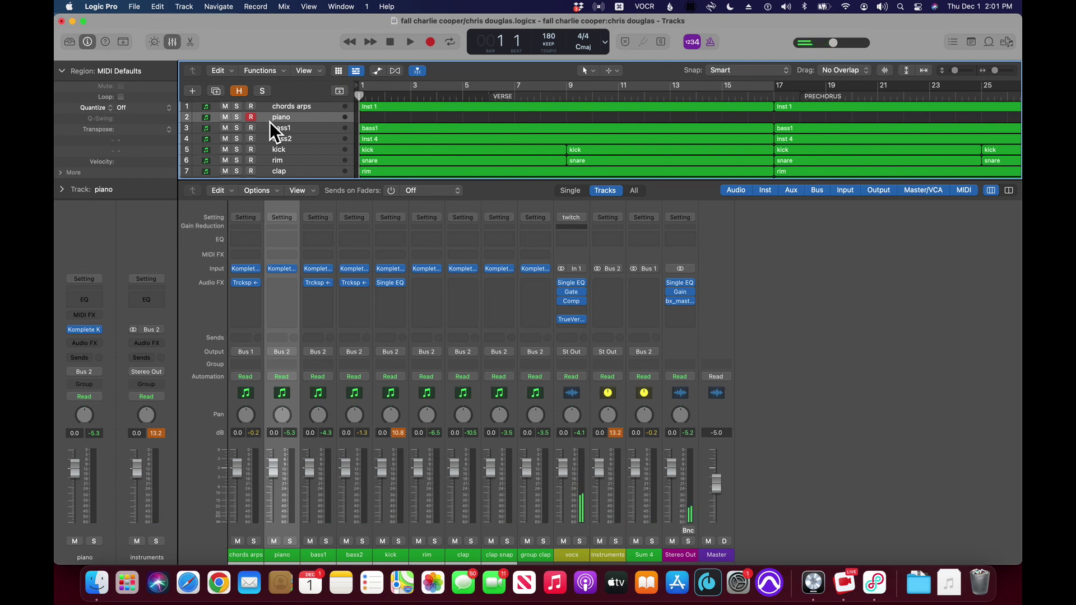
Step: Record a piano take across the whole verse up to bar 17 and quantize its region to 1/8 Note
key(r)
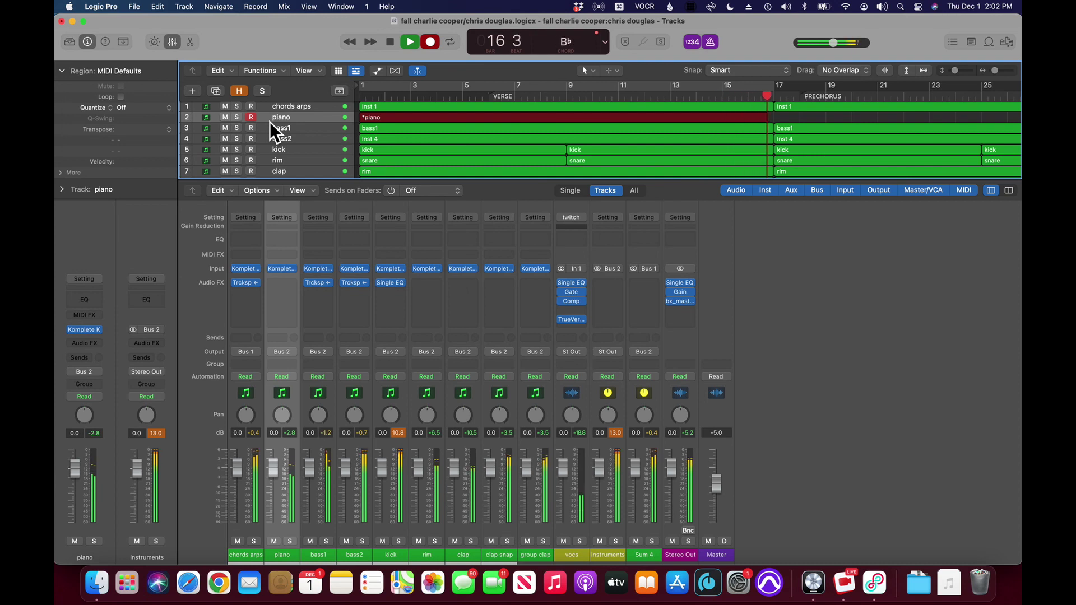
key(space)
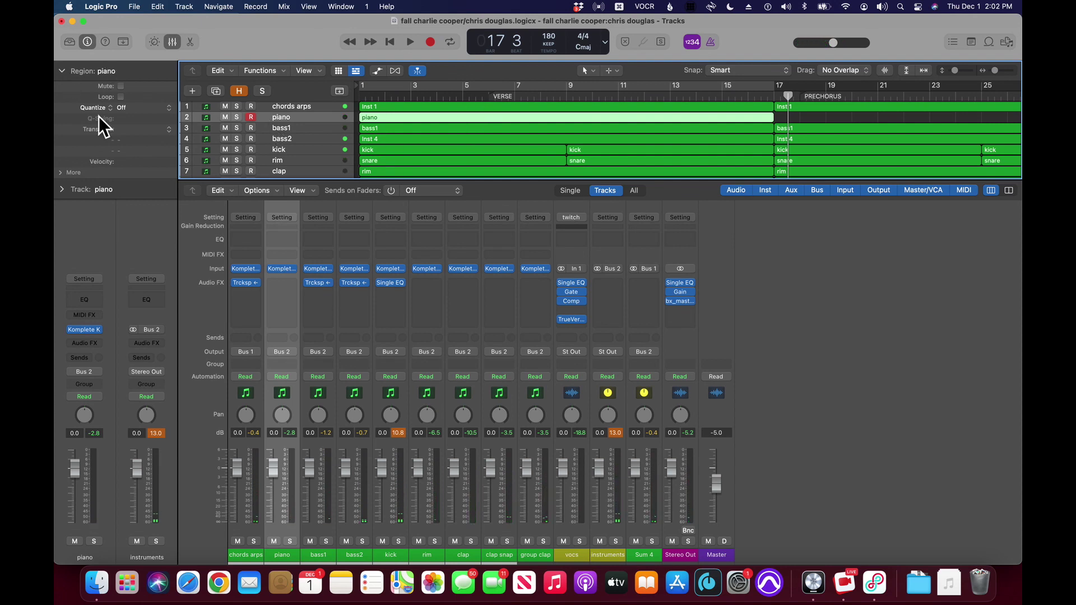
click(149, 112)
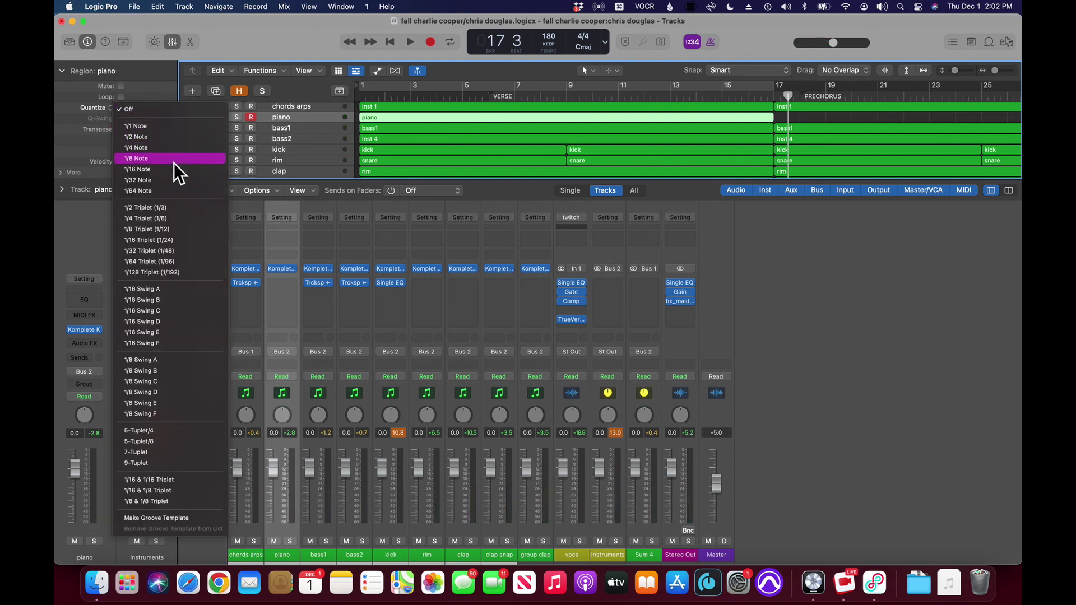
click(174, 161)
Step: Play back the quantized piano take from bar 1, delete its region and stop playback
key(Return)
key(space)
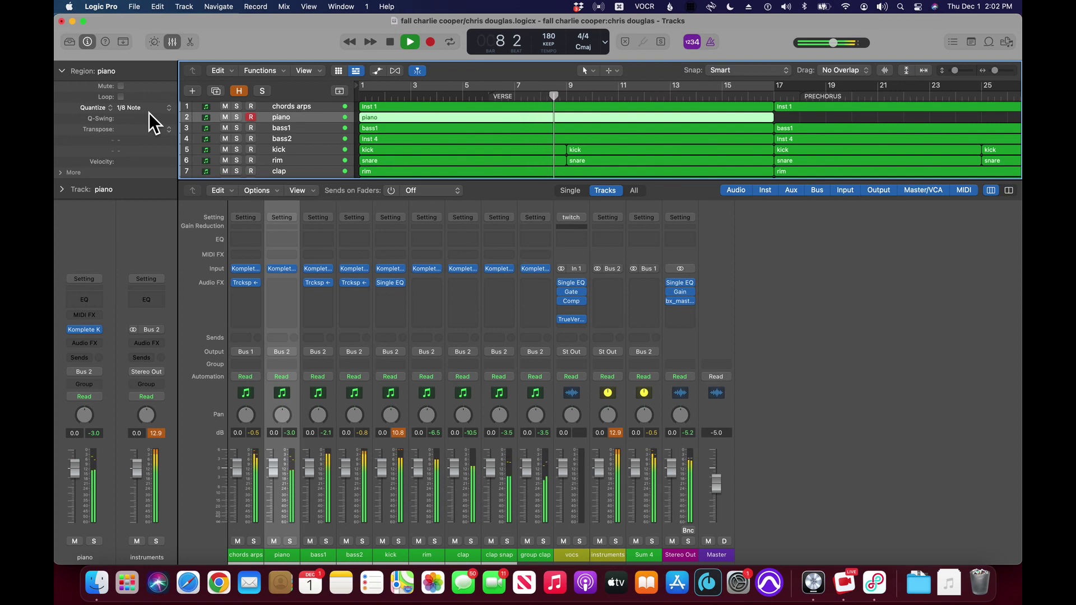
scroll(149, 112, up, 4)
key(Delete)
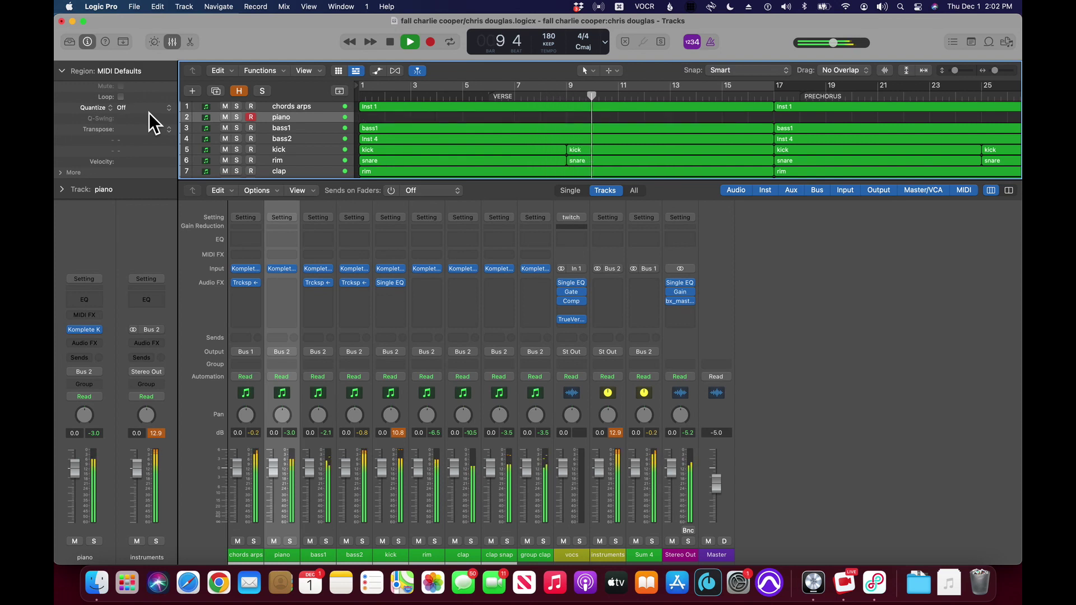
key(space)
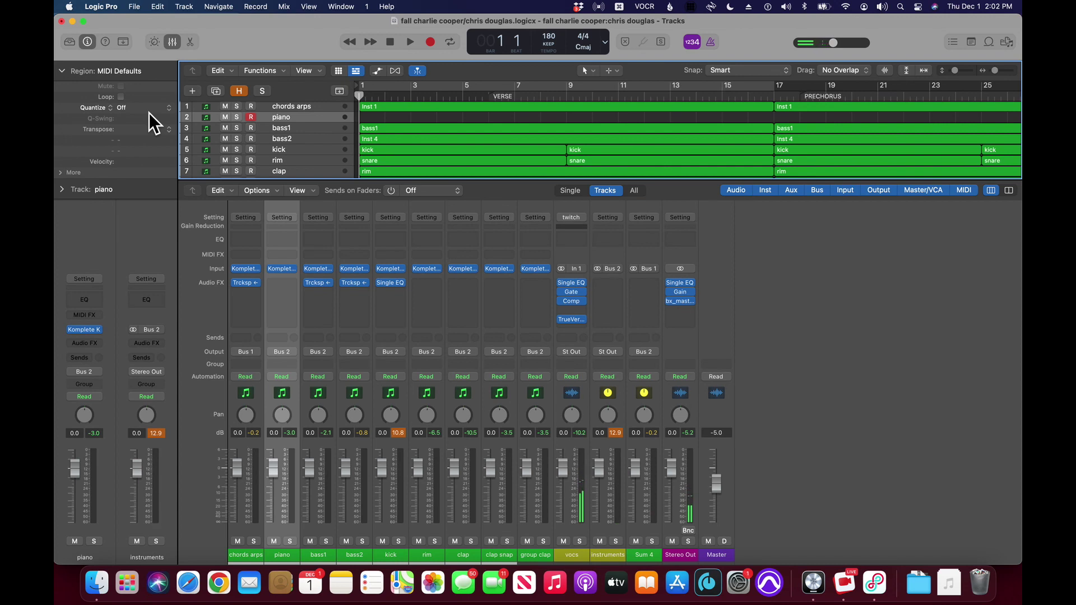
Step: Rehearse the piano part with playback through the verse into the prechorus, and replay the opening bars from bar 1
key(Down)
key(Up)
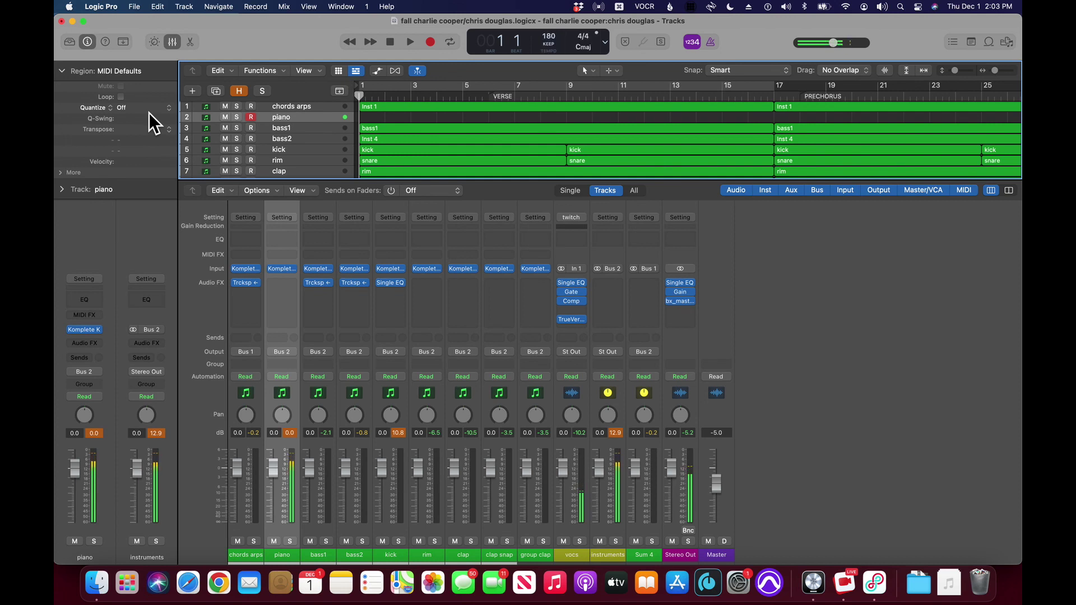
key(space)
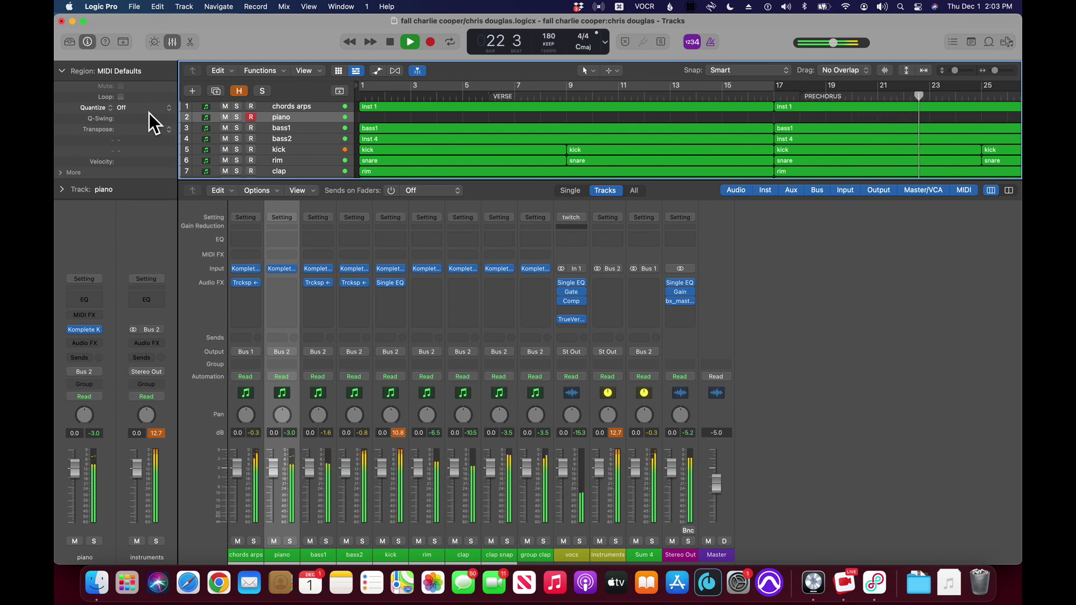
key(space)
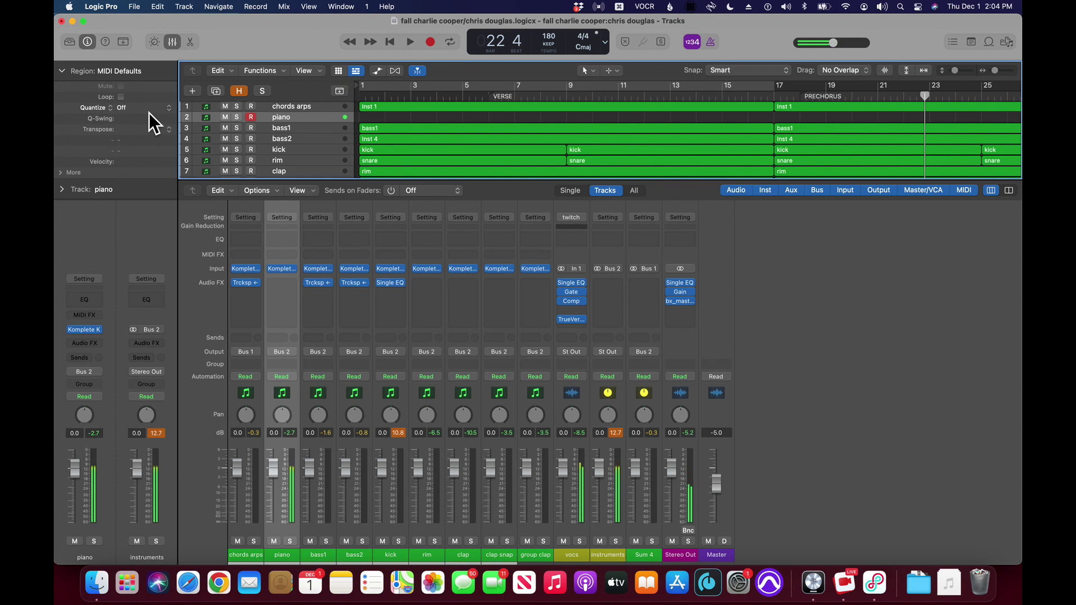
key(Return)
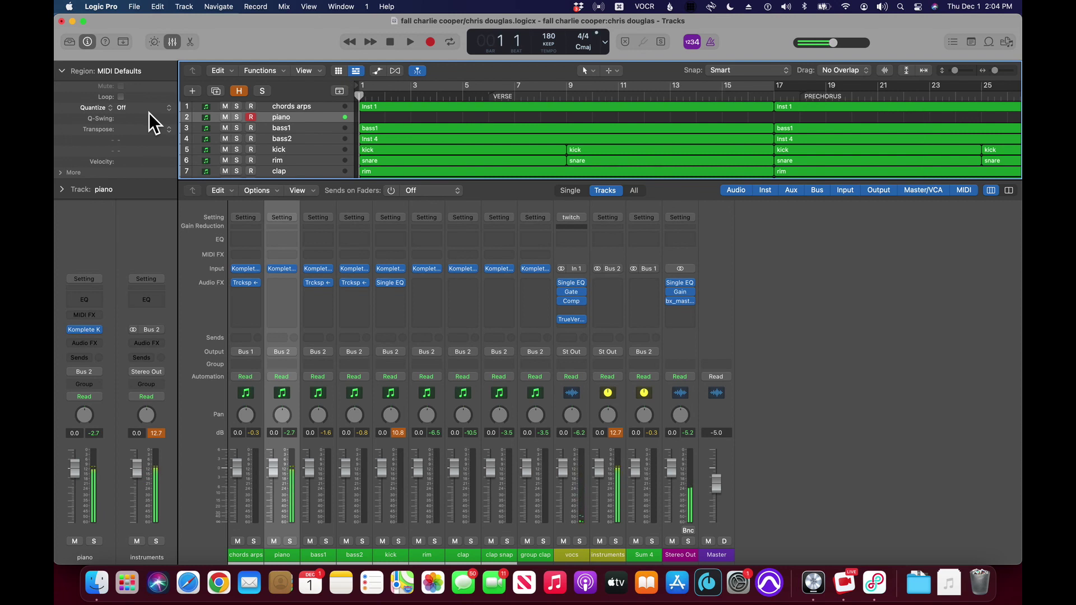
key(space)
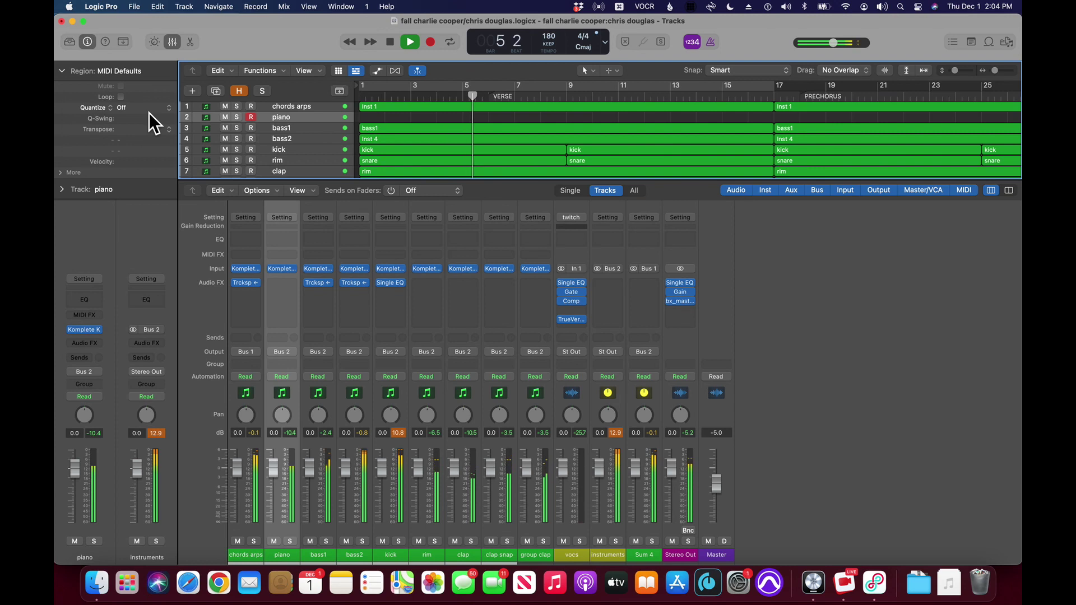
key(space)
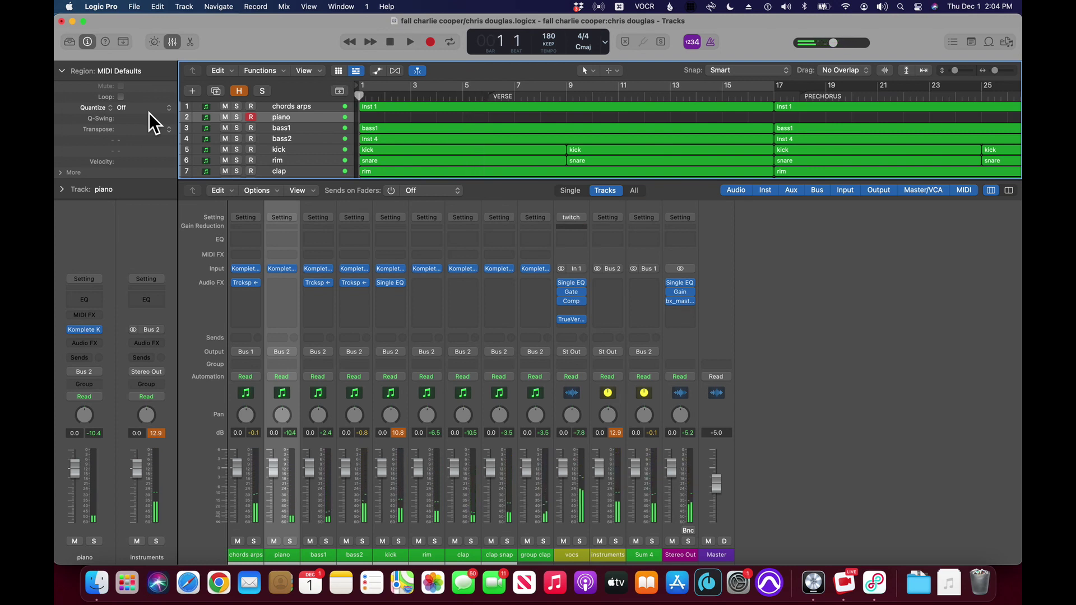
Step: Delete the piano track
key(super+BackSpace)
key(Down)
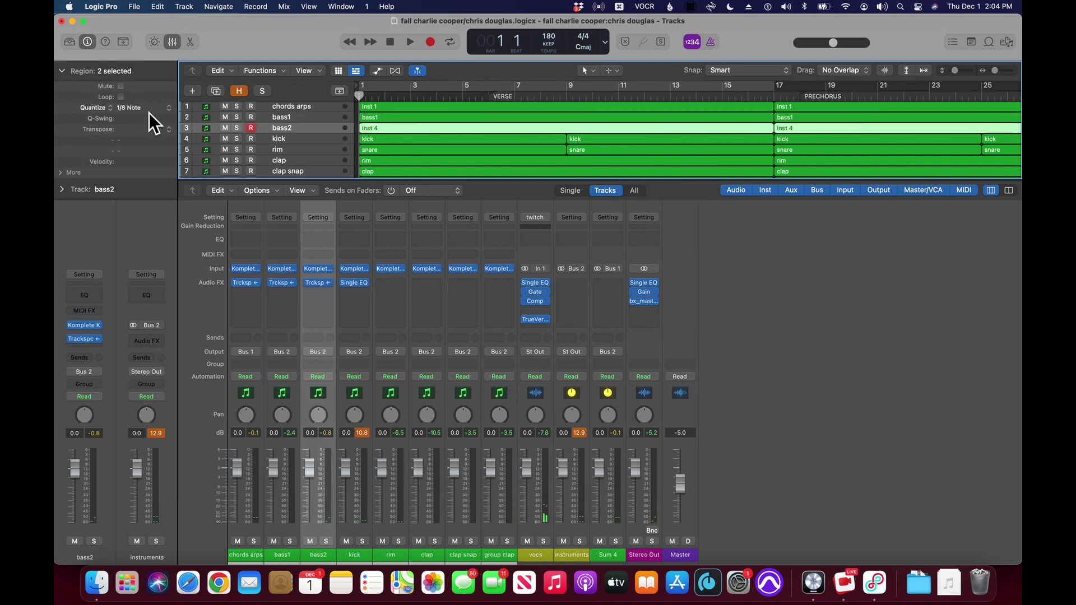
key(Down)
key(Up)
key(Up)
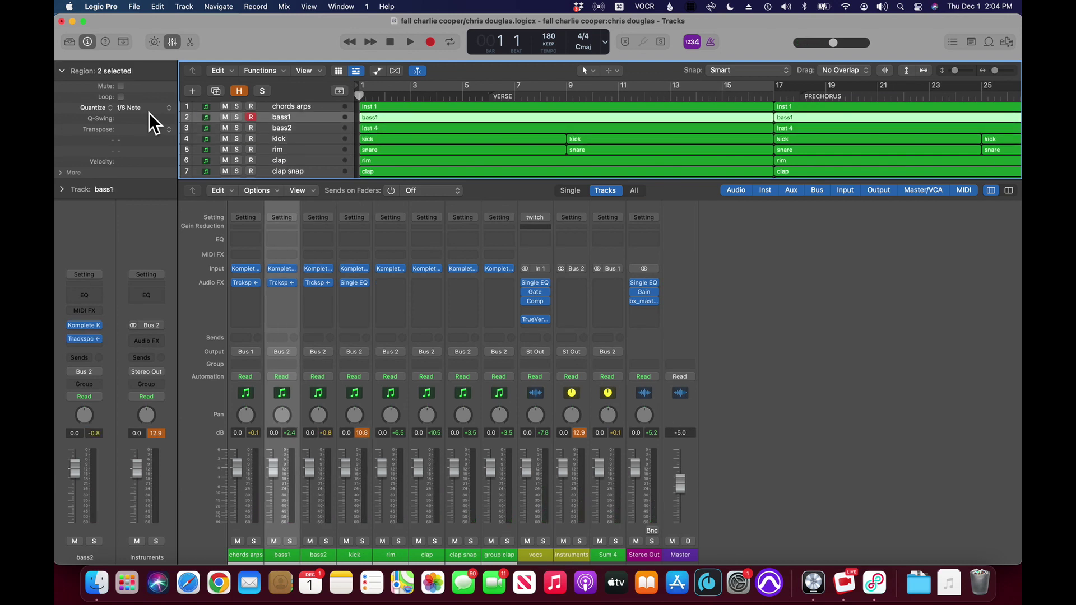
Step: Duplicate the bass2 track with its regions and name the copy bass3
key(Down)
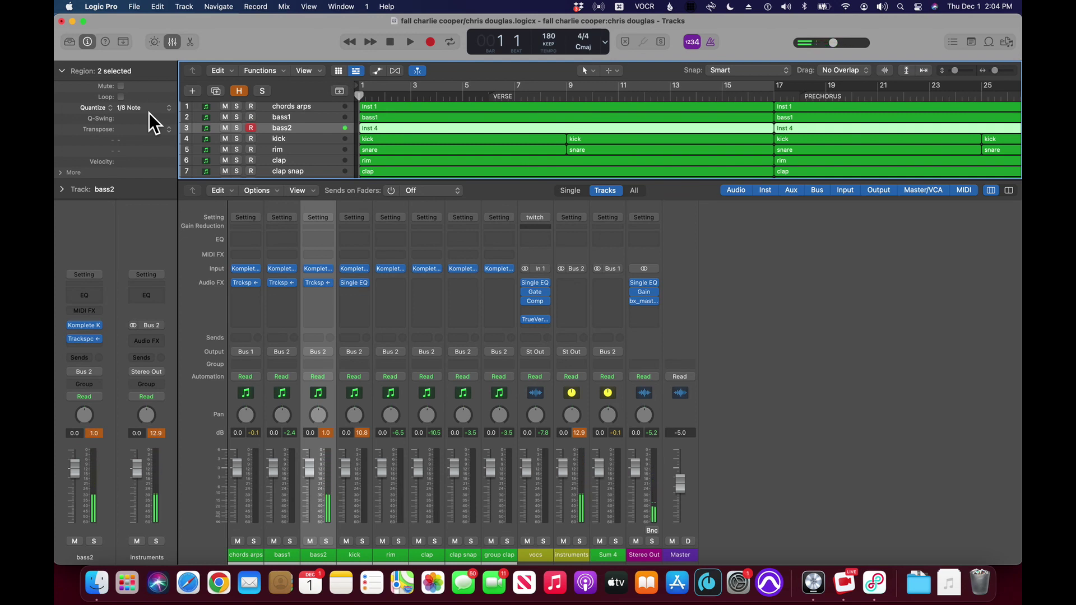
key(super+d)
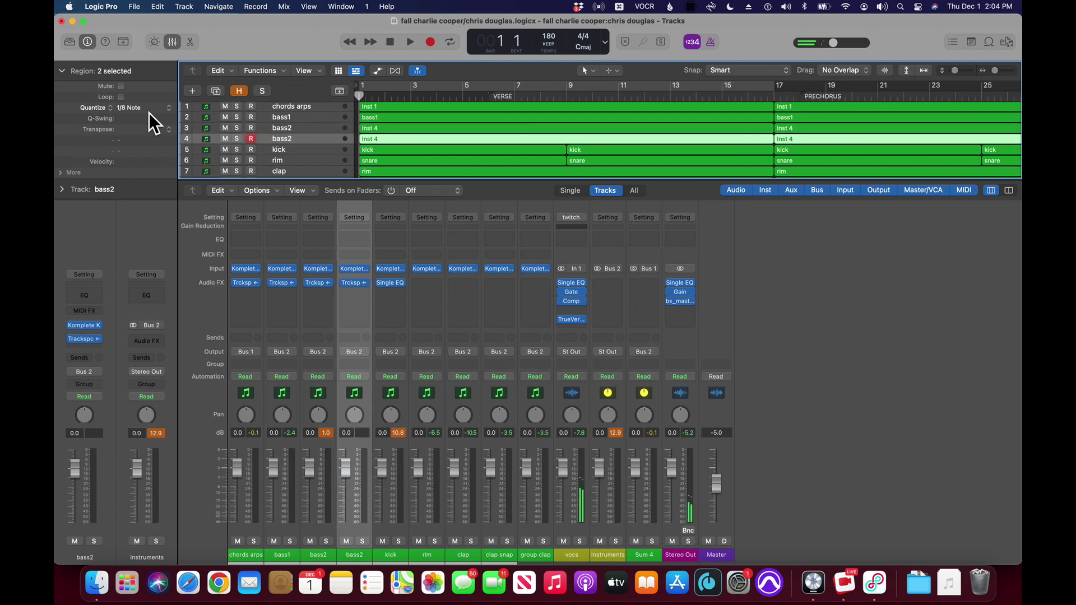
key(shift+Return)
text(bass3)
key(Return)
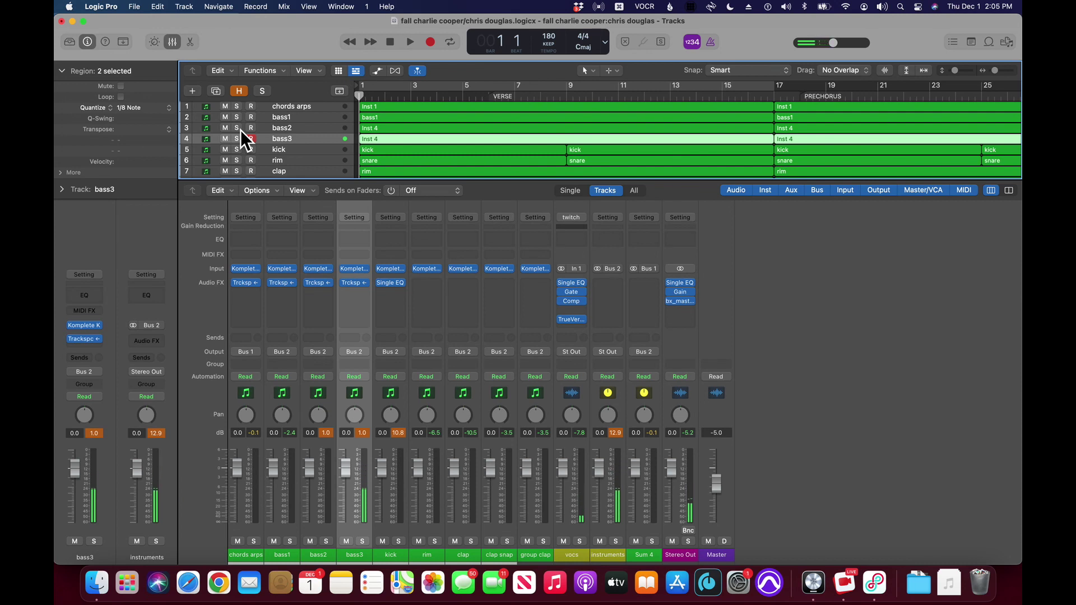
Step: Record a bass3 take over the copied verse region up to bar 17 and quantize it to 1/8 Note
key(r)
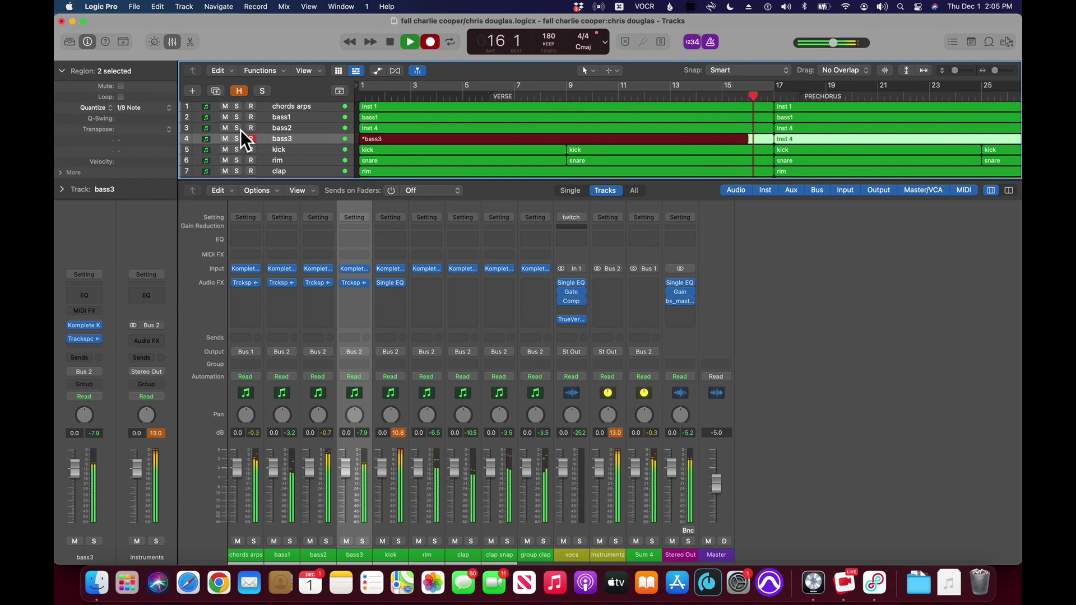
key(space)
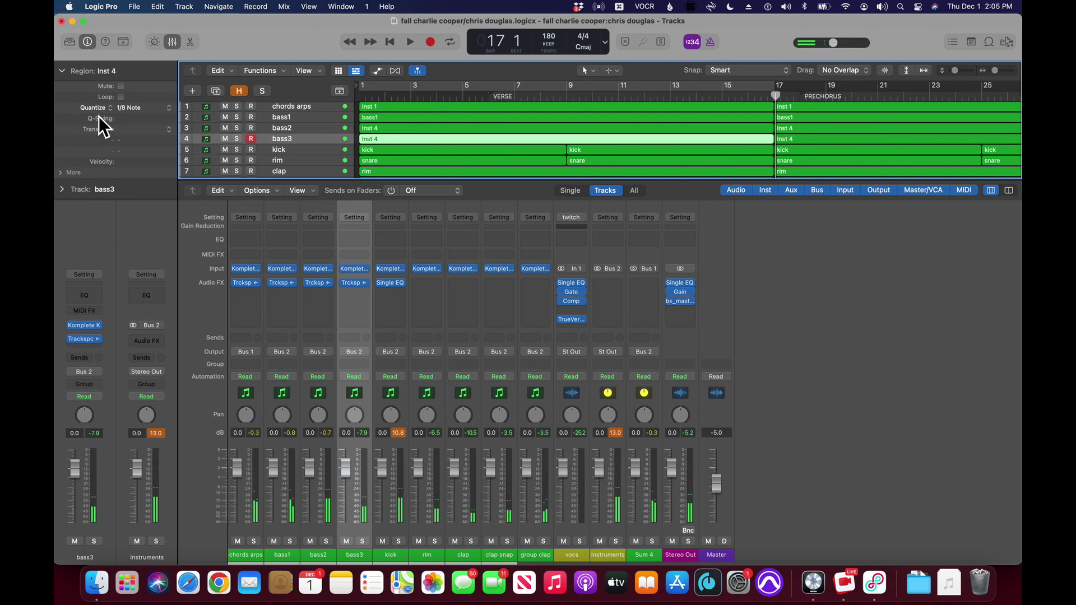
click(149, 112)
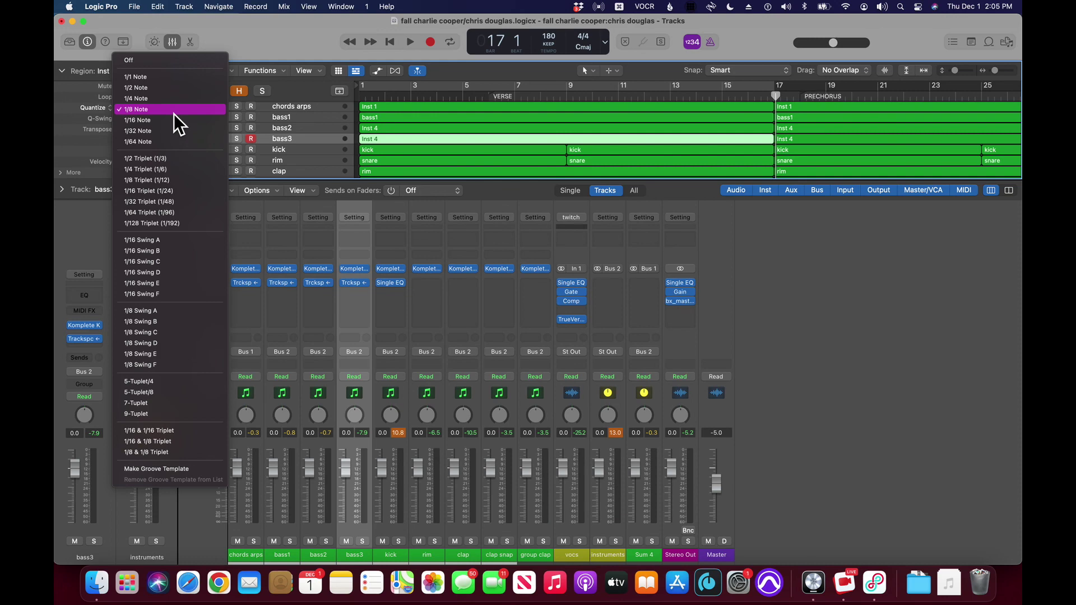
click(175, 114)
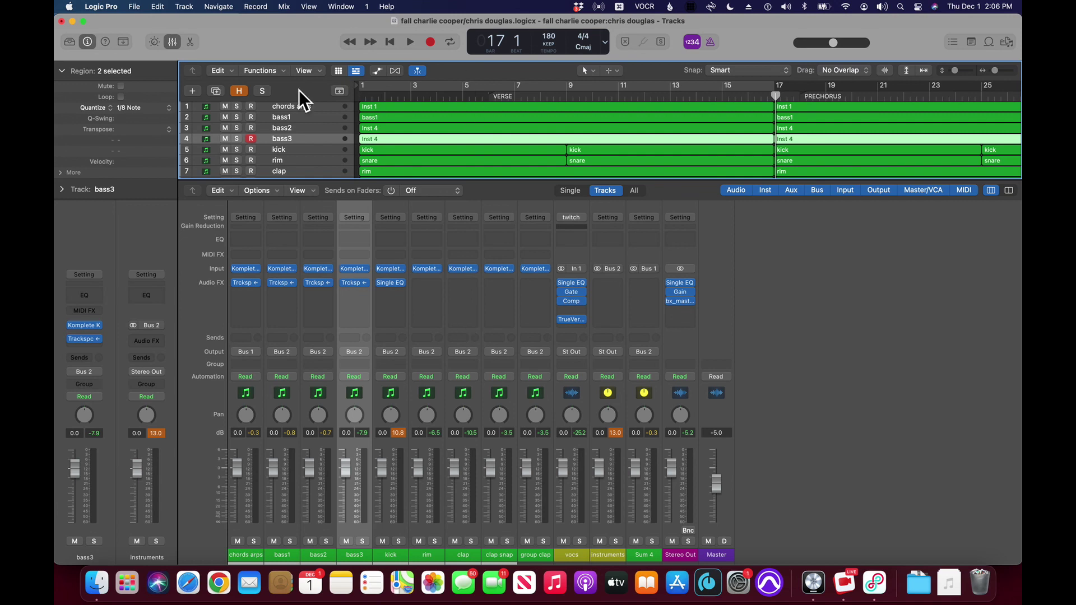
Step: Delete the verse and prechorus regions from the bass3 track and return the playhead to bar 1
click(580, 140)
scroll(500, 141, right, 5)
click(620, 141)
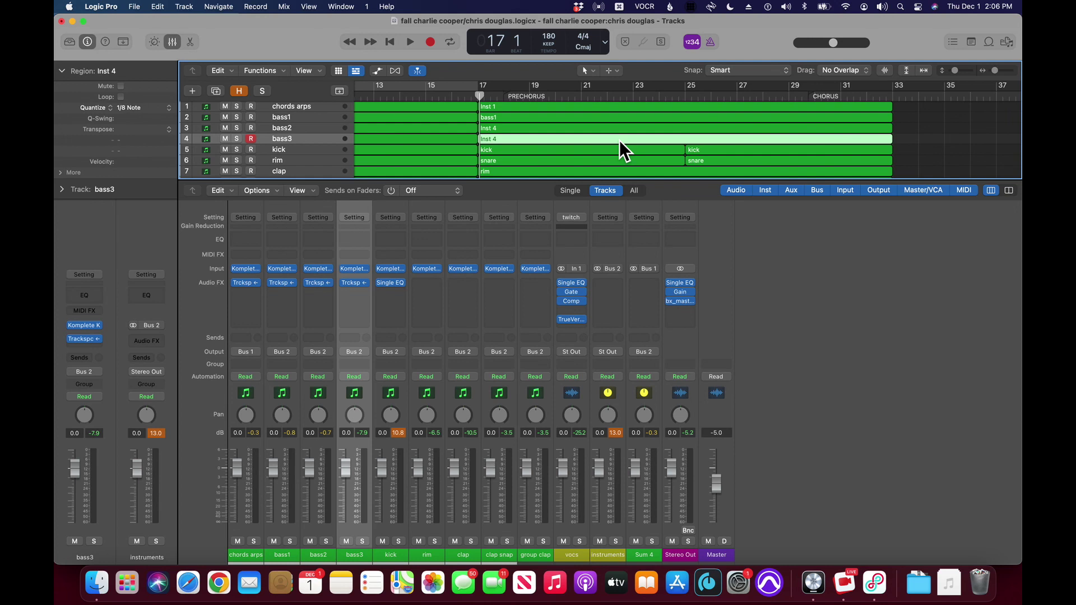
key(shift+Left)
click(620, 141)
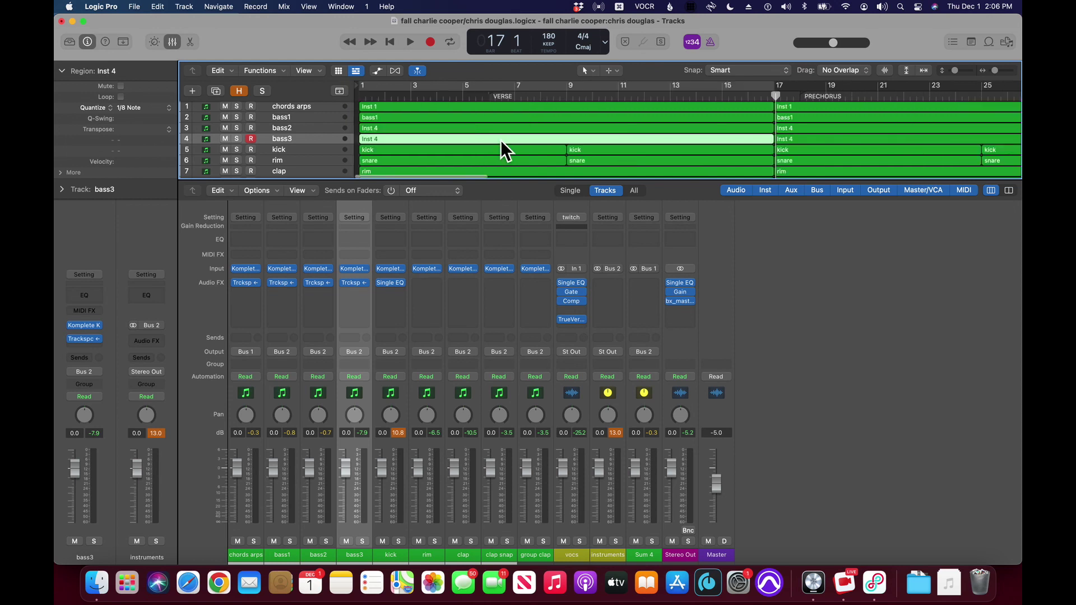
key(Delete)
key(Left)
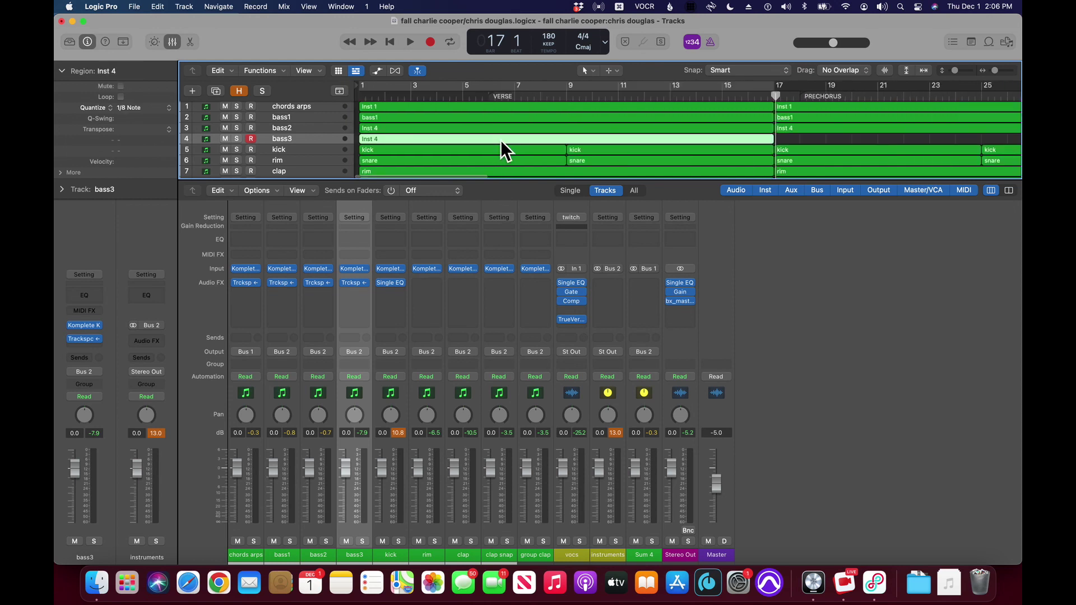
key(Delete)
key(Return)
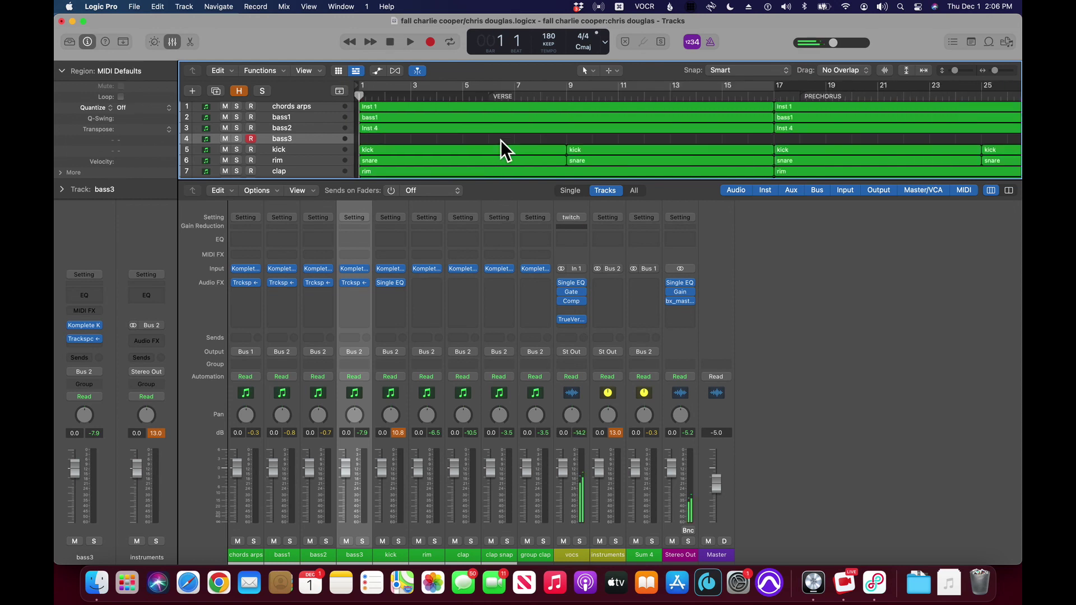
Step: Record a new bass3 part on the empty track from bar 1 to bar 17 and quantize its region to 1/8 Note
key(r)
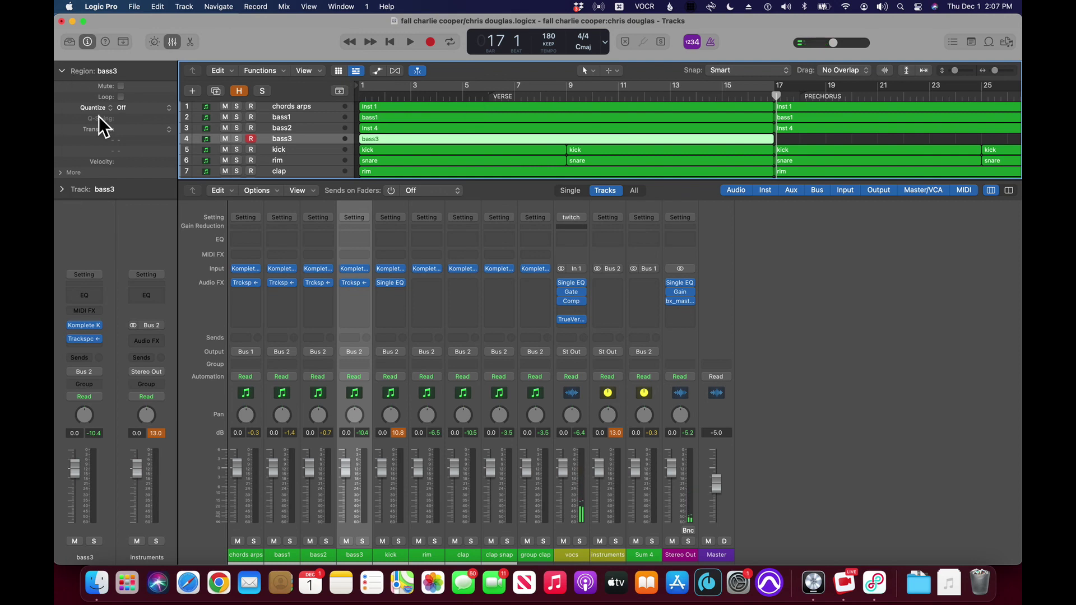
click(149, 111)
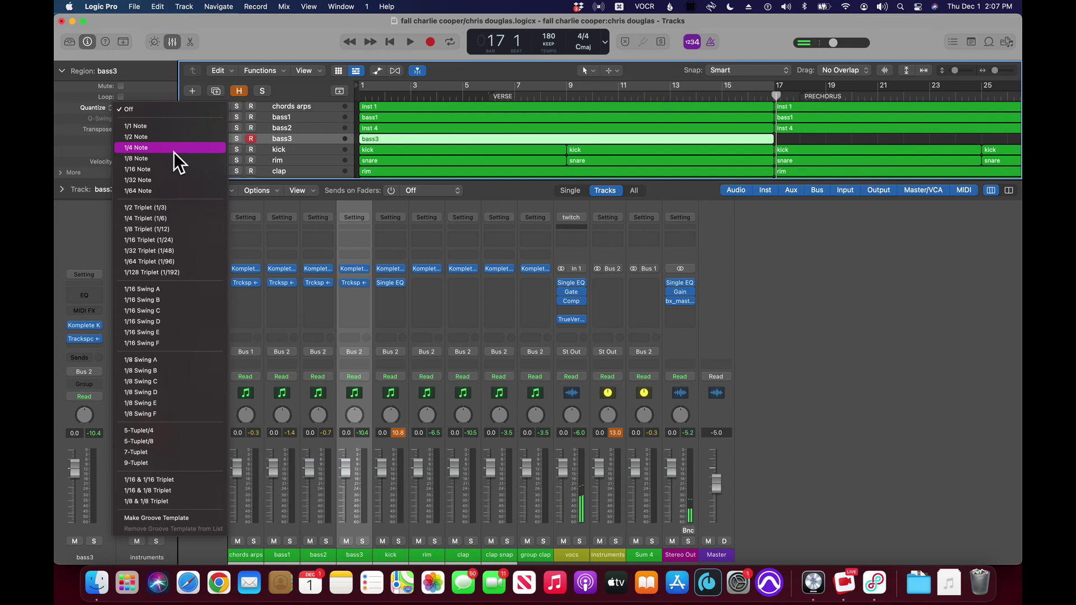
click(174, 159)
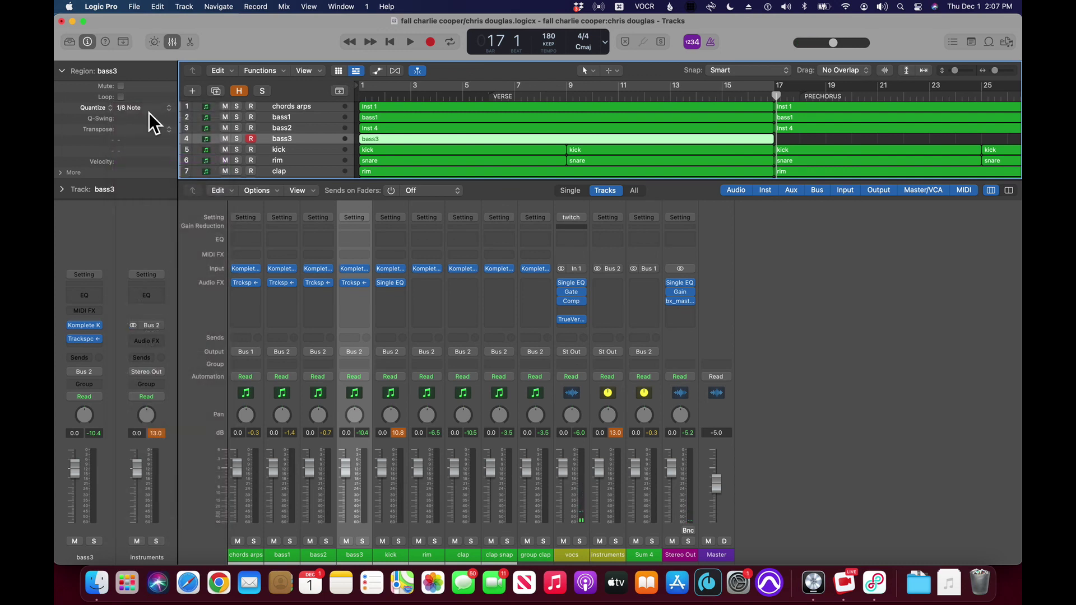
Step: Play back the quantized bass3 part from bar 1, solo its track and stop at bar 5
key(Return)
key(space)
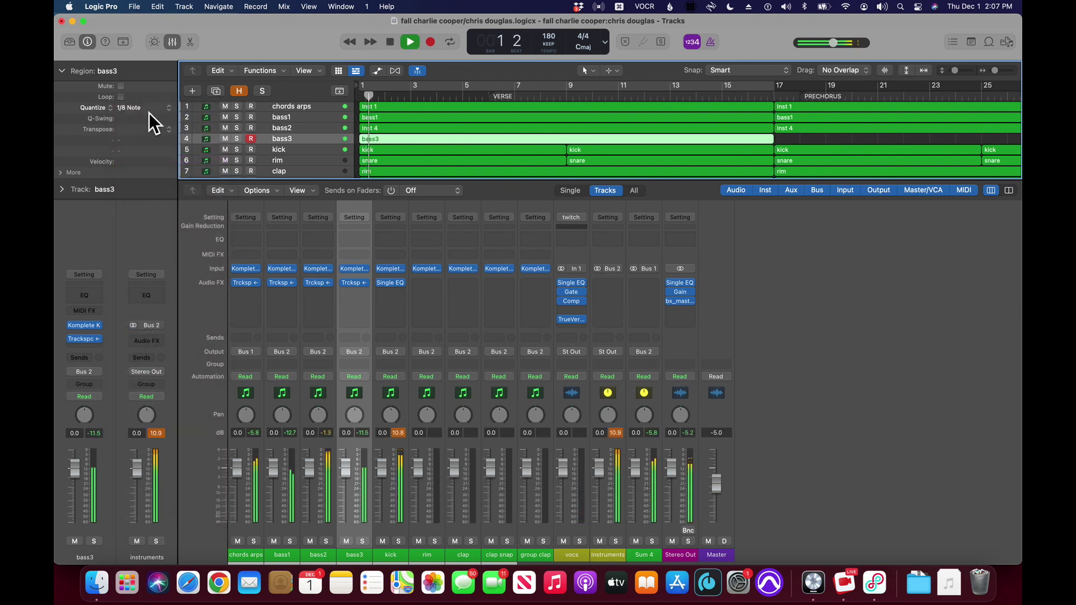
key(s)
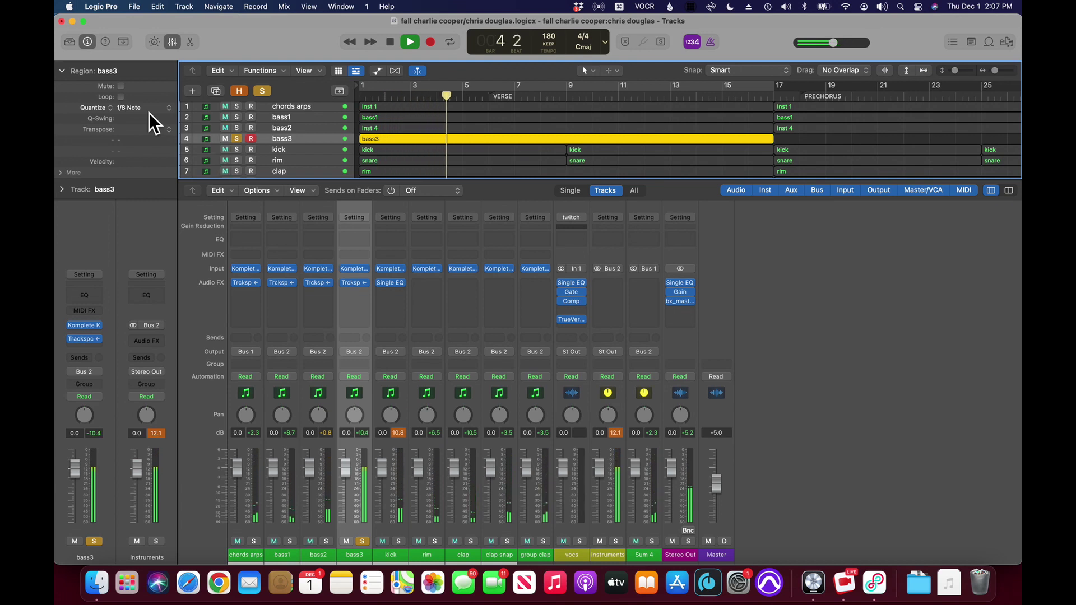
key(space)
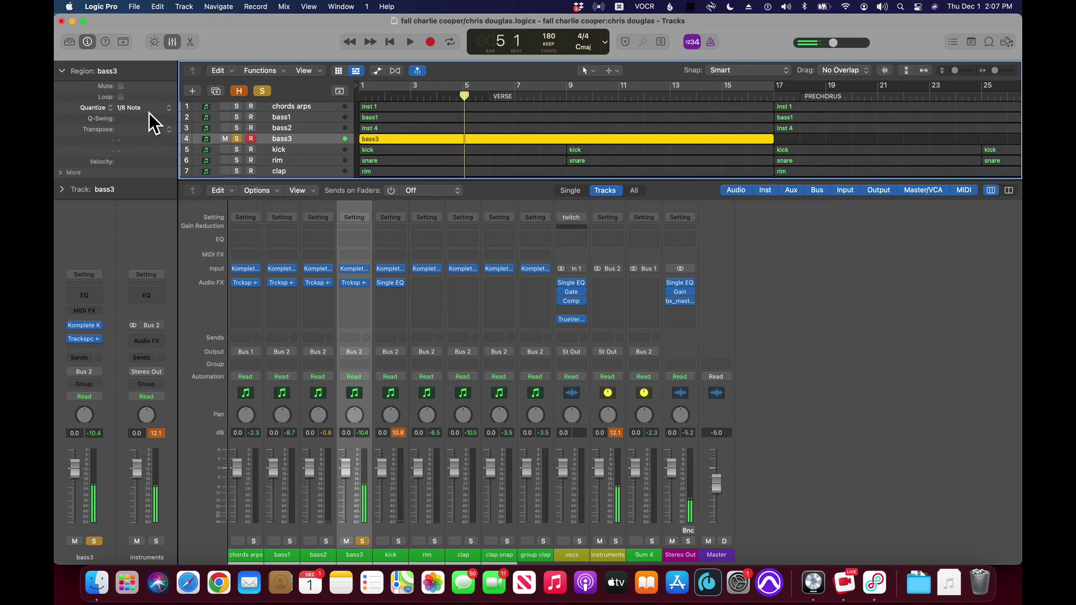
Step: Copy the bass3 verse region into the prechorus, starting at bar 17
key(period)
key(period)
key(period)
key(period)
key(period)
key(period)
key(period)
key(period)
key(period)
key(period)
key(period)
key(period)
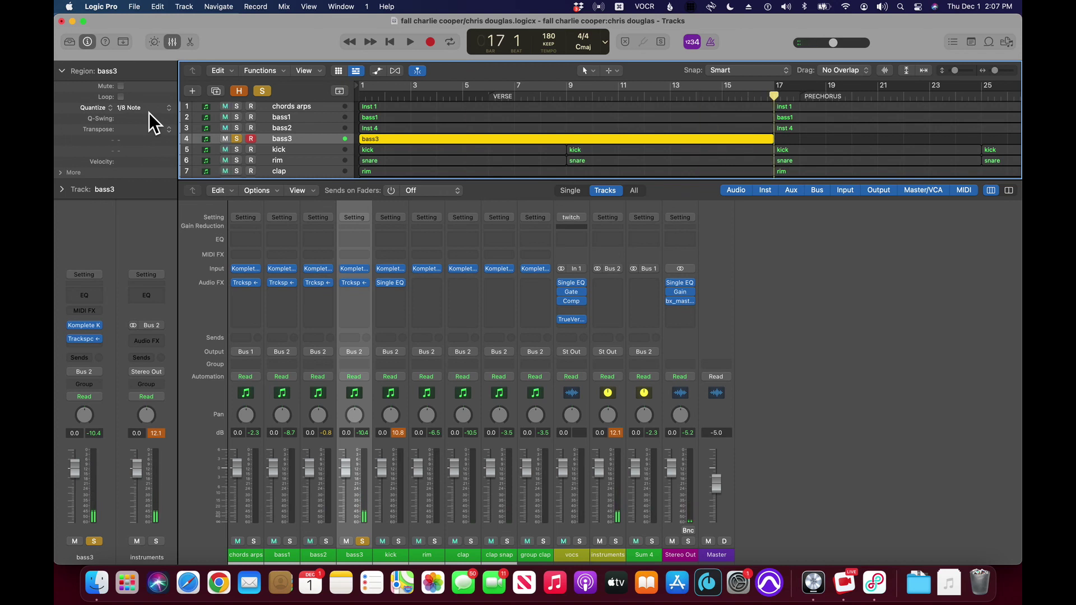
key(space)
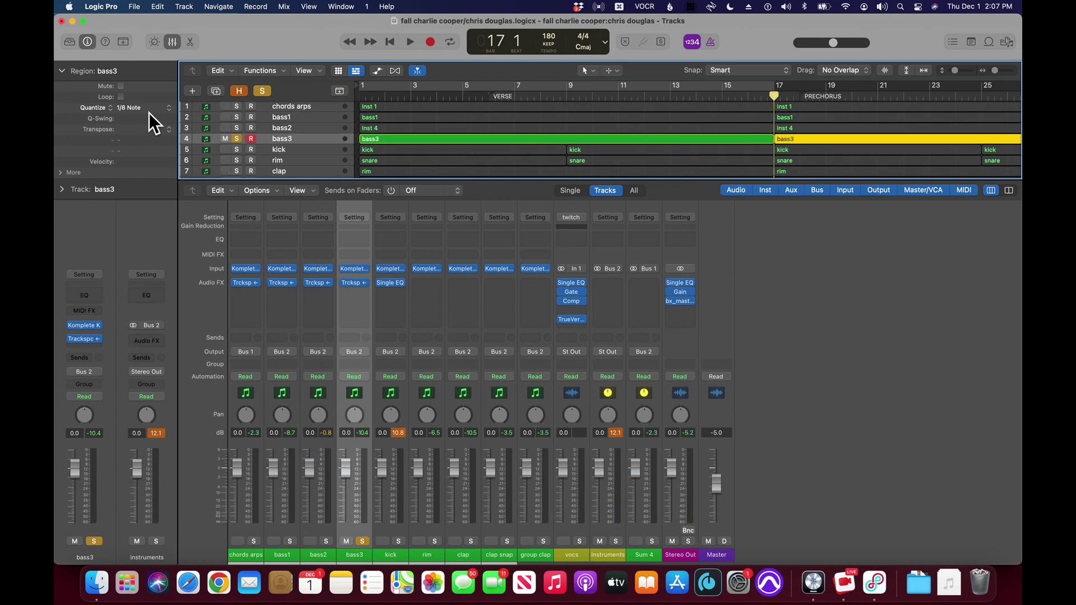
Step: Play the song from bar 1 through the verse, unsolo bass3 and stop at bar 17
key(Return)
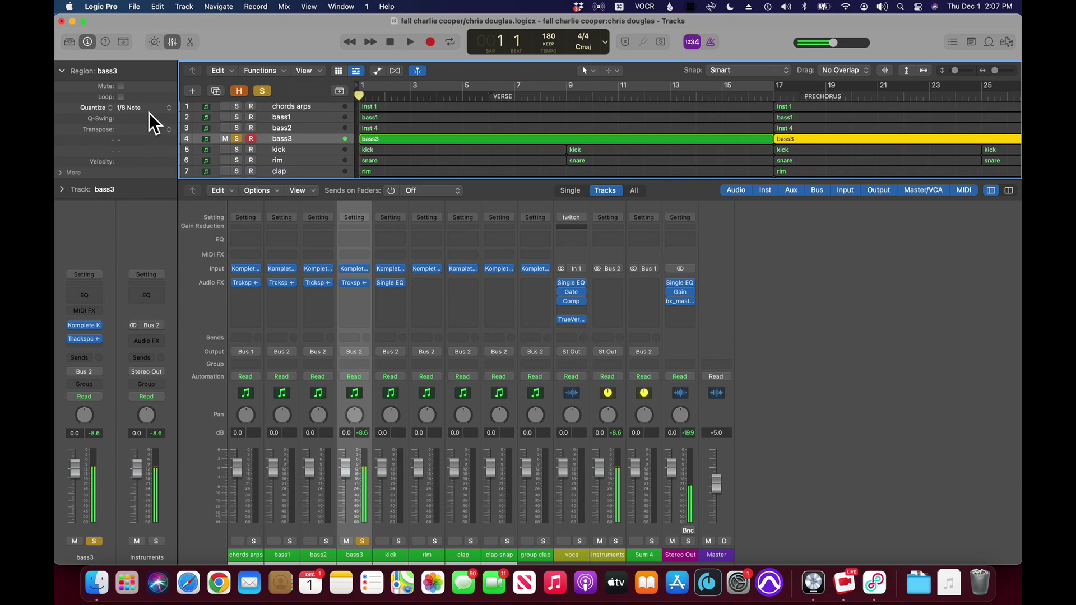
key(s)
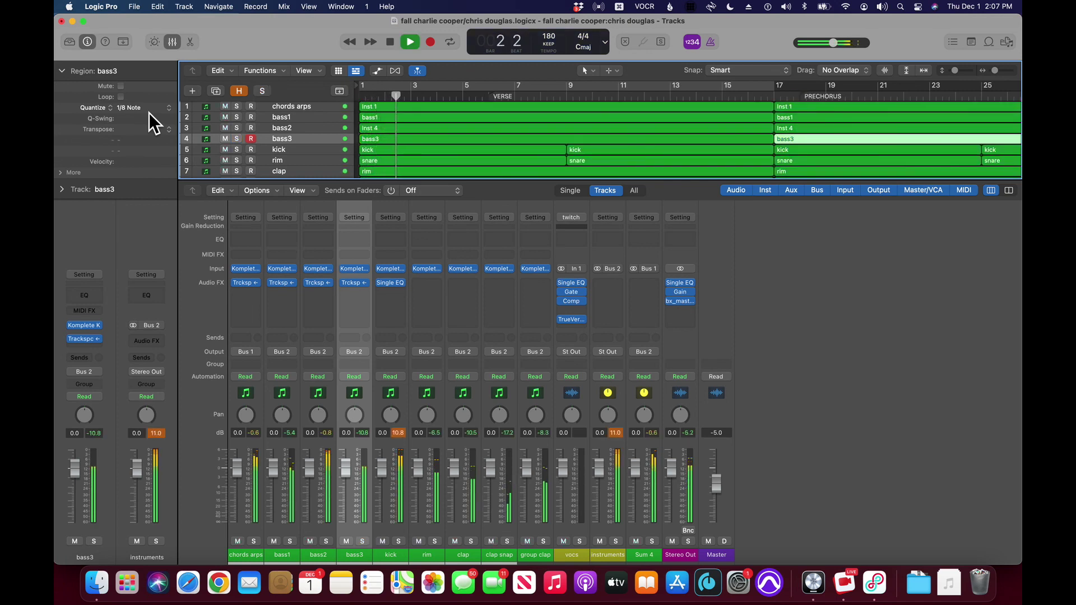
key(Return)
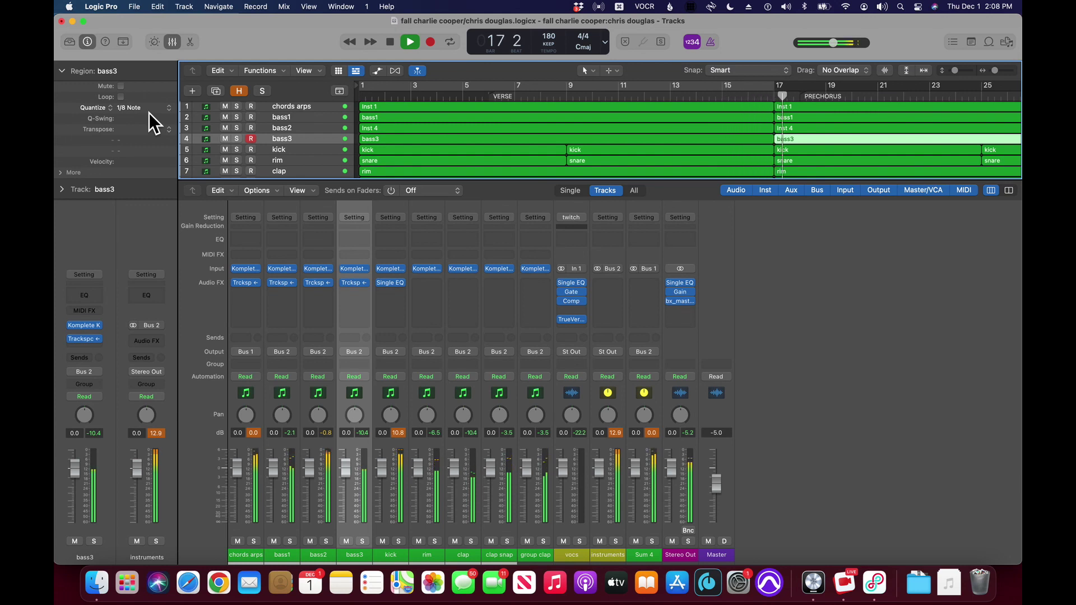
key(space)
key(space)
key(space)
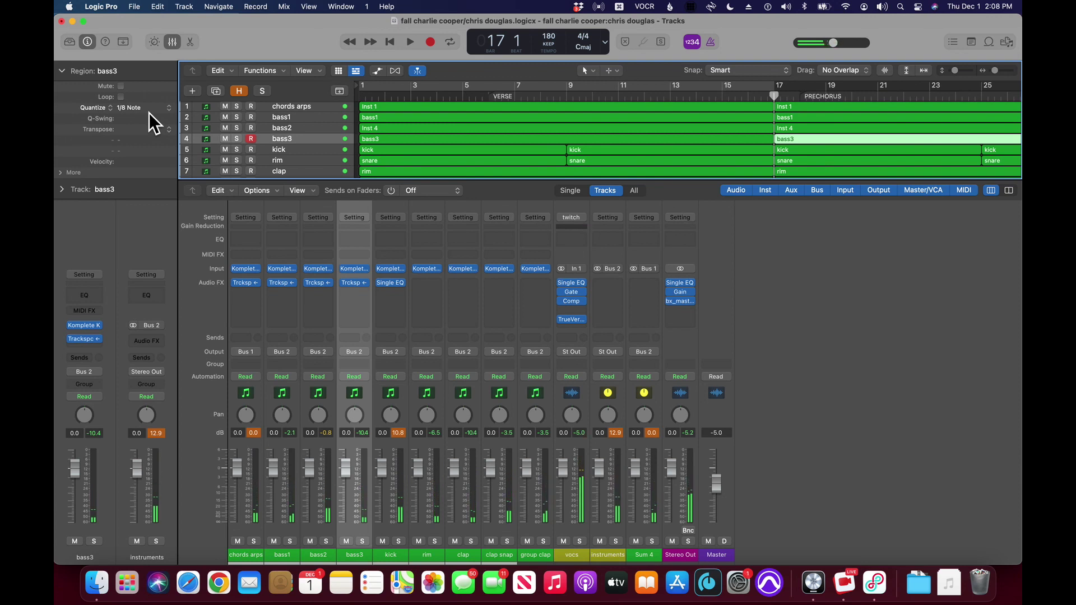
Step: Duplicate the kick track's settings to an empty track directly below it and name the new track hats
key(Down)
key(Down)
key(Up)
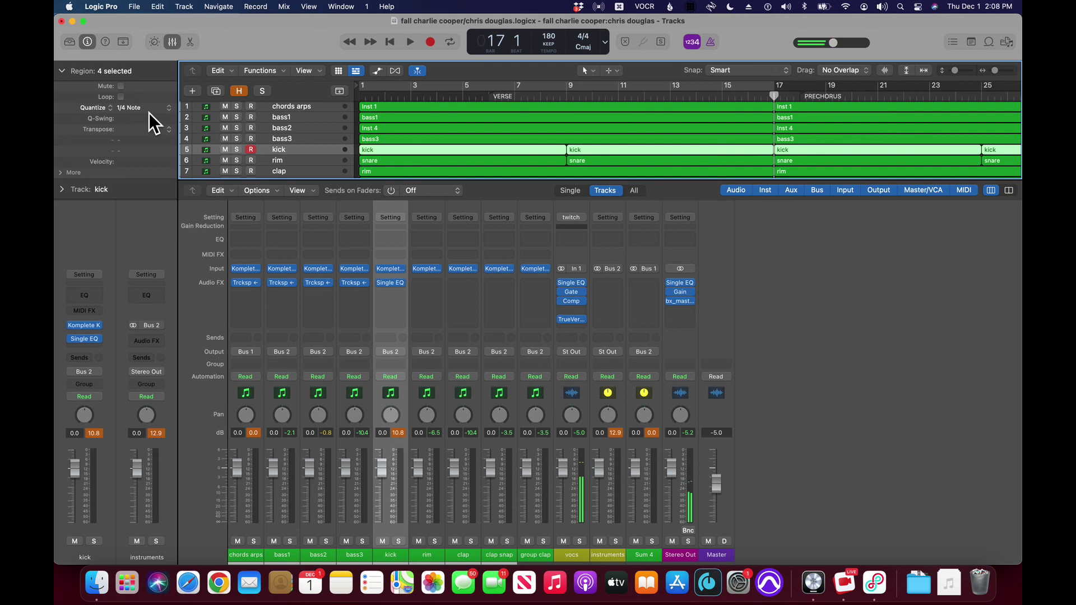
key(super+d)
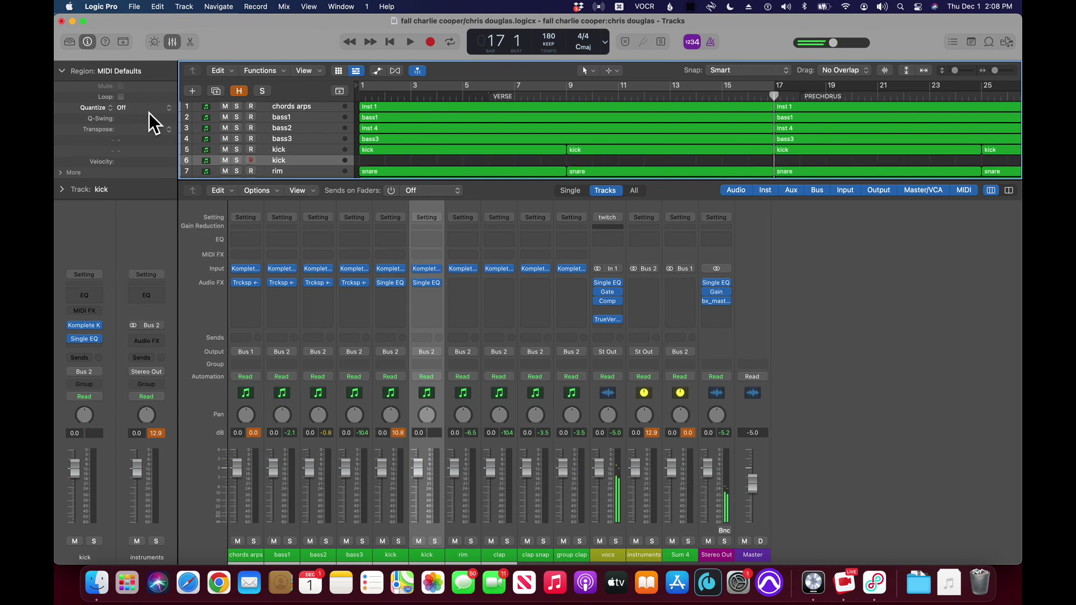
key(Up)
key(Down)
key(ctrl+r)
key(shift+Return)
text(hat)
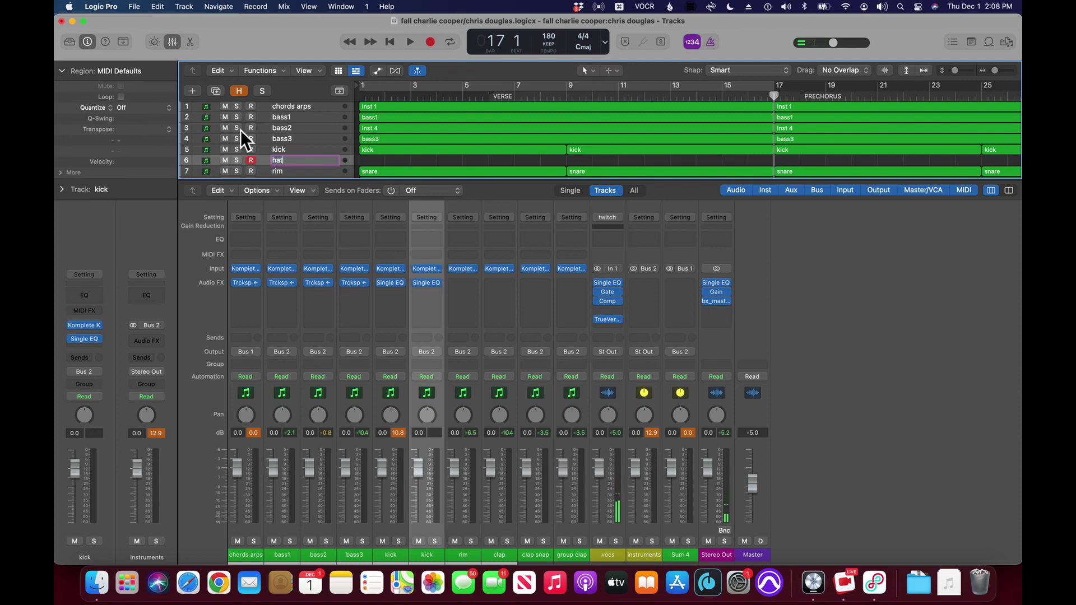
text(s)
key(Return)
Step: Rehearse the hats part with playback from bar 1 through the verse and stop at bar 17
key(Return)
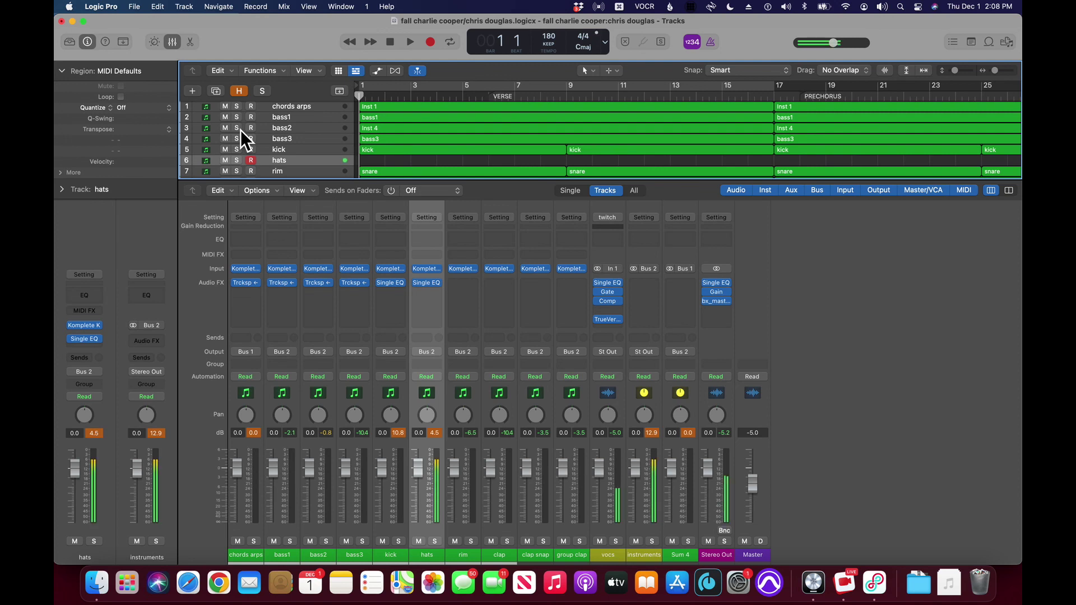
key(space)
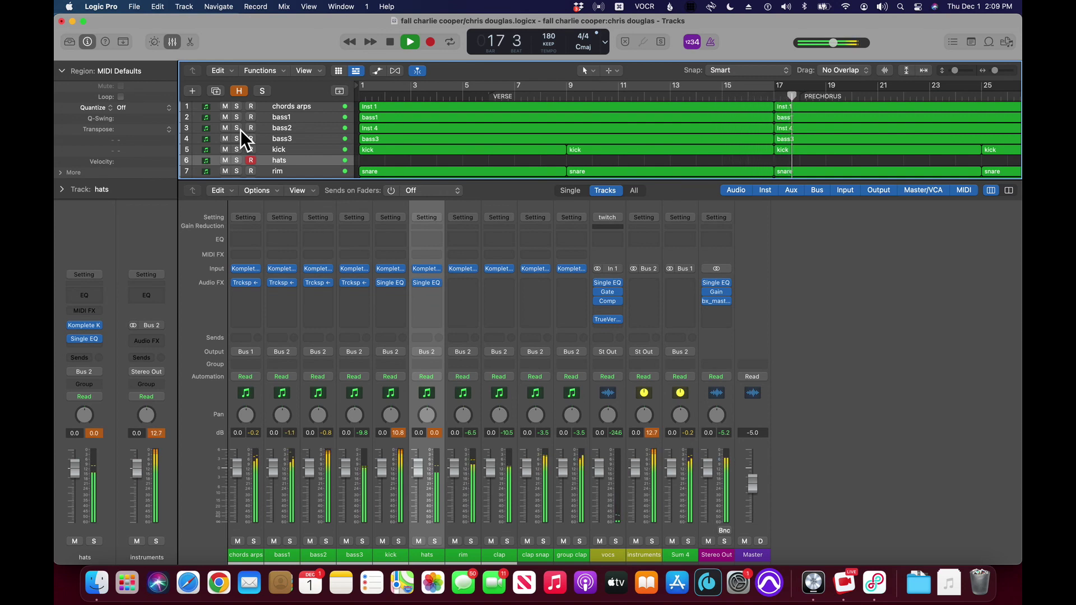
key(space)
key(comma)
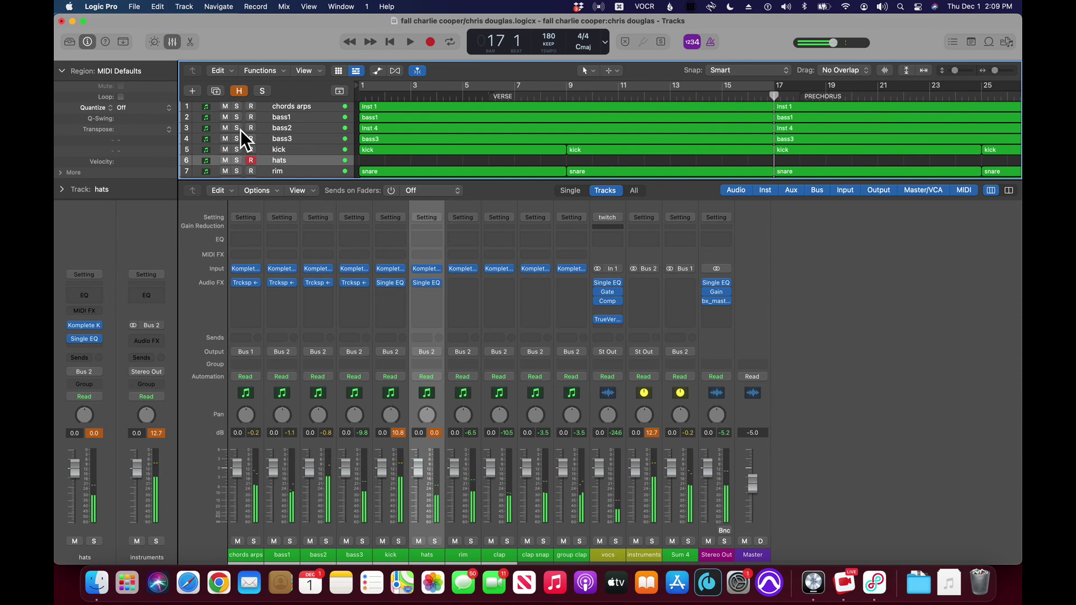
Step: Record a hats take from bar 17 to about bar 25, discard it and return the playhead to bar 17
key(space)
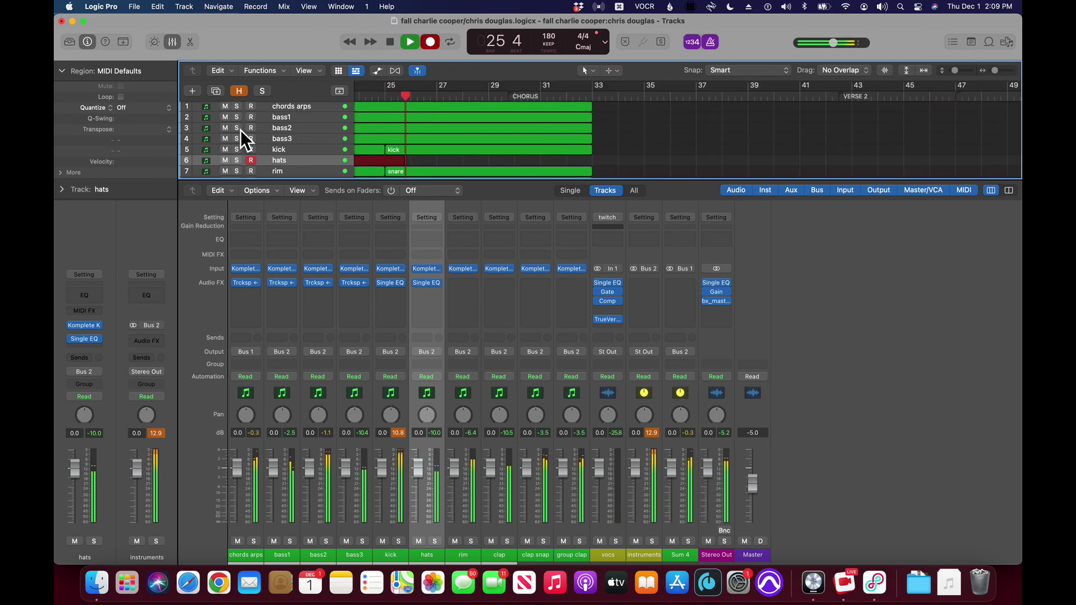
key(space)
key(Delete)
key(comma)
key(comma)
key(comma)
key(comma)
key(comma)
key(comma)
key(comma)
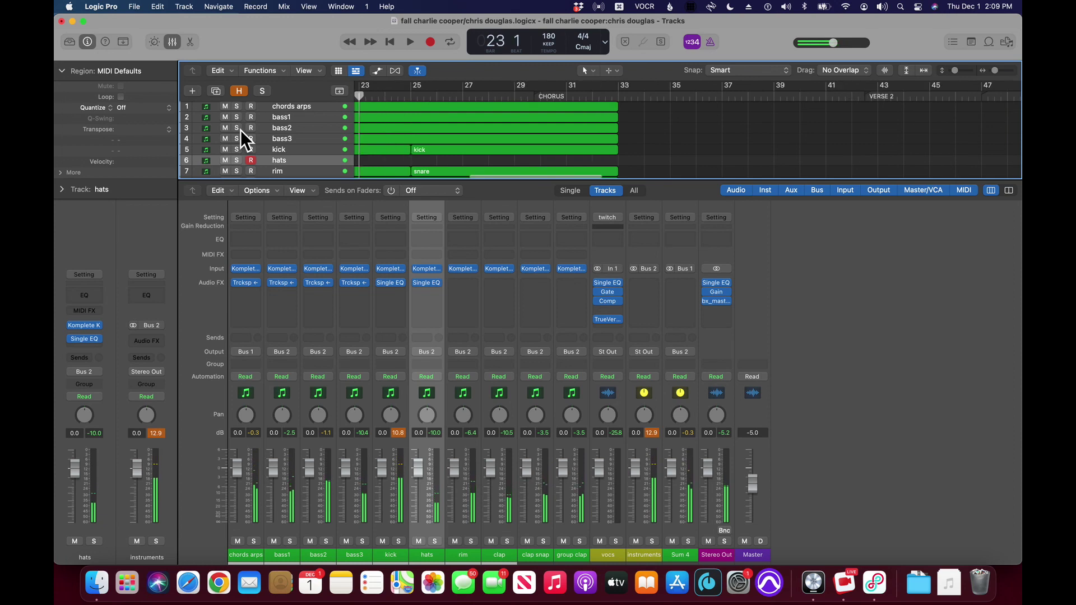
key(comma)
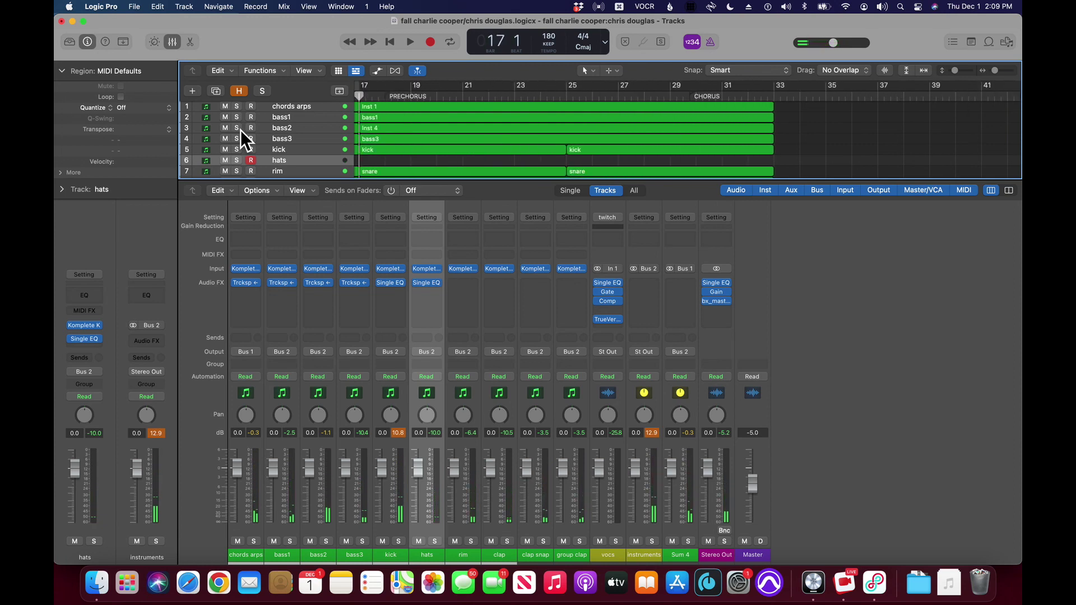
Step: Record a hats take from bar 17 through the prechorus and stop just past bar 33
key(r)
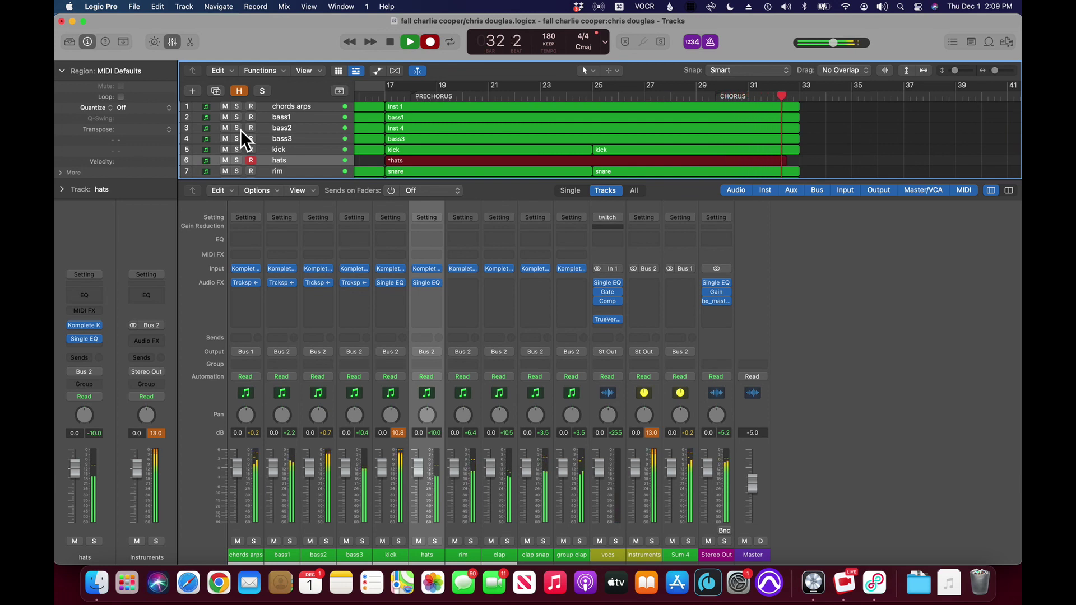
key(shift+r)
key(space)
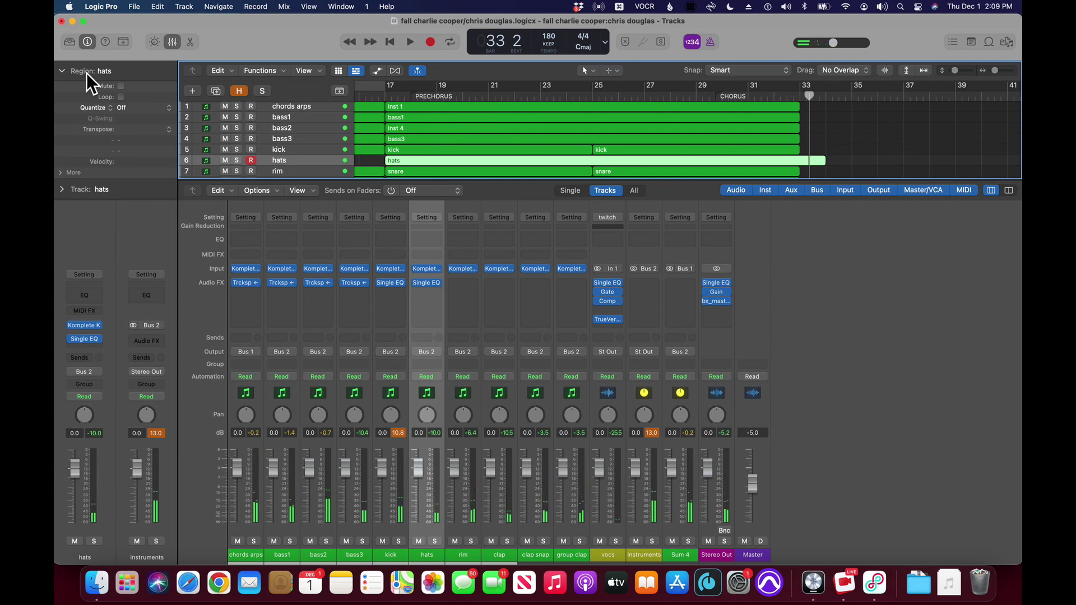
Step: Quantize the recorded hats region to 1/8 notes and trim its end to bar 33
click(149, 113)
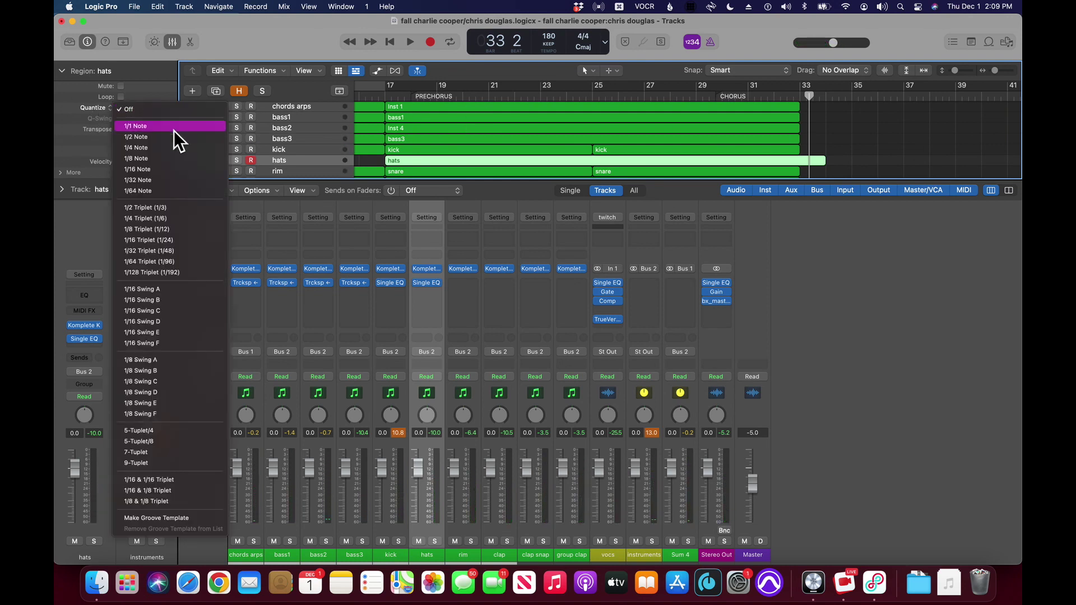
click(175, 160)
key(comma)
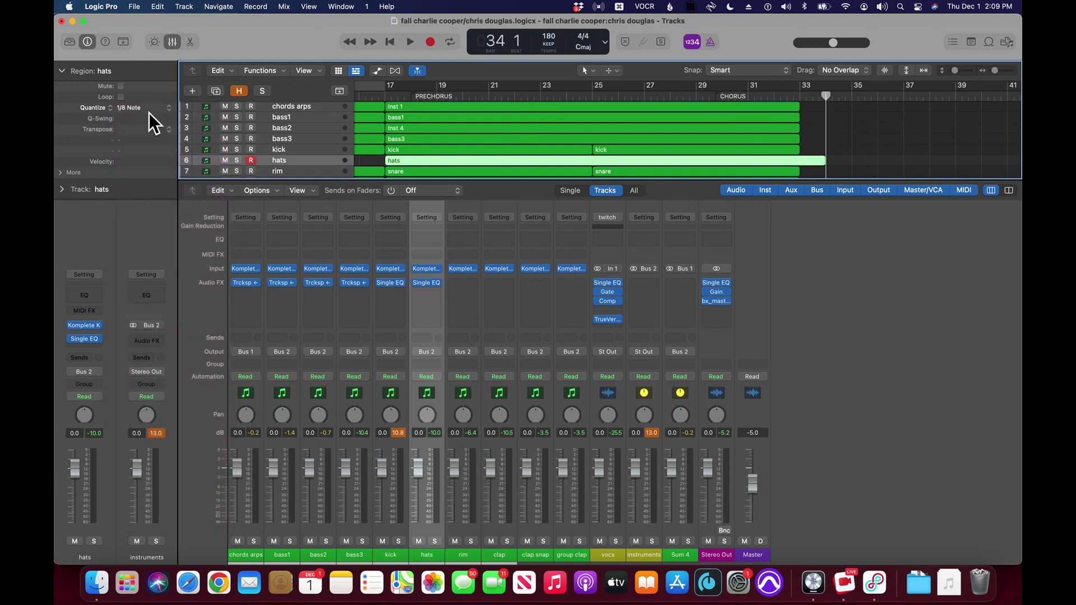
key(shift+comma)
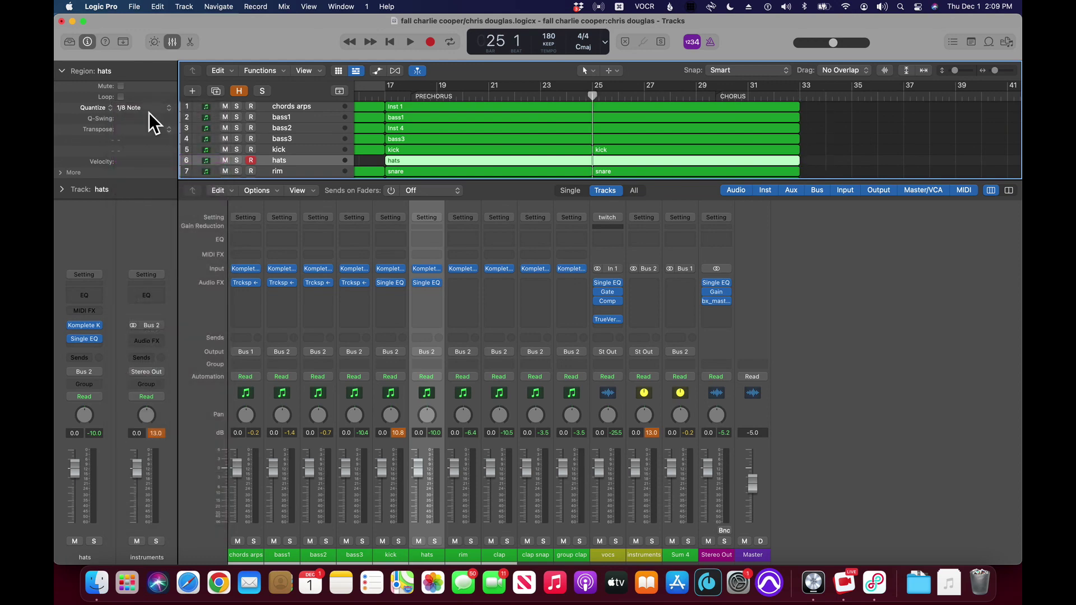
Step: Play the song from bar 25, move back to the verse and listen through the transition into the prechorus
key(space)
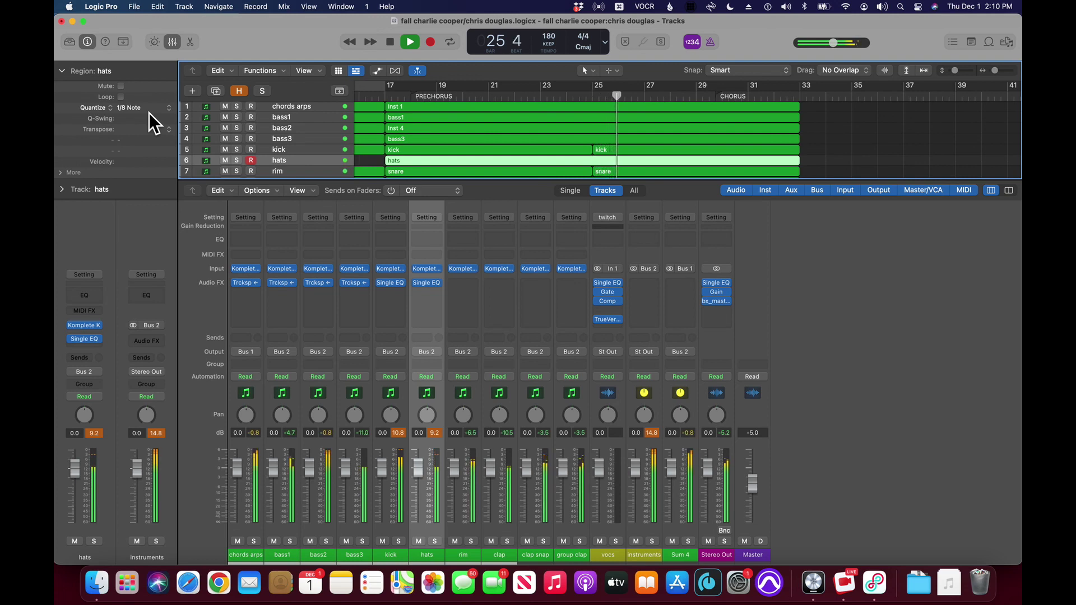
key(space)
key(shift+comma)
key(shift+comma)
key(space)
key(period)
key(period)
key(period)
key(period)
key(period)
key(period)
key(period)
key(period)
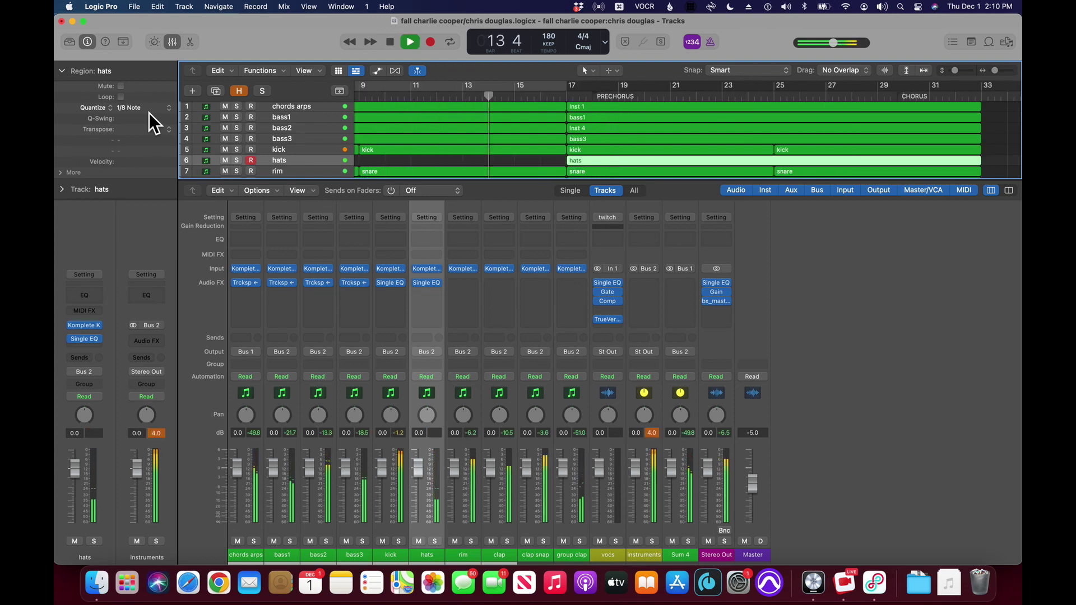
key(space)
key(space)
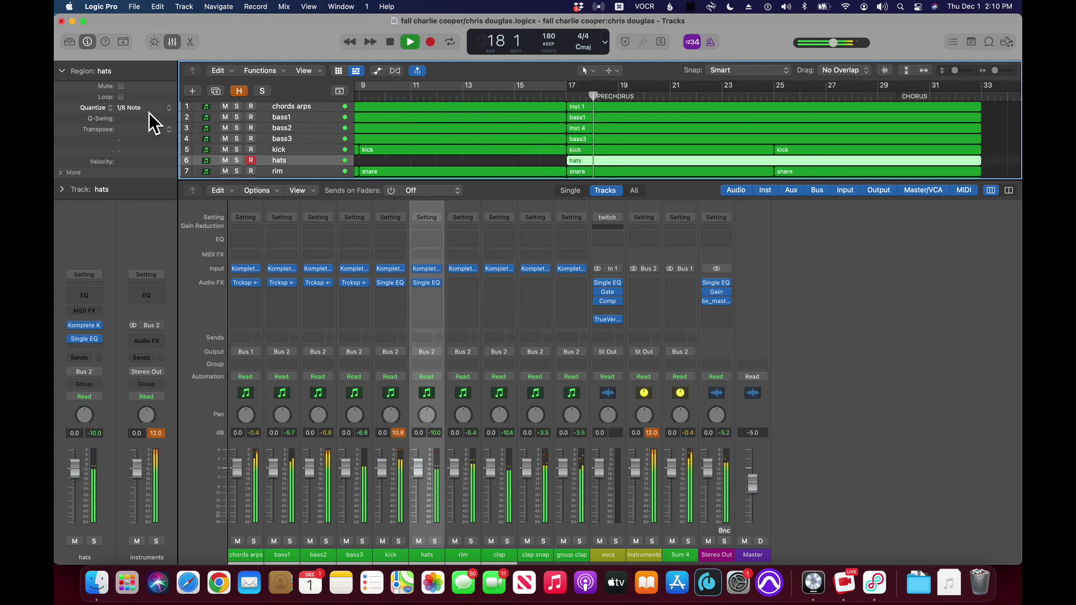
Step: Rename the hats track as open hats
key(shift+Return)
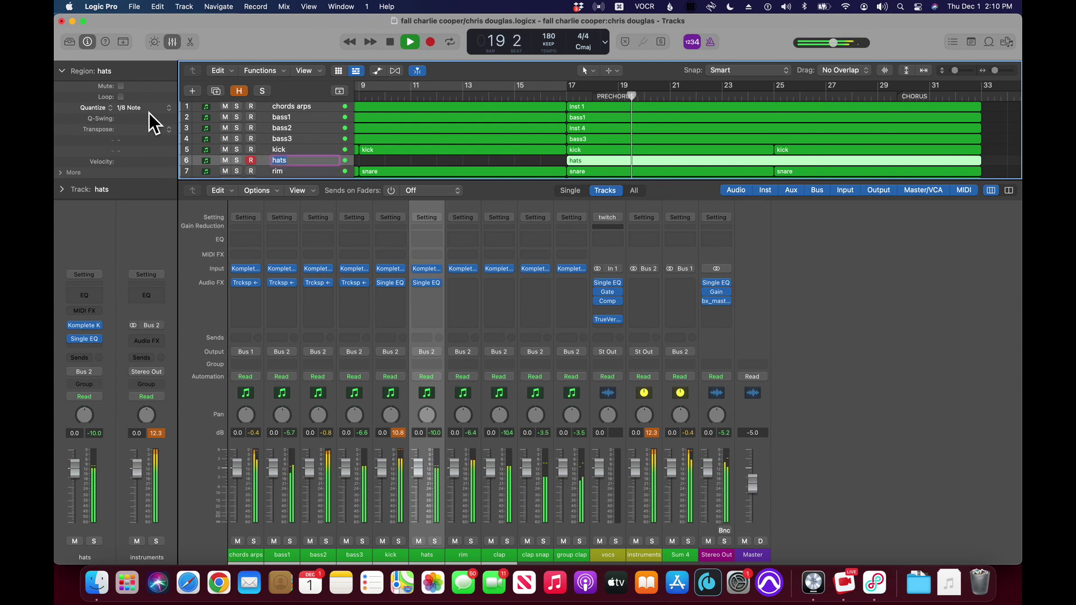
text(open)
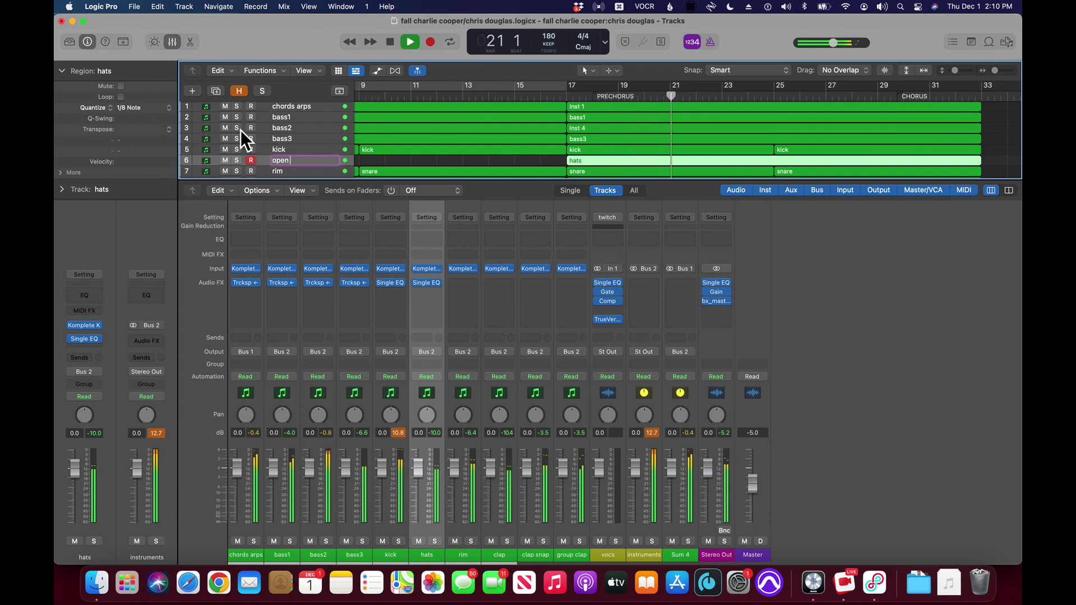
text( hats)
key(Return)
Step: Duplicate the open hats track's settings to an empty track directly below it and return the stopped playhead to bar 1
key(Return)
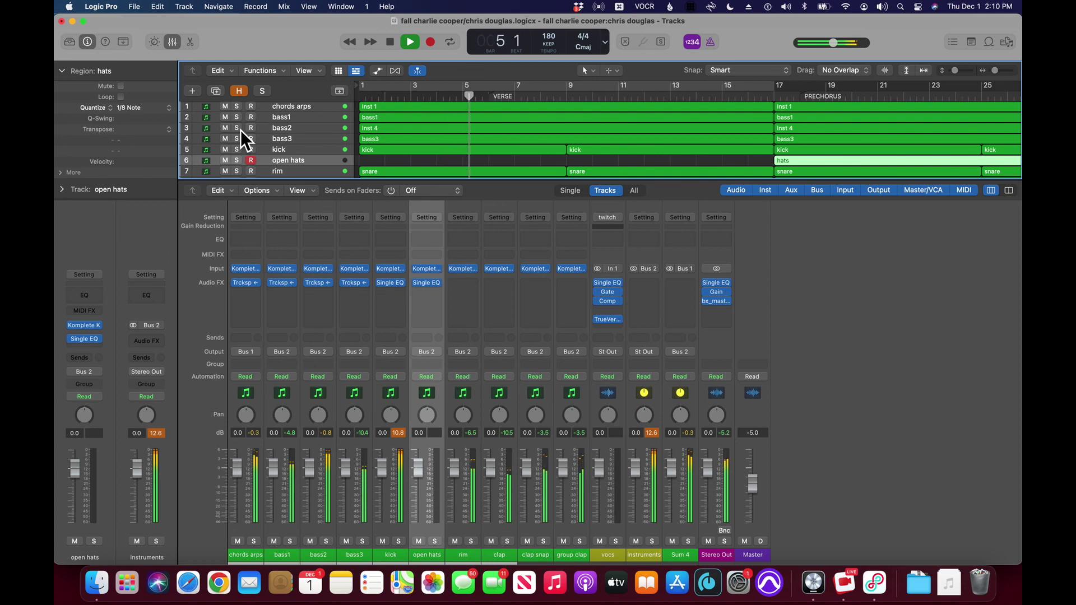
key(super+d)
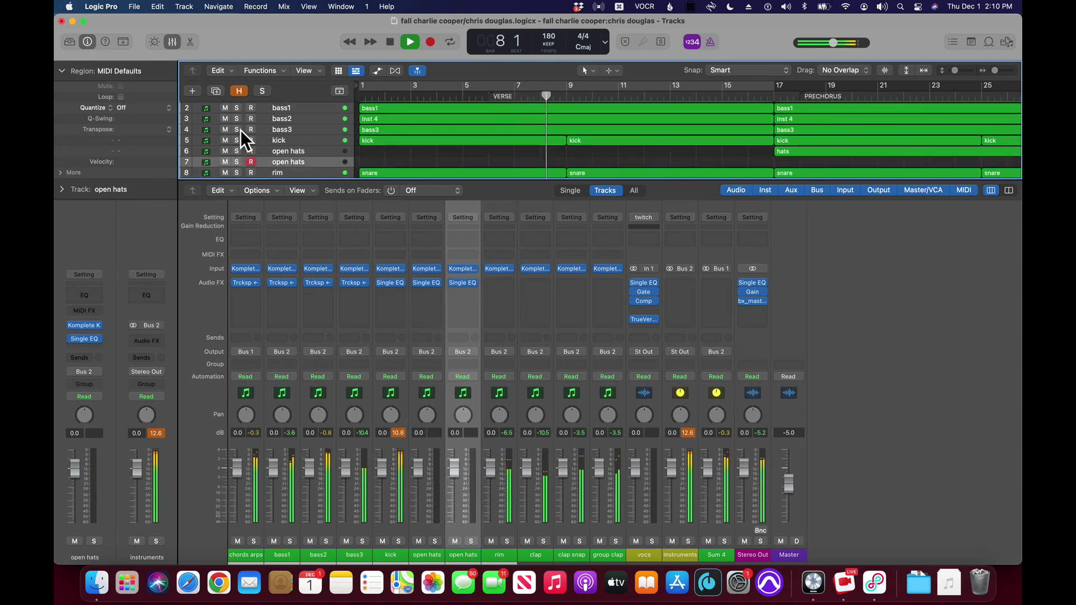
key(space)
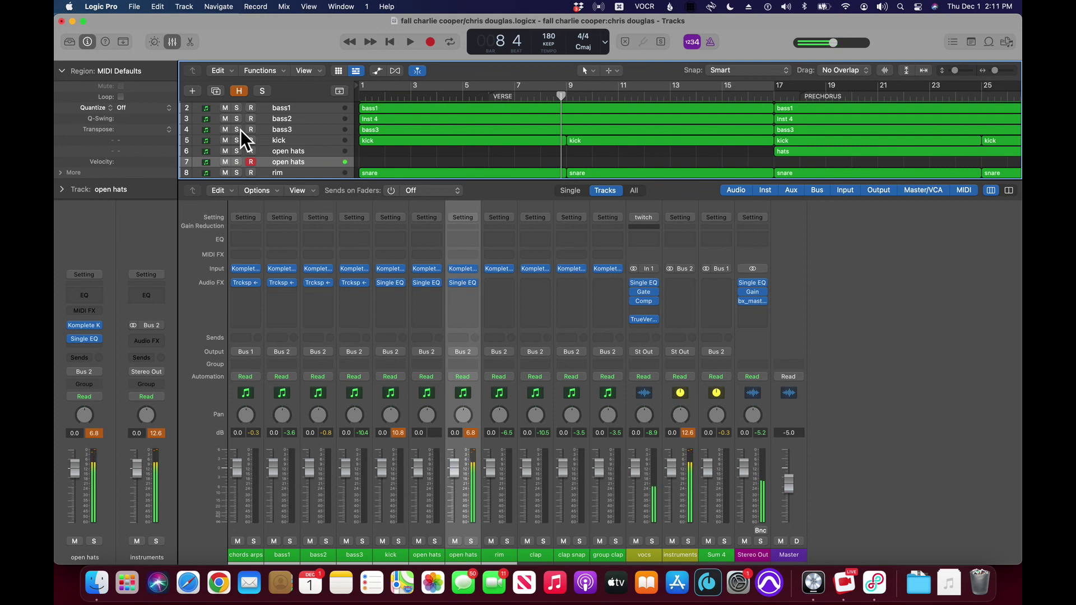
key(Return)
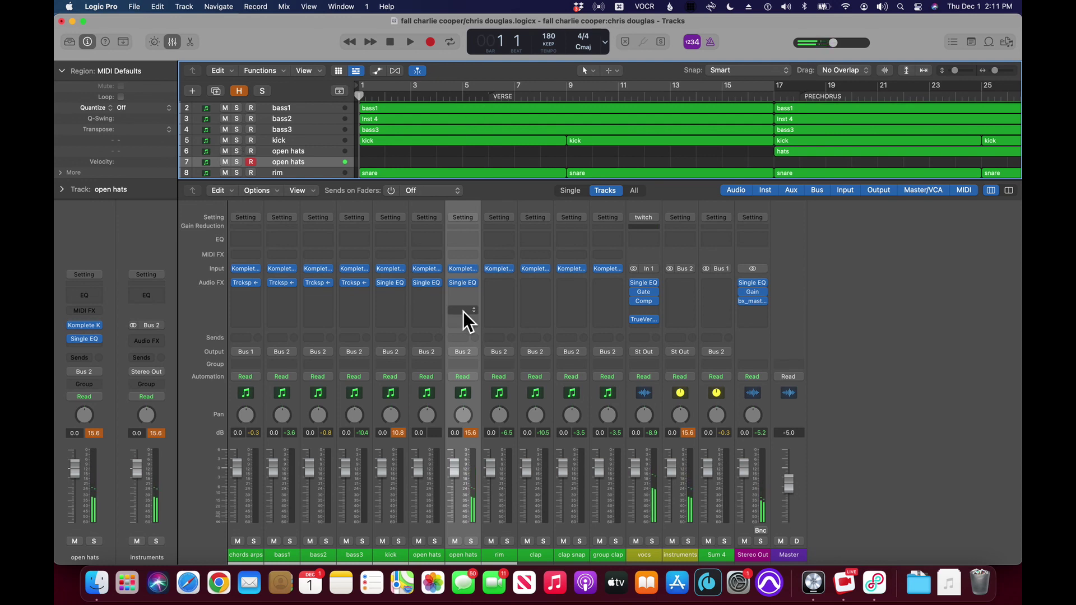
double_click(464, 555)
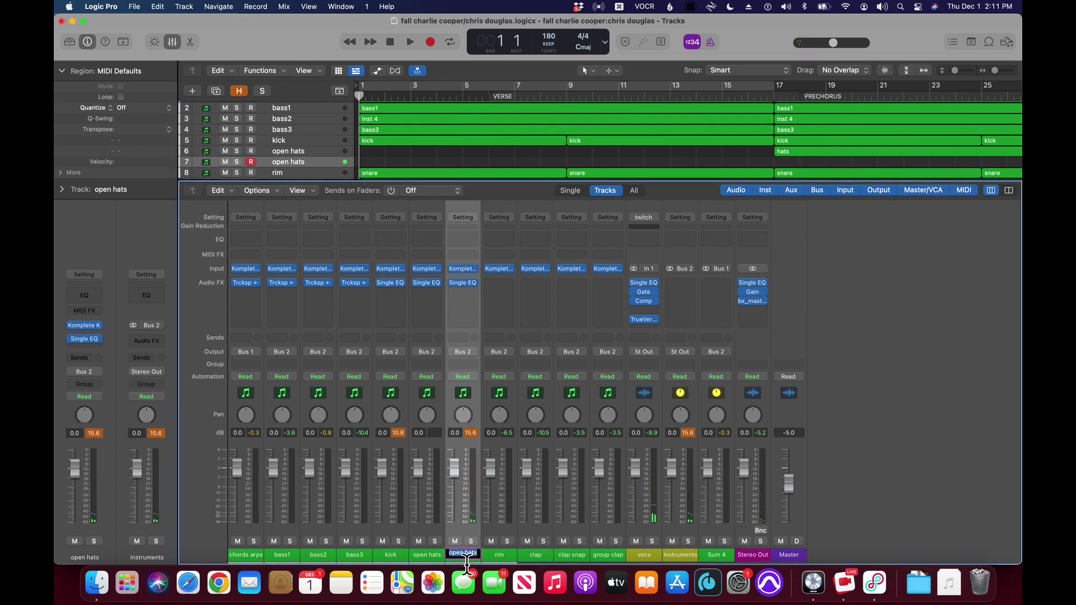
click(435, 457)
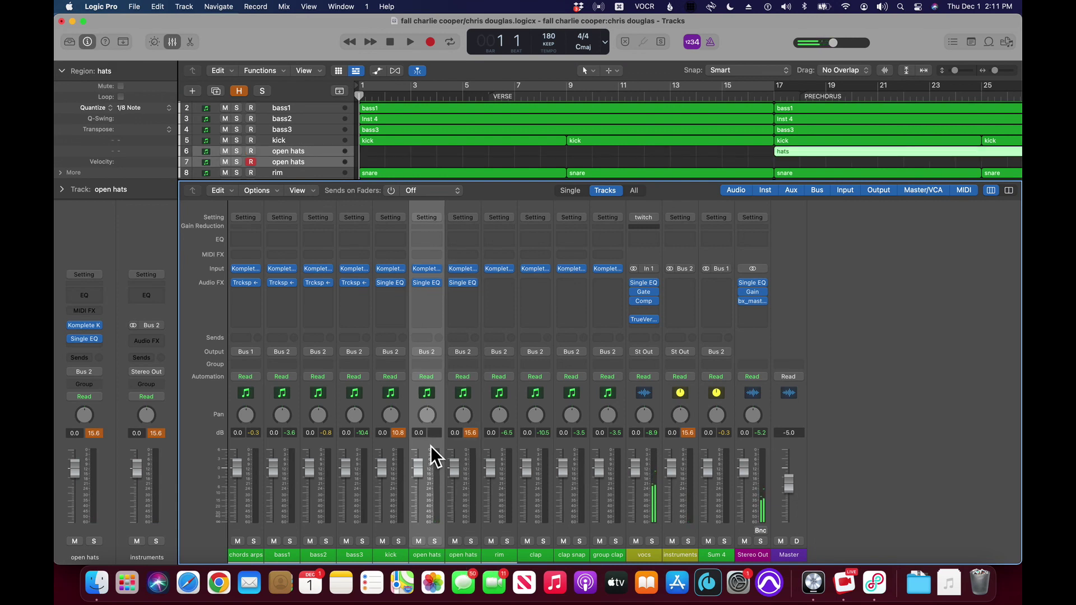
click(469, 456)
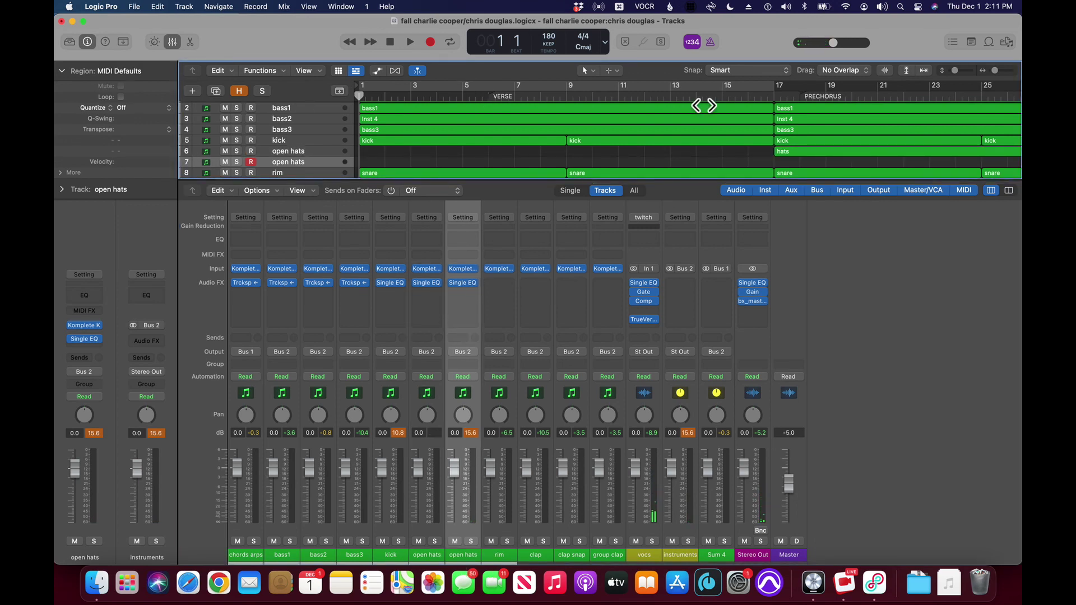
Step: Rename the duplicated open hats track on track 7 as closed hats
click(270, 156)
click(270, 167)
double_click(270, 167)
text(ha)
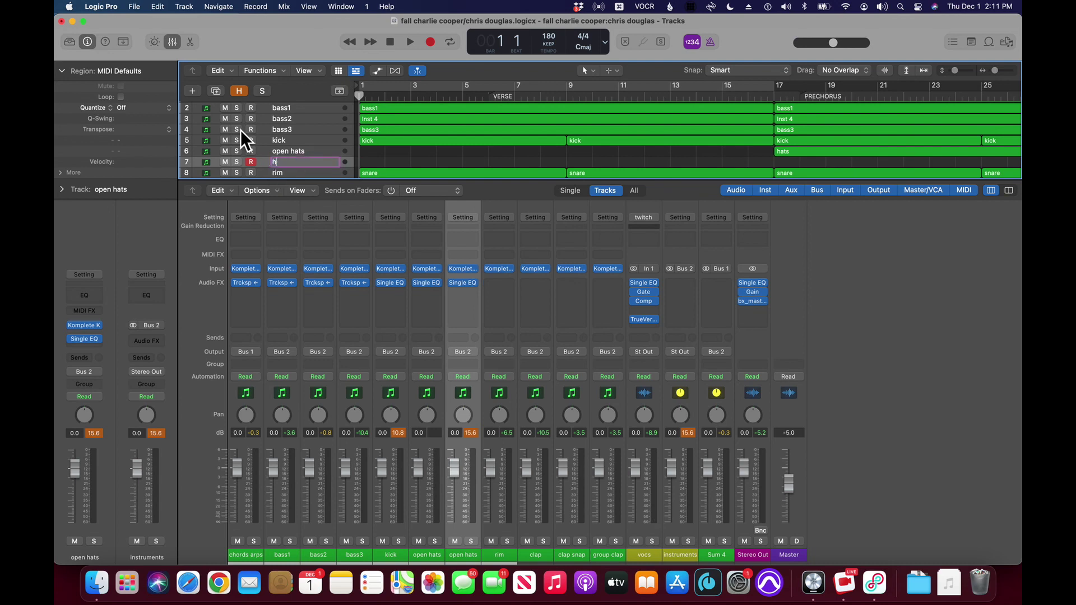
key(BackSpace)
key(BackSpace)
text(closed hats)
key(Return)
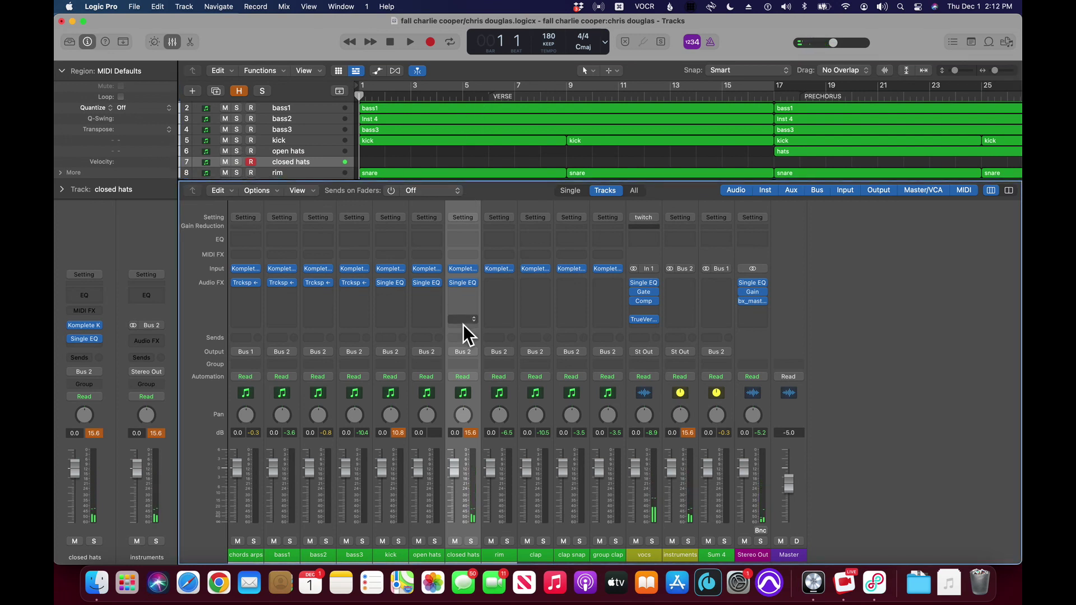
Step: Remove the Single EQ effect from the closed hats channel strip
double_click(463, 553)
click(433, 453)
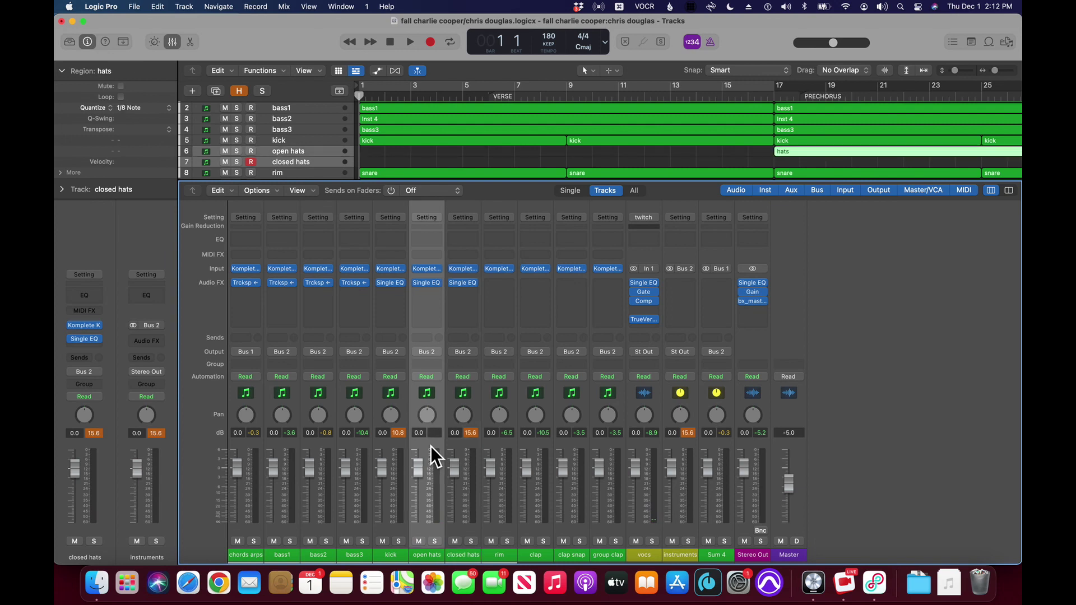
click(469, 454)
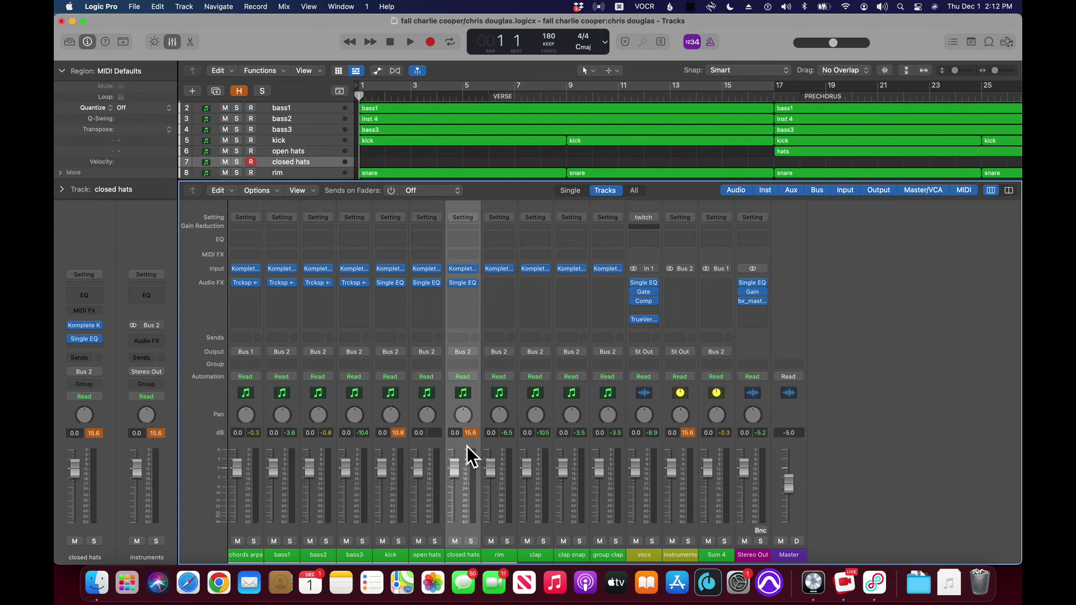
click(475, 285)
click(518, 306)
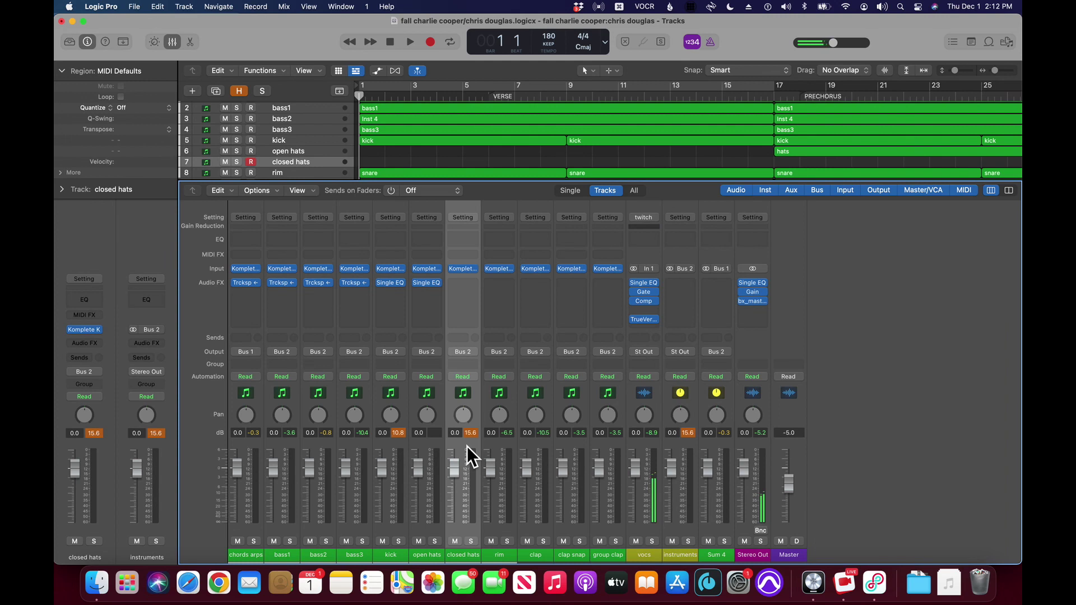
Step: Remove the Single EQ effect from the open hats channel strip
click(432, 457)
double_click(431, 554)
key(Return)
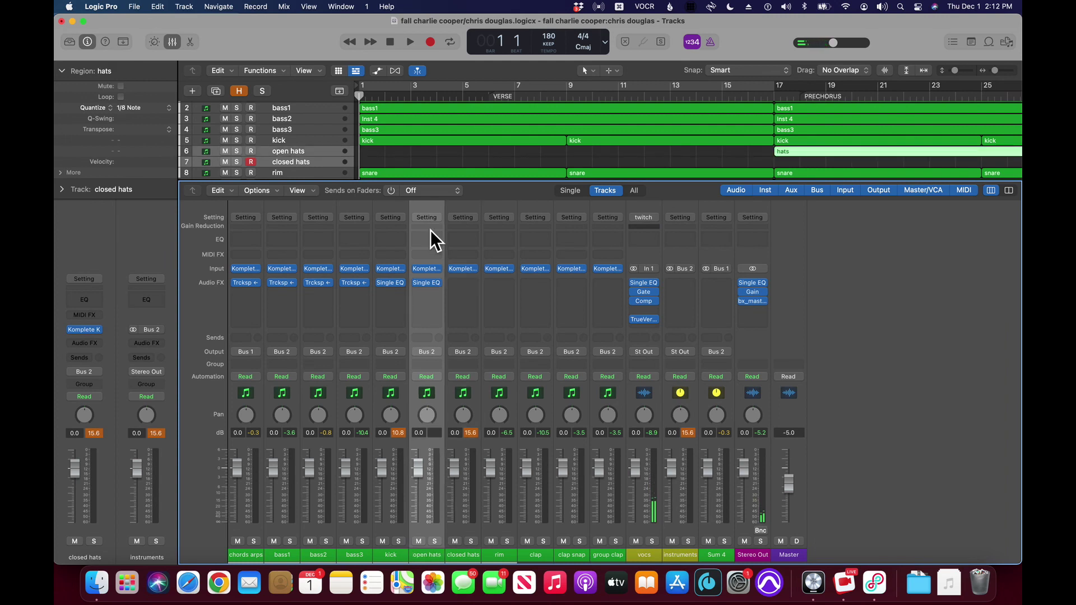
click(438, 284)
click(482, 298)
click(396, 451)
click(432, 451)
click(469, 451)
click(502, 452)
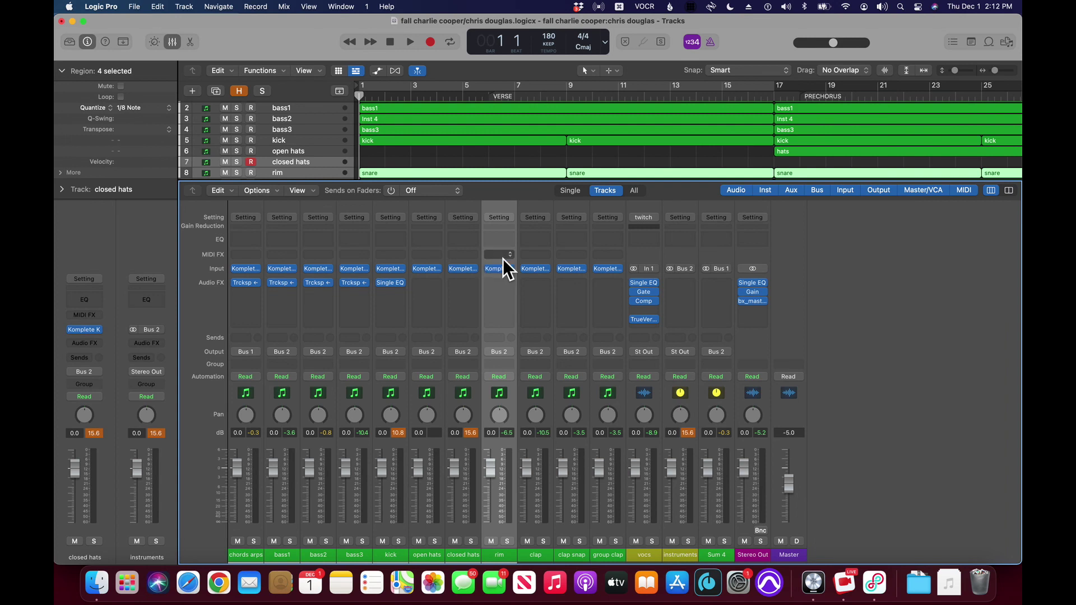
click(540, 454)
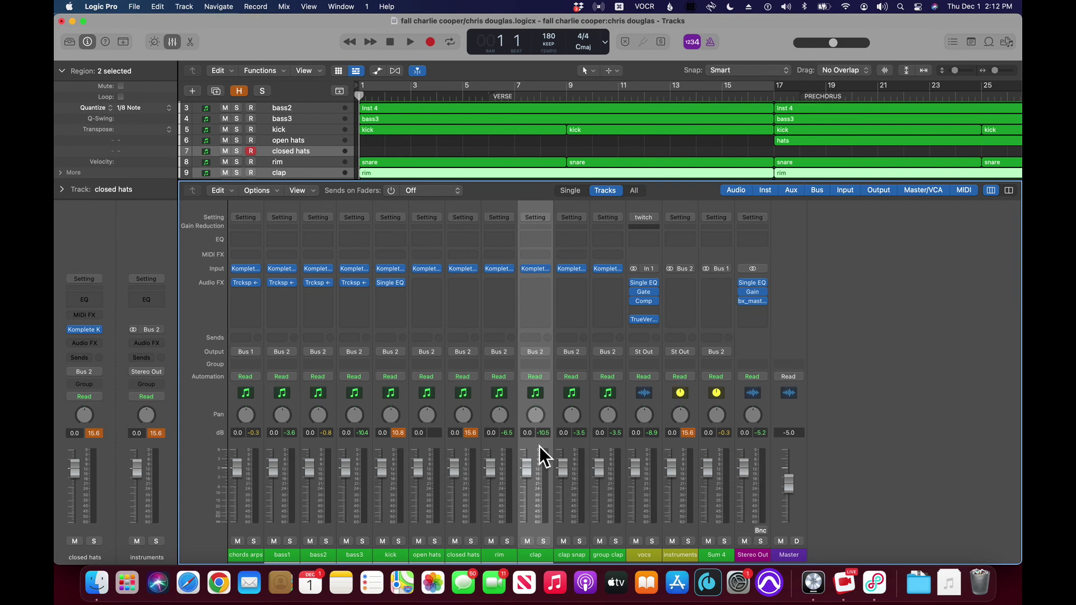
click(505, 451)
click(433, 451)
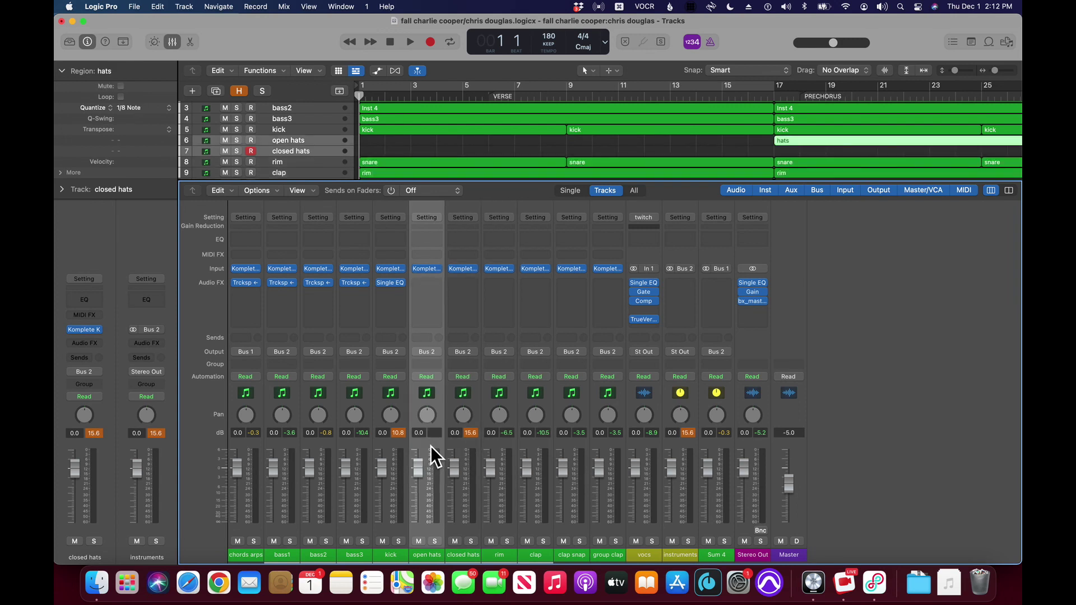
Step: Insert Nicky Romero's Kickstart 2 in stereo as an audio effect on the closed hats channel strip
click(469, 457)
double_click(465, 556)
key(Return)
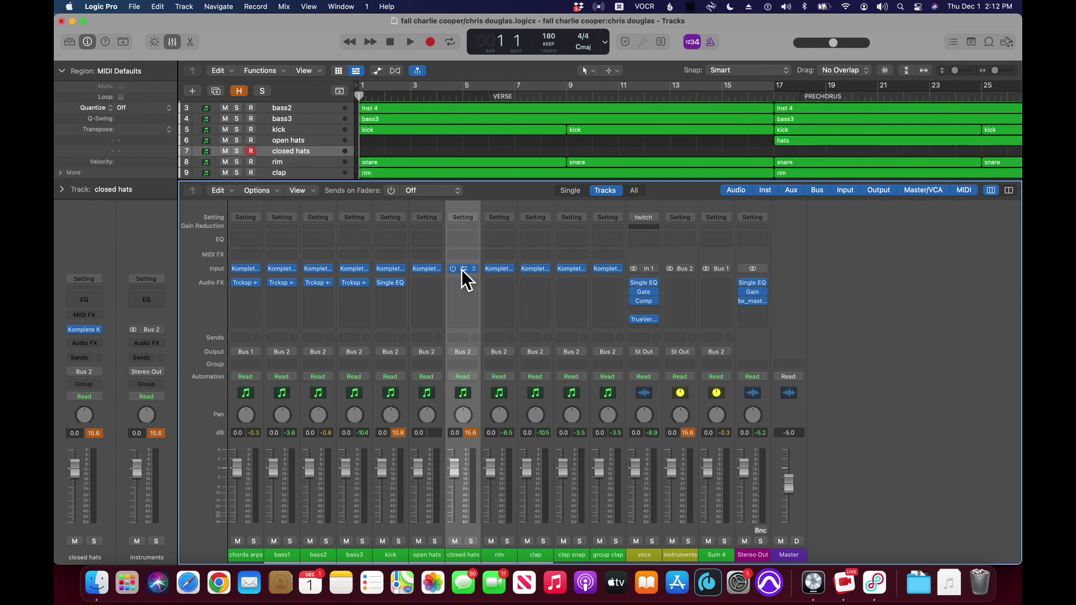
click(467, 284)
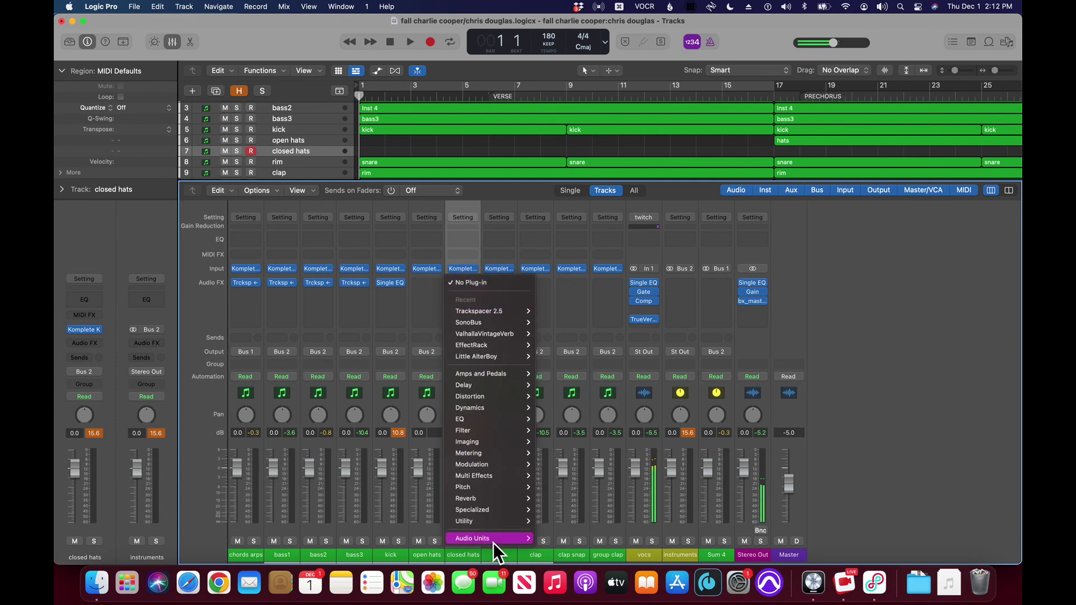
mouse_move(493, 542)
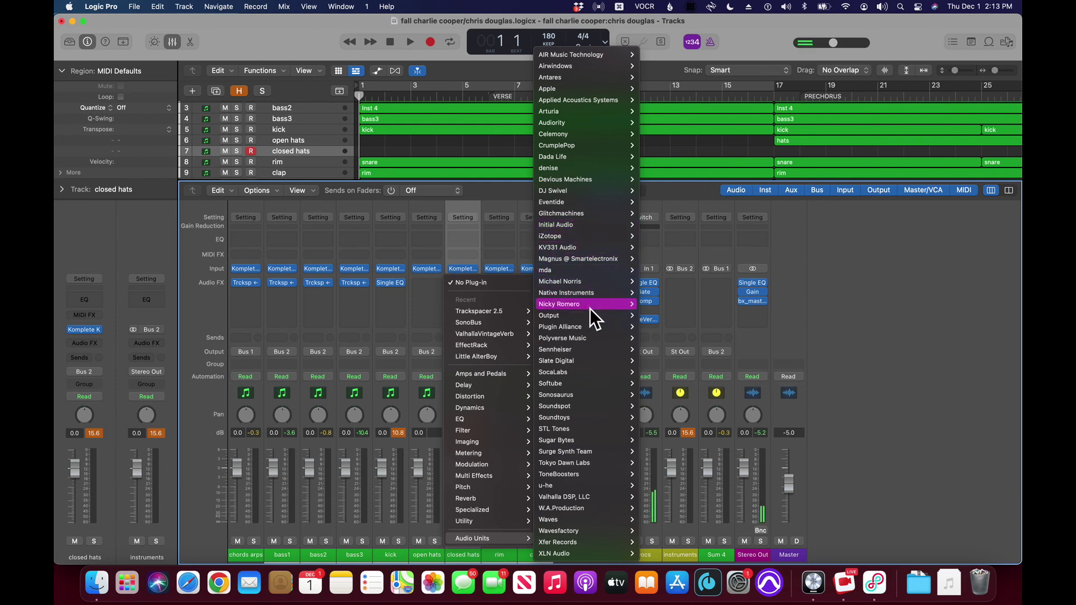
mouse_move(590, 309)
mouse_move(672, 310)
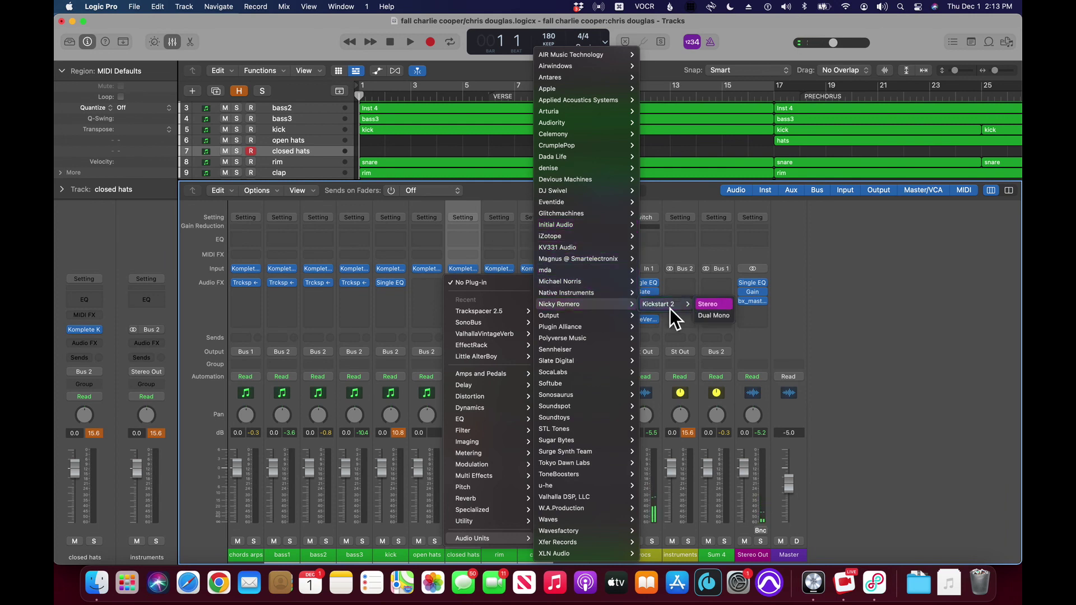
click(717, 309)
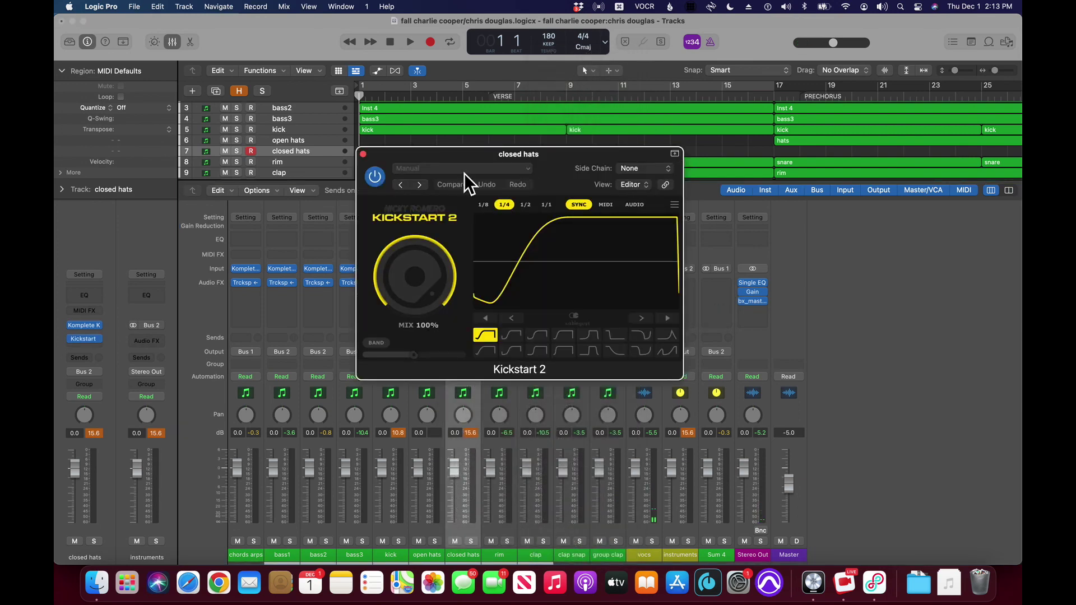
Step: Set Kickstart 2's side chain source to kick (Inst 2) and close the plug-in window
click(648, 173)
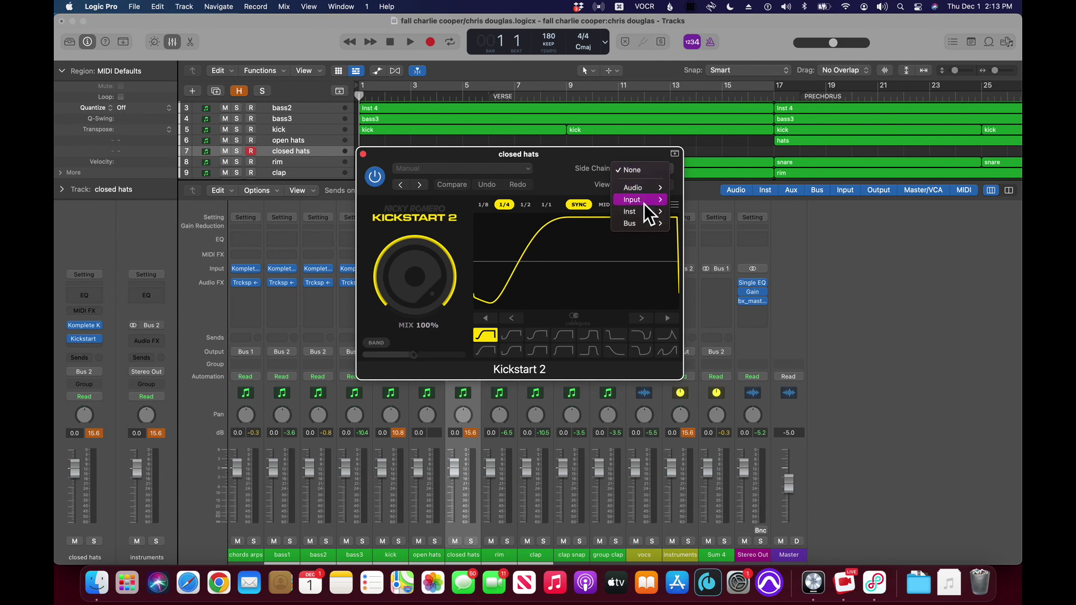
mouse_move(644, 216)
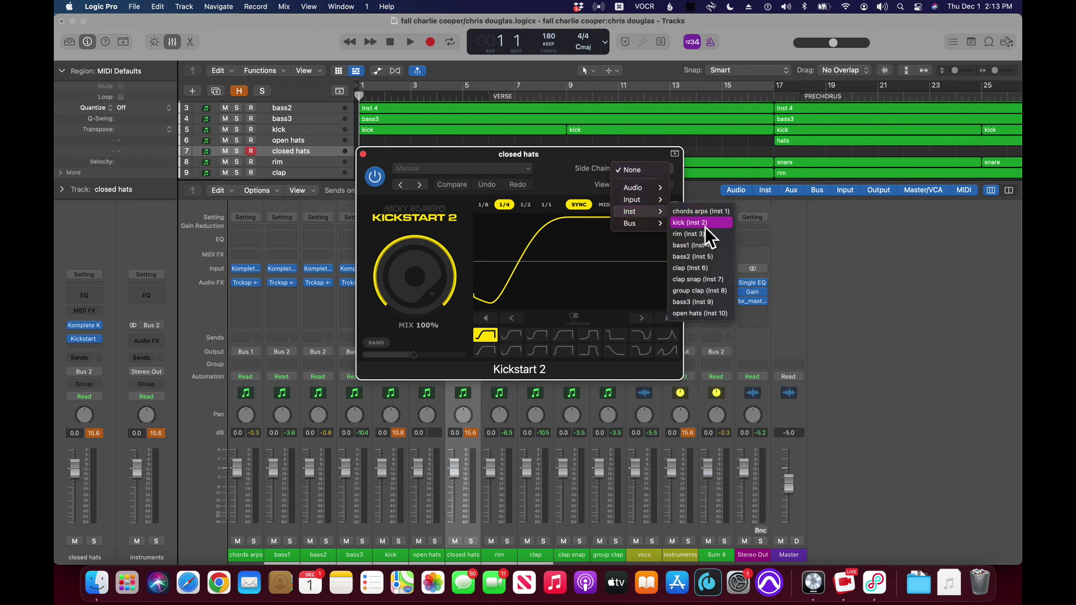
click(705, 225)
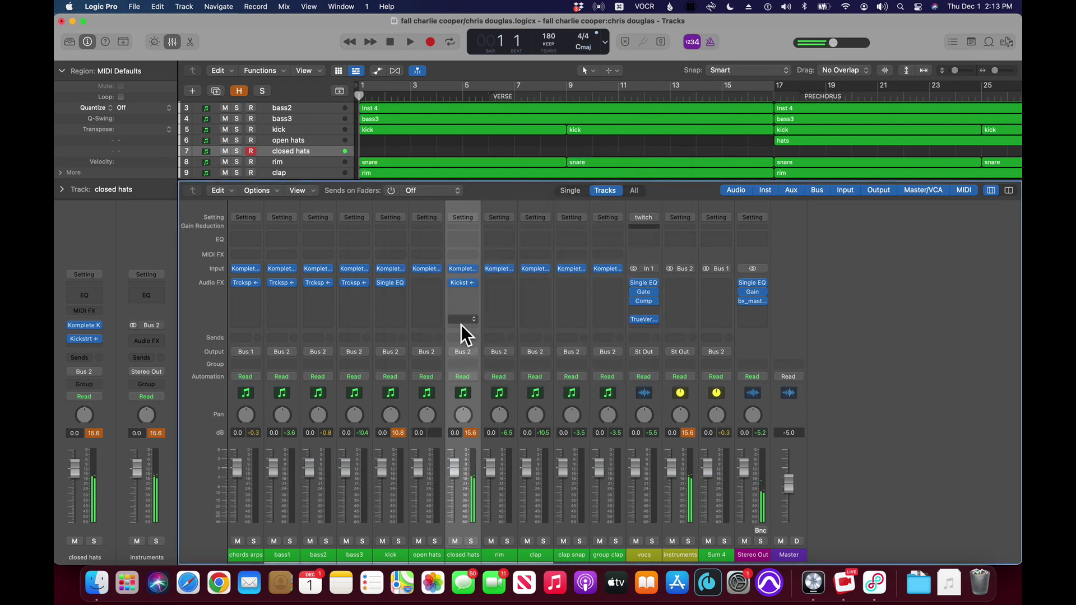
key(super+w)
Step: Play the verse from the start to audition the closed hats with Kickstart 2 side-chained to the kick
key(space)
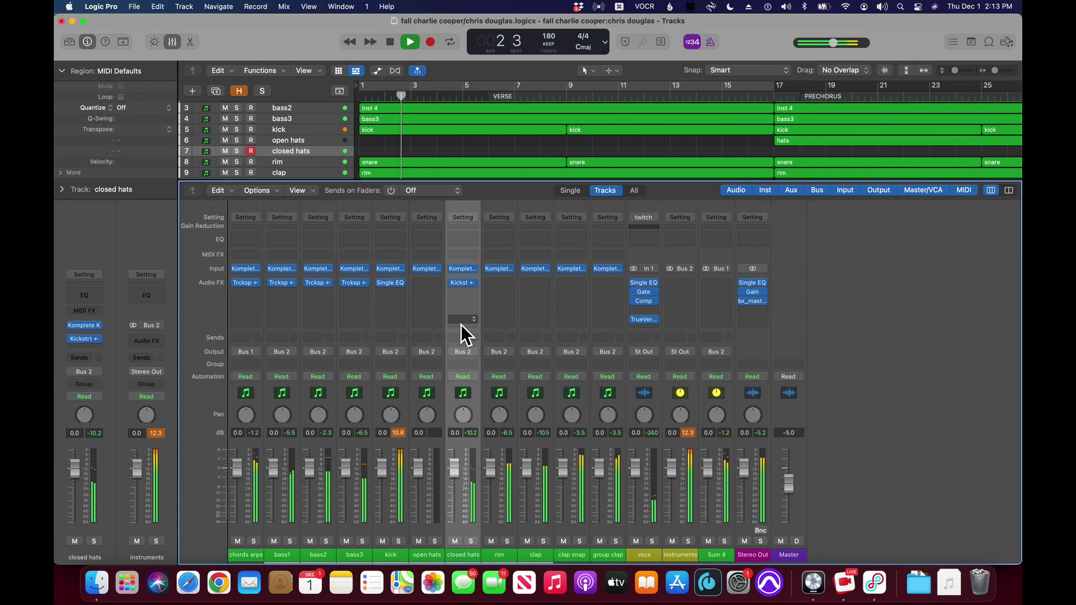
key(space)
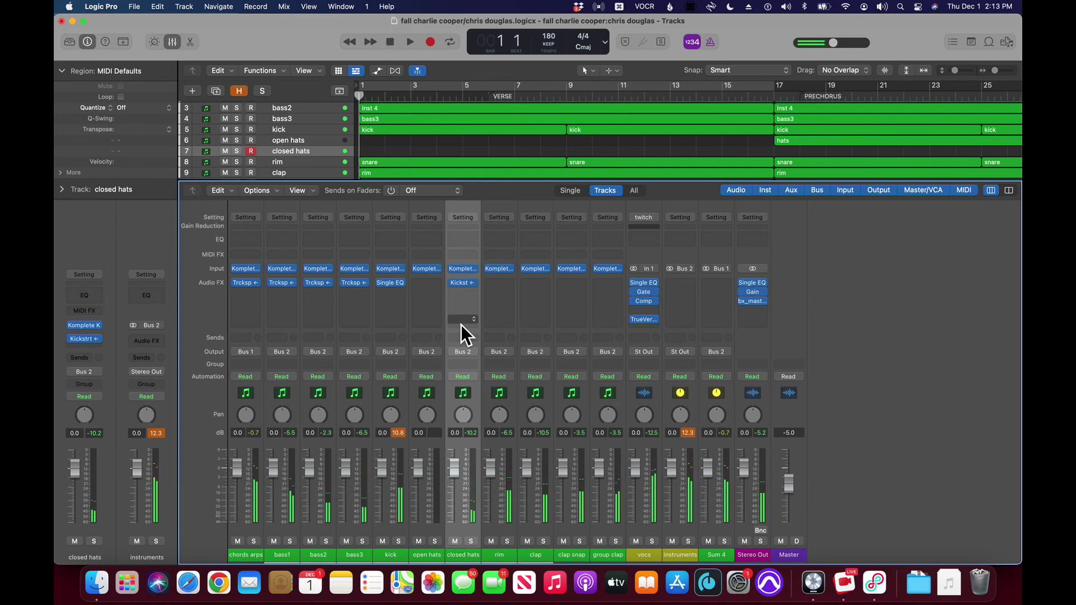
key(space)
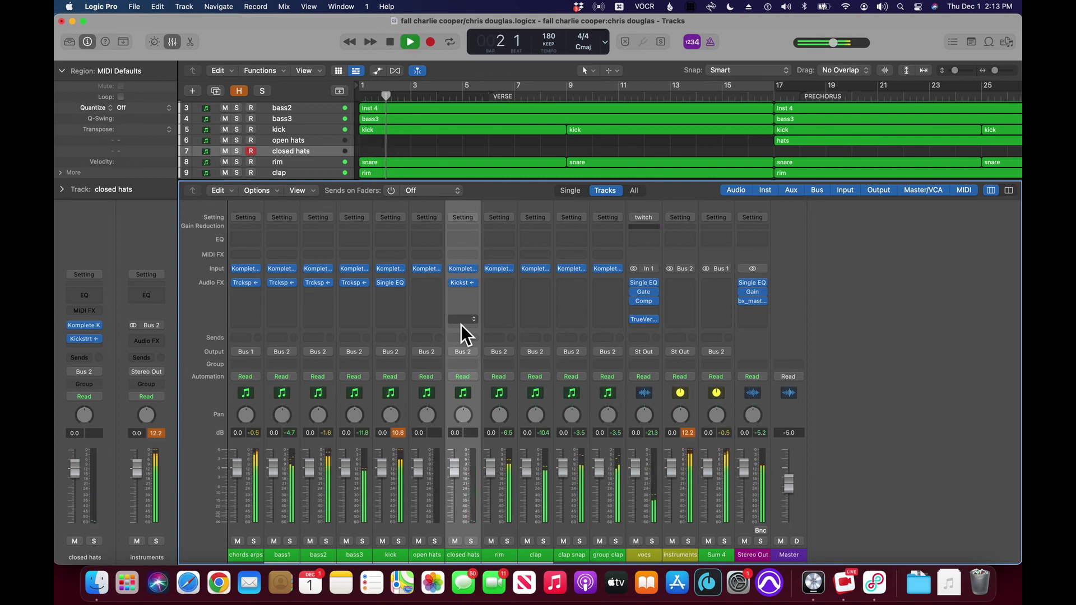
double_click(461, 555)
key(Return)
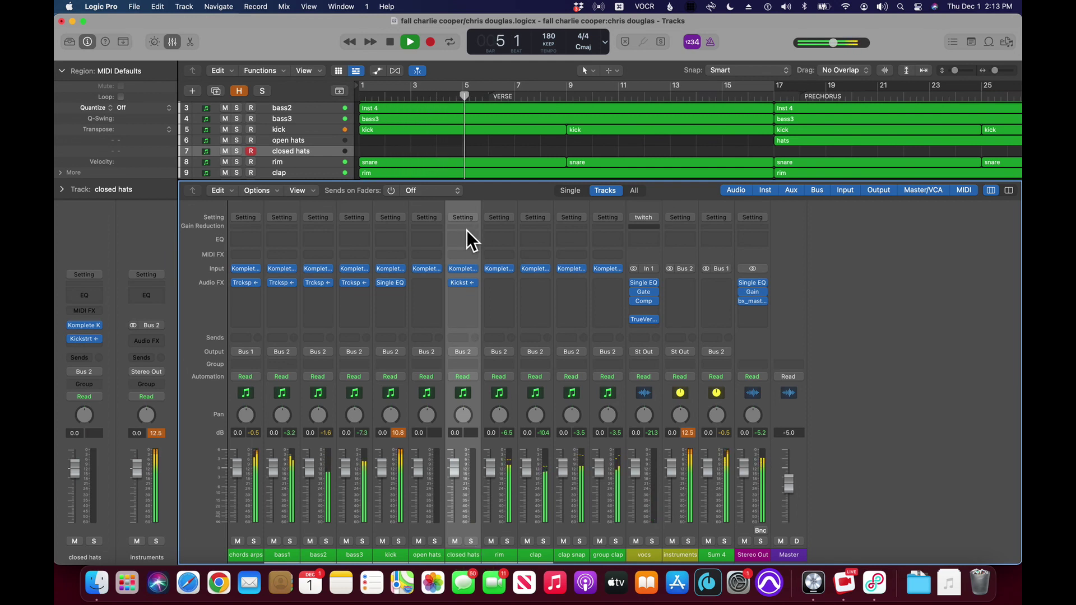
Step: Remove the Kickstart 2 effect from the closed hats channel strip
mouse_move(467, 279)
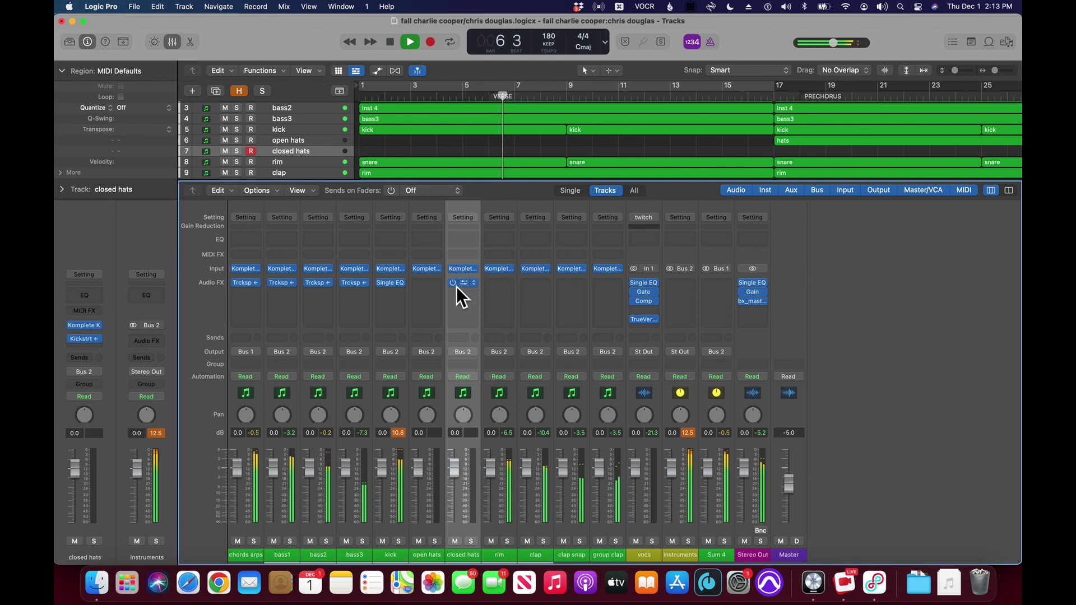
click(475, 283)
click(518, 297)
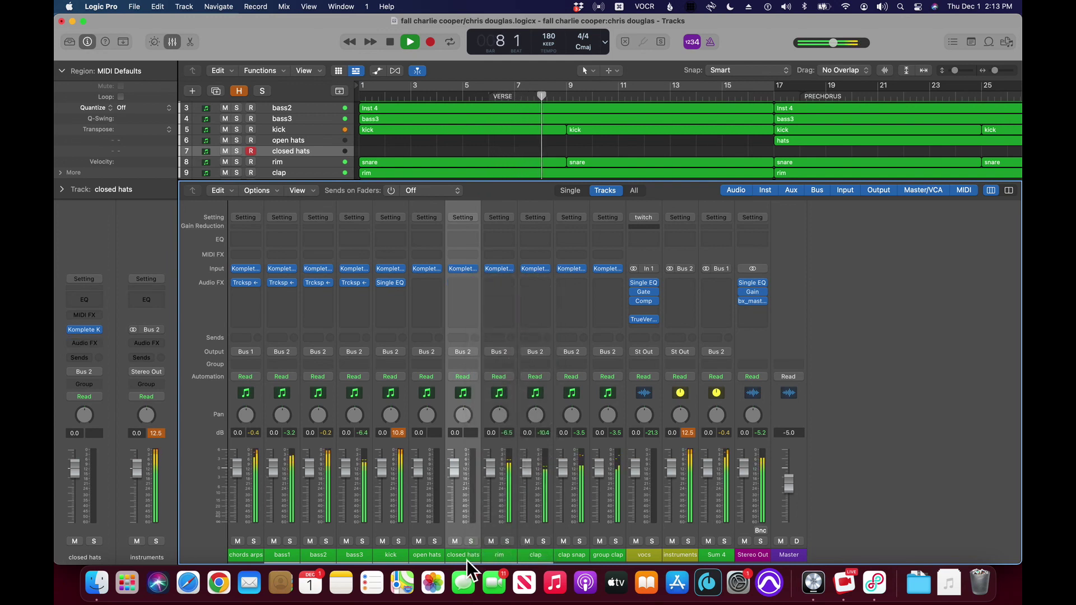
Step: Play the verse from the start while moving the track selection up to chords arps
key(Return)
key(Up)
key(Up)
key(Up)
key(Up)
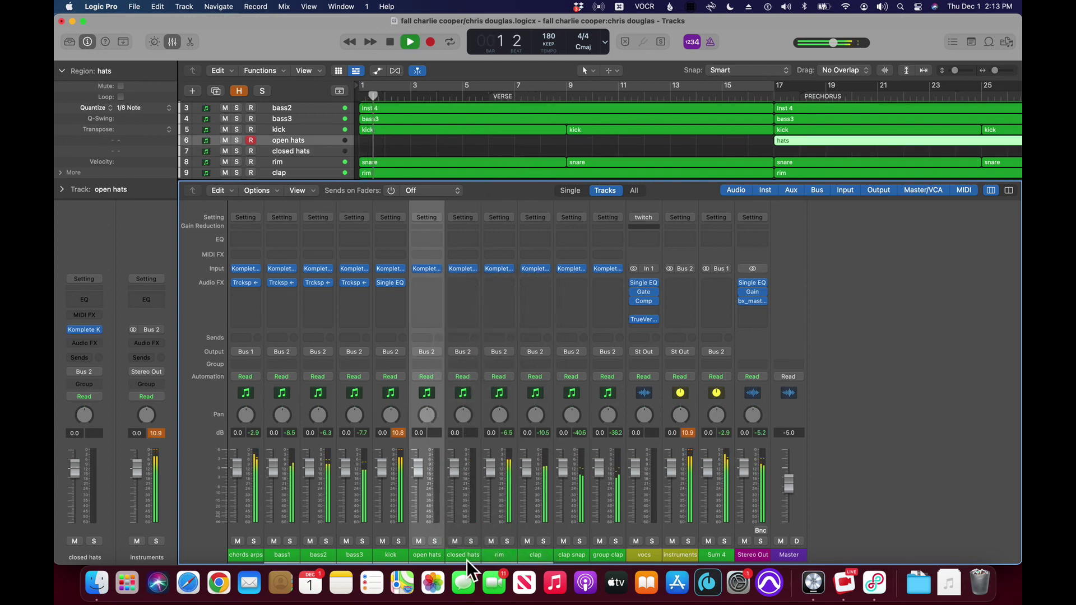
key(space)
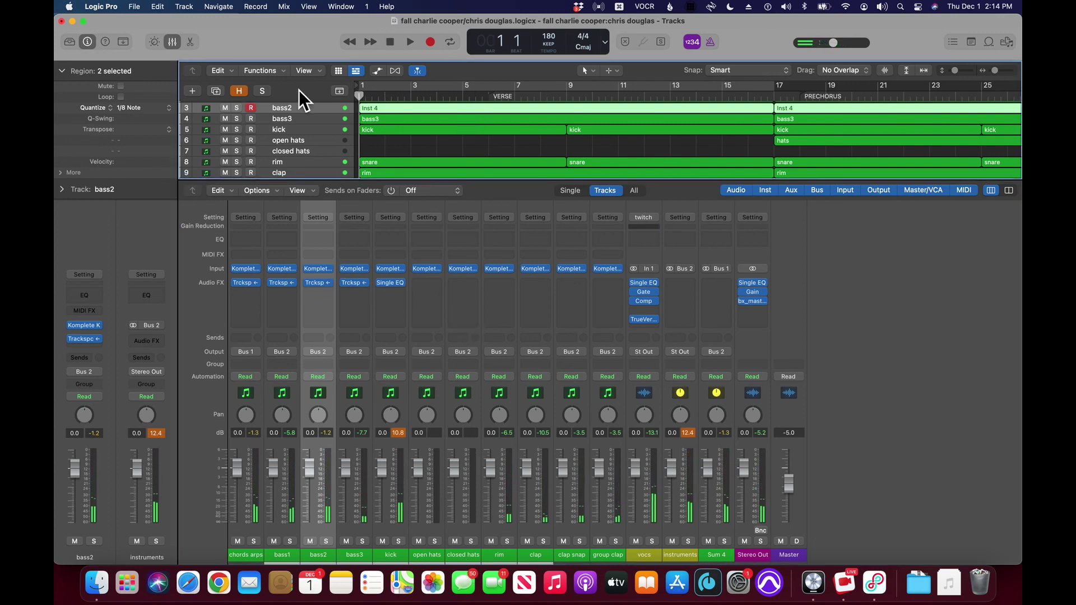
scroll(242, 135, up, 1)
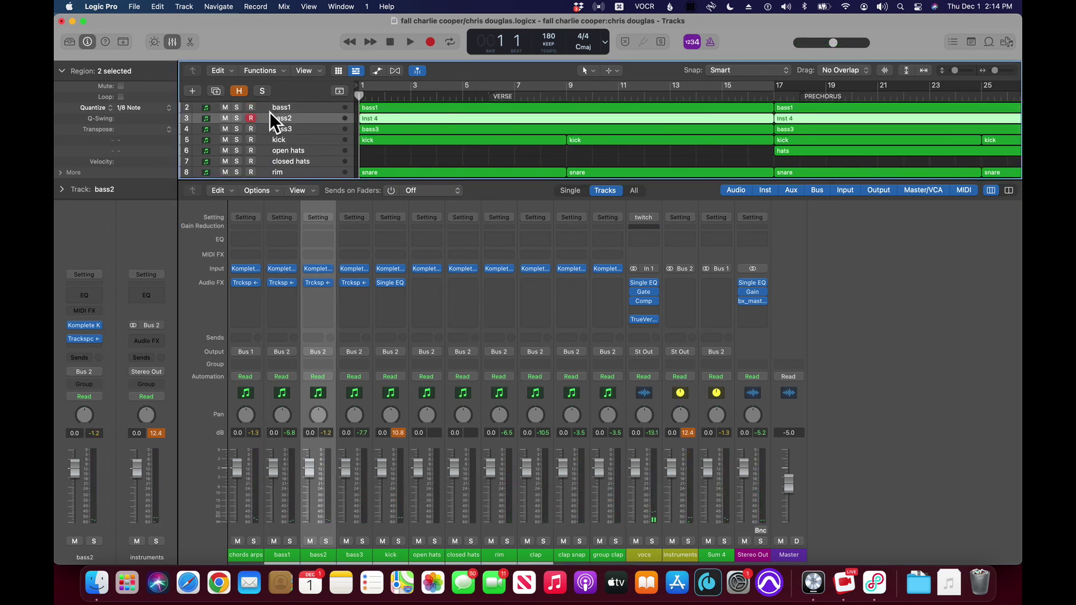
key(space)
key(Up)
key(Up)
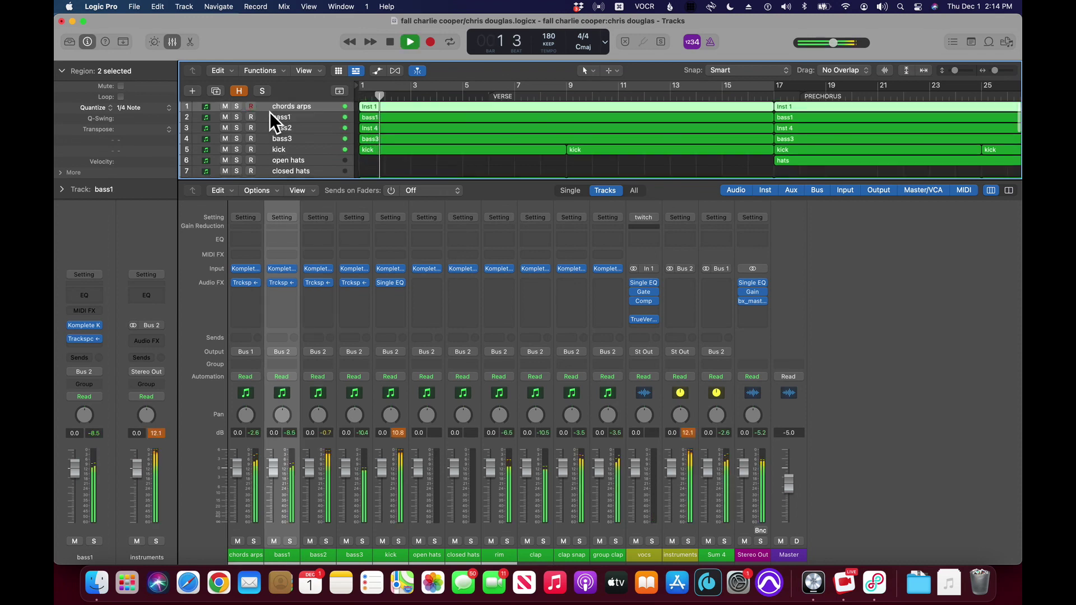
Step: Select the closed hats track while the song plays through the verse, and stop playback in the prechorus
key(s)
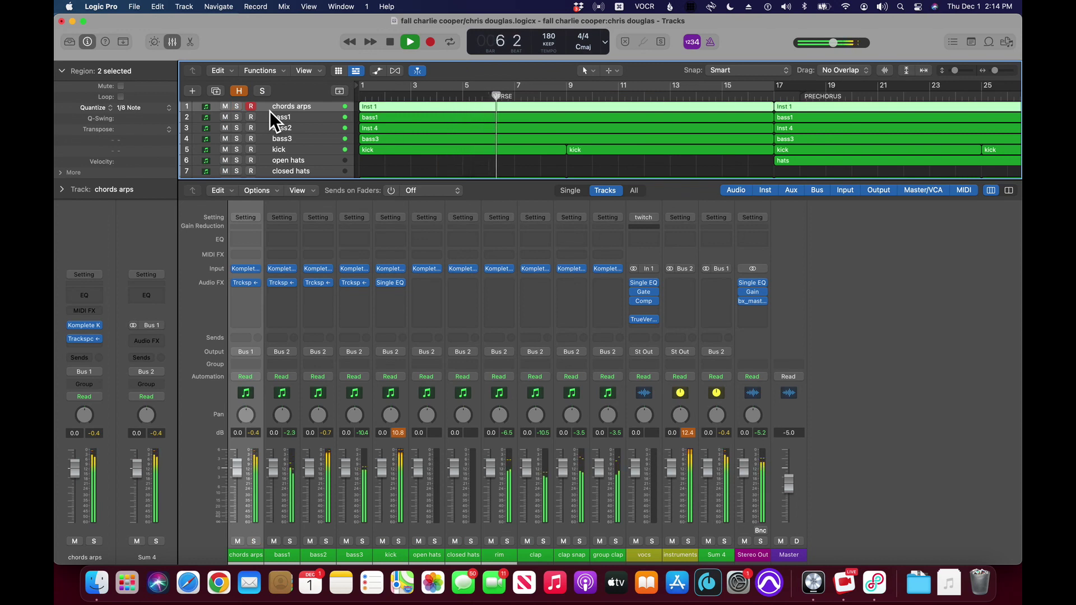
key(Down)
key(Down)
key(Down)
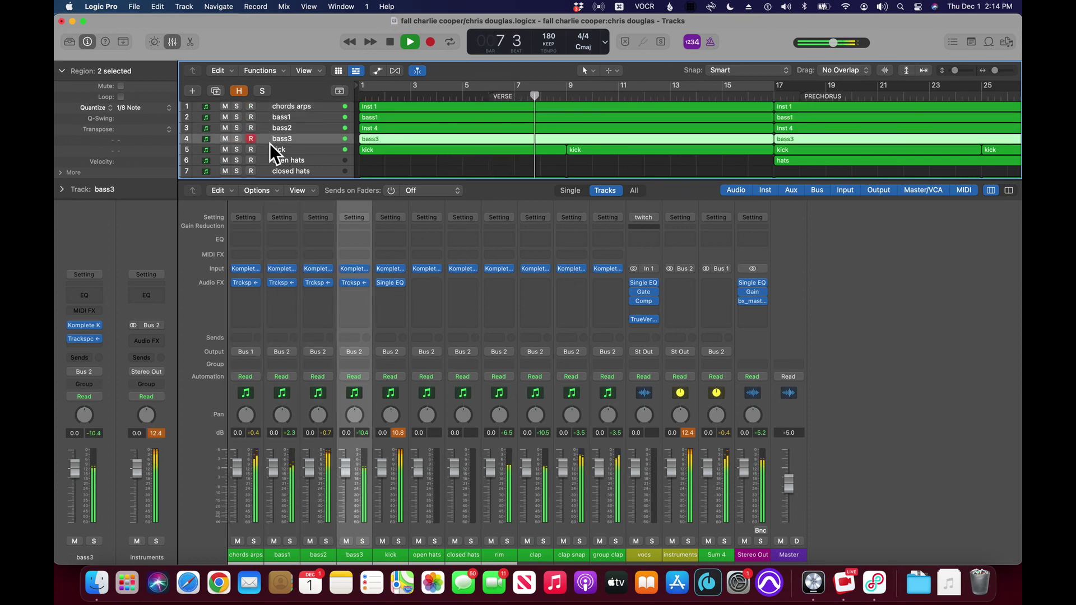
key(Down)
key(Down)
key(Down)
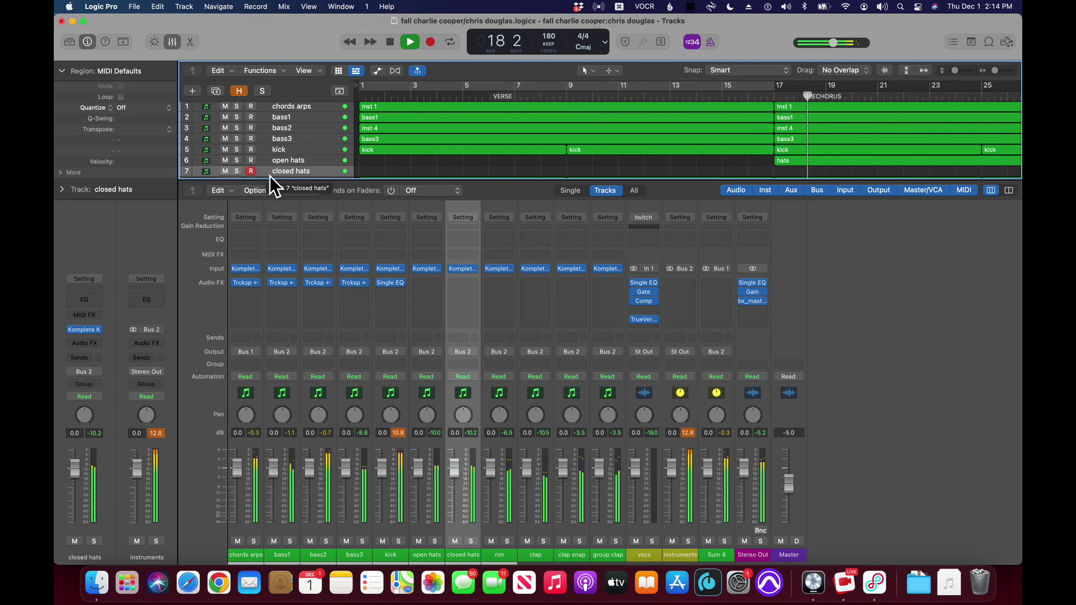
key(space)
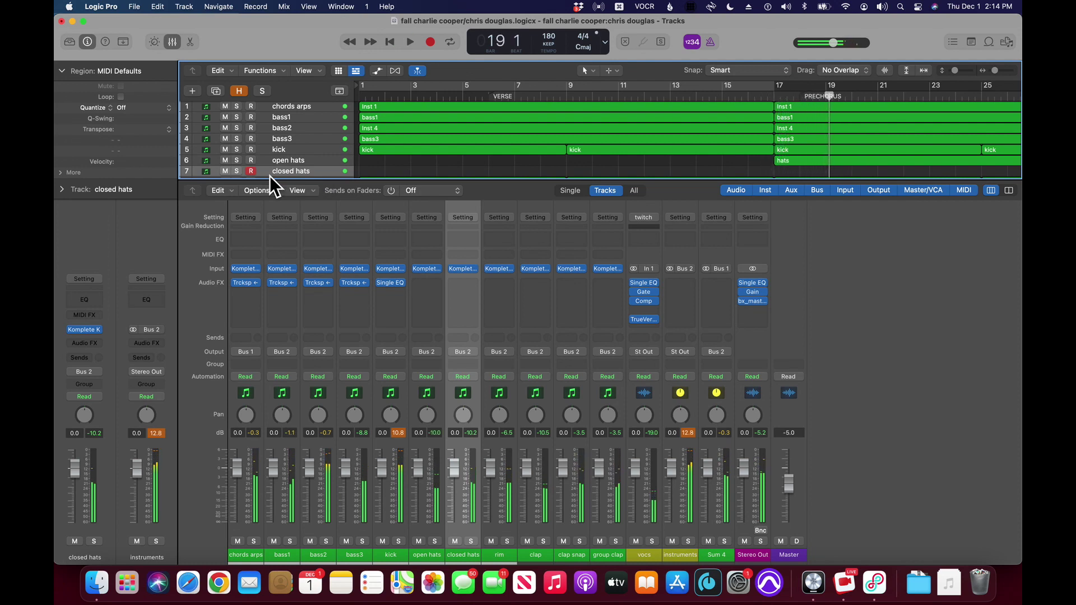
Step: Record a closed hats part from the prechorus at bar 17 to bar 33
key(comma)
key(comma)
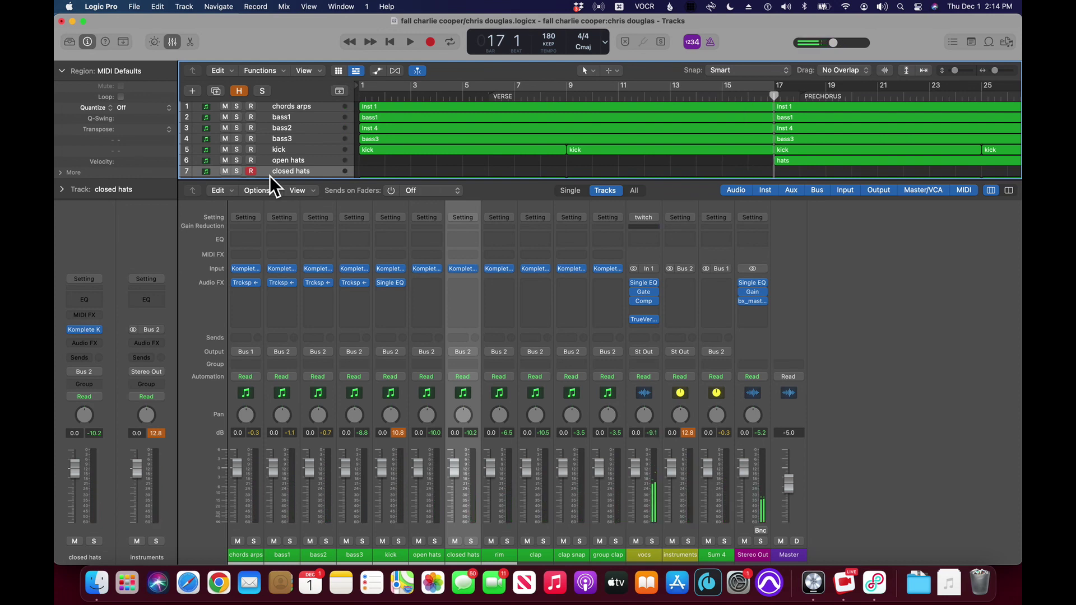
key(Return)
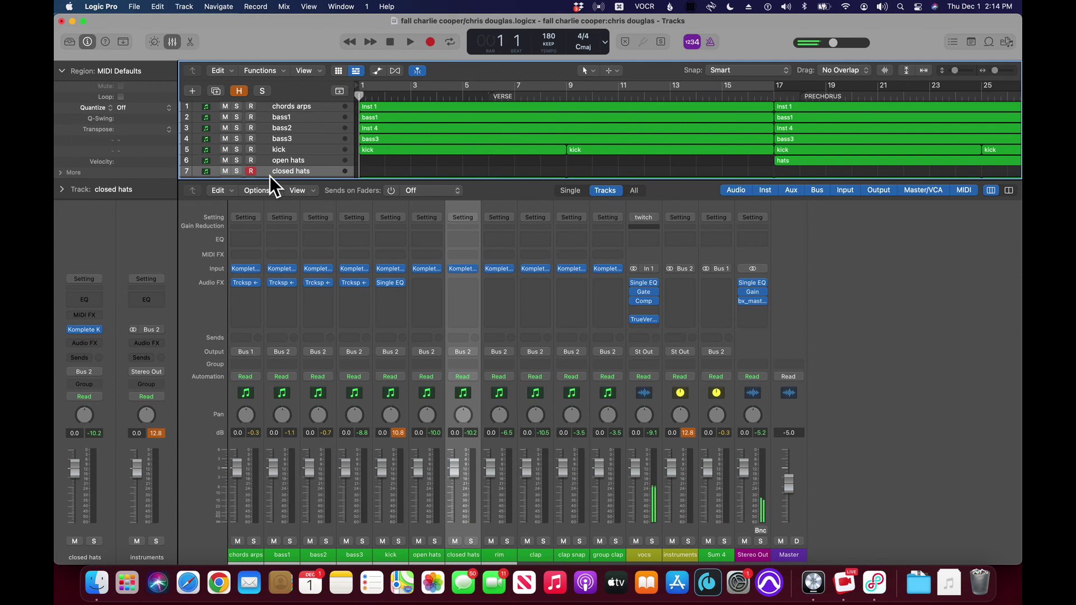
key(period)
key(comma)
key(alt+period)
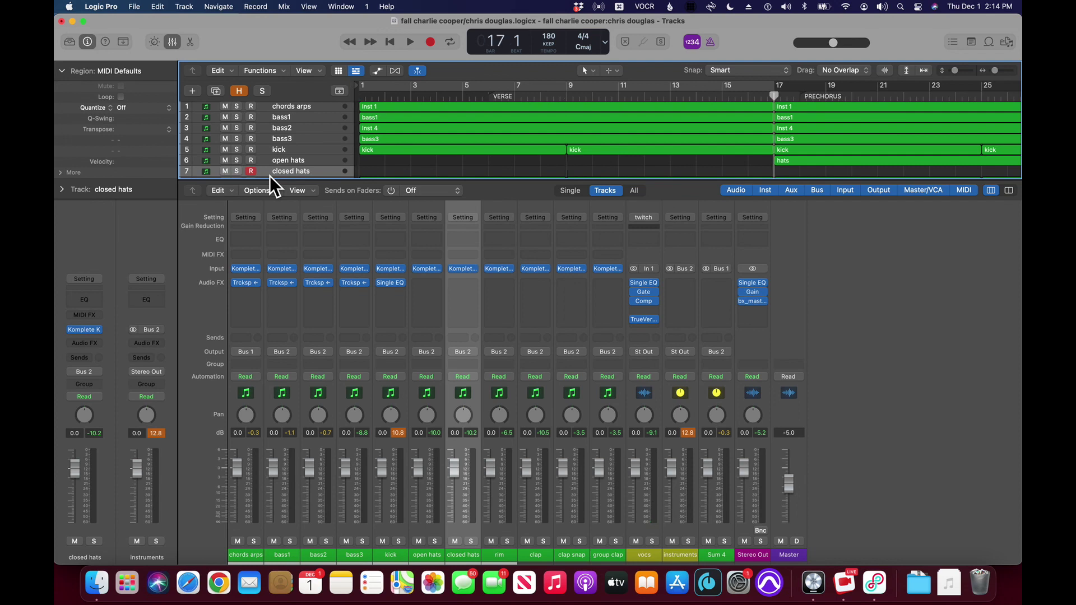
key(r)
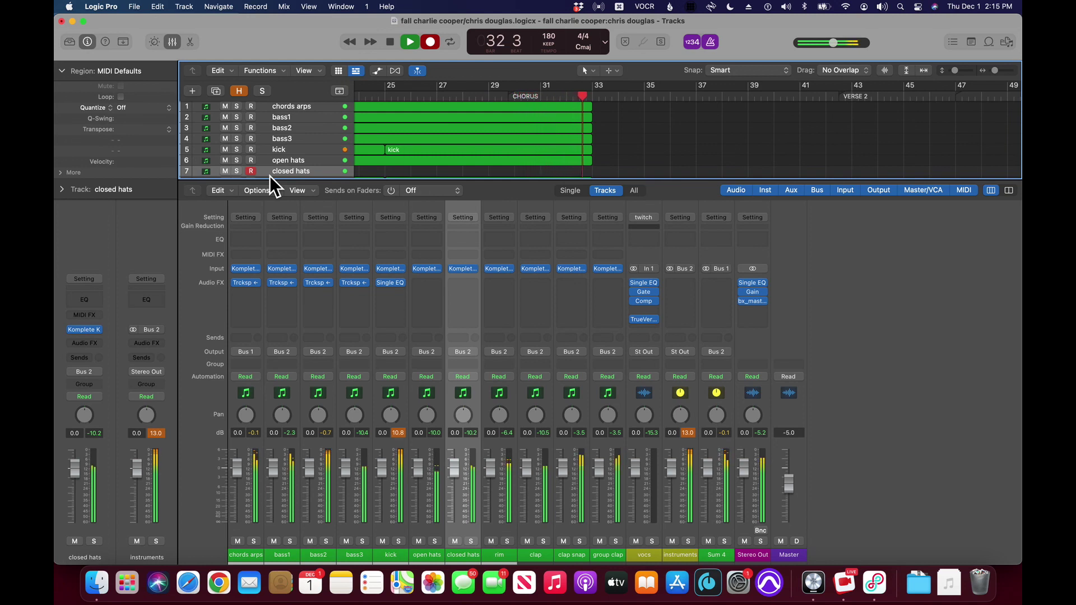
key(Up)
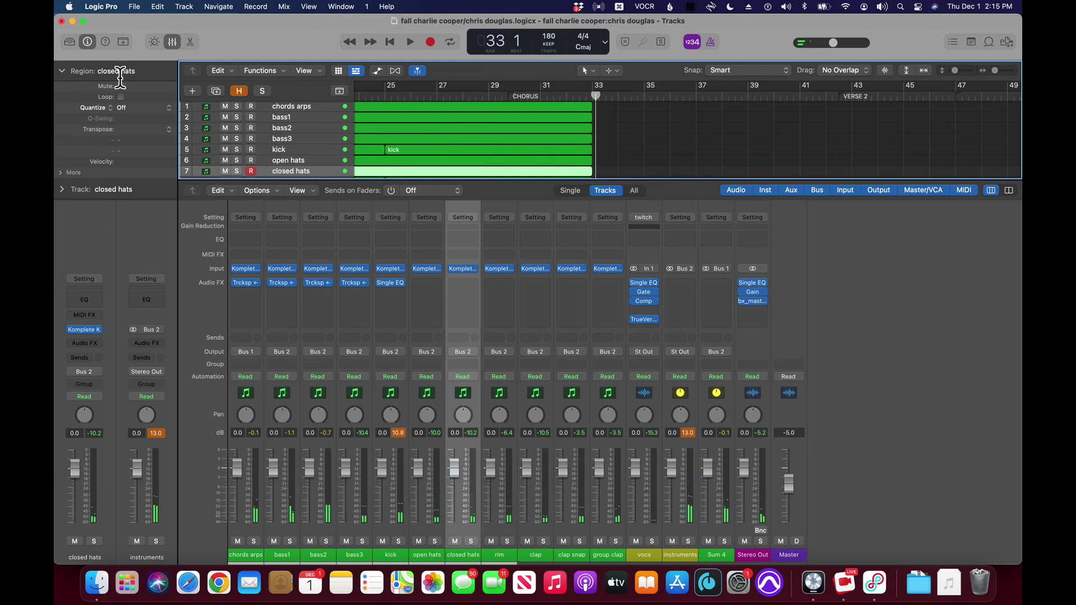
Step: Quantize the recorded closed hats region to 1/1 Note and play it back from just before the prechorus
click(149, 112)
click(171, 128)
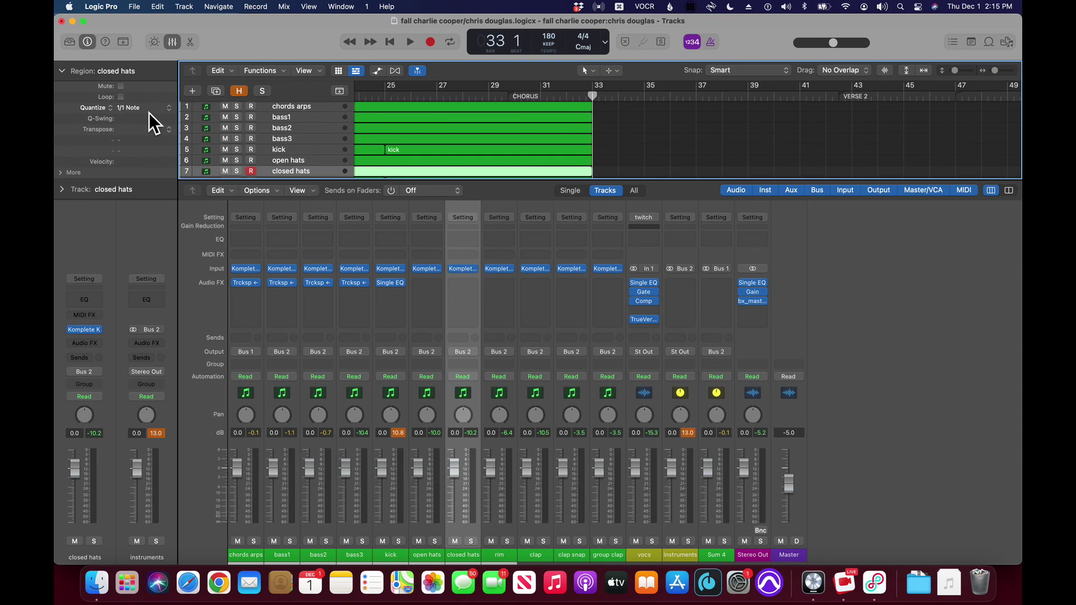
key(shift+Return)
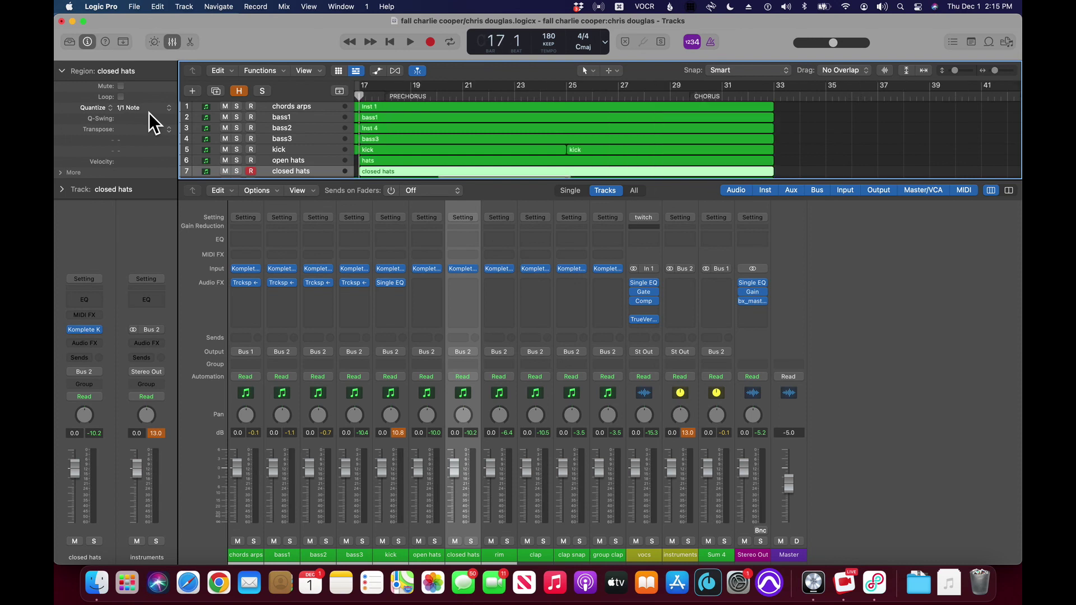
key(space)
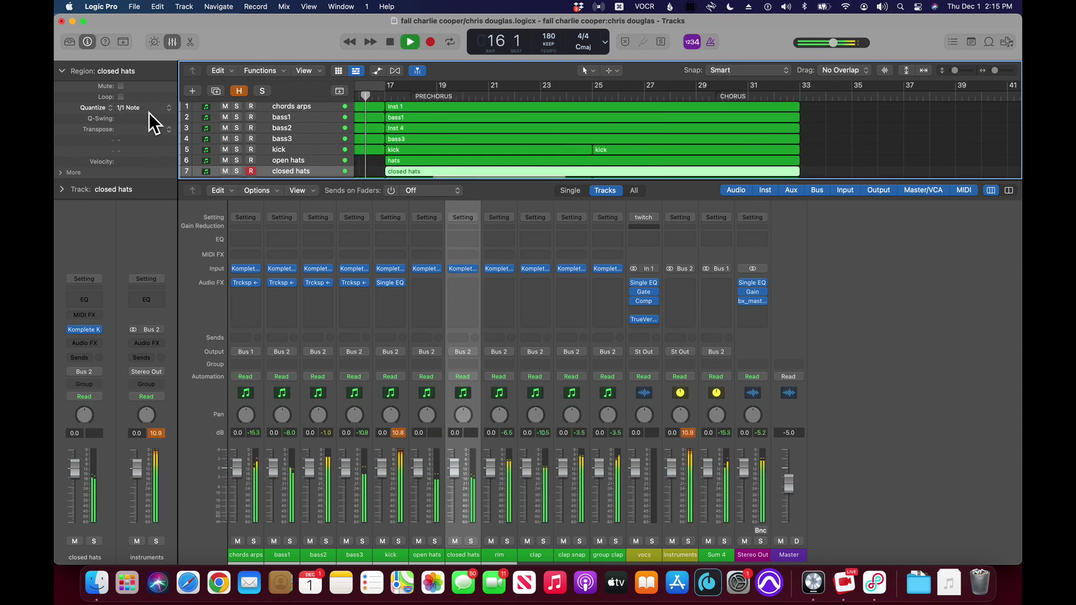
Step: Insert Kickstart 2 in stereo on the closed hats channel strip, audition it through the prechorus, and close the plug-in window
click(463, 193)
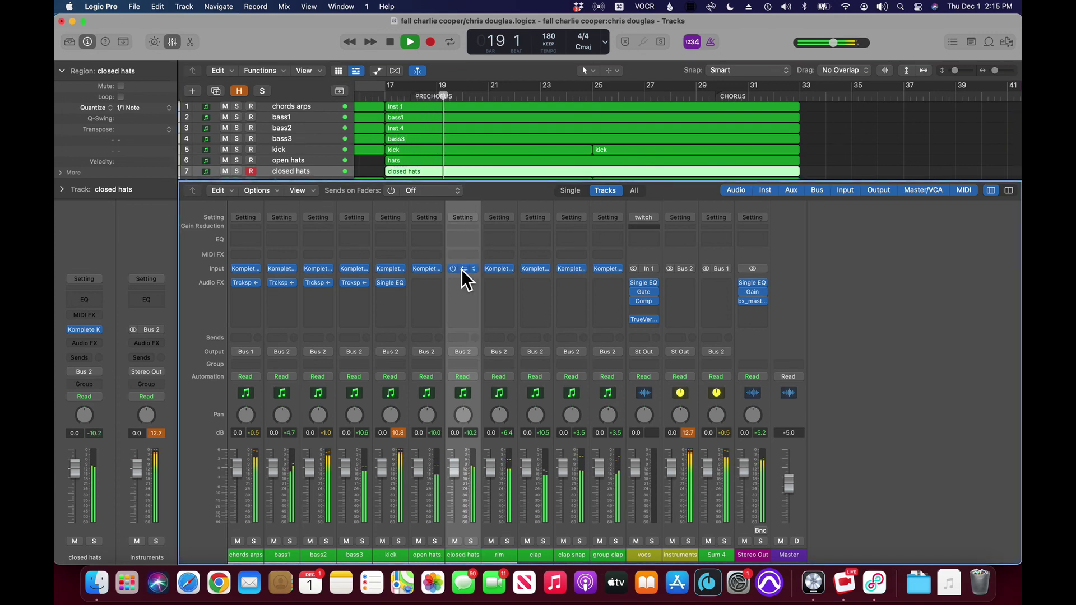
click(466, 287)
mouse_move(494, 313)
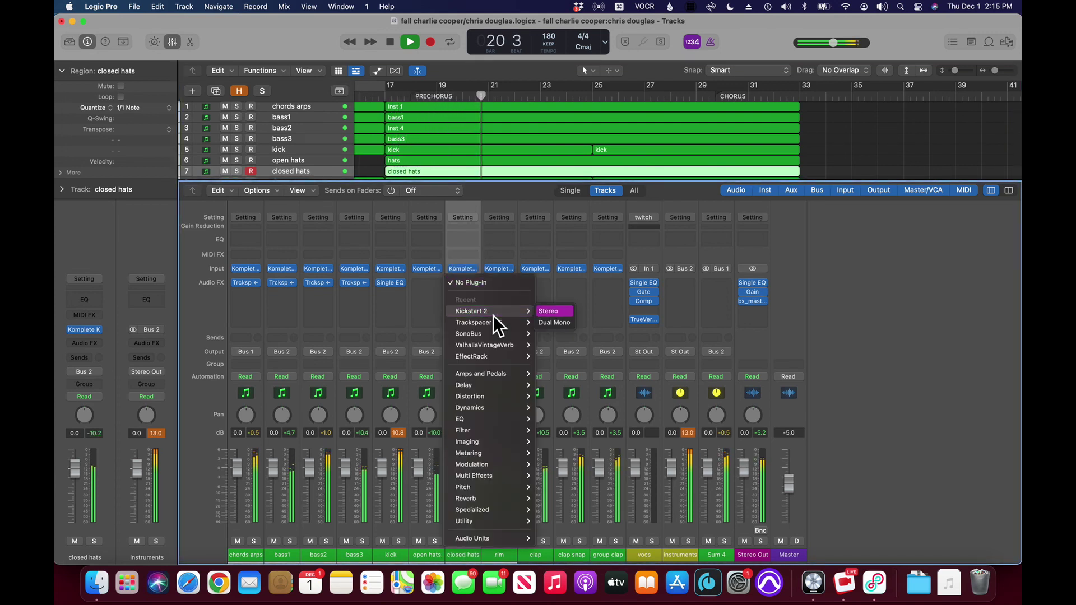
click(558, 314)
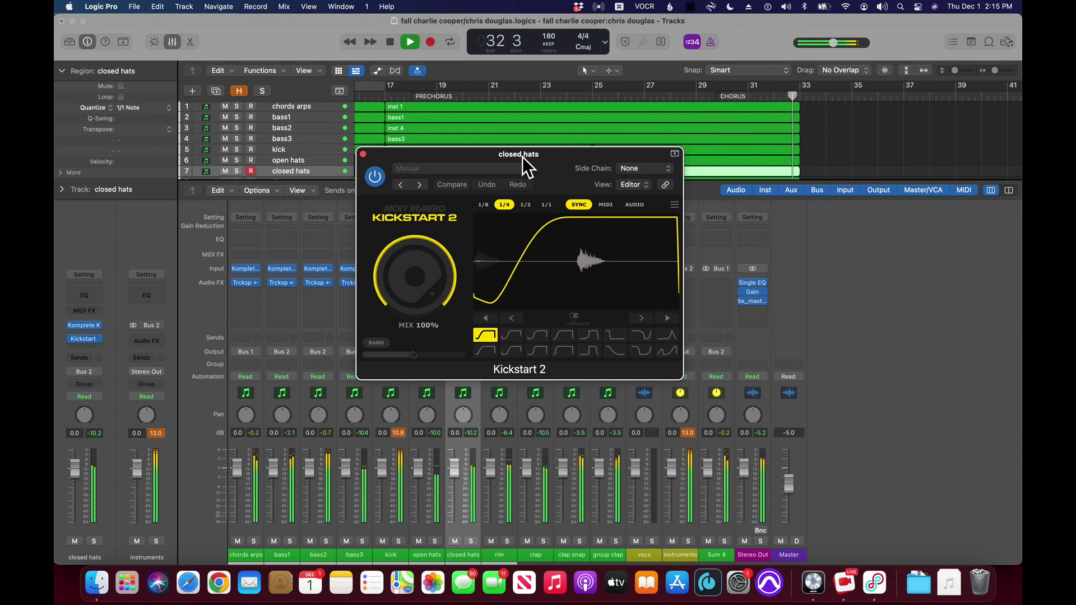
key(space)
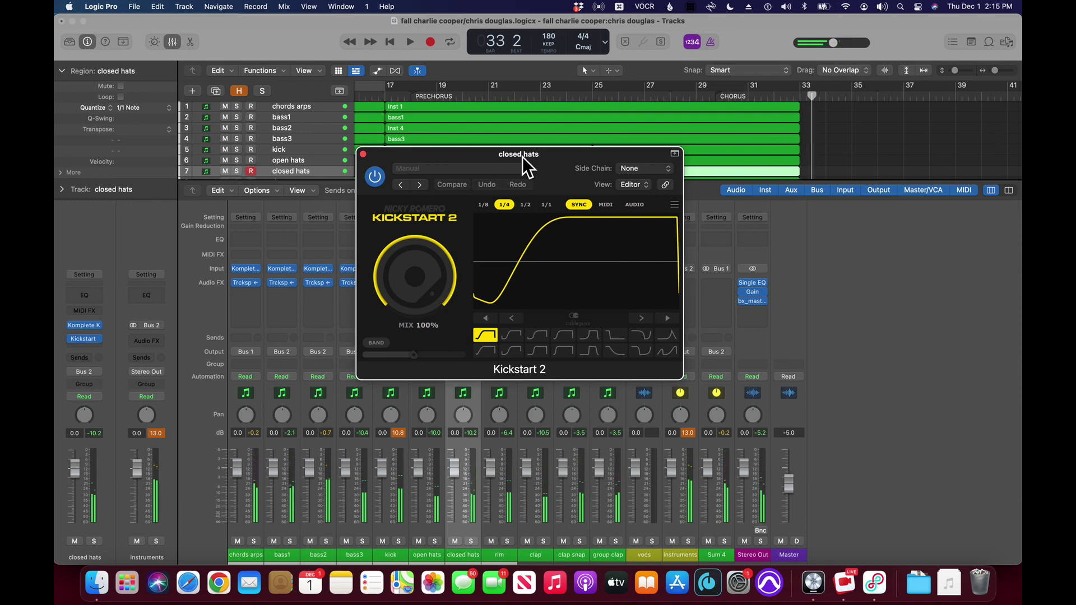
key(Return)
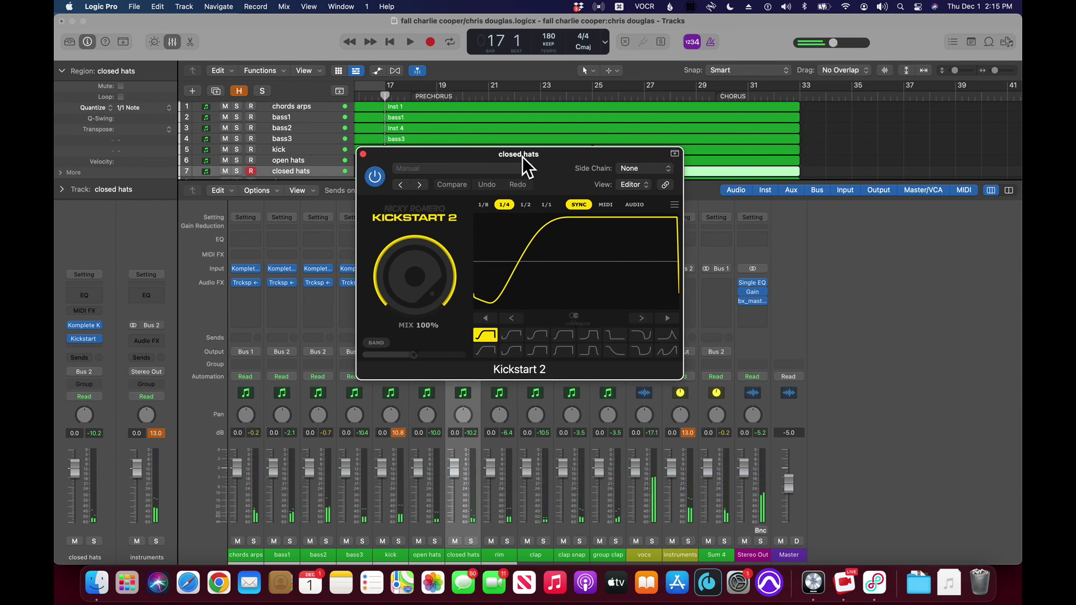
key(super+w)
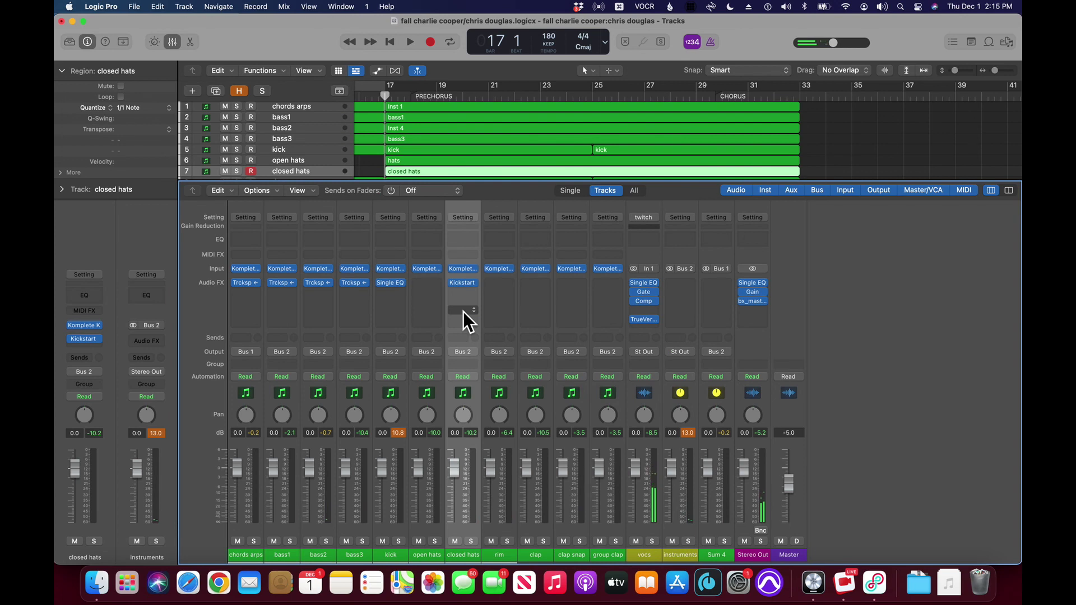
Step: Rename the closed hats track as "closed hats sidechained"
key(Return)
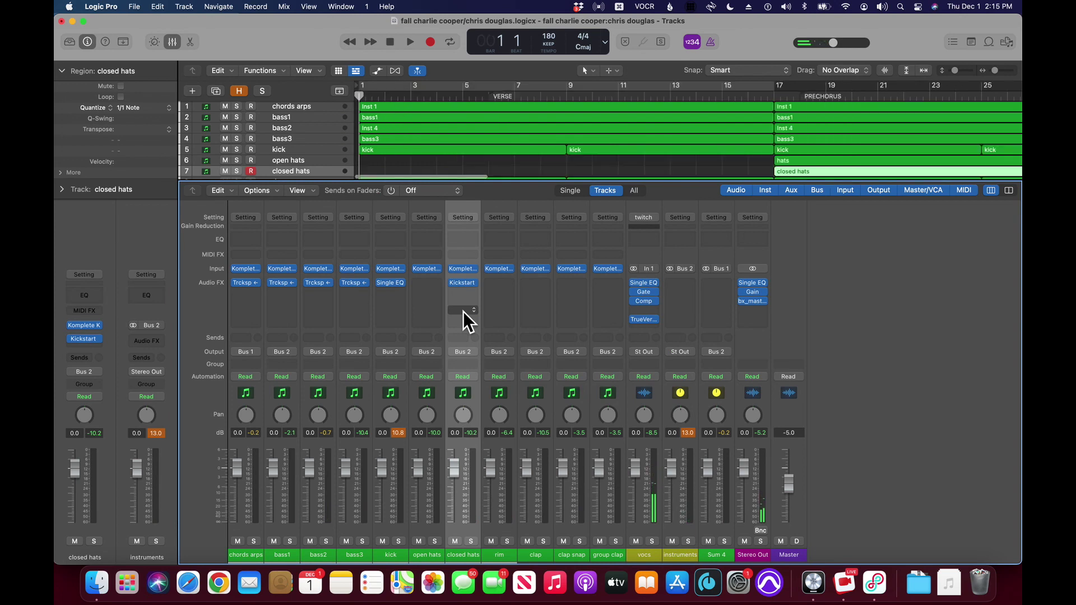
click(465, 115)
key(Up)
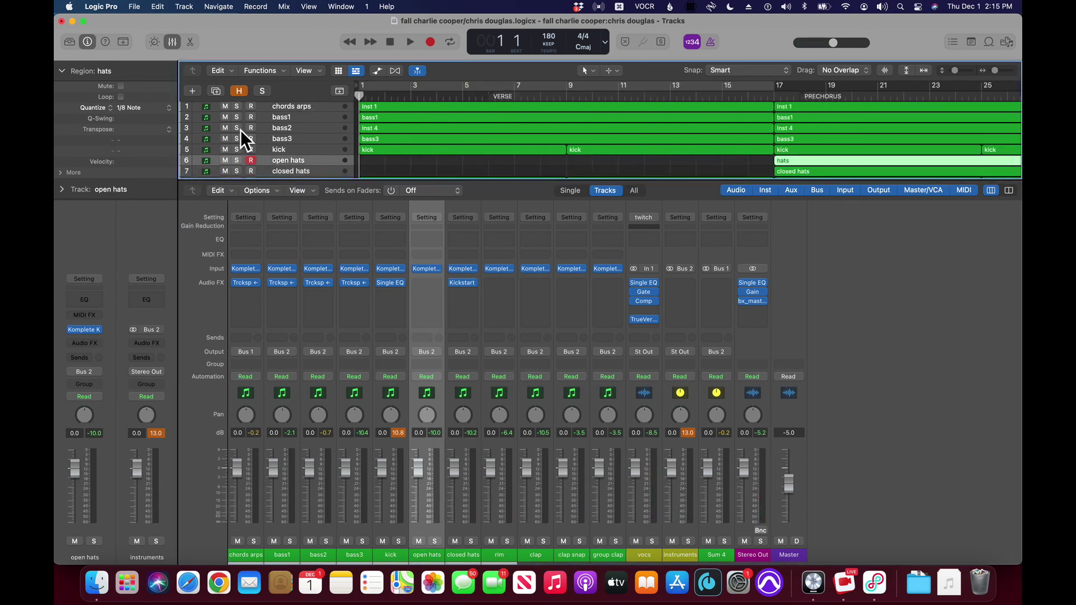
key(Down)
key(shift+Return)
text(c)
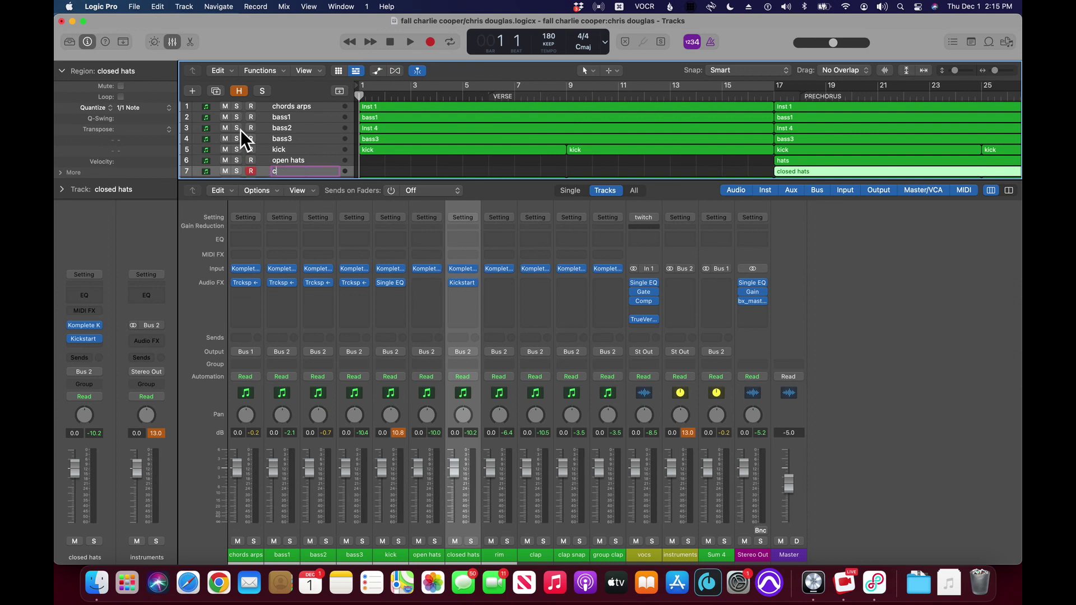
text(lose)
text(d hats)
text( sidecha)
text(ined)
key(Return)
Step: Play the verse from the start, and move the playhead to the chorus at bar 31
key(space)
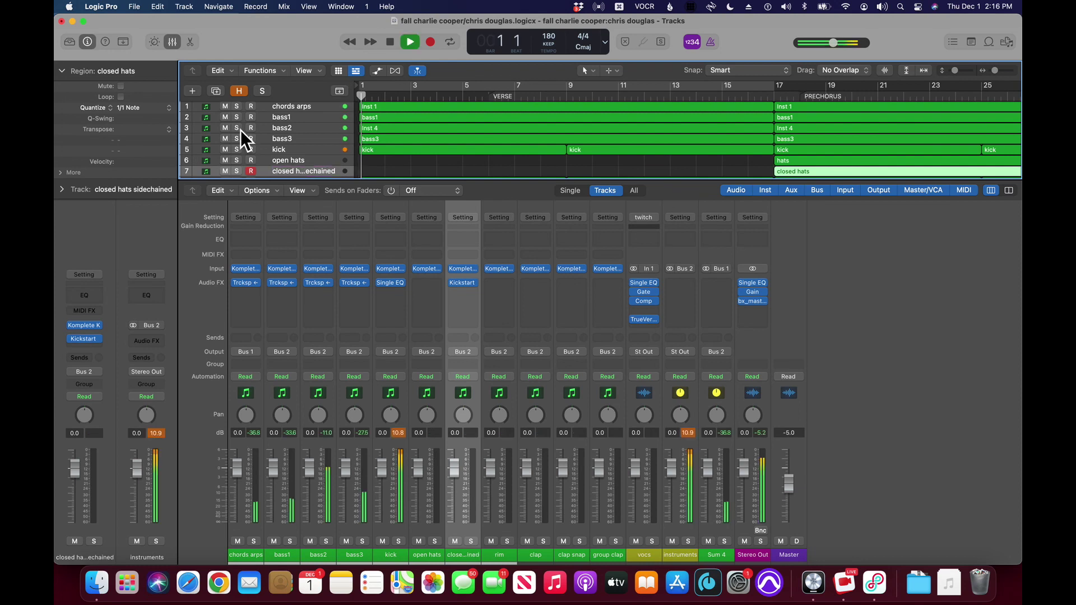
key(space)
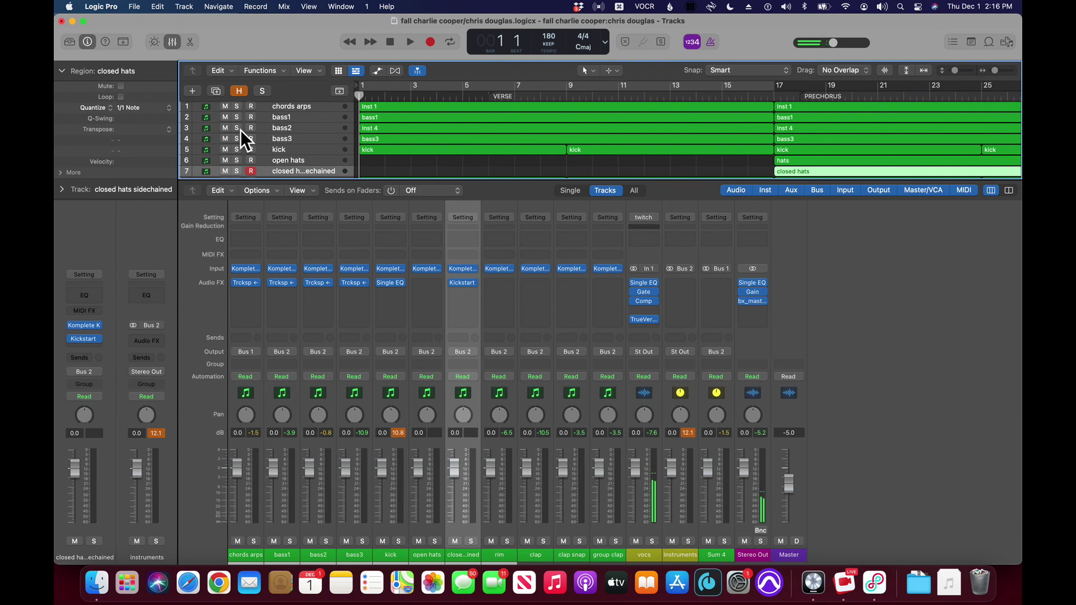
key(alt+period)
key(alt+period)
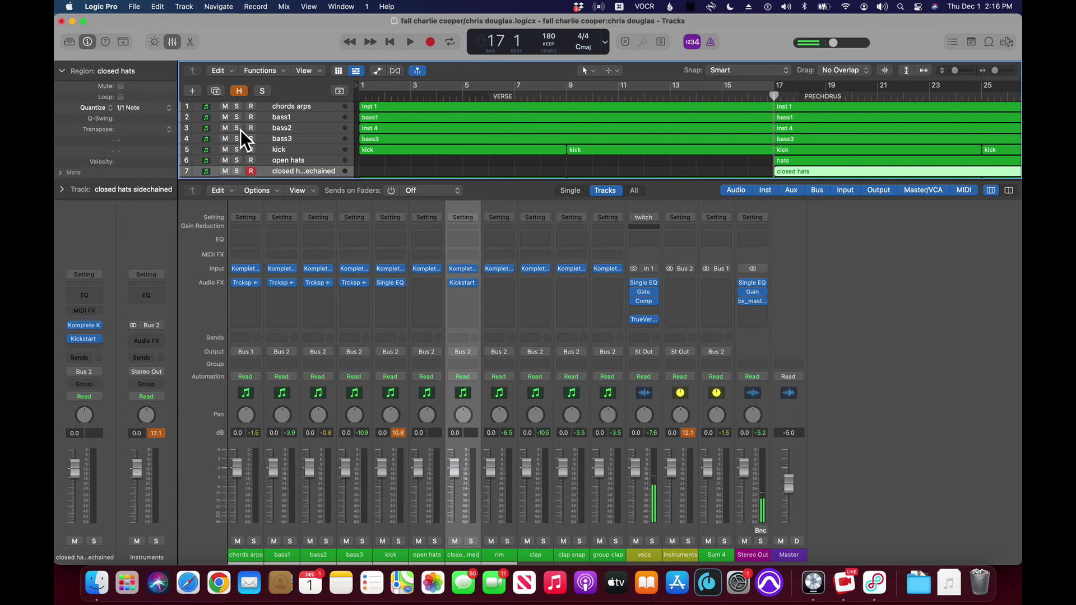
key(comma)
key(comma)
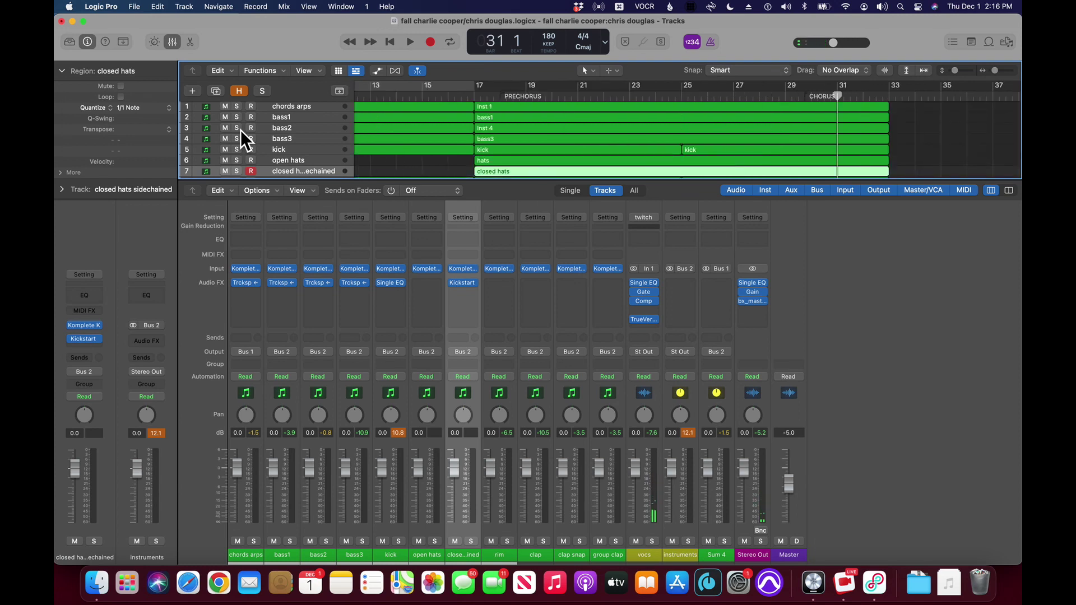
Step: Play the transition into the chorus from bar 31 and return the playhead to the song start
key(space)
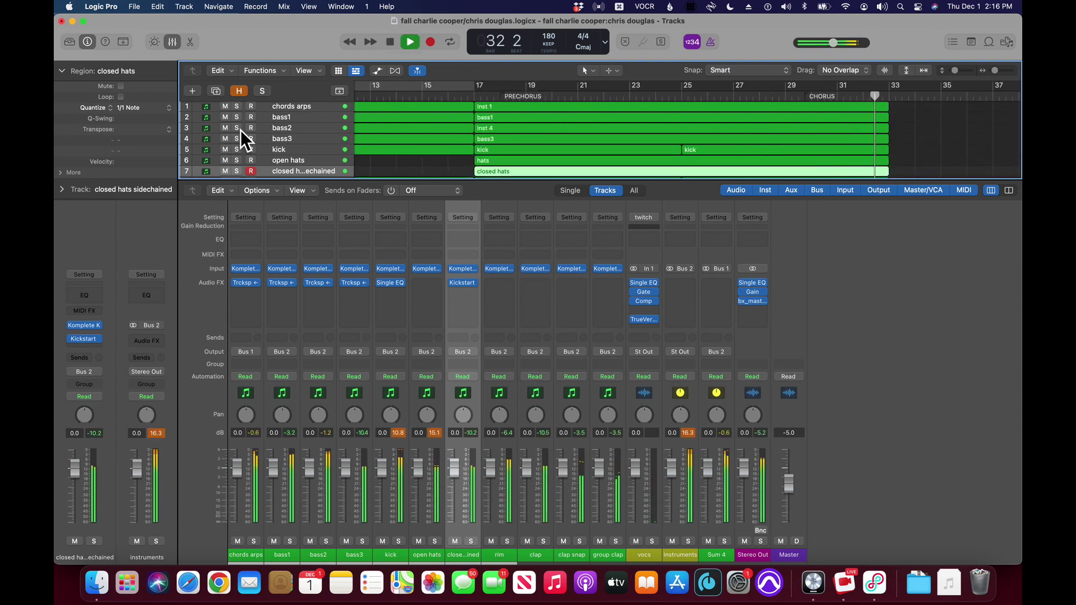
key(space)
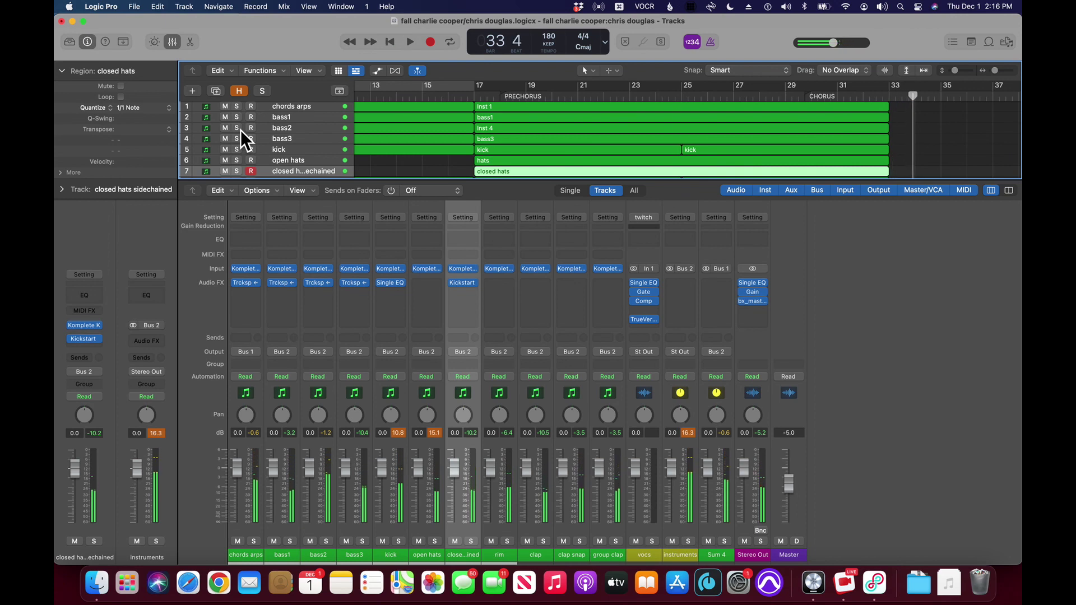
key(Return)
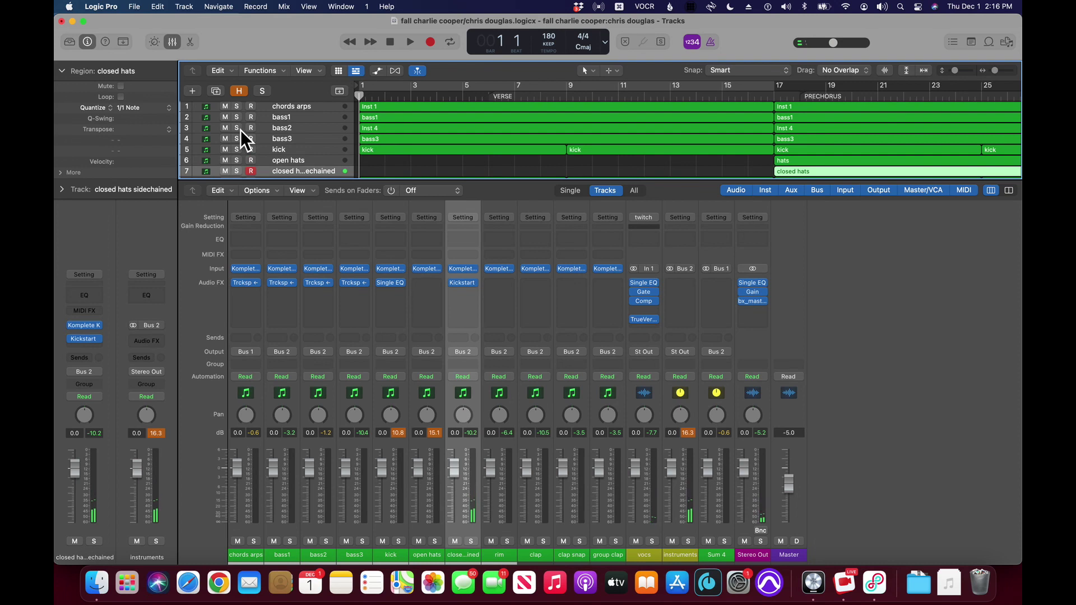
Step: Duplicate the open hats track and select the empty duplicate
scroll(241, 130, down, 1)
key(Up)
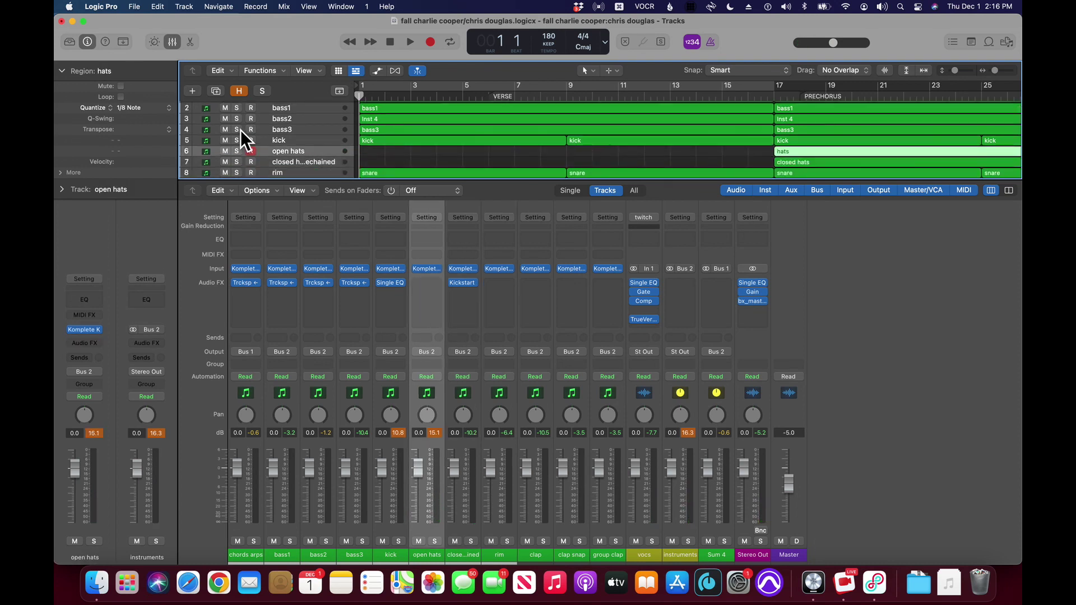
key(super+d)
key(Down)
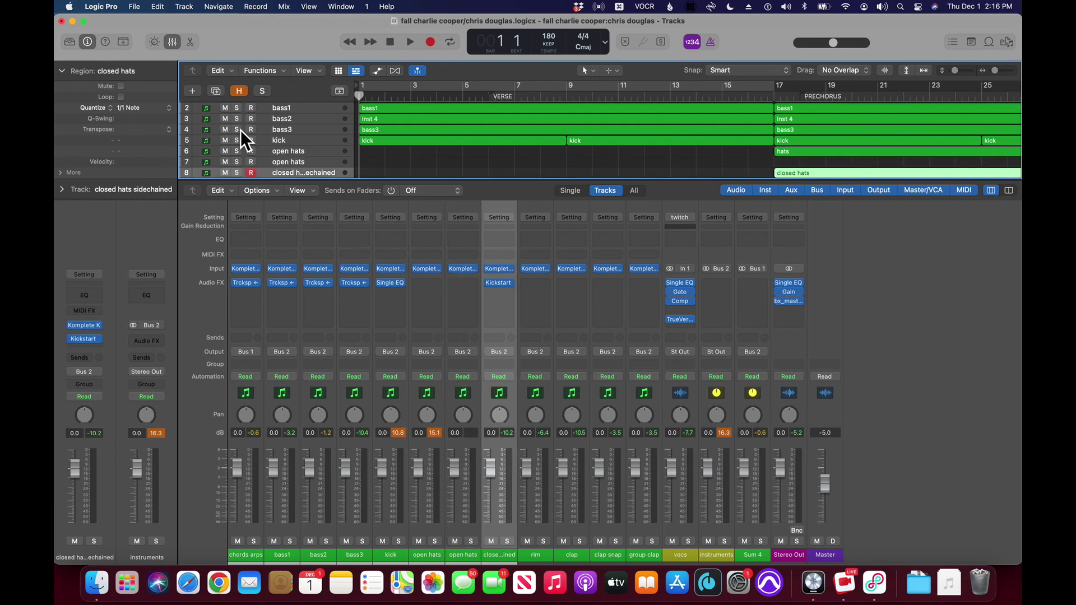
key(Up)
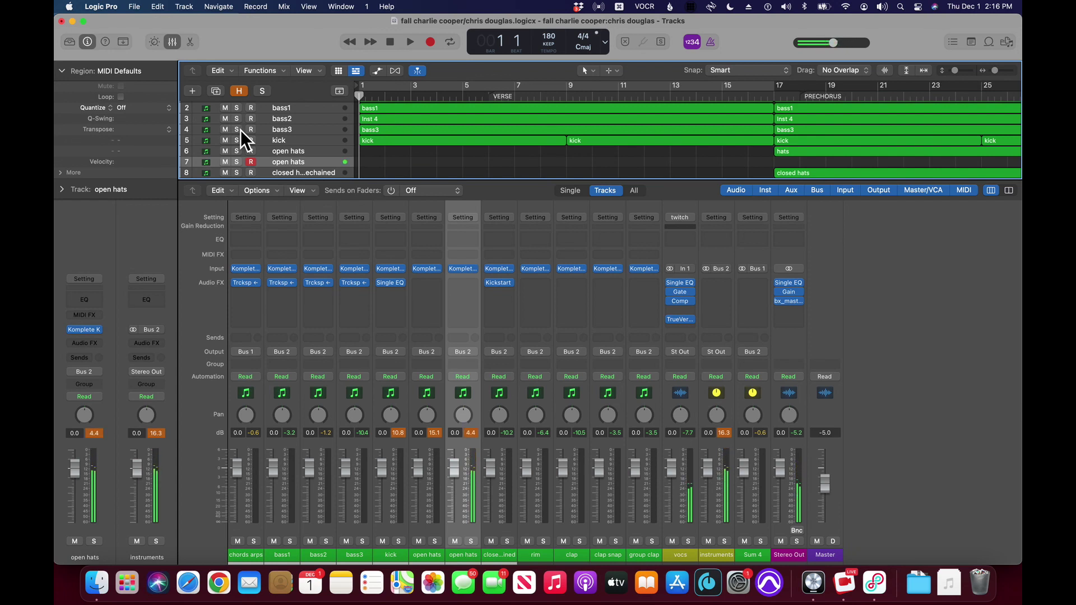
Step: Audition the start of the prechorus and record a short open hat part on the duplicate track from bar 17
key(space)
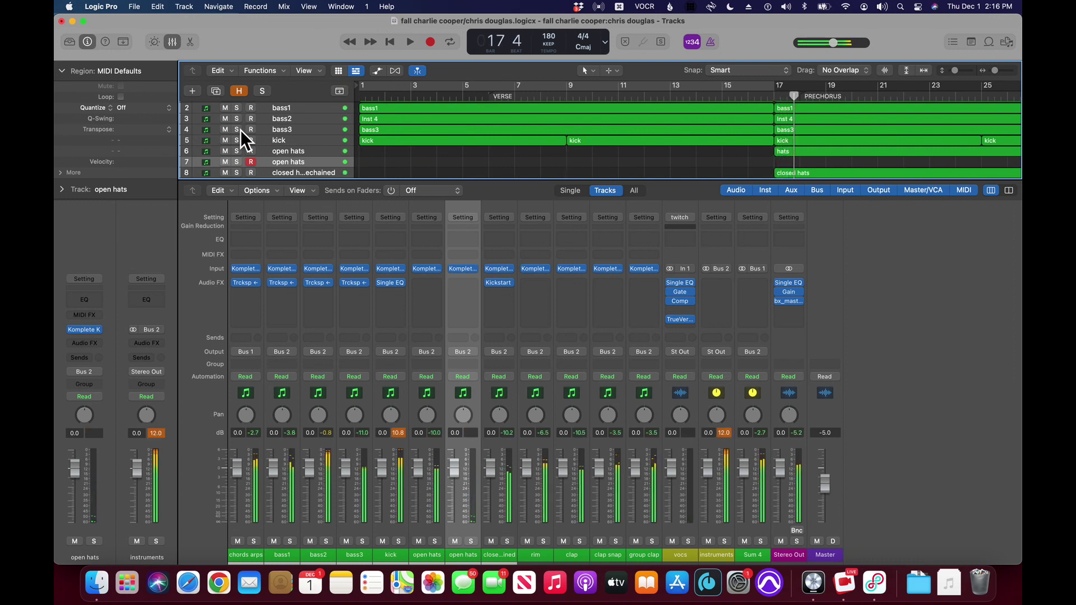
key(space)
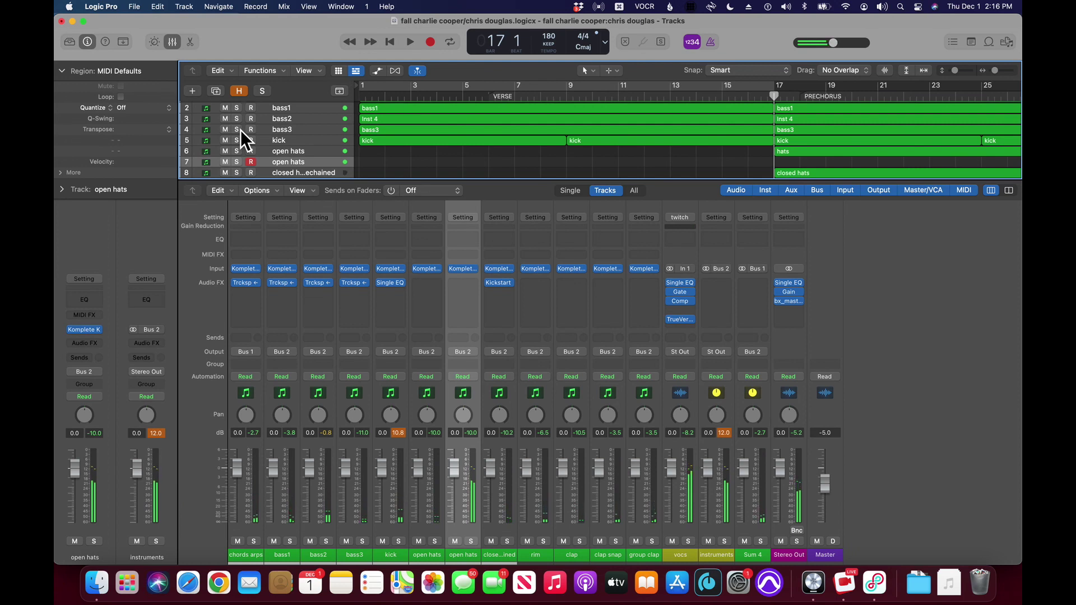
key(r)
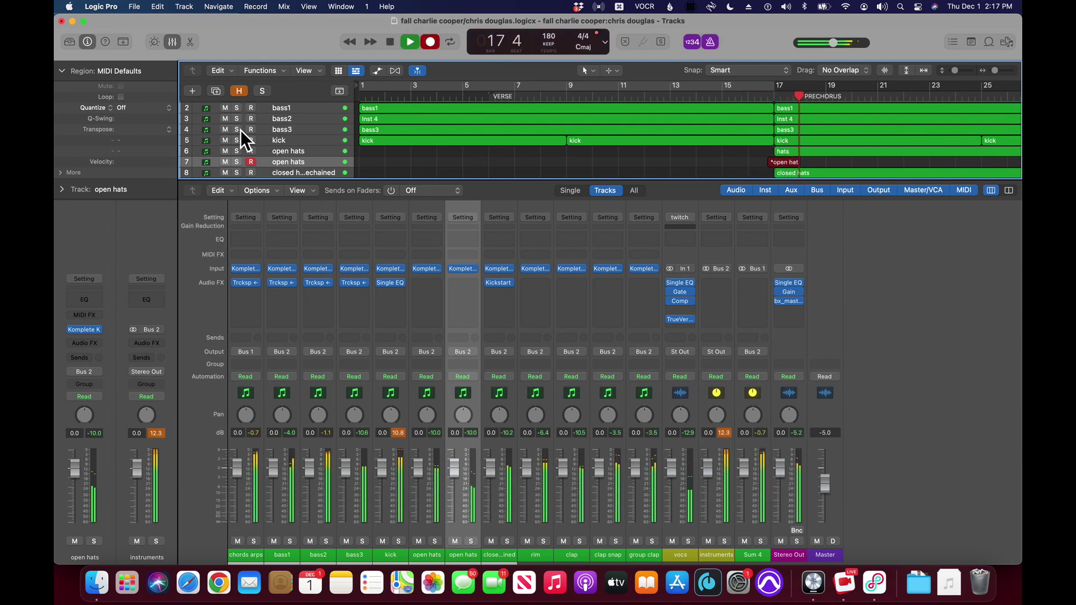
key(space)
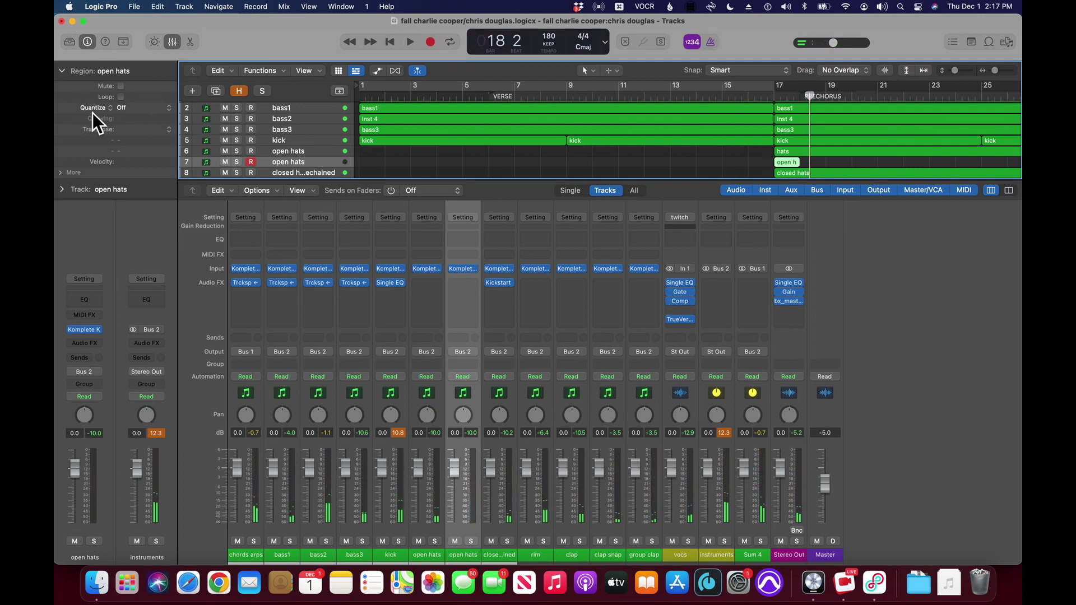
Step: Quantize the short recorded region to 1/1 Note, rename its track as "impact hat", and return the playhead to the song start
click(149, 113)
click(174, 126)
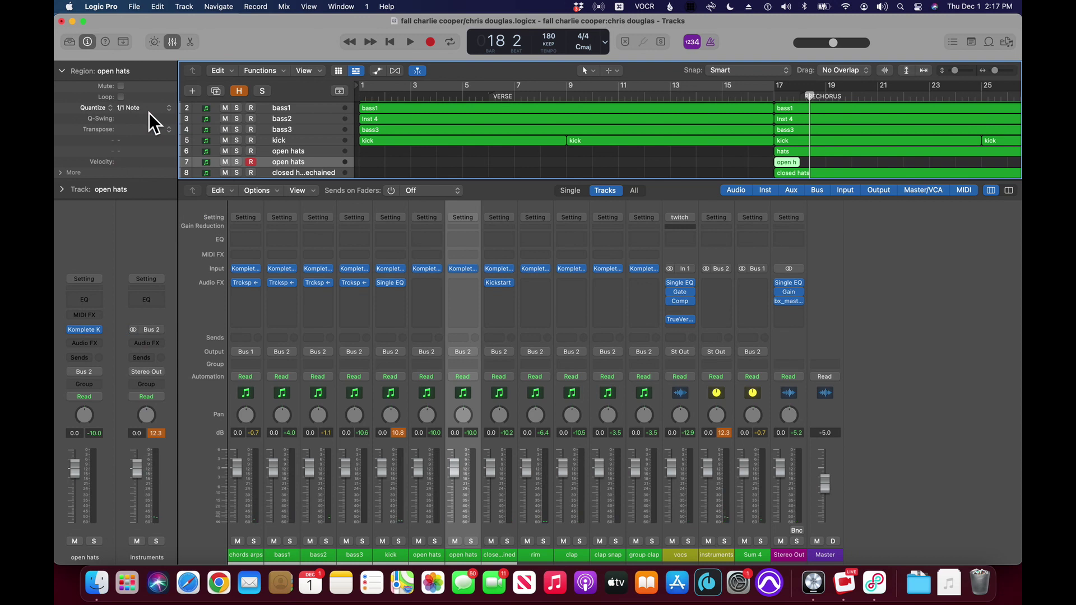
key(shift+Return)
text(impact hat)
key(Return)
key(Return)
key(shift+period)
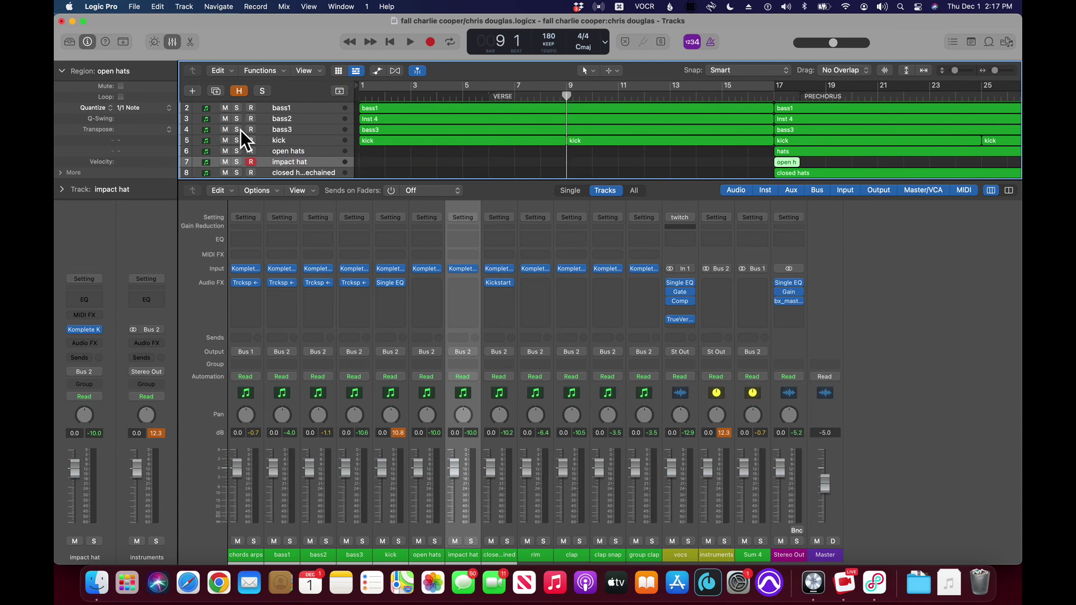
key(Return)
key(space)
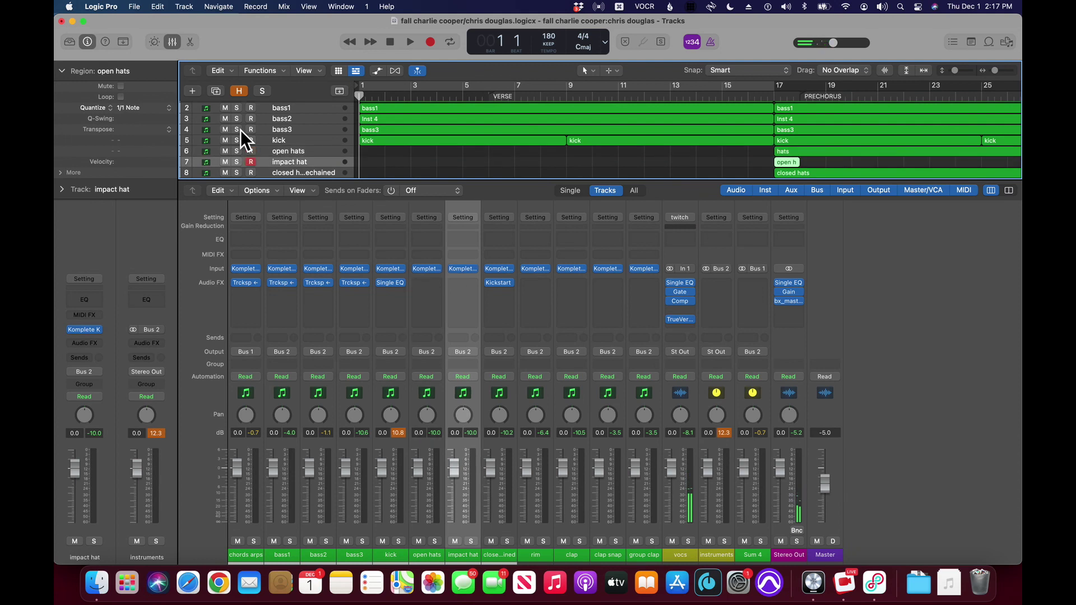
Step: Duplicate the impact hat track and enable the empty duplicate for recording
key(super+d)
key(Up)
key(Down)
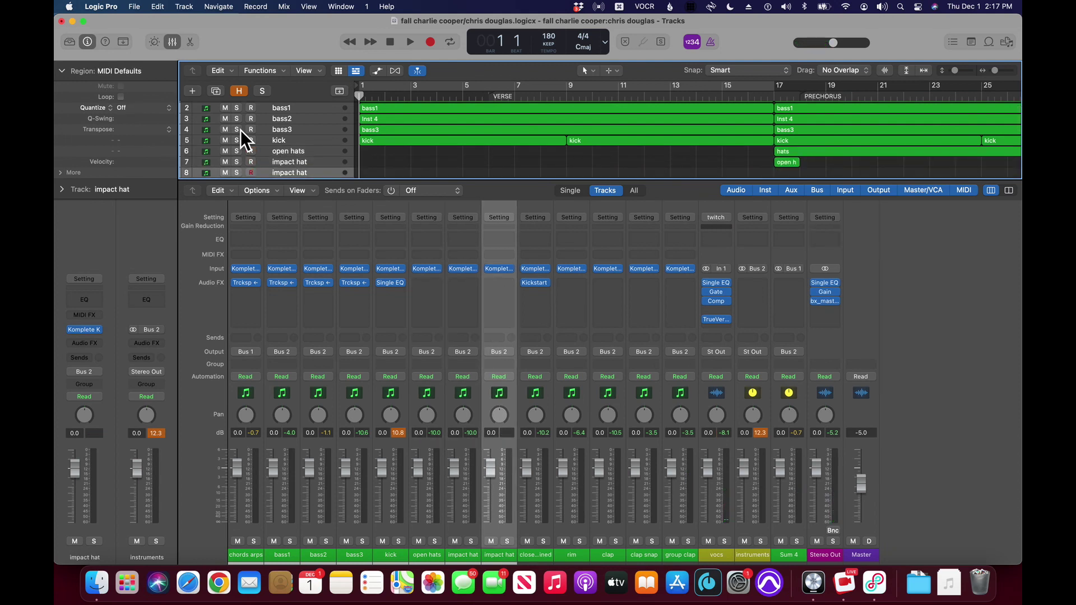
key(alt+r)
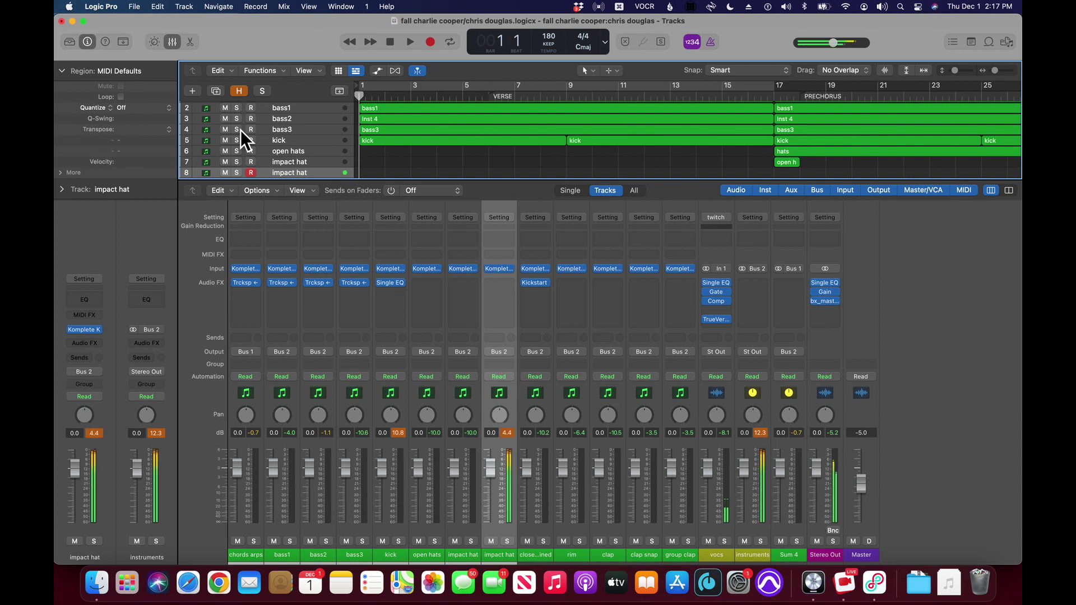
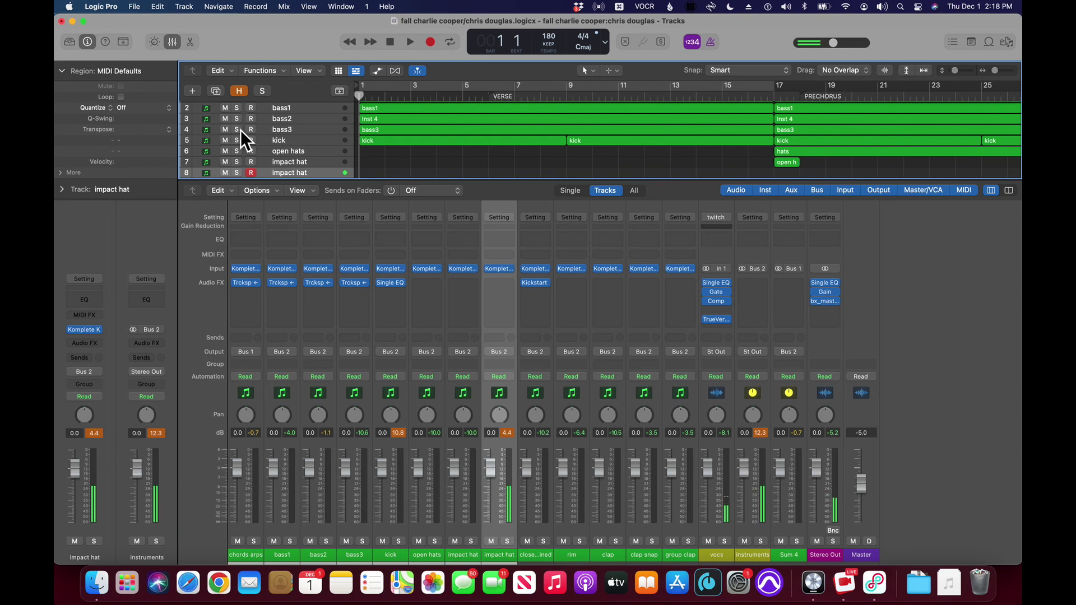
Step: Audition the prechorus and record a hat part on the second impact hat track from bar 17 to bar 33
key(space)
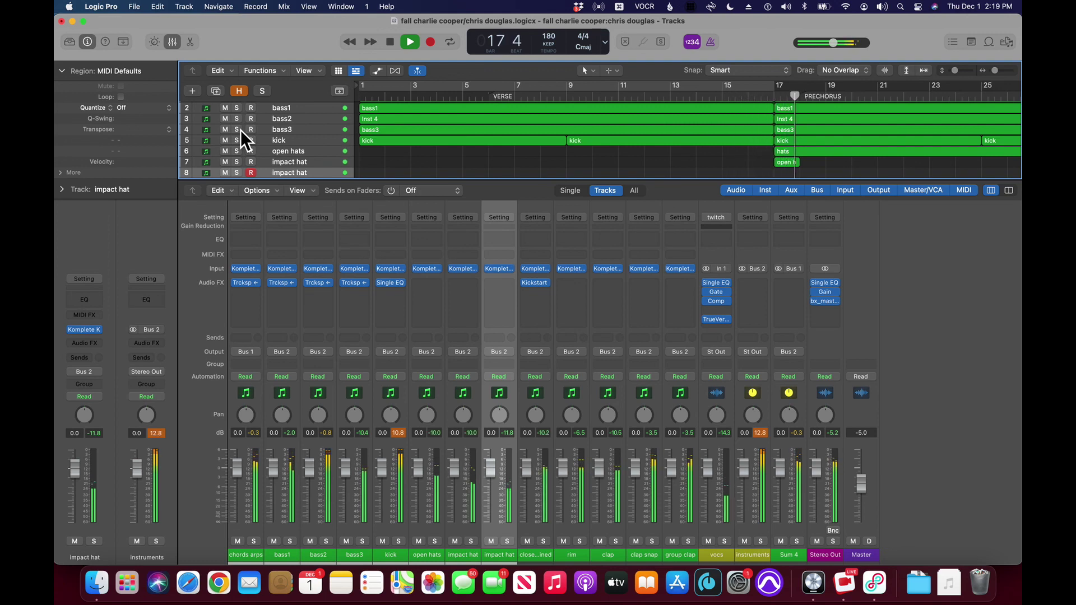
key(space)
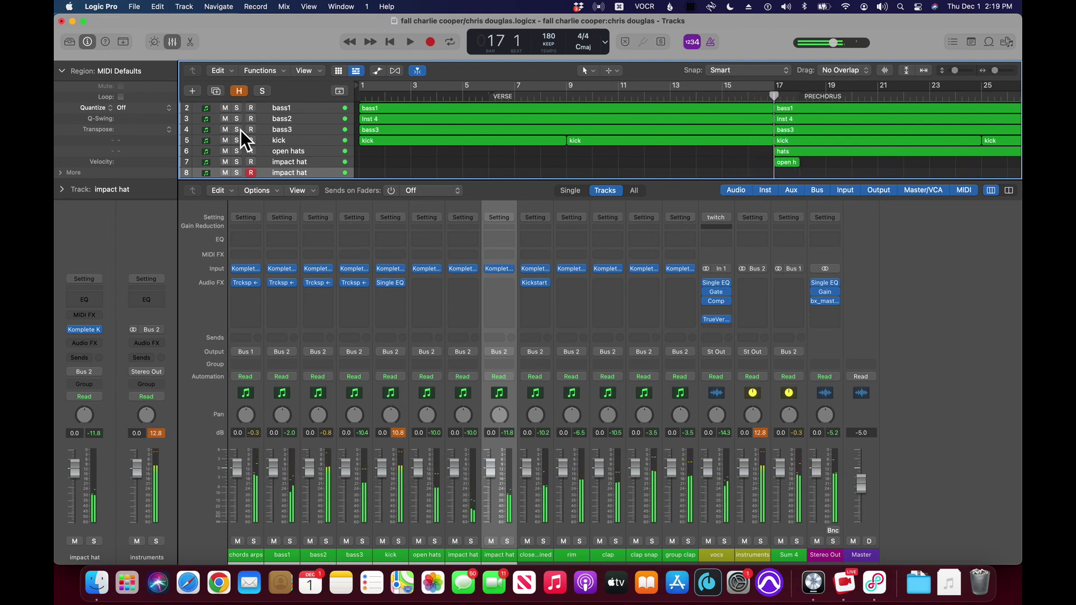
key(alt+comma)
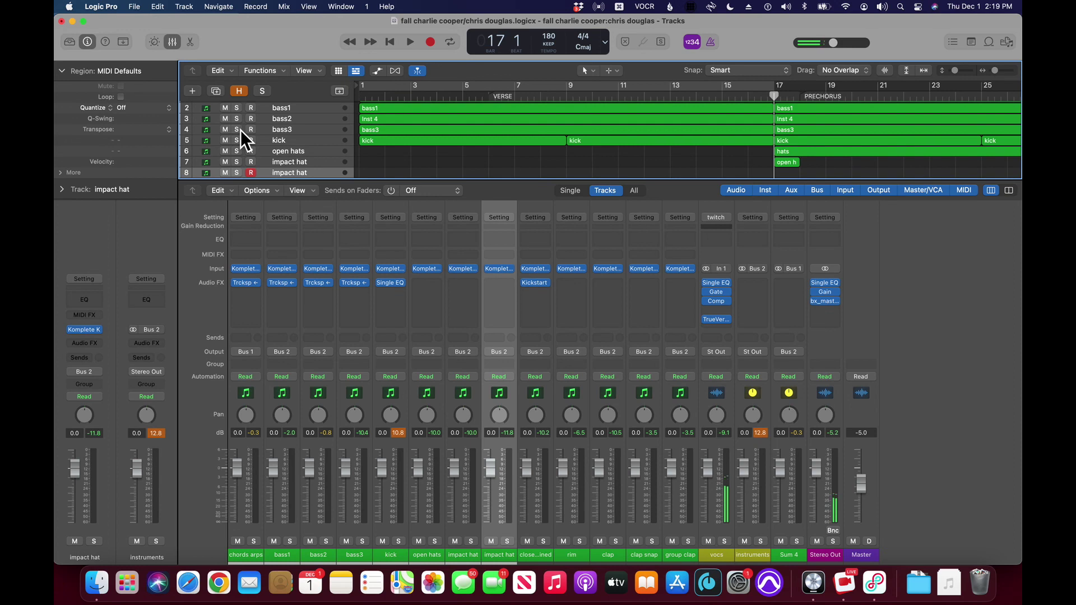
key(r)
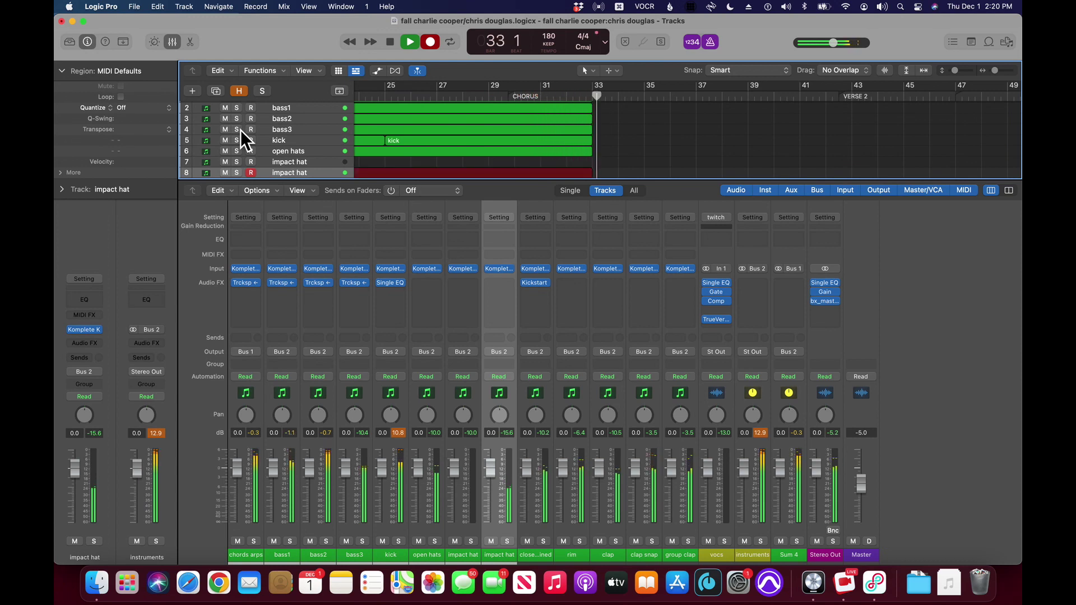
key(space)
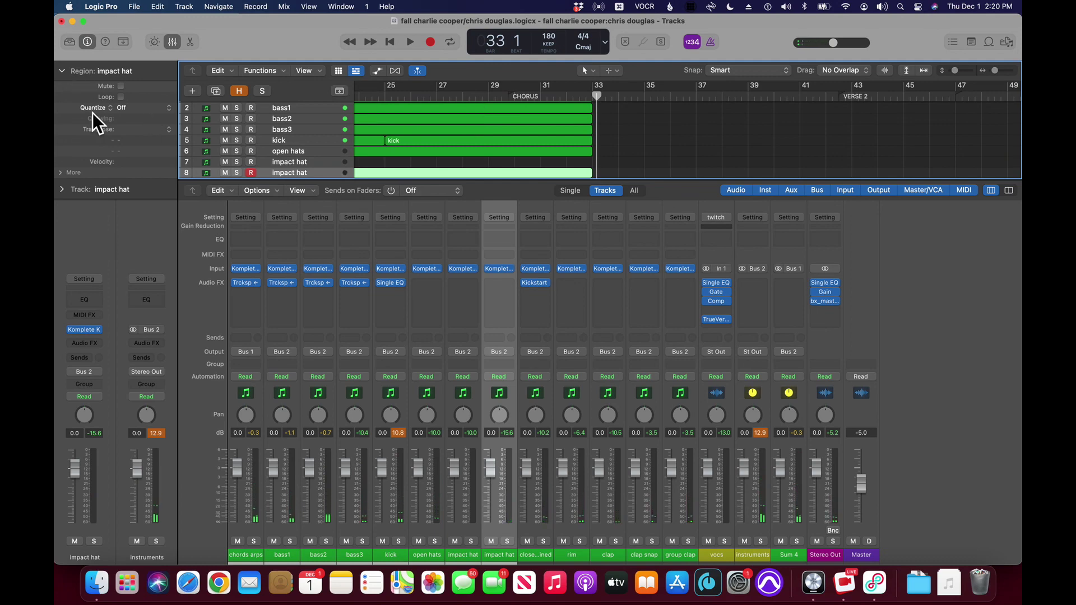
Step: Quantize the long recorded impact hat region to 1/1 Note
click(149, 112)
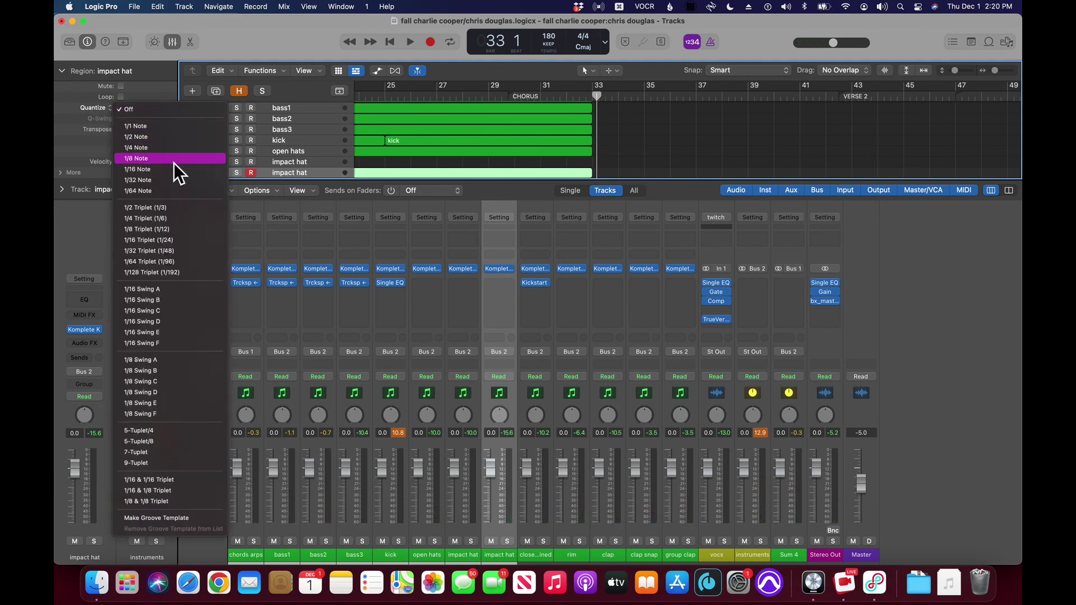
click(174, 163)
click(149, 113)
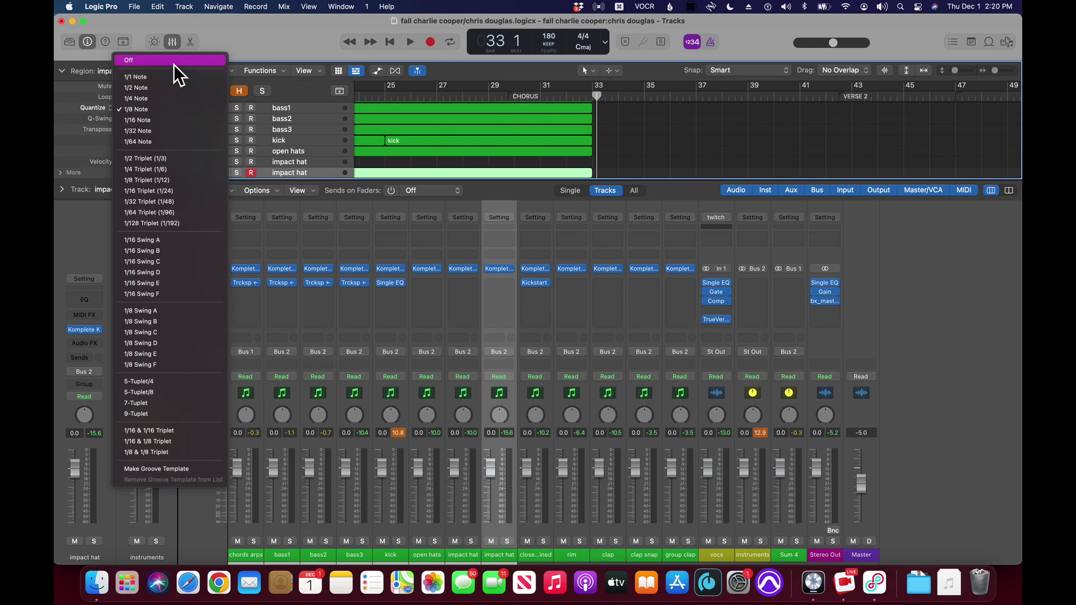
click(175, 79)
Step: Play the quantized region from the start of the prechorus, briefly soloing its track, and return the playhead to the song start
key(alt+comma)
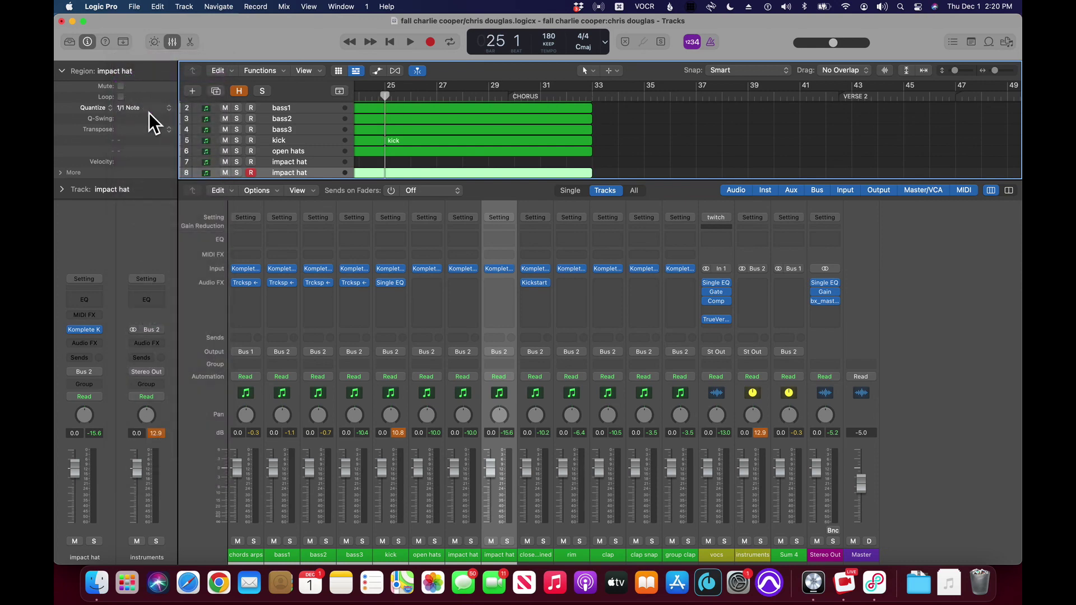
key(alt+comma)
key(alt+period)
key(alt+period)
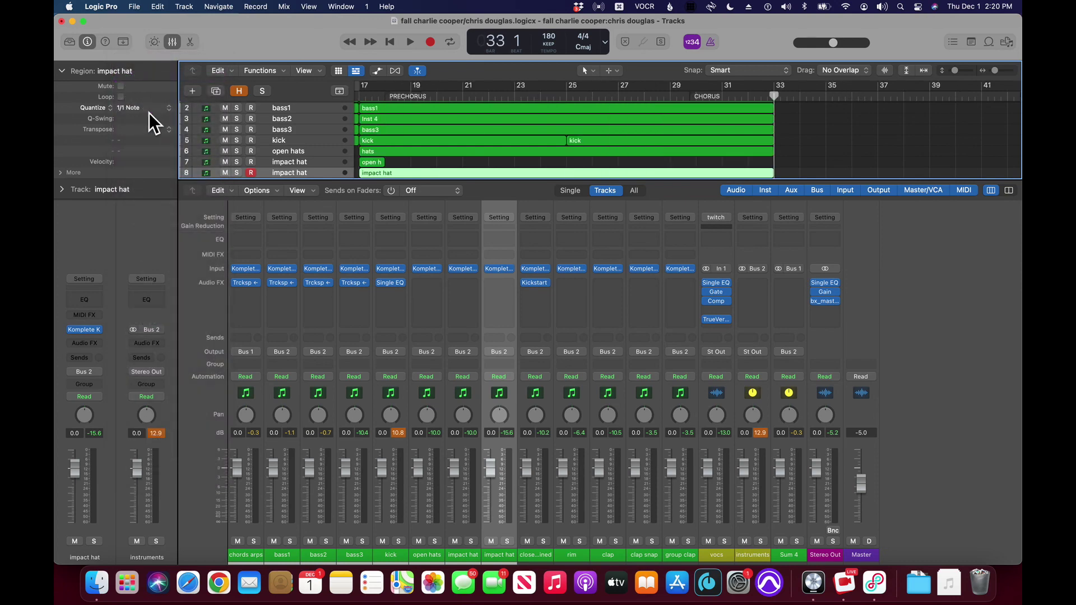
key(alt+comma)
key(alt+comma)
key(space)
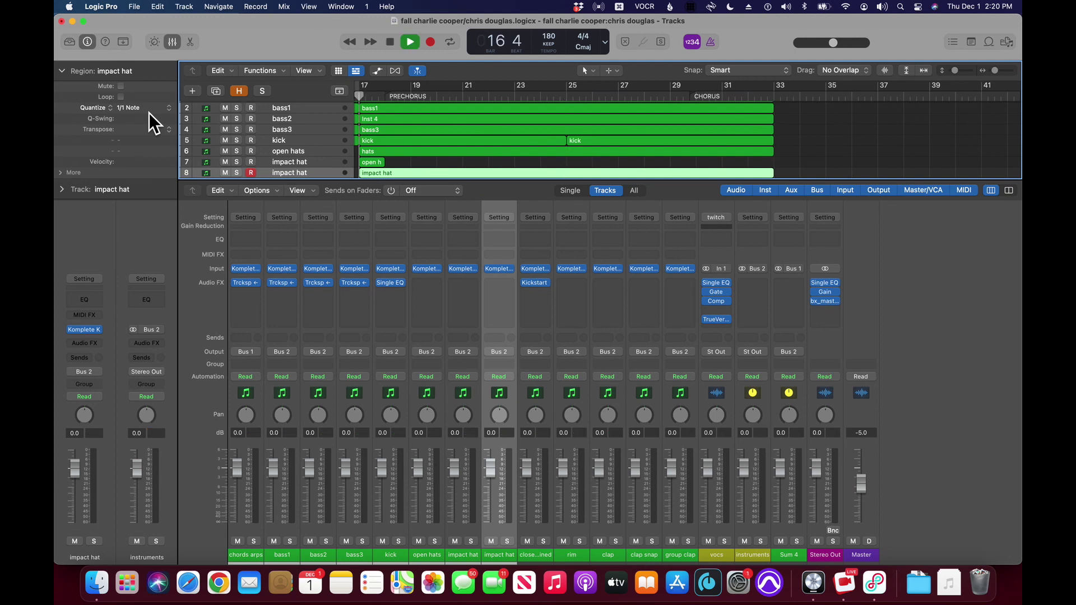
key(s)
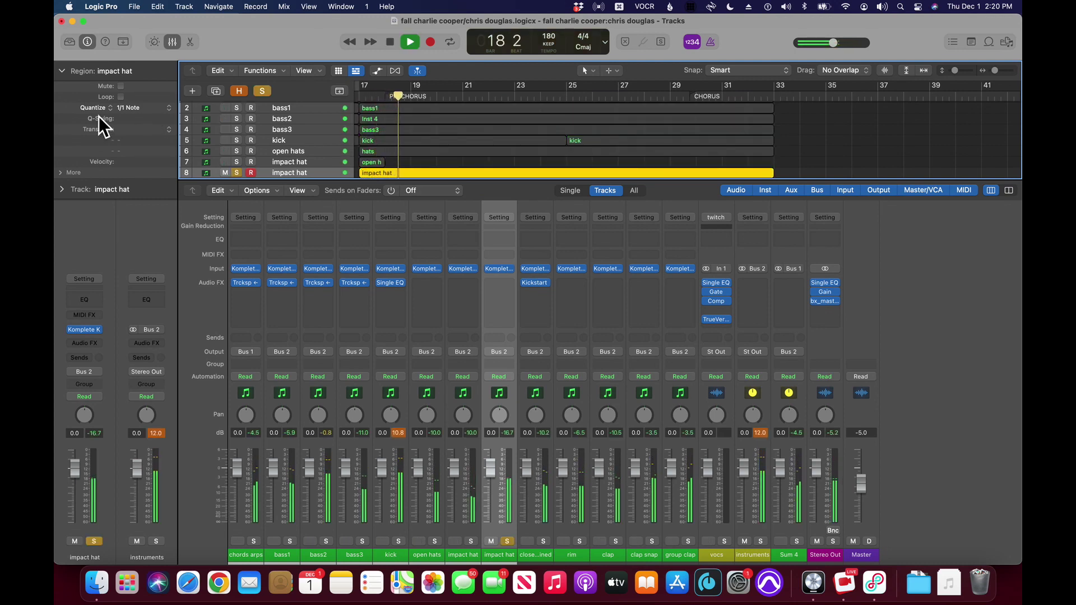
key(s)
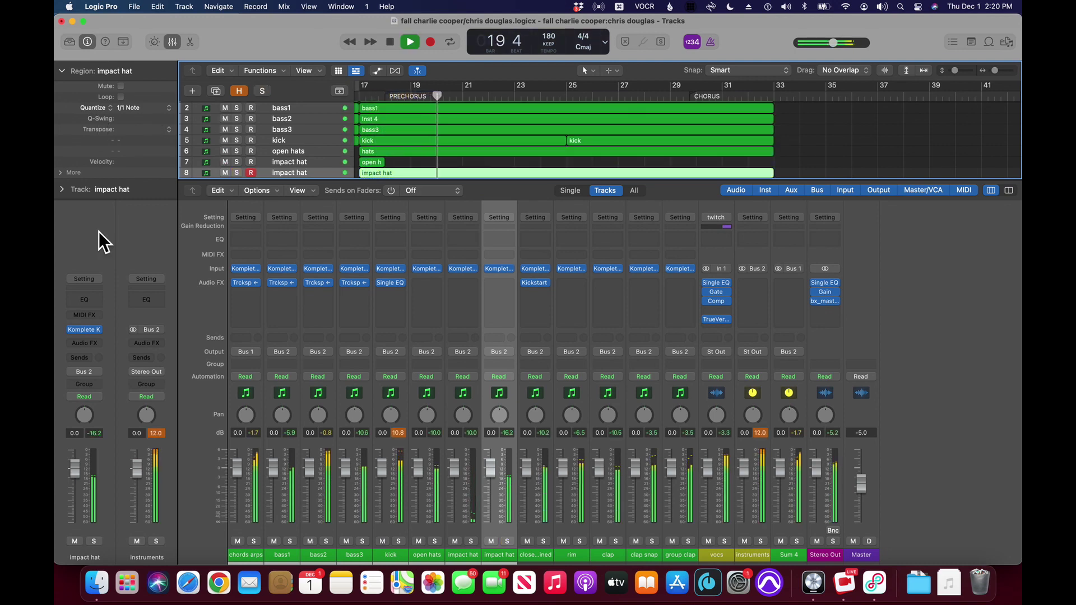
key(space)
key(Return)
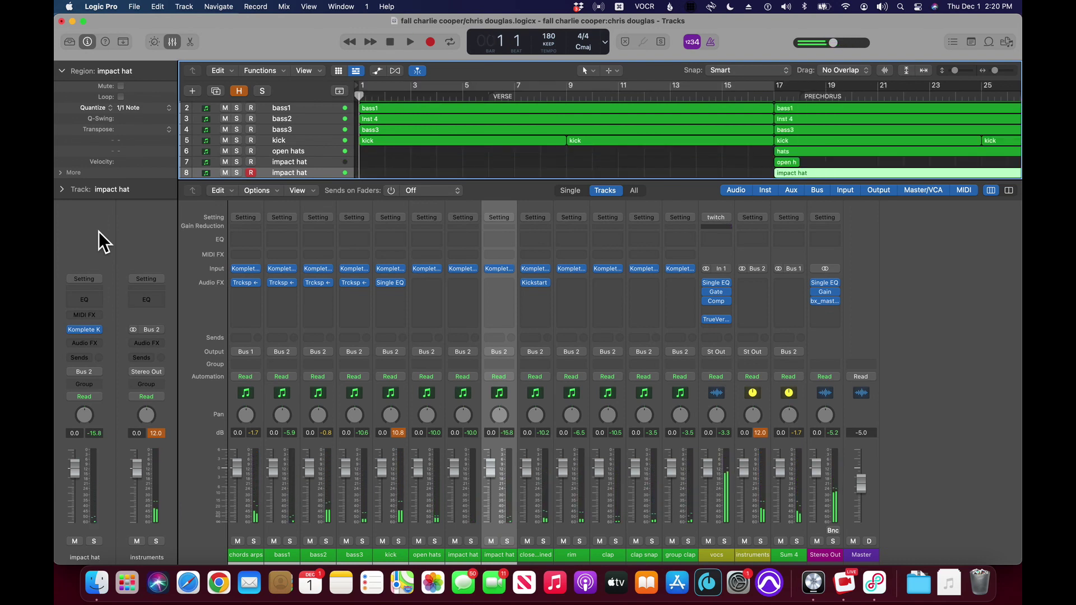
Step: Play from bar 17 into the chorus, comparing the second impact hat track soloed and in the mix, and return to the song start
key(shift+period)
key(shift+period)
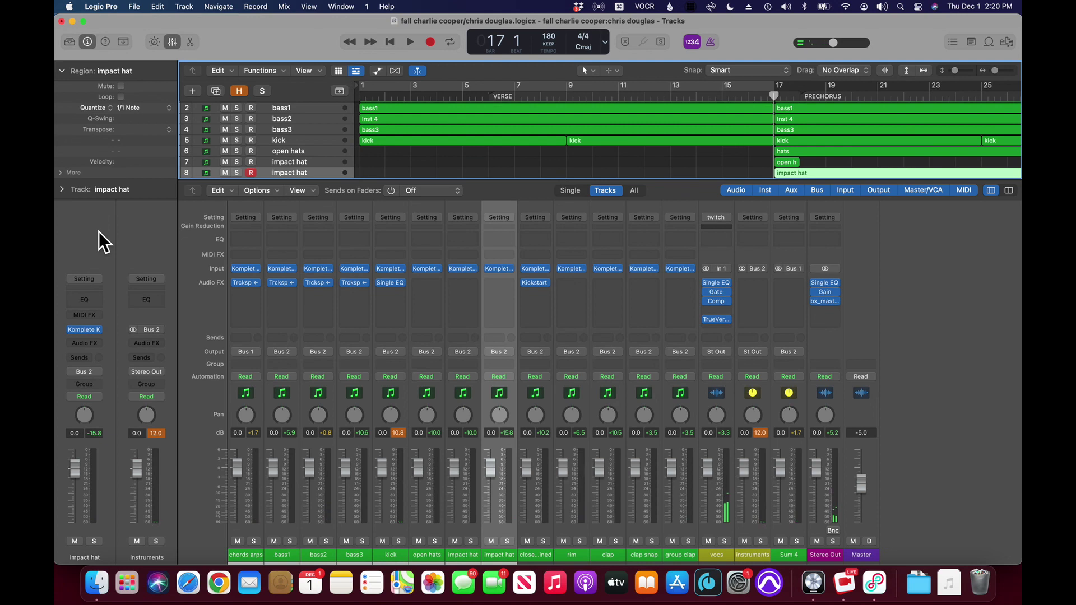
key(space)
key(s)
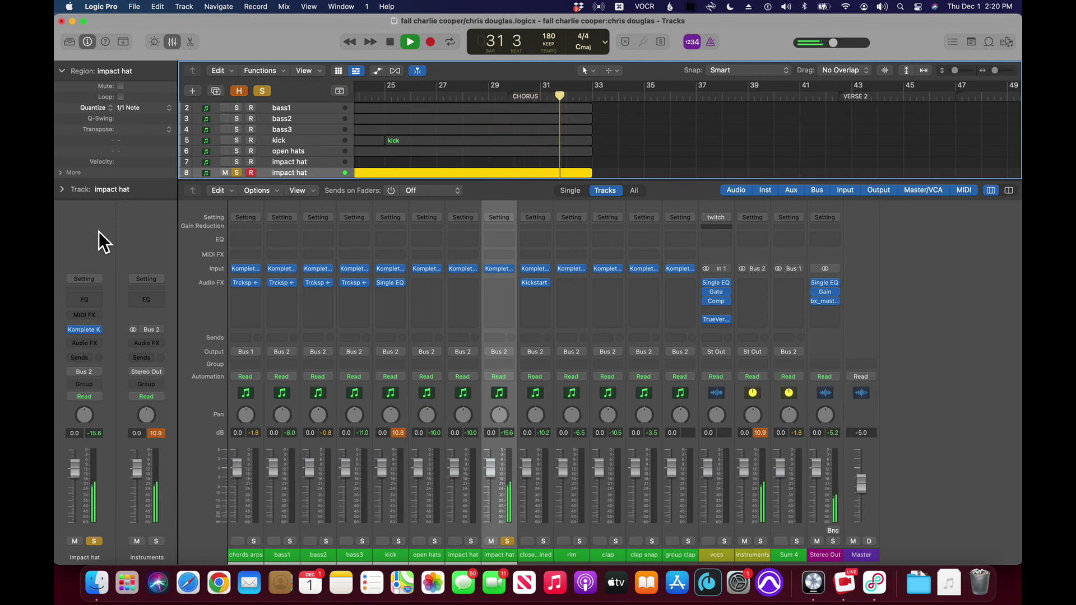
key(s)
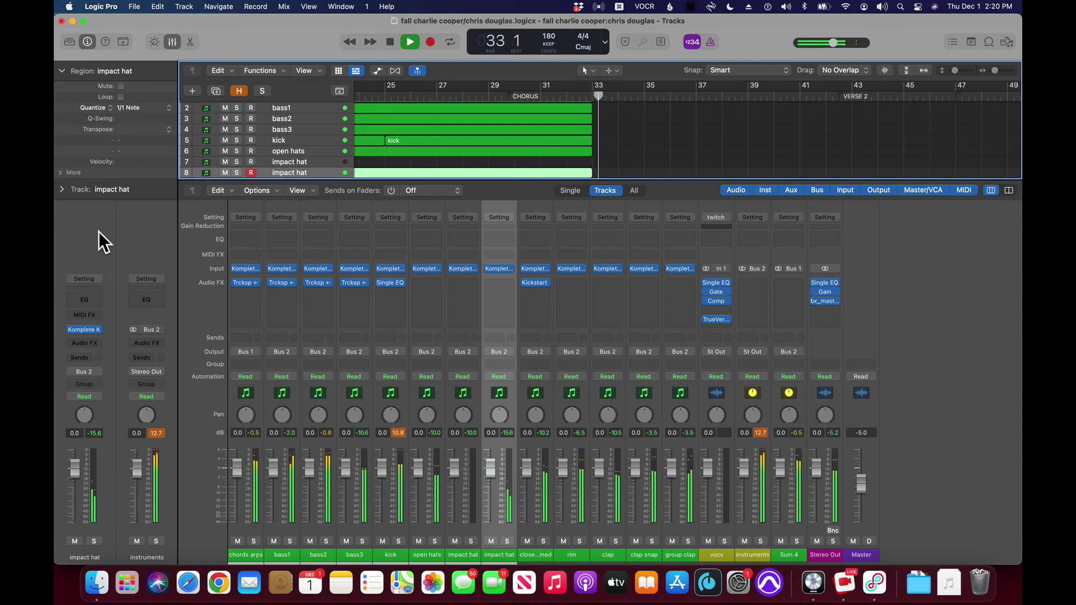
key(Return)
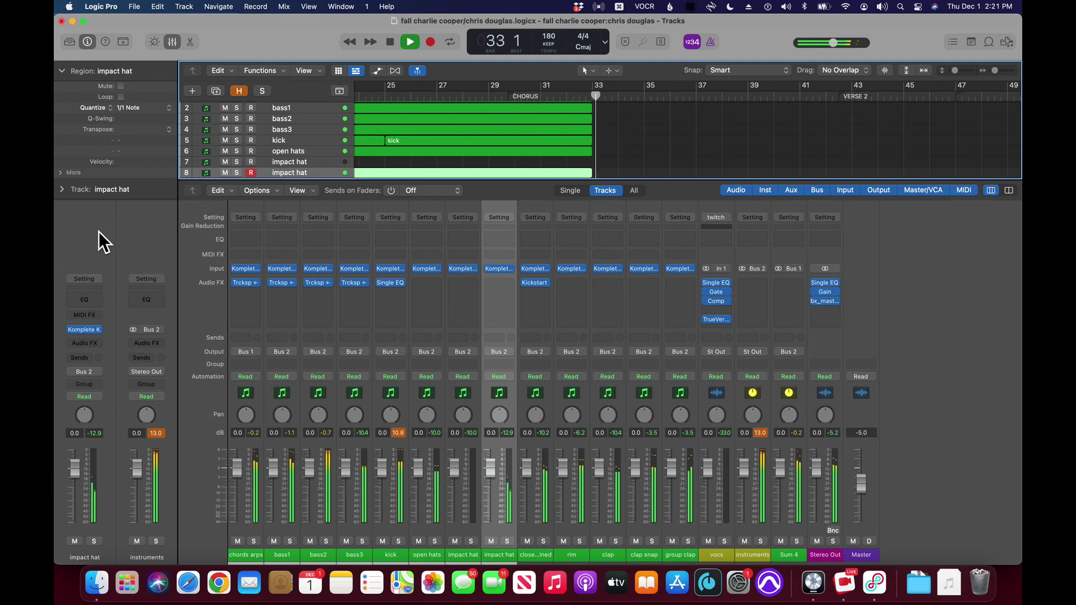
key(space)
key(Return)
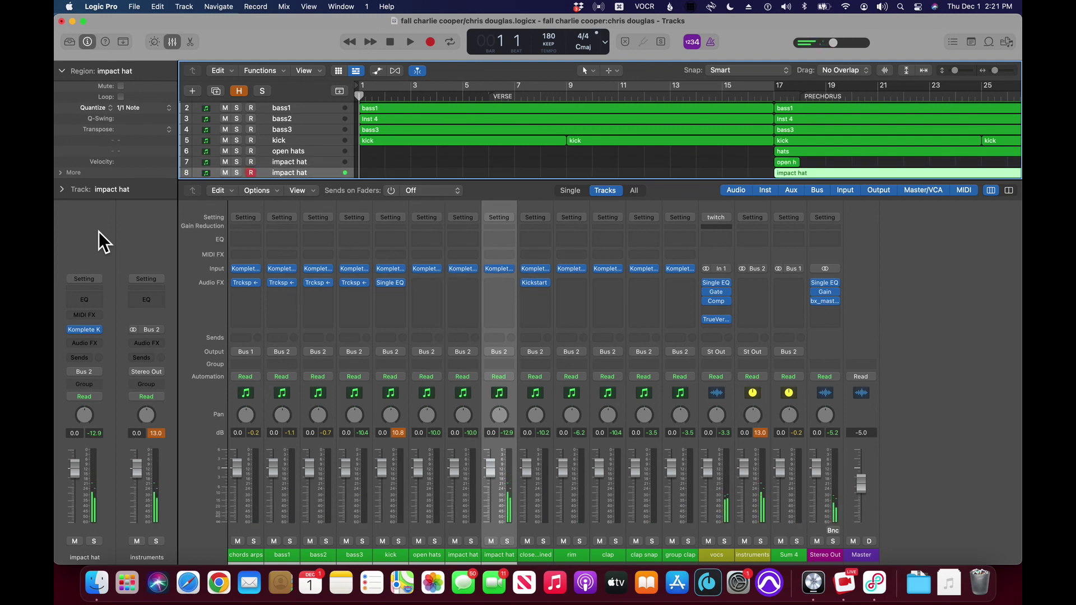
Step: Rename the second impact hat track to "closed hats panning"
key(shift+Return)
text(cl)
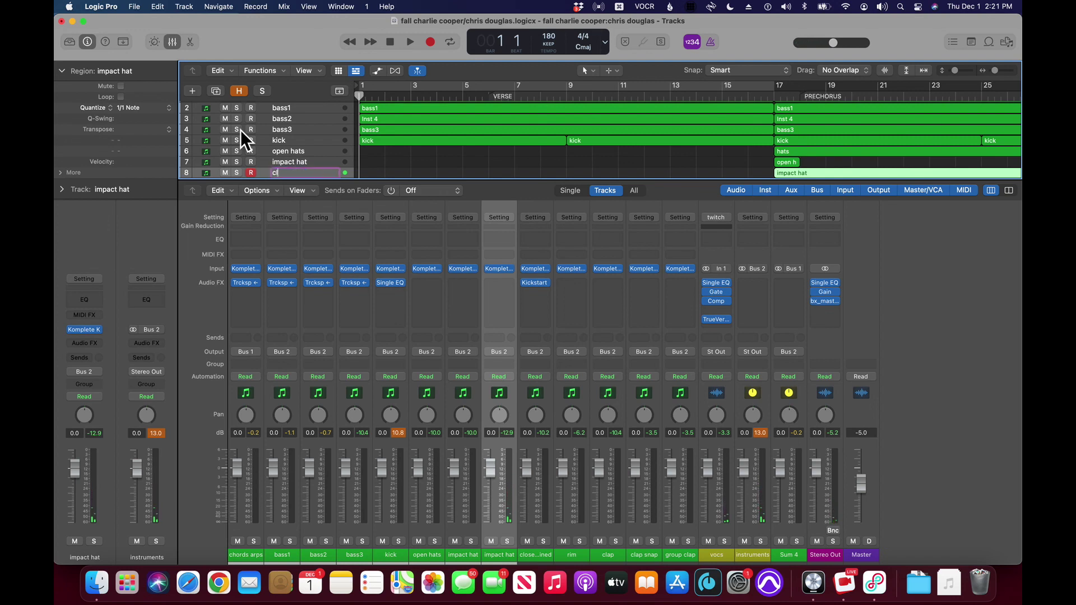
text(osed hats panning)
key(Return)
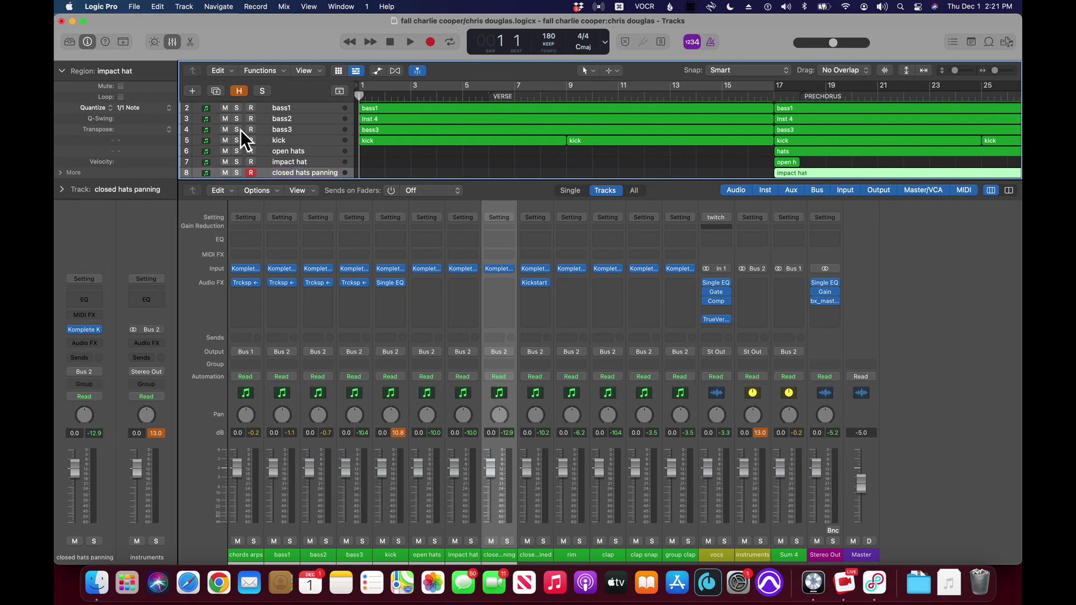
Step: Step through the instrument tracks from chords arps down to group clap to review the arrangement's track order
key(Up)
key(Up)
key(Up)
key(Up)
key(Up)
key(Up)
key(Up)
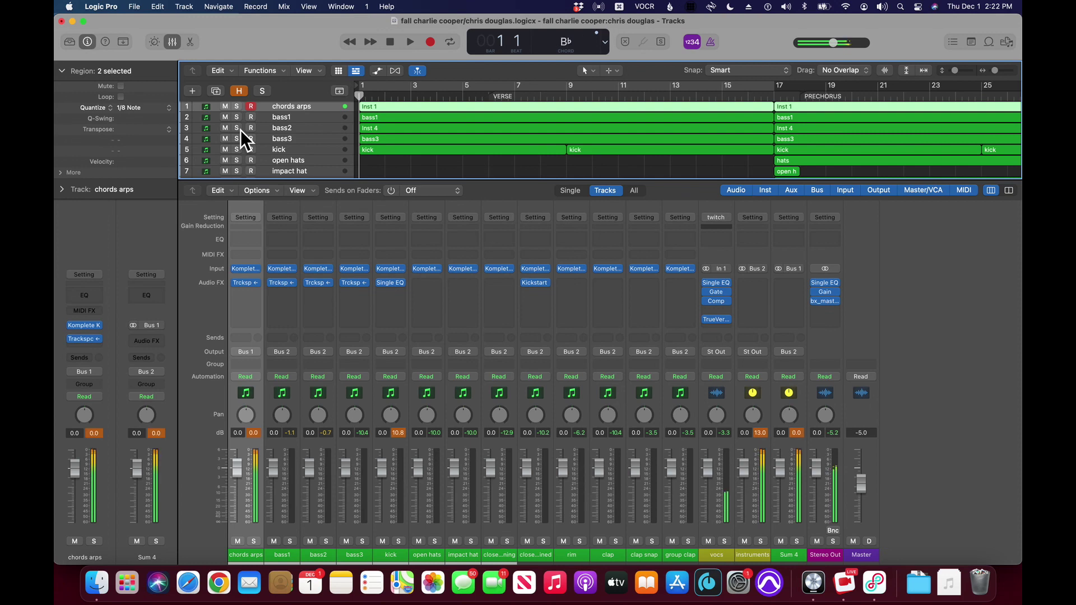
key(Down)
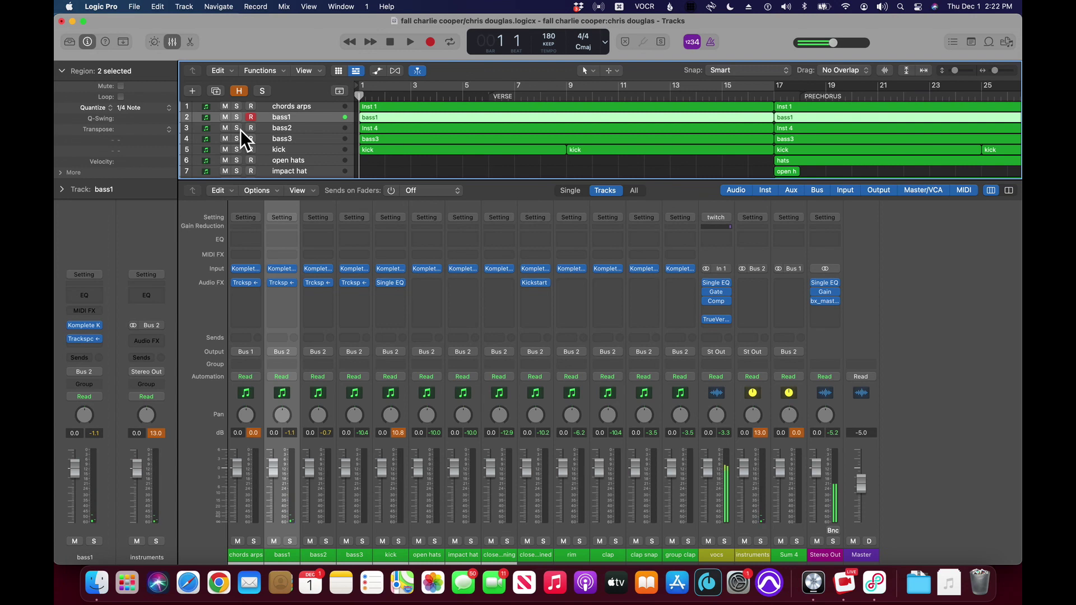
key(Down)
key(Down)
key(Down)
key(Down)
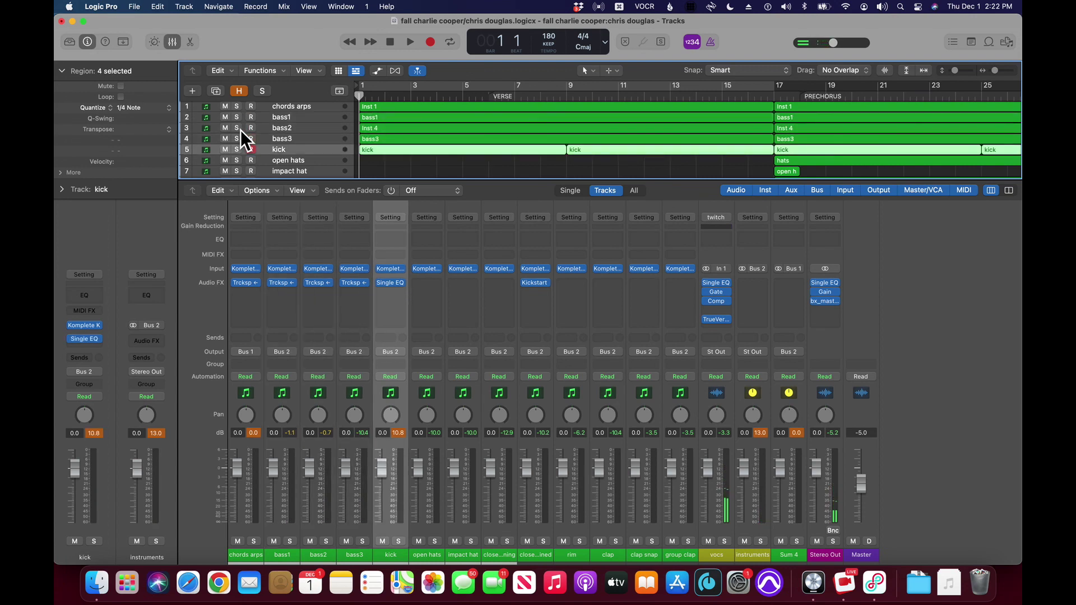
key(Up)
key(Down)
key(Down)
key(Down)
key(Down)
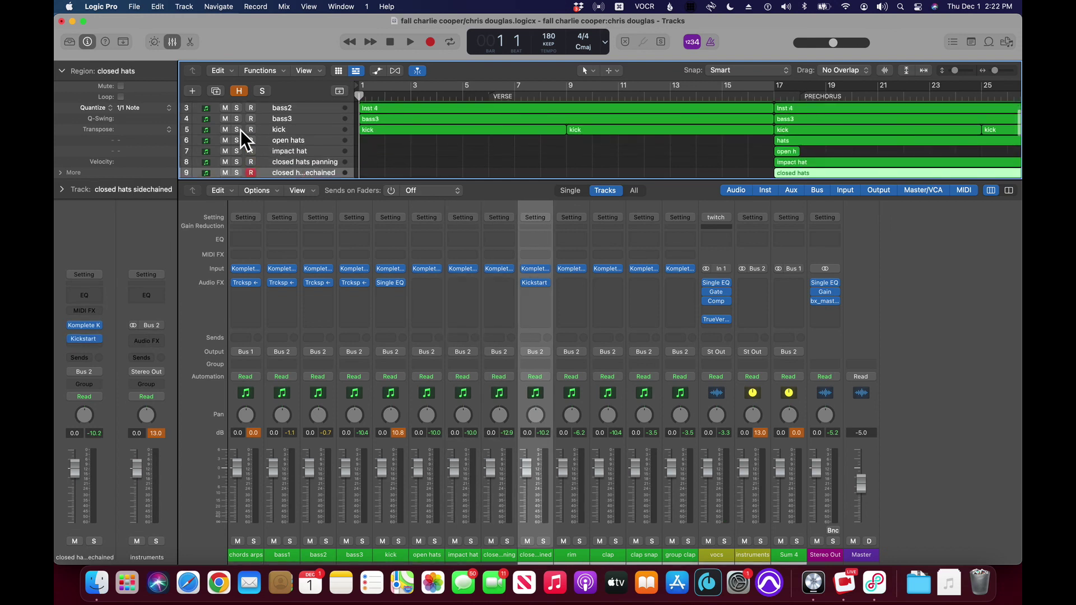
key(Down)
key(Down)
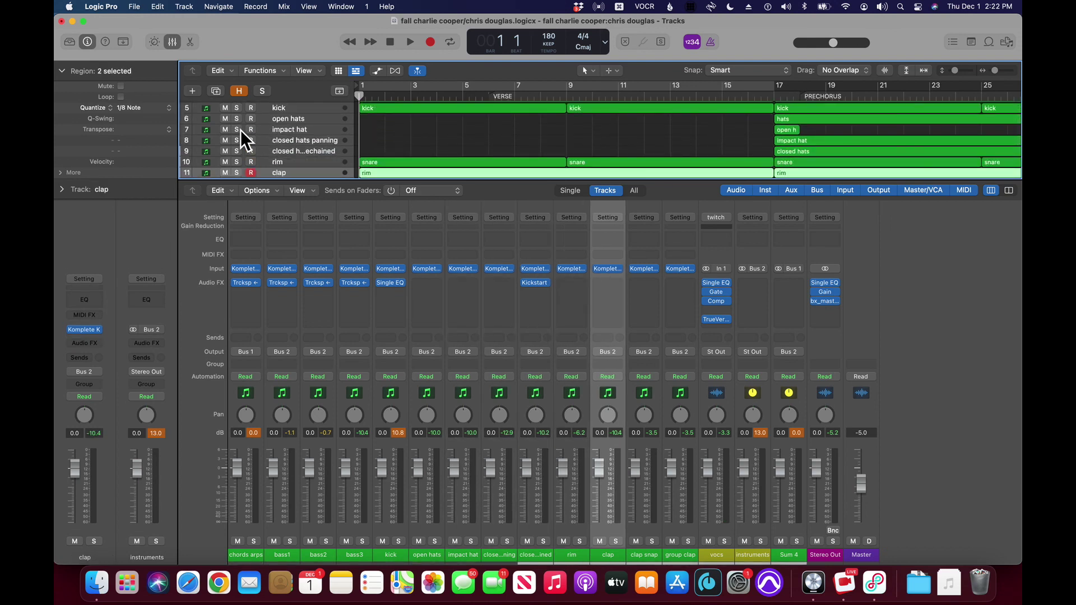
key(Down)
key(Down)
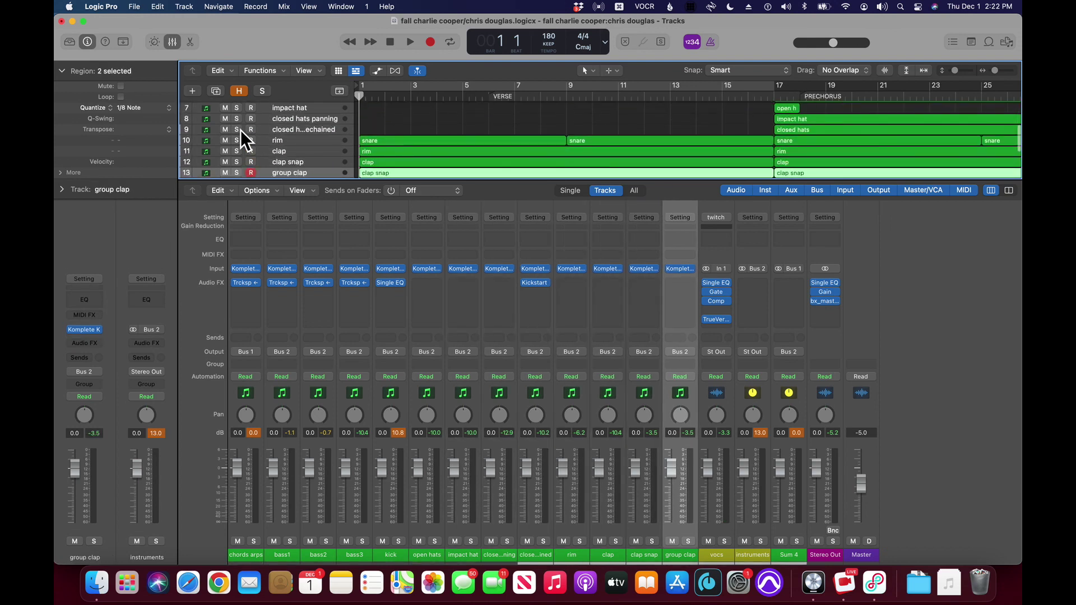
key(Down)
key(Up)
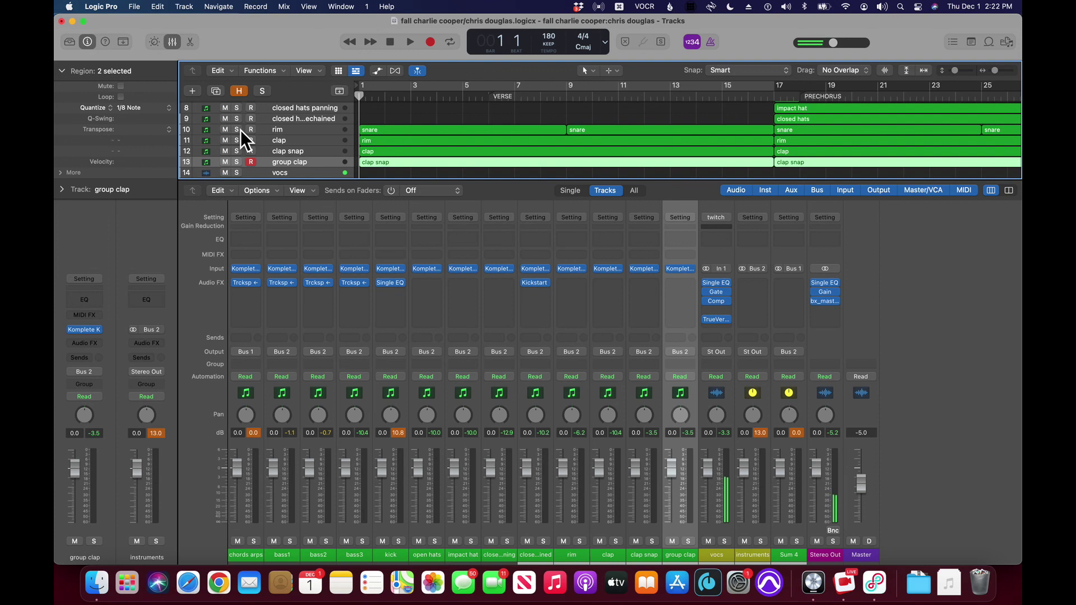
Step: Select the tracks from kick to group clap and group them into a summing track stack
key(super+a)
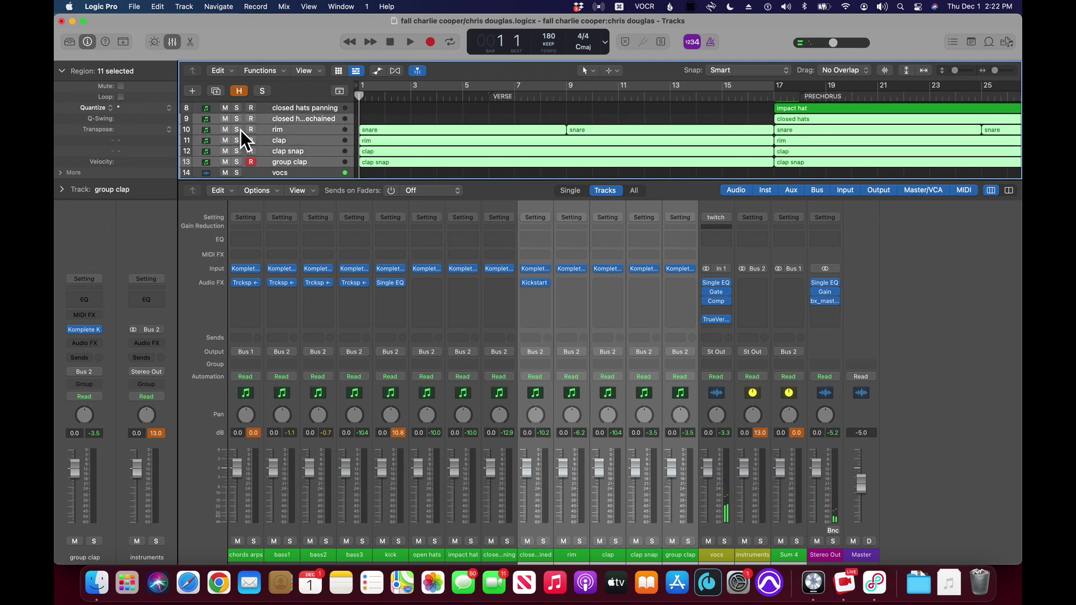
key(shift+Up)
key(shift+Up)
key(shift+Up)
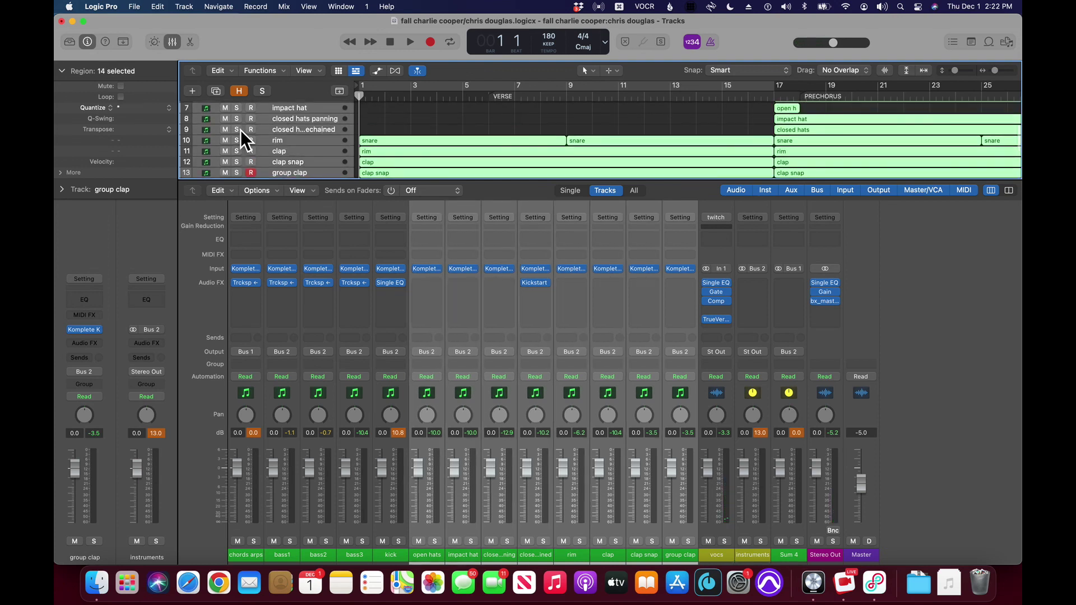
key(shift+Up)
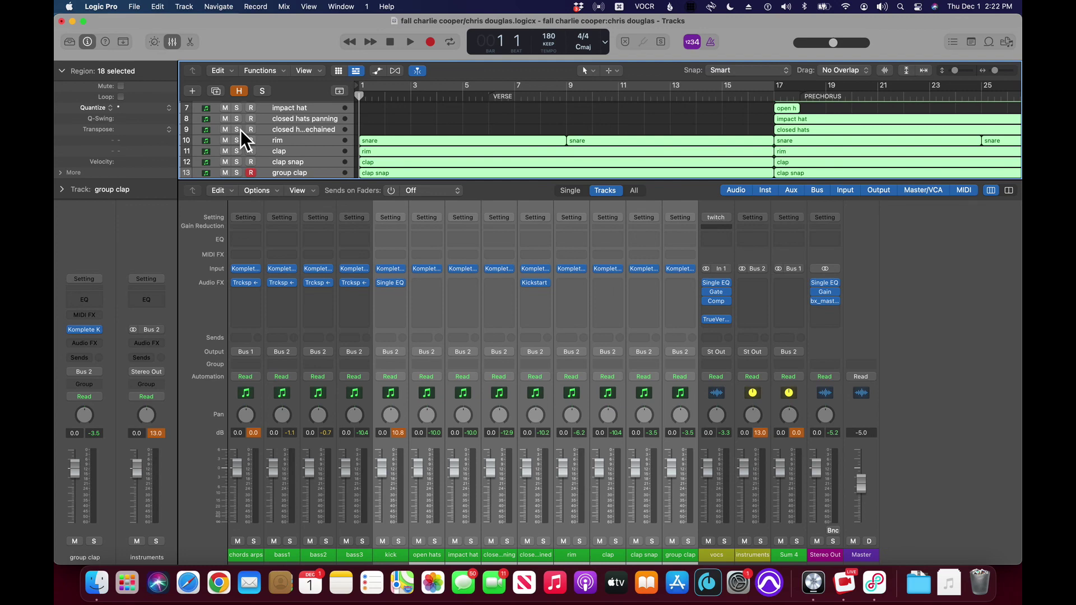
key(super+shift+d)
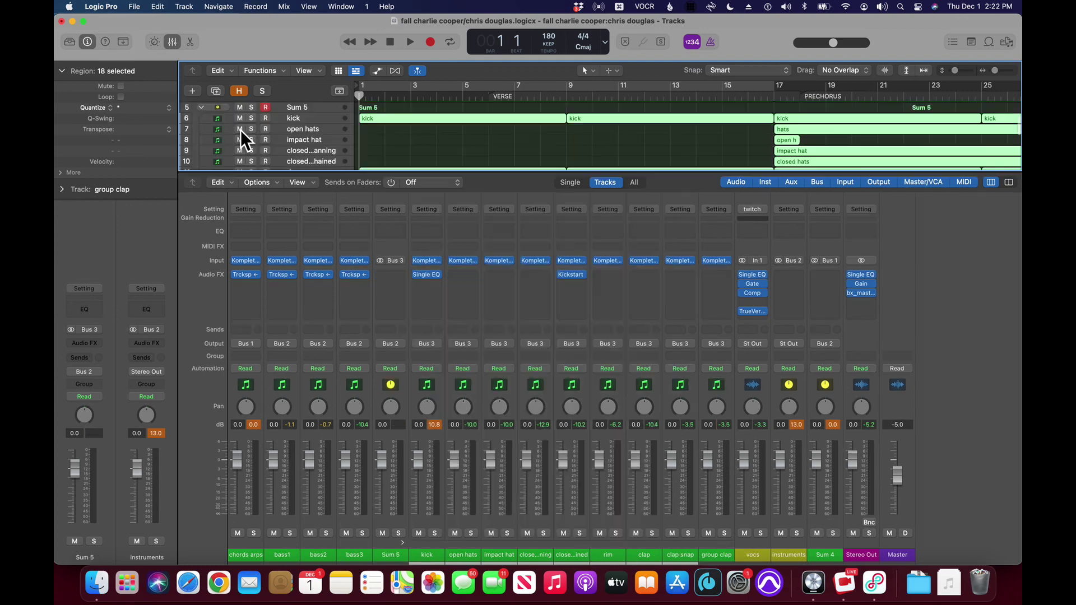
Step: Name the new percussion summing stack "drums" and collapse it
key(super+shift+a)
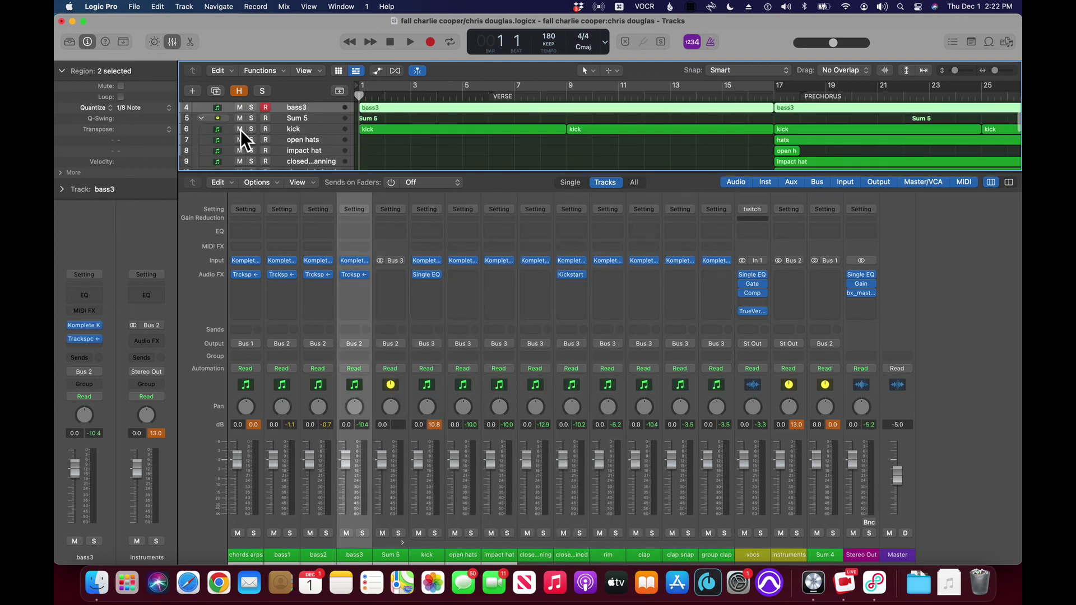
key(shift+Return)
text(drums)
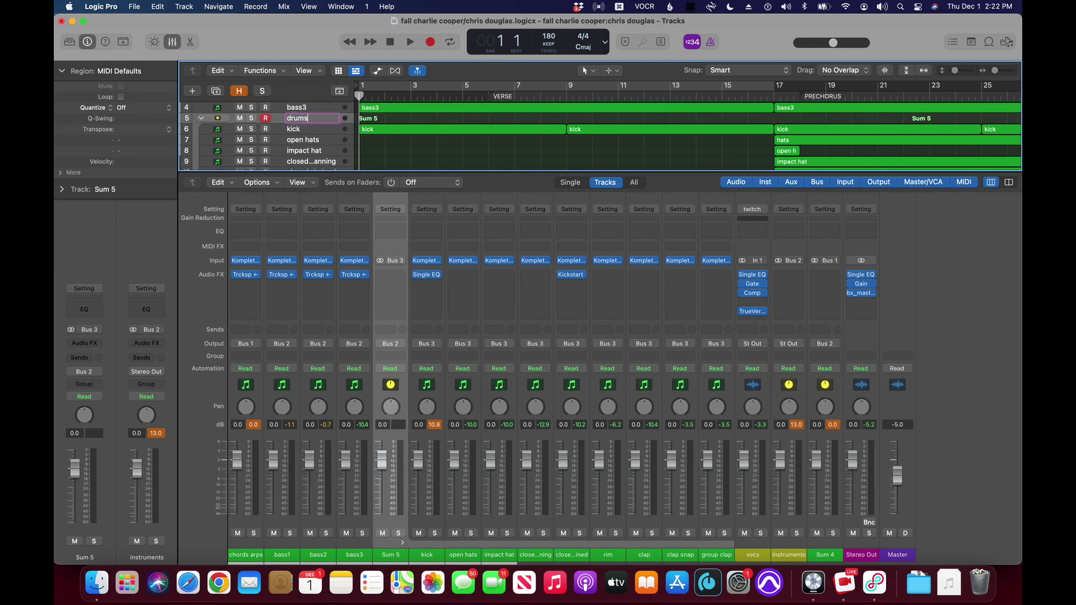
key(Return)
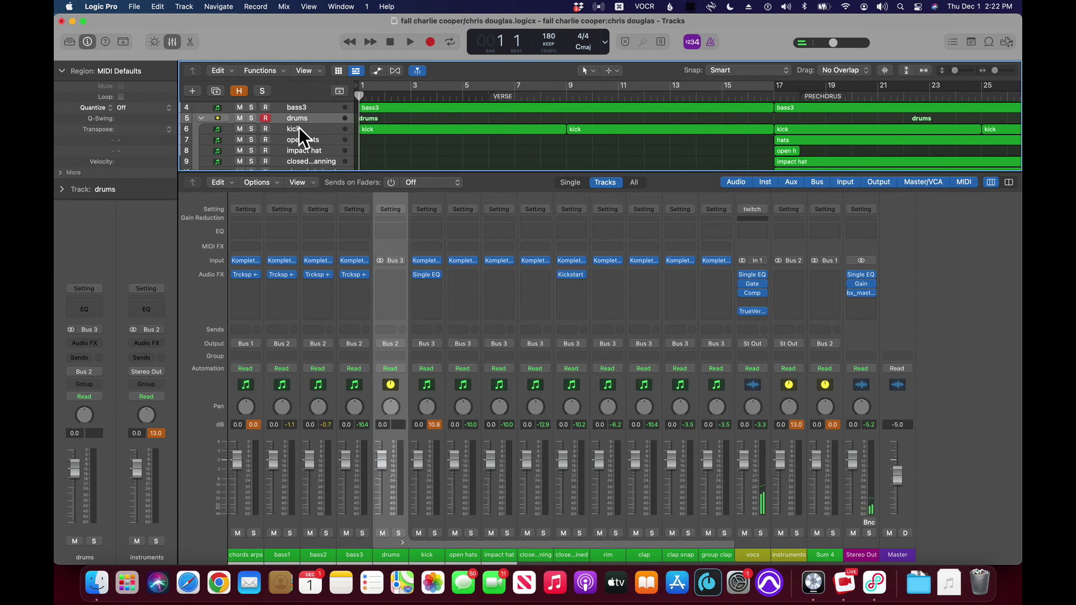
click(241, 131)
click(240, 119)
click(240, 118)
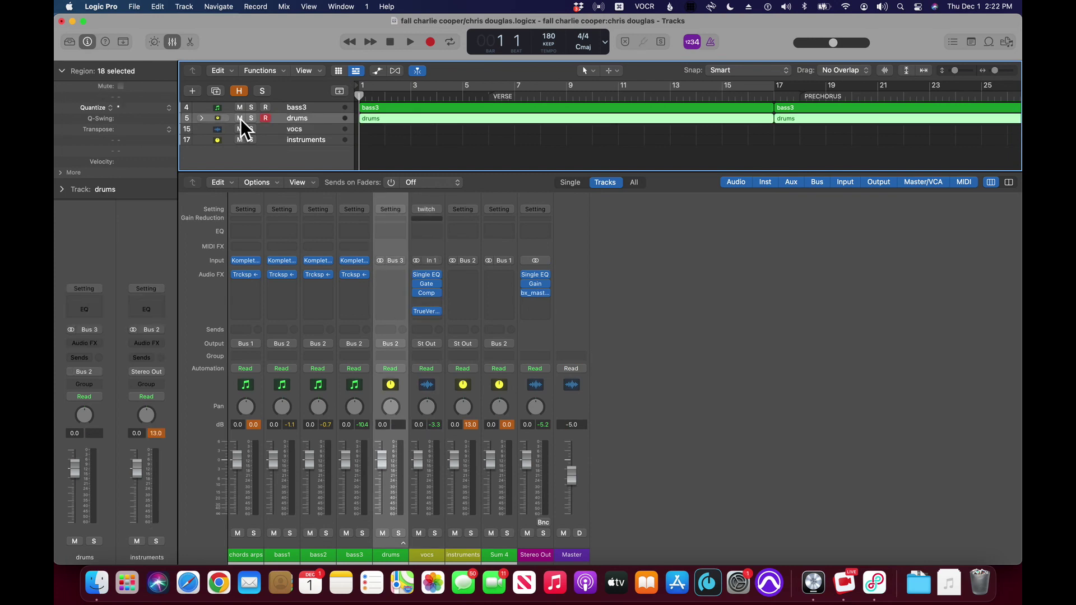
Step: Select the bass1, bass2 and bass3 tracks and group them into a summing track stack
key(Up)
key(Up)
key(Up)
key(Up)
key(Down)
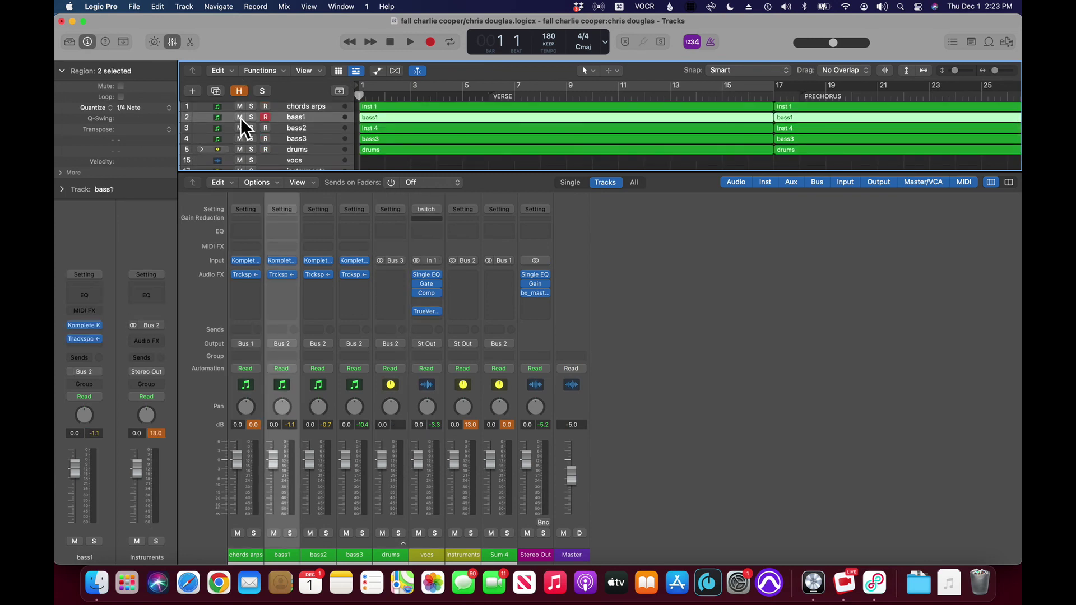
key(Down)
key(Down)
key(shift+Up)
key(shift+Up)
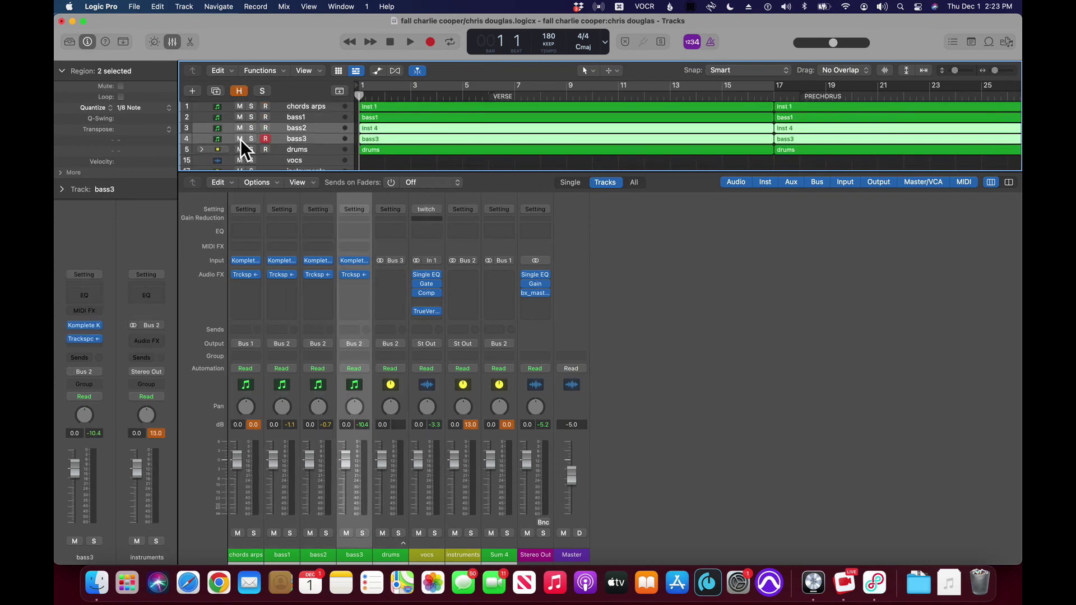
key(super+shift+d)
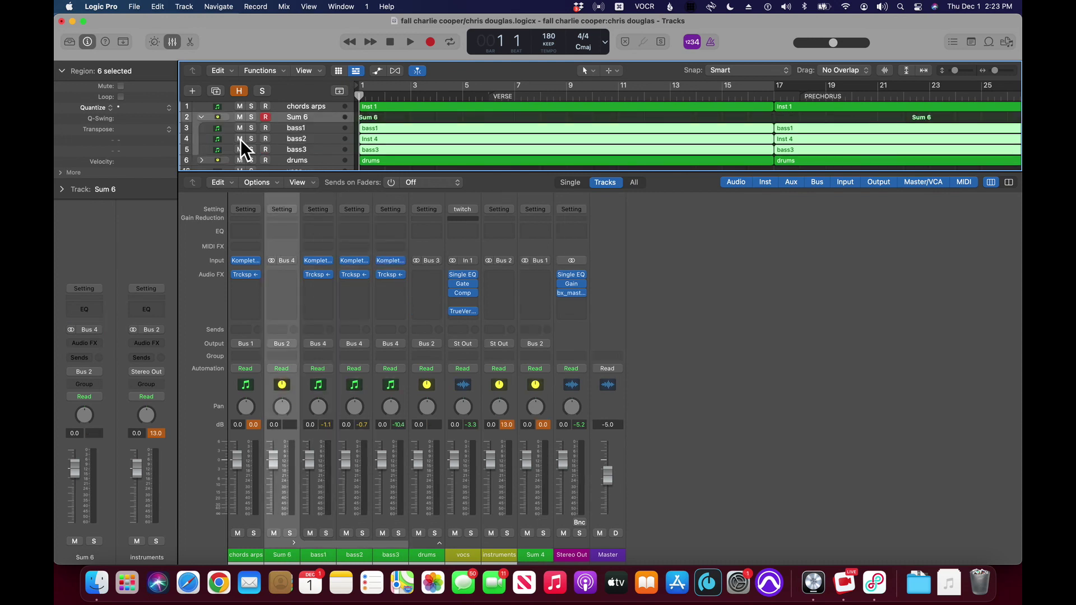
Step: Name the bass summing stack "basses" and collapse it
key(shift+Return)
text(basses)
key(Return)
key(Down)
key(Down)
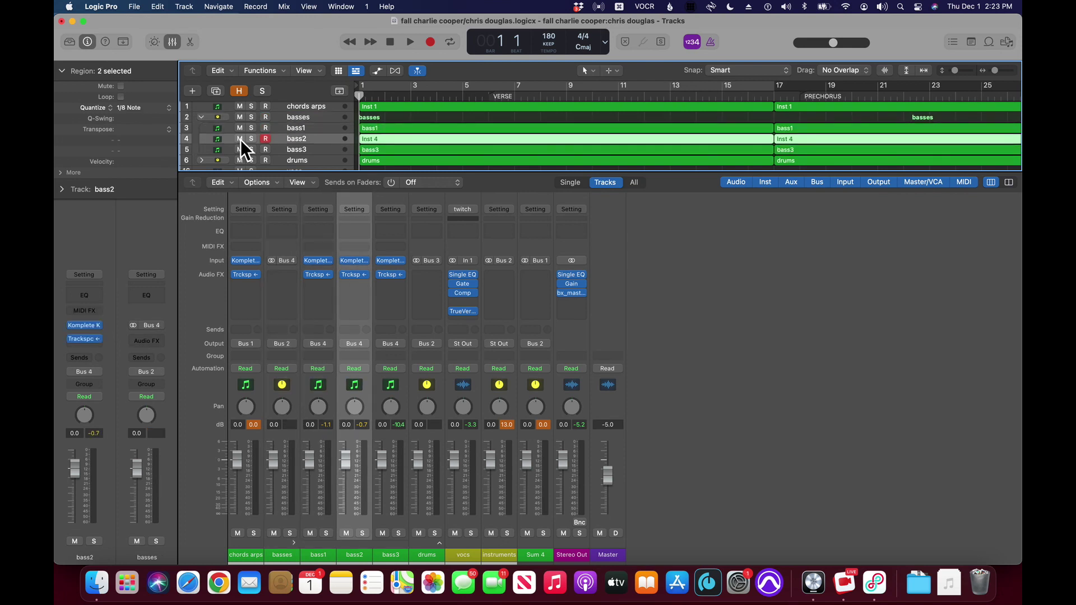
key(Up)
key(Up)
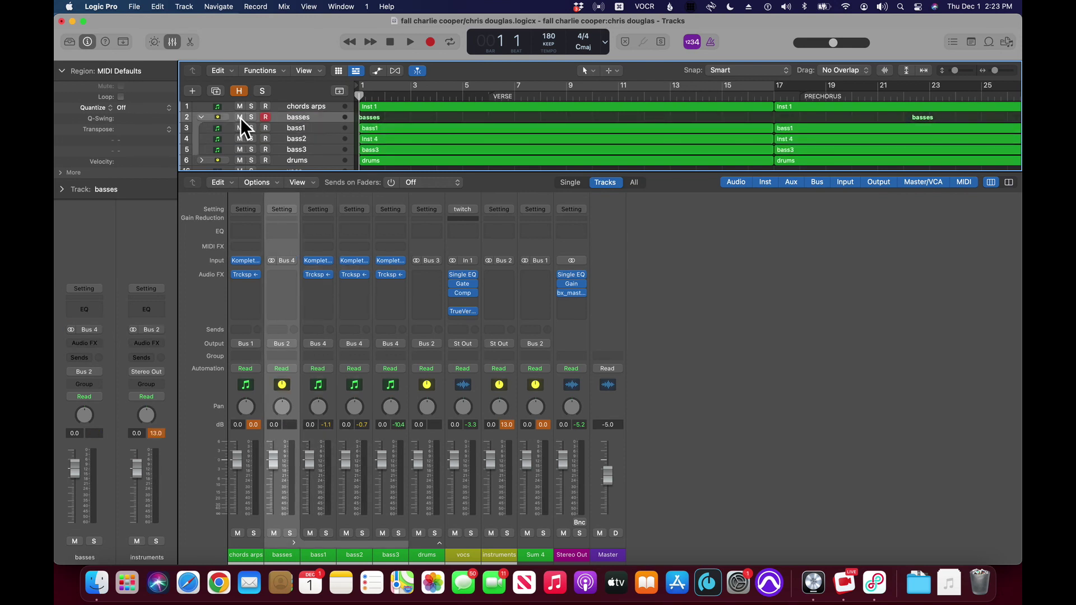
key(Left)
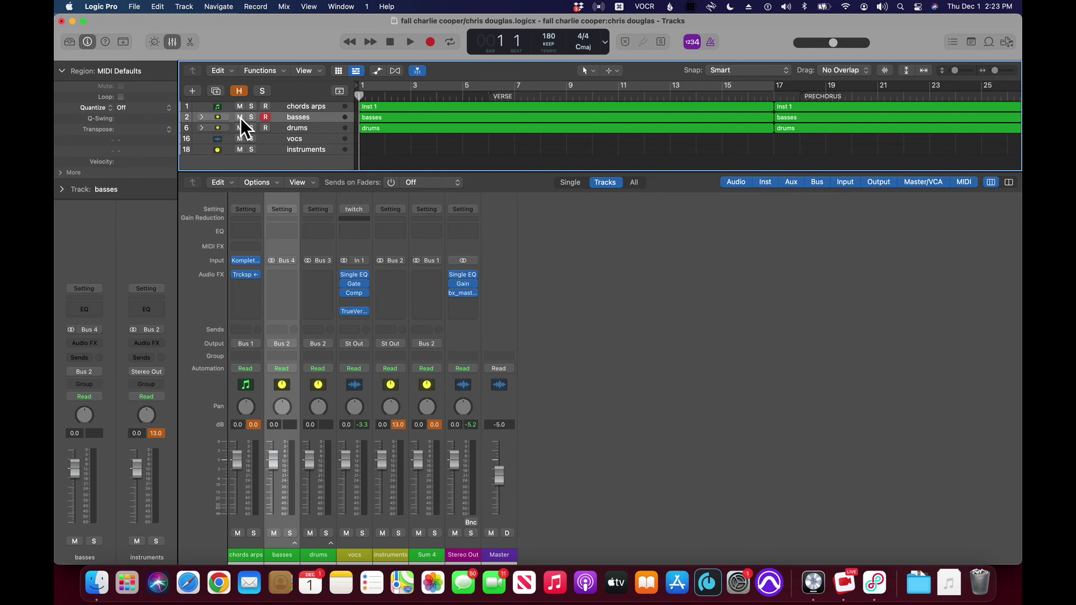
Step: Add a new track with the same settings as chords arps directly below it and select it for playing
key(Down)
key(Up)
key(Up)
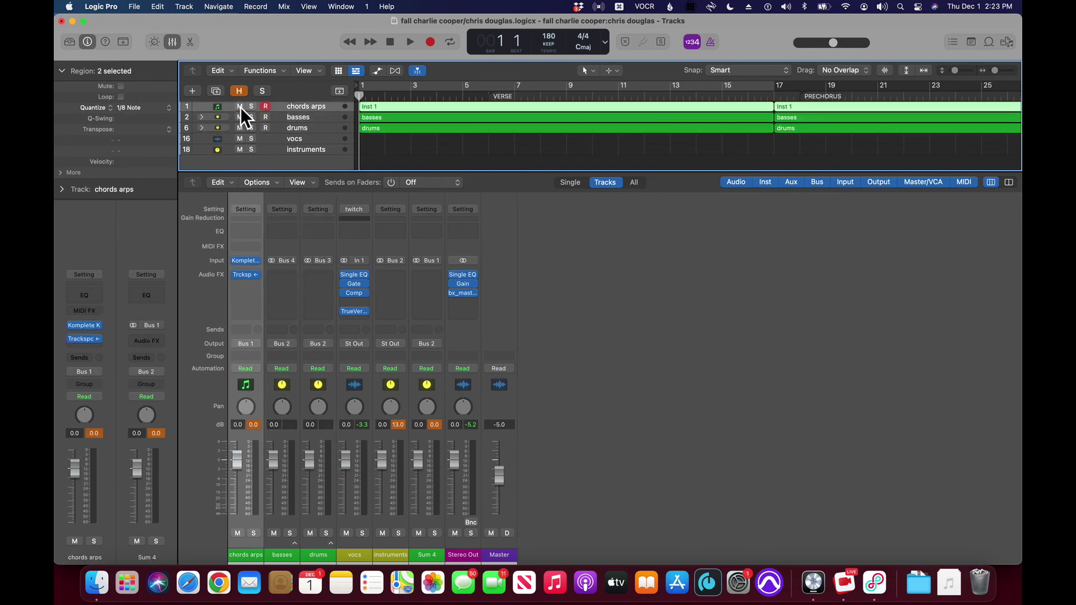
key(super+d)
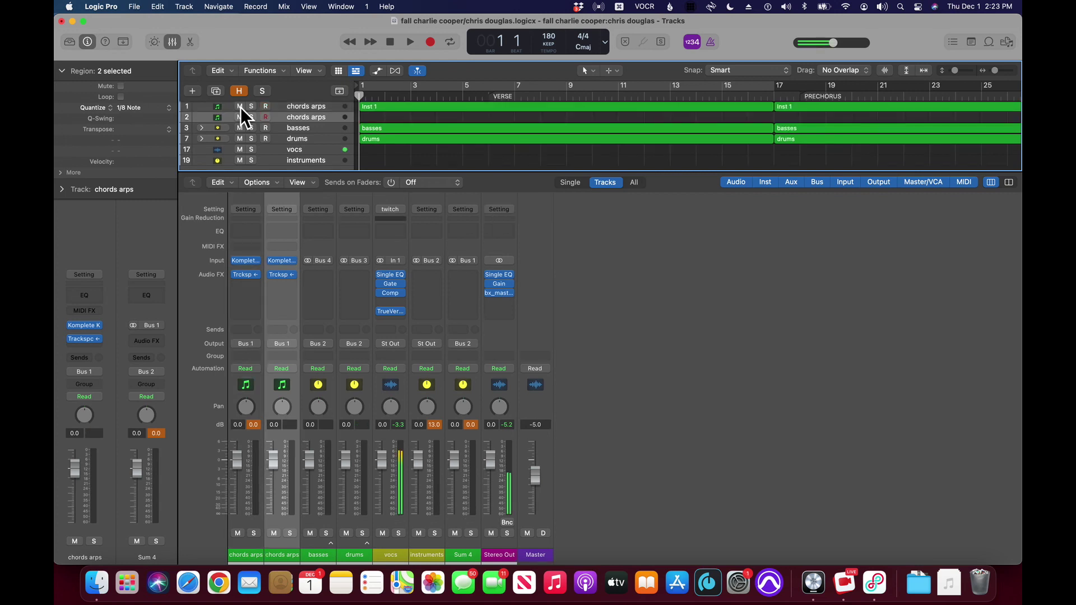
key(Down)
key(Up)
key(Down)
key(Up)
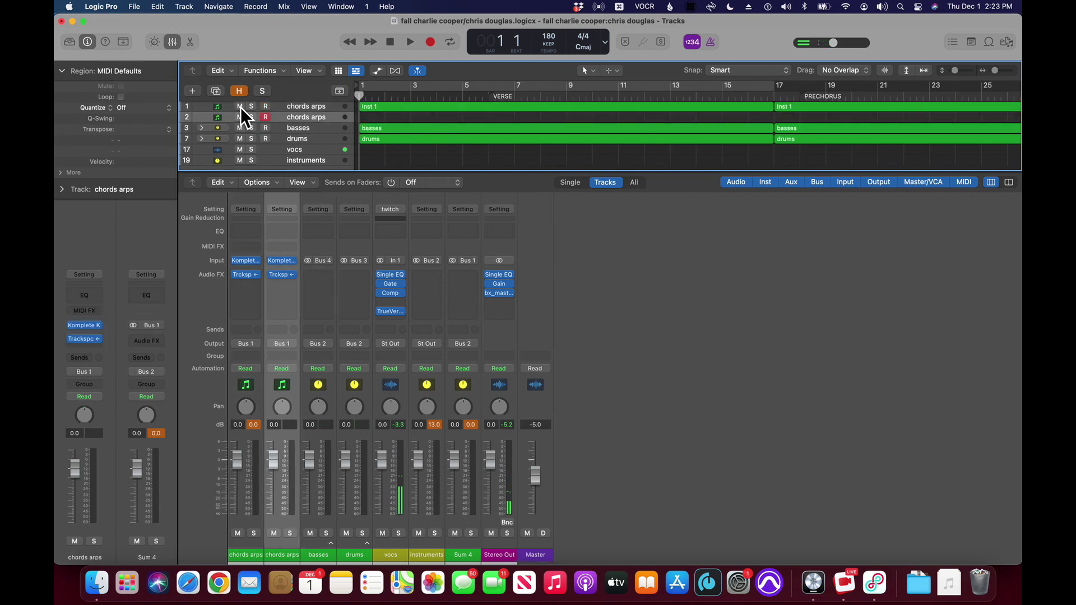
key(Up)
key(Down)
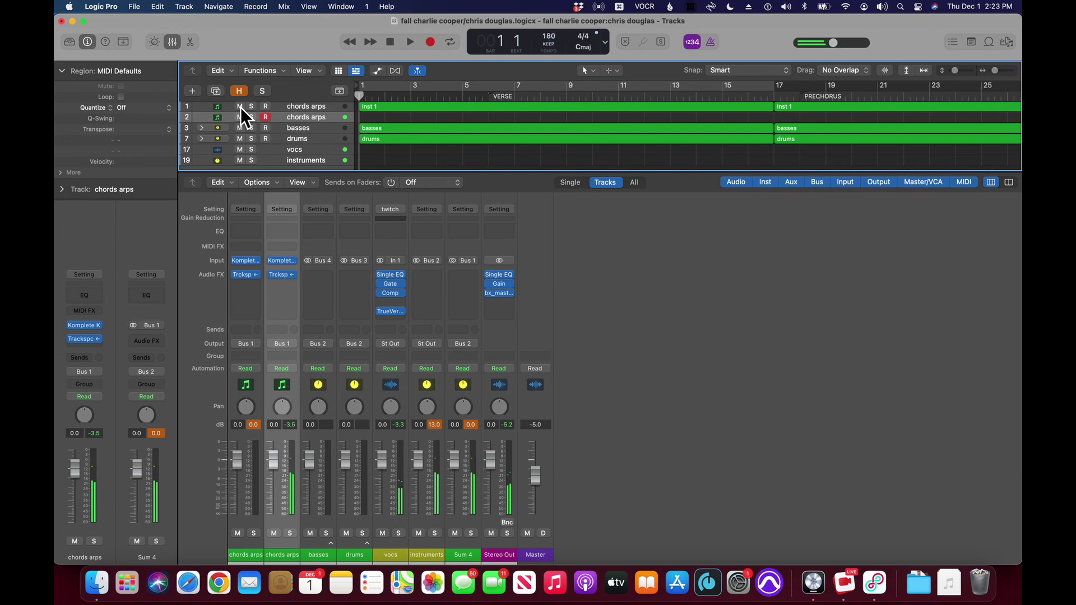
Step: Play the opening bars of the verse and remove the Trackspacer plug-in from the duplicated chords arps track
key(space)
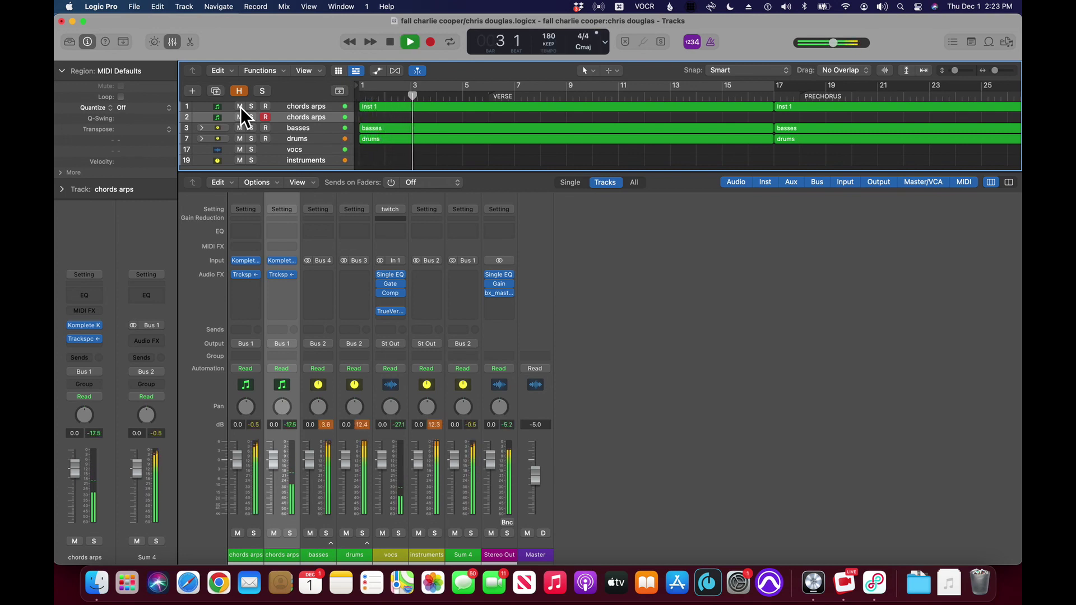
key(space)
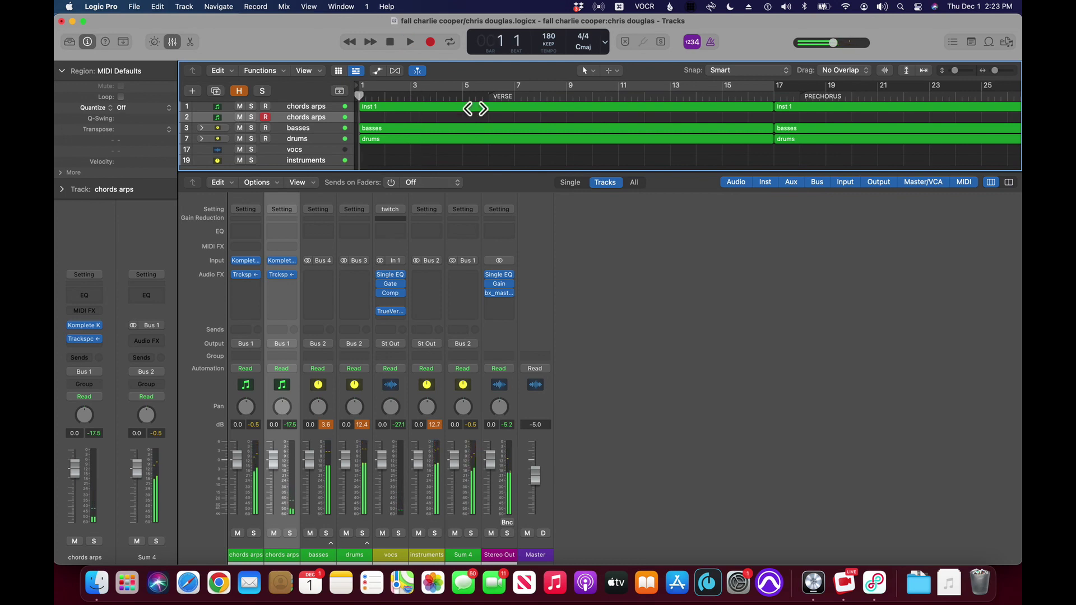
click(603, 443)
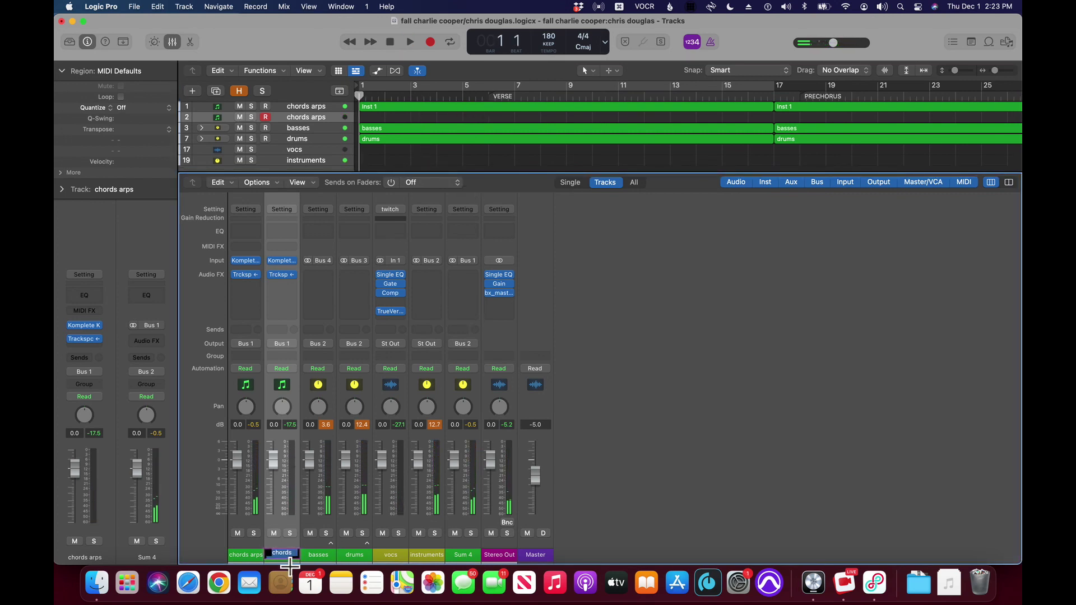
click(293, 275)
click(337, 295)
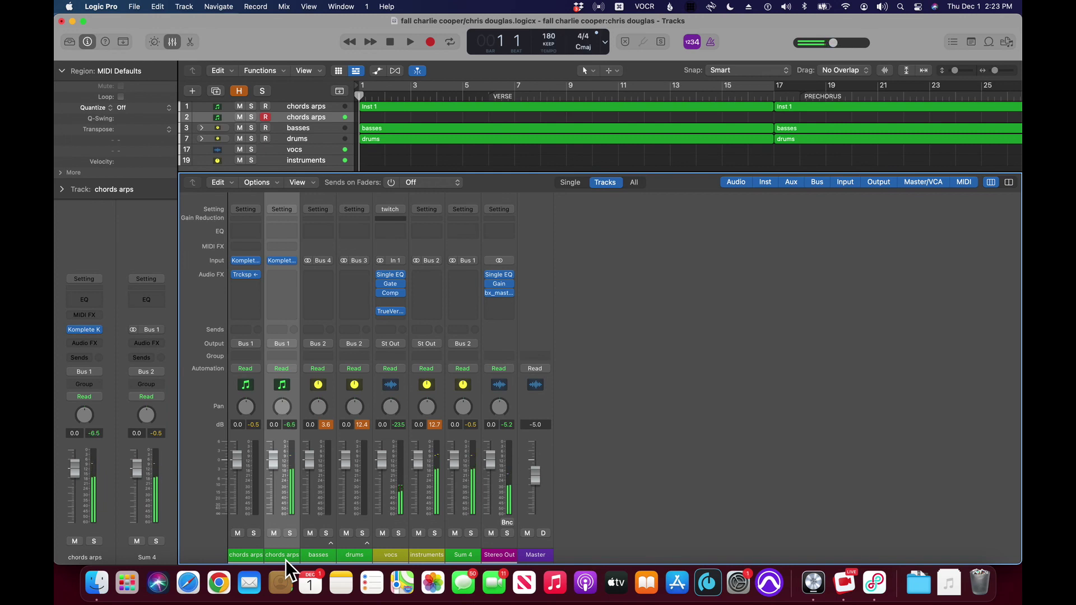
Step: Play the verse from the start while auditioning a new sound on the duplicated chords arps track, stopping around bar 12
key(space)
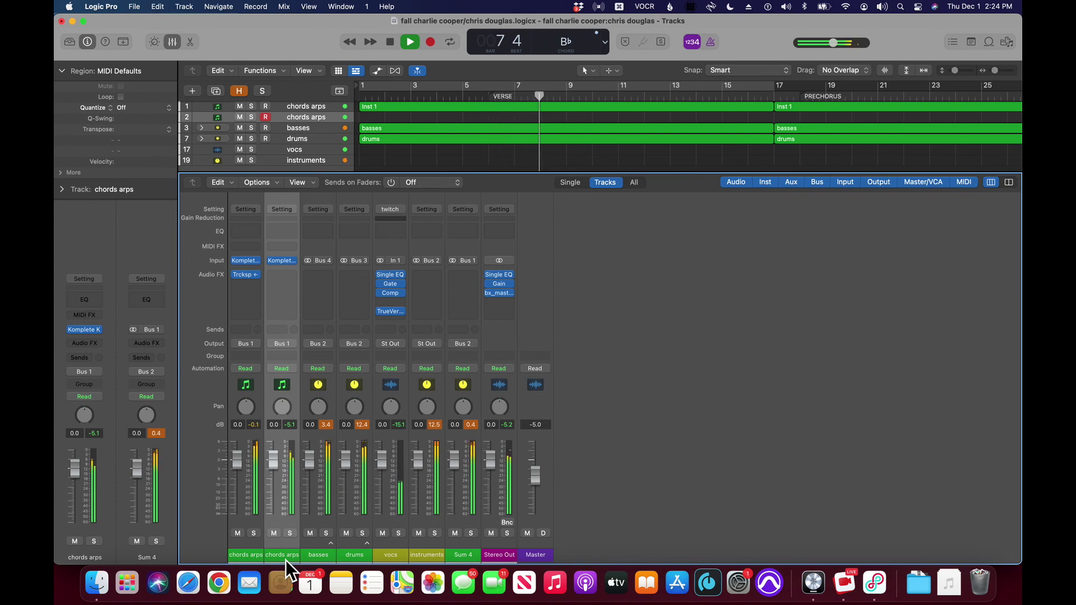
key(space)
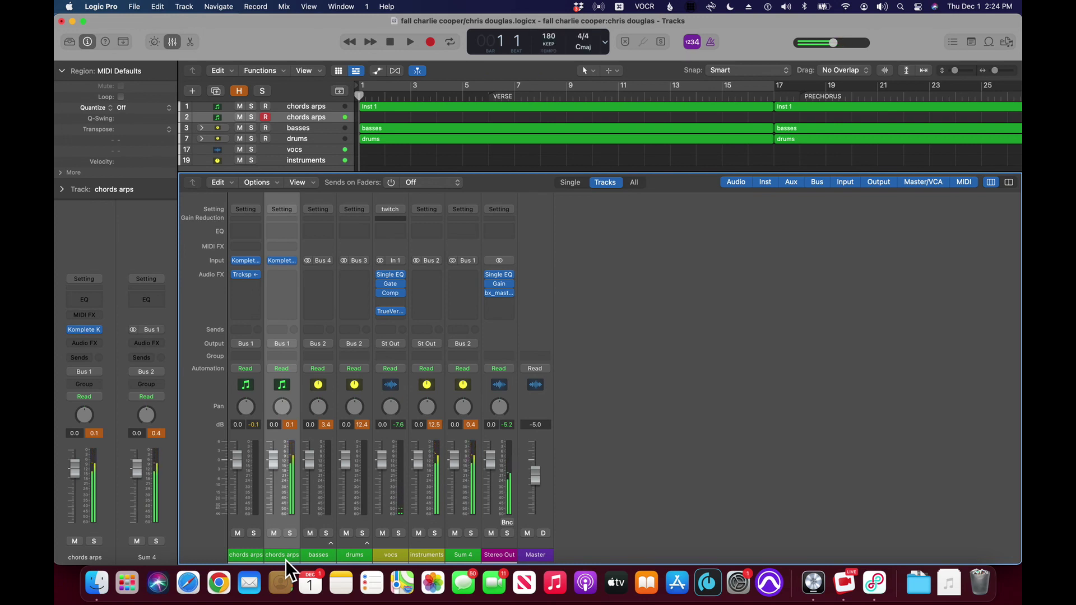
key(space)
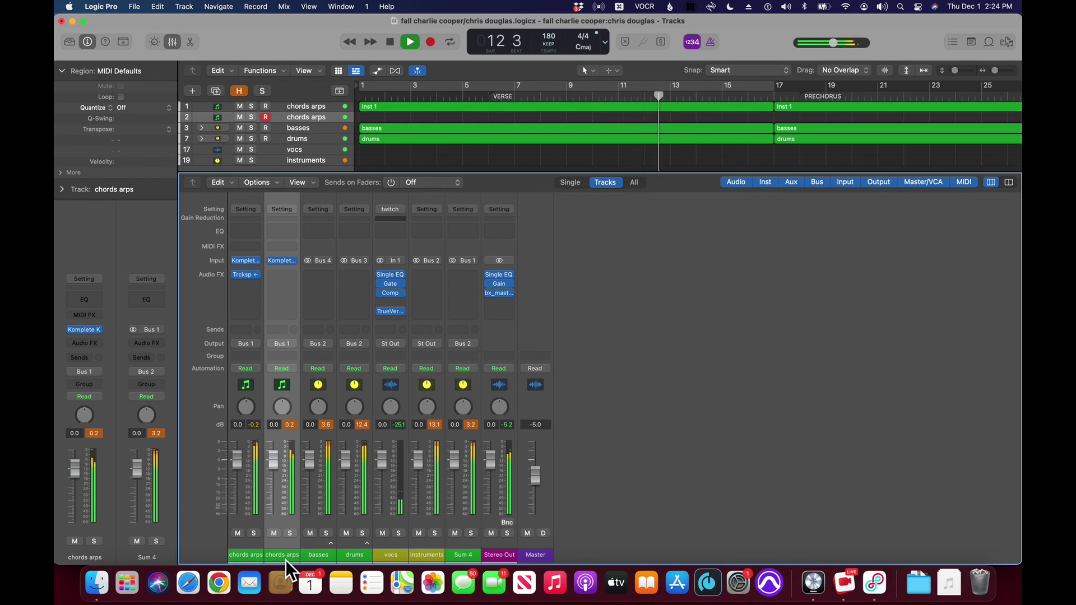
key(space)
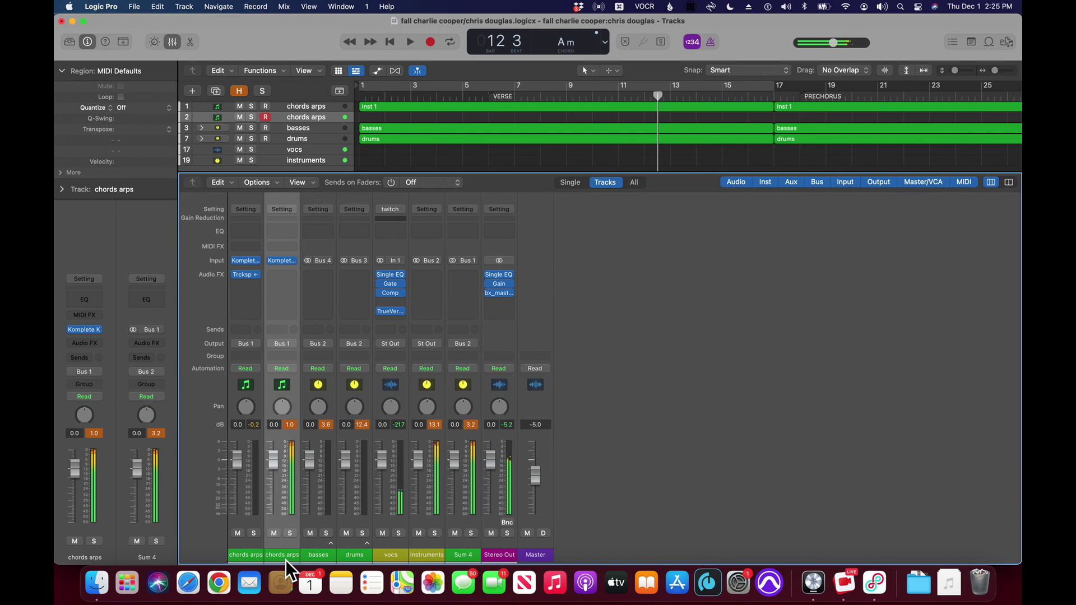
Step: Record a new part on the duplicated chords arps track through the verse, from bar 1 up to bar 17
key(space)
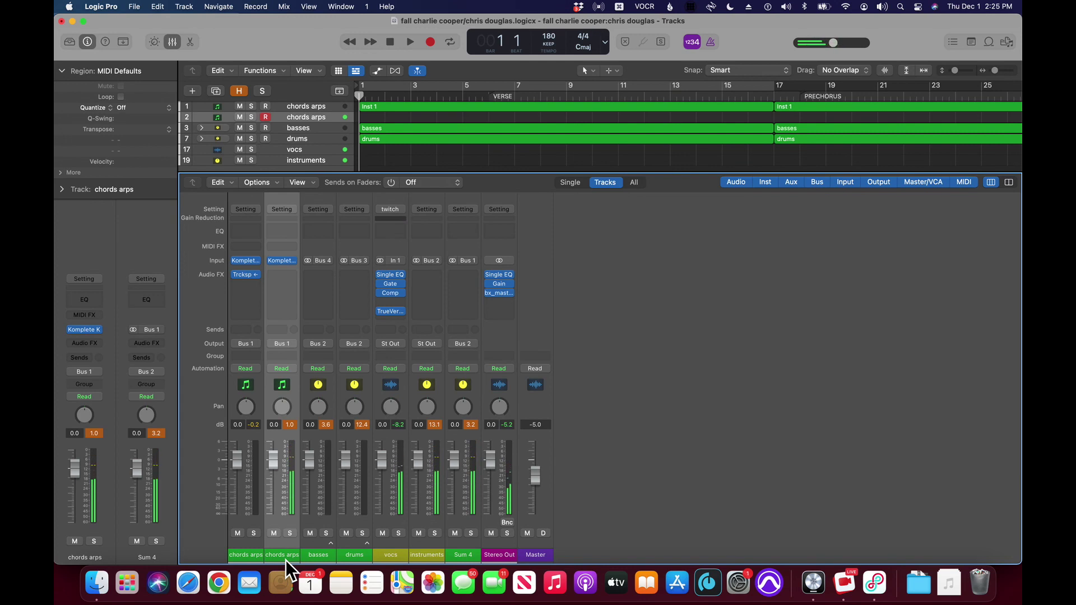
key(r)
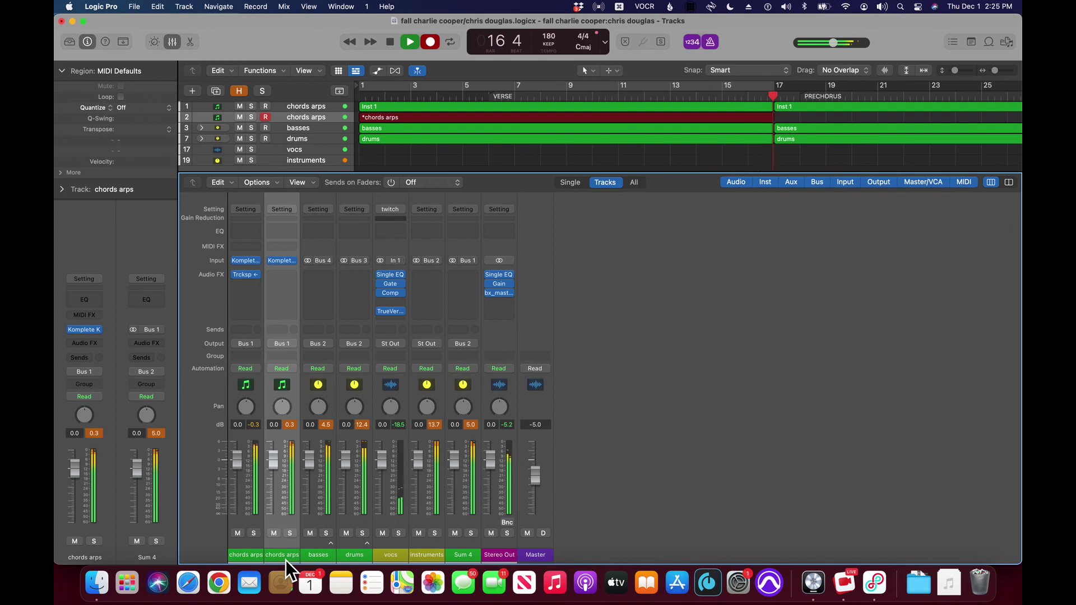
key(space)
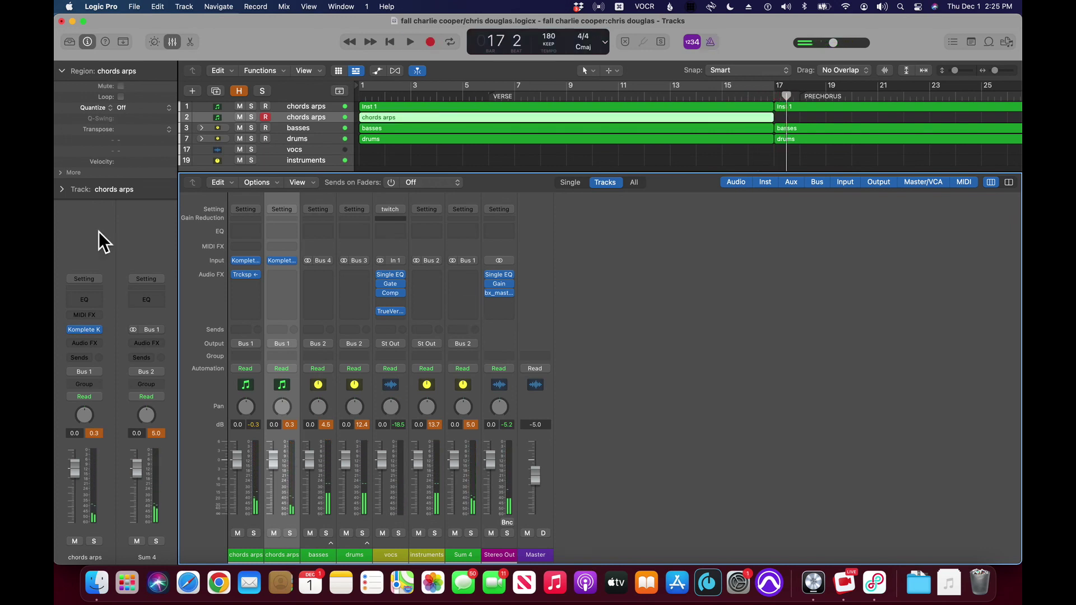
Step: Quantize the recorded chords arps region to 1/8 notes and repeat it from bar 17 for the prechorus
click(169, 110)
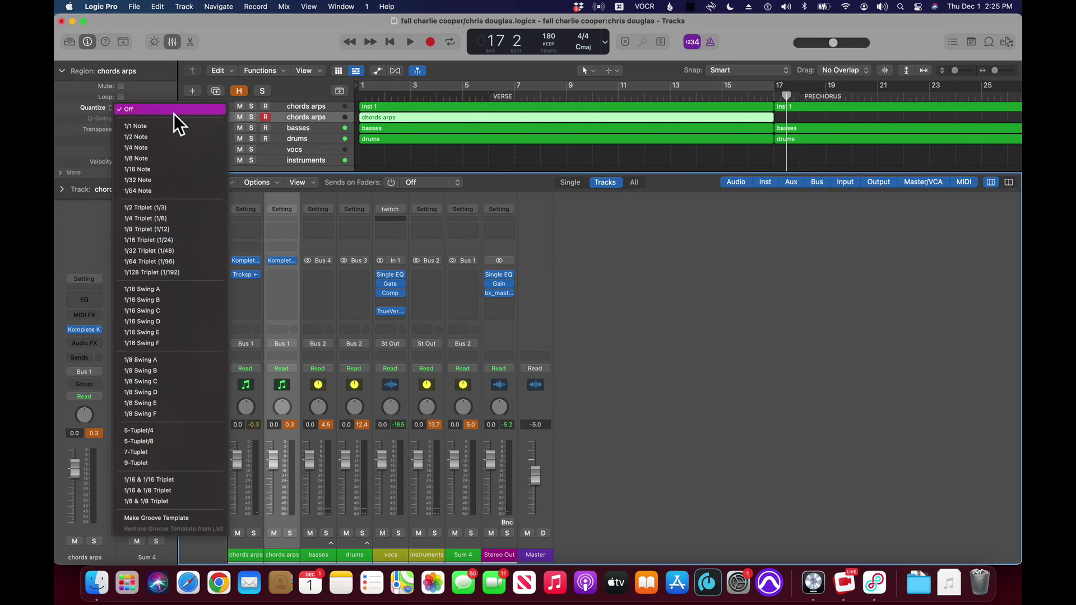
click(174, 163)
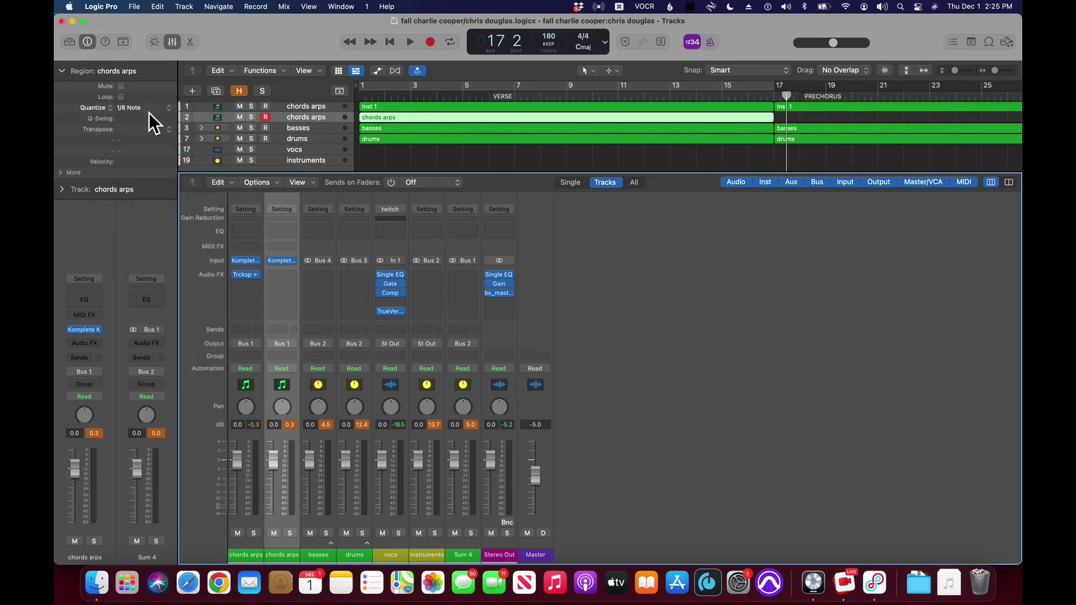
key(space)
key(space)
key(Right)
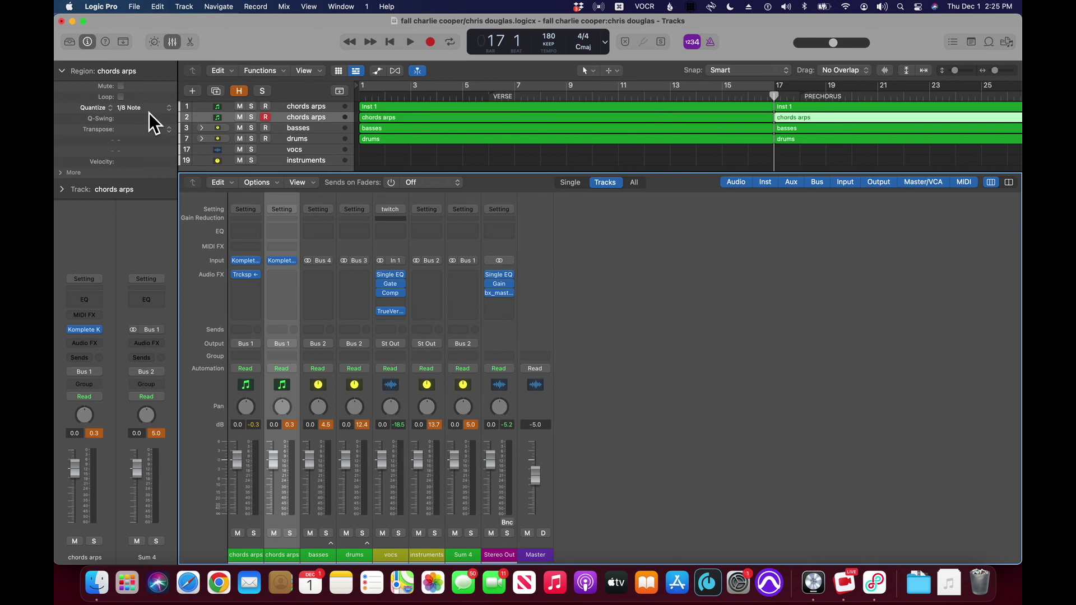
Step: During playback, add stereo Trackspacer 2.5 to the second chords arps track with the quick sidechain preset and kick (Inst 2) as side chain
key(Return)
key(space)
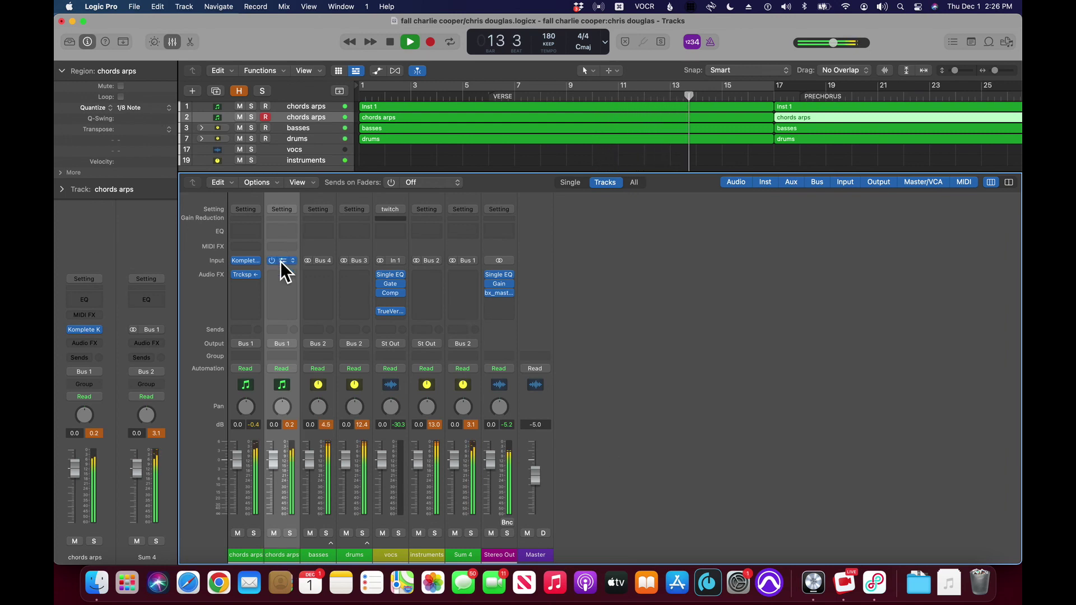
click(285, 278)
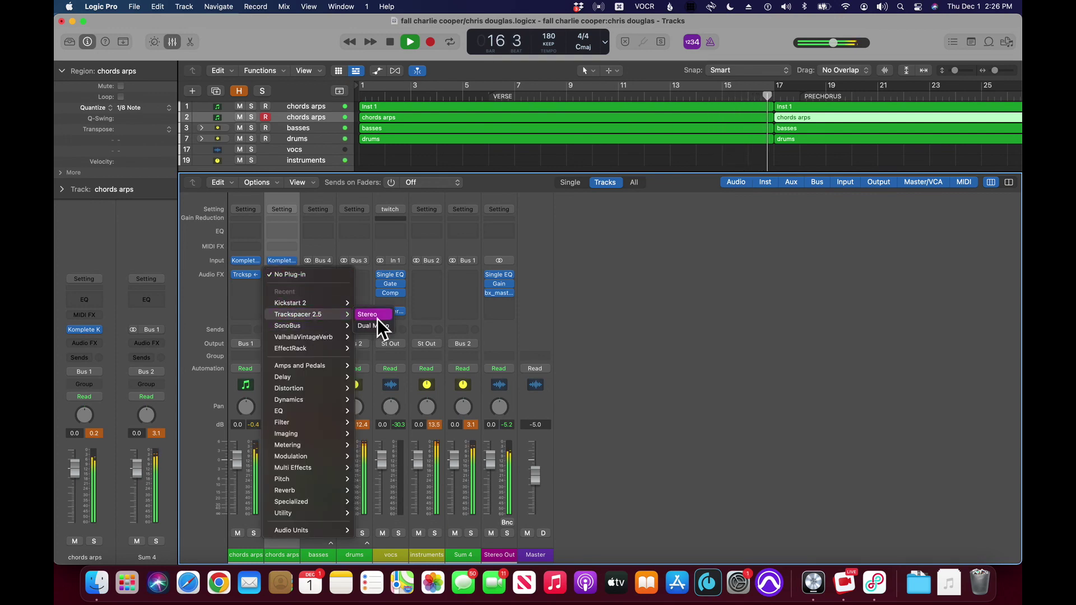
click(377, 319)
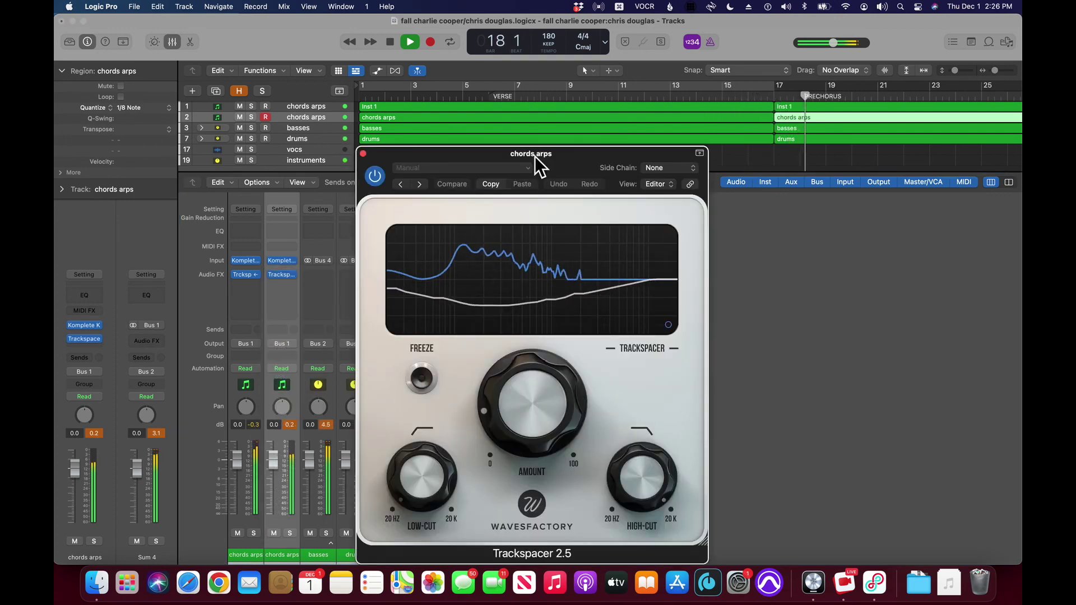
click(465, 169)
click(497, 397)
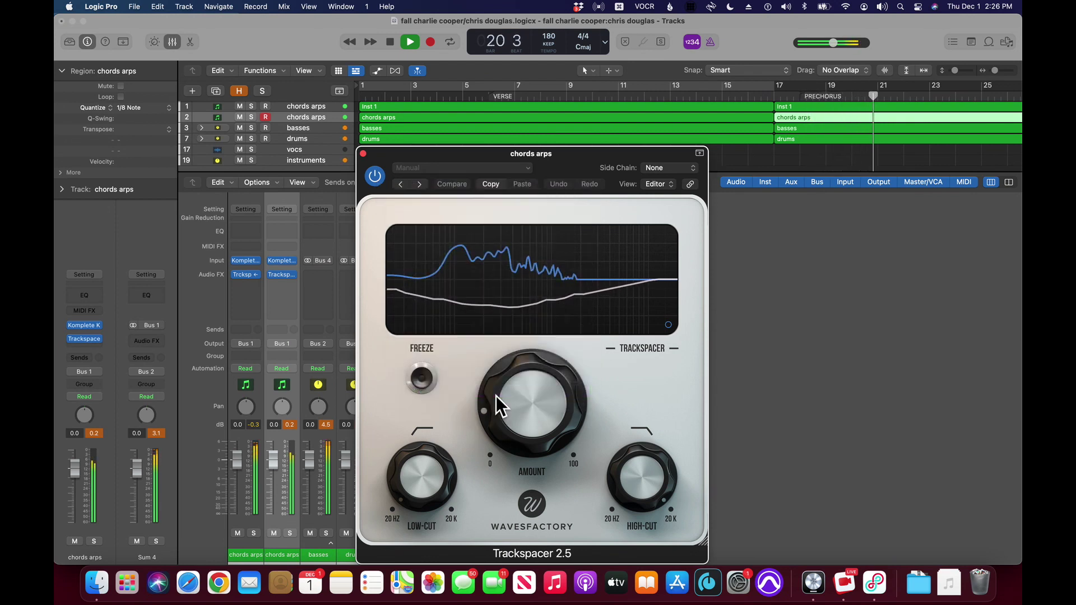
click(670, 170)
mouse_move(668, 211)
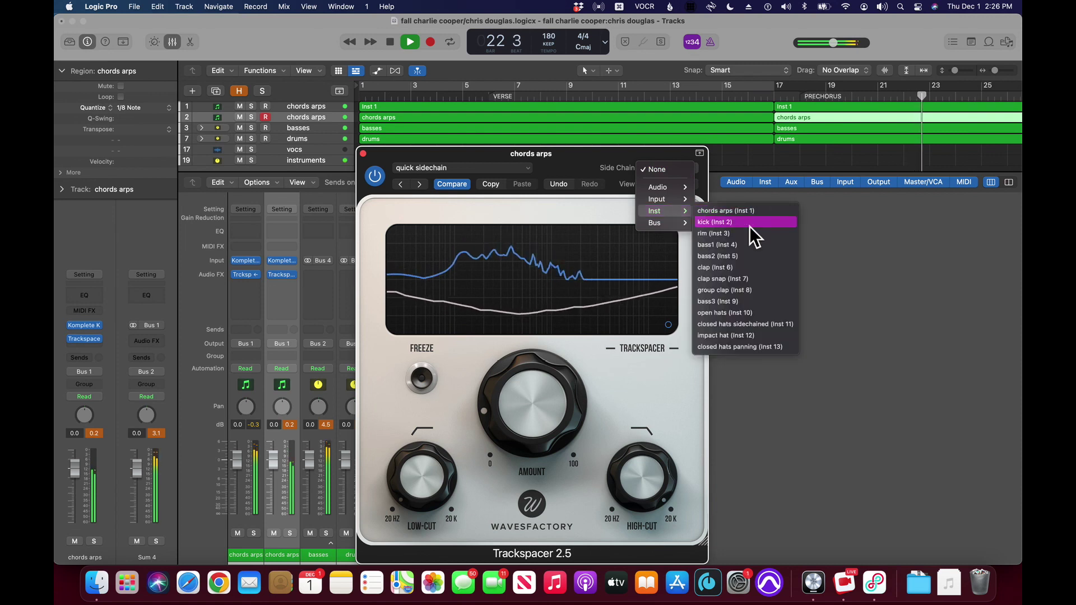
click(749, 225)
key(super+w)
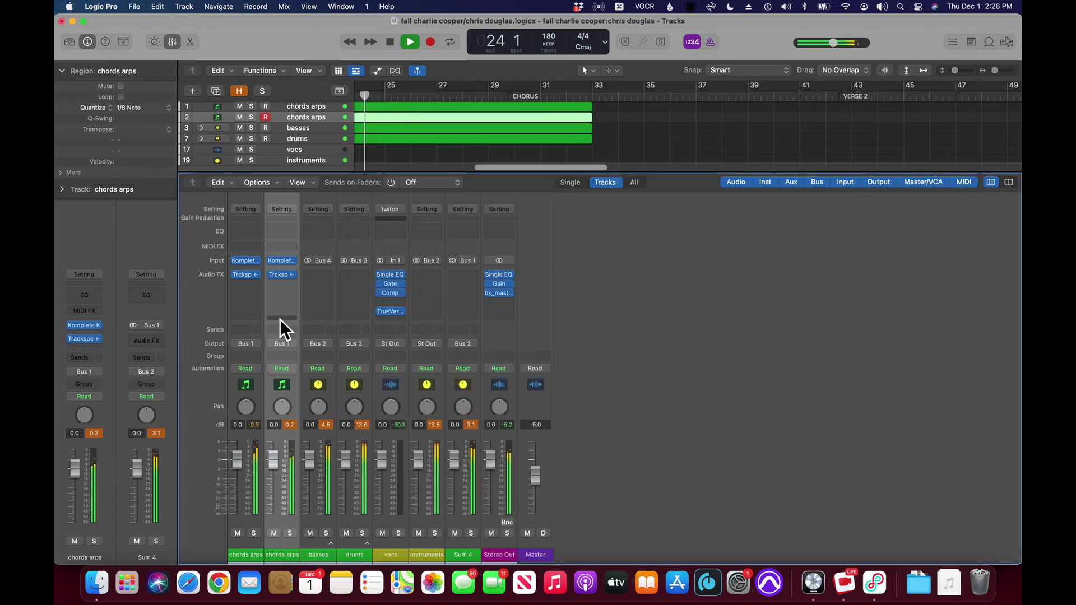
key(space)
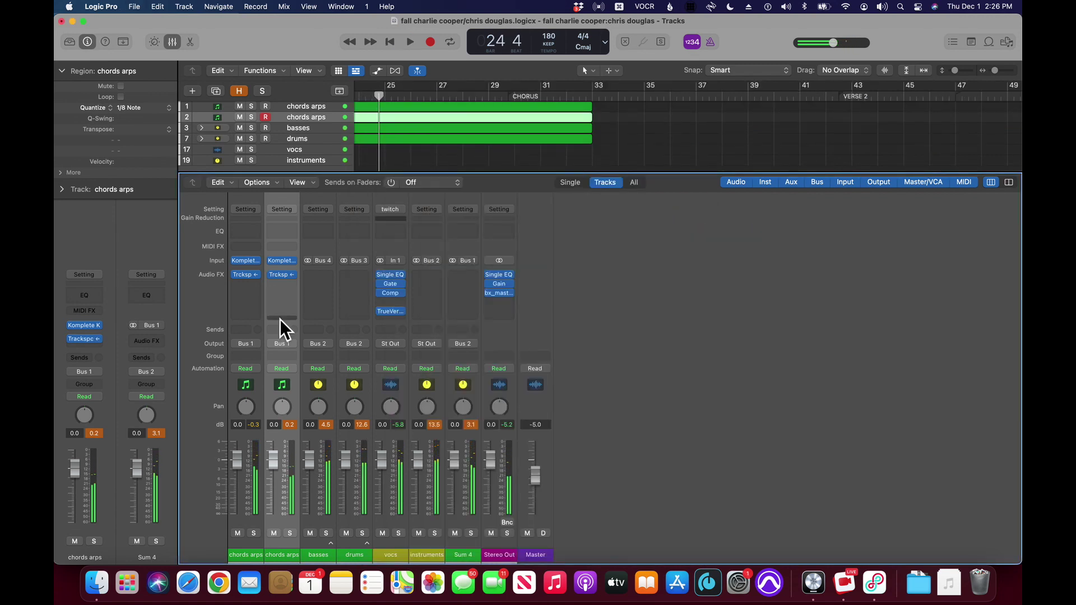
Step: Play the verse from the start, briefly soloing the second chords arps track to check its sidechained sound
key(Return)
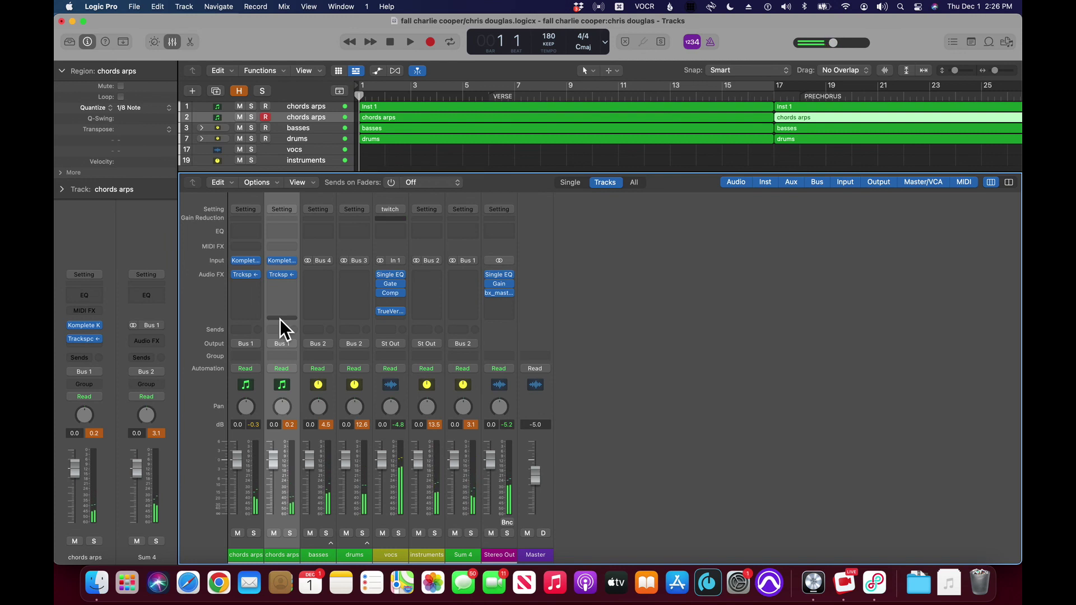
key(alt+period)
key(Return)
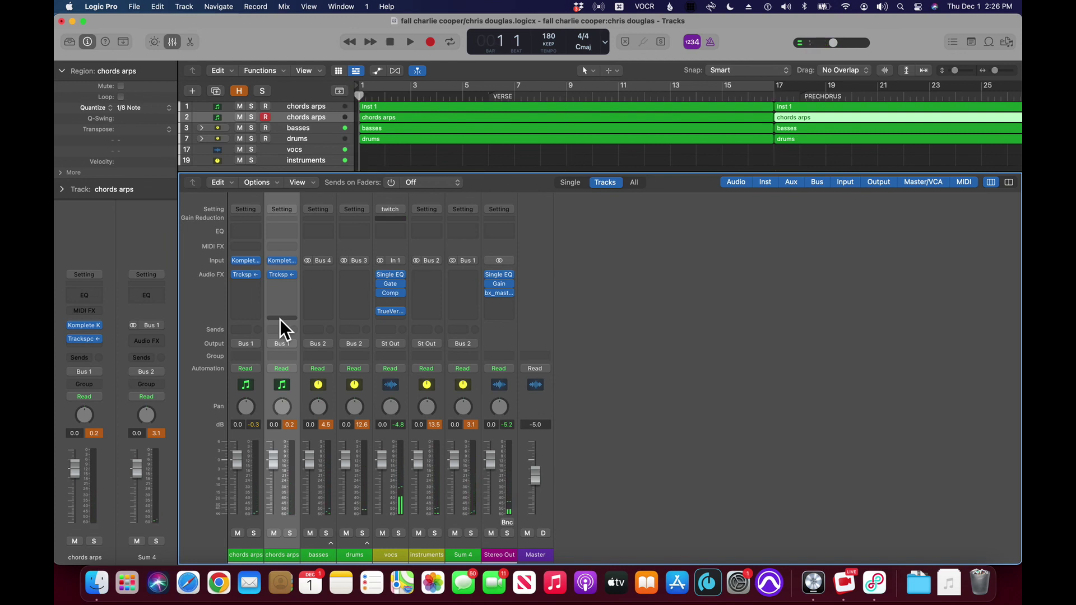
key(space)
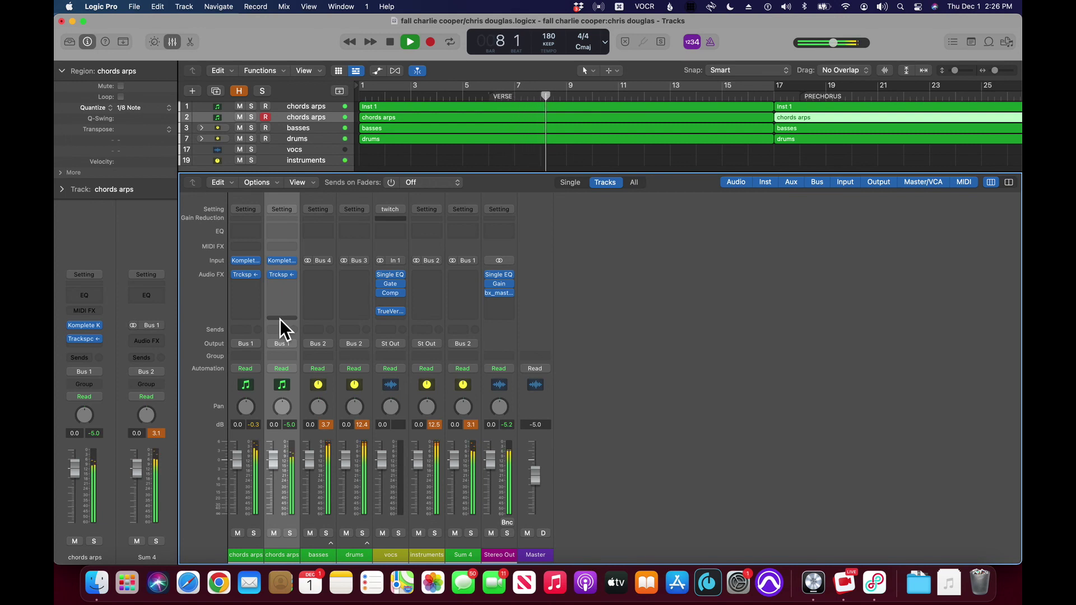
key(s)
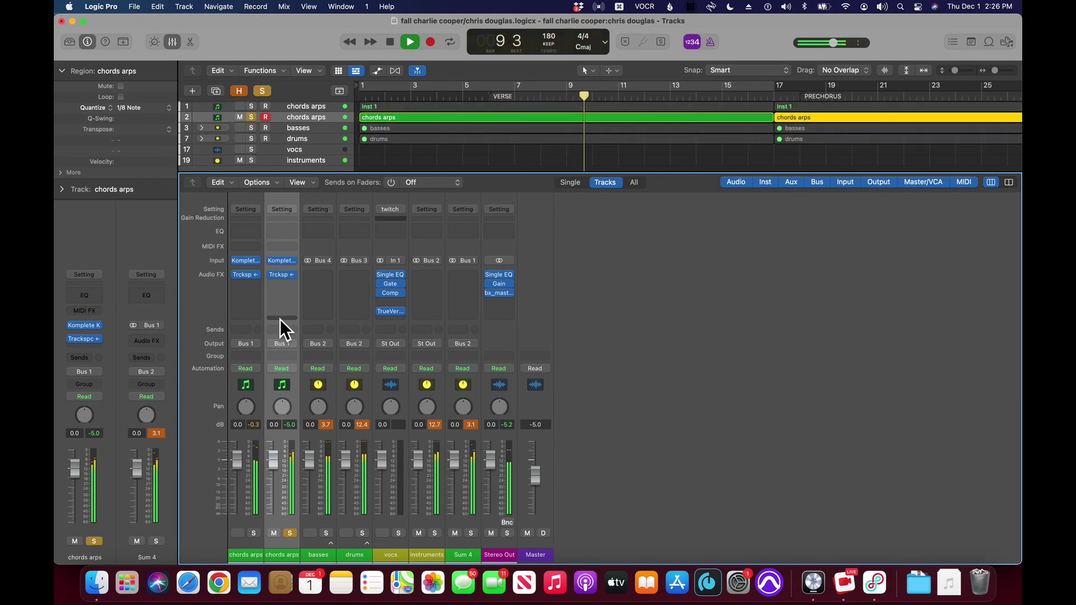
key(s)
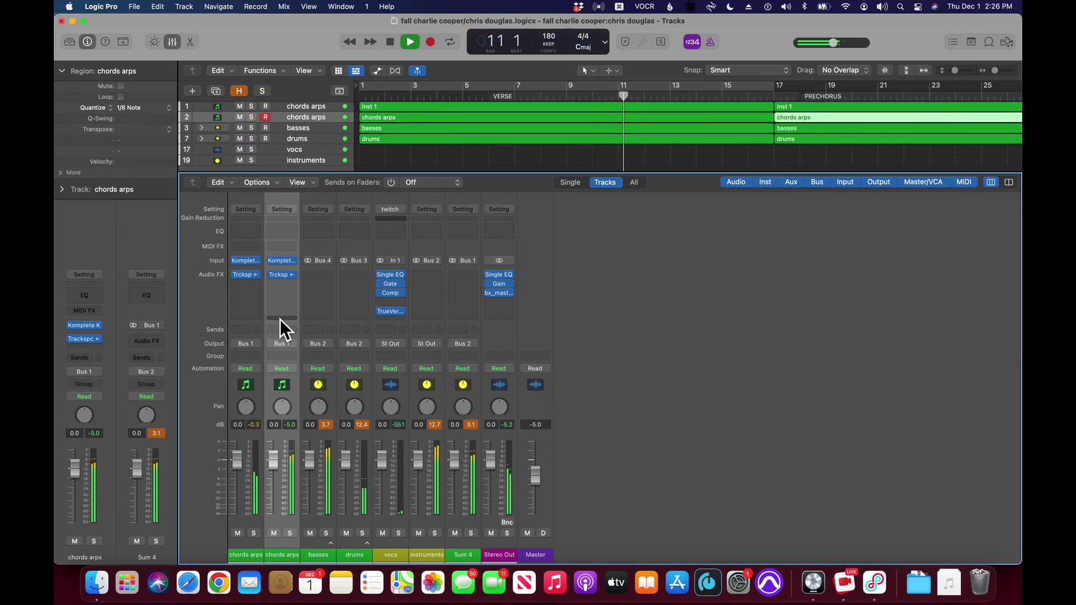
key(space)
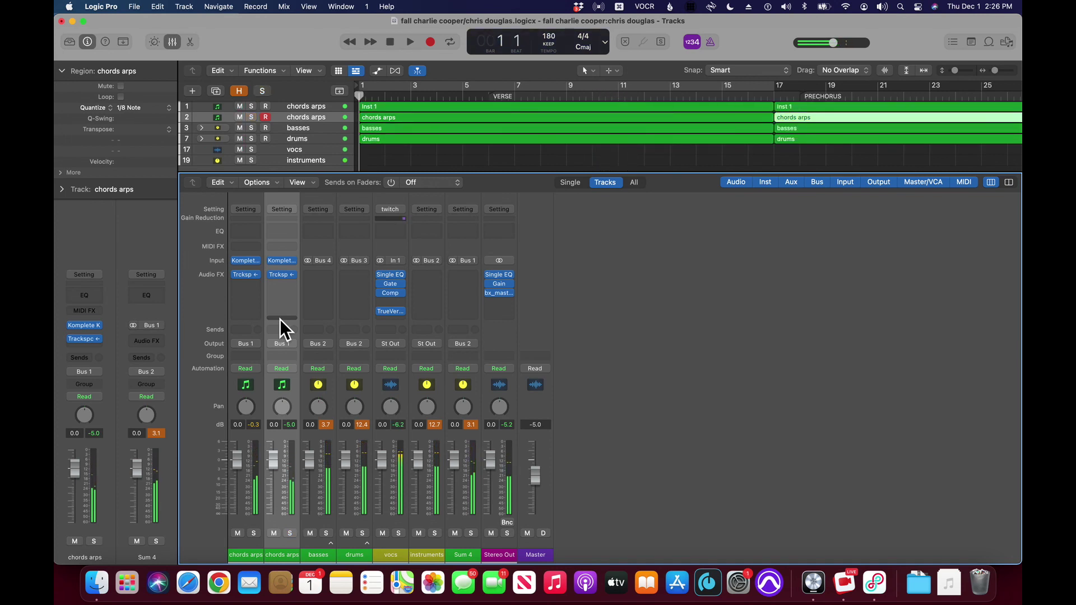
Step: Replay the verse with both chords arps tracks soloed, isolate the second one, and clear the solos before returning to bar 1
key(space)
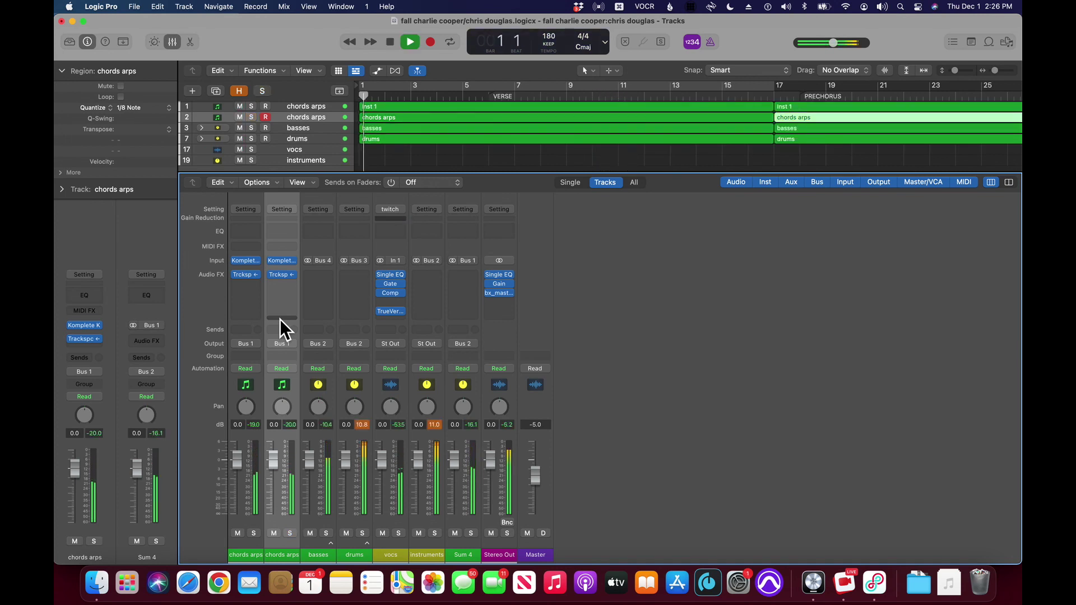
key(s)
key(s)
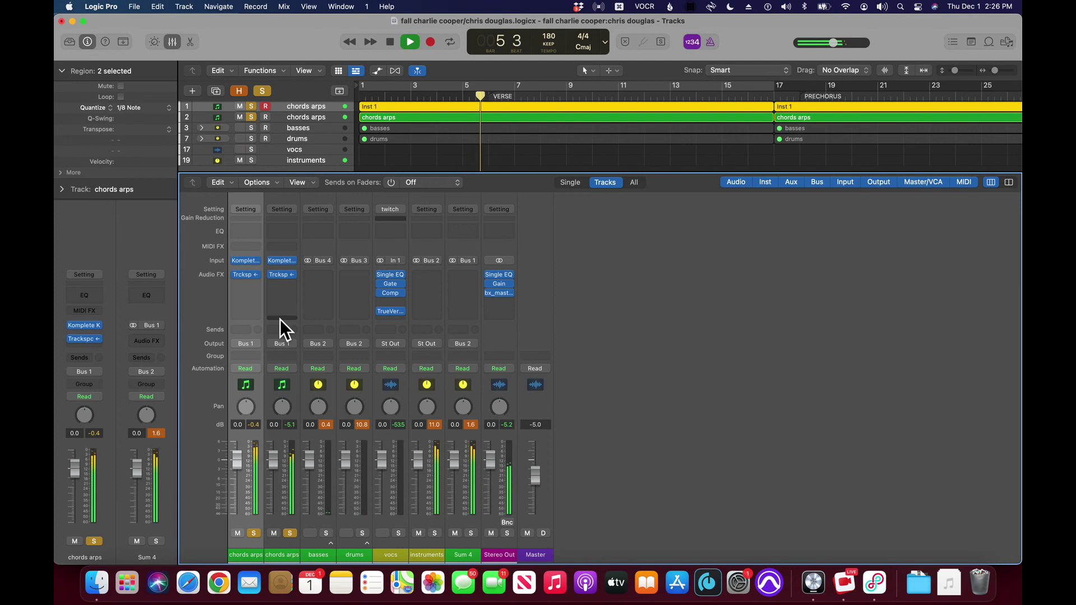
key(s)
click(281, 318)
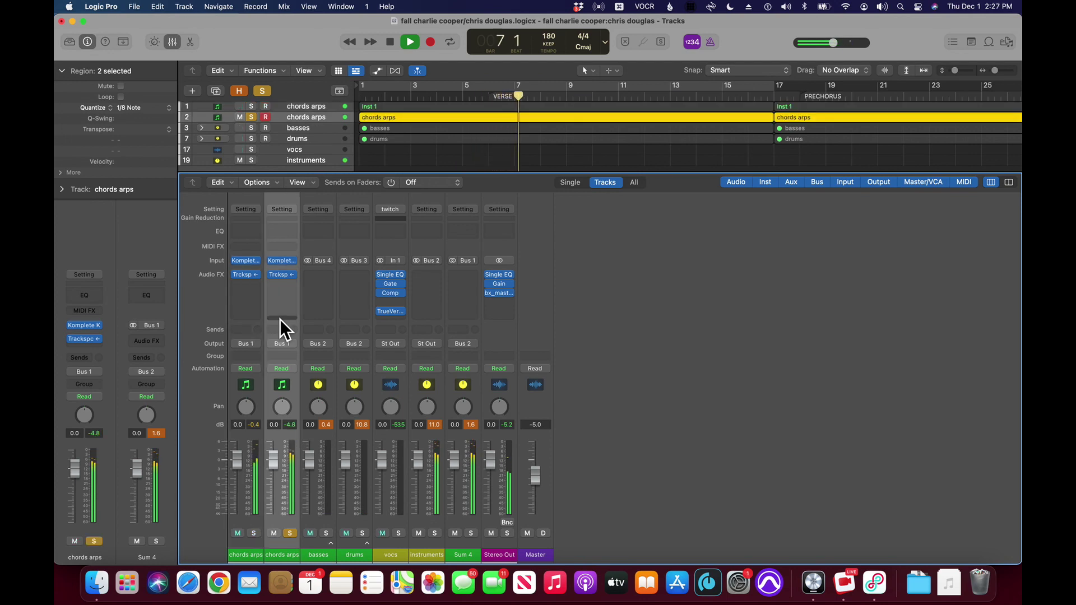
key(s)
key(space)
key(Return)
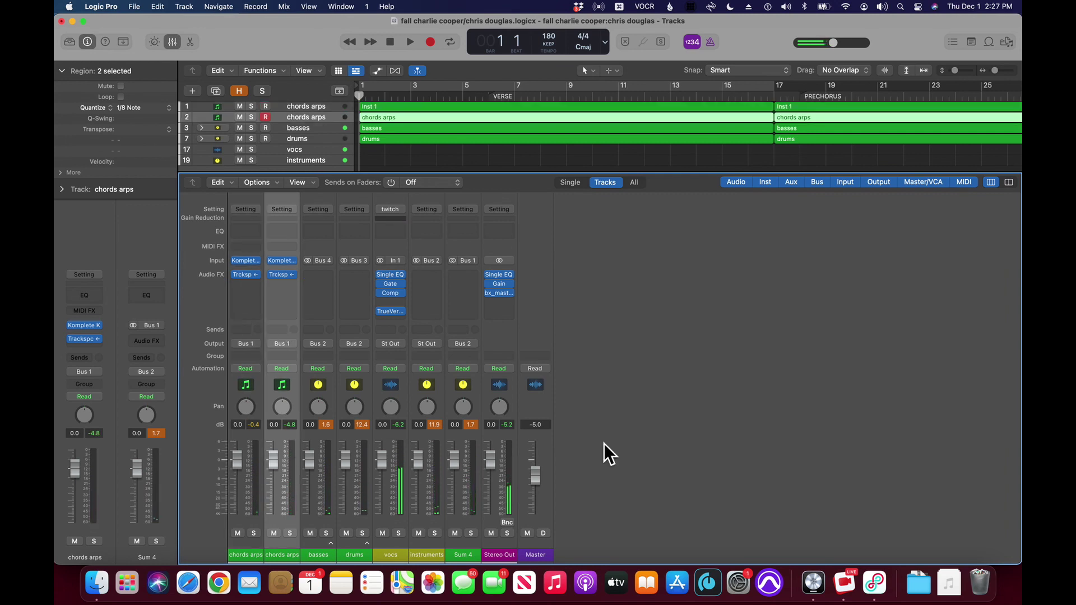
Step: Rename the second chords arps track as chords arps2
click(464, 70)
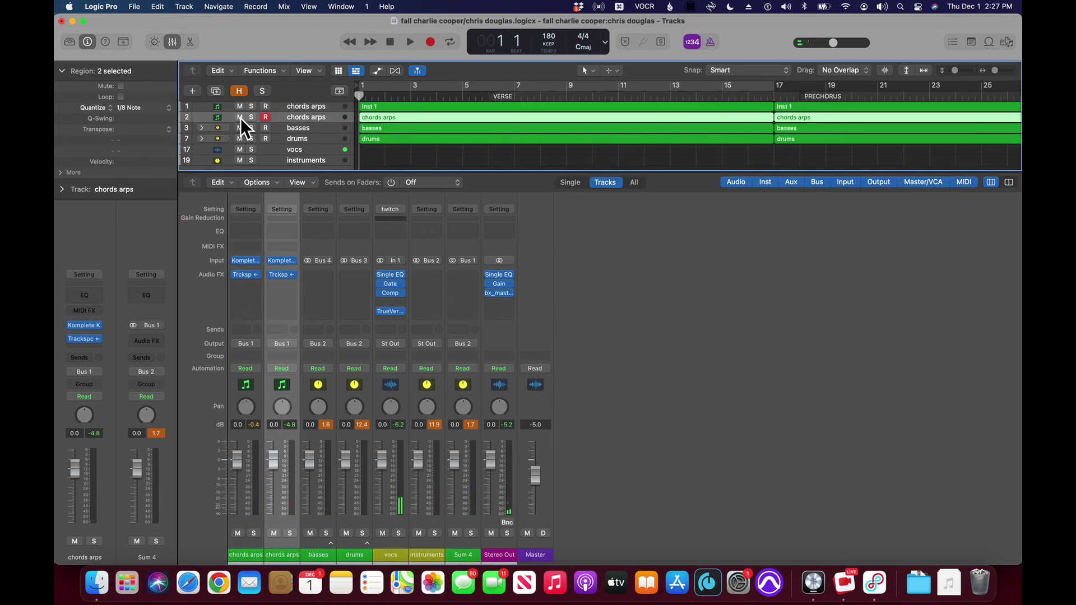
key(Up)
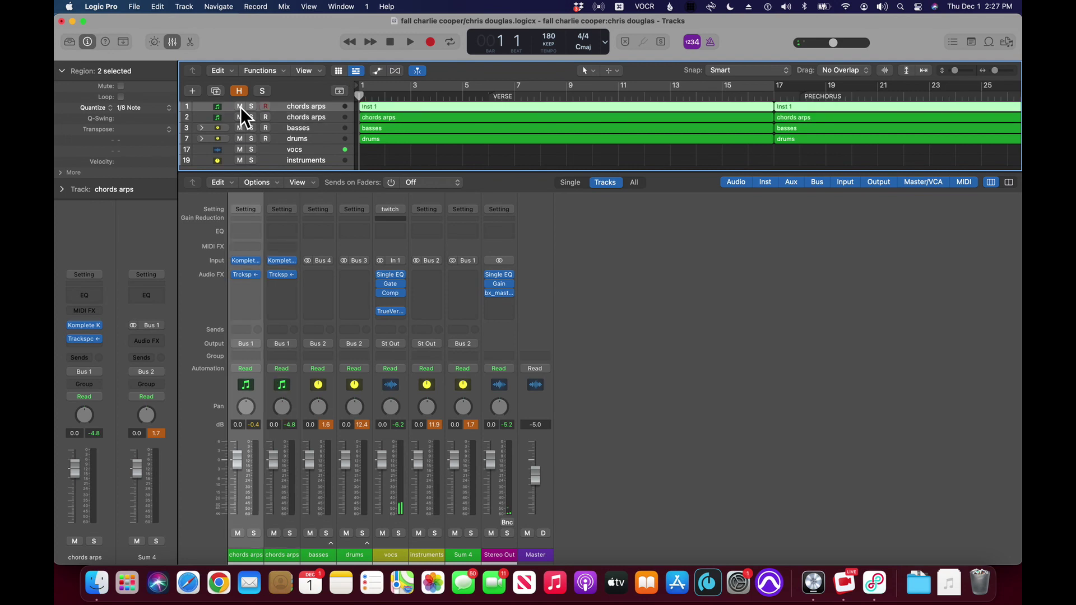
key(Down)
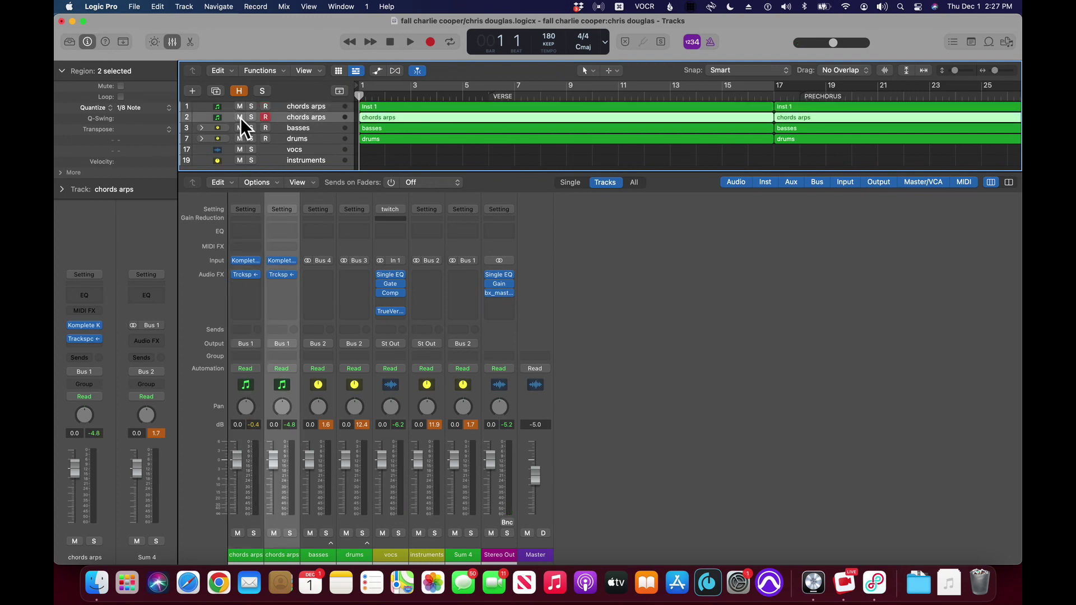
key(shift+Return)
text(chords arps2)
key(Return)
Step: Rename the first chords arps track as chords arps1
key(Up)
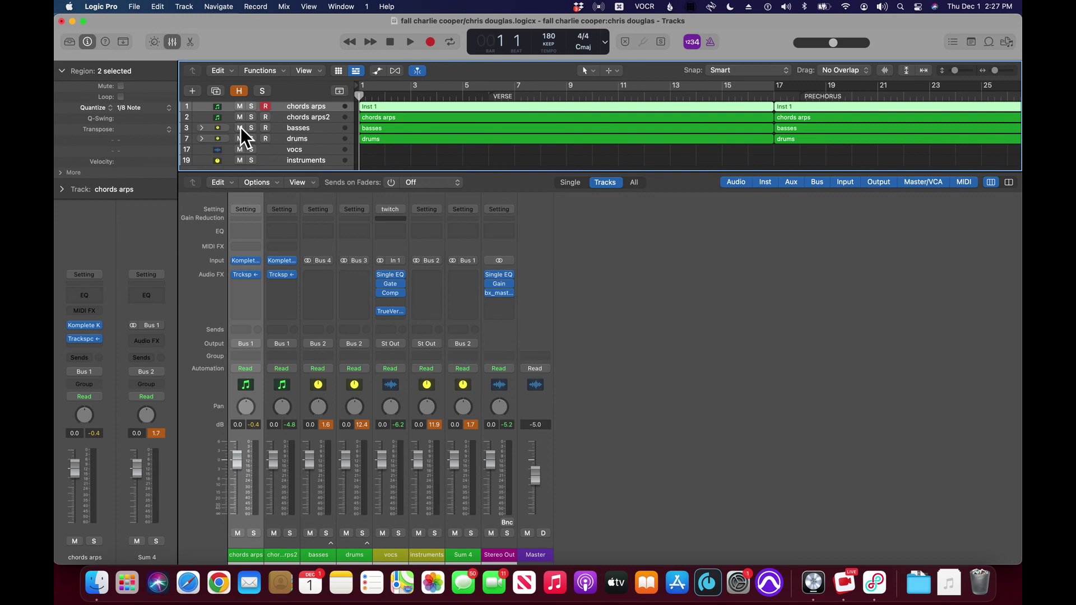
key(shift+Return)
text(chords arps1)
key(Return)
Step: Add a new track with the same settings below chords arps2 and play the verse while auditioning a part on it
key(Down)
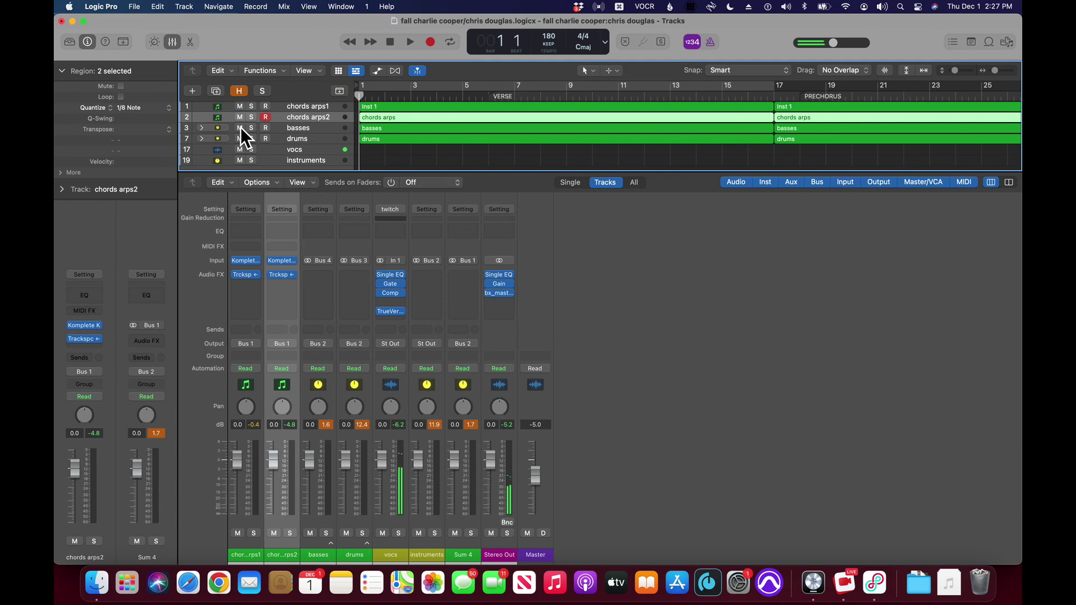
key(super+d)
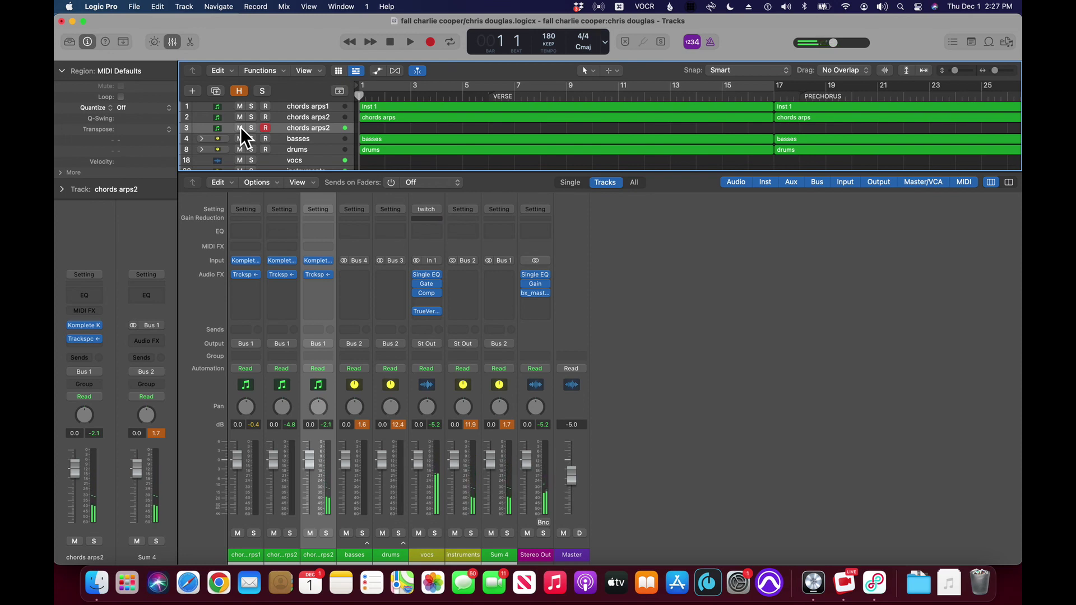
key(space)
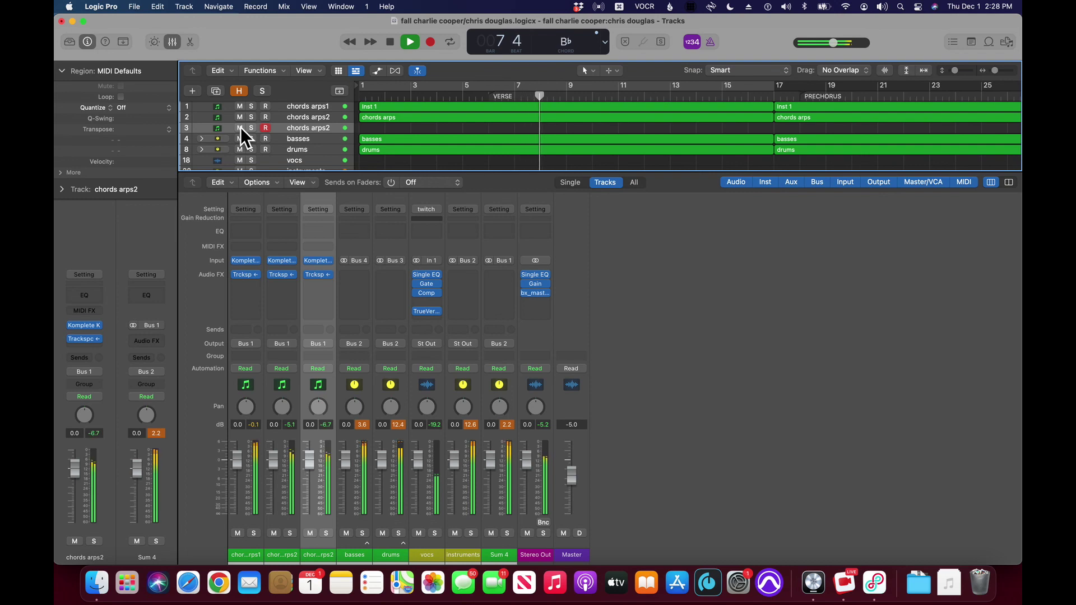
key(space)
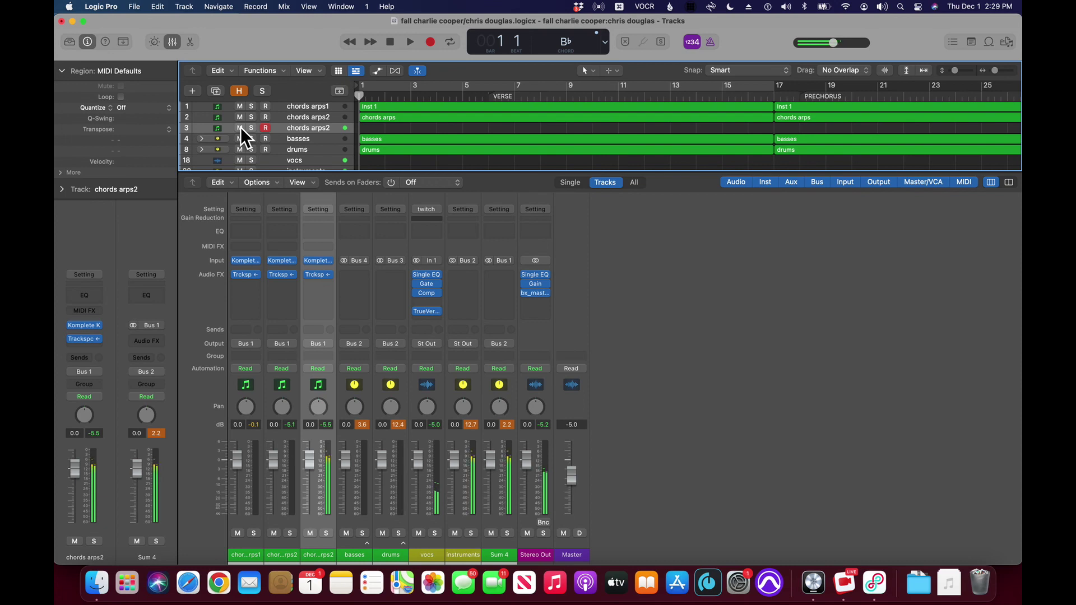
key(r)
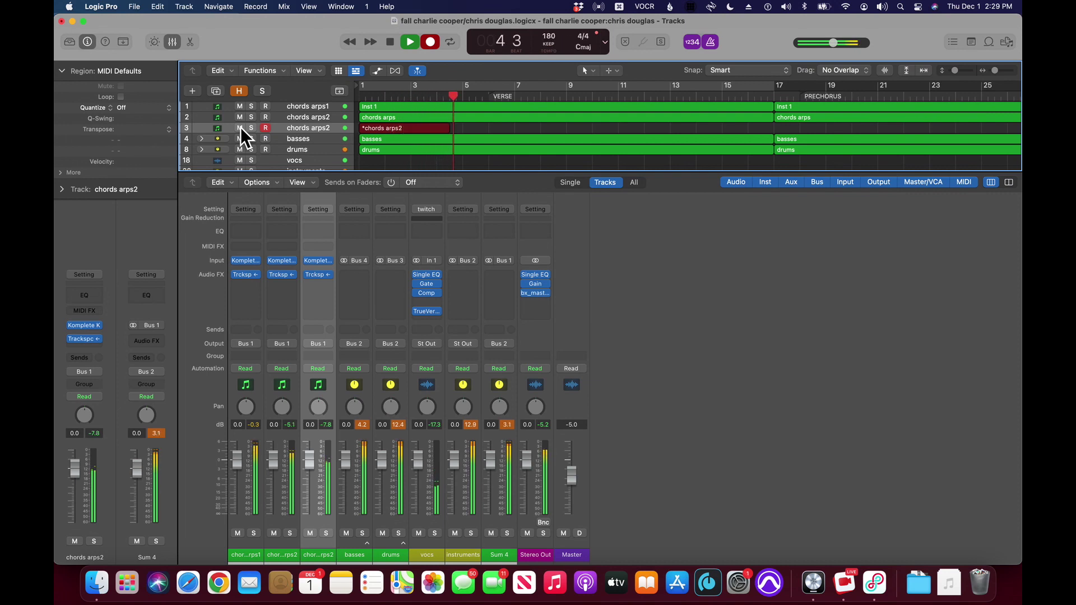
key(space)
key(Delete)
Step: Record a part on the third chord track from the start of the verse up to bar 17
key(Return)
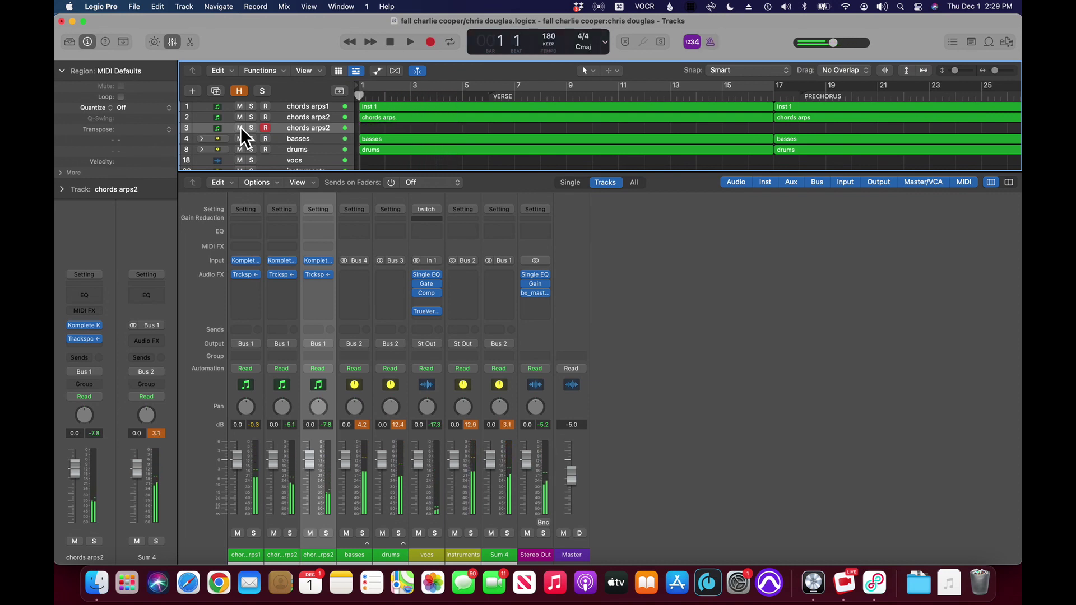
key(r)
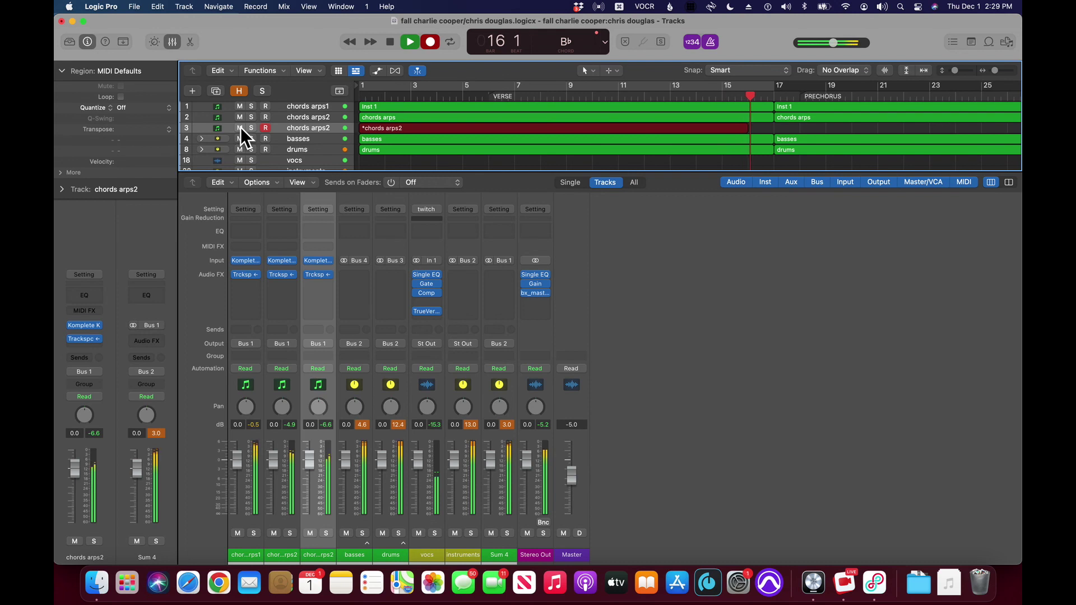
key(space)
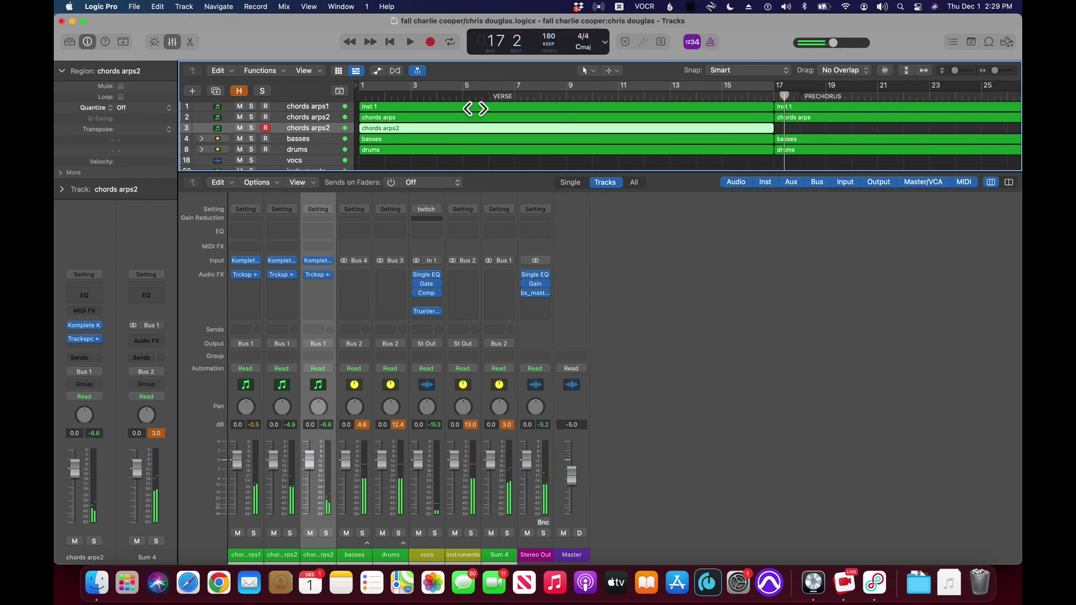
Step: Quantize the recorded verse region on the third chord track to 1/8 notes
click(149, 113)
click(174, 131)
click(169, 110)
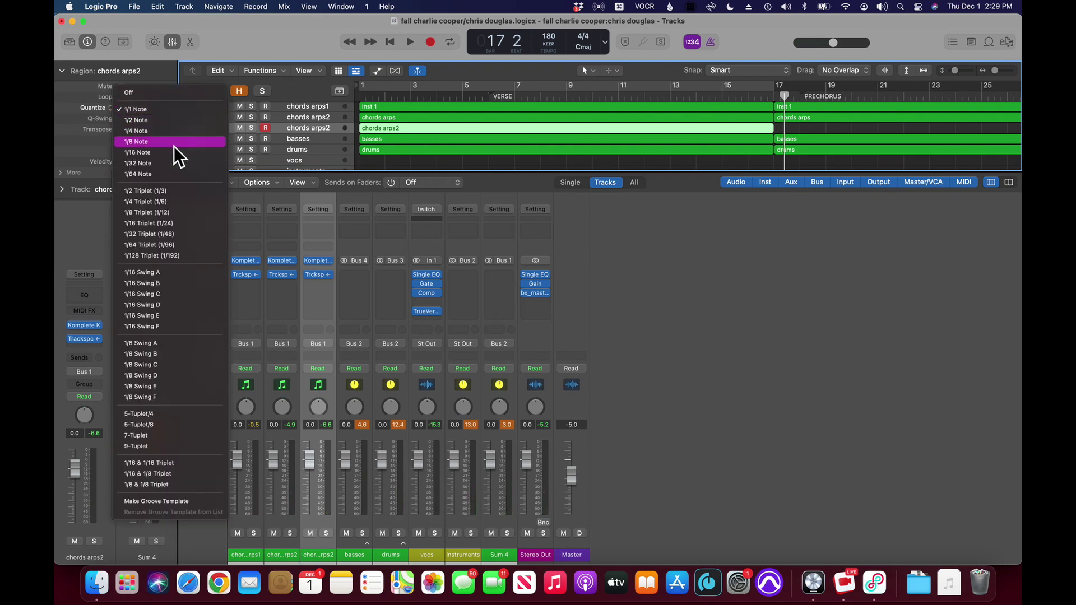
click(174, 143)
Step: Solo the third chord track and play its quantized part from the start of the verse to bar 17
key(Return)
key(space)
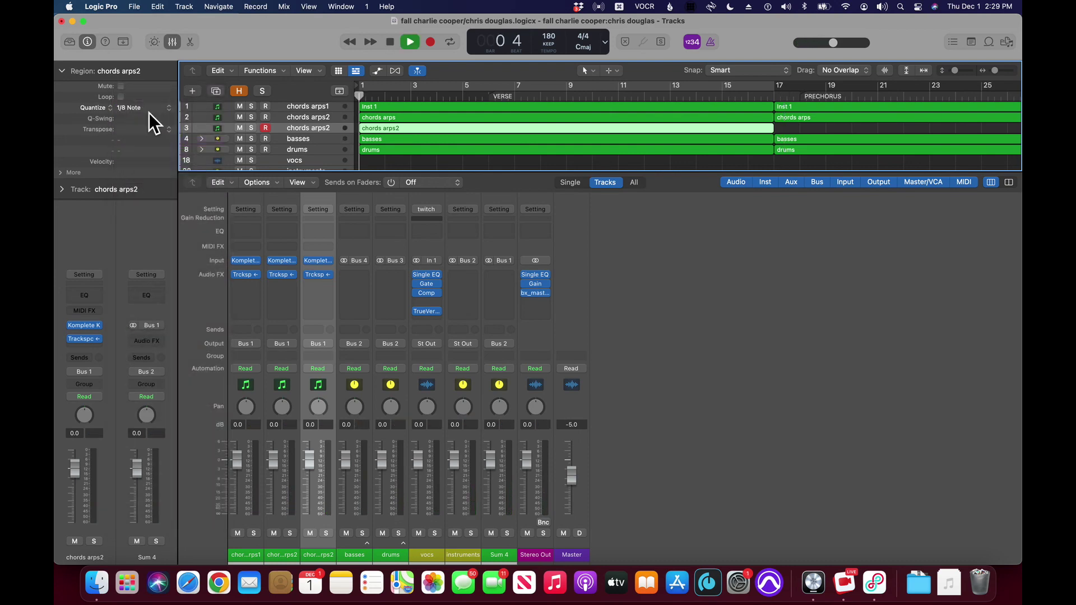
key(s)
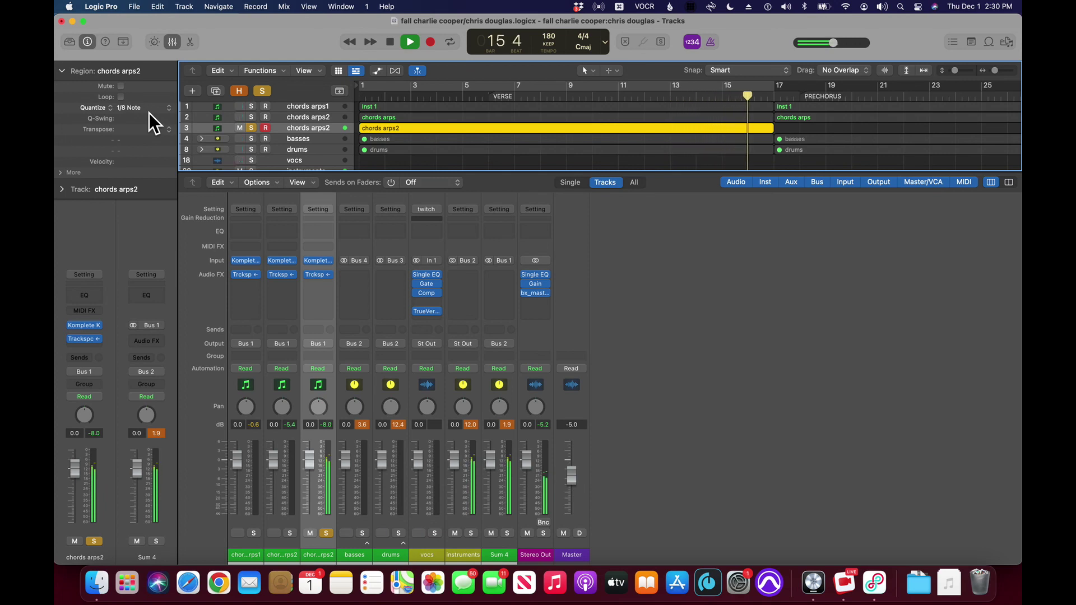
key(space)
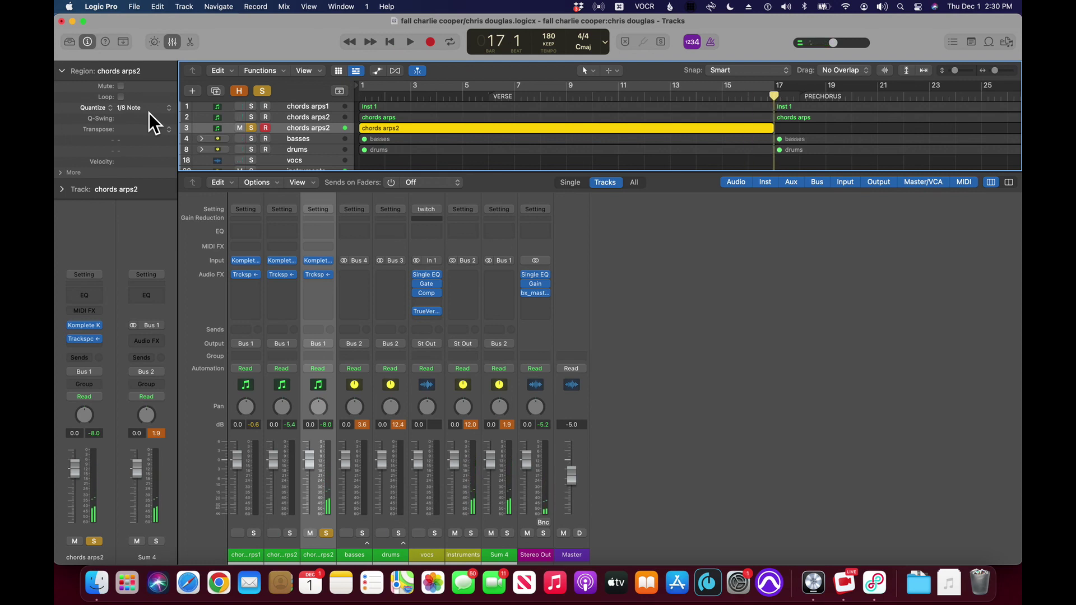
Step: Repeat the third chord track's verse region once from bar 17, and play it back unsoloed with the full mix
key(super+r)
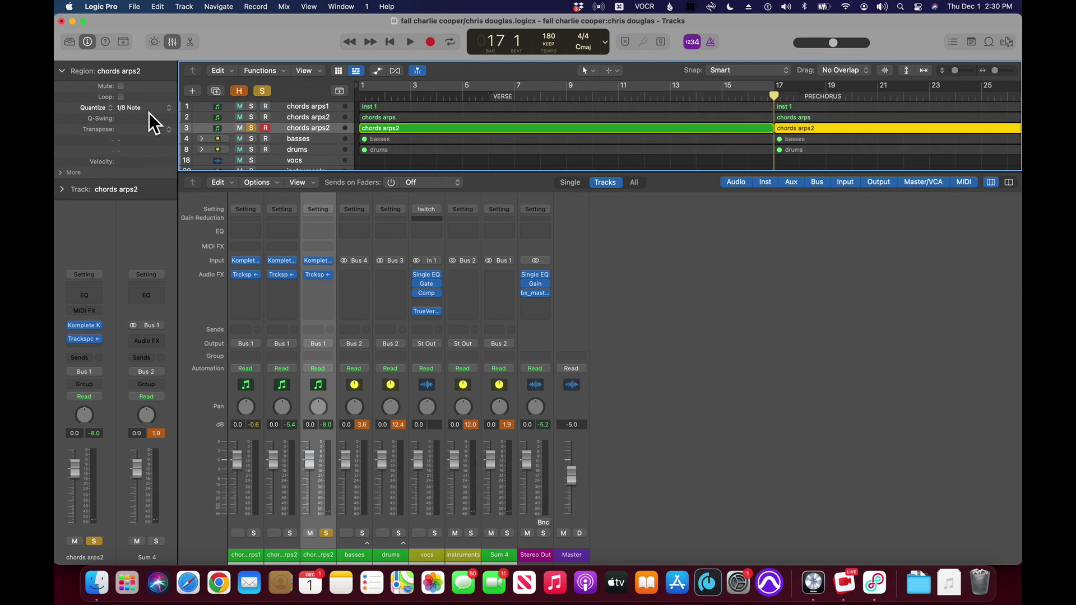
key(space)
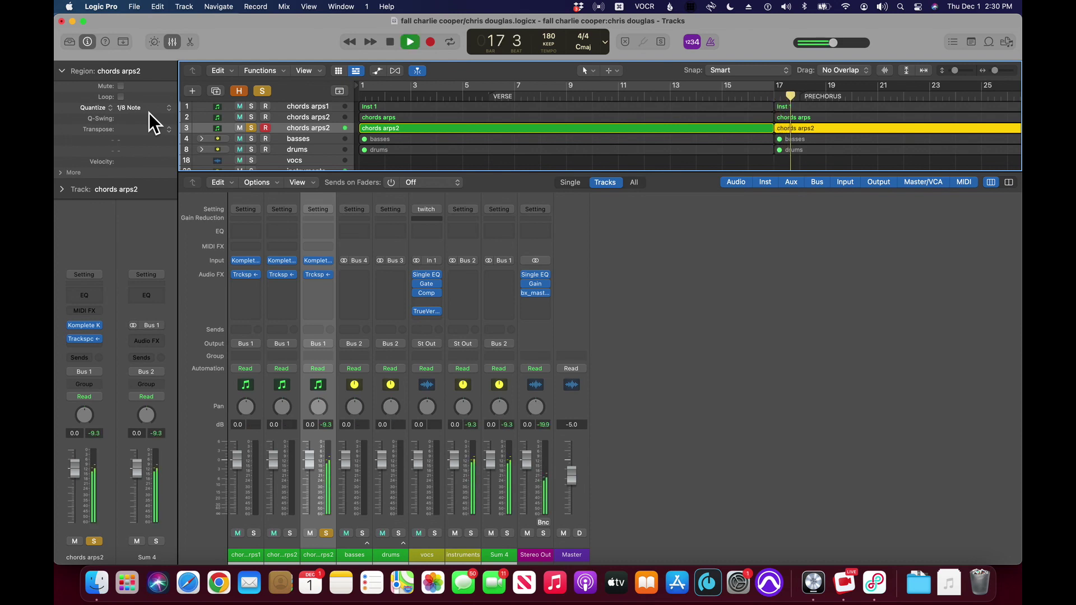
key(Return)
key(s)
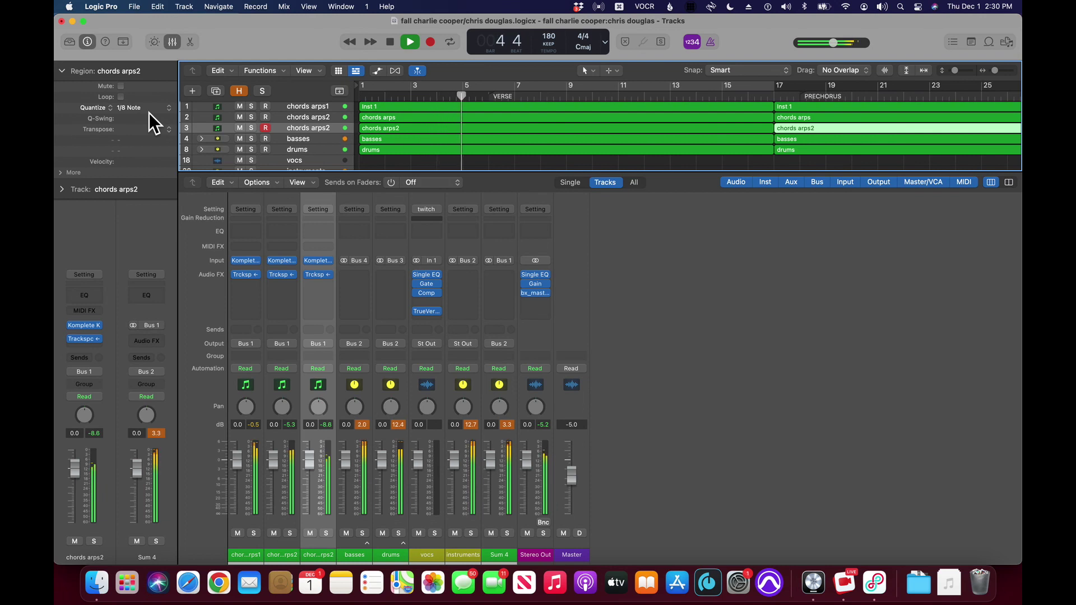
key(Up)
key(Down)
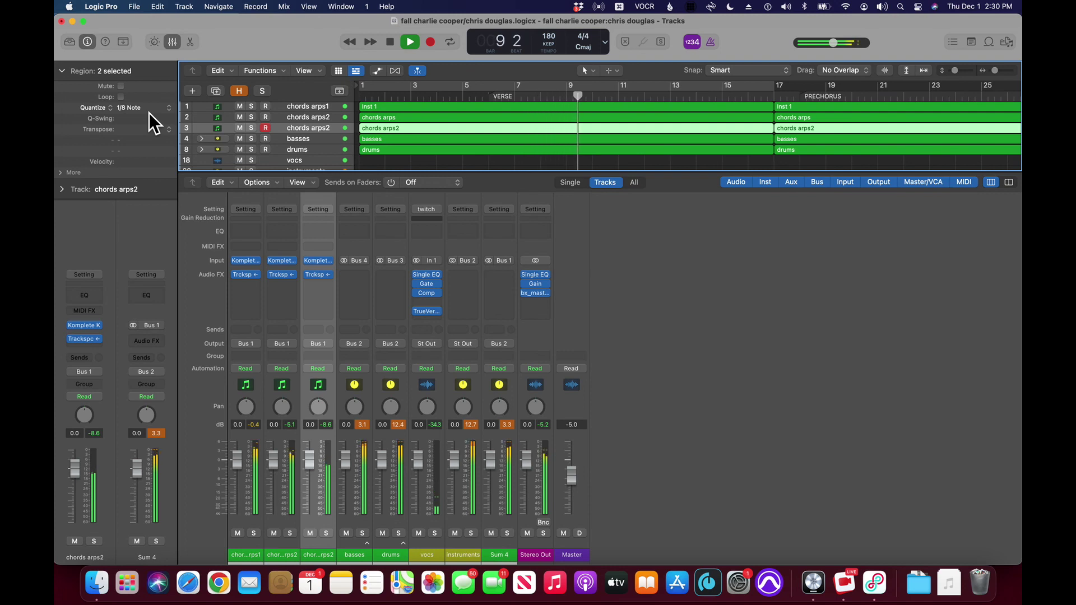
key(space)
key(Return)
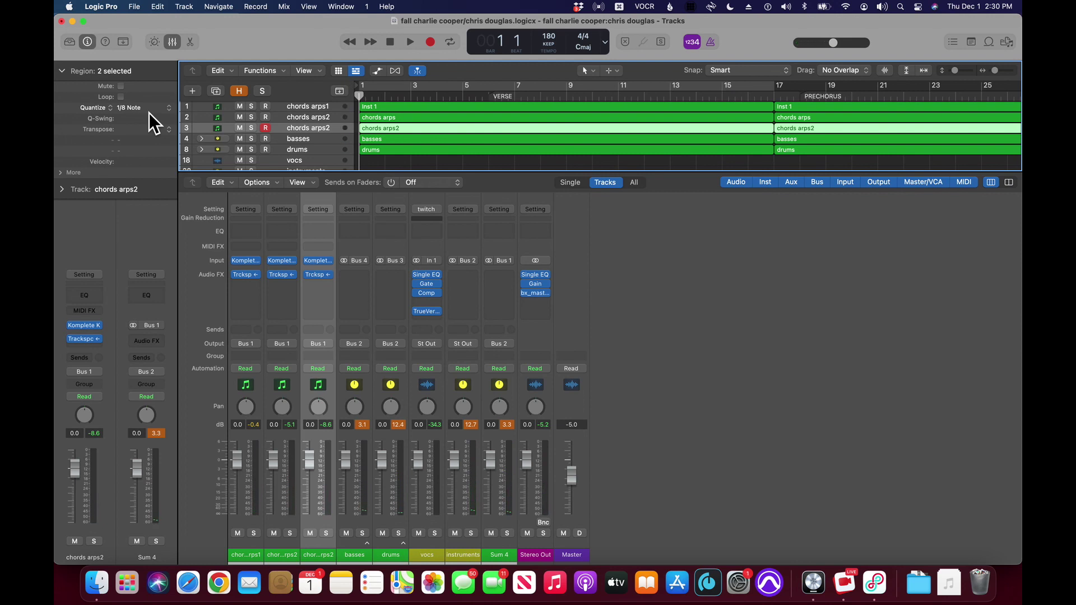
Step: Mute the vocs track and play the arrangement from the start
key(Down)
key(Down)
key(Down)
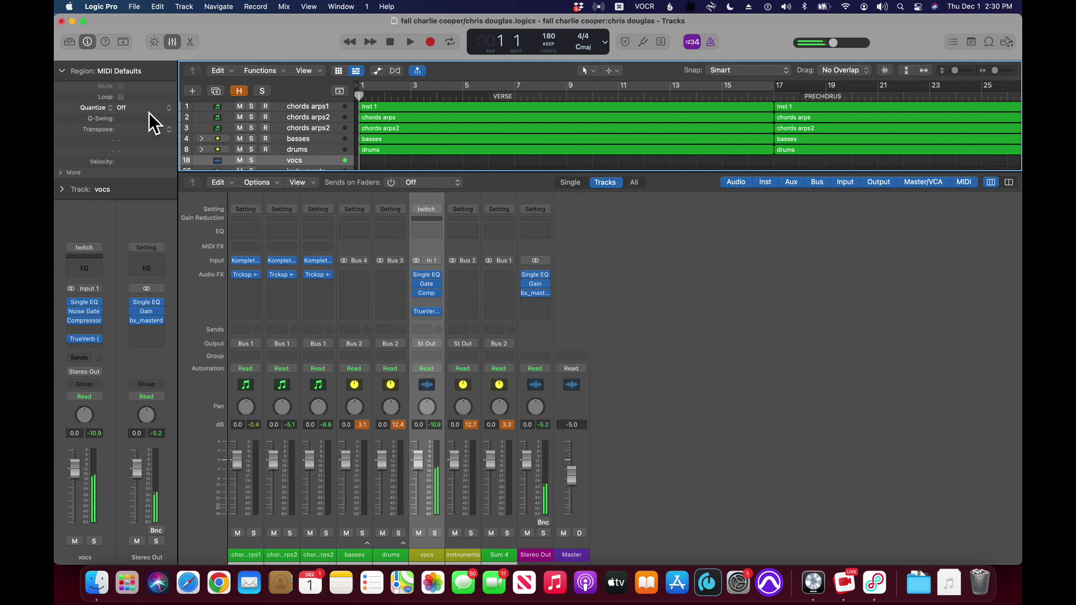
key(ctrl+m)
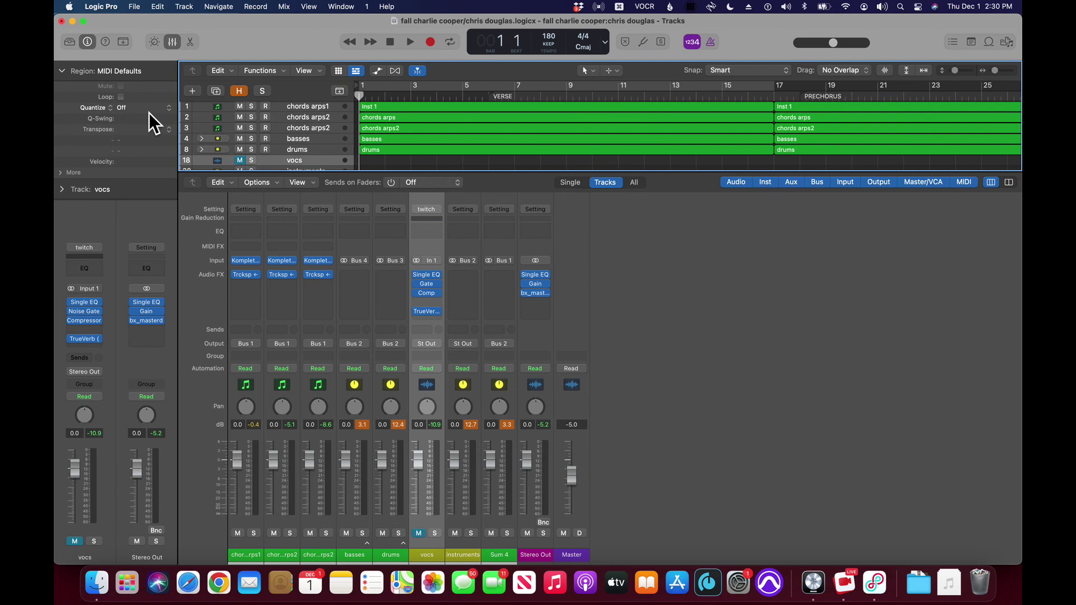
key(m)
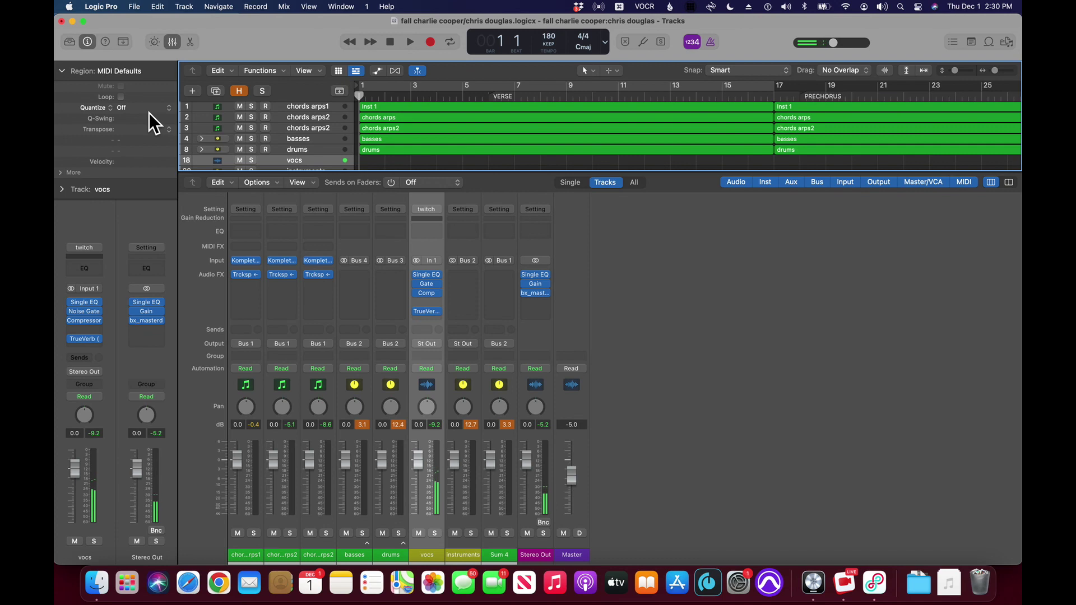
key(space)
key(m)
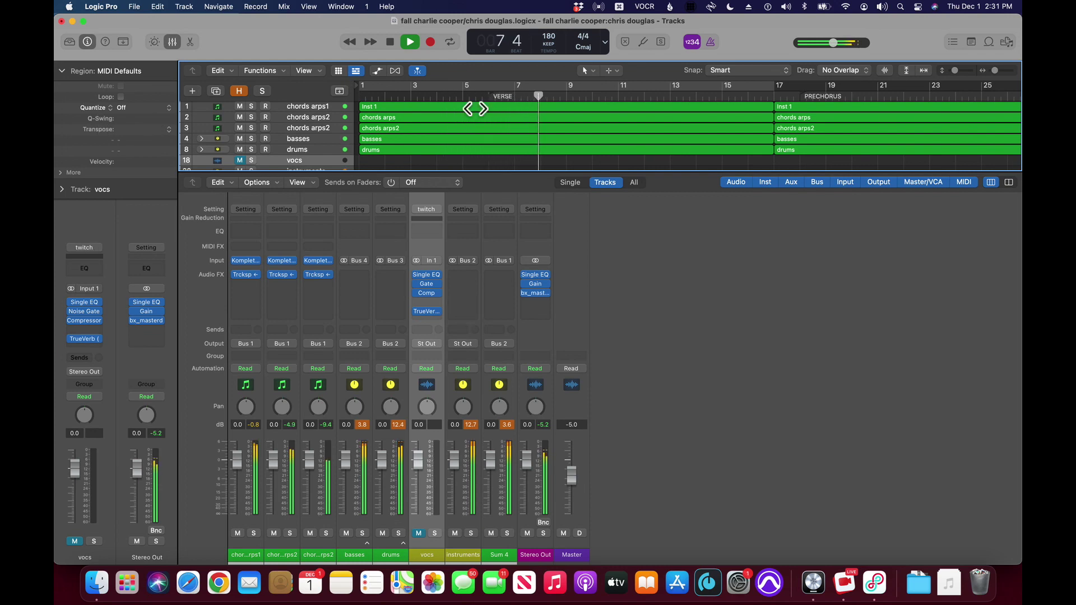
Step: Rename the third chord track as chords arps3
click(240, 107)
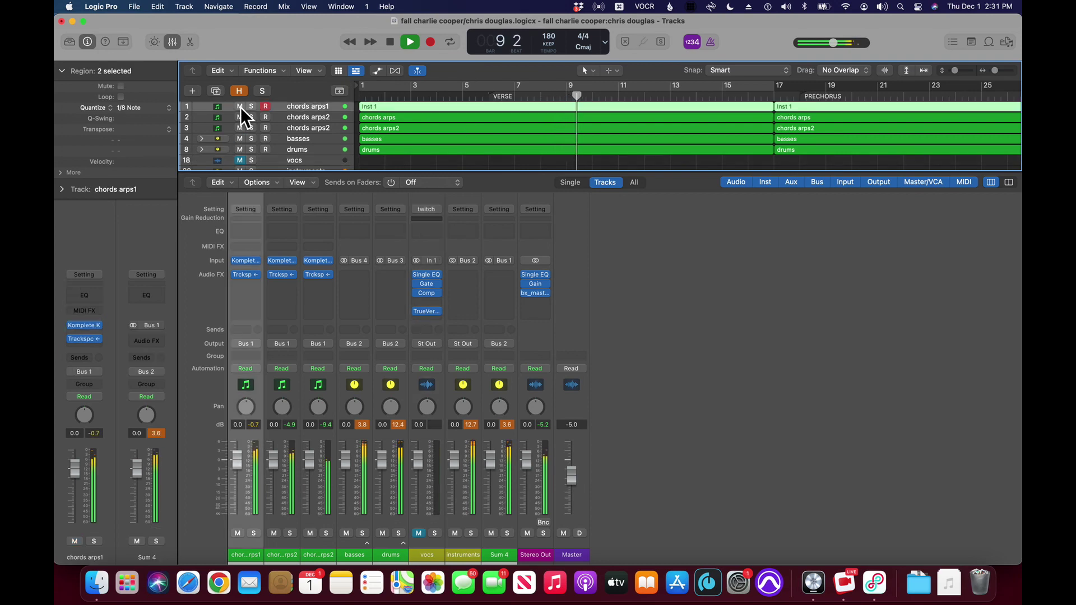
click(241, 117)
click(241, 129)
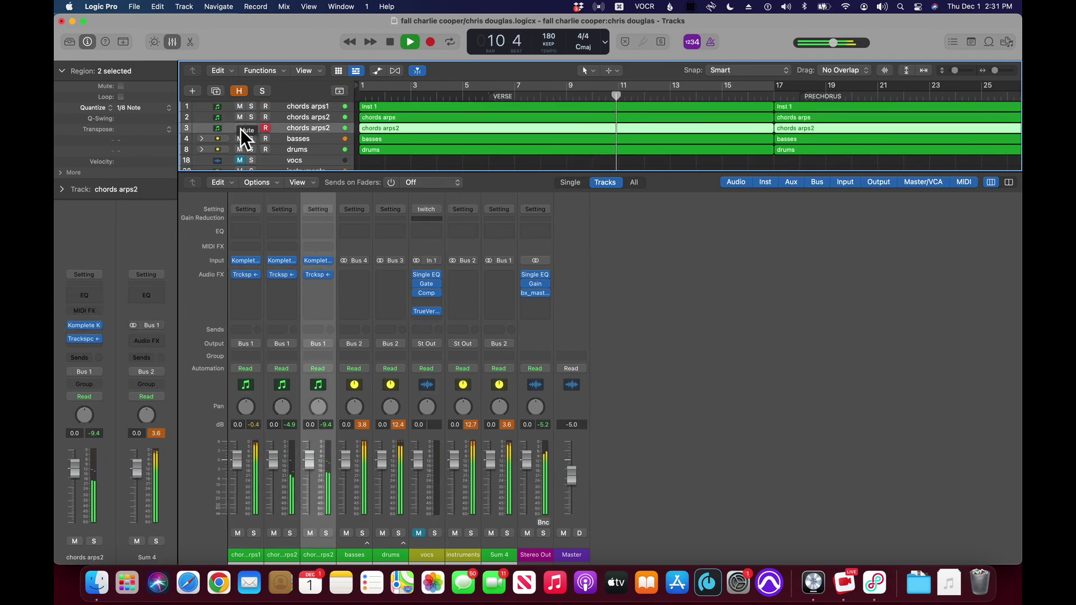
text(chor)
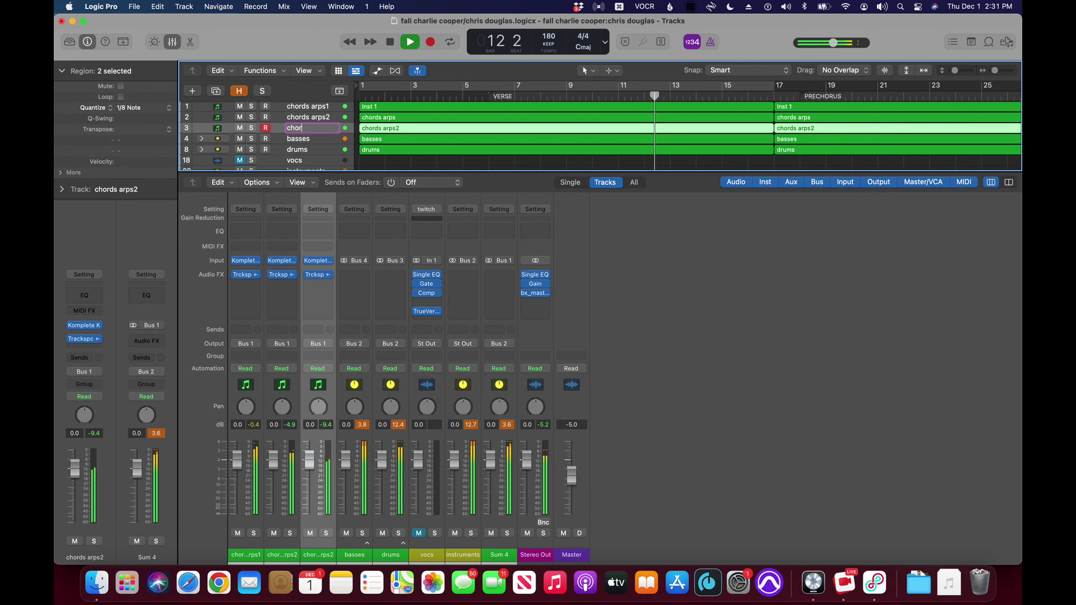
text(ds arps3)
key(Return)
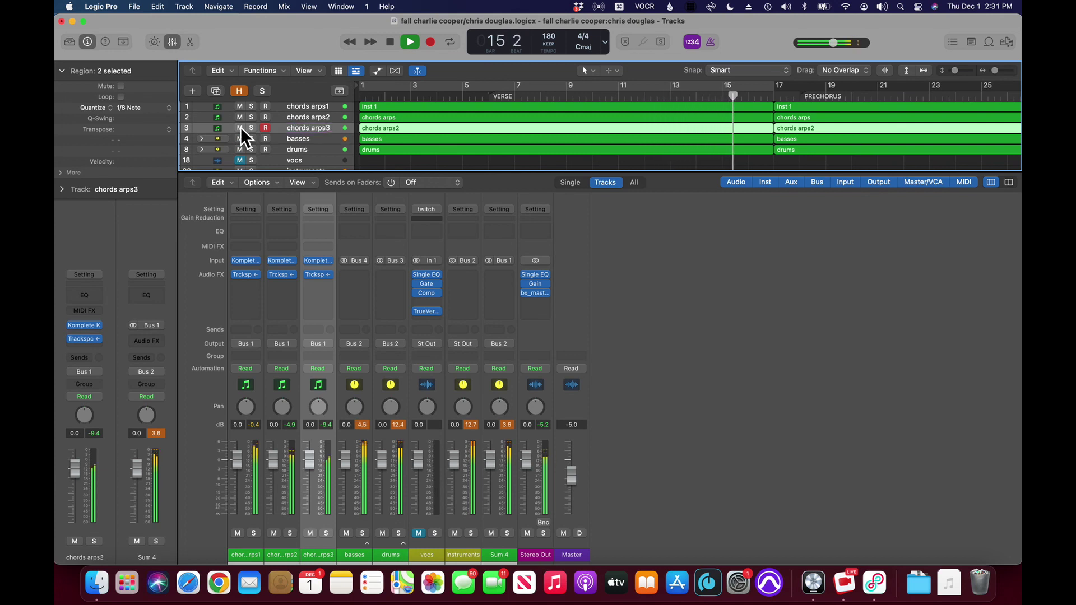
Step: Play the arrangement from the start through to bar 33, and return to the beginning with the vocs track unmuted
key(Return)
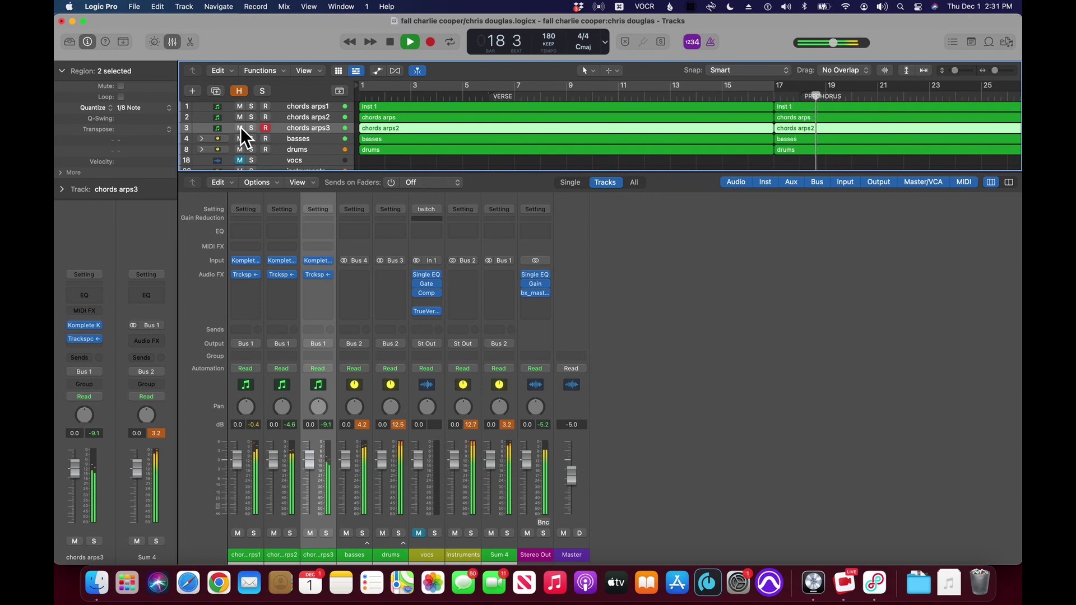
click(270, 160)
scroll(270, 159, down, 1)
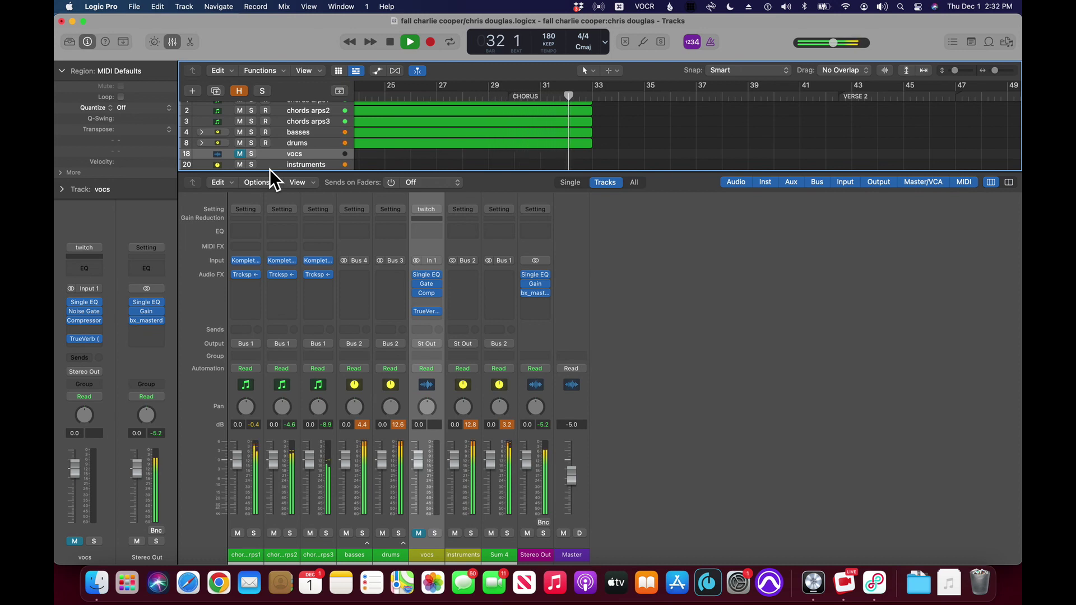
key(space)
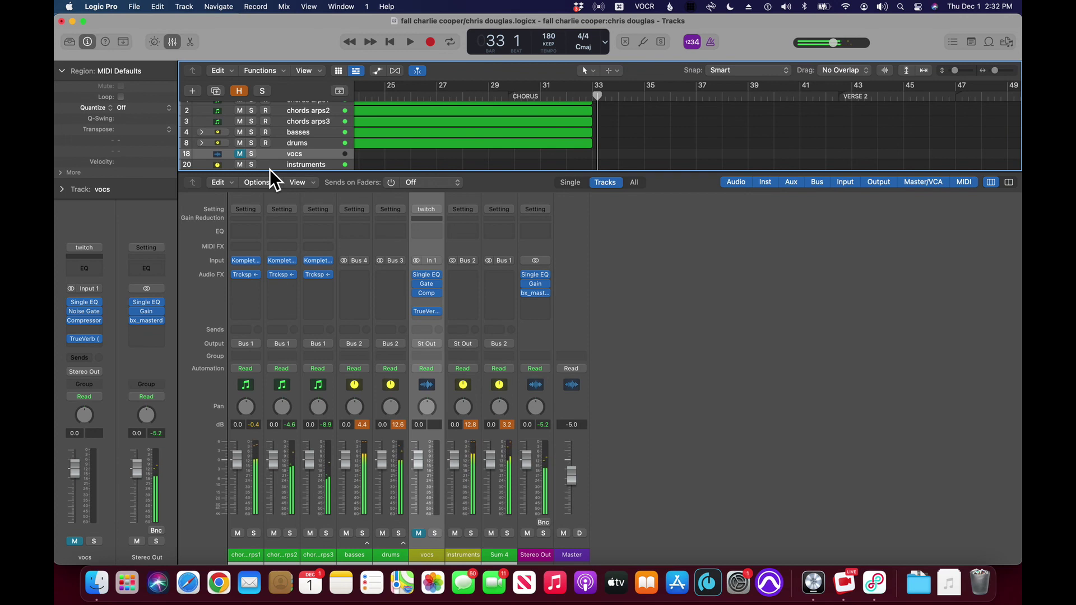
key(Return)
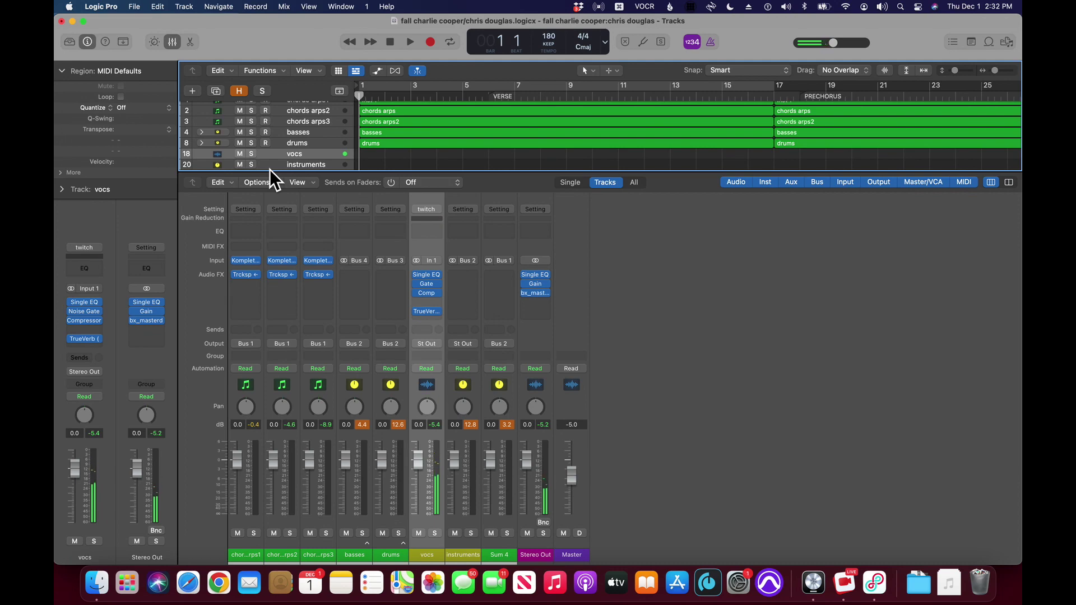
Step: Switch to the Livedesk Studio app to bring its streaming window to the front
key(super+Tab)
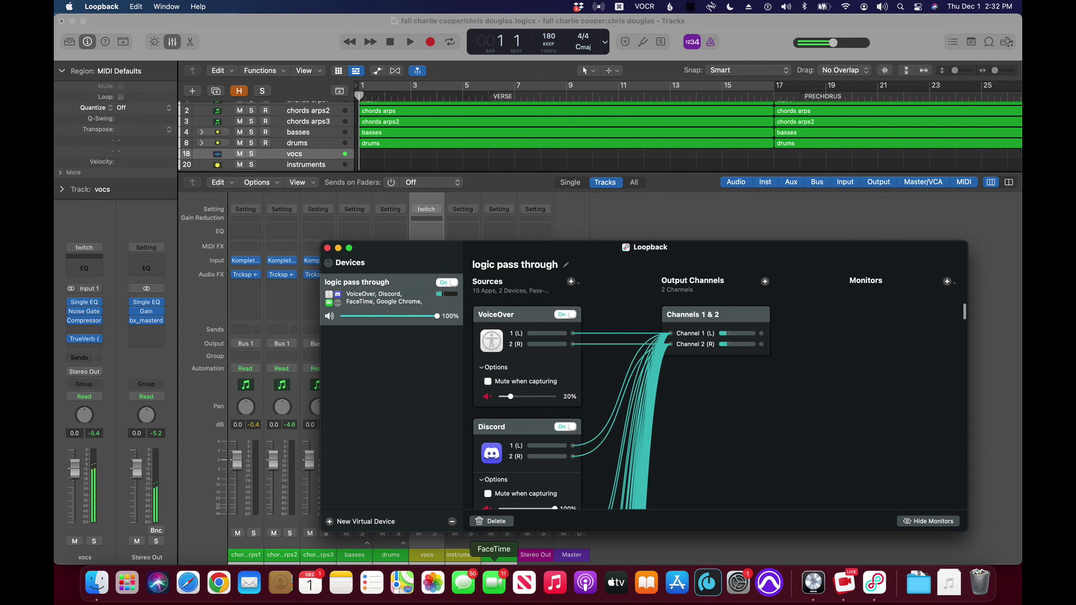
key(super+Tab)
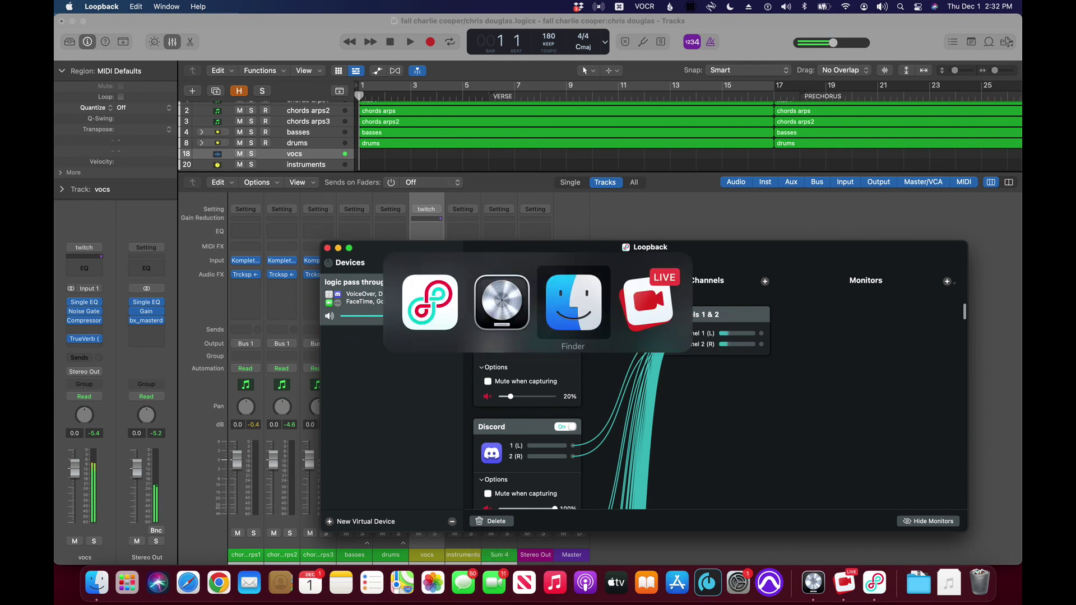
key(super+Tab)
key(super+Tab)
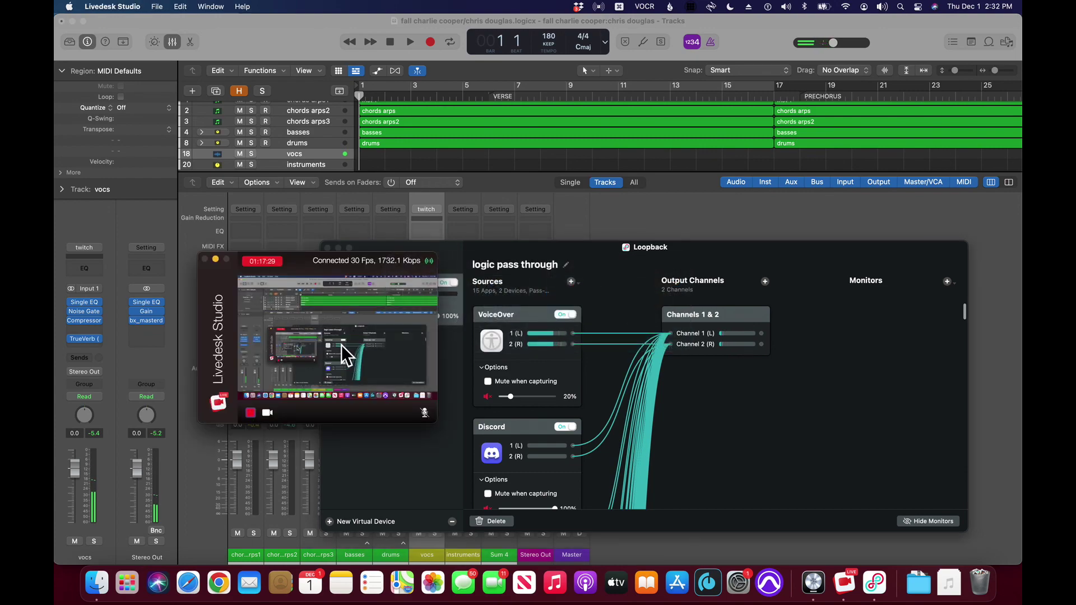